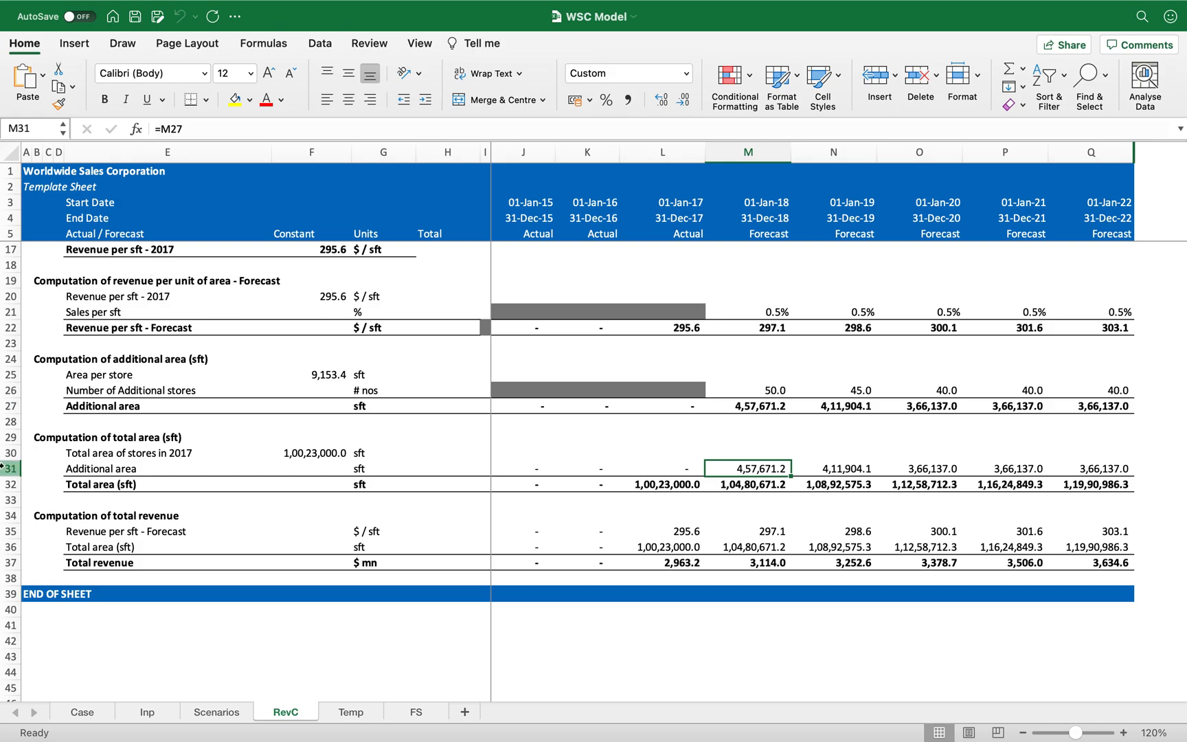
# - Review the operating cost assumptions on the Case sheet and the 2017 Cost of Sales on the FS sheet
pyautogui.click(72, 714)
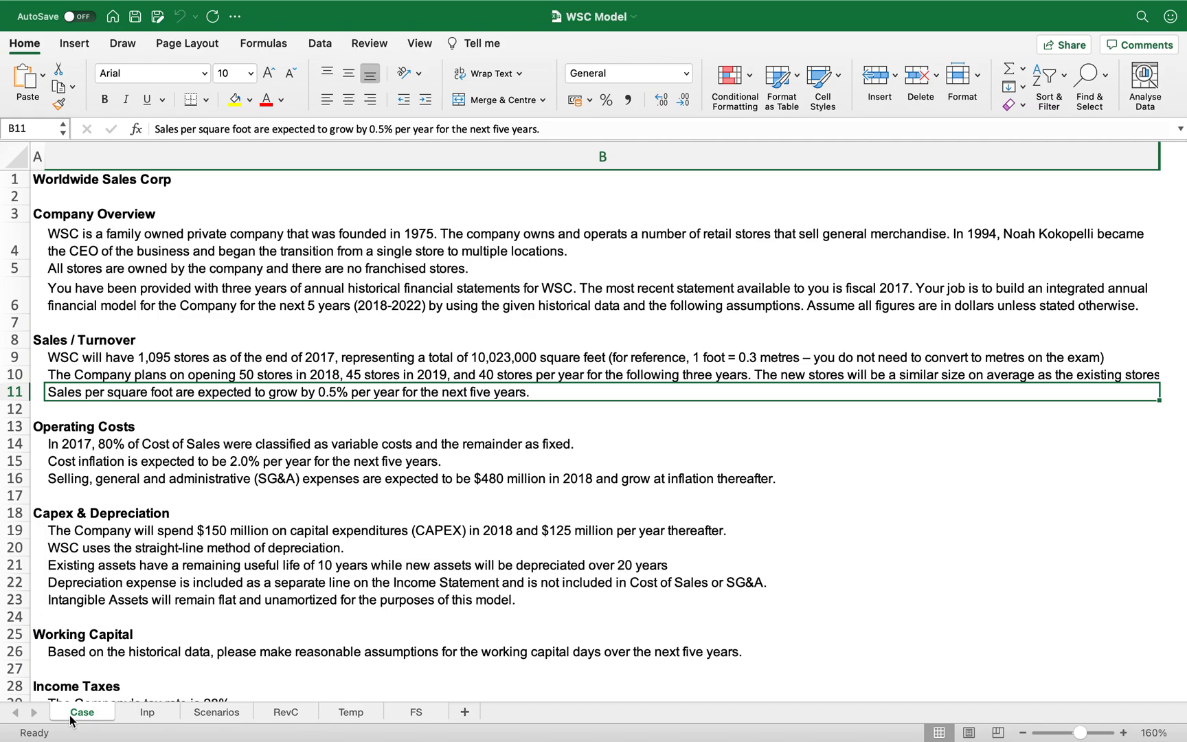
pyautogui.press('Down')
pyautogui.press('Down')
pyautogui.press('Down')
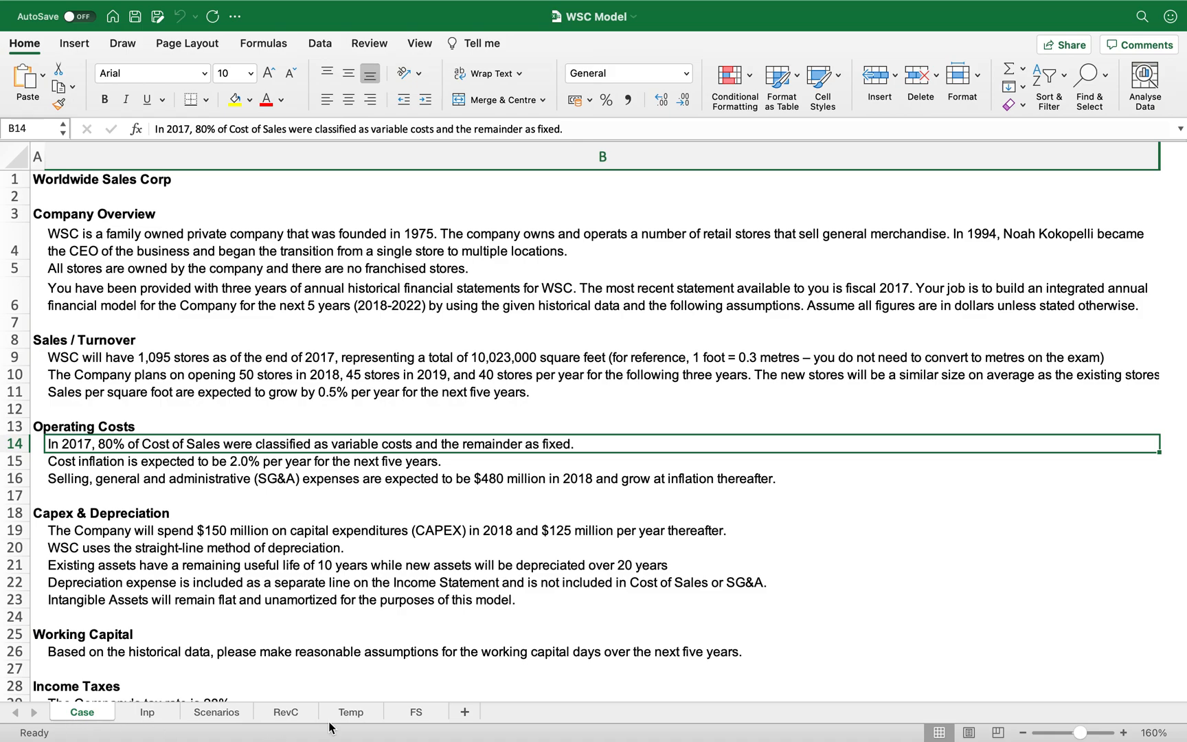
pyautogui.click(431, 710)
pyautogui.press('Left')
pyautogui.press('Down')
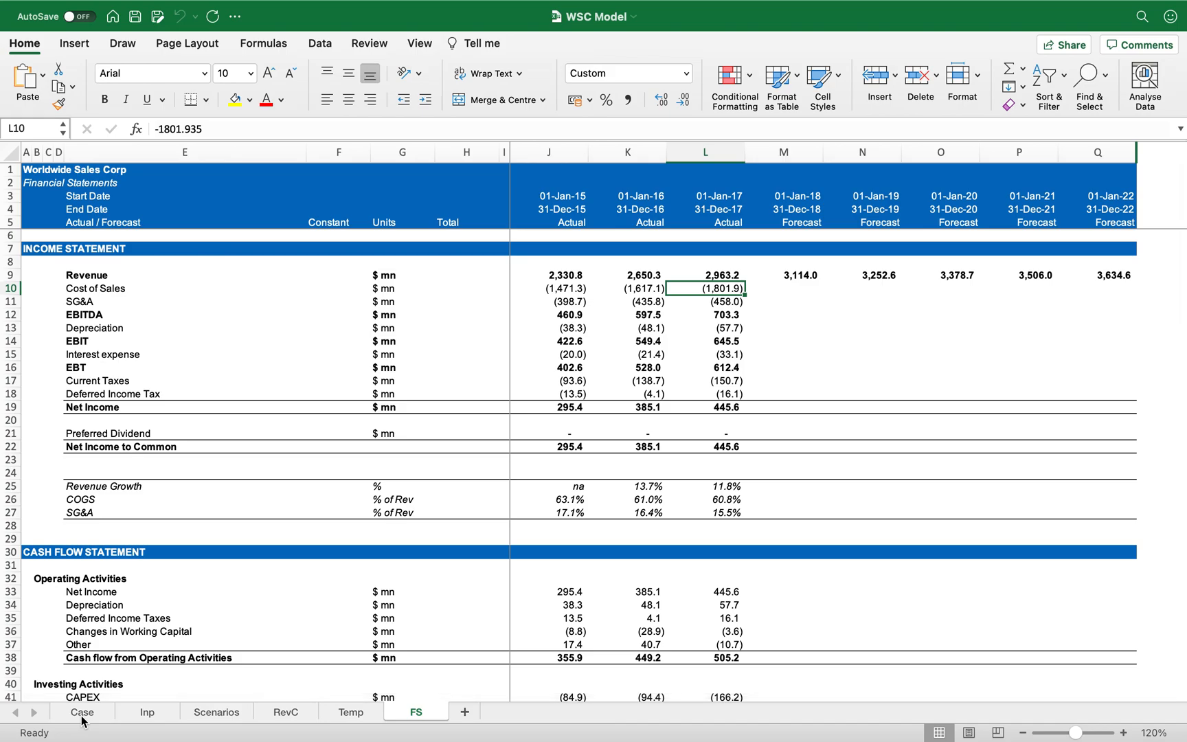
pyautogui.click(83, 714)
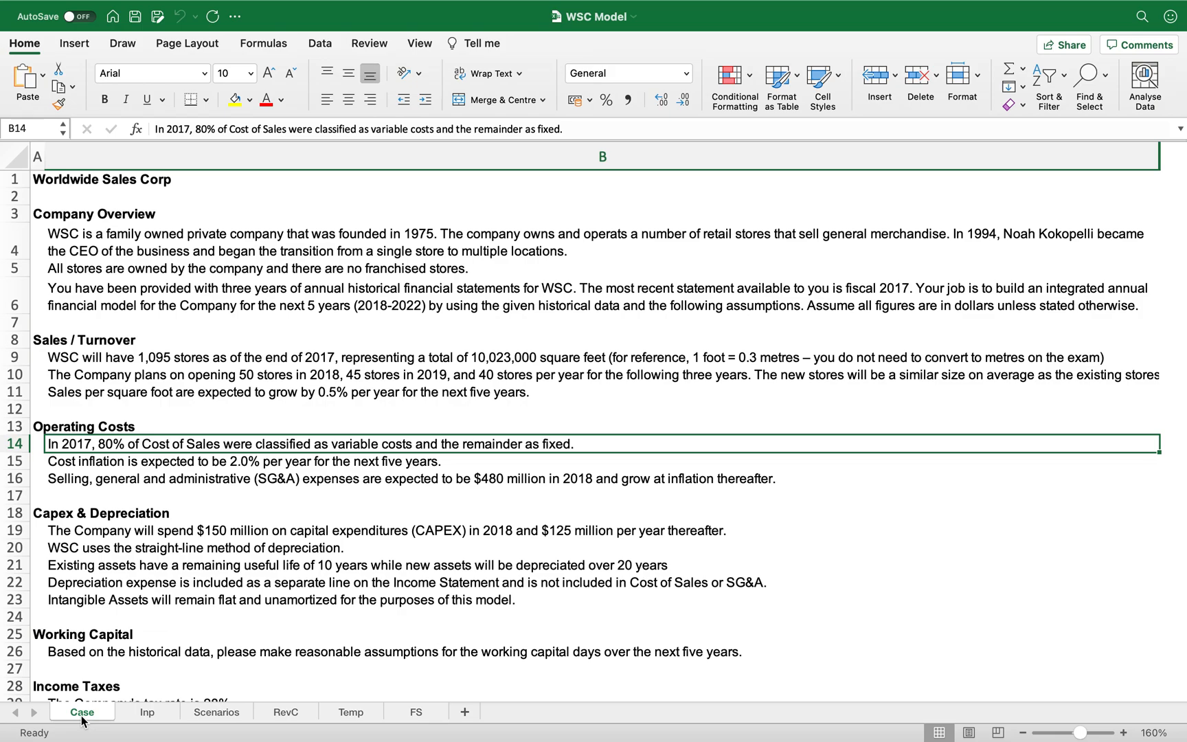
pyautogui.press('Down')
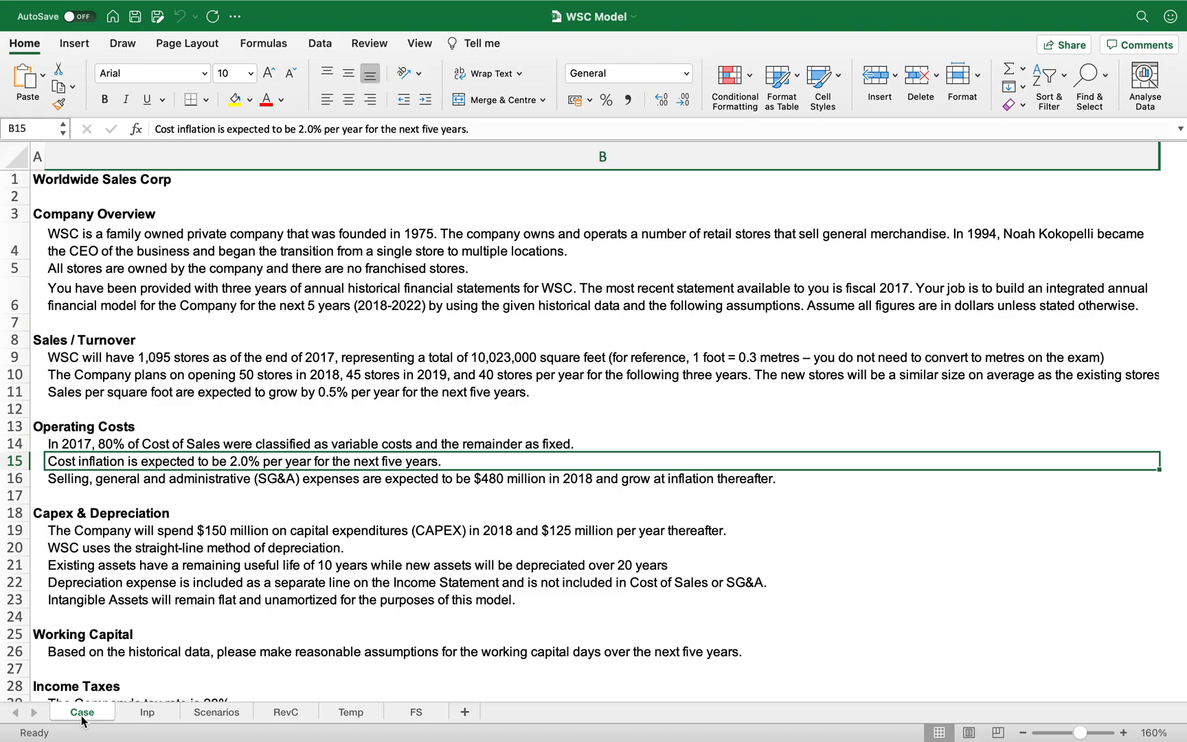
# - On the Inp sheet, copy the REVENUE ASSUMPTIONS heading row to row 21 and retitle it COST ASSUMPTIONS
pyautogui.click(132, 723)
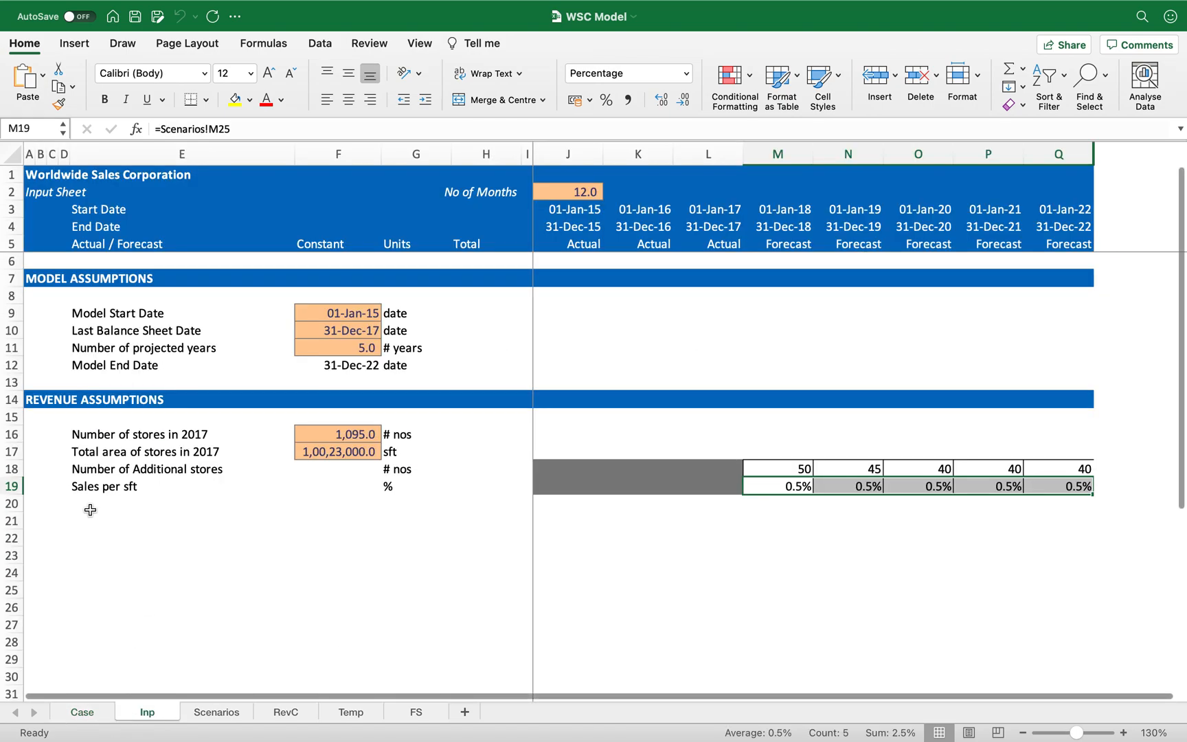
pyautogui.click(90, 509)
pyautogui.press('Left')
pyautogui.press('Left')
pyautogui.press('Left')
pyautogui.press('Left')
pyautogui.press('super+Up')
pyautogui.hotkey('shift', 'space')
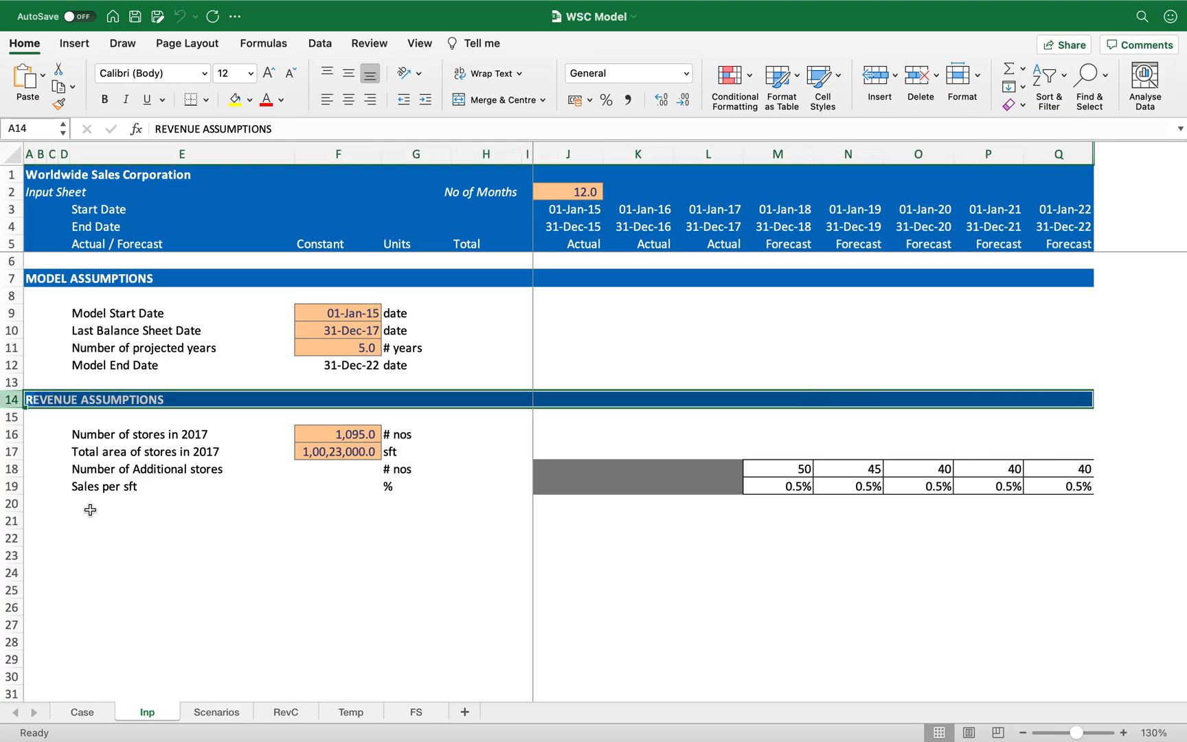
pyautogui.press('super+c')
pyautogui.press('Down')
pyautogui.press('Down')
pyautogui.press('Down')
pyautogui.press('Down')
pyautogui.press('Down')
pyautogui.press('Down')
pyautogui.press('Down')
pyautogui.press('Return')
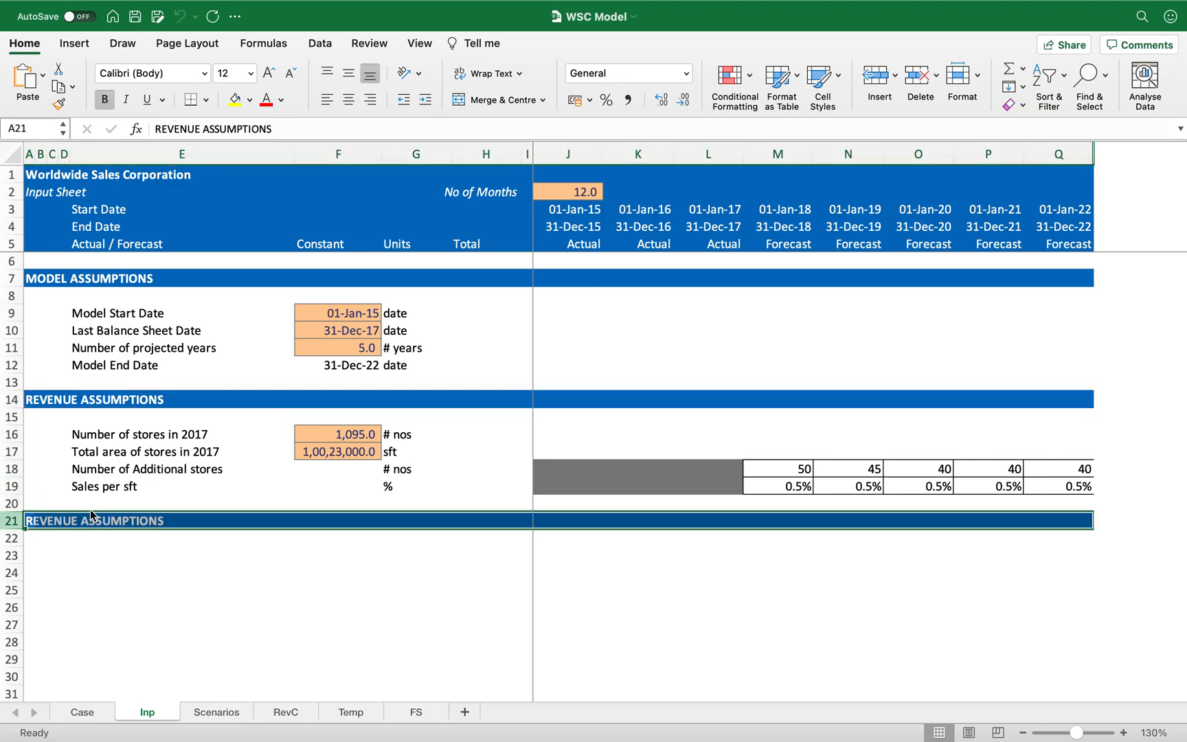
pyautogui.write('COST ASSUMPTIONS')
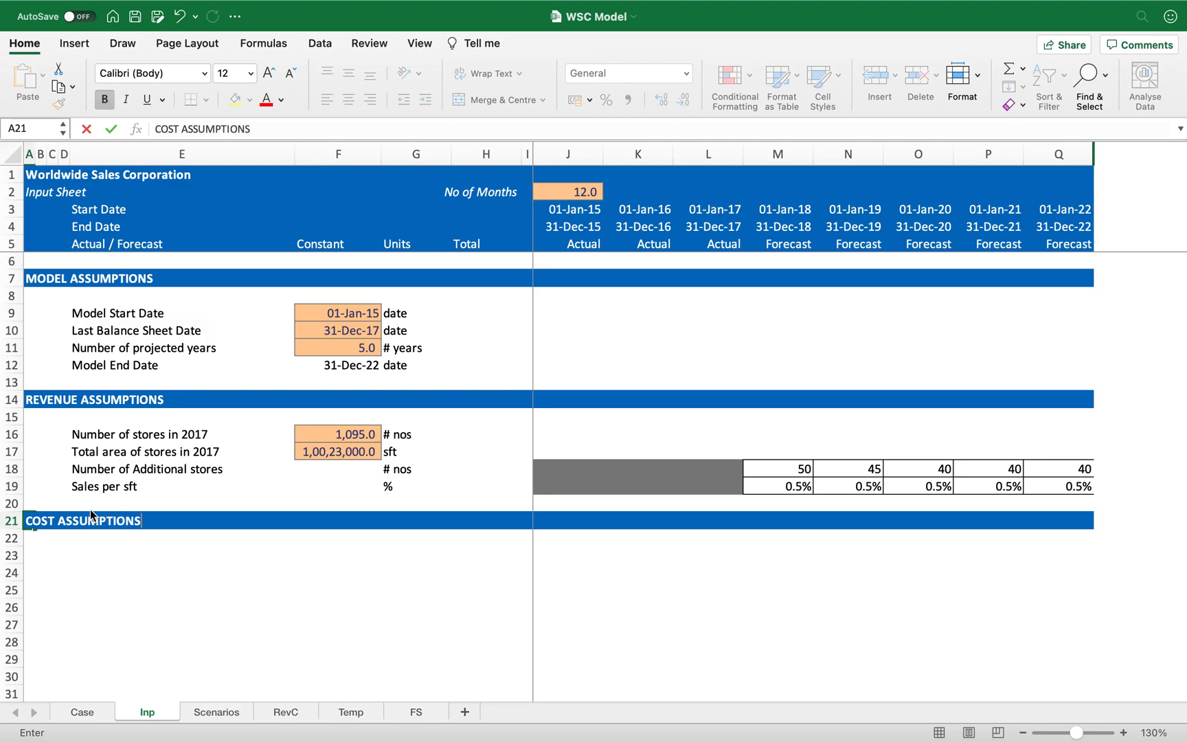
pyautogui.press('Return')
# - Add a Variable cost line in E23 under COST ASSUMPTIONS with % as its unit in G23
pyautogui.press('Down')
pyautogui.press('Right')
pyautogui.press('Right')
pyautogui.press('Right')
pyautogui.press('Right')
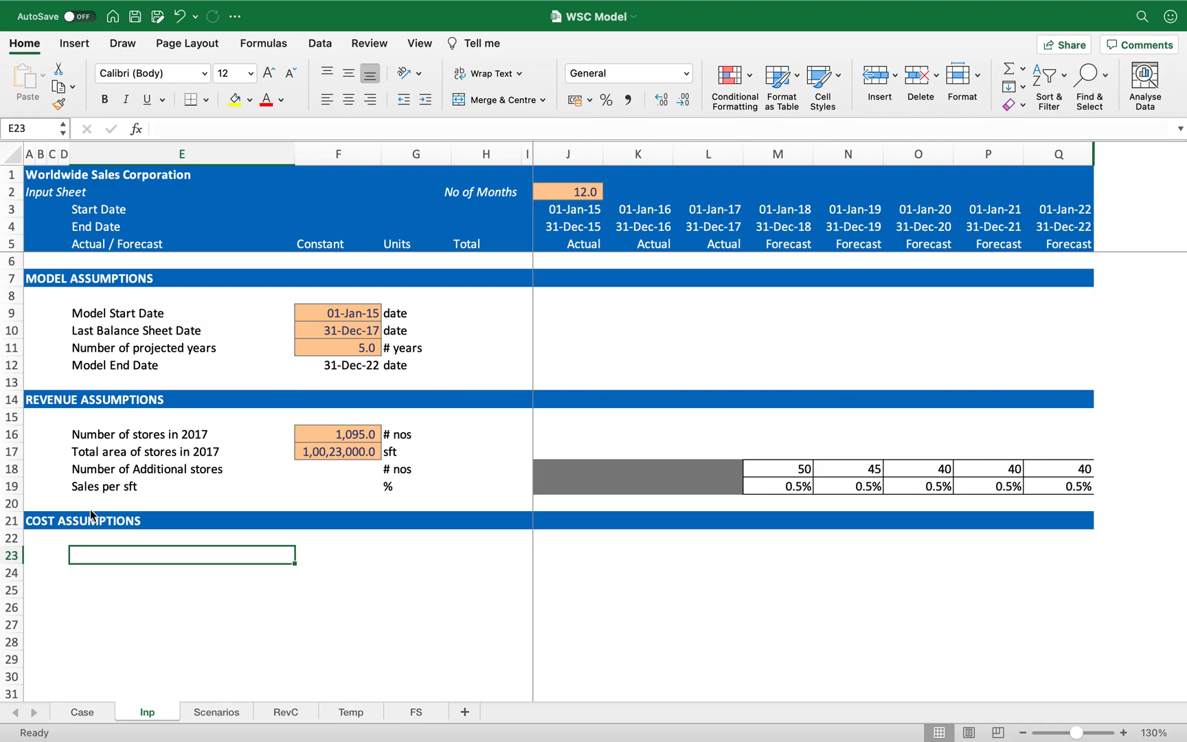
pyautogui.write('Variable')
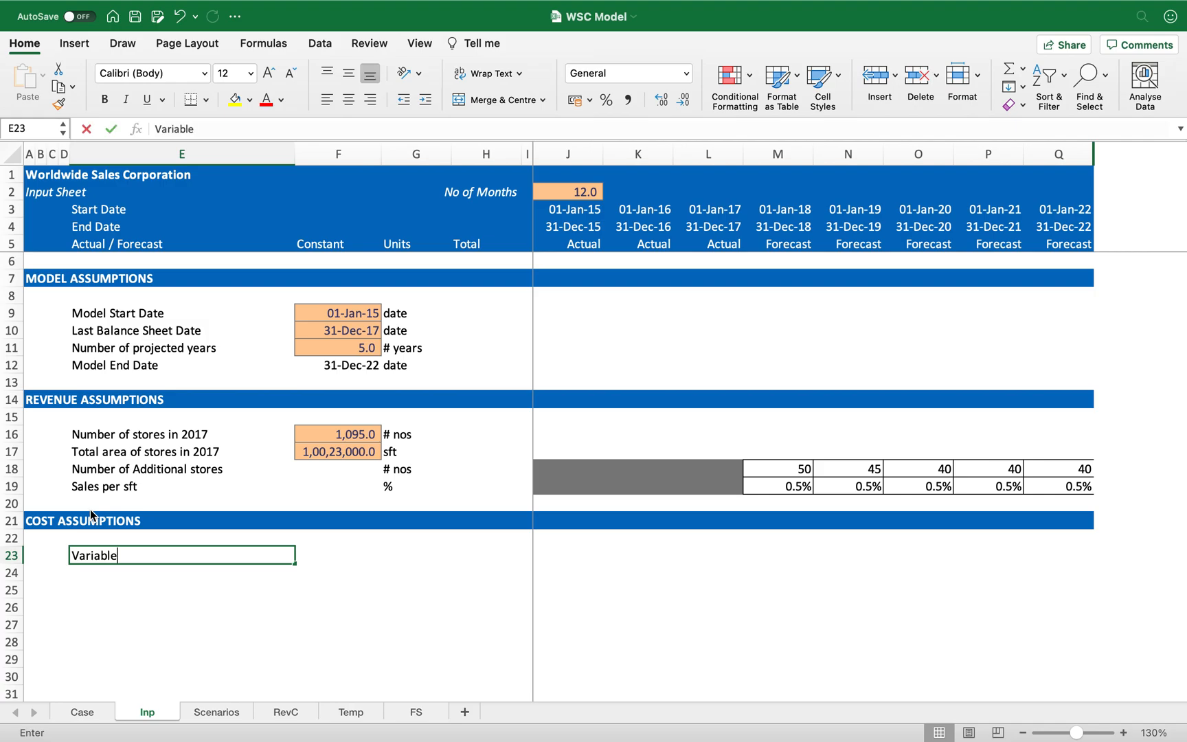
pyautogui.write(' cost')
pyautogui.press('Tab')
pyautogui.press('Right')
pyautogui.write('%')
pyautogui.press('Return')
# - Give F23 the orange input cell style and enter a variable cost of 70%, shown with one decimal place
pyautogui.press('Up')
pyautogui.press('Left')
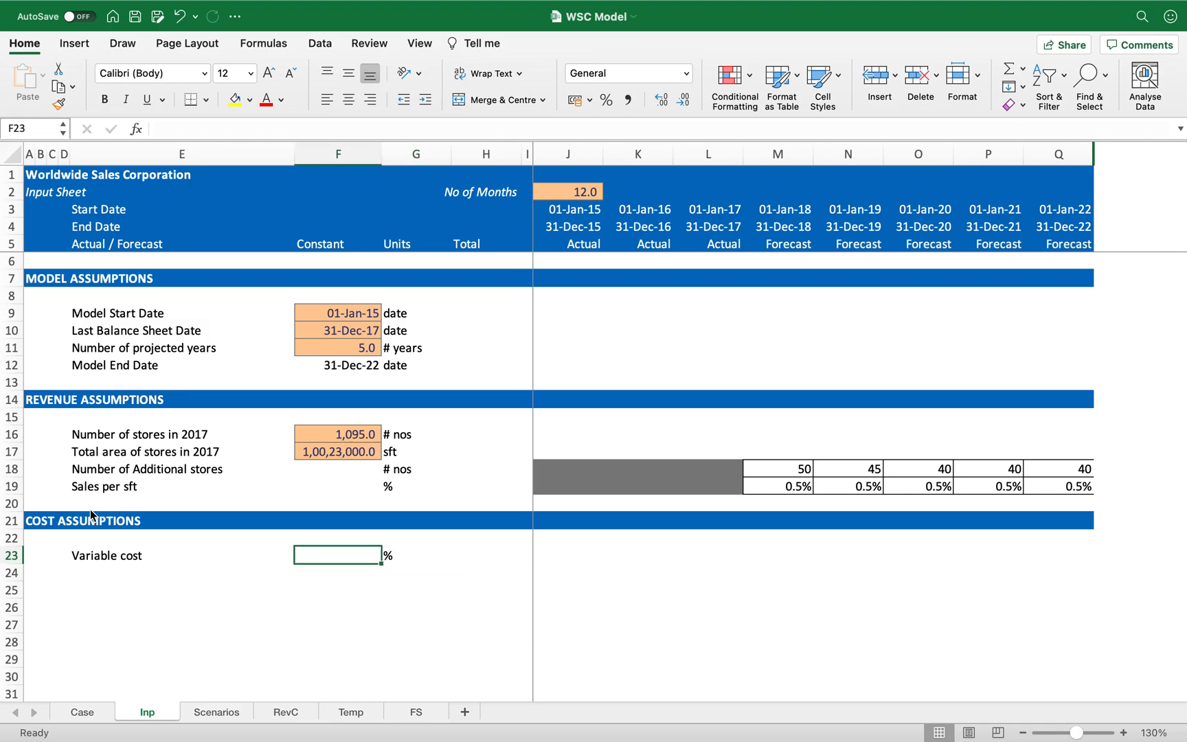
pyautogui.click(832, 90)
pyautogui.click(971, 165)
pyautogui.write('70%')
pyautogui.press('Return')
pyautogui.press('Up')
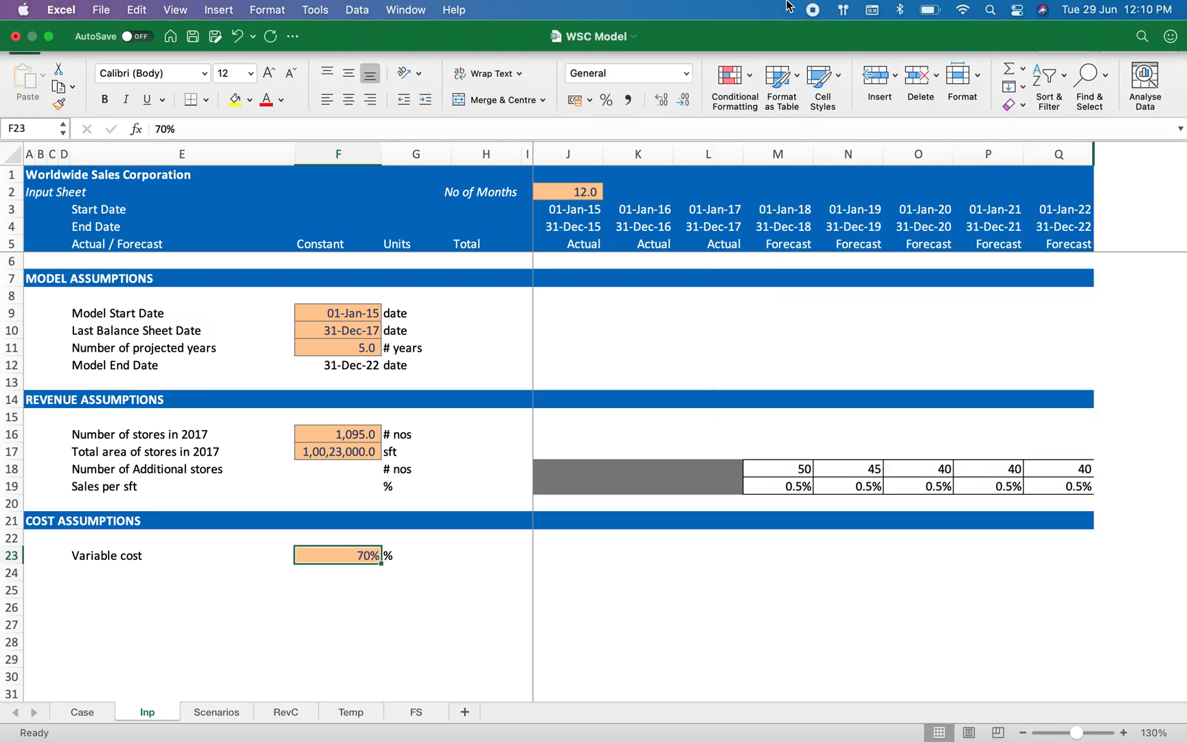
pyautogui.click(662, 102)
# - Label E24 as Fixed cost beneath the Variable cost line
pyautogui.press('Return')
pyautogui.press('Left')
pyautogui.write('Fixed cost')
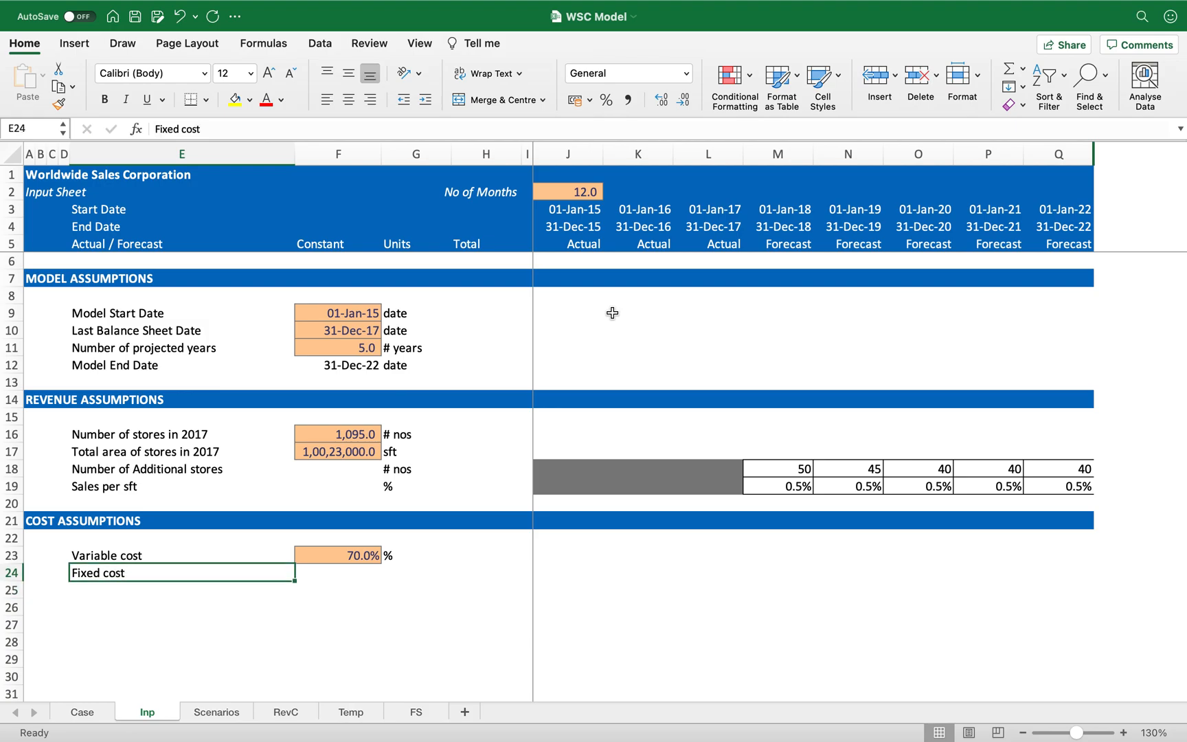
pyautogui.press('Tab')
pyautogui.write('1-')
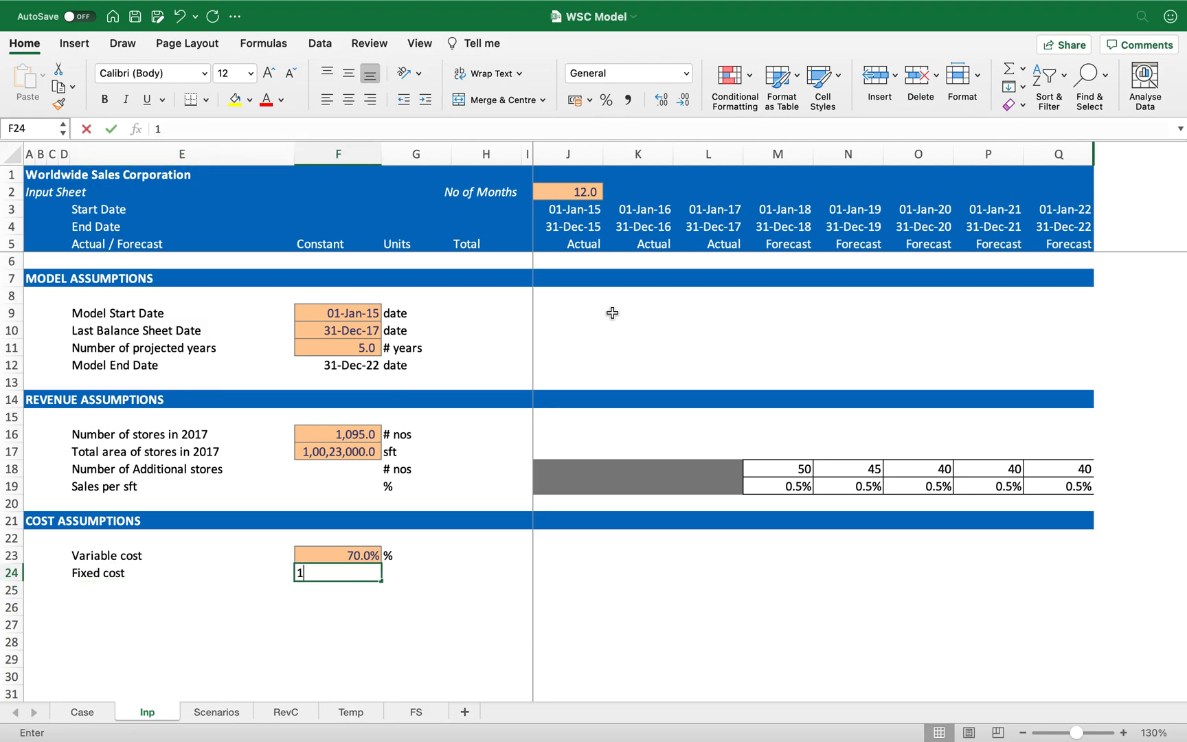
pyautogui.press('Up')
pyautogui.press('Down')
pyautogui.press('Down')
pyautogui.write('=1-')
pyautogui.press('Up')
pyautogui.press('Escape')
pyautogui.press('Up')
pyautogui.press('Delete')
# - Calculate the fixed cost share in F24 with the formula =1-F23
pyautogui.write('=1-')
pyautogui.press('Up')
pyautogui.press('Return')
pyautogui.press('Up')
pyautogui.press('Left')
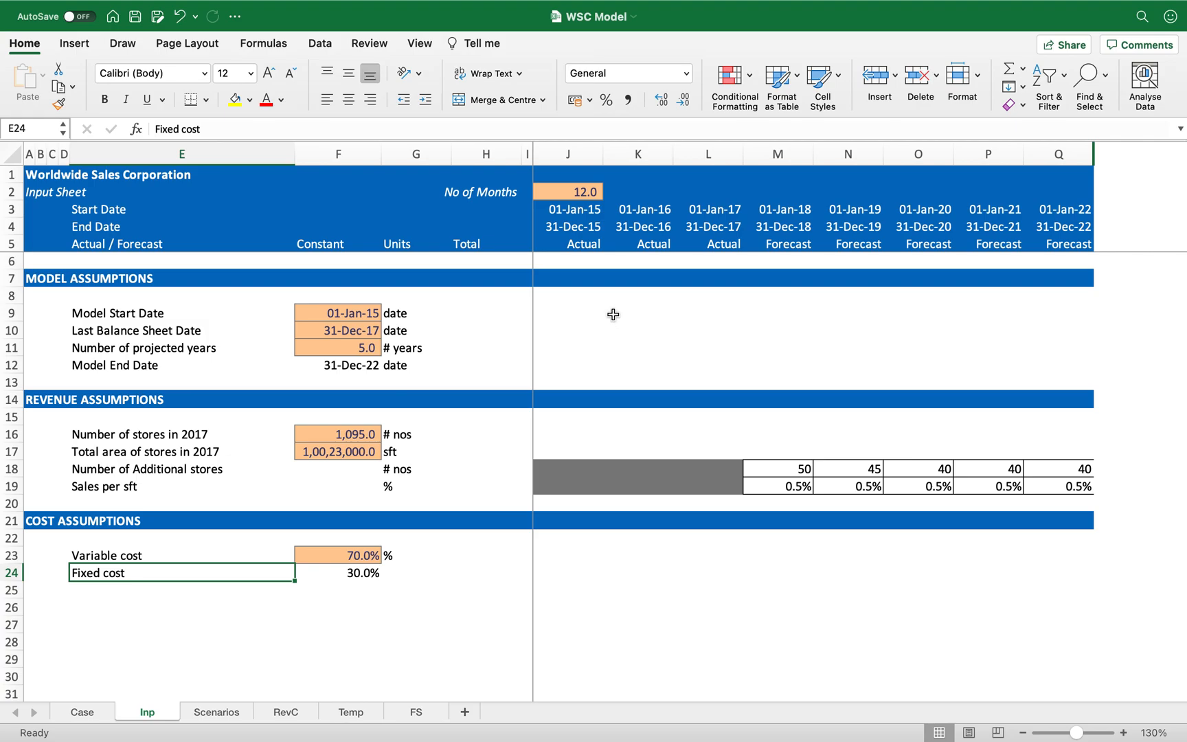
# - Check the variable cost share on the Case sheet and set the Variable cost in F23 of Inp to 80%
pyautogui.click(101, 716)
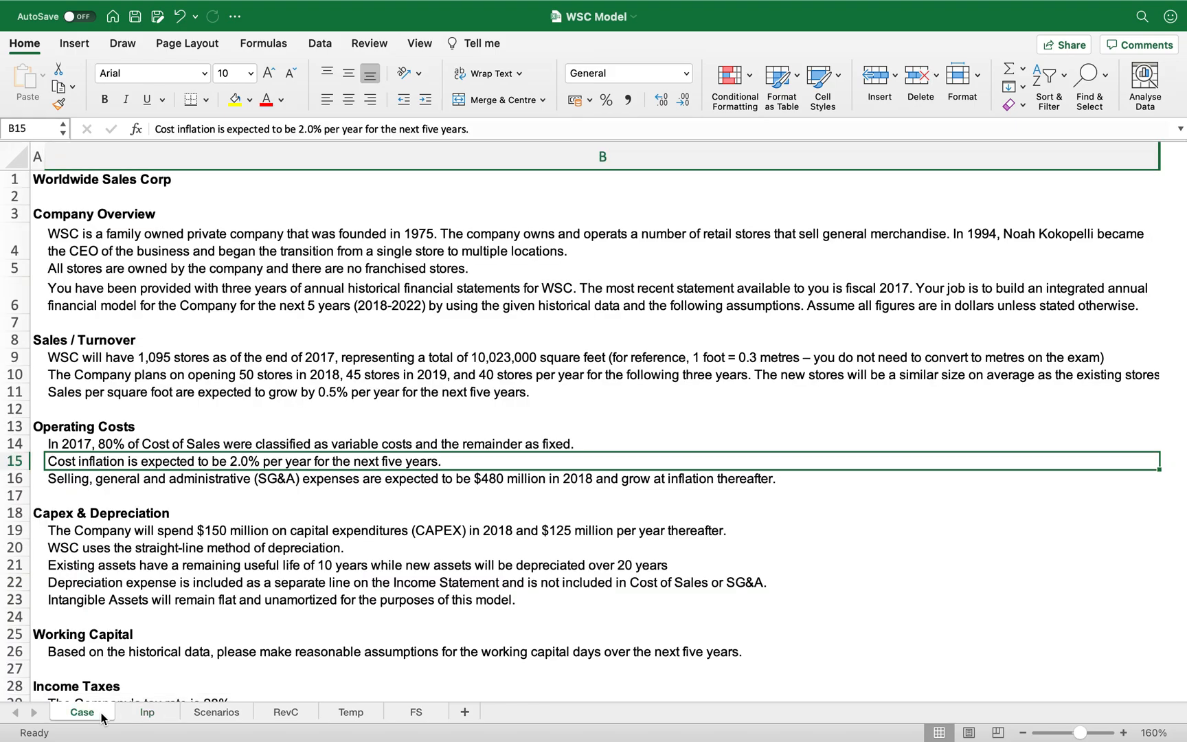
pyautogui.click(147, 712)
pyautogui.press('Right')
pyautogui.press('Up')
pyautogui.write('80')
pyautogui.press('Return')
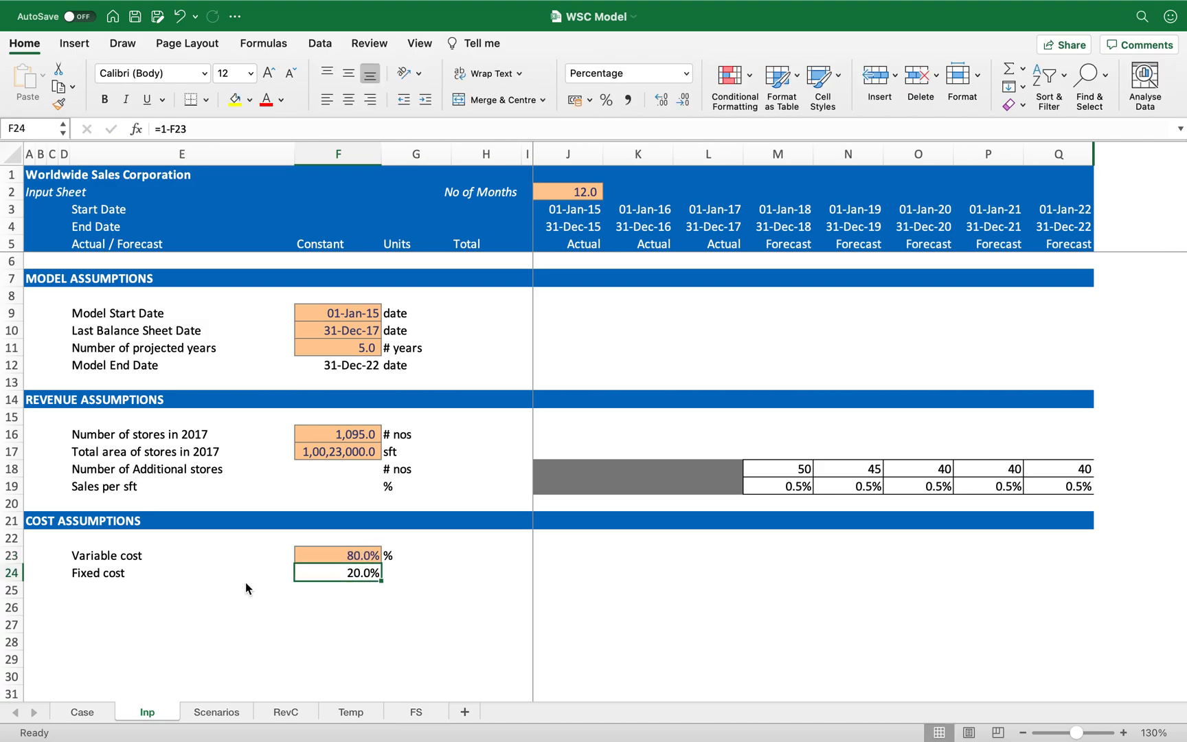
# - On the Scenarios sheet, duplicate the Sales per sft block in rows 21 to 25 into rows 27 to 31
pyautogui.press('Down')
pyautogui.press('Left')
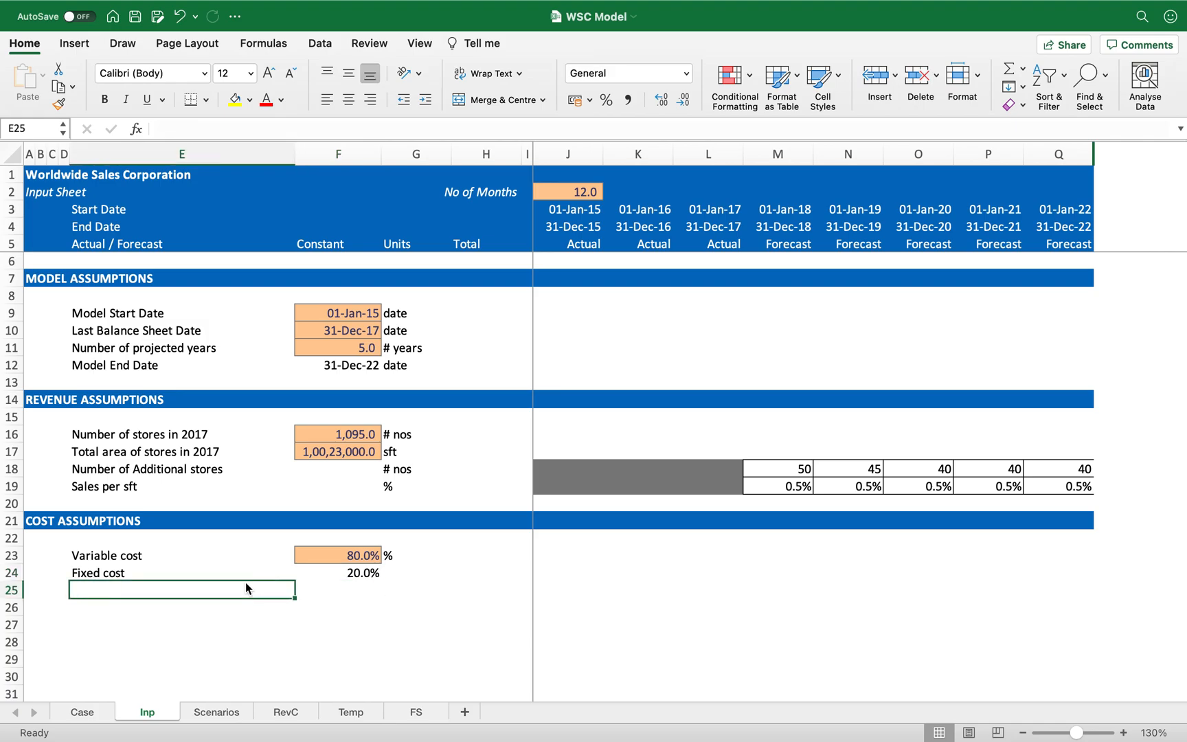
pyautogui.click(217, 712)
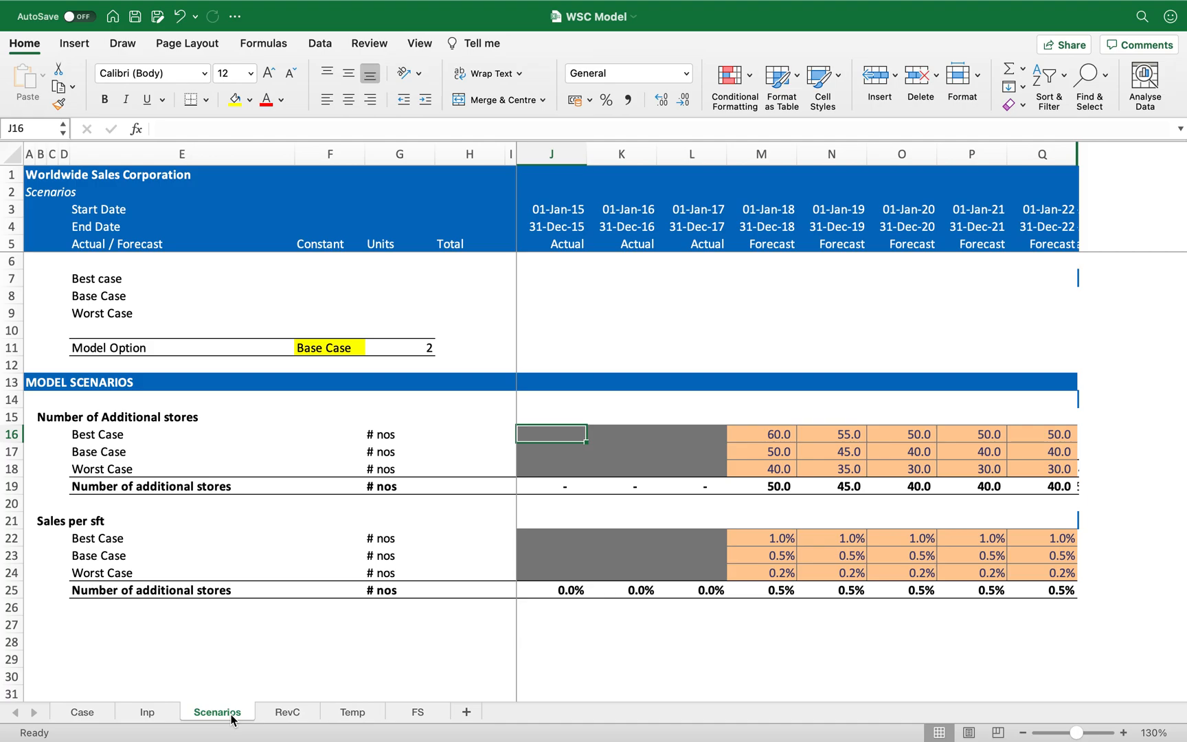
pyautogui.press('Left')
pyautogui.press('Left')
pyautogui.press('Left')
pyautogui.press('Left')
pyautogui.press('Left')
pyautogui.press('Left')
pyautogui.press('Left')
pyautogui.press('Left')
pyautogui.press('Down')
pyautogui.press('Down')
pyautogui.press('Down')
pyautogui.press('Down')
pyautogui.press('Down')
pyautogui.hotkey('shift', 'space')
pyautogui.hotkey('shift', 'Down')
pyautogui.hotkey('shift', 'Down')
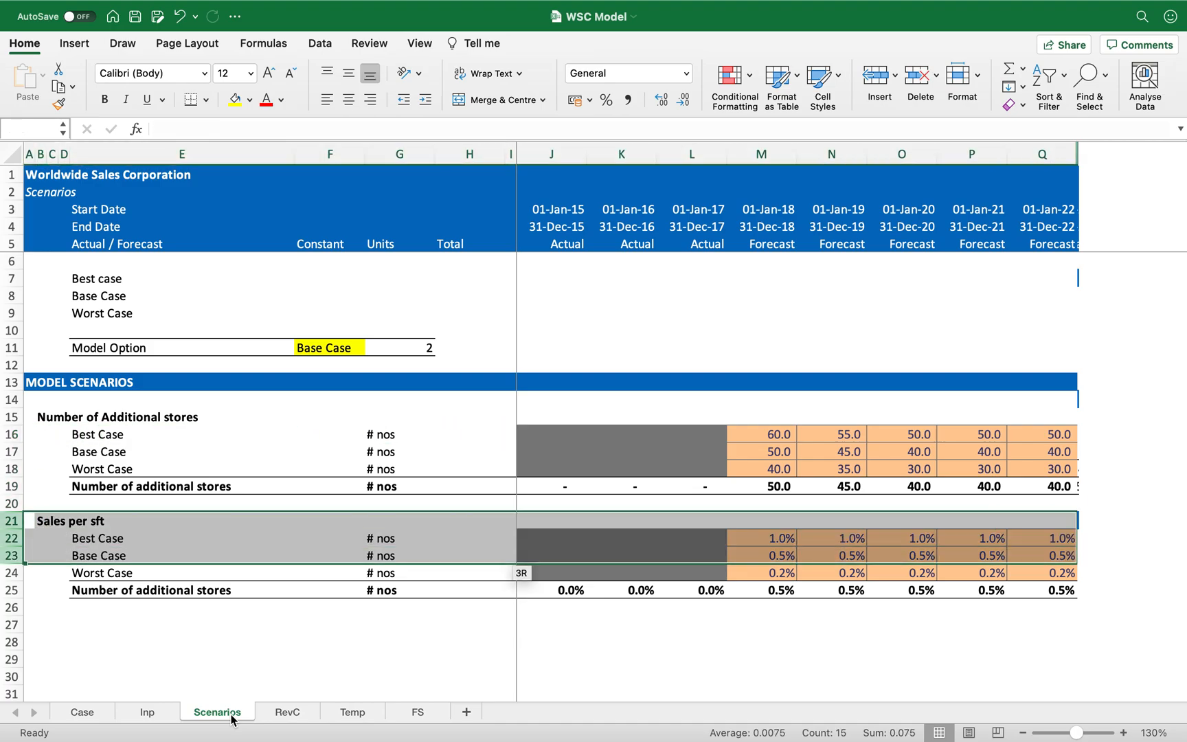
pyautogui.hotkey('shift', 'Down')
pyautogui.hotkey('shift', 'Down')
pyautogui.hotkey('shift', 'Down')
pyautogui.hotkey('shift', 'Up')
pyautogui.press('super+c')
pyautogui.press('Down')
pyautogui.press('Down')
pyautogui.press('Down')
pyautogui.press('Down')
pyautogui.press('Down')
pyautogui.hotkey('shift', 'space')
pyautogui.press('super+v')
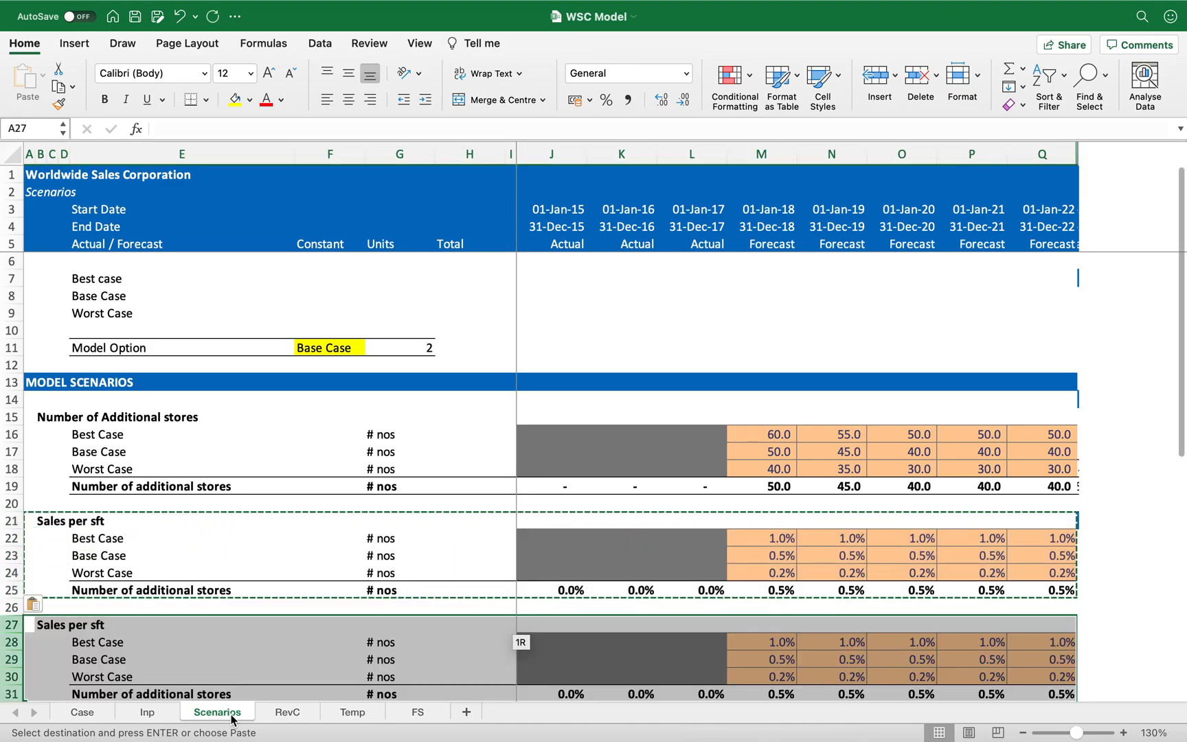
pyautogui.press('Escape')
pyautogui.press('Escape')
# - Retitle the duplicated scenario block in B27 as Cost inflation
pyautogui.scroll(-3, 322, 587)
pyautogui.press('Right')
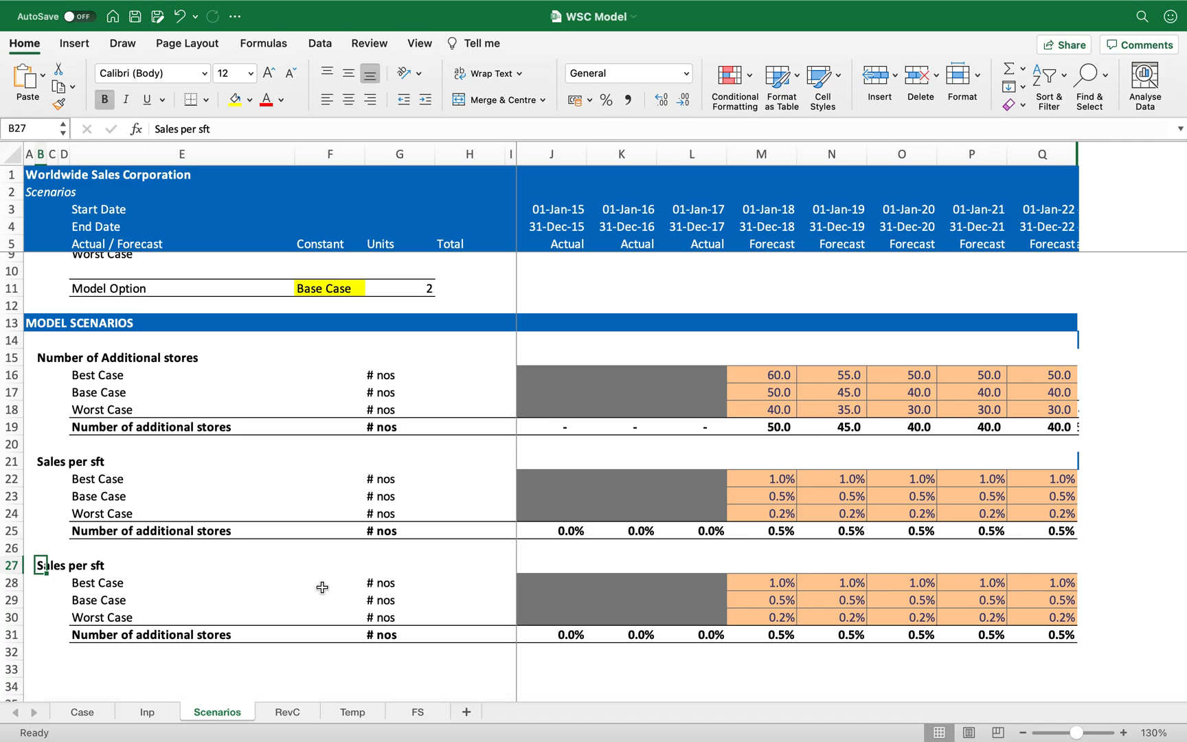
pyautogui.write('Cost inflation')
pyautogui.press('Return')
# - Set the Base Case cost inflation to 2% for all five forecast years, M29 to Q29
pyautogui.press('Right')
pyautogui.press('Down')
pyautogui.press('Right')
pyautogui.press('Right')
pyautogui.press('Right')
pyautogui.press('Right')
pyautogui.press('Right')
pyautogui.press('Right')
pyautogui.press('Right')
pyautogui.press('Right')
pyautogui.press('Right')
pyautogui.press('Right')
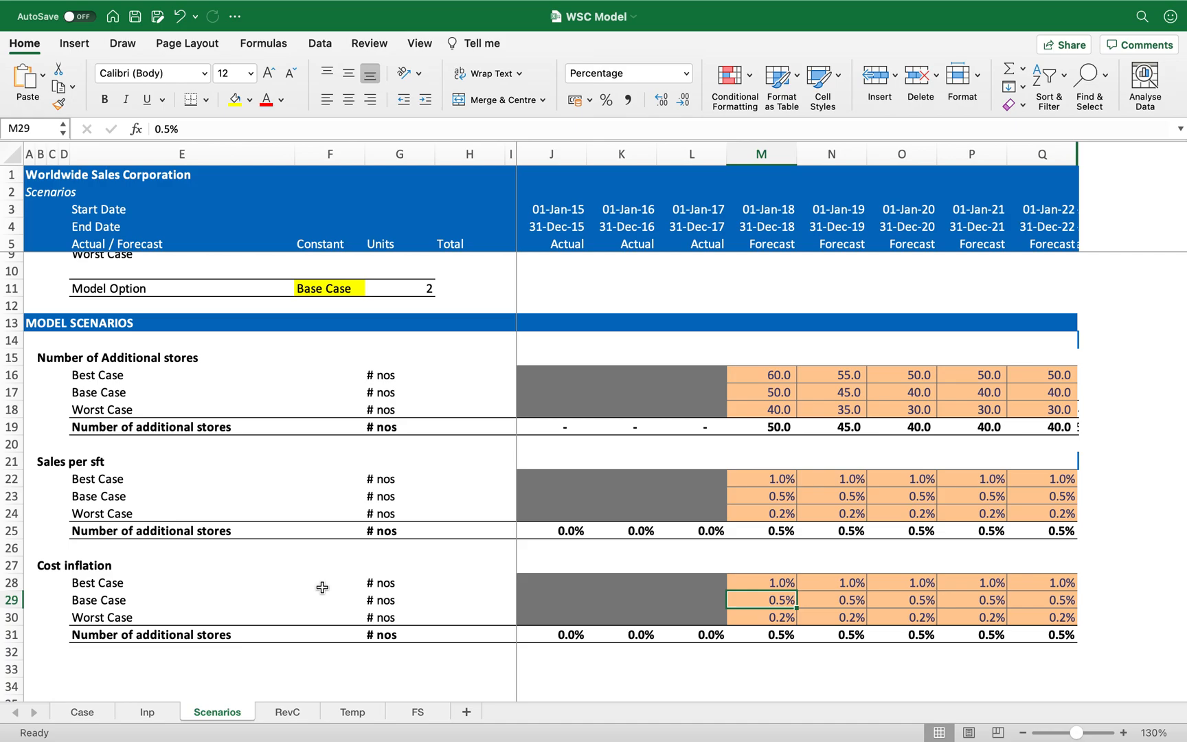
pyautogui.hotkey('shift', 'Right')
pyautogui.hotkey('shift', 'Right')
pyautogui.hotkey('shift', 'Right')
pyautogui.hotkey('shift', 'Right')
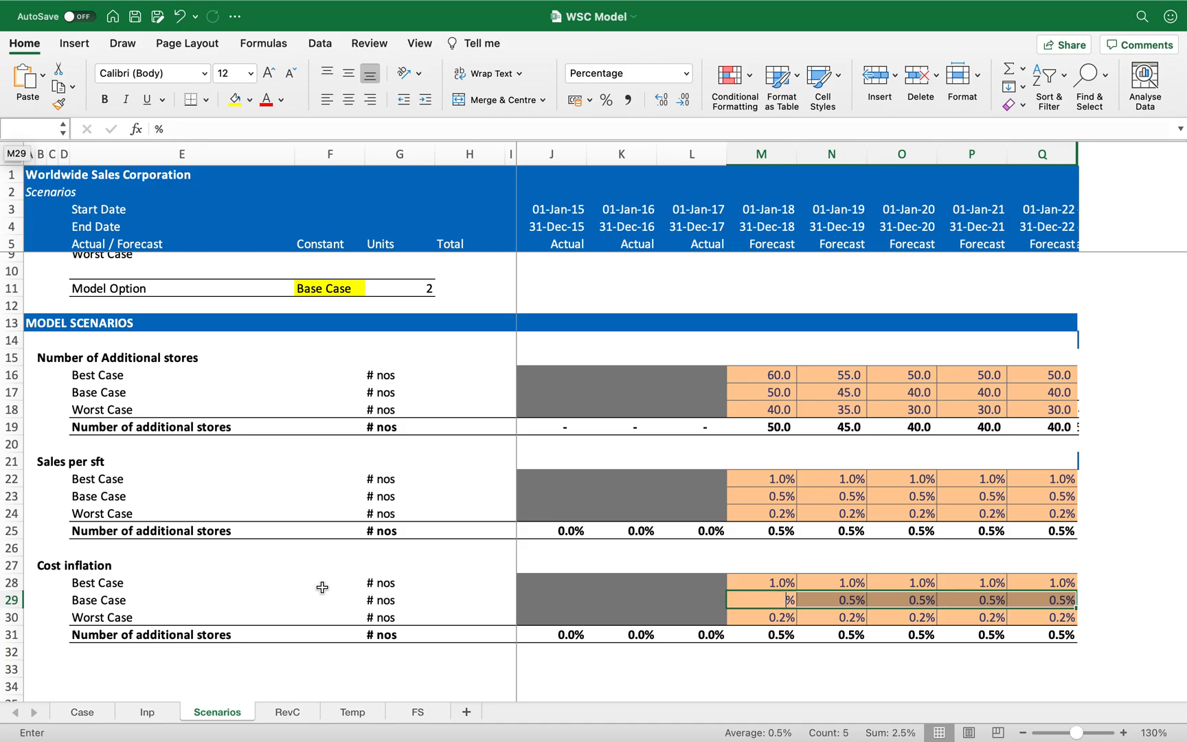
pyautogui.write('2')
pyautogui.hotkey('ctrl', 'Return')
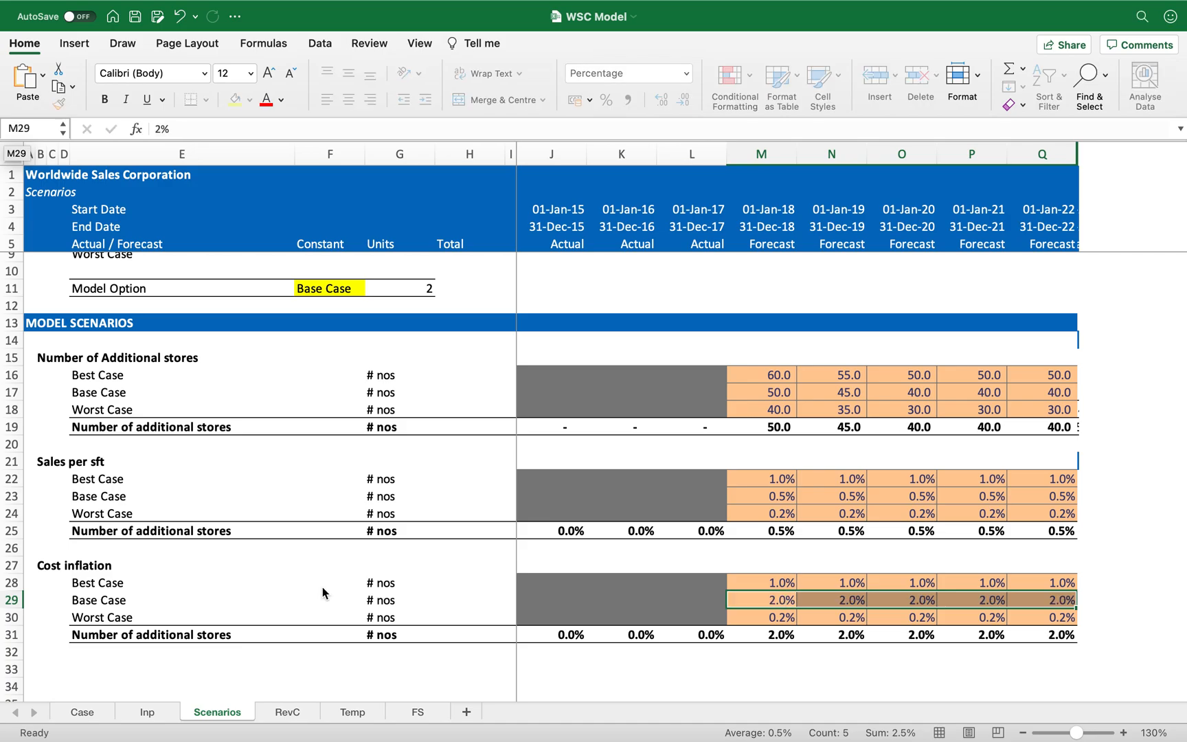
# - Set the Worst Case cost inflation to 3% for all five forecast years, M30 to Q30
pyautogui.press('Up')
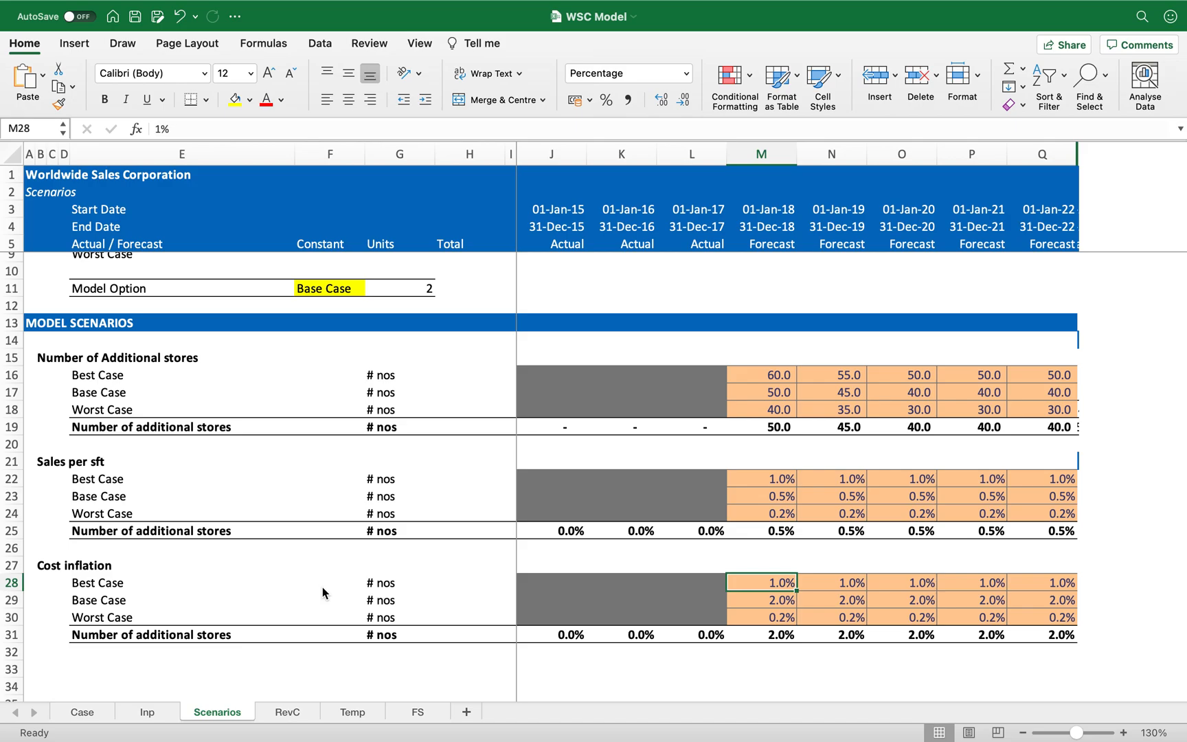
pyautogui.press('Down')
pyautogui.press('Down')
pyautogui.hotkey('shift', 'Right')
pyautogui.hotkey('shift', 'Right')
pyautogui.hotkey('shift', 'Right')
pyautogui.hotkey('shift', 'Right')
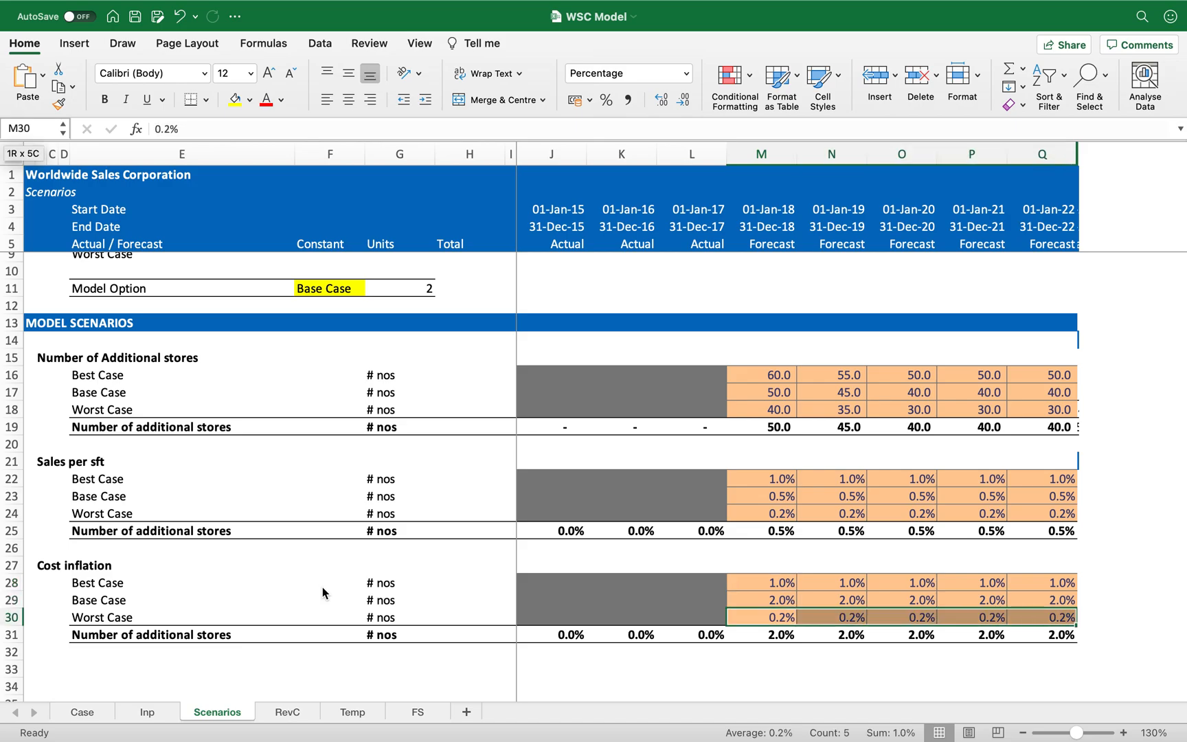
pyautogui.write('3')
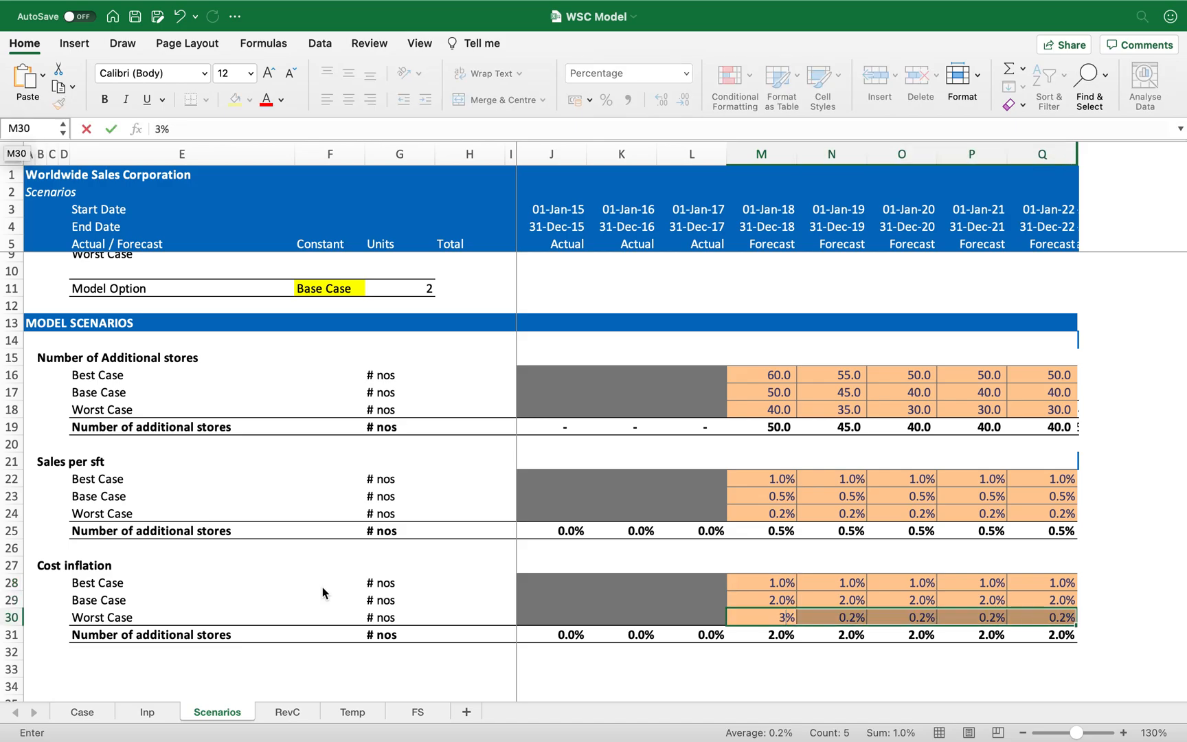
pyautogui.hotkey('ctrl', 'Return')
pyautogui.press('Home')
pyautogui.press('Home')
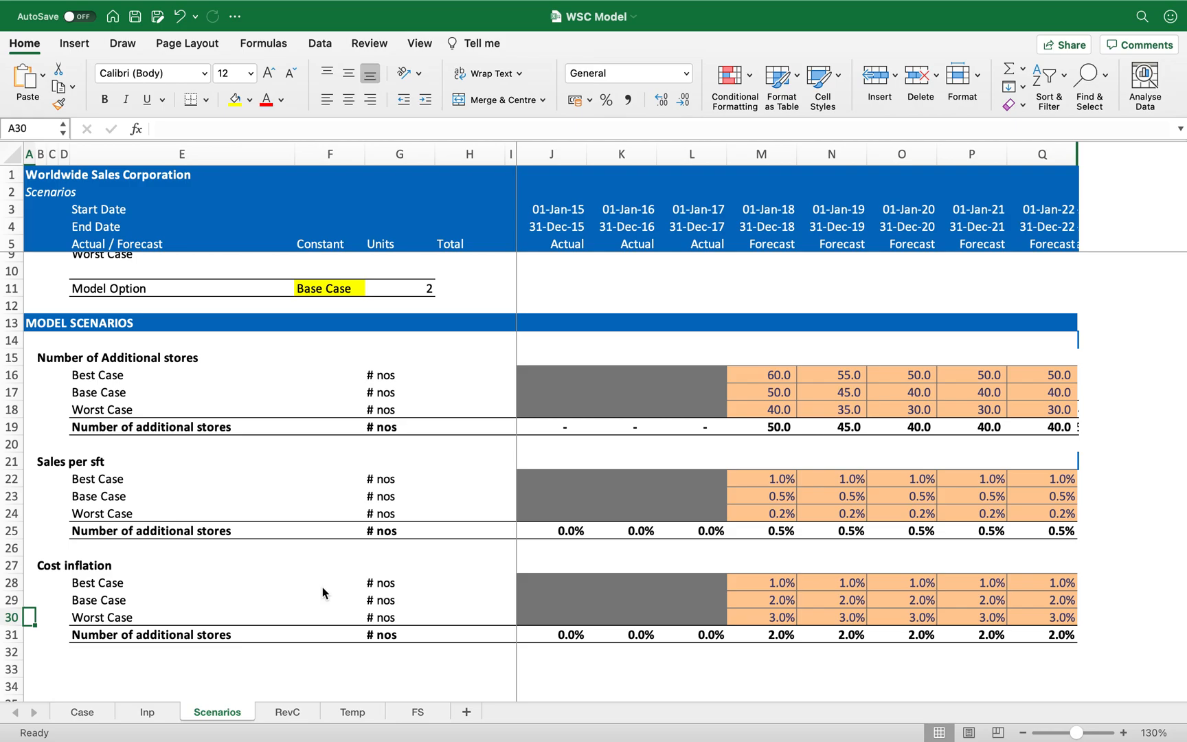
# - Test the scenario selection by switching Model Option in F11 to Best case, Worst Case and back to Base Case
pyautogui.click(333, 291)
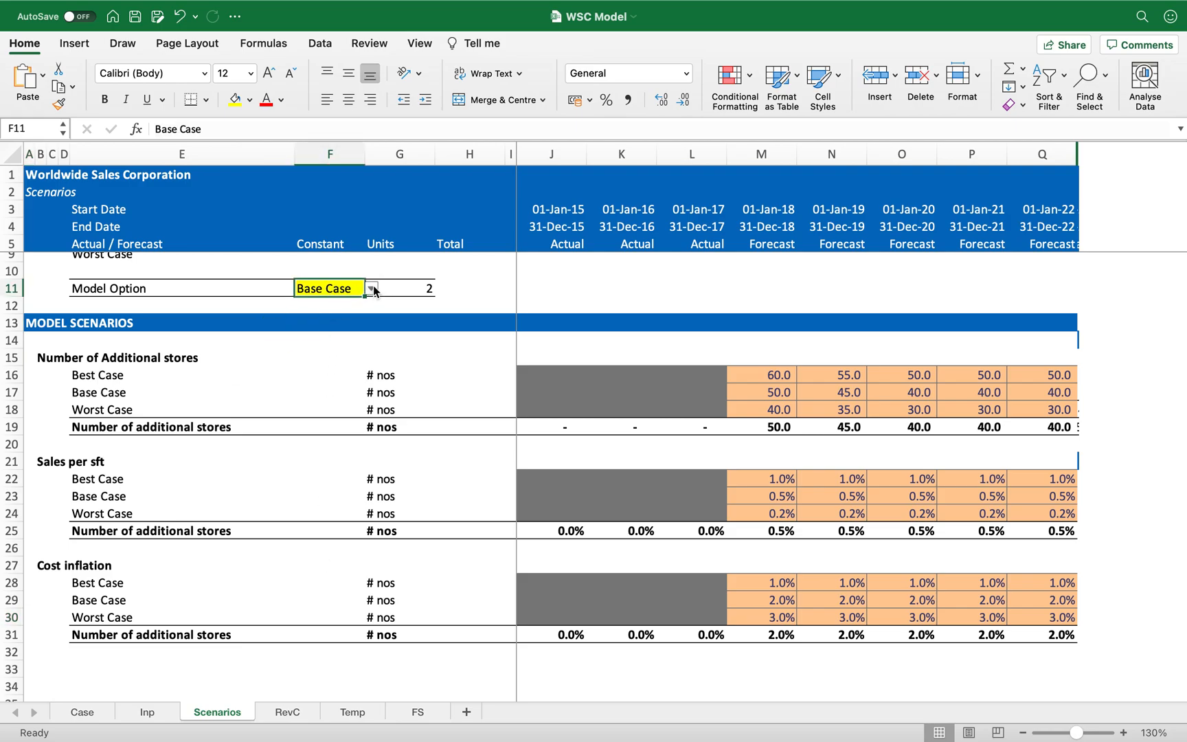
pyautogui.click(372, 288)
pyautogui.click(350, 312)
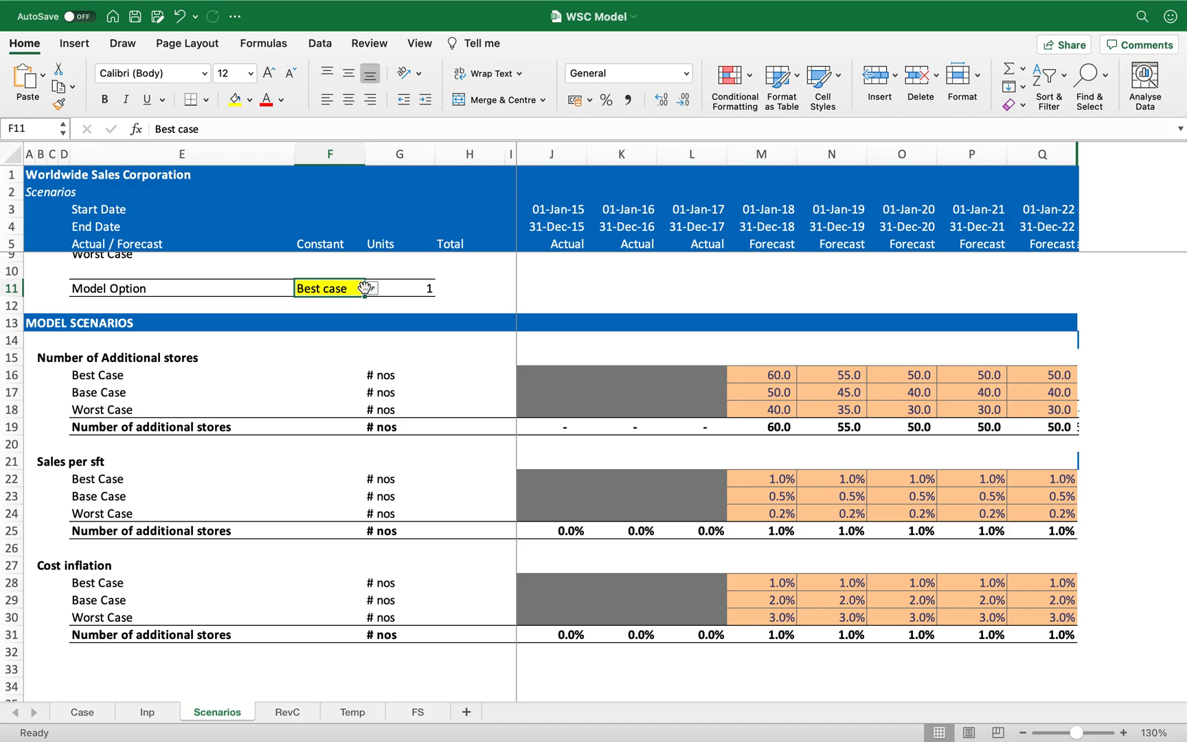
pyautogui.click(372, 288)
pyautogui.click(340, 342)
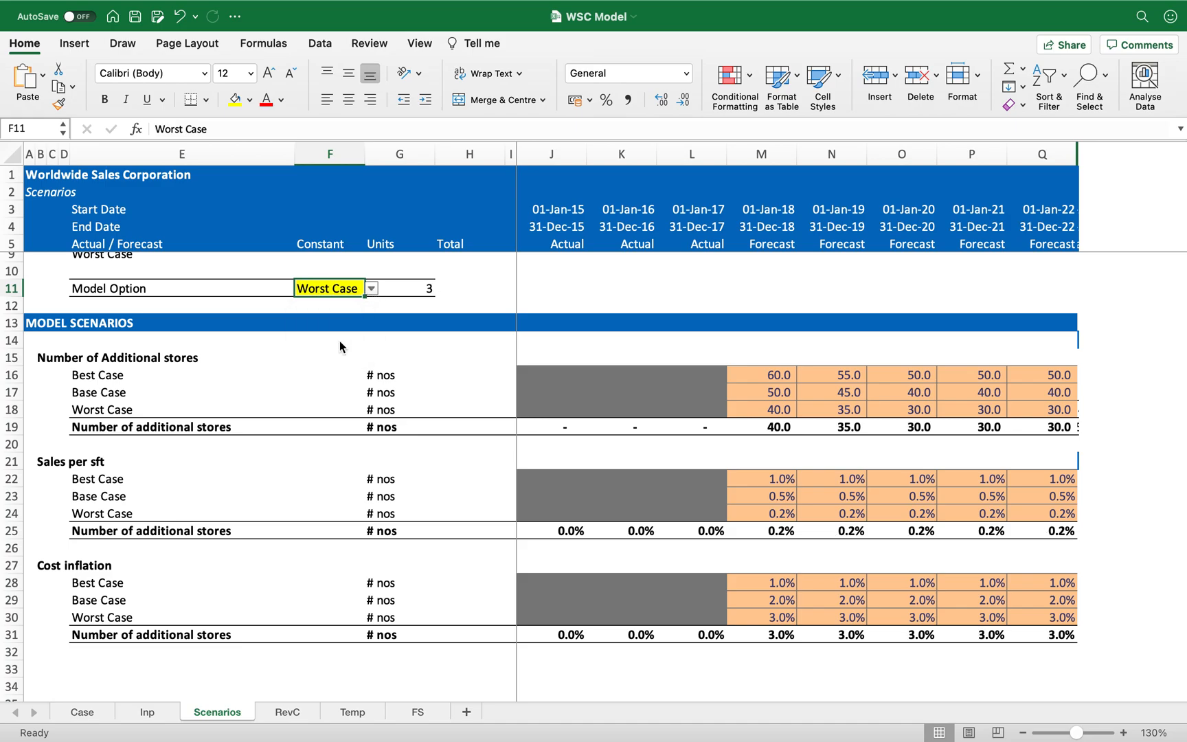
pyautogui.click(371, 289)
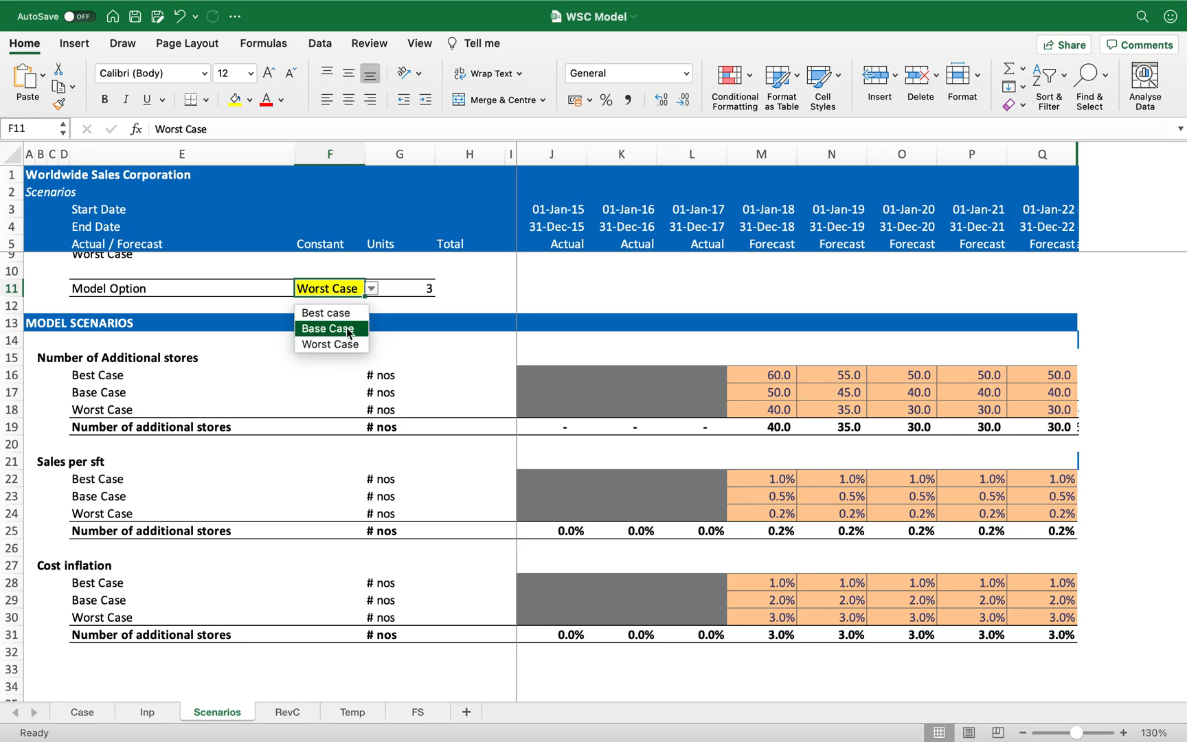
pyautogui.click(346, 327)
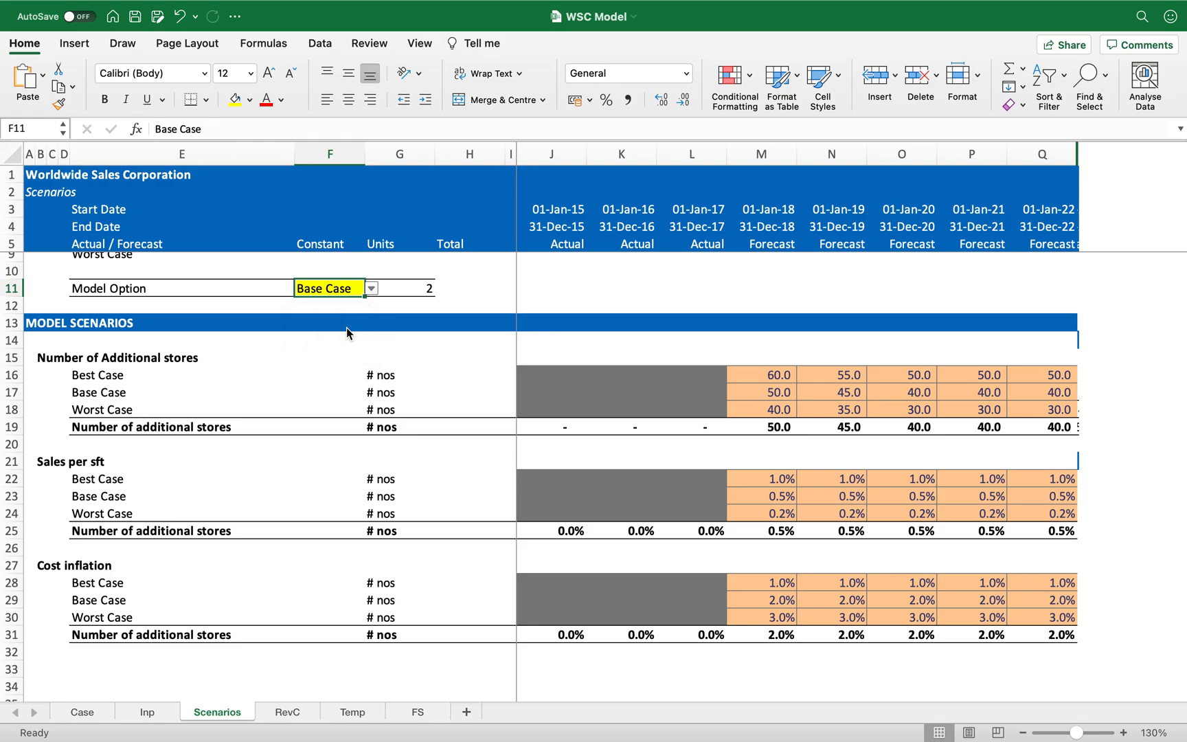
# - On the Inp sheet, label E25 Cost inflation and enter % as the unit for both Cost inflation and Fixed cost
pyautogui.click(149, 712)
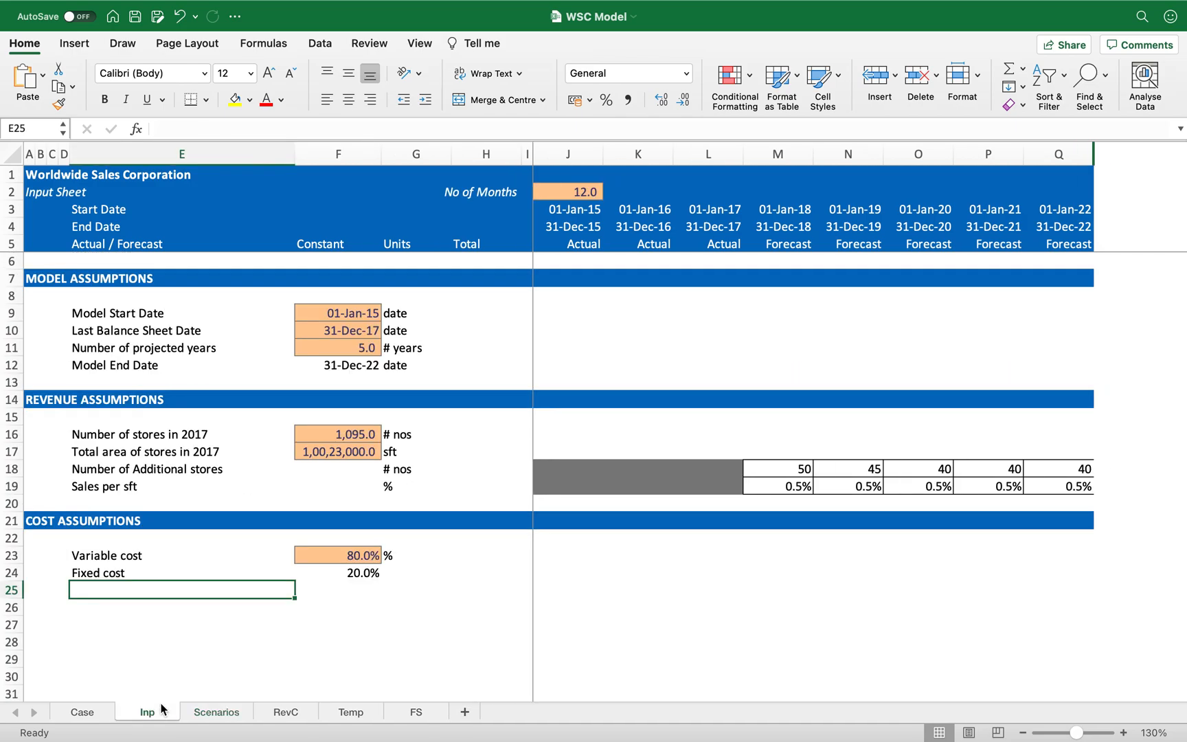
pyautogui.write('Cost inflation')
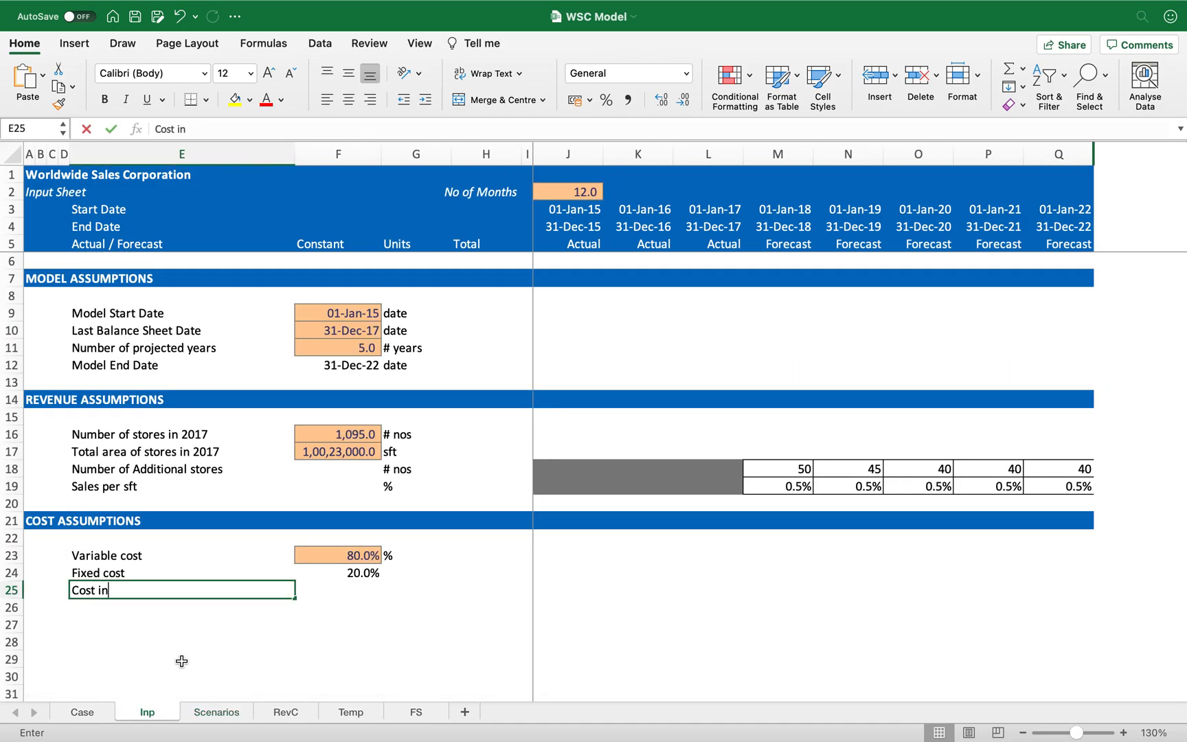
pyautogui.press('Tab')
pyautogui.press('Tab')
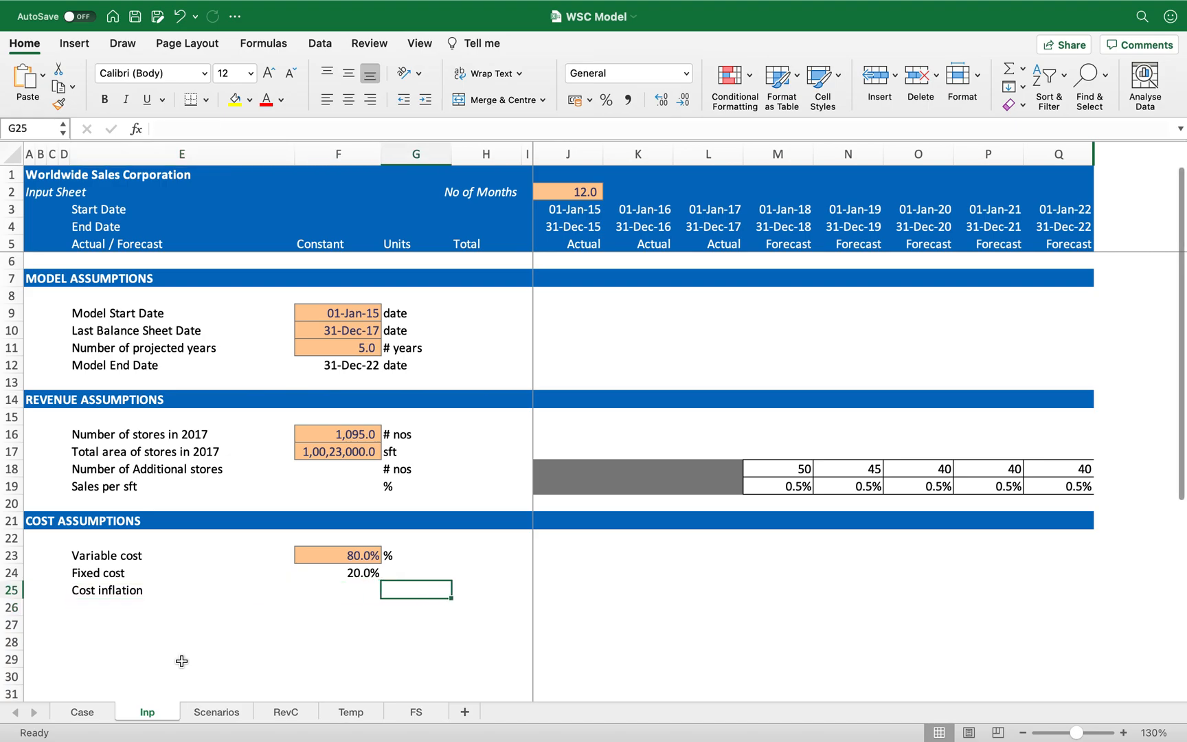
pyautogui.write('%')
pyautogui.press('Return')
pyautogui.press('Up')
pyautogui.press('Up')
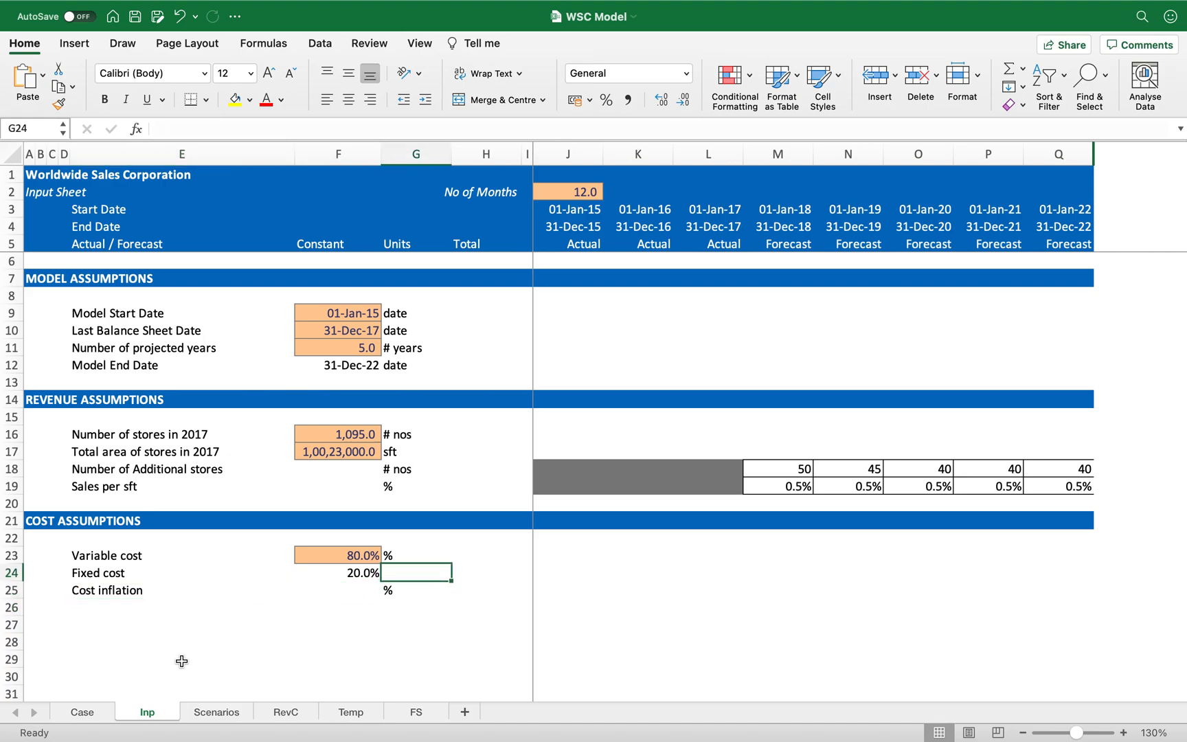
pyautogui.write('%')
# - Copy the Sales per sft cells J19:Q19 into the Cost inflation row, starting at J25
pyautogui.press('Tab')
pyautogui.press('Tab')
pyautogui.press('Tab')
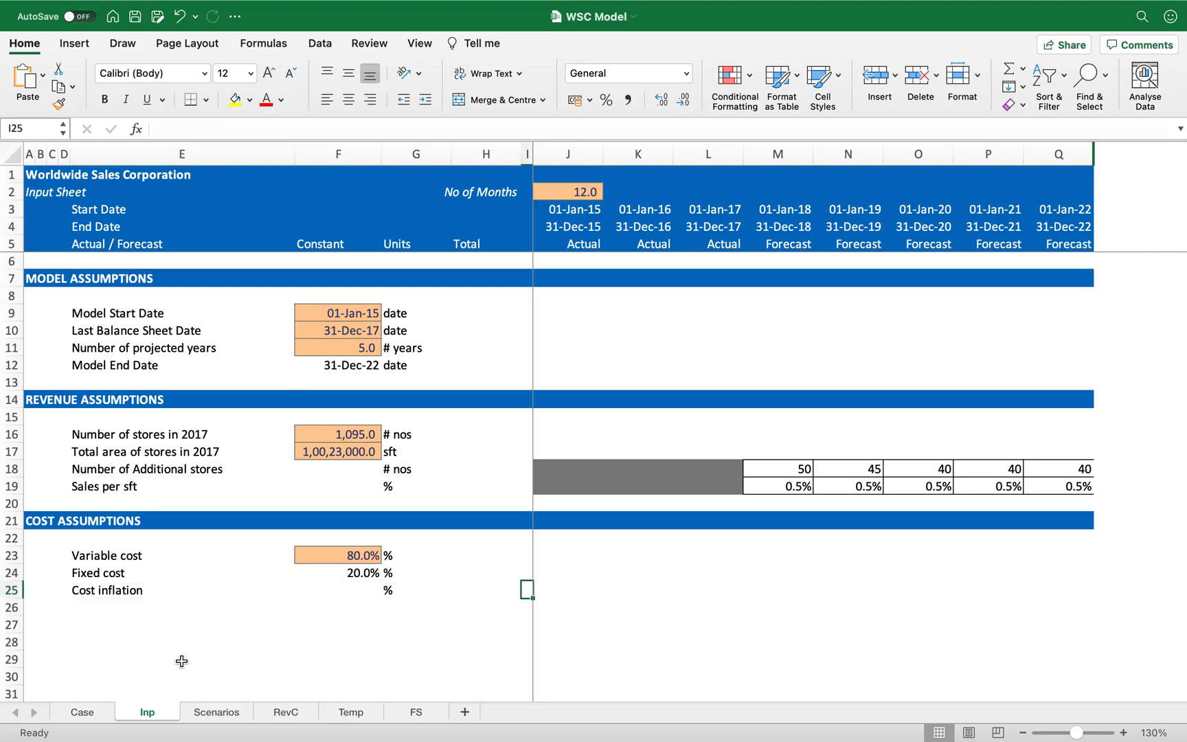
pyautogui.press('Up')
pyautogui.press('Up')
pyautogui.press('Up')
pyautogui.press('Up')
pyautogui.press('Up')
pyautogui.hotkey('shift', 'Right')
pyautogui.hotkey('shift', 'Right')
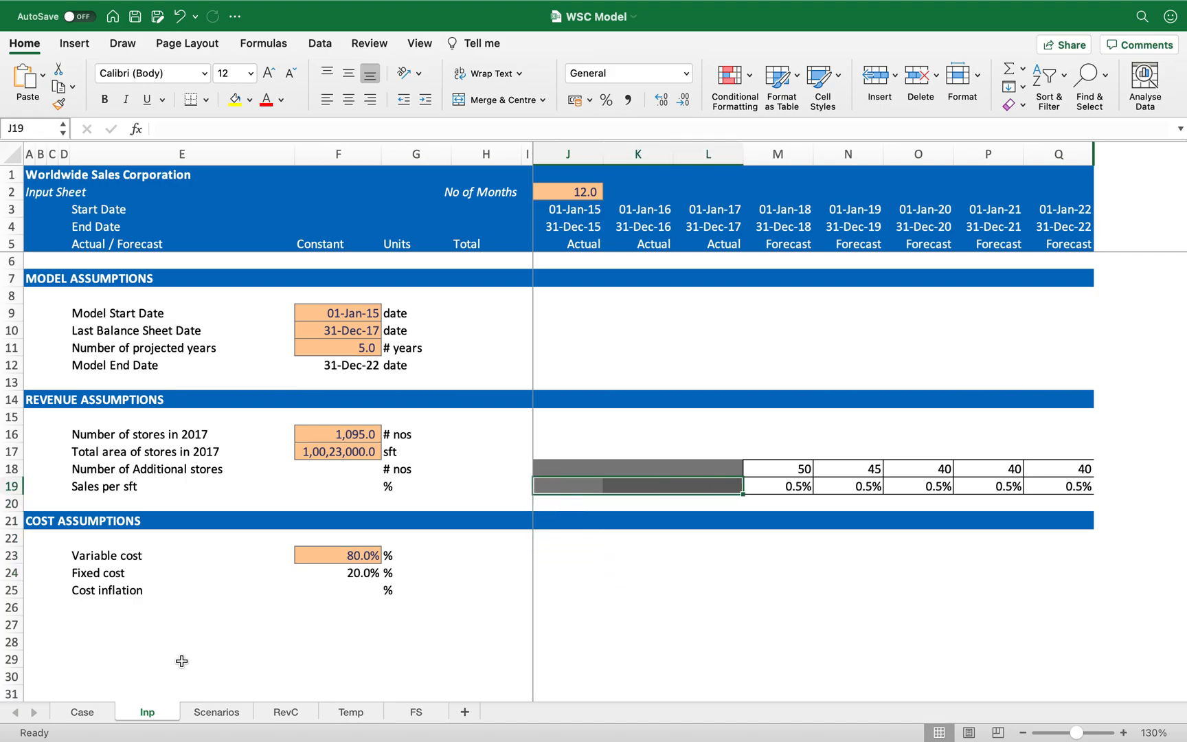
pyautogui.press('super+c')
pyautogui.hotkey('shift', 'Right')
pyautogui.hotkey('shift', 'Right')
pyautogui.hotkey('shift', 'Right')
pyautogui.hotkey('shift', 'Right')
pyautogui.hotkey('shift', 'Right')
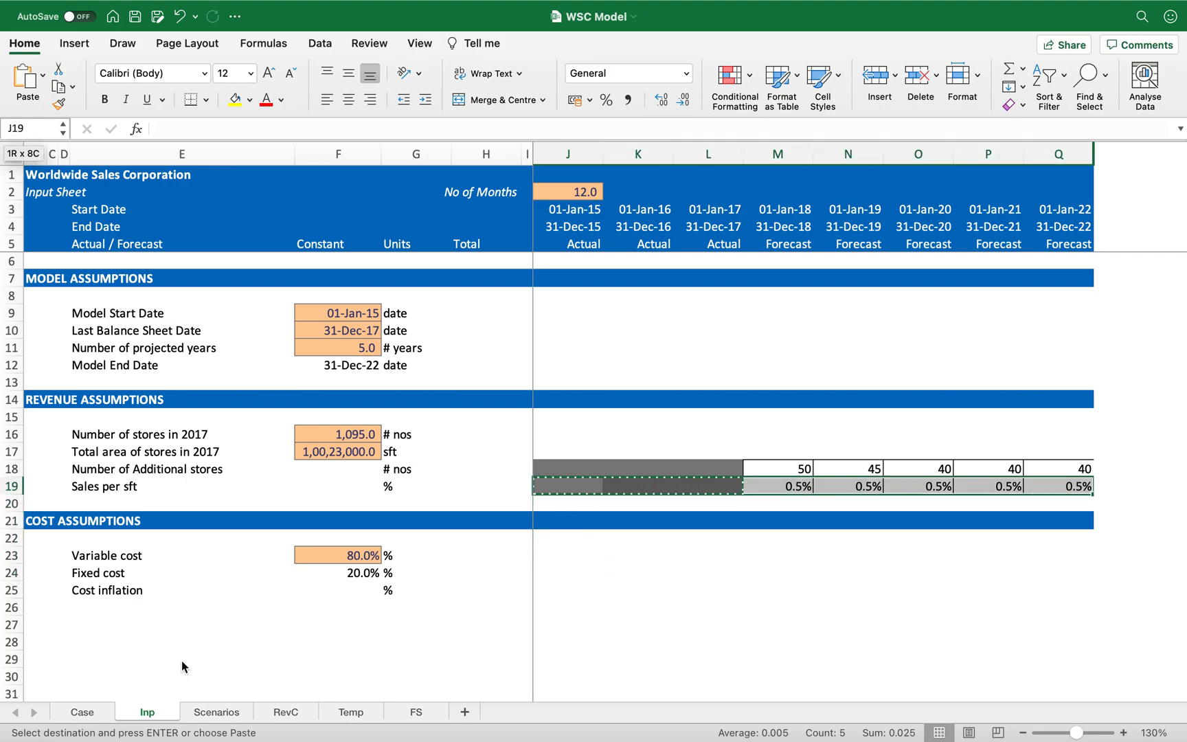
pyautogui.press('super+c')
pyautogui.press('Down')
pyautogui.press('Down')
pyautogui.press('Down')
pyautogui.press('Down')
pyautogui.press('Down')
pyautogui.press('Down')
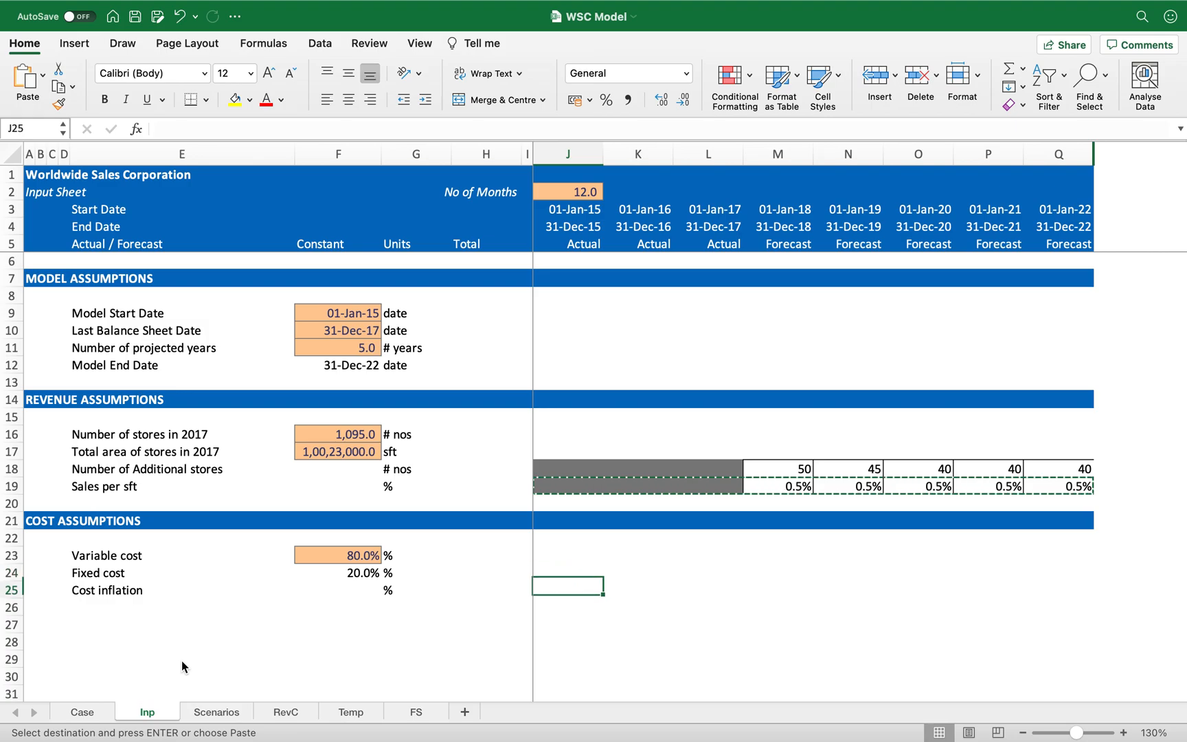
pyautogui.press('Return')
# - Link the Cost inflation forecasts M25 to Q25 to the selected scenario row, starting with =Scenarios!M31
pyautogui.press('Right')
pyautogui.press('Right')
pyautogui.press('Right')
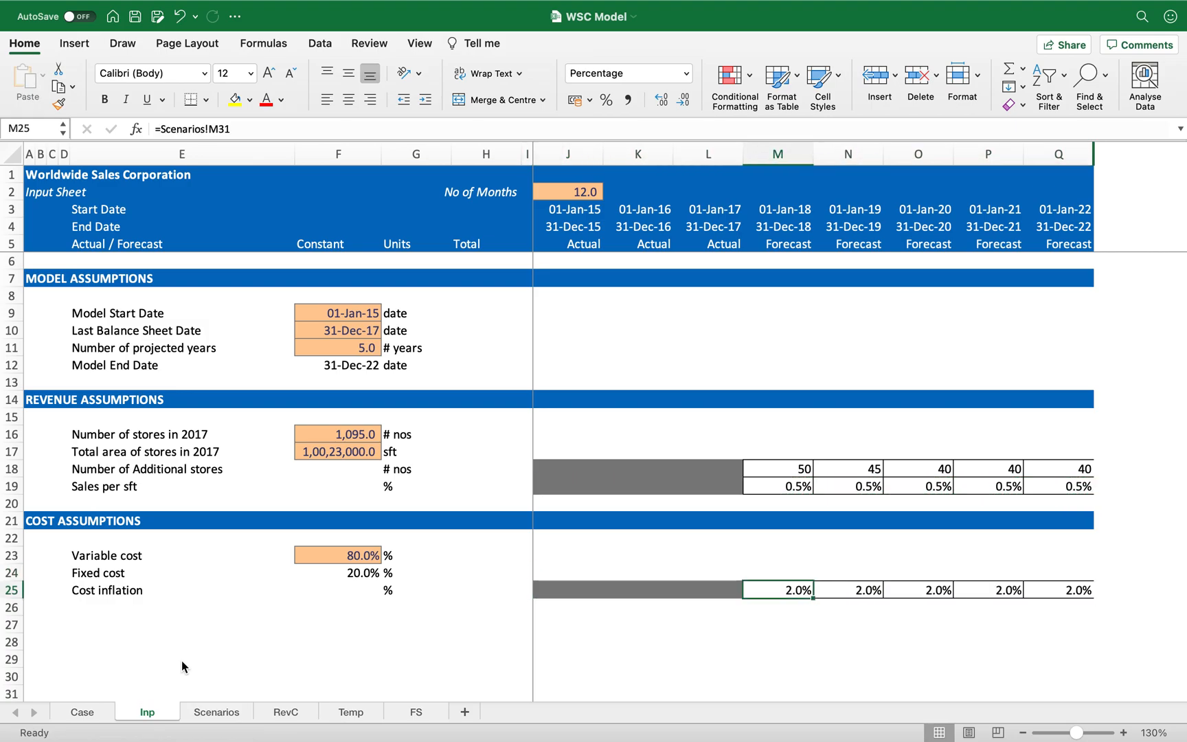
pyautogui.write('=')
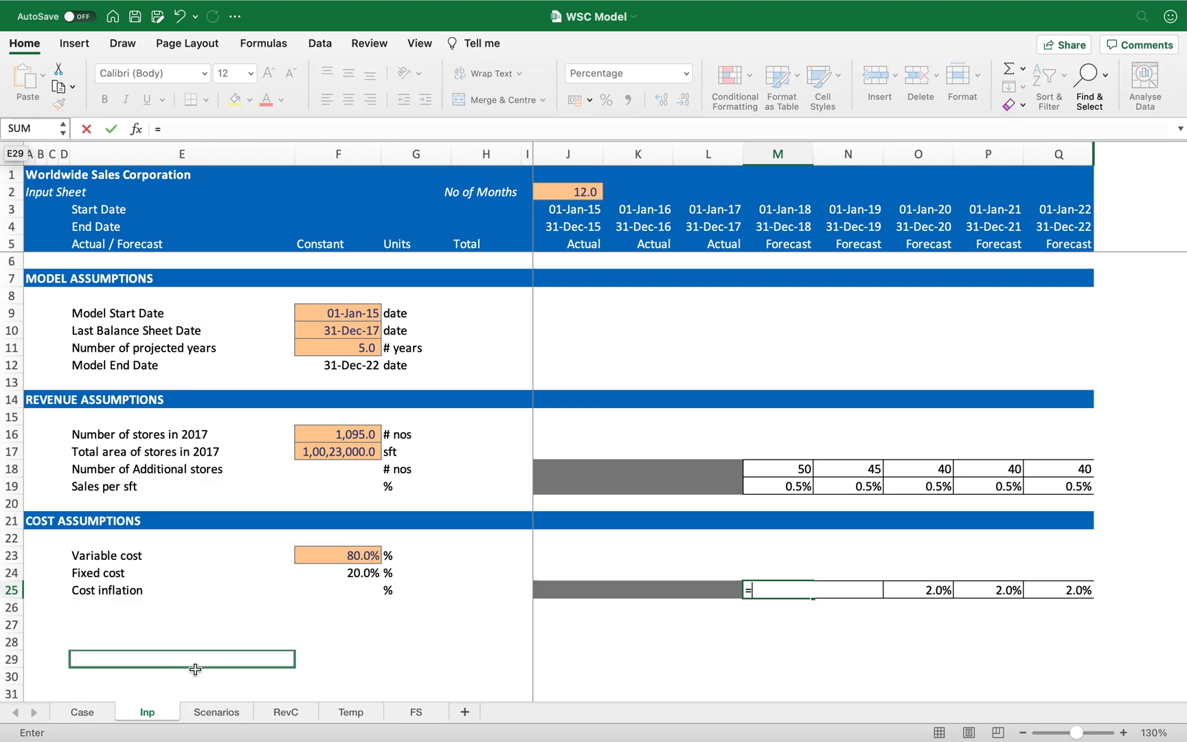
pyautogui.click(206, 715)
pyautogui.click(776, 642)
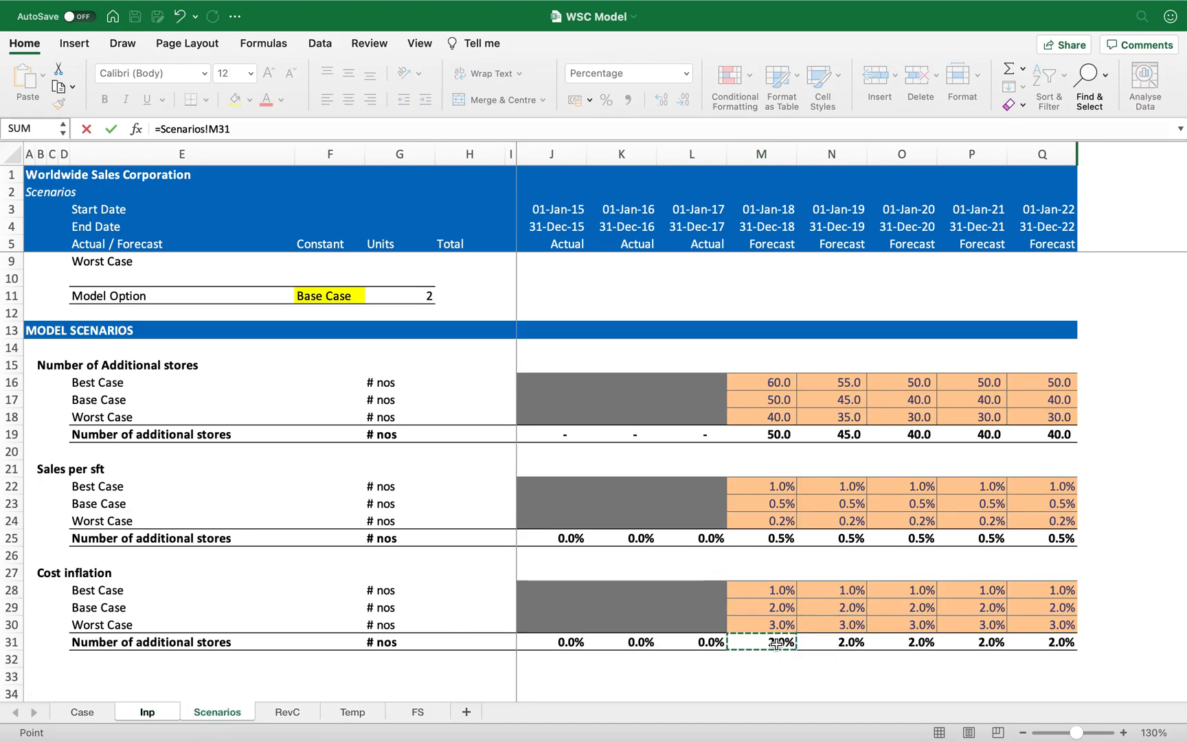
pyautogui.press('Return')
pyautogui.press('Up')
pyautogui.press('super+c')
pyautogui.hotkey('shift', 'Right')
pyautogui.hotkey('shift', 'Right')
pyautogui.hotkey('shift', 'Right')
pyautogui.hotkey('shift', 'Right')
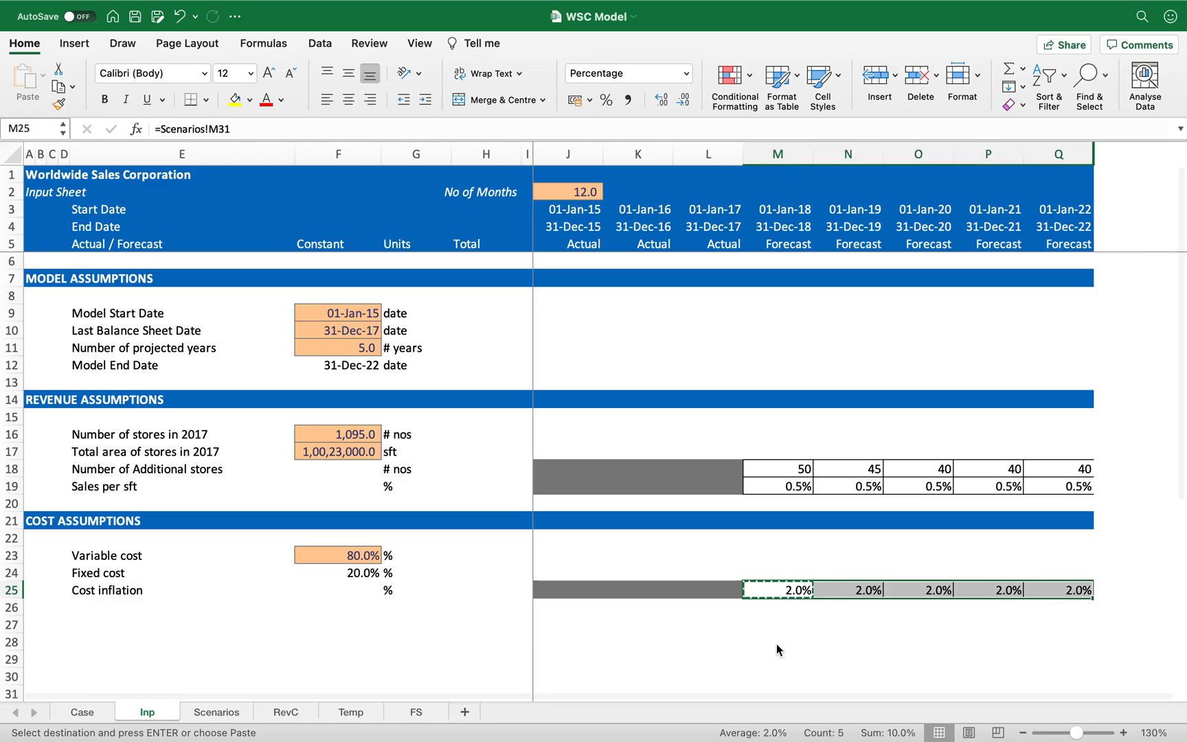
pyautogui.press('Return')
# - Add an SG&A row in E26 below Cost inflation, with $mn as its unit in G26
pyautogui.press('Left')
pyautogui.press('Left')
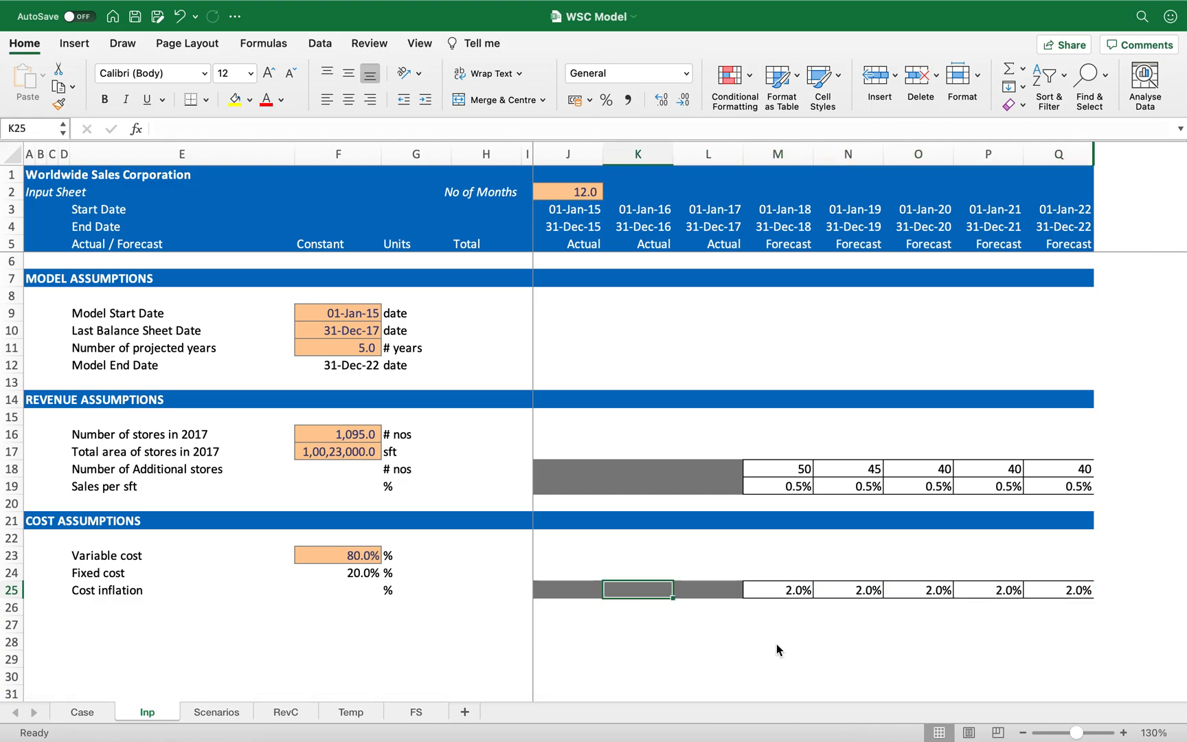
pyautogui.press('Left')
pyautogui.press('Left')
pyautogui.press('Left')
pyautogui.press('Left')
pyautogui.press('Left')
pyautogui.press('Left')
pyautogui.press('Down')
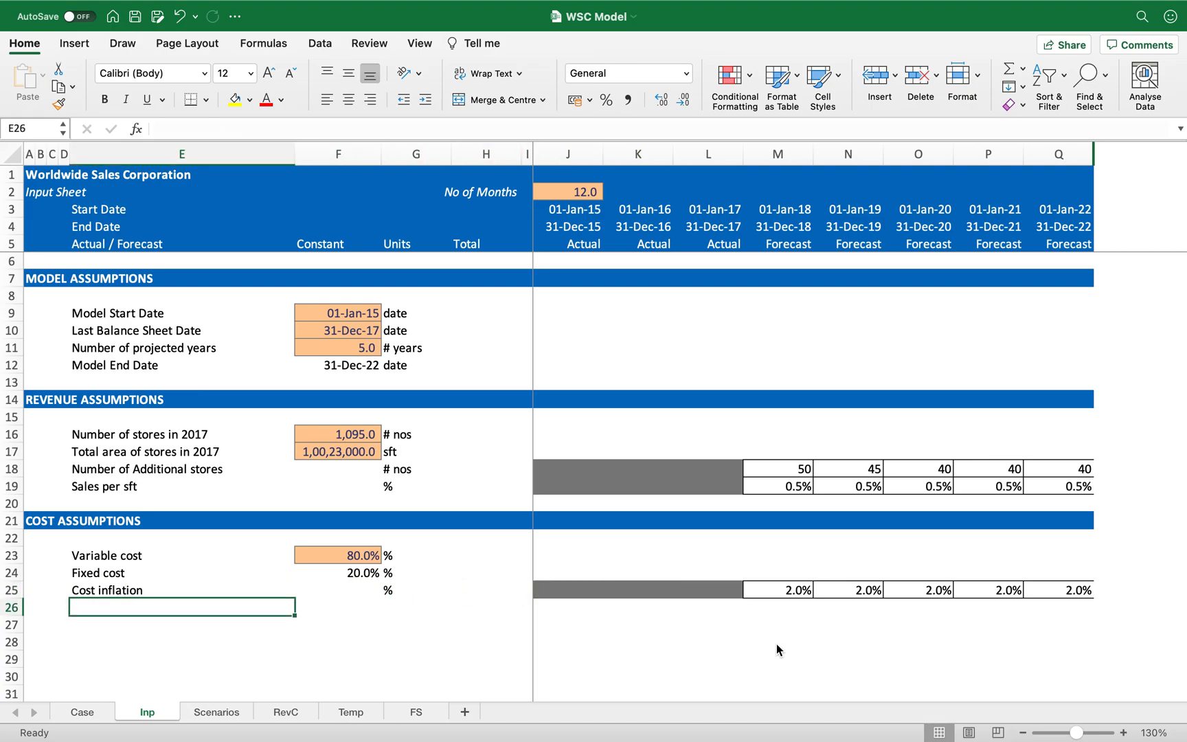
pyautogui.write('SG&A')
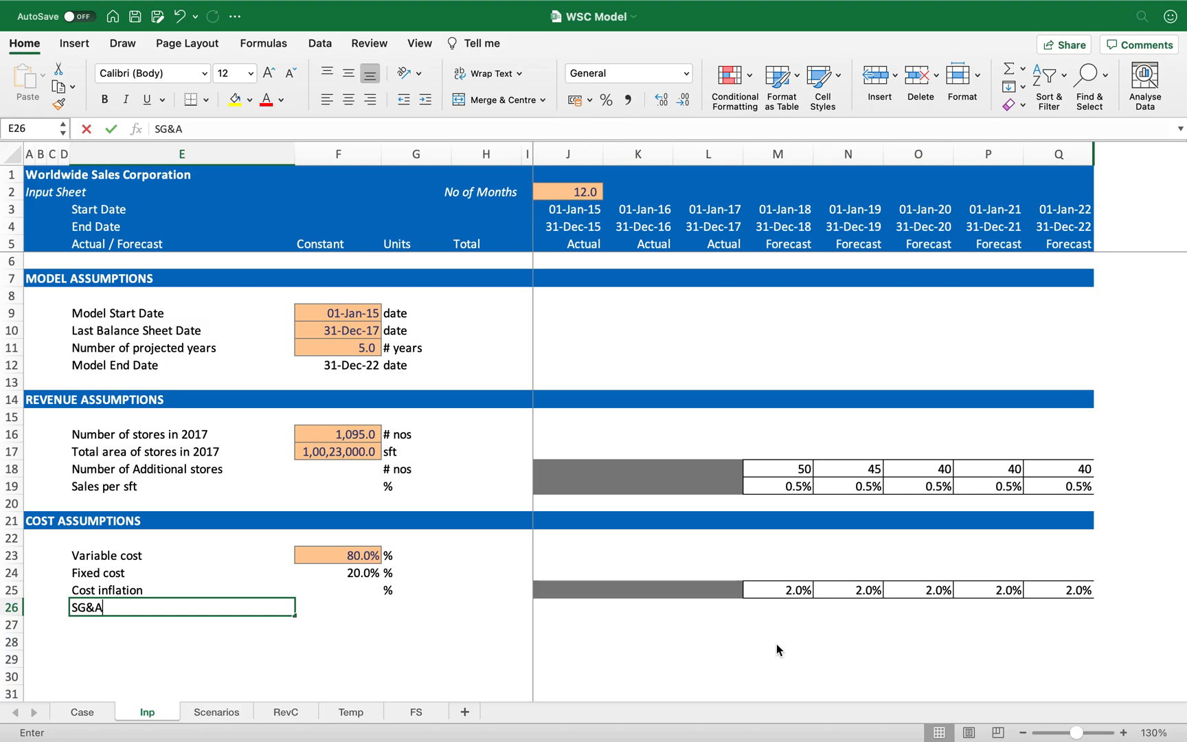
pyautogui.press('Right')
pyautogui.press('Right')
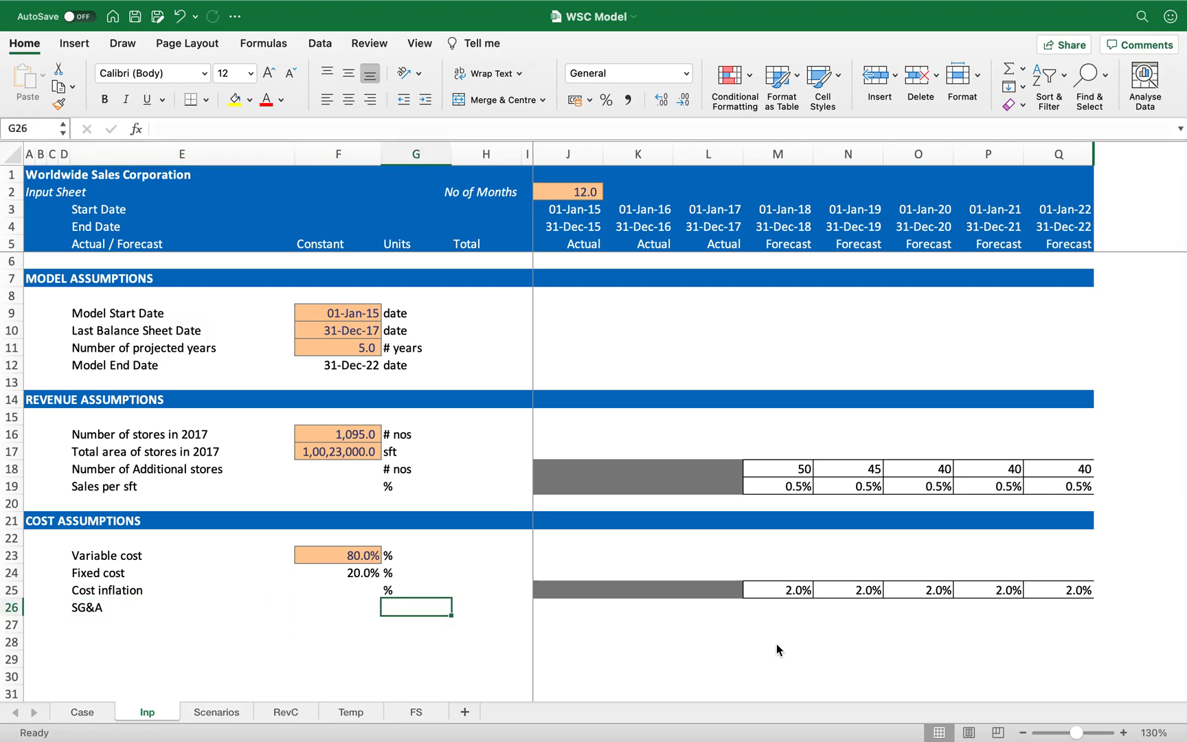
pyautogui.write('$mn')
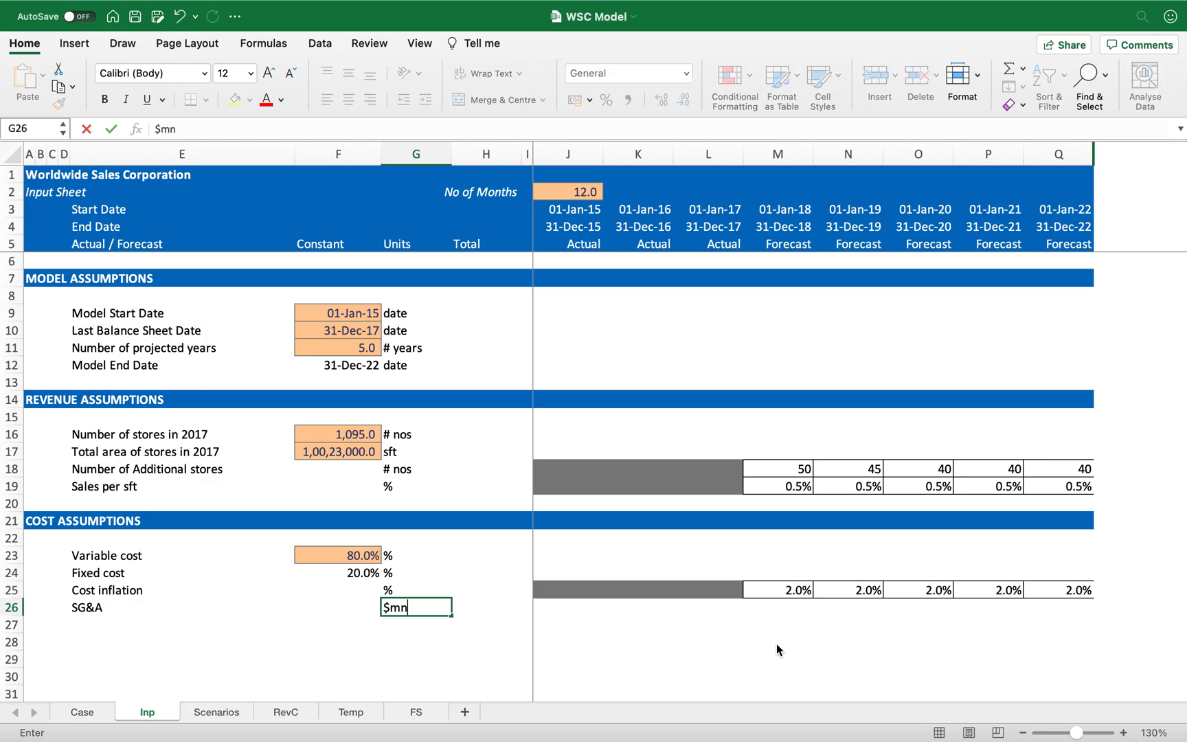
pyautogui.press('Return')
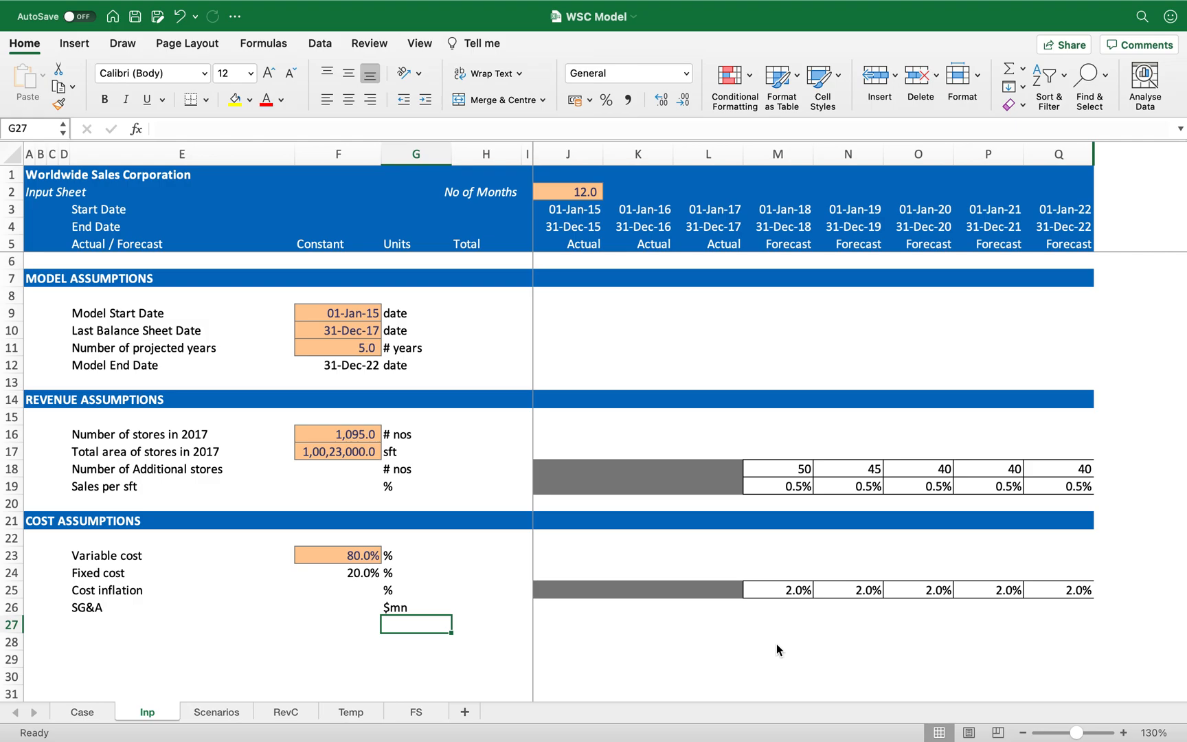
# - Extend the SG&A label in E26 to read SG&A in 2018
pyautogui.press('Left')
pyautogui.press('Left')
pyautogui.press('Up')
pyautogui.press('F2')
pyautogui.write('in 2018')
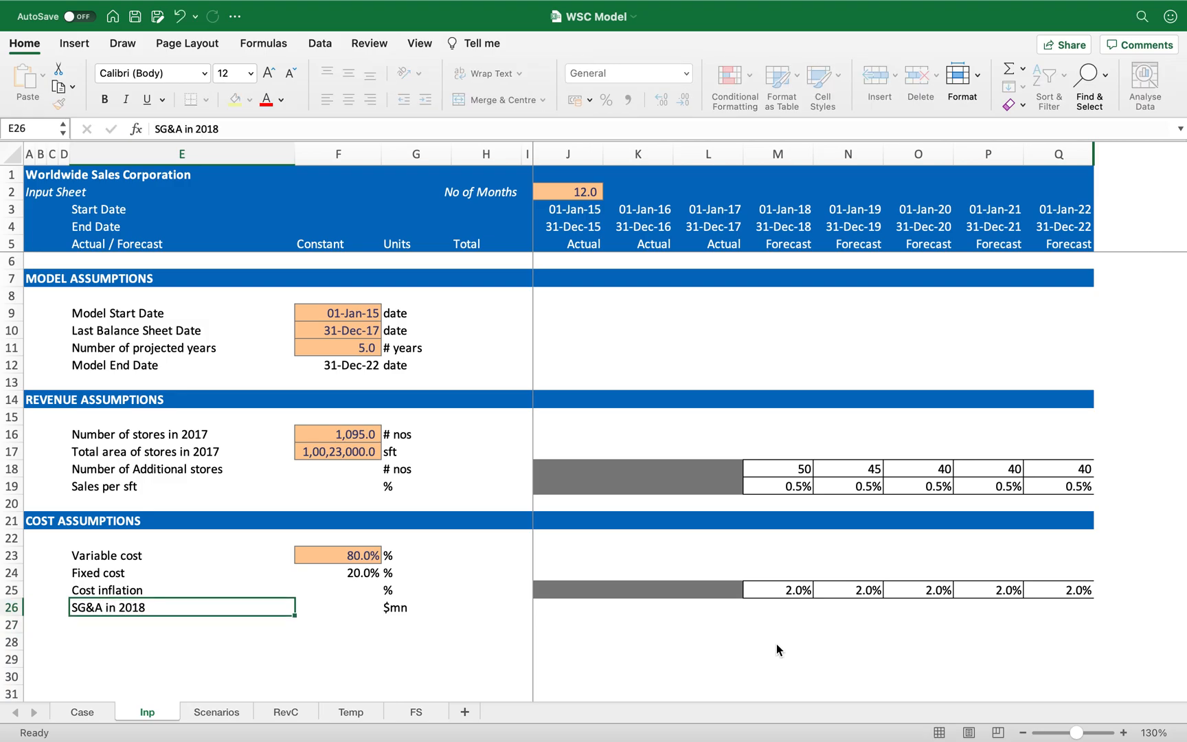
# - Copy the input cell format from F17 to F26 and set SG&A in 2018 to 480
pyautogui.press('Tab')
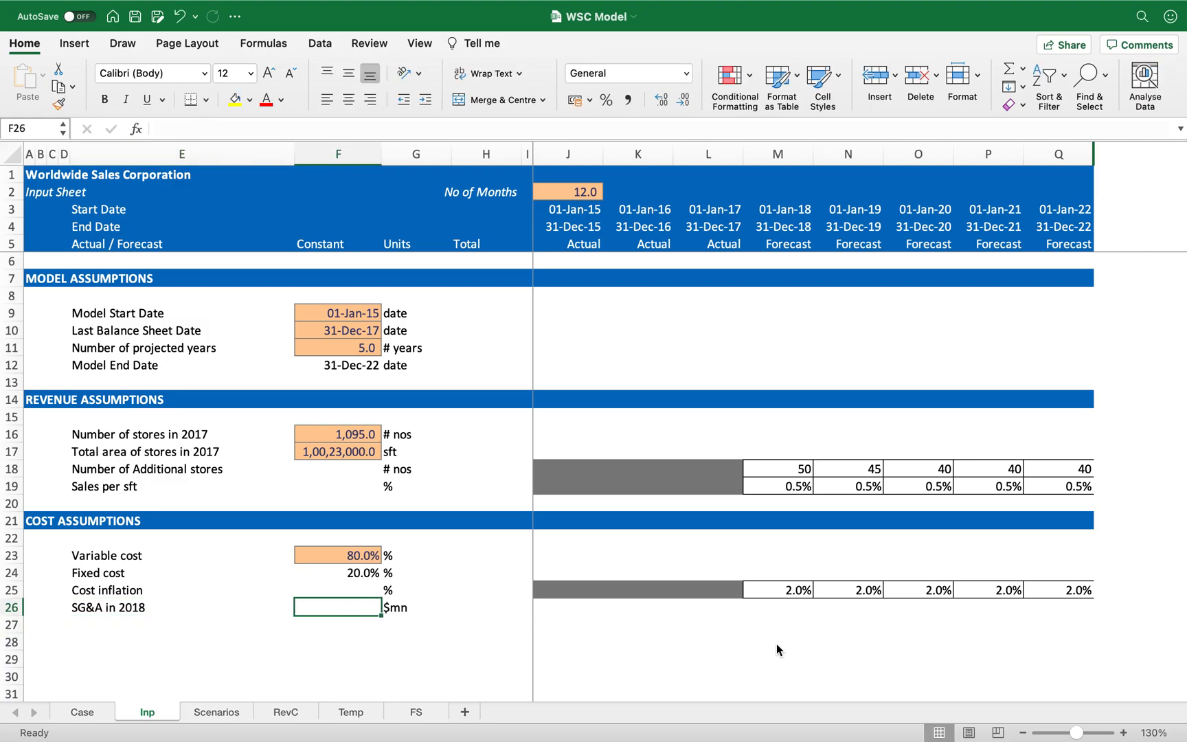
pyautogui.press('Up')
pyautogui.press('Up')
pyautogui.press('Up')
pyautogui.press('Up')
pyautogui.press('Up')
pyautogui.press('Up')
pyautogui.press('Up')
pyautogui.press('Up')
pyautogui.press('Up')
pyautogui.press('super+c')
pyautogui.press('Down')
pyautogui.press('Down')
pyautogui.press('Down')
pyautogui.press('Down')
pyautogui.press('Down')
pyautogui.press('Down')
pyautogui.press('Down')
pyautogui.press('Down')
pyautogui.press('Down')
pyautogui.press('Down')
pyautogui.press('super+v')
pyautogui.press('super+c')
pyautogui.press('Up')
pyautogui.press('super+v')
pyautogui.write('480')
pyautogui.press('Return')
pyautogui.press('Left')
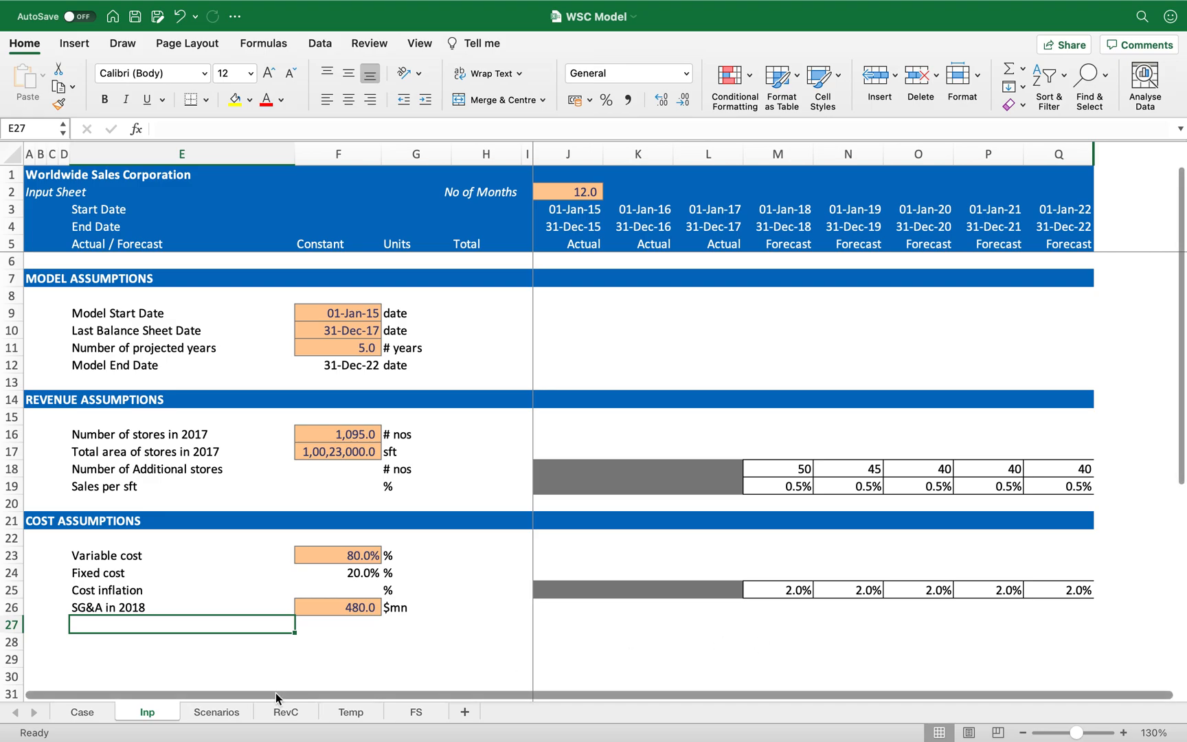
# - Duplicate the Temp sheet in front of the original and rename the copy CostC
pyautogui.moveTo(358, 714)
pyautogui.mouseDown()
pyautogui.moveTo(288, 699)
pyautogui.moveTo(470, 704)
pyautogui.moveTo(341, 709)
pyautogui.mouseUp()
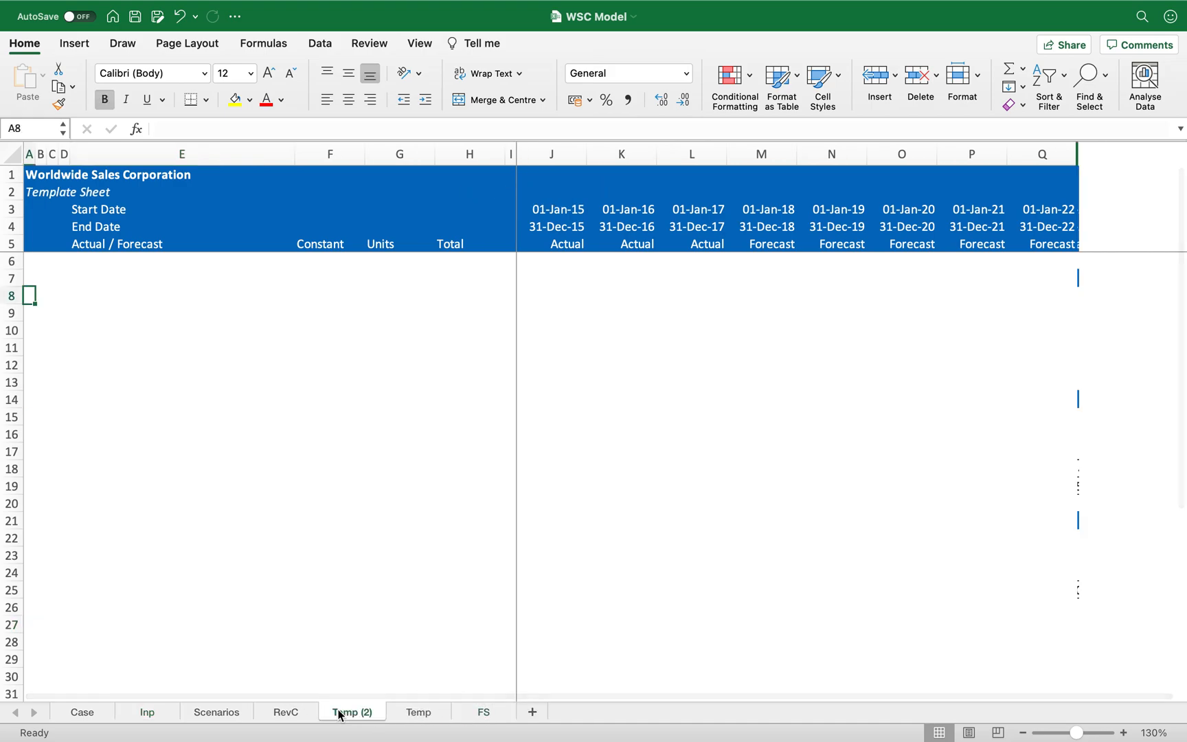
pyautogui.write('Cost')
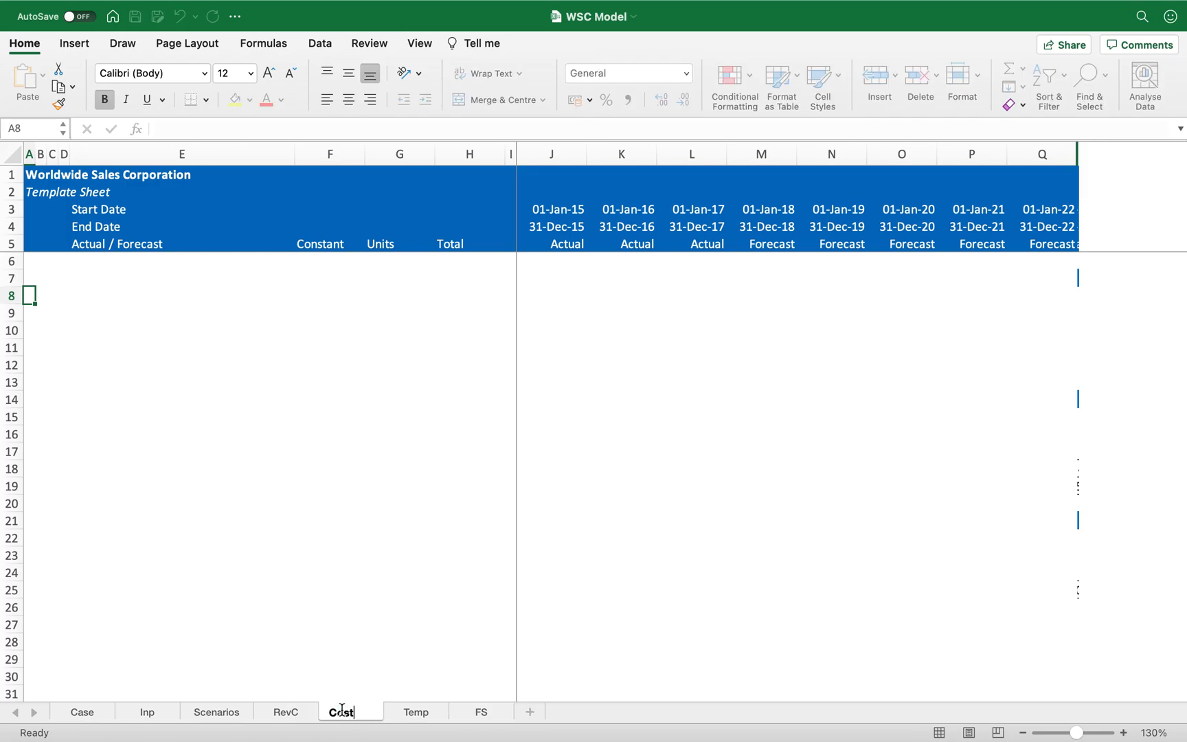
pyautogui.write('C')
pyautogui.press('Return')
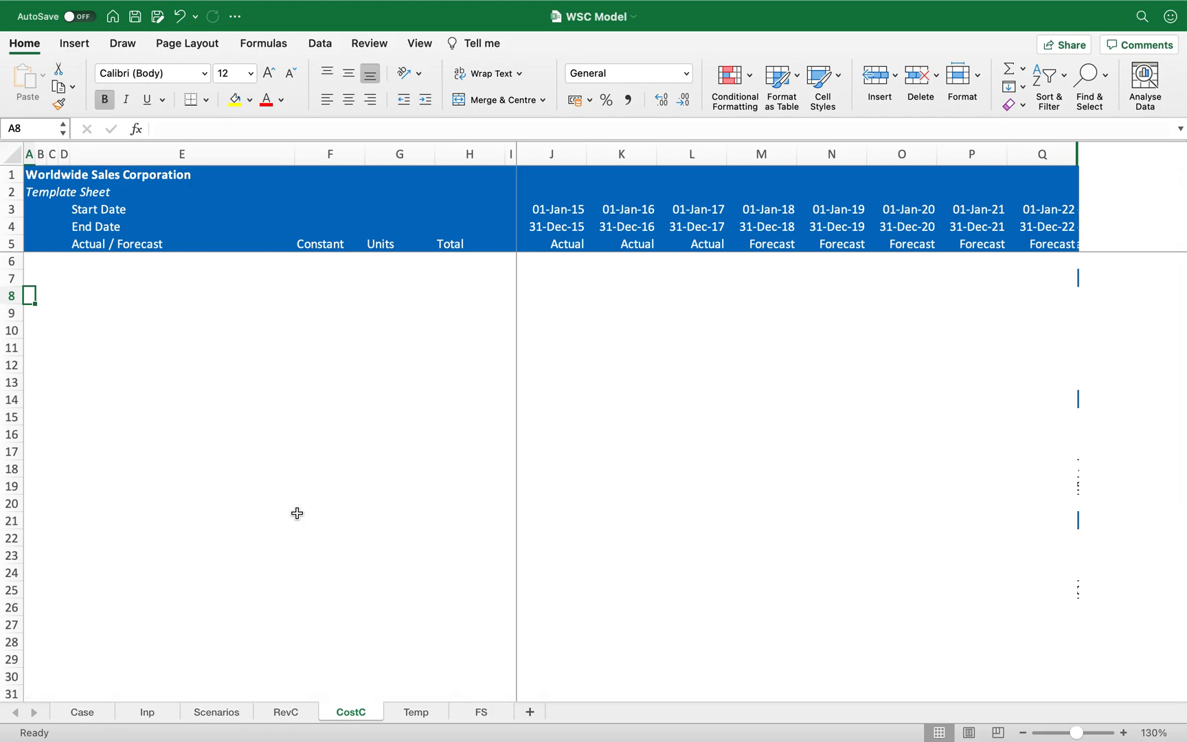
# - Change the CostC sheet's subtitle in A2 to Cost computations
pyautogui.press('Up')
pyautogui.press('Up')
pyautogui.press('Up')
pyautogui.press('Up')
pyautogui.press('Up')
pyautogui.press('Up')
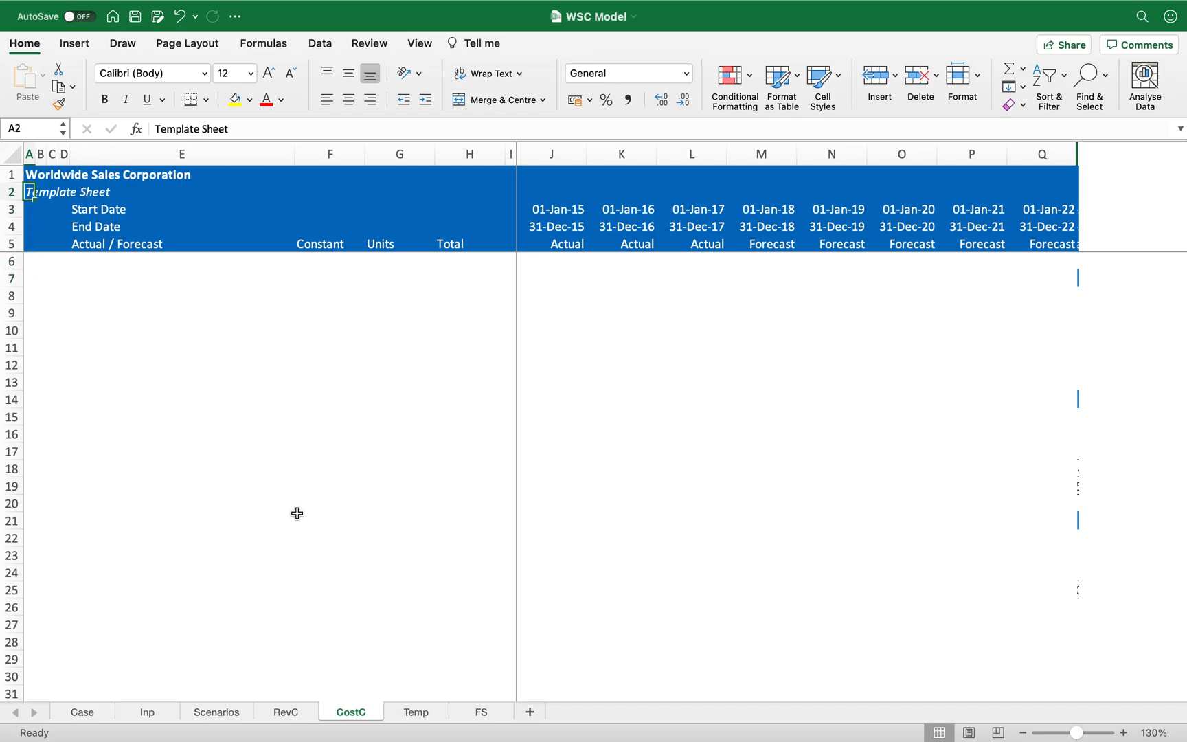
pyautogui.write('Cost')
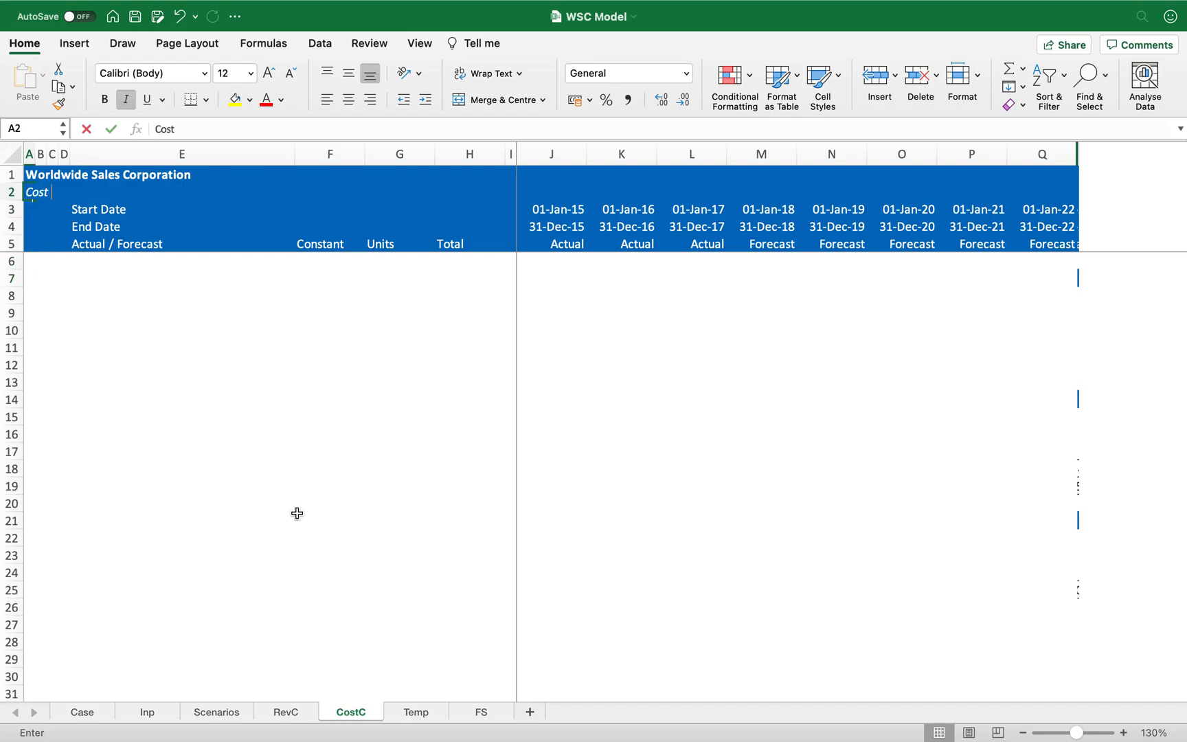
pyautogui.write(' computations')
pyautogui.press('Return')
# - Copy the END OF SHEET banner, row 39 of RevC, into row 7 of CostC and retitle it COST OF SALES
pyautogui.press('Down')
pyautogui.press('Down')
pyautogui.press('Down')
pyautogui.press('Down')
pyautogui.hotkey('ctrl', 'pageup')
pyautogui.press('Down')
pyautogui.press('Down')
pyautogui.press('Down')
pyautogui.press('Down')
pyautogui.press('Down')
pyautogui.press('Down')
pyautogui.press('Down')
pyautogui.press('Down')
pyautogui.hotkey('shift', 'space')
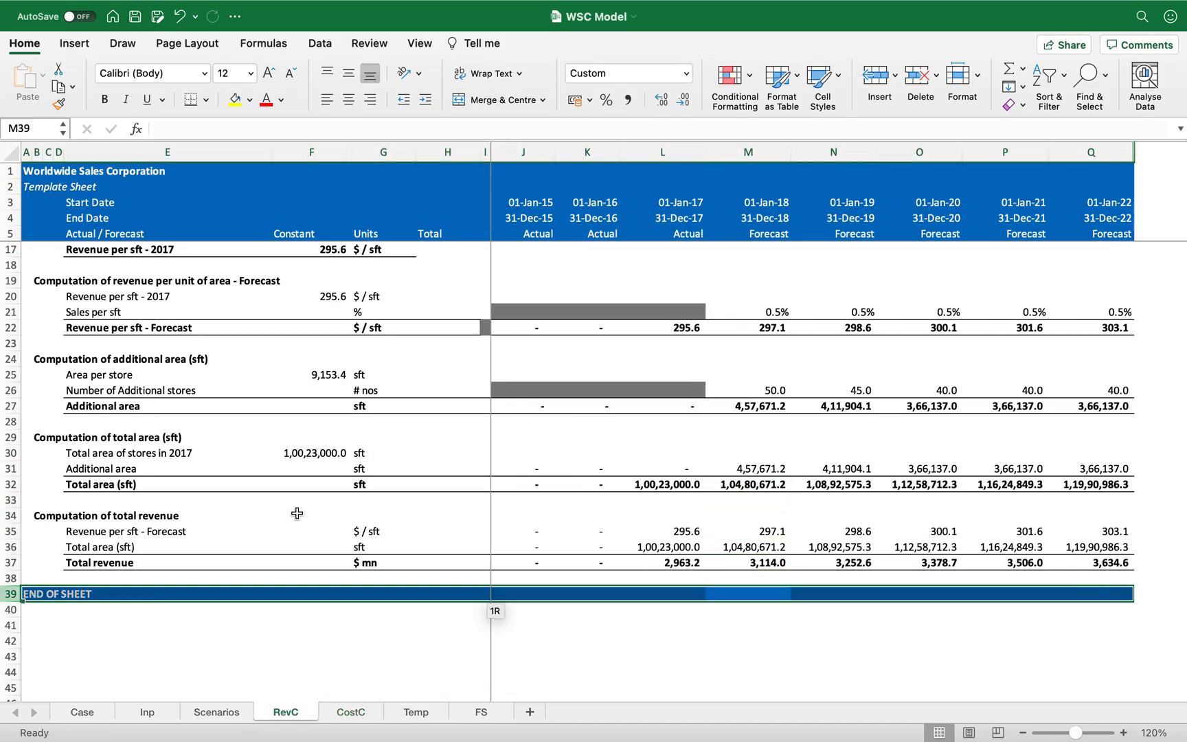
pyautogui.press('super+c')
pyautogui.hotkey('ctrl', 'pagedown')
pyautogui.press('super+v')
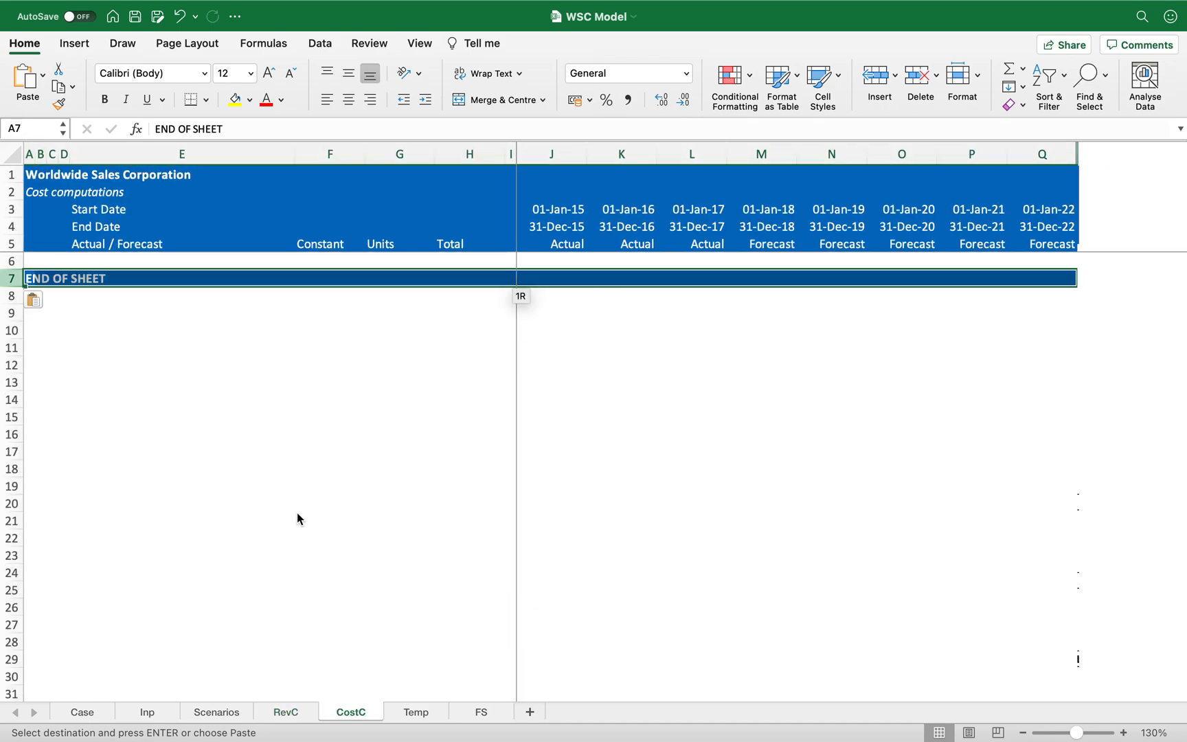
pyautogui.write('COST OF SALES')
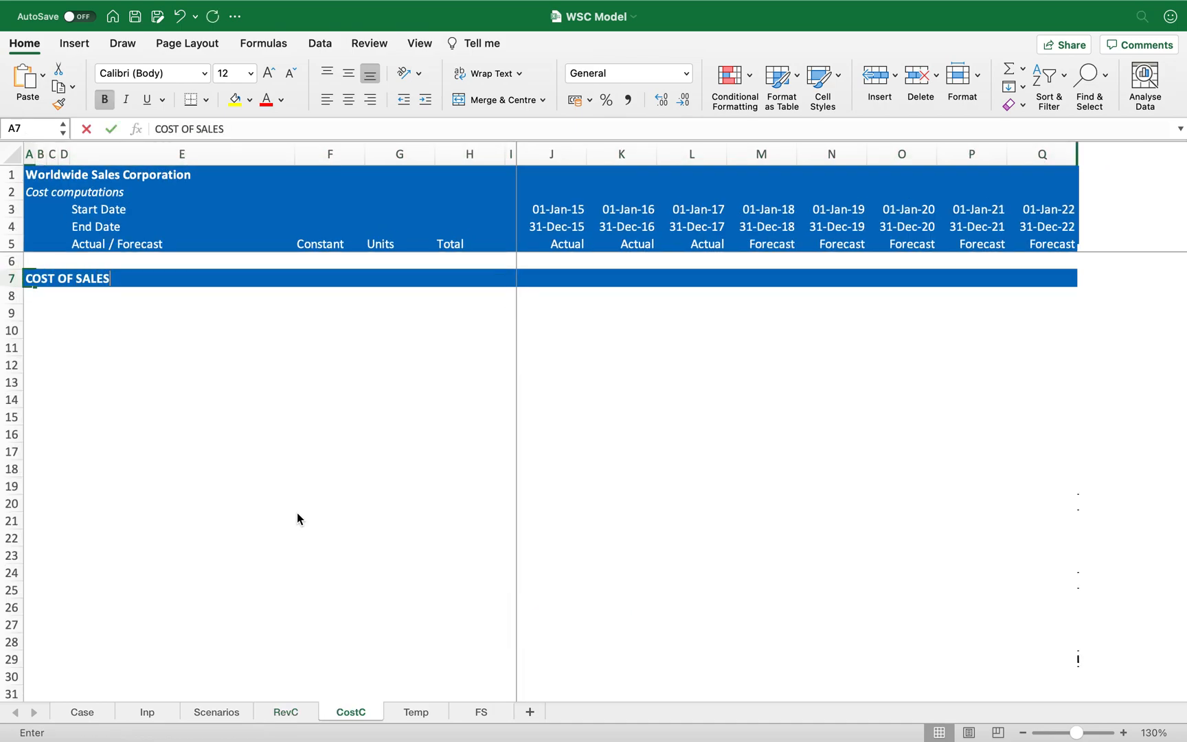
pyautogui.press('Return')
# - Enter the heading Computation of Variable cost for 2017 in B9 and make it bold
pyautogui.press('Down')
pyautogui.press('Right')
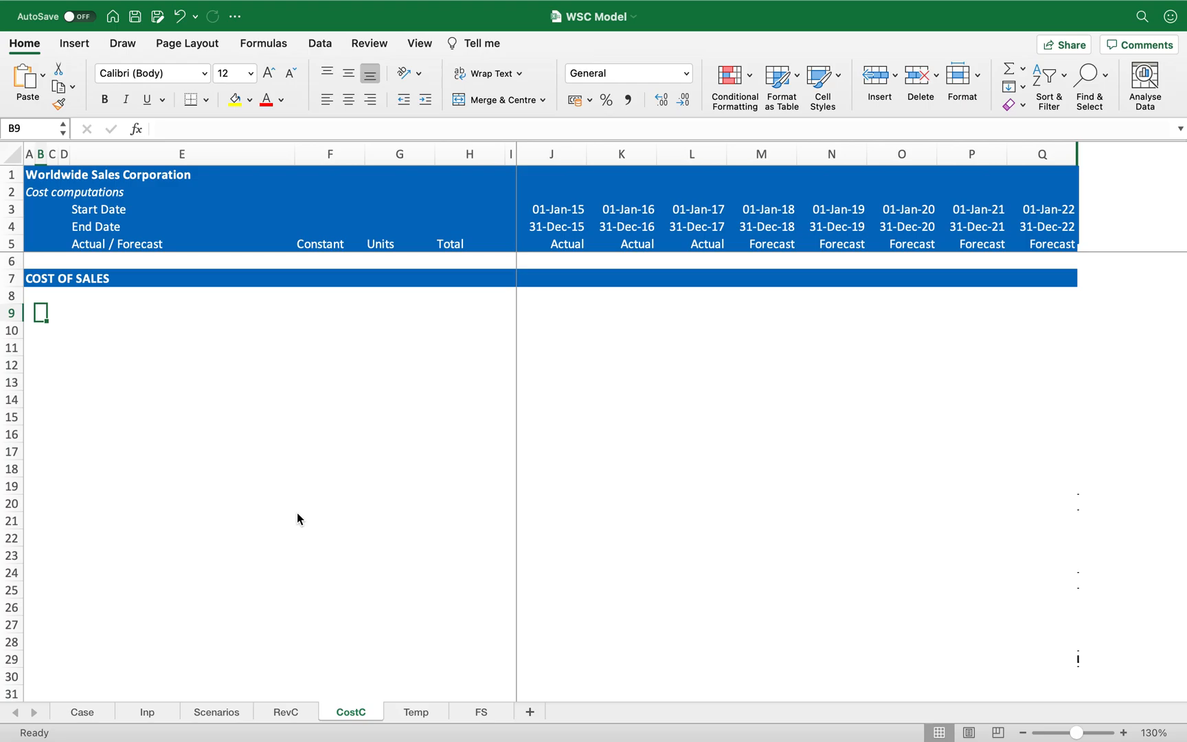
pyautogui.write('Computa')
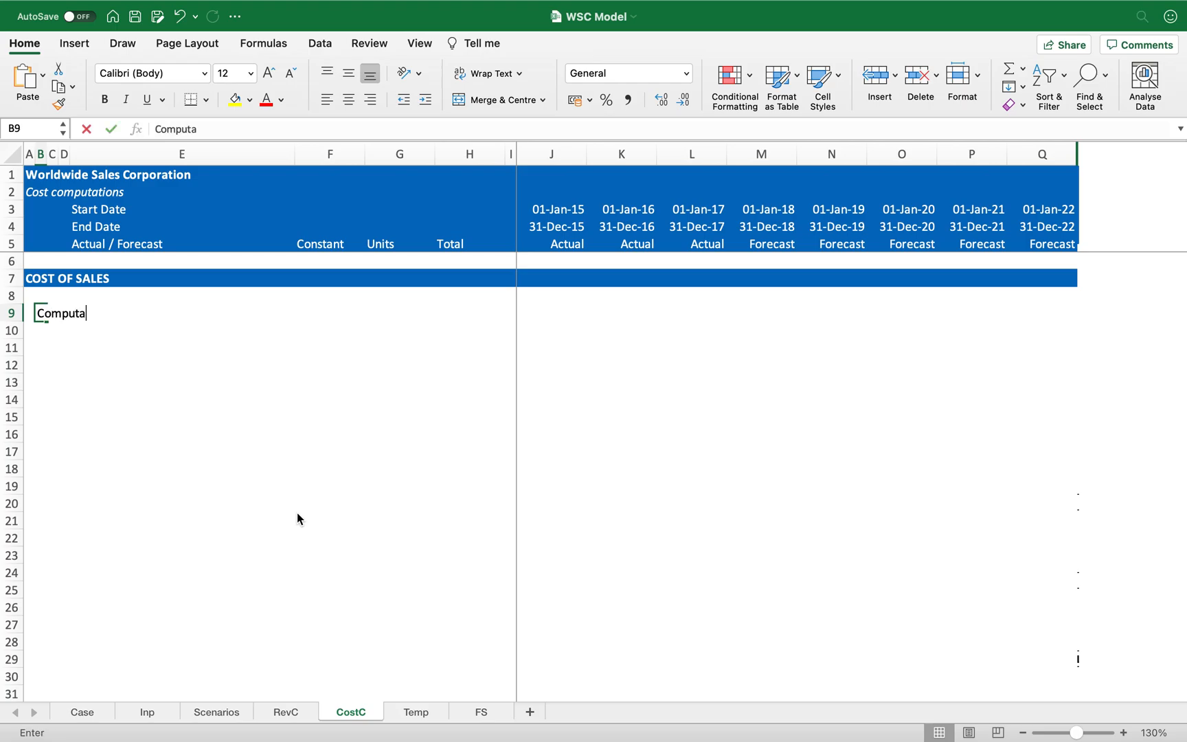
pyautogui.write('tion of')
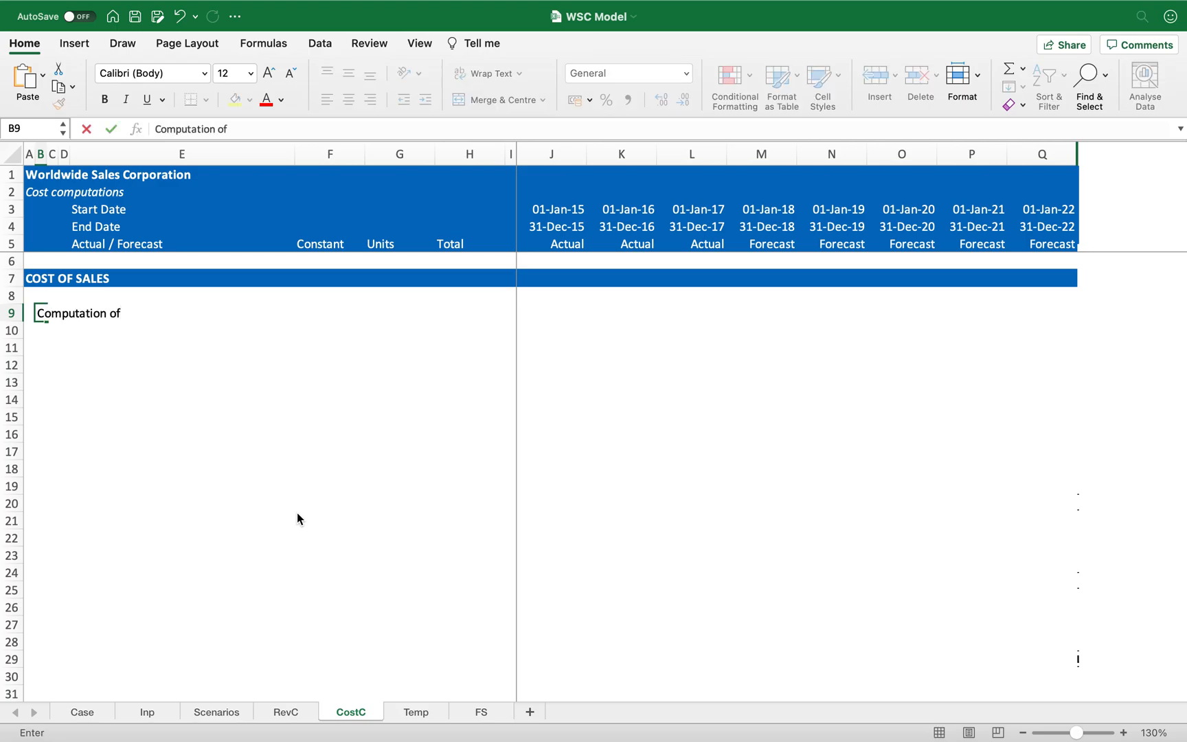
pyautogui.write(' Variable cost for 2017')
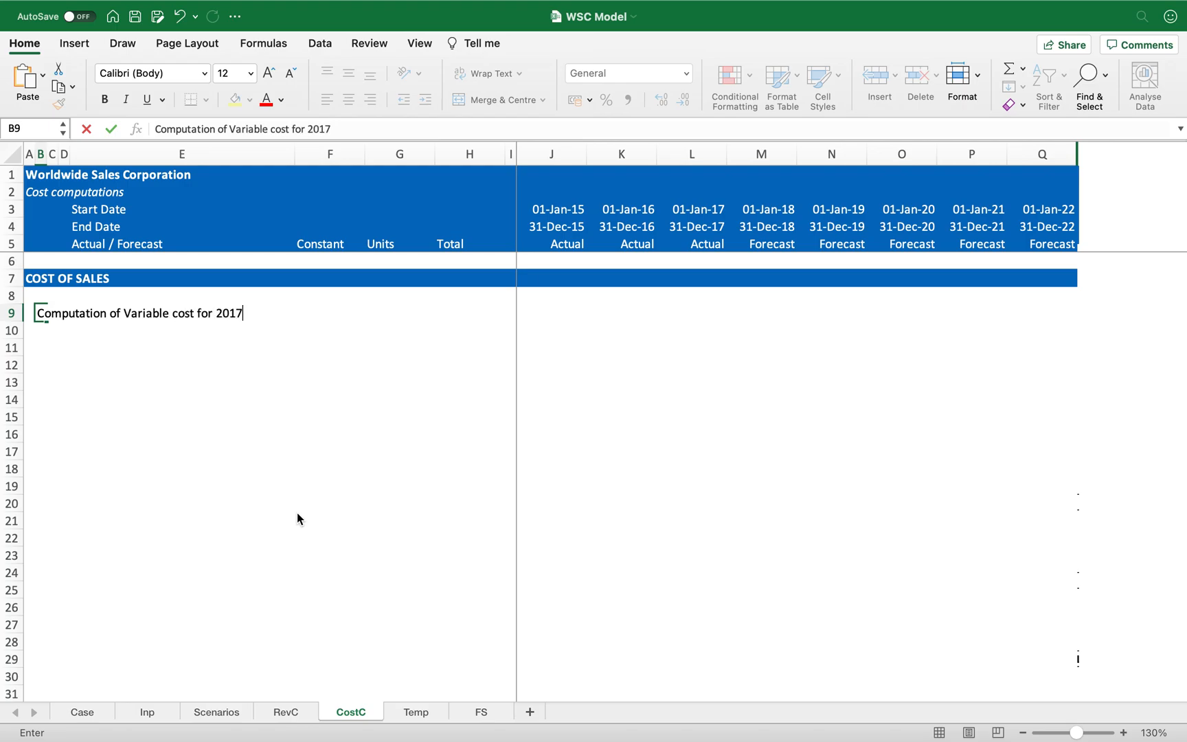
pyautogui.press('Return')
pyautogui.press('Up')
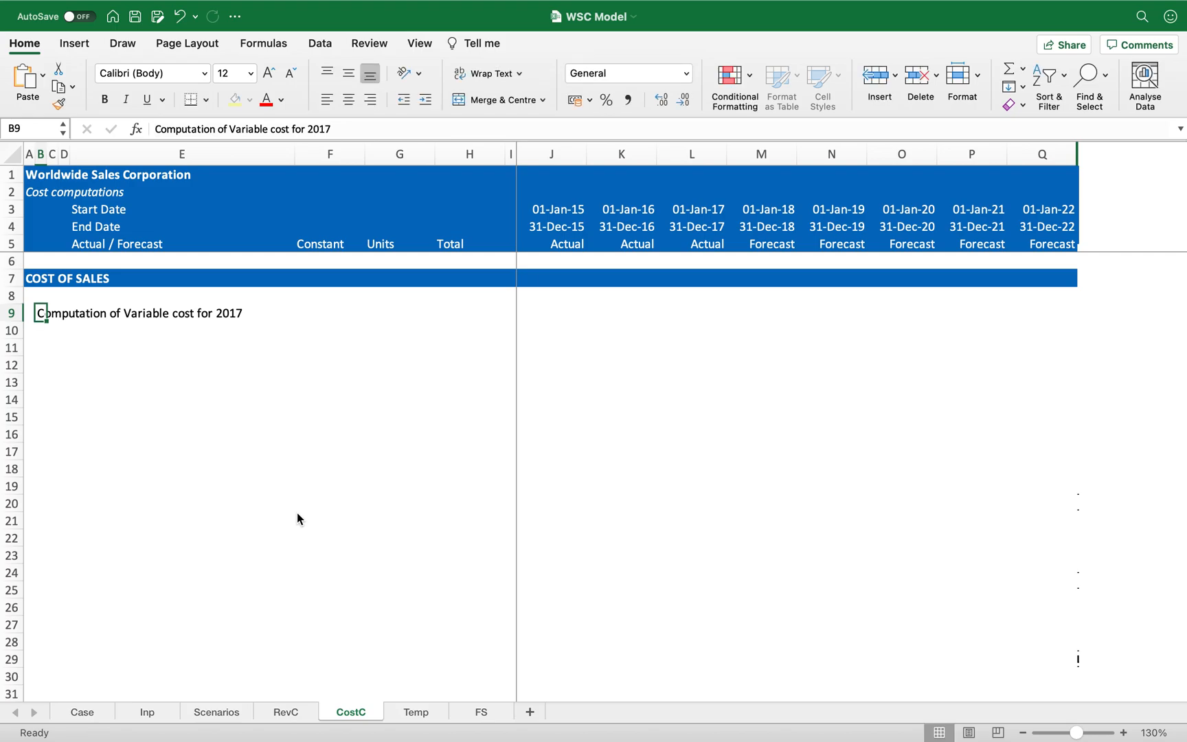
pyautogui.press('super+b')
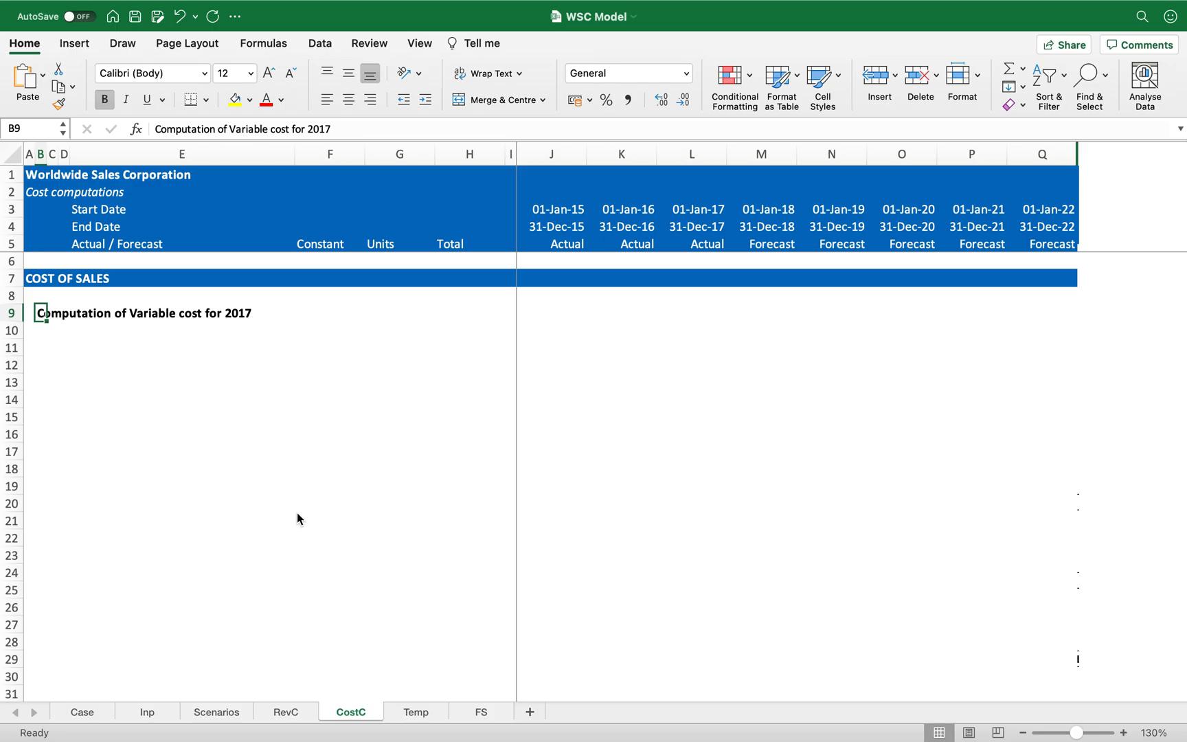
# - Enter the label Cost of sales in E10 under the variable cost heading
pyautogui.press('Down')
pyautogui.press('Right')
pyautogui.press('Right')
pyautogui.press('Right')
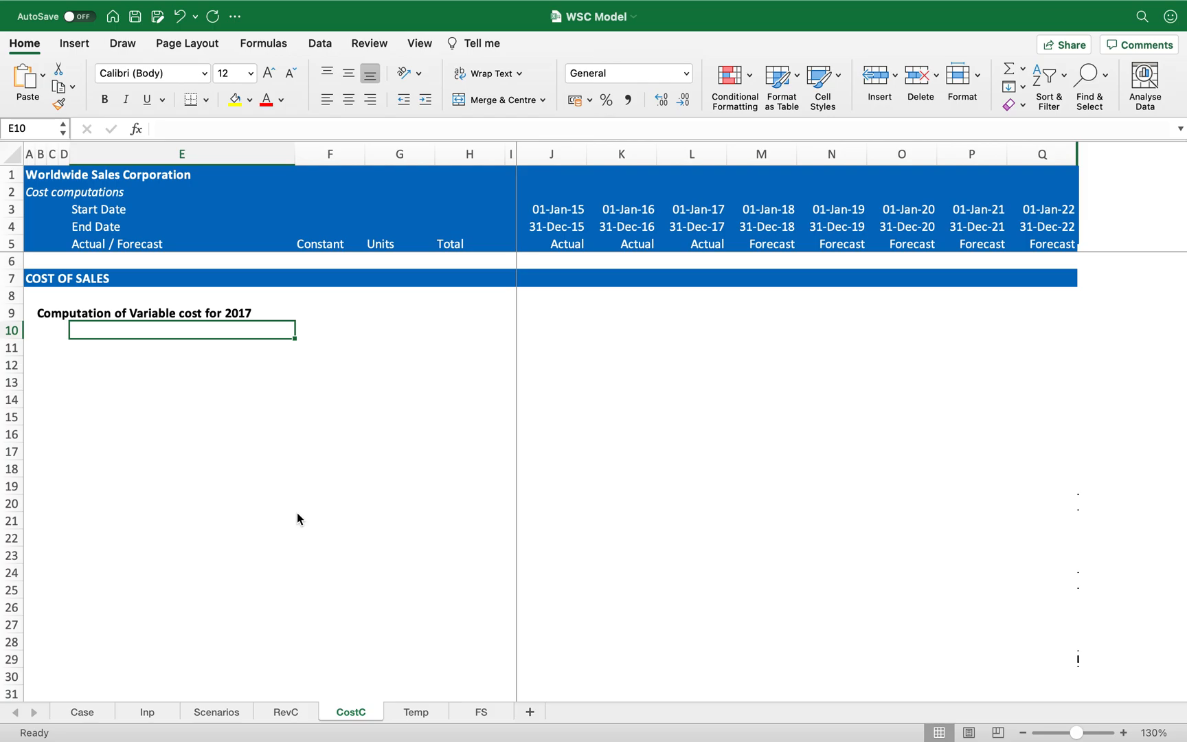
pyautogui.write('=')
pyautogui.press('Escape')
pyautogui.write('Cost of sales')
pyautogui.press('Tab')
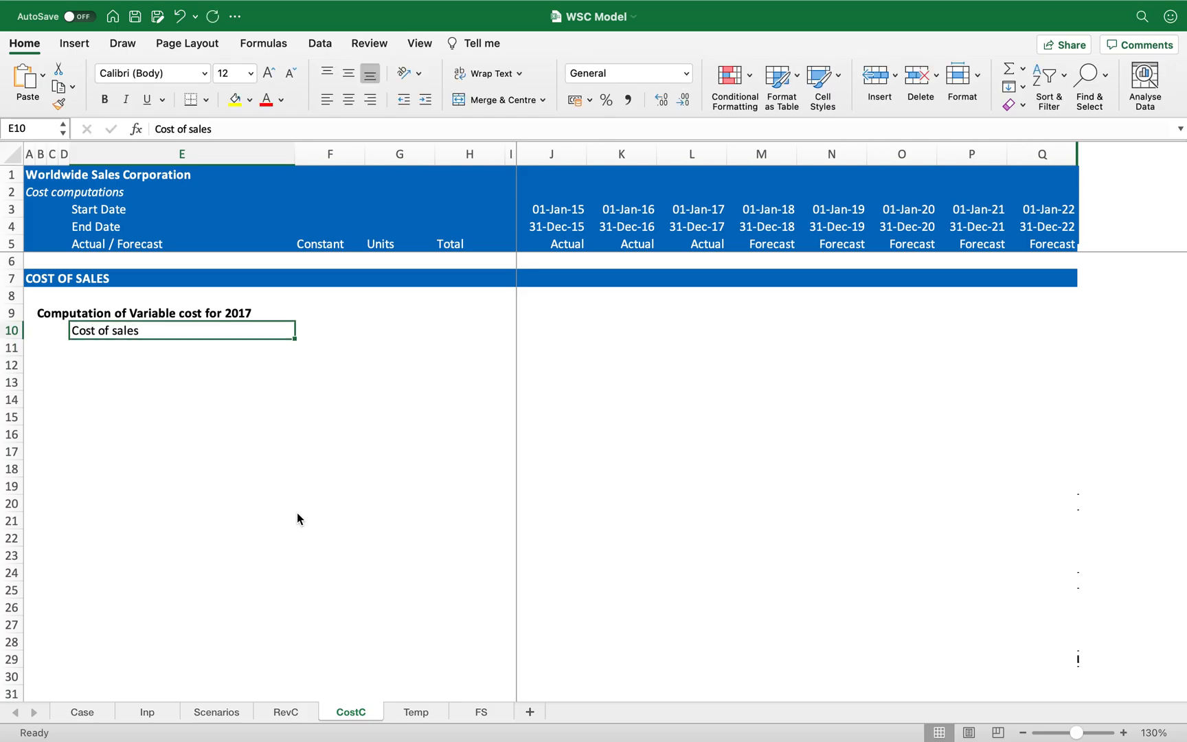
pyautogui.write('=')
pyautogui.click(483, 718)
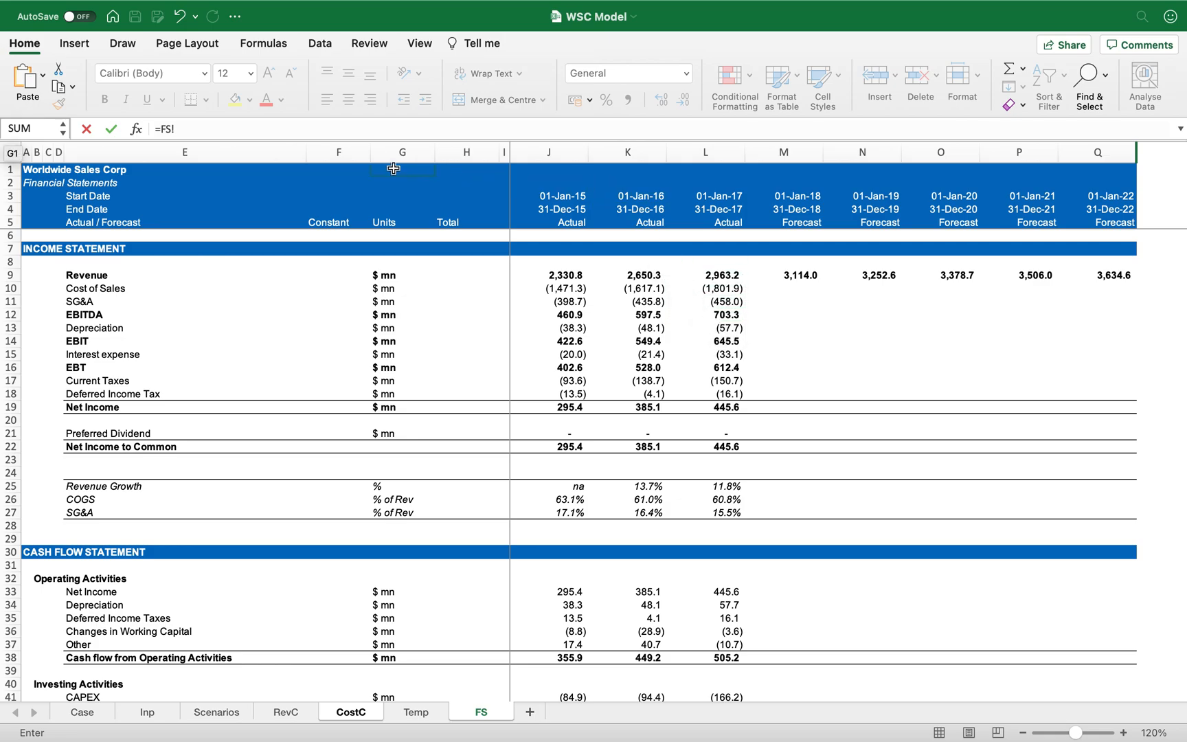
pyautogui.press('Escape')
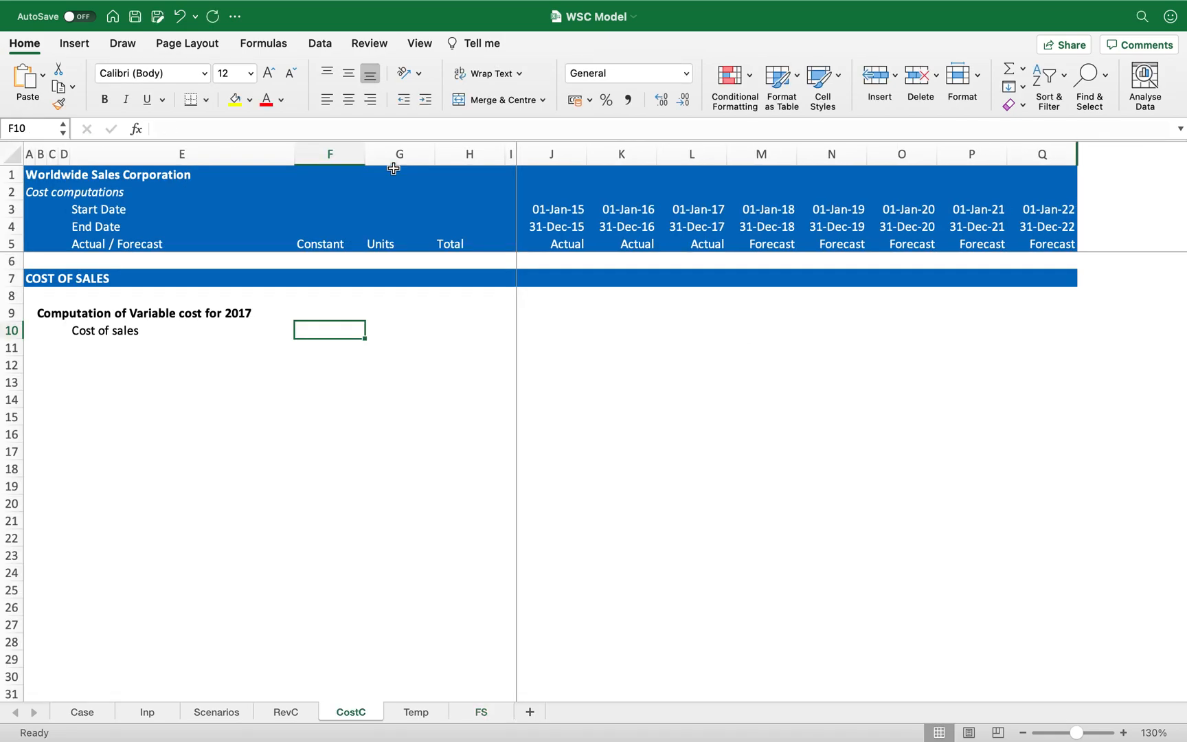
# - Enter =-FS!L10 in F10 as the 2017 cost of sales, check the formula and clear it again
pyautogui.write('=-')
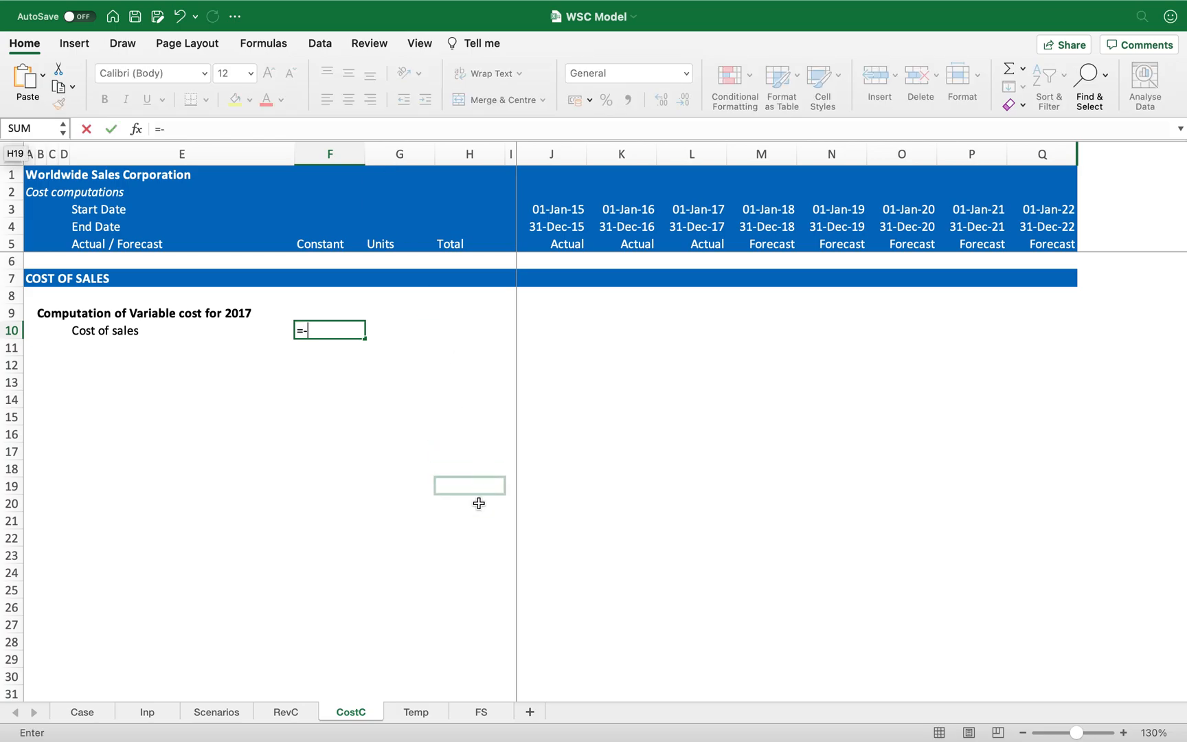
pyautogui.click(481, 711)
pyautogui.click(713, 289)
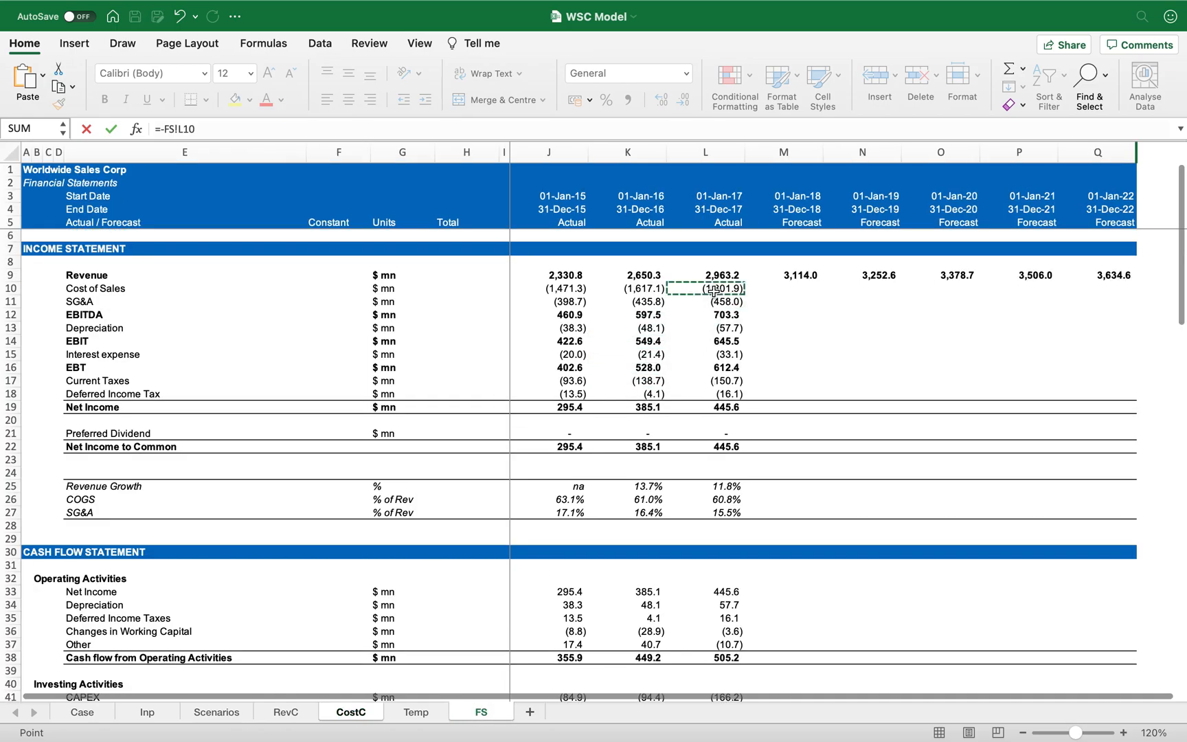
pyautogui.press('Return')
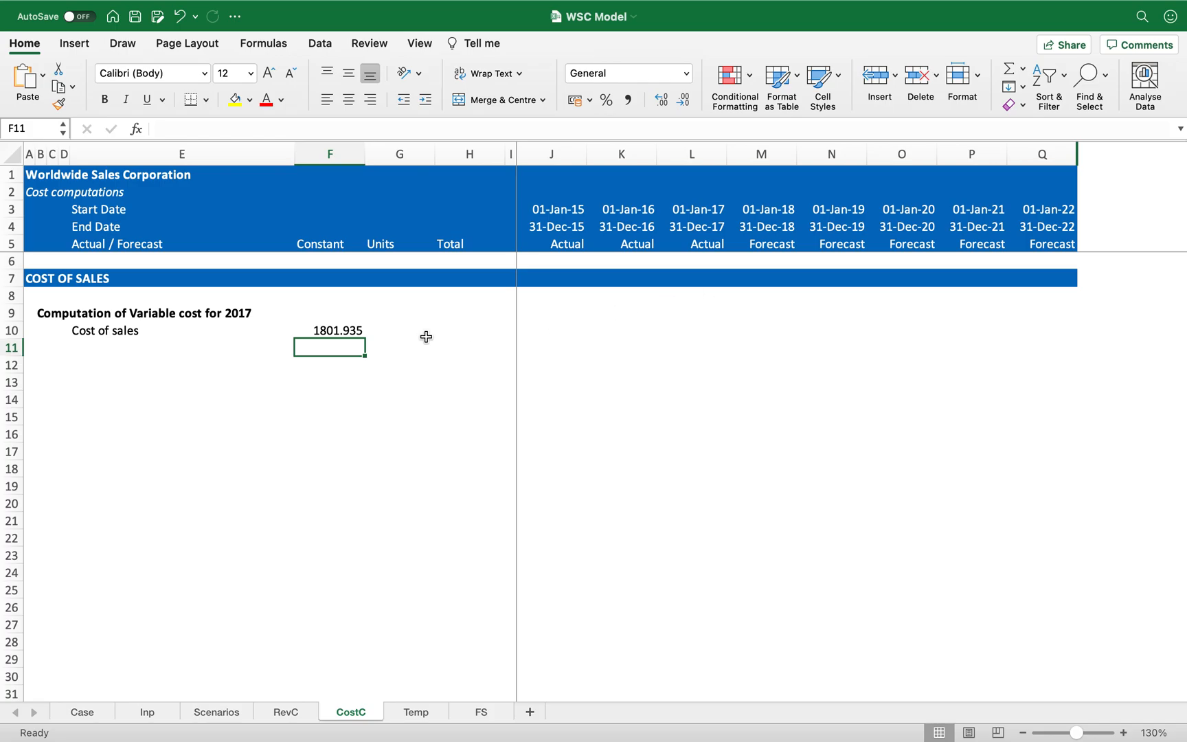
pyautogui.click(337, 331)
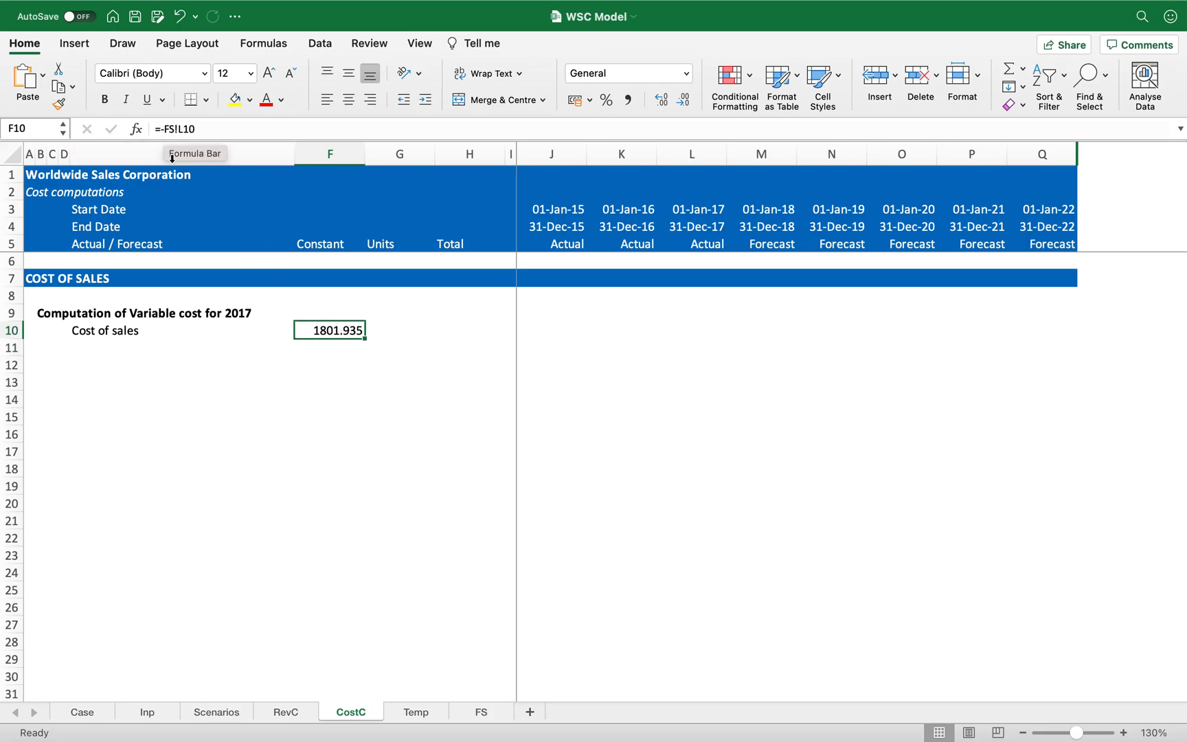
pyautogui.press('BackSpace')
# - Link F10 to the 2017 Cost of Sales in the income statement with =FS!L10
pyautogui.write('=')
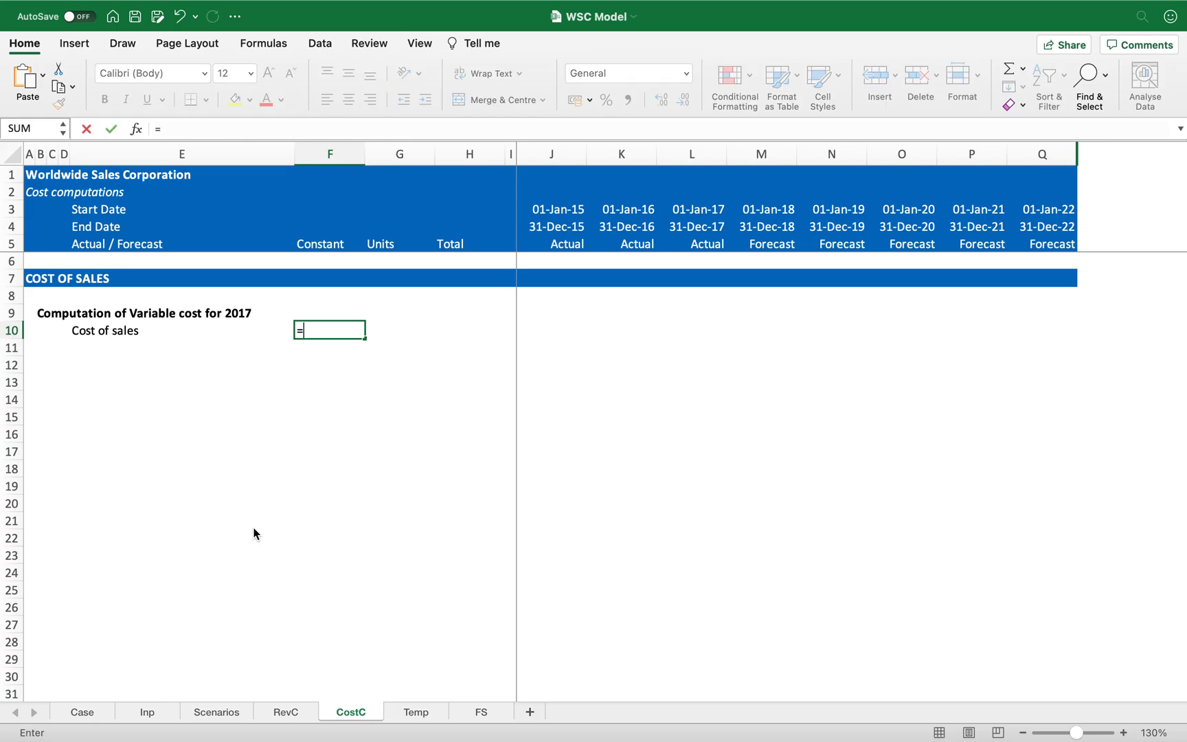
pyautogui.click(479, 712)
pyautogui.click(706, 289)
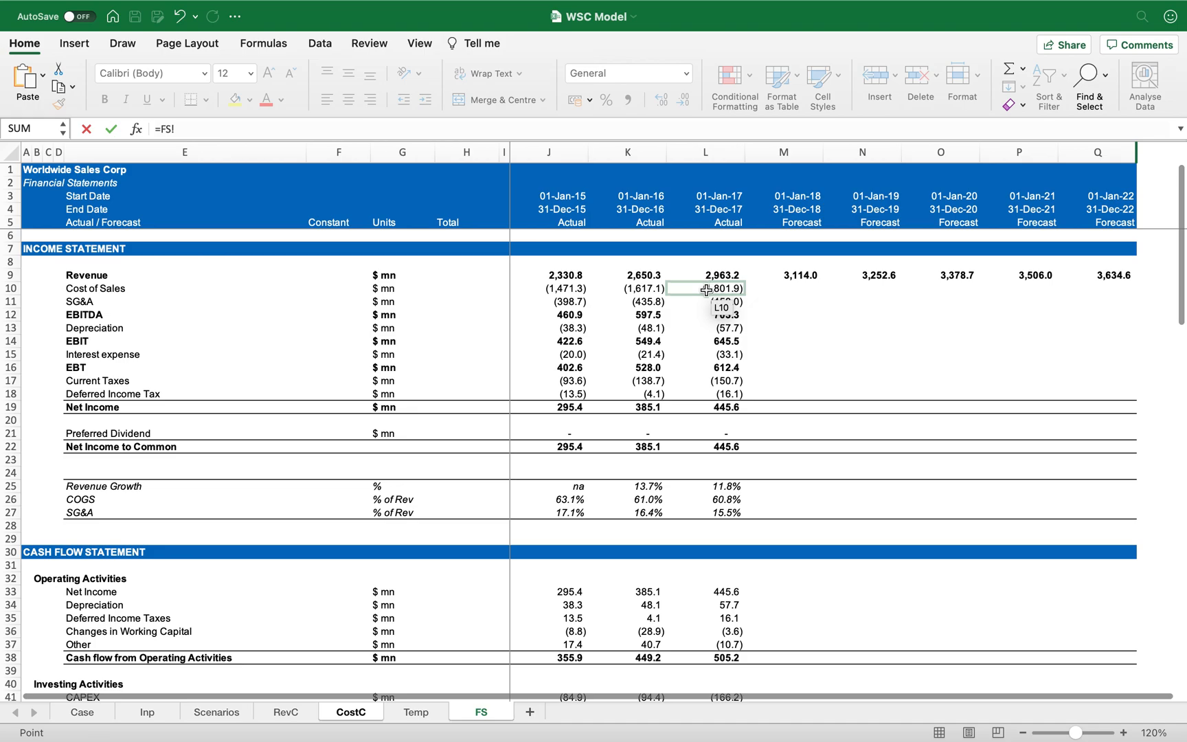
pyautogui.press('Return')
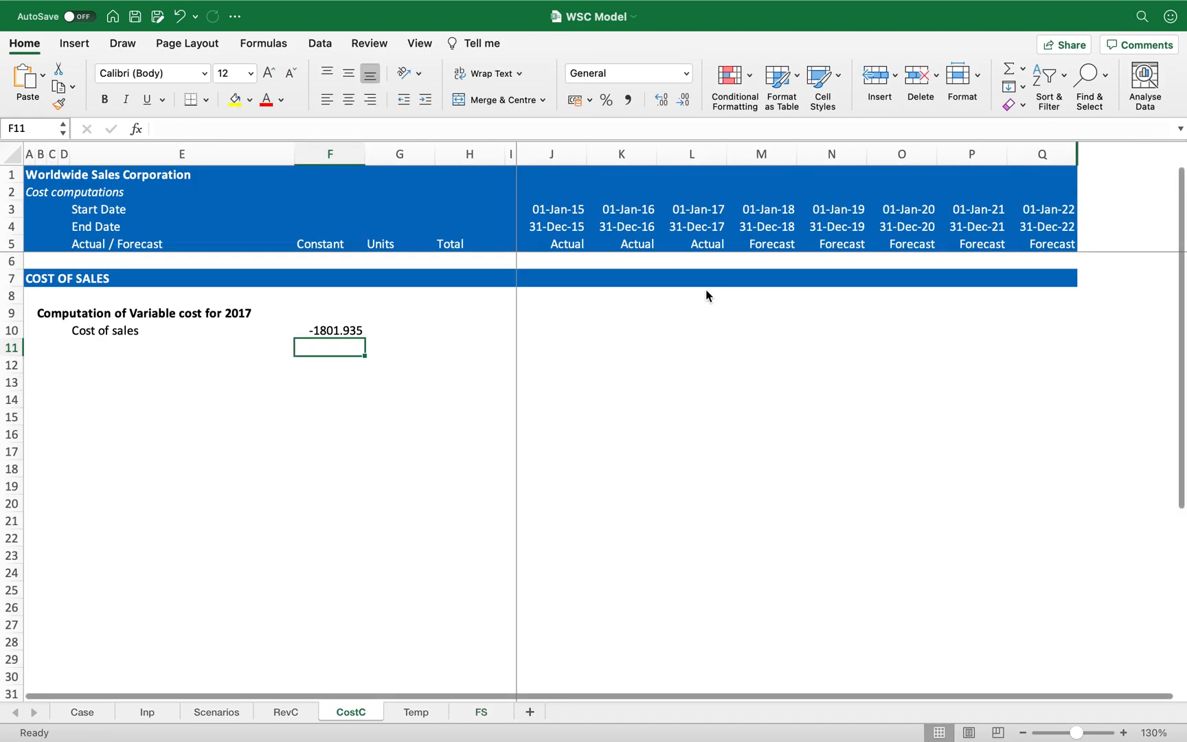
# - Format F10 with the comma number style and one decimal place
pyautogui.click(357, 329)
pyautogui.click(628, 99)
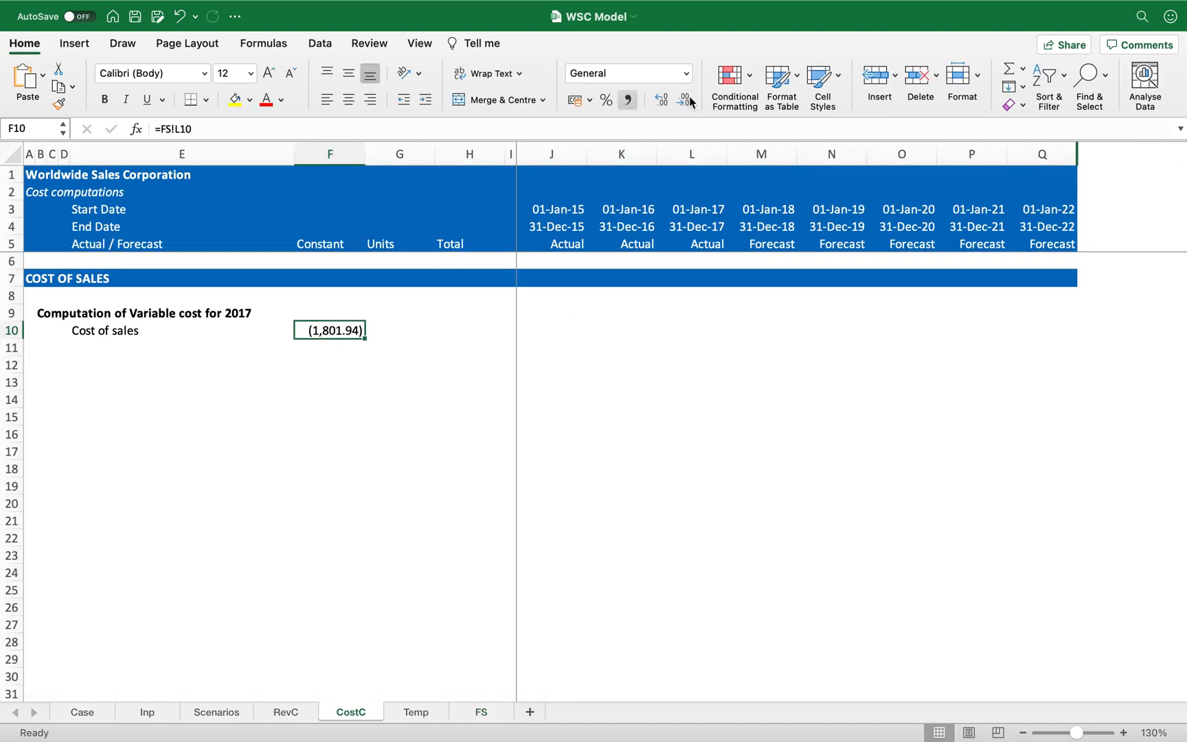
pyautogui.click(688, 101)
pyautogui.click(688, 101)
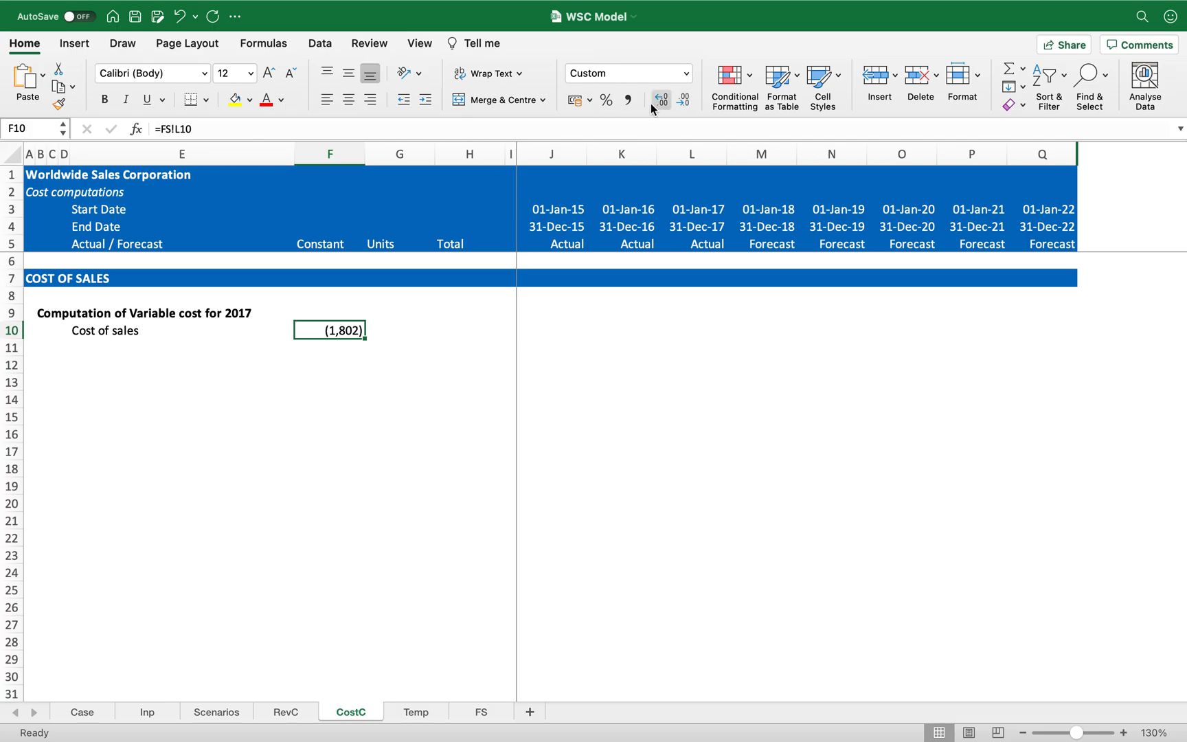
pyautogui.click(655, 103)
# - Reverse the sign of the cost of sales link in F10 by changing the formula to =-FS!L10
pyautogui.click(161, 130)
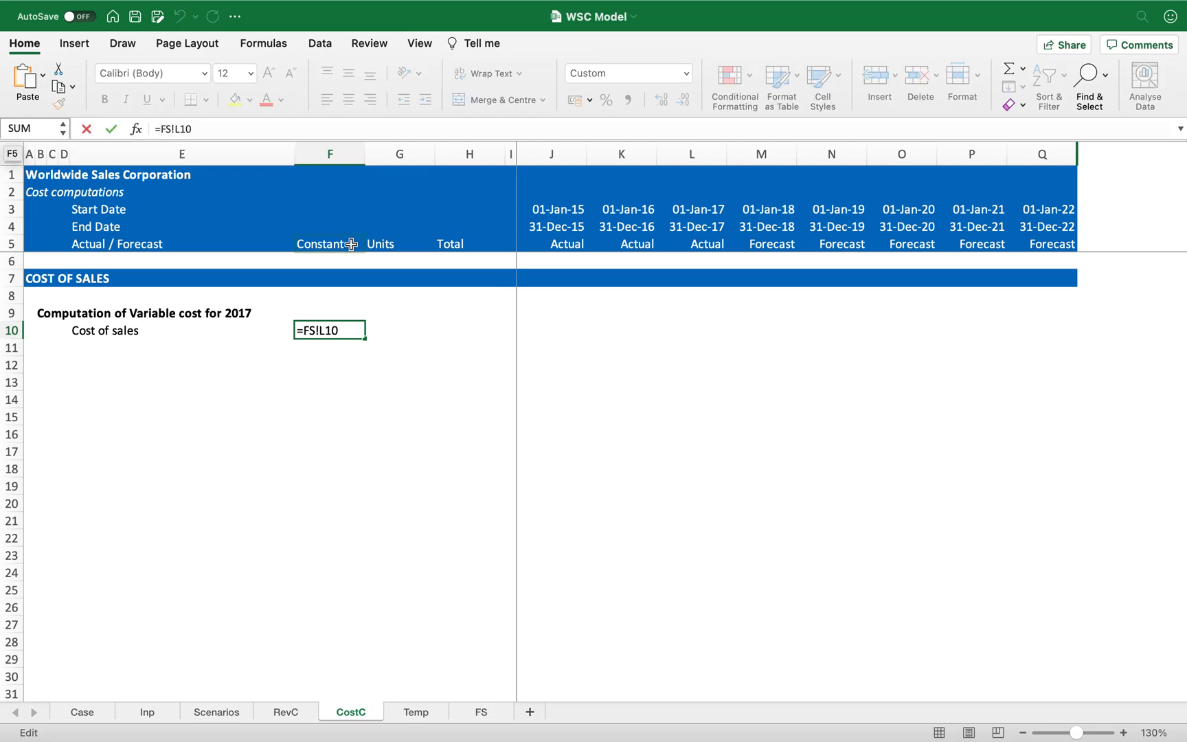
pyautogui.write('-')
pyautogui.press('Return')
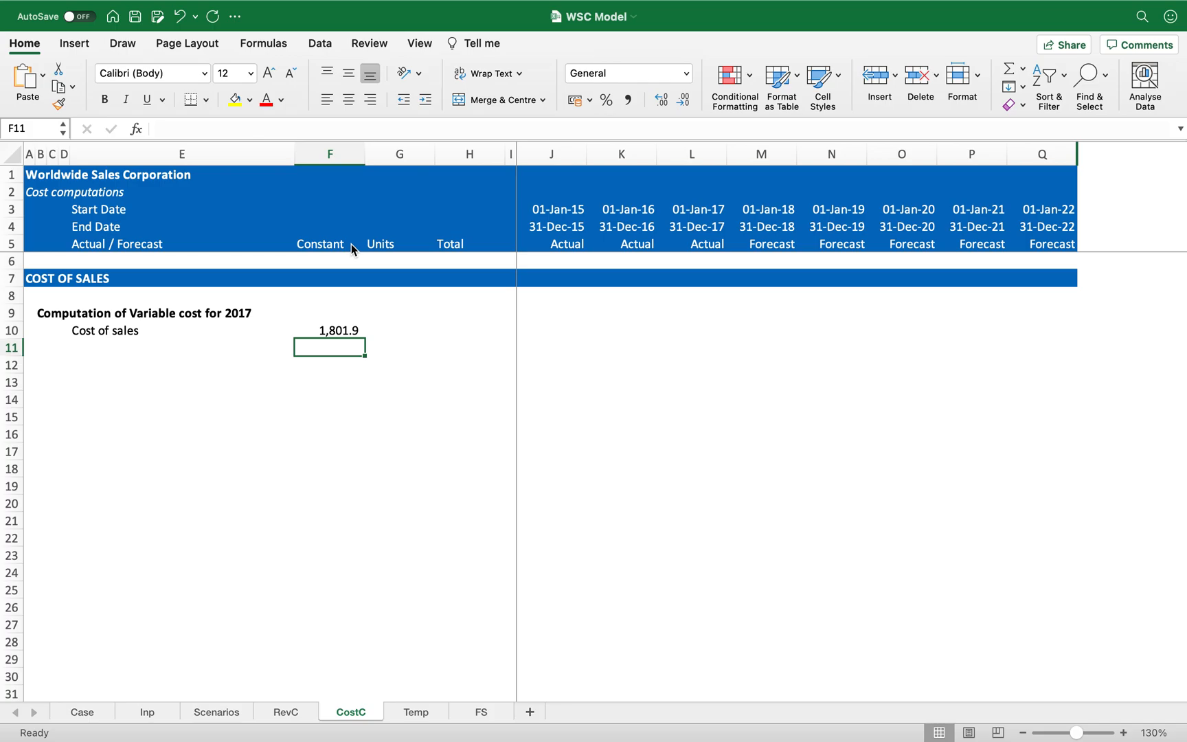
# - Link E11 to the Variable cost label in Inp!E23 and copy the link across to F11:G11
pyautogui.press('Left')
pyautogui.write('=')
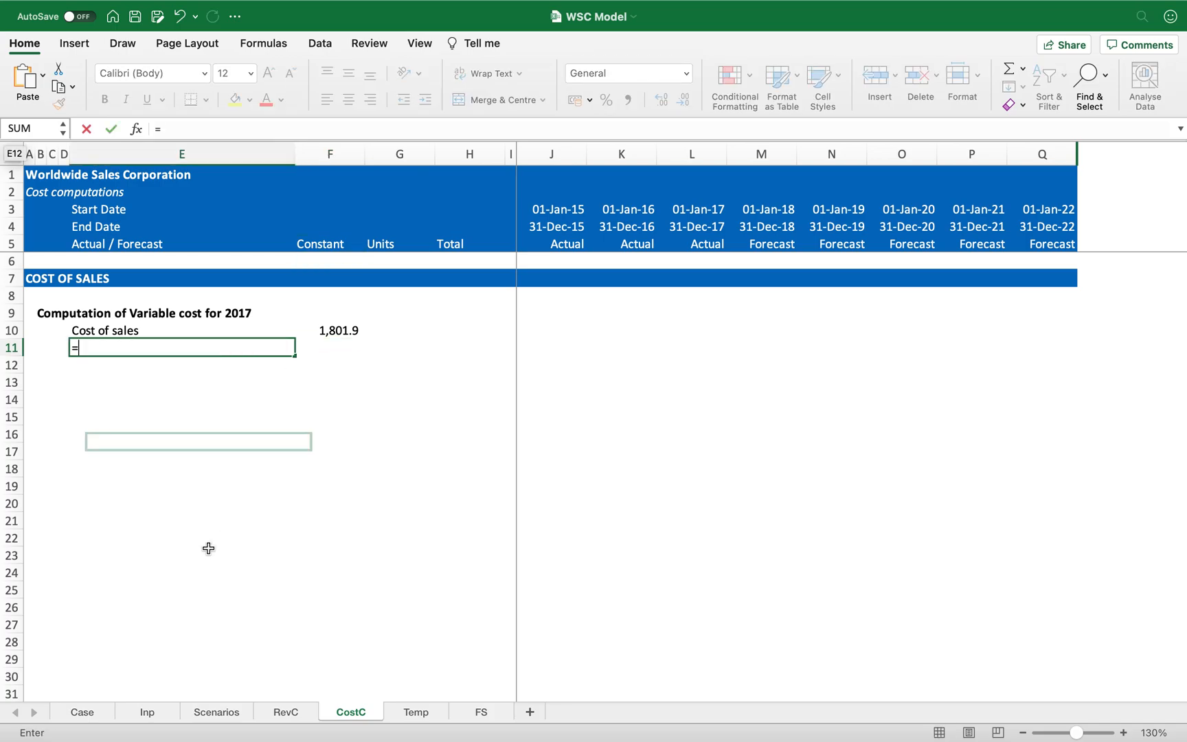
pyautogui.click(164, 715)
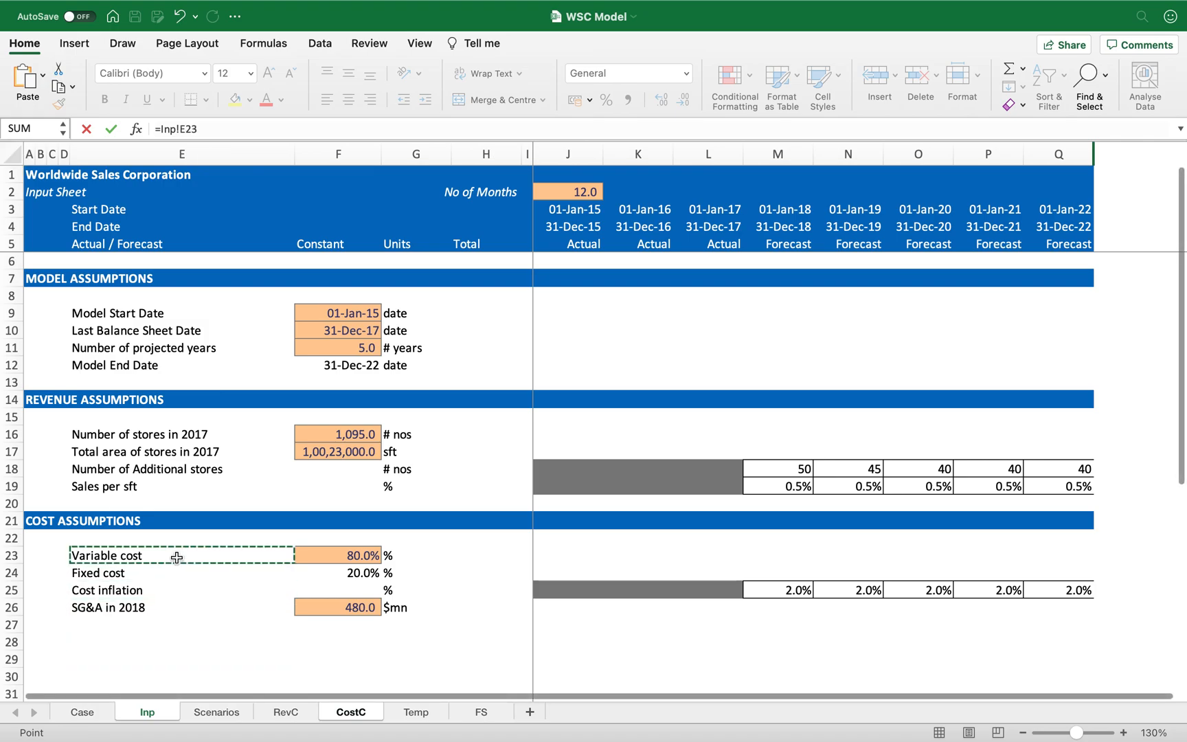
pyautogui.click(176, 557)
pyautogui.press('Return')
pyautogui.press('Up')
pyautogui.press('super+c')
pyautogui.hotkey('shift', 'Right')
pyautogui.hotkey('shift', 'Right')
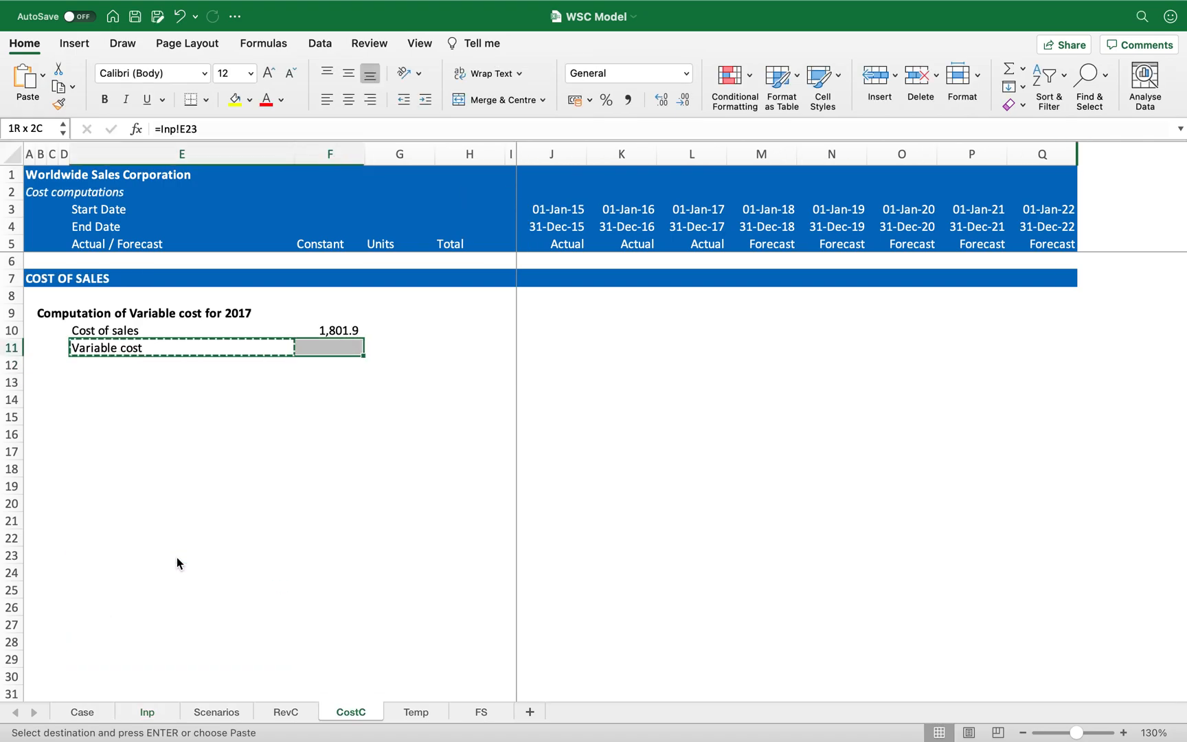
pyautogui.press('Return')
# - Enter the unit $ mn in G10 for the cost of sales
pyautogui.press('Right')
pyautogui.press('Right')
pyautogui.press('Up')
pyautogui.write('$ mn')
pyautogui.press('Return')
# - Format the variable cost share in F11 as a percentage with one decimal place
pyautogui.press('Left')
pyautogui.click(607, 101)
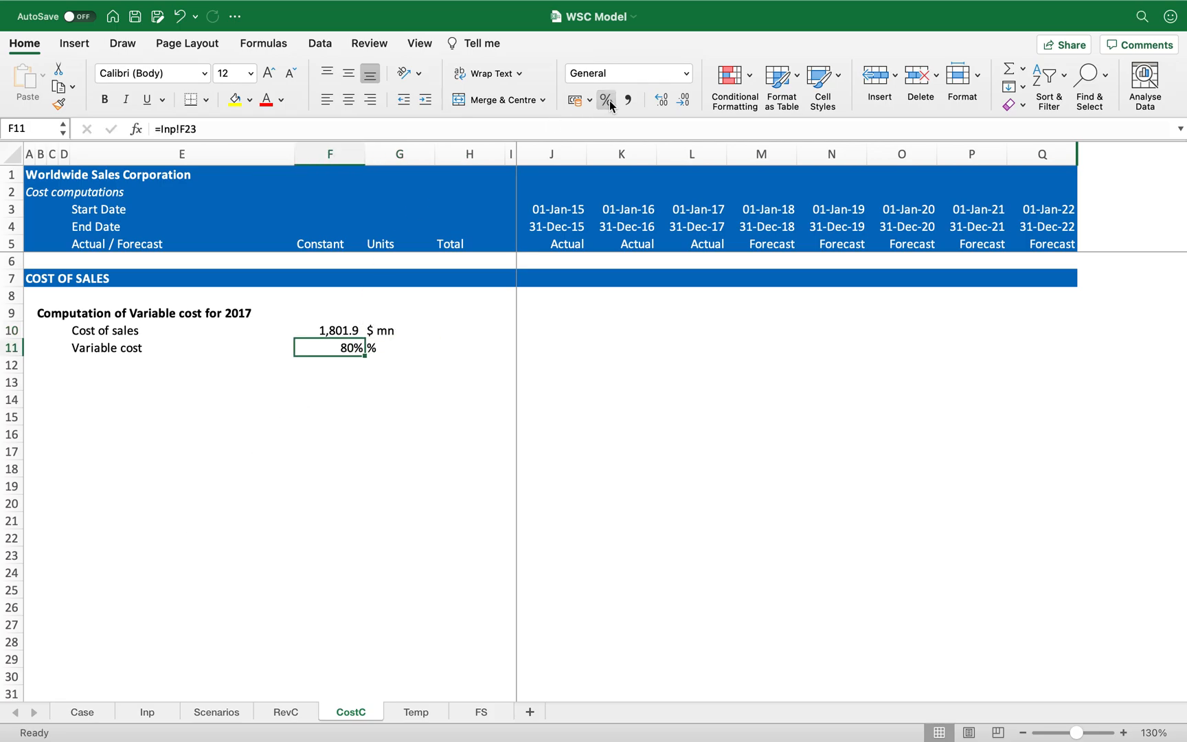
pyautogui.click(663, 100)
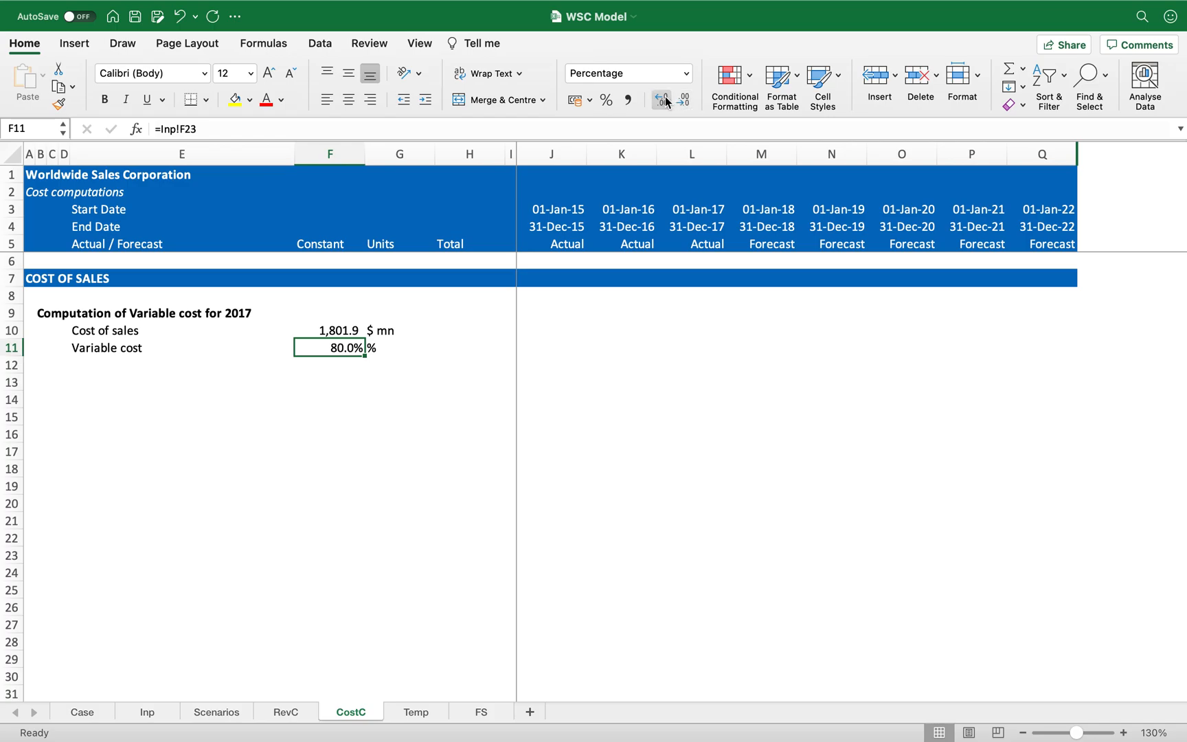
# - Make the whole of row 12 bold
pyautogui.press('Down')
pyautogui.press('Left')
pyautogui.hotkey('shift', 'space')
pyautogui.press('super+b')
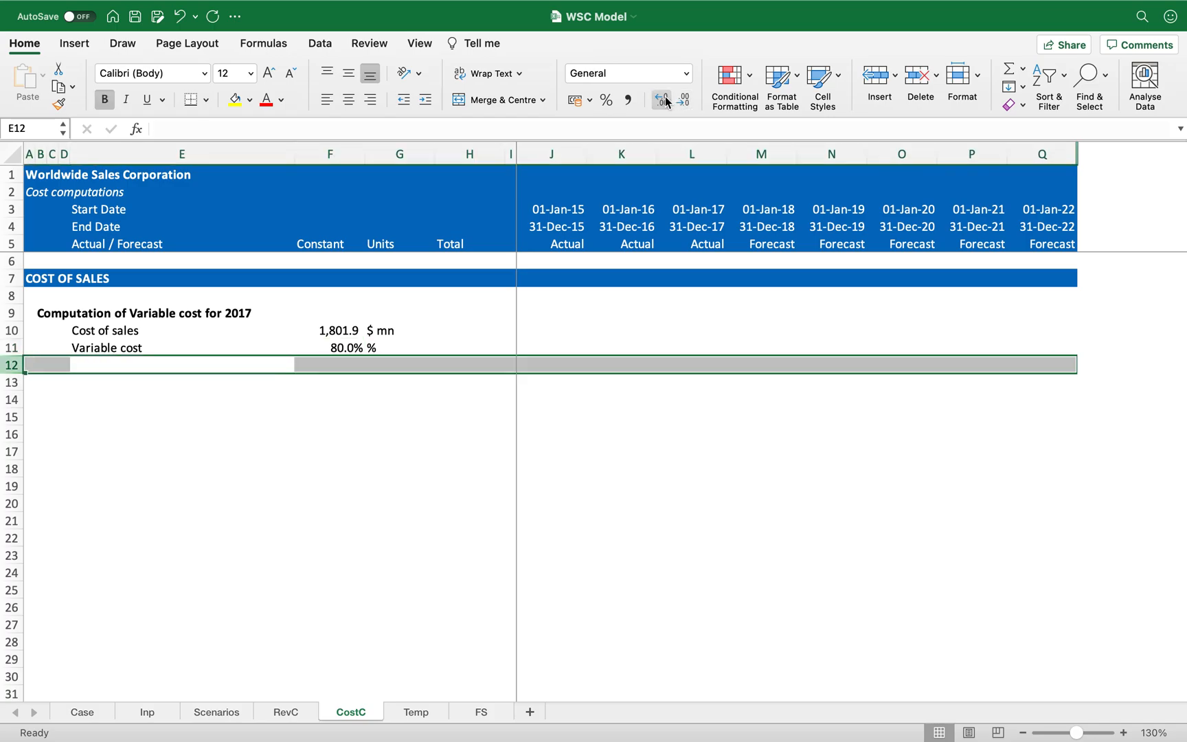
# - Apply a top and bottom border to E12:G12
pyautogui.press('Left')
pyautogui.press('Right')
pyautogui.hotkey('shift', 'space')
pyautogui.press('Right')
pyautogui.press('Left')
pyautogui.hotkey('shift', 'Right')
pyautogui.hotkey('shift', 'Right')
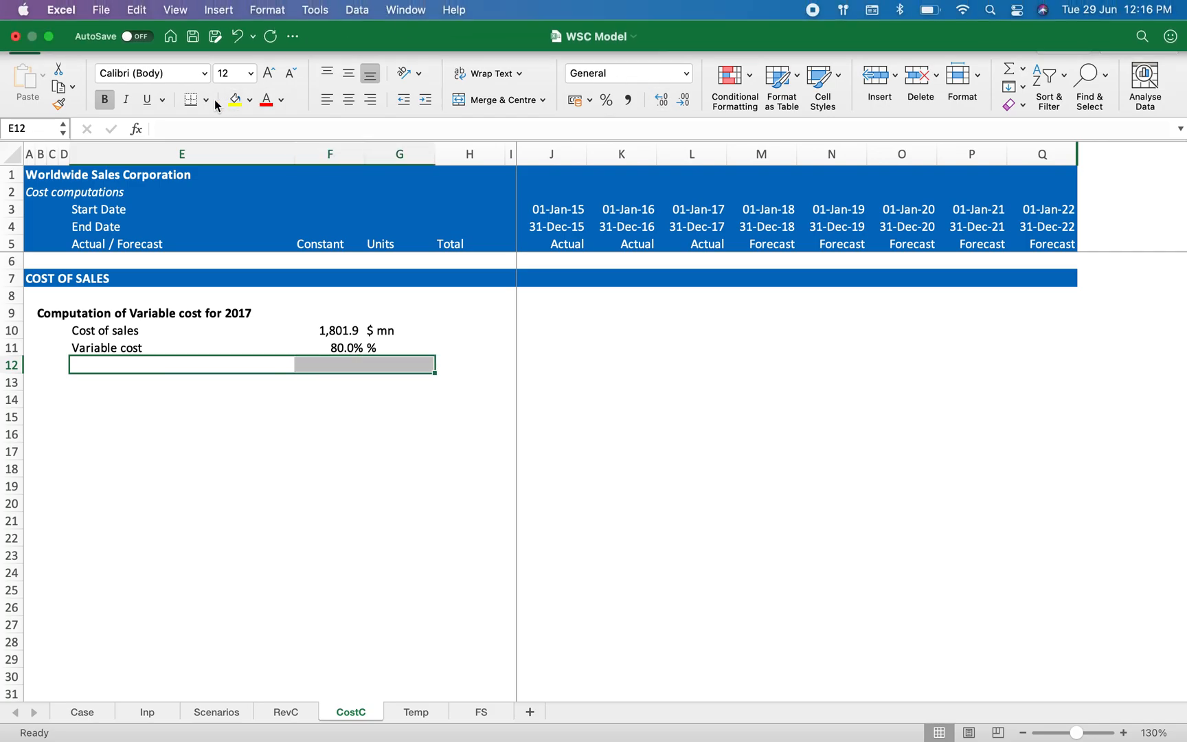
pyautogui.click(207, 99)
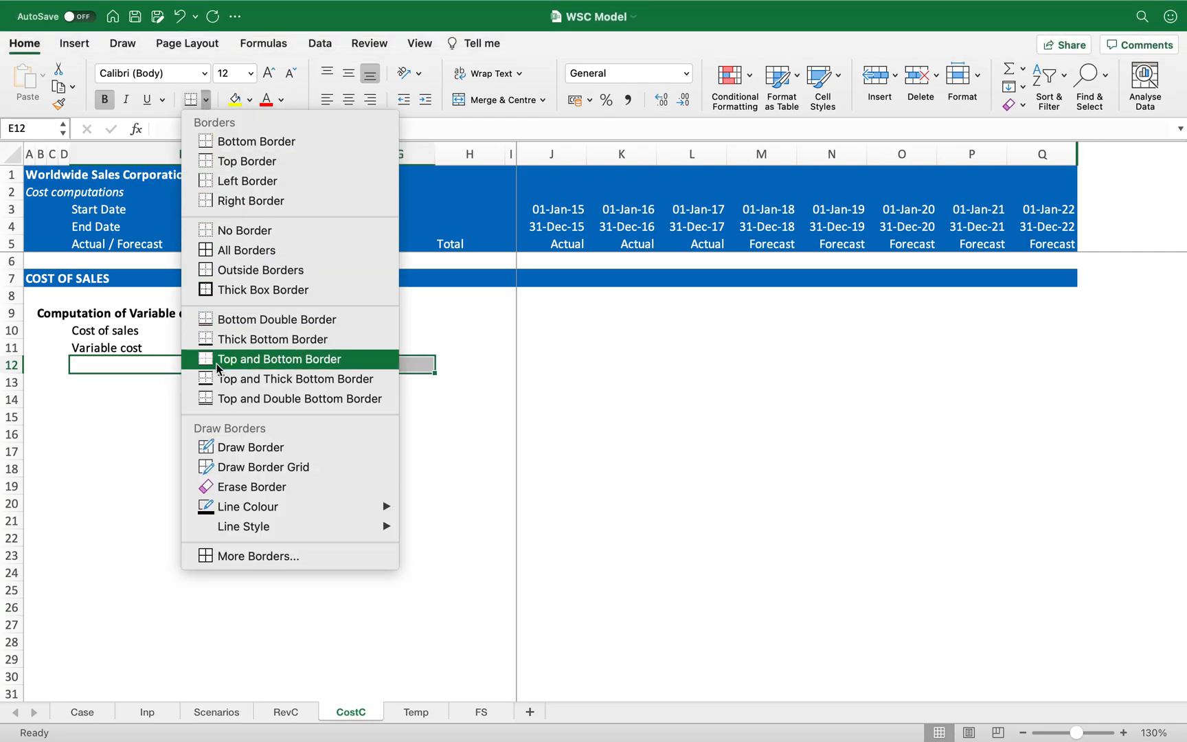
pyautogui.click(217, 364)
pyautogui.click(217, 367)
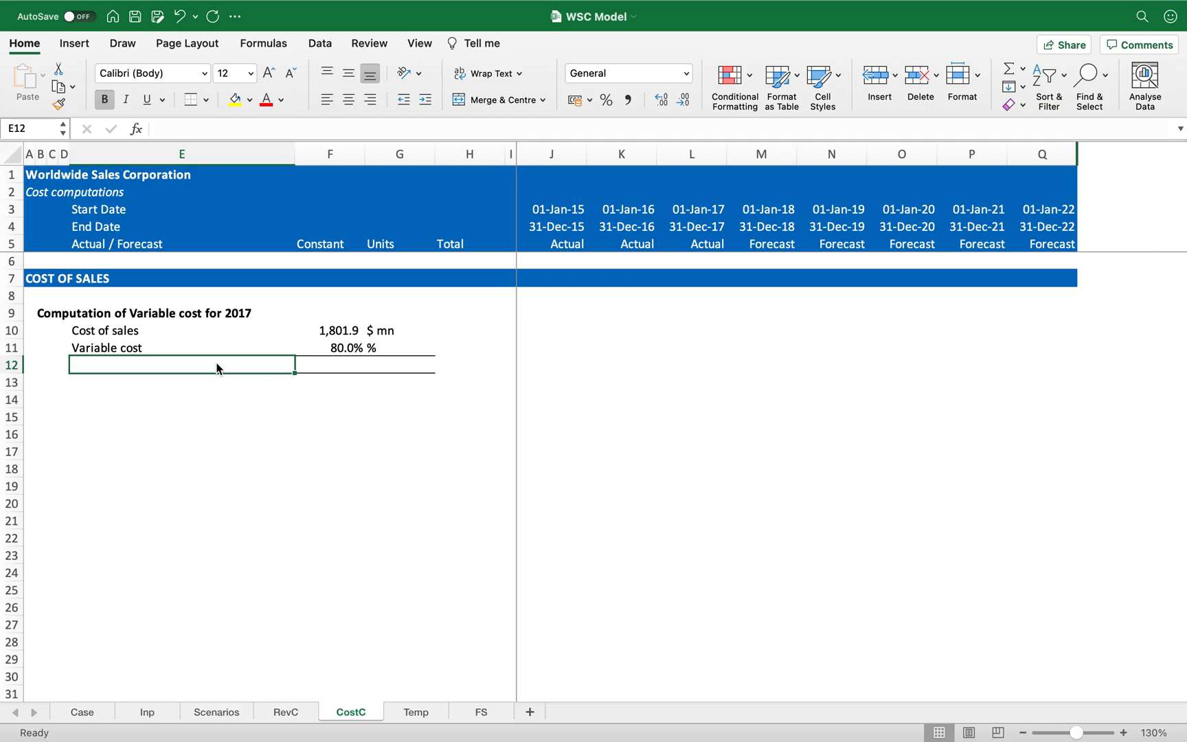
# - Label E12 Variable cost for 2017 and calculate it in F12 with =F10*F11
pyautogui.write('Variable cost for 2017')
pyautogui.press('Return')
pyautogui.press('Up')
pyautogui.press('Right')
pyautogui.write('=')
pyautogui.press('Up')
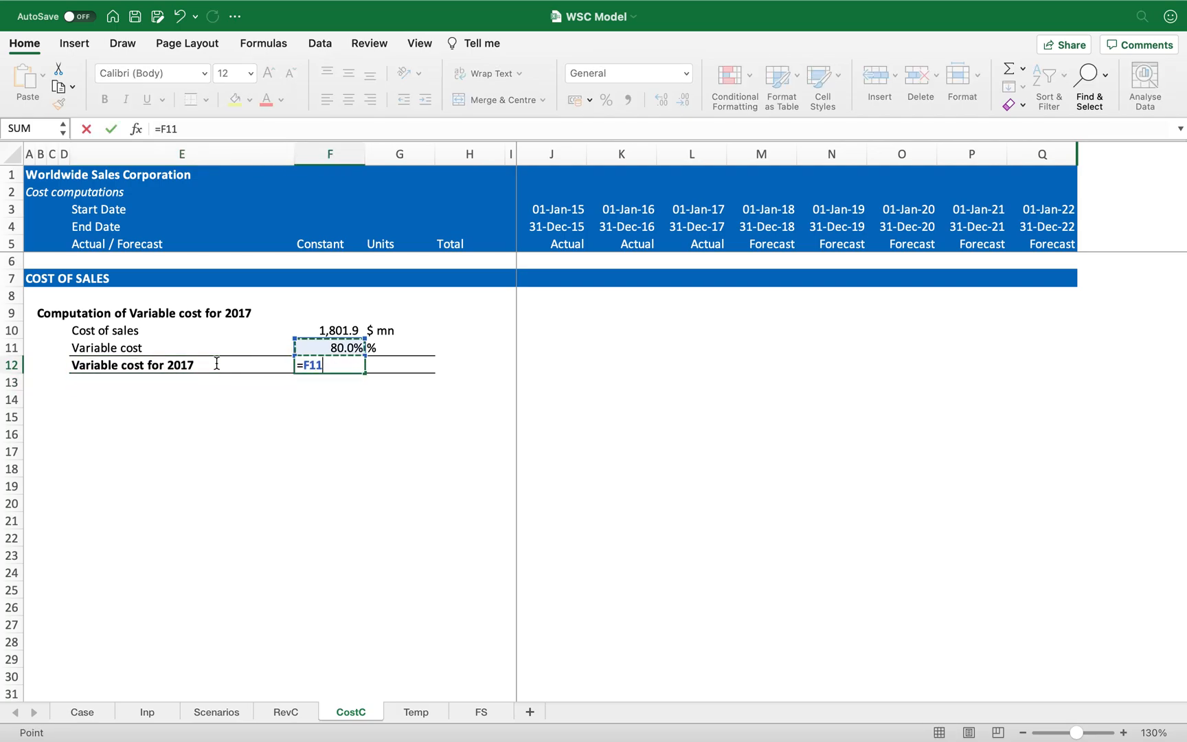
pyautogui.press('Up')
pyautogui.write('*')
pyautogui.press('Down')
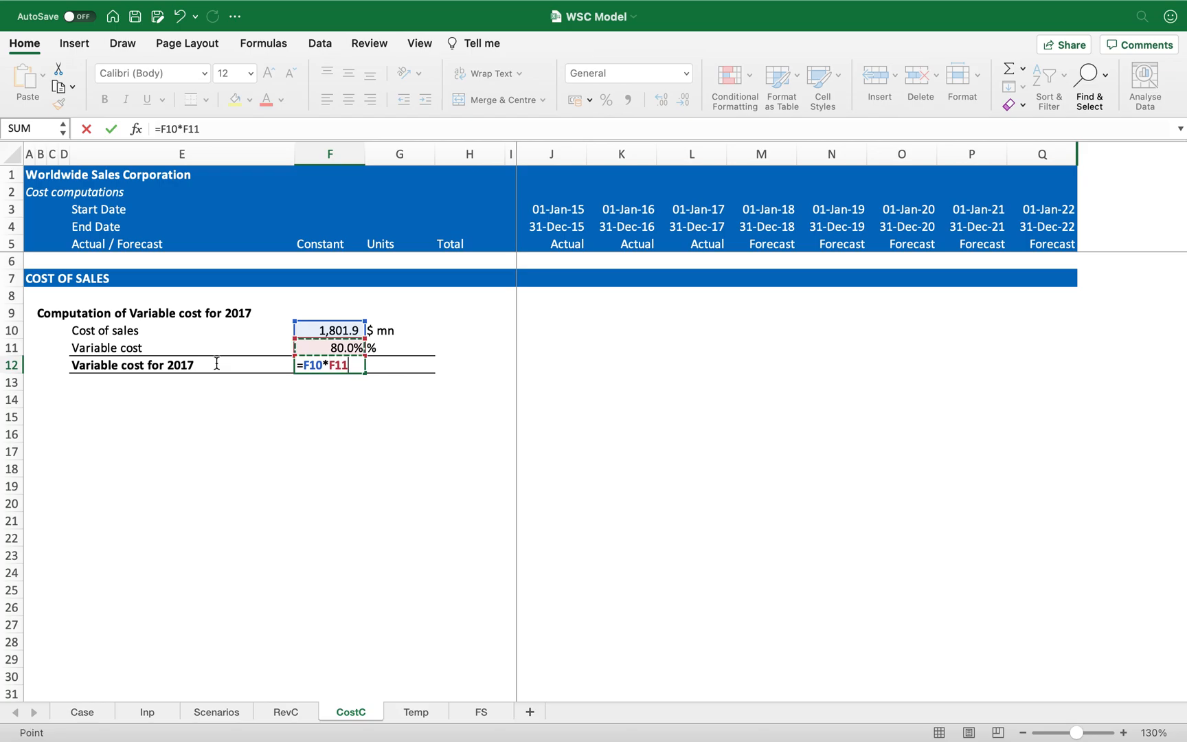
pyautogui.hotkey('ctrl', 'Return')
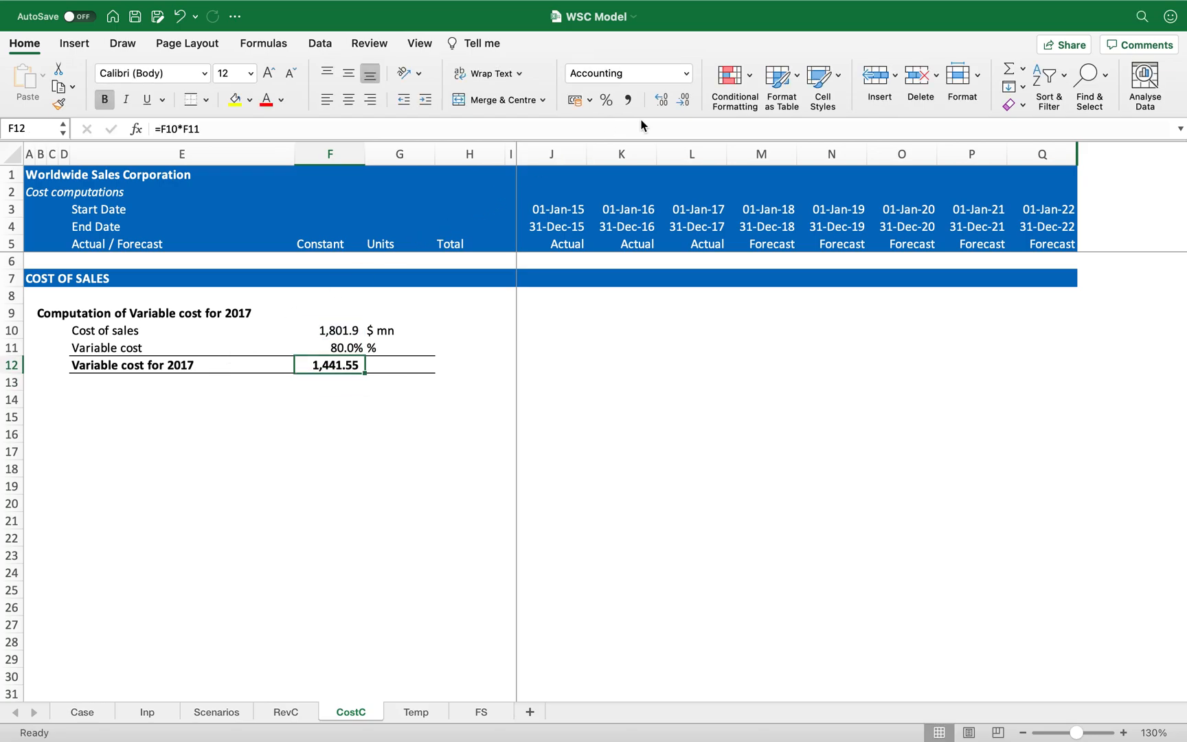
# - Show F12 with one decimal place and enter the unit $ mn in G12
pyautogui.click(686, 103)
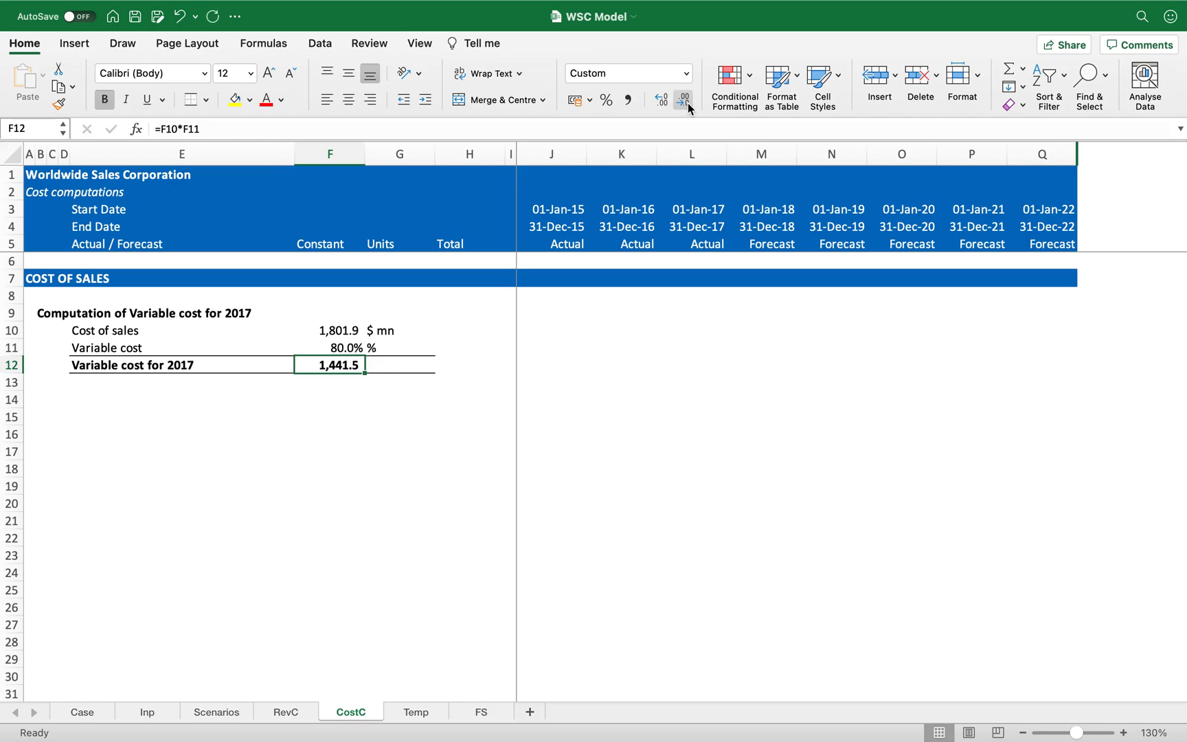
pyautogui.press('super+z')
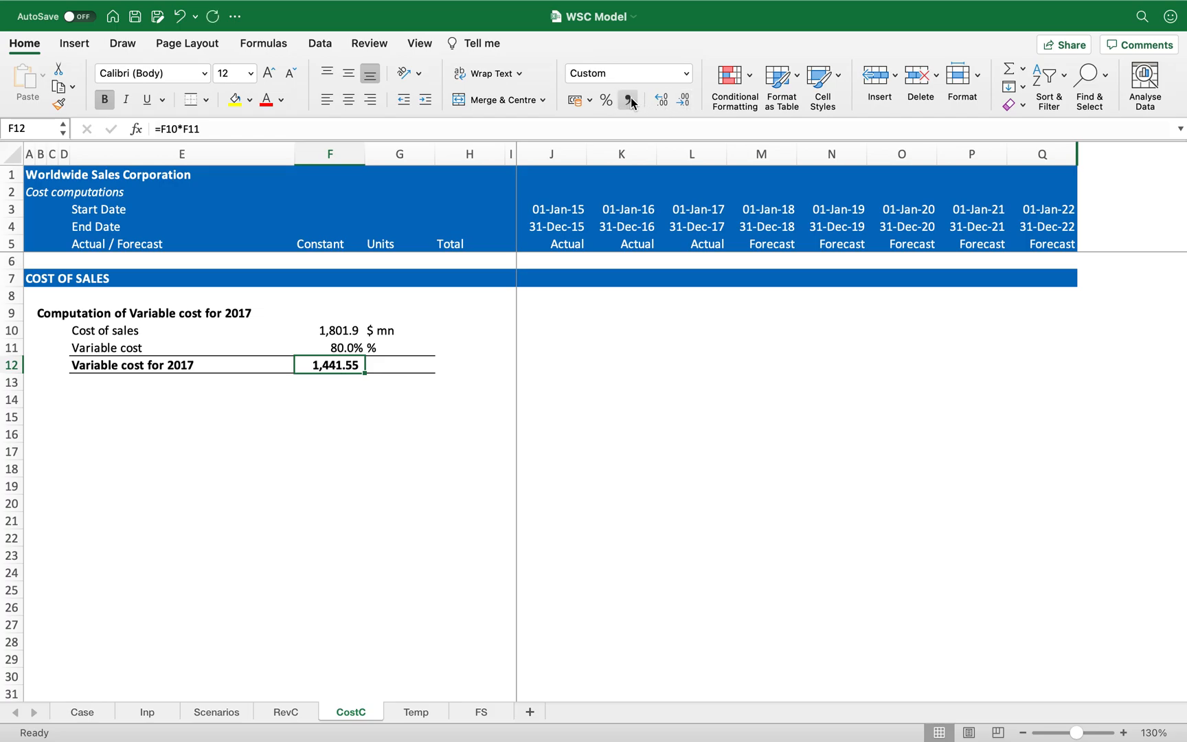
pyautogui.click(685, 100)
pyautogui.press('Right')
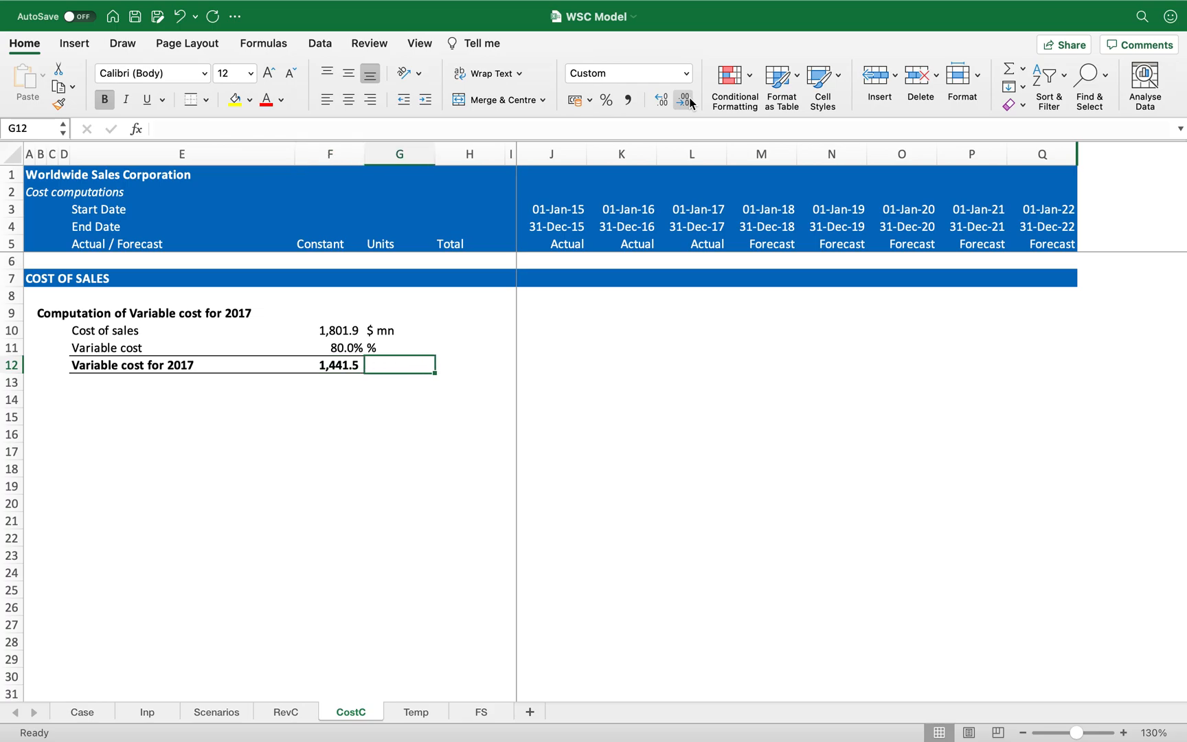
pyautogui.write('$ mn')
pyautogui.press('Return')
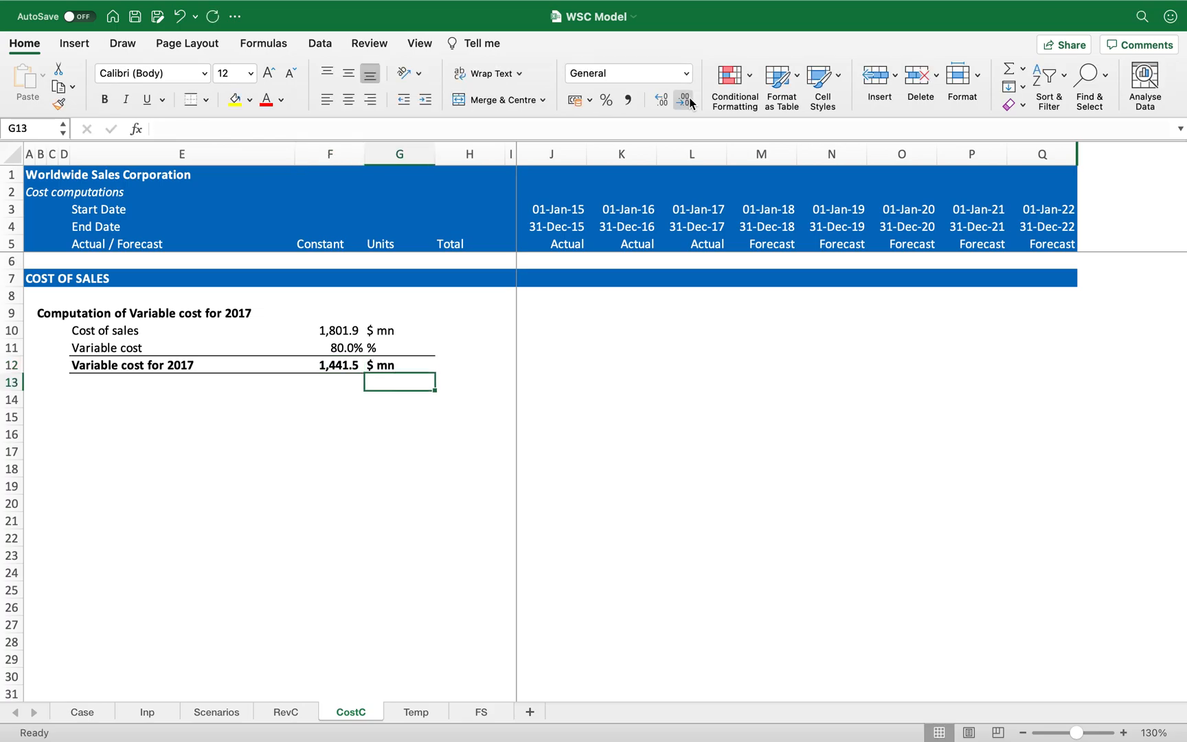
# - Copy the variable cost heading from B9 to B14
pyautogui.press('Left')
pyautogui.press('Left')
pyautogui.press('Left')
pyautogui.press('Left')
pyautogui.press('Left')
pyautogui.press('Left')
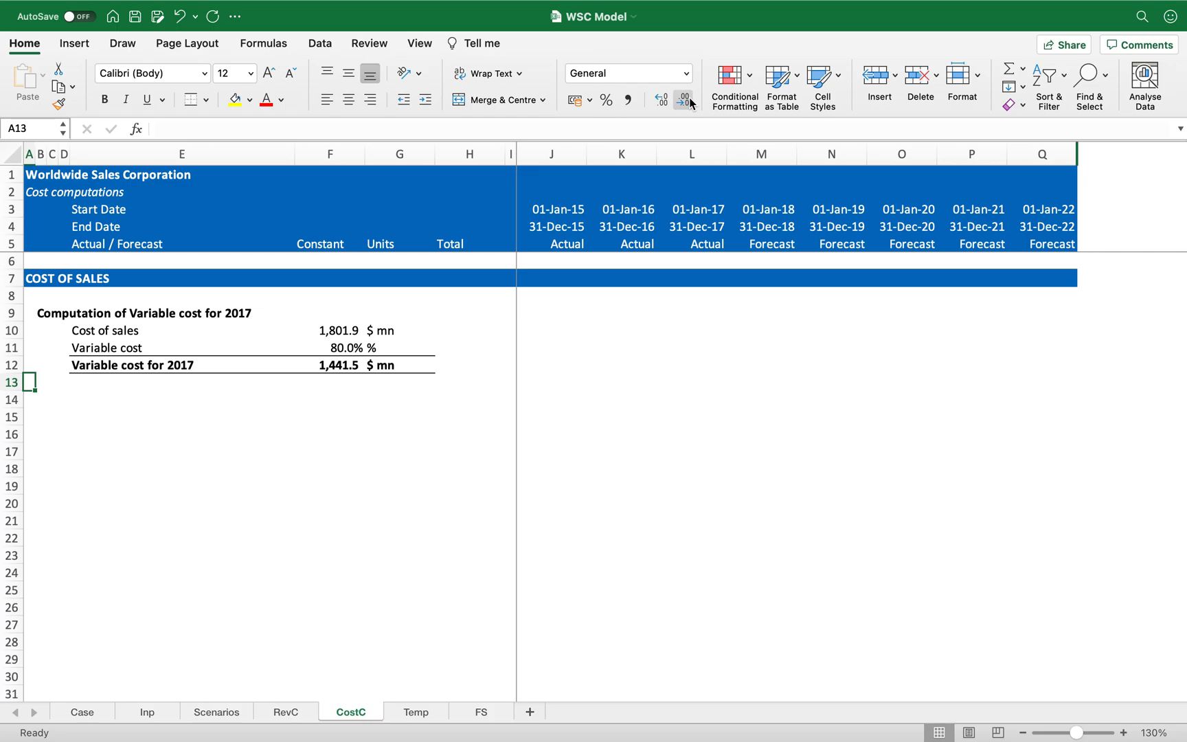
pyautogui.press('Right')
pyautogui.press('Up')
pyautogui.press('Up')
pyautogui.press('Up')
pyautogui.press('Up')
pyautogui.press('cmd+c')
pyautogui.press('Down')
pyautogui.press('Down')
pyautogui.press('Down')
pyautogui.press('Down')
pyautogui.press('Down')
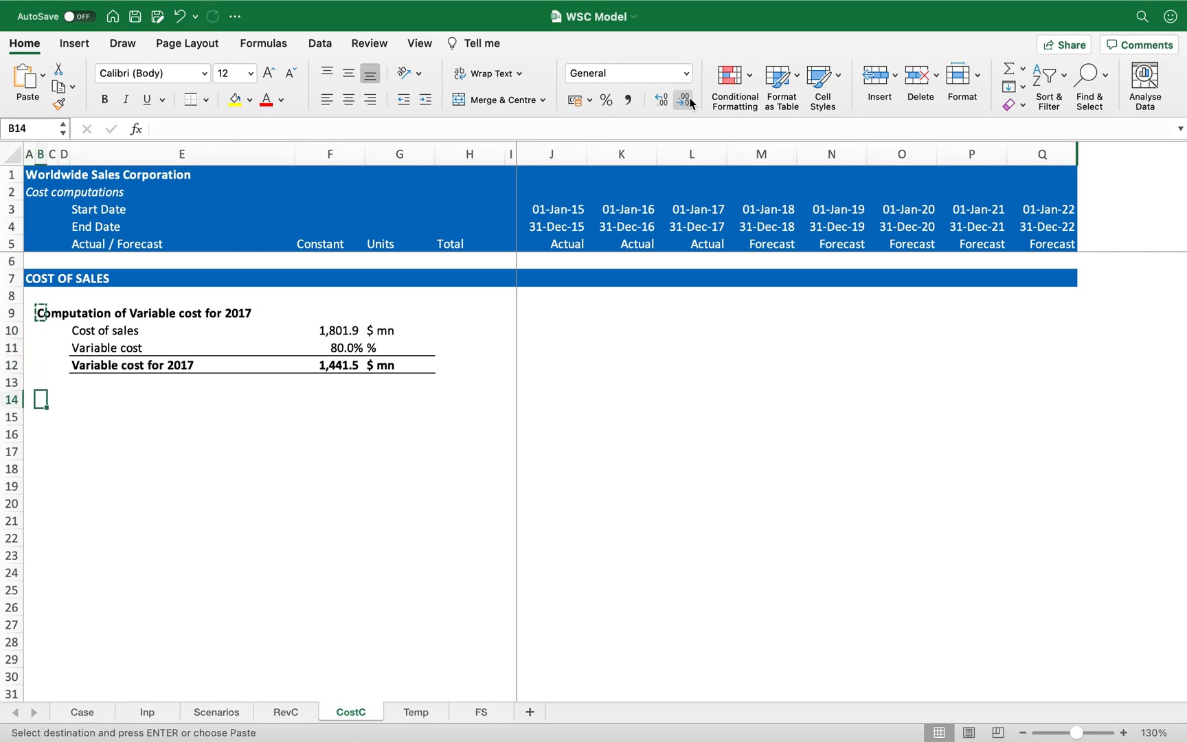
pyautogui.press('Return')
# - Change the heading in B14 to Computation of Variable cost per sft
pyautogui.press('F2')
pyautogui.hotkey('alt', 'shift', 'Left')
pyautogui.hotkey('alt', 'shift', 'Left')
pyautogui.write('per sft')
pyautogui.press('Return')
# - Link E15 to the variable cost label with =E12 and fill the formula across to G15
pyautogui.press('Right')
pyautogui.press('Right')
pyautogui.press('Right')
pyautogui.write('=')
pyautogui.press('Up')
pyautogui.press('Up')
pyautogui.press('Up')
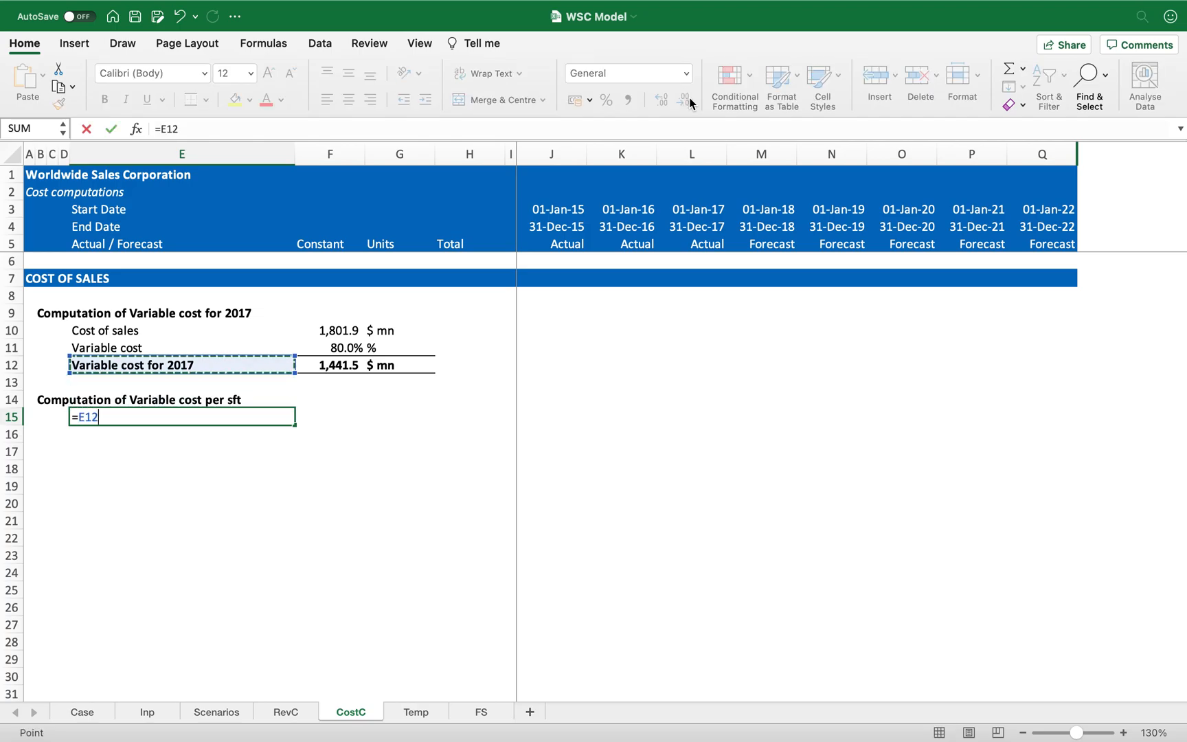
pyautogui.press('Return')
pyautogui.press('Up')
pyautogui.press('super+c')
pyautogui.hotkey('shift', 'Right')
pyautogui.hotkey('shift', 'Right')
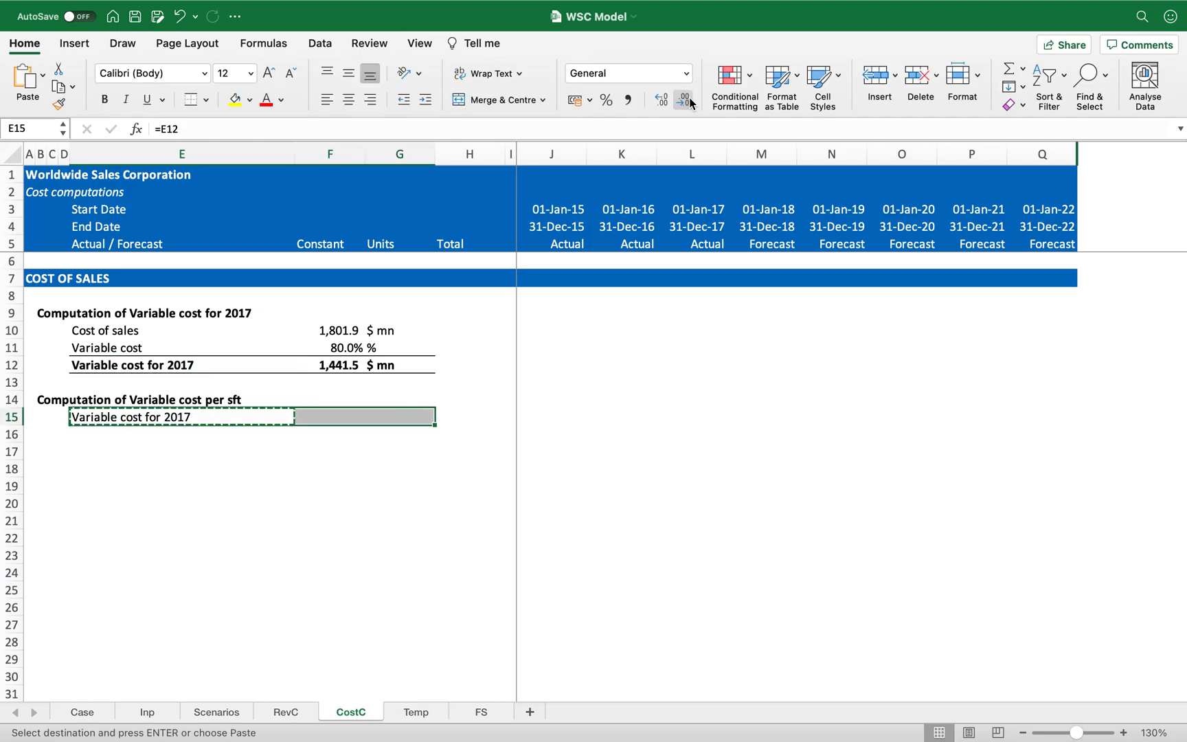
pyautogui.press('Return')
# - Format F15 in comma style with one decimal place
pyautogui.press('Right')
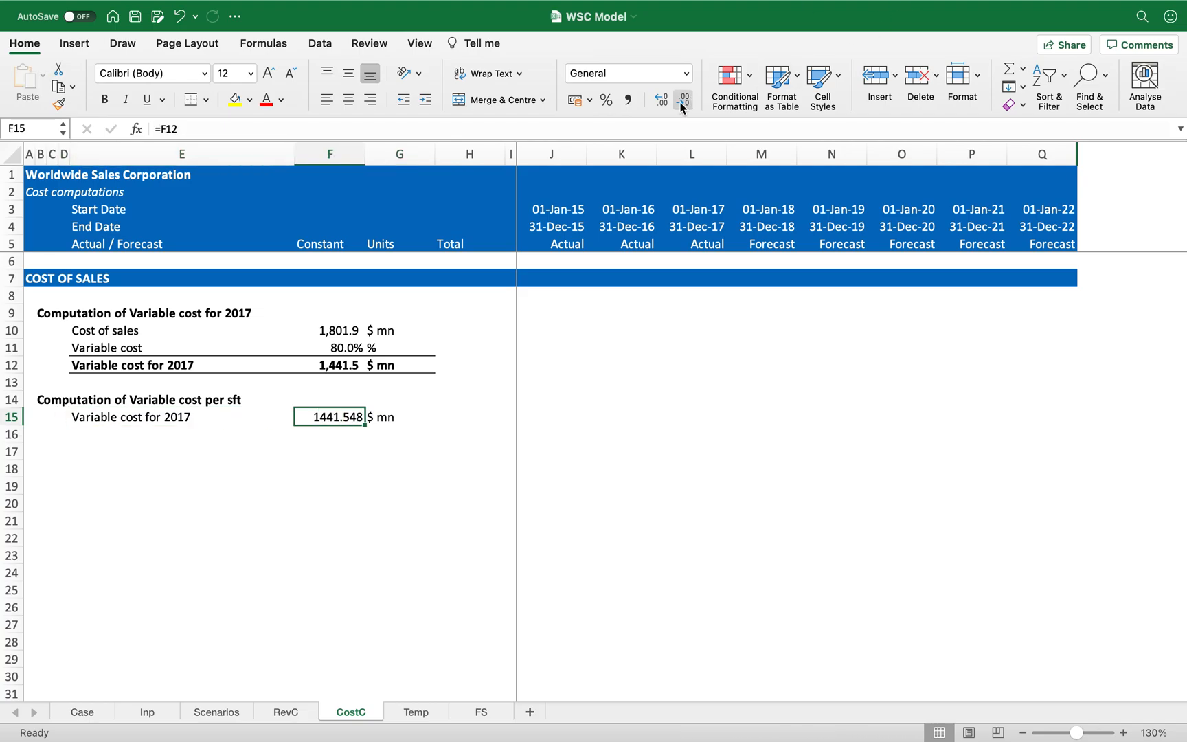
pyautogui.click(627, 100)
pyautogui.click(686, 101)
pyautogui.press('Left')
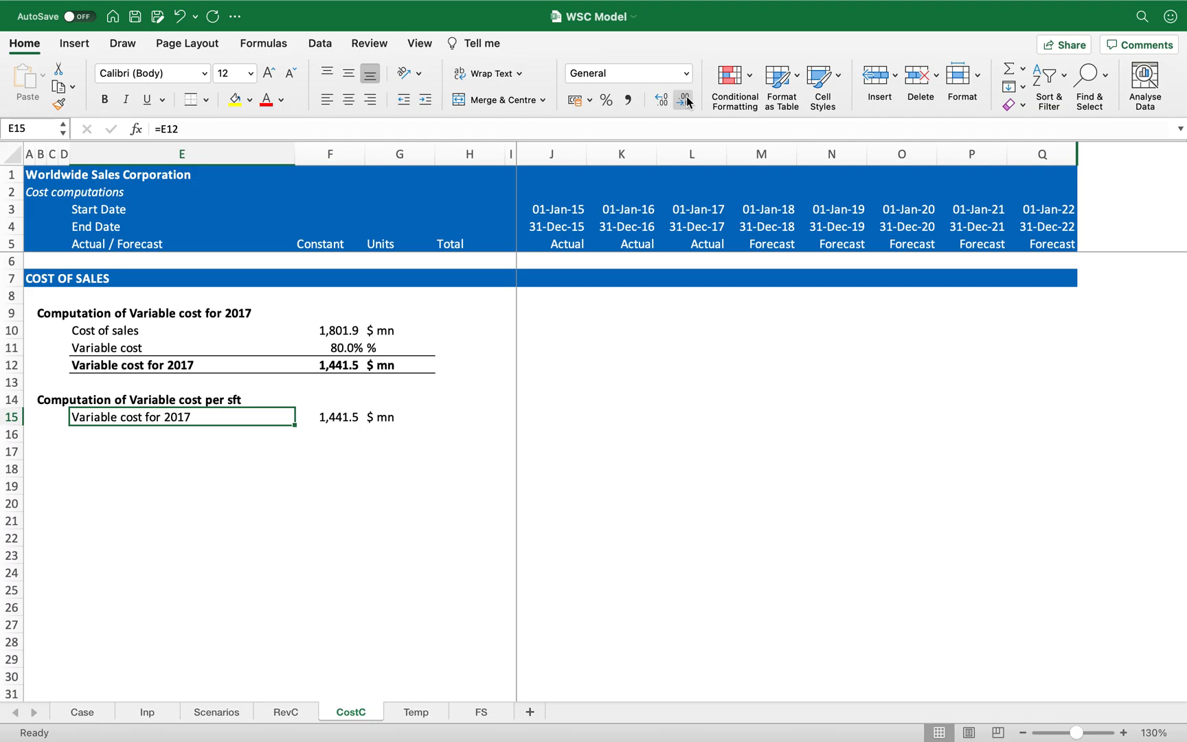
# - Trace E15 back to row 12 and review the inputs and formula behind Variable cost for 2017
pyautogui.hotkey('ctrl', '[')
pyautogui.hotkey('shift', 'space')
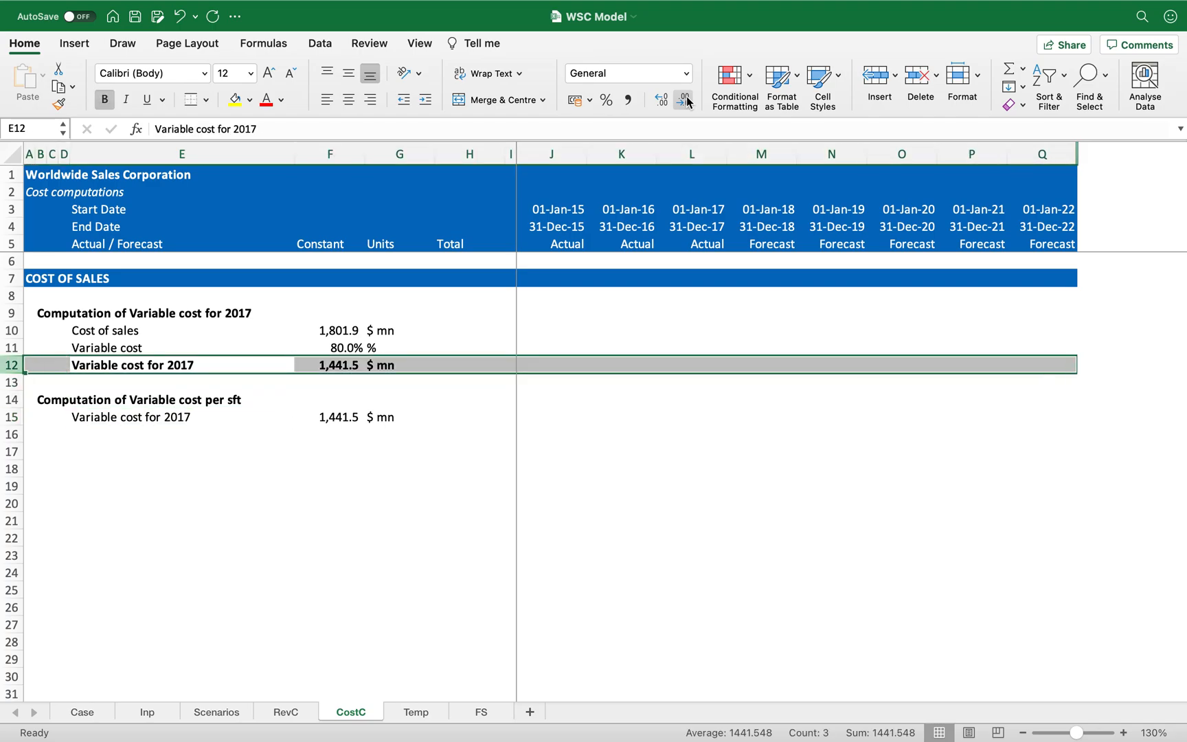
pyautogui.press('Up')
pyautogui.hotkey('shift', 'Right')
pyautogui.hotkey('shift', 'Up')
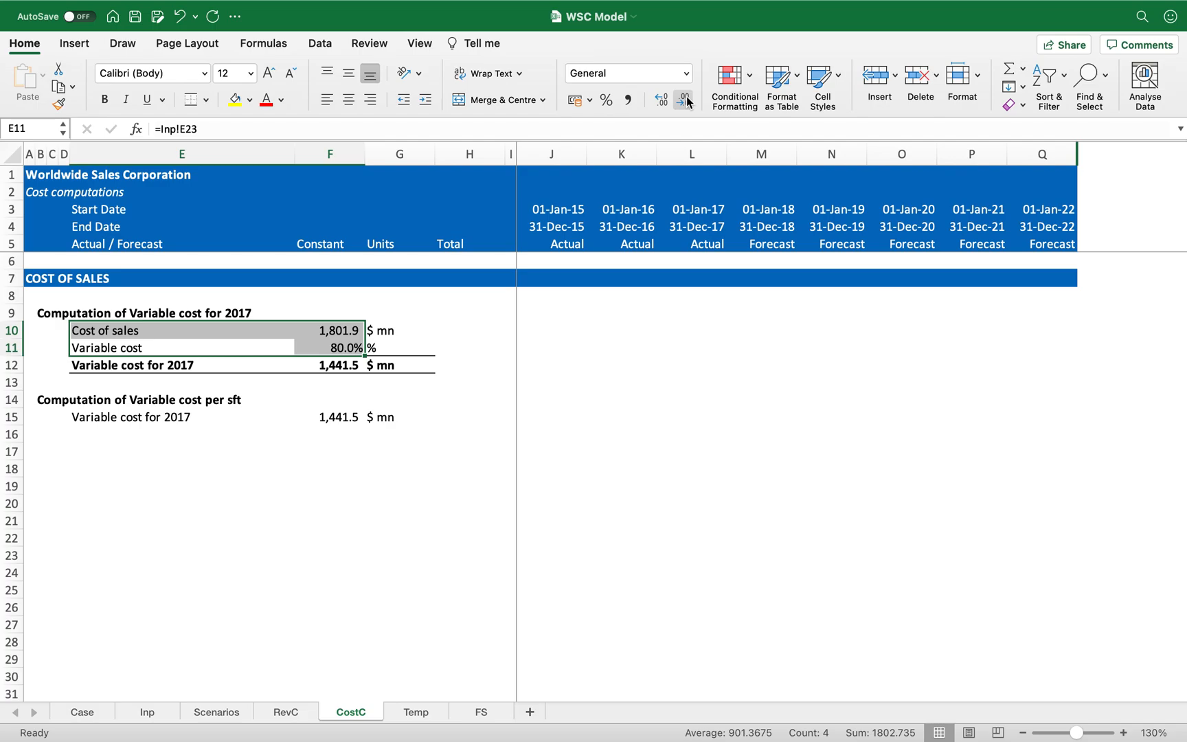
pyautogui.press('Down')
pyautogui.press('Right')
pyautogui.press('F2')
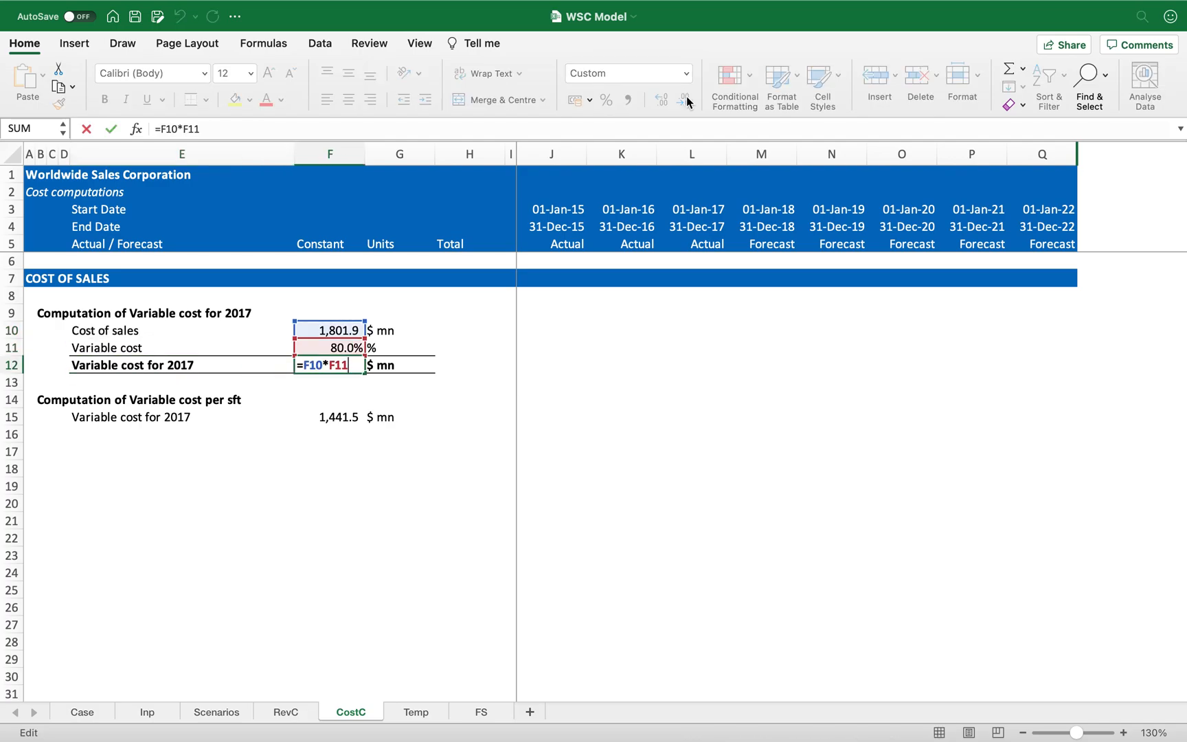
pyautogui.press('Escape')
# - Link E16 to the Total area of stores in 2017 label on the Inp sheet with =Inp!E$17
pyautogui.press('Down')
pyautogui.press('Down')
pyautogui.press('Down')
pyautogui.press('Down')
pyautogui.press('Left')
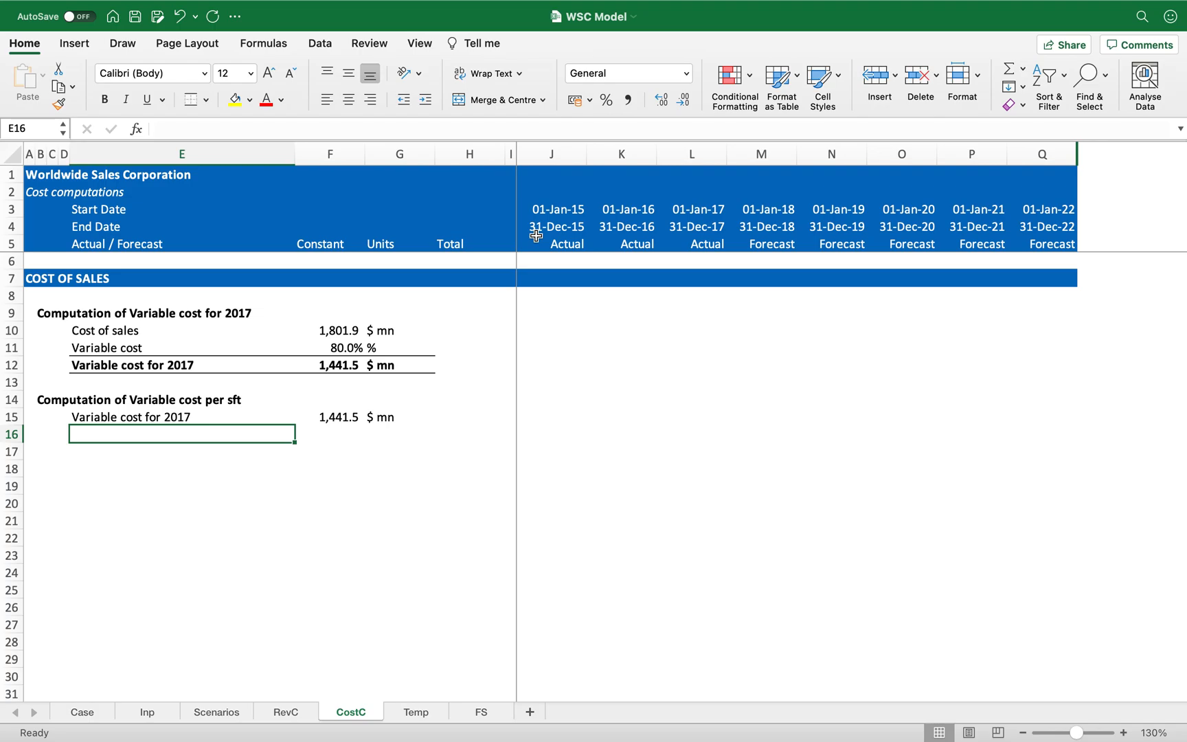
pyautogui.write('=')
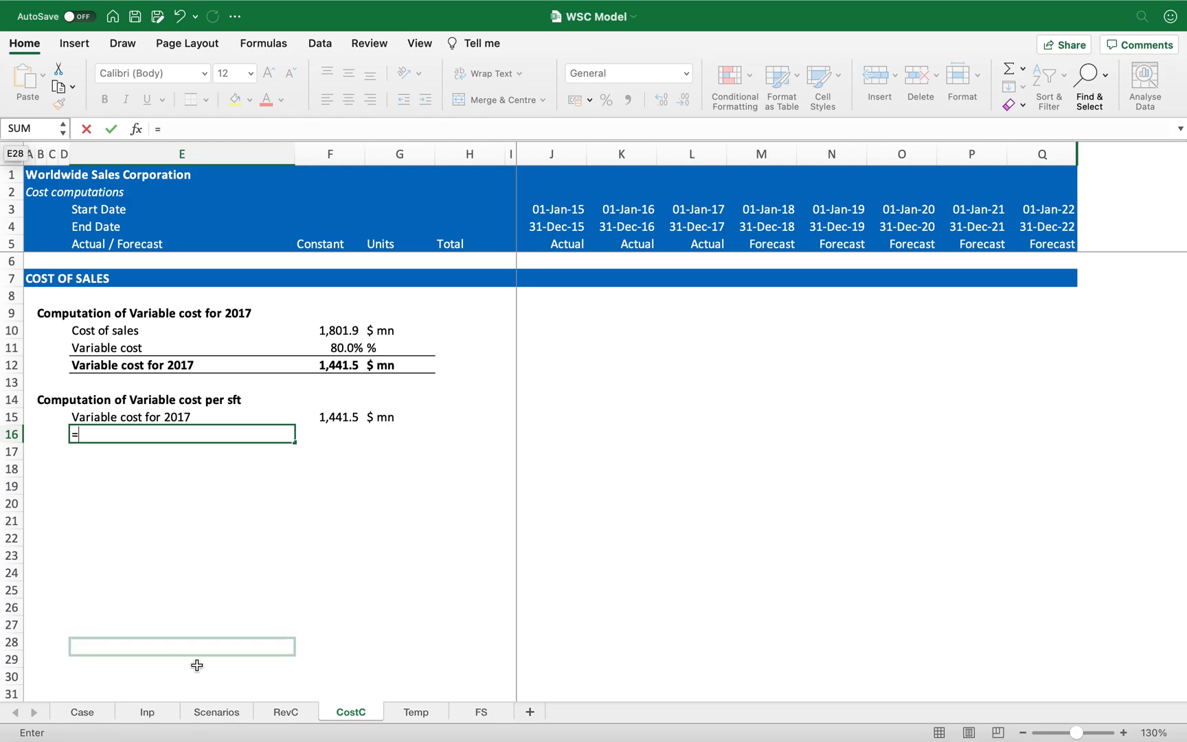
pyautogui.click(163, 712)
pyautogui.click(191, 455)
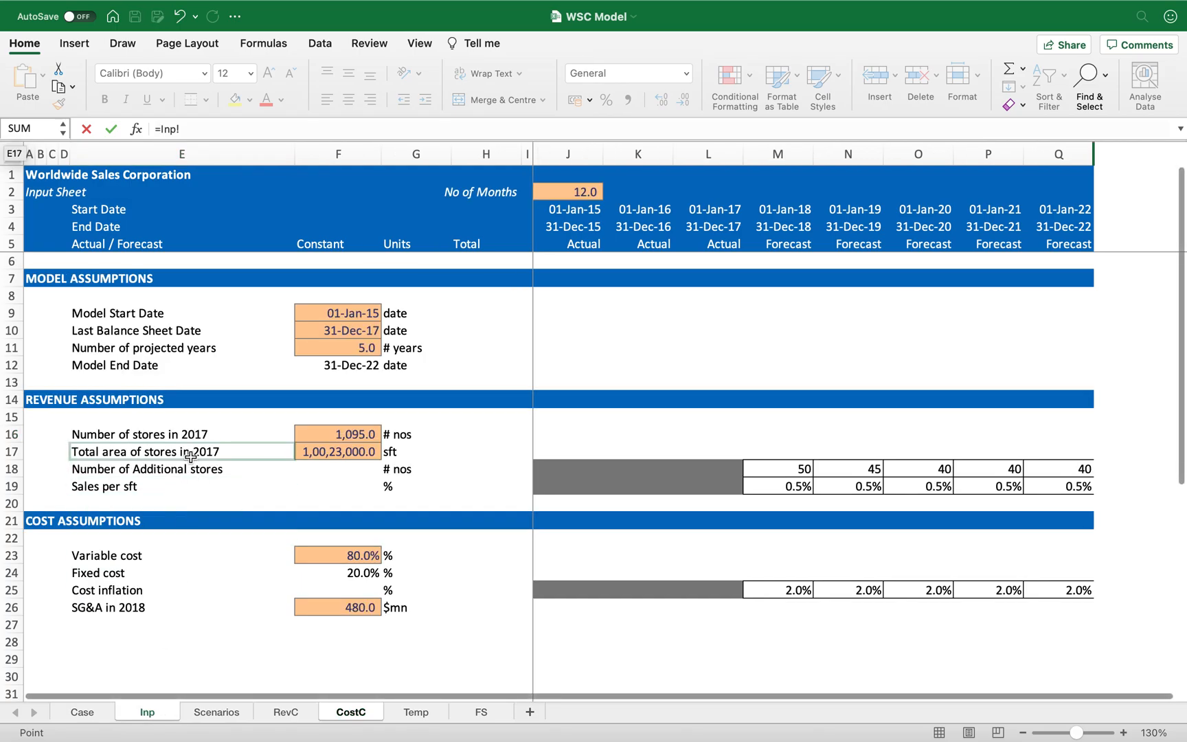
pyautogui.press('F4')
pyautogui.press('F4')
pyautogui.press('F4')
pyautogui.press('F4')
pyautogui.press('F4')
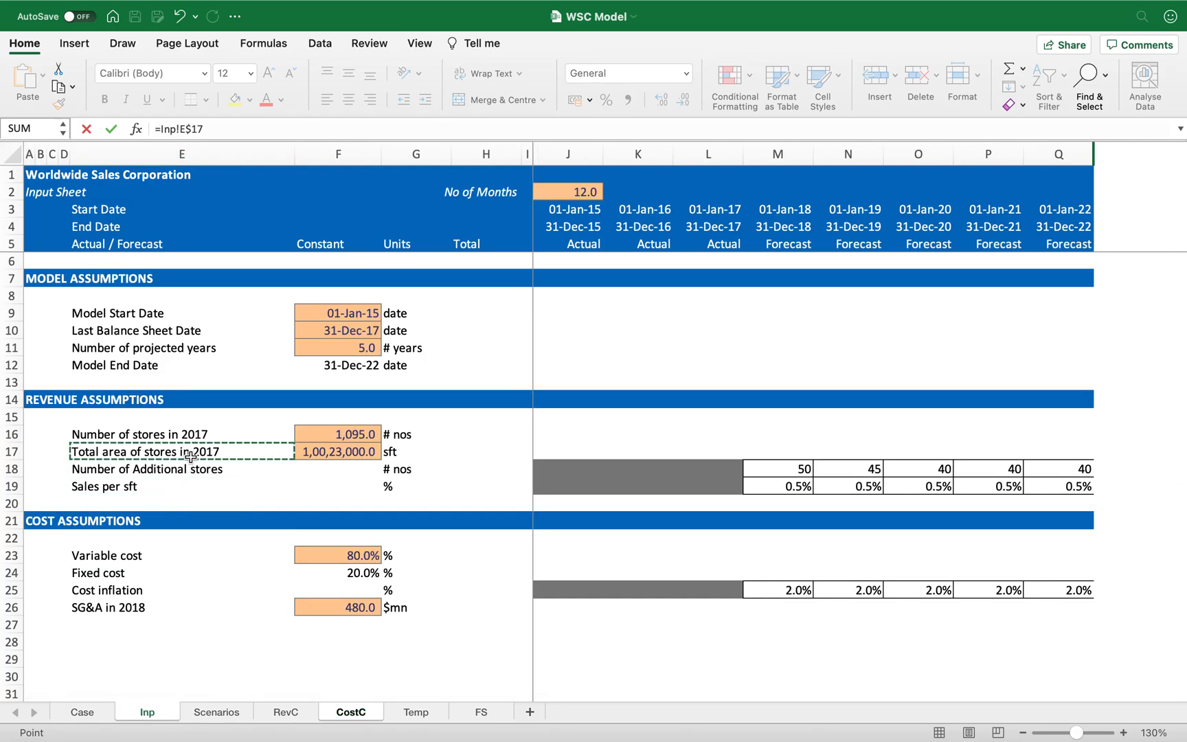
pyautogui.press('F4')
pyautogui.press('Return')
# - Fill the formula in E16 across to G16 to bring in the store area and its unit
pyautogui.press('Up')
pyautogui.hotkey('ctrl', 'c')
pyautogui.hotkey('shift', 'Right')
pyautogui.press('Return')
# - Format F16 in comma style with one decimal place and widen column F to fit the number
pyautogui.press('Right')
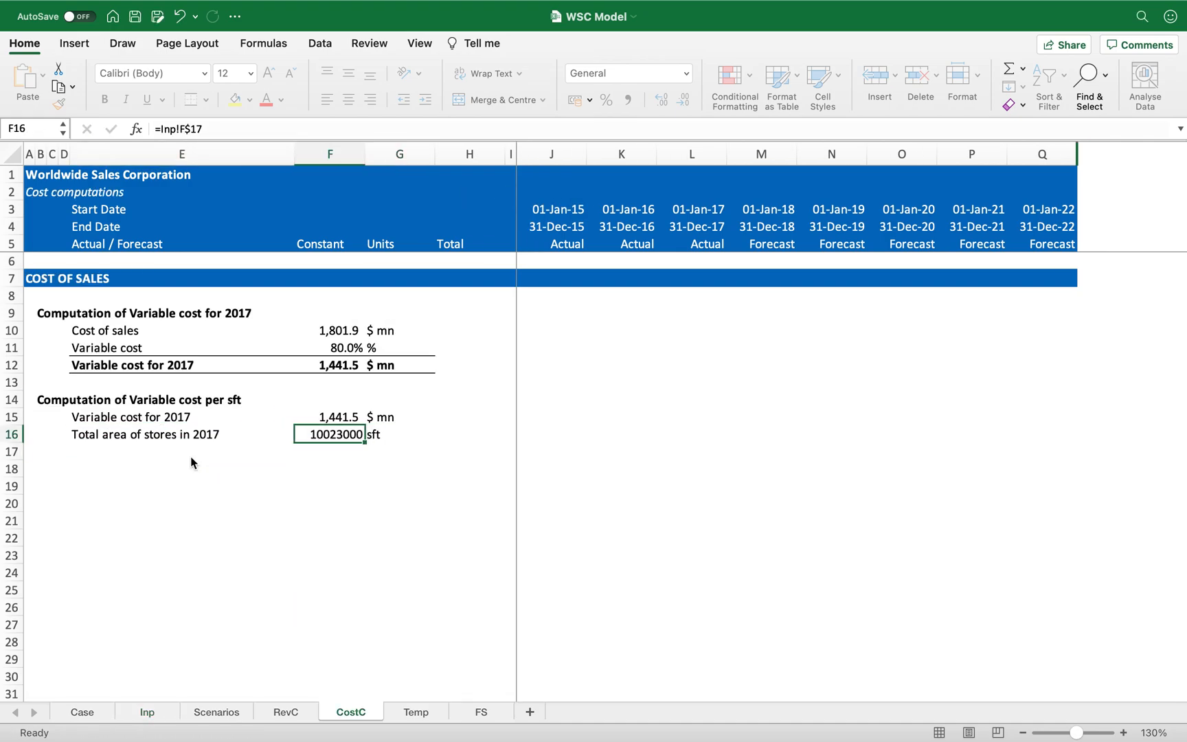
pyautogui.click(627, 99)
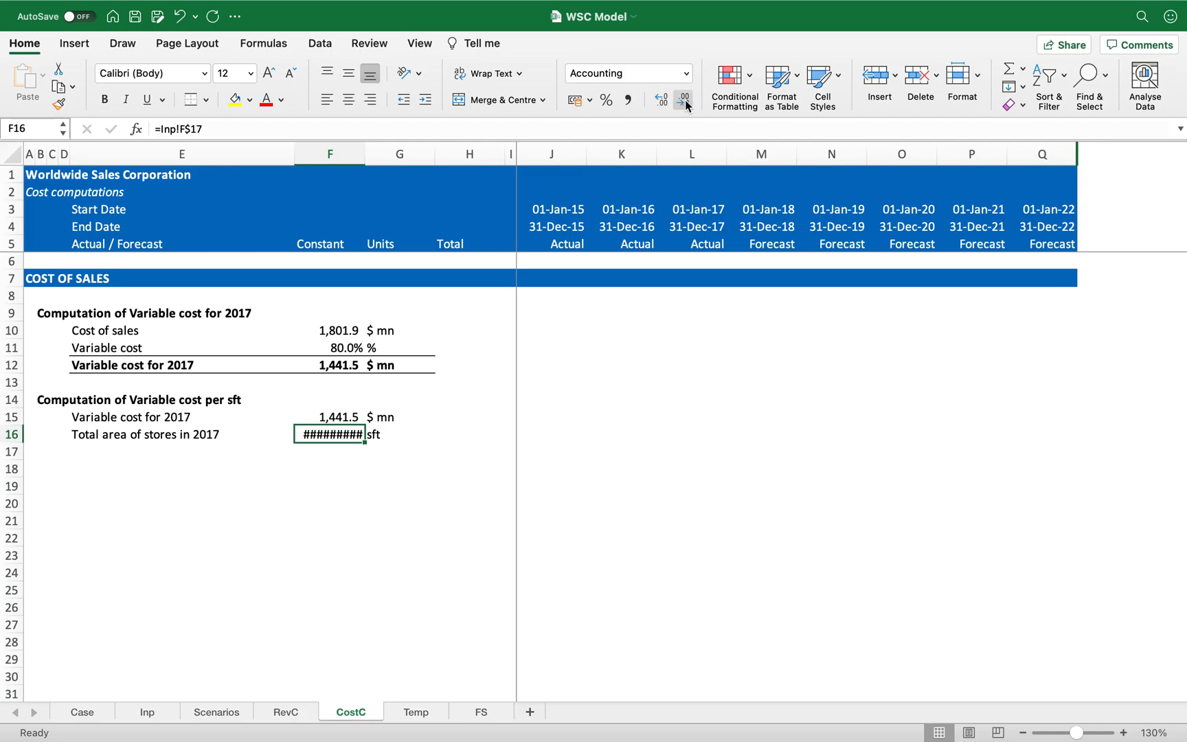
pyautogui.click(683, 99)
pyautogui.moveTo(364, 154); pyautogui.dragTo(381, 153)
# - Make row 17 bold and apply top and bottom borders to E17:G17
pyautogui.press('Return')
pyautogui.press('Left')
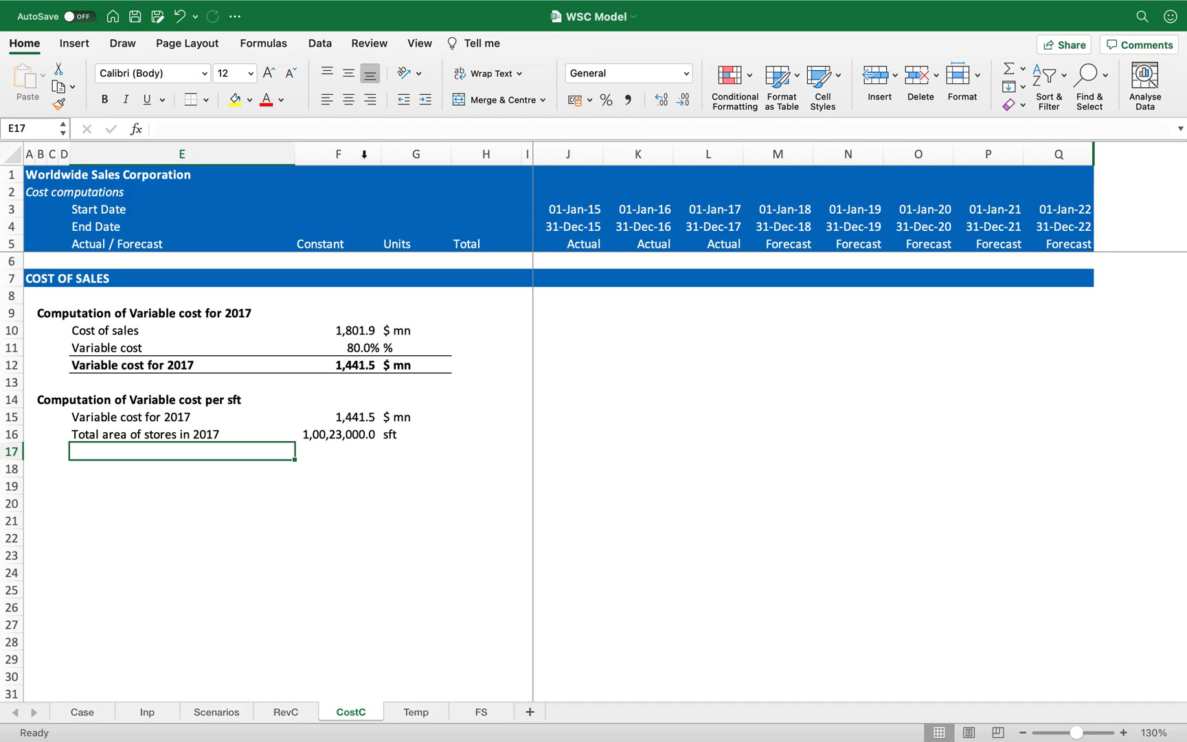
pyautogui.hotkey('shift', 'space')
pyautogui.press('super+b')
pyautogui.hotkey('shift', 'BackSpace')
pyautogui.hotkey('shift', 'Right')
pyautogui.hotkey('shift', 'Right')
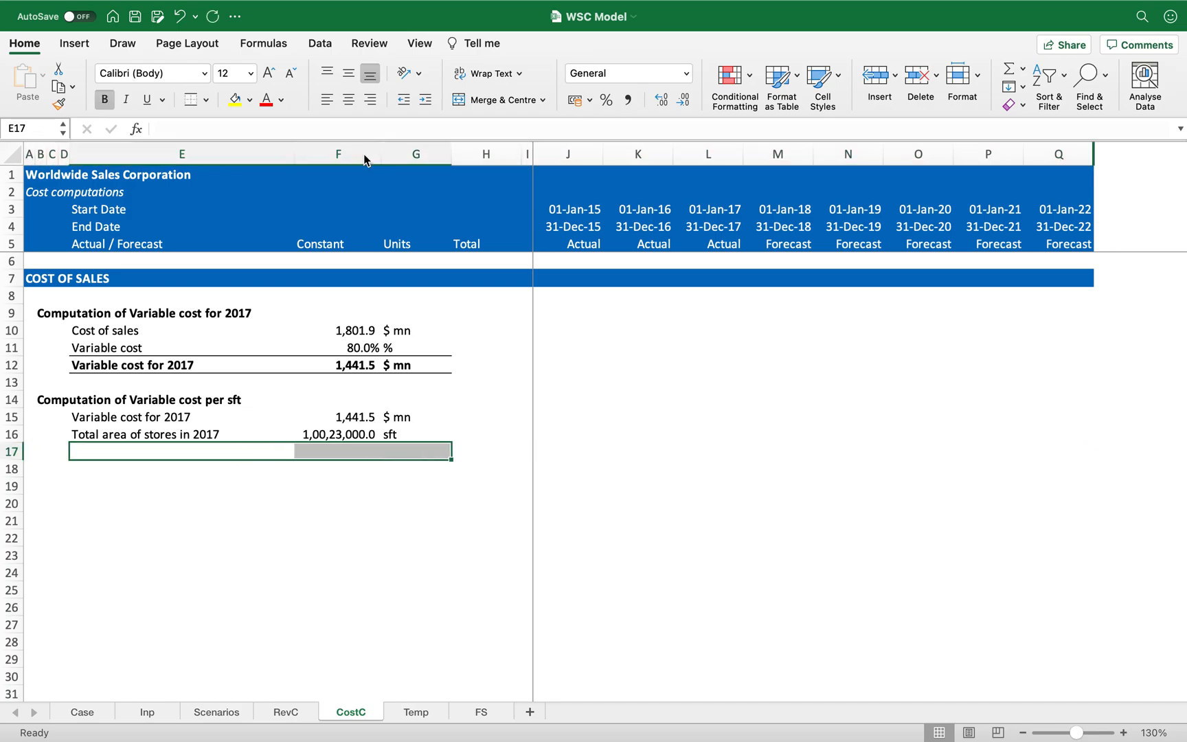
pyautogui.click(190, 102)
pyautogui.hotkey('shift', 'BackSpace')
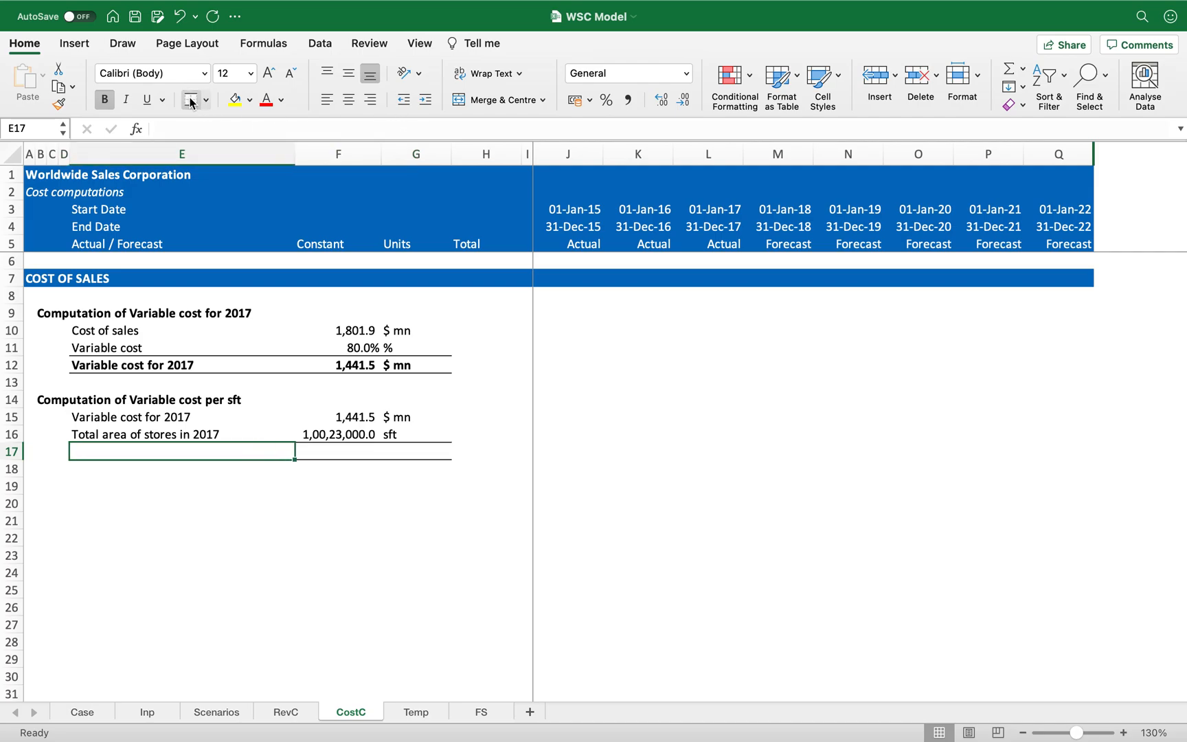
# - Label E17 Variable cost per sft and enter the unit $ / sft in G17
pyautogui.write('Variable cost ')
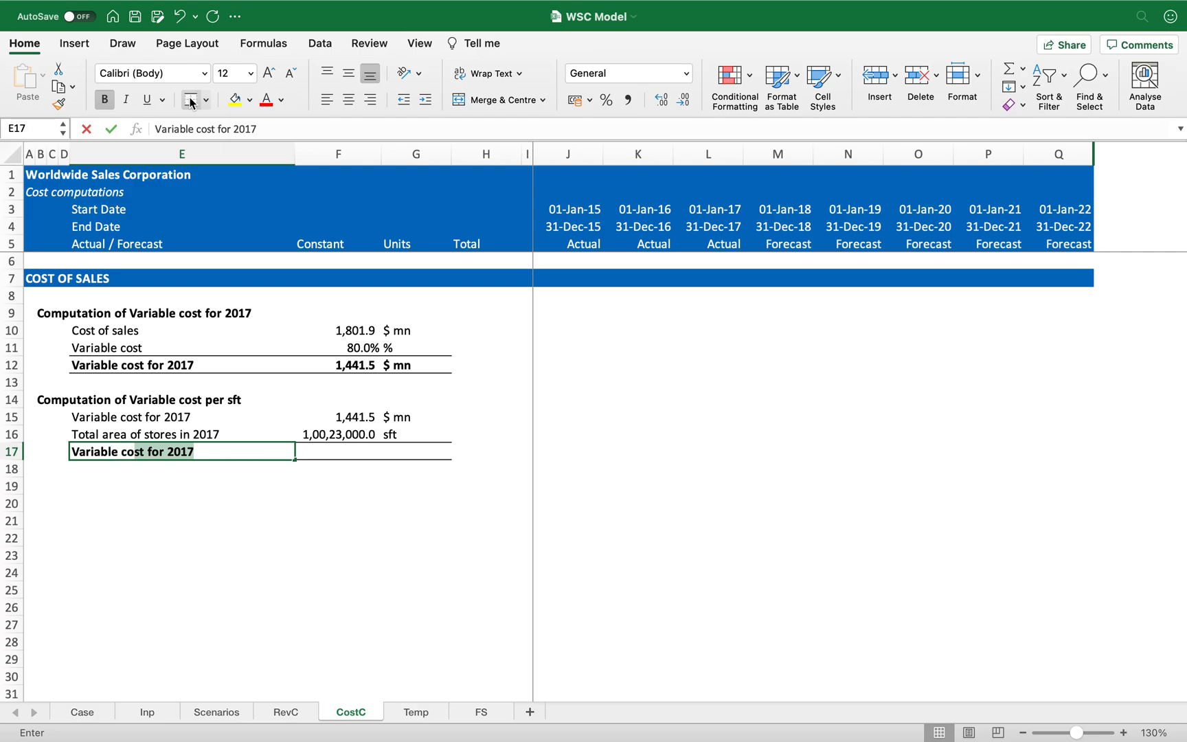
pyautogui.write('per sft')
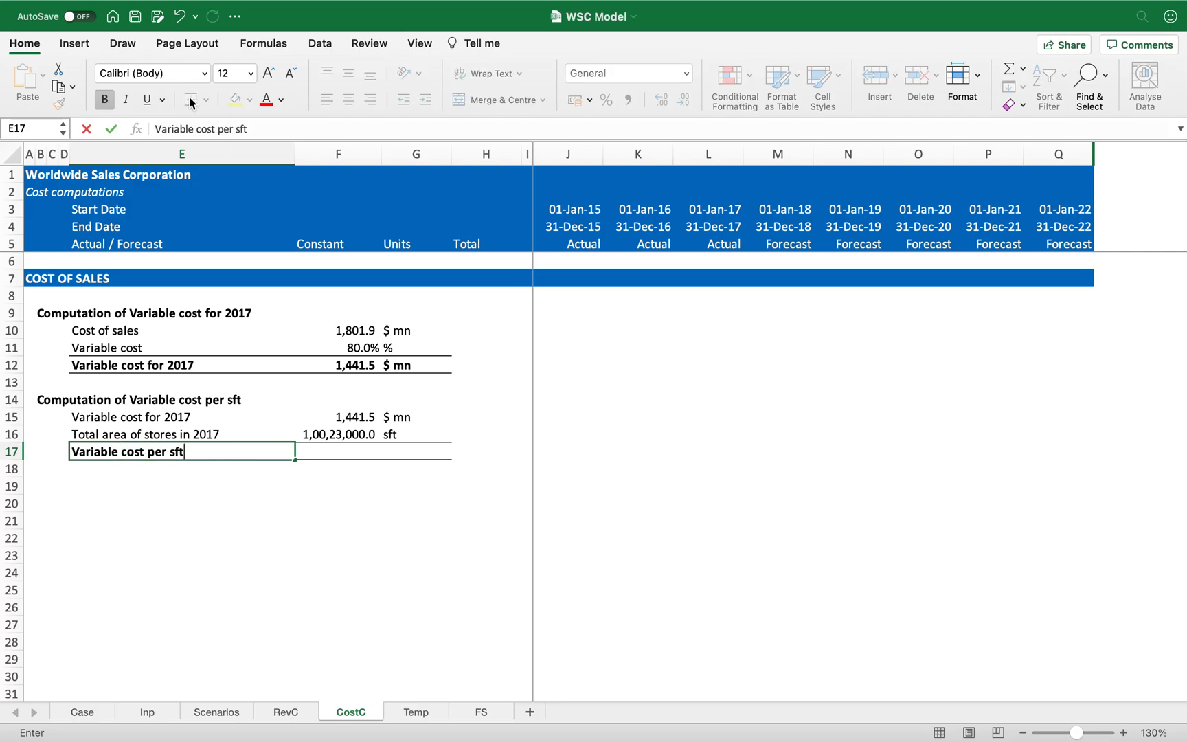
pyautogui.press('Tab')
pyautogui.press('Tab')
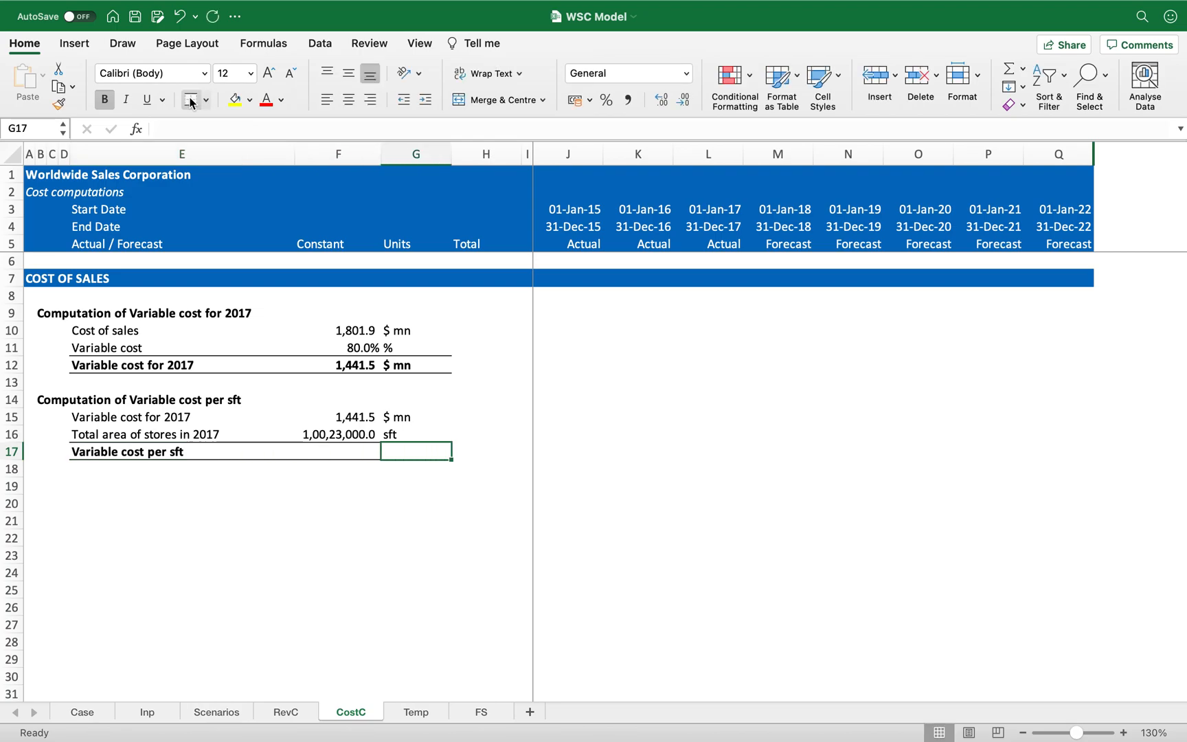
pyautogui.write('$ / sft')
pyautogui.press('Left')
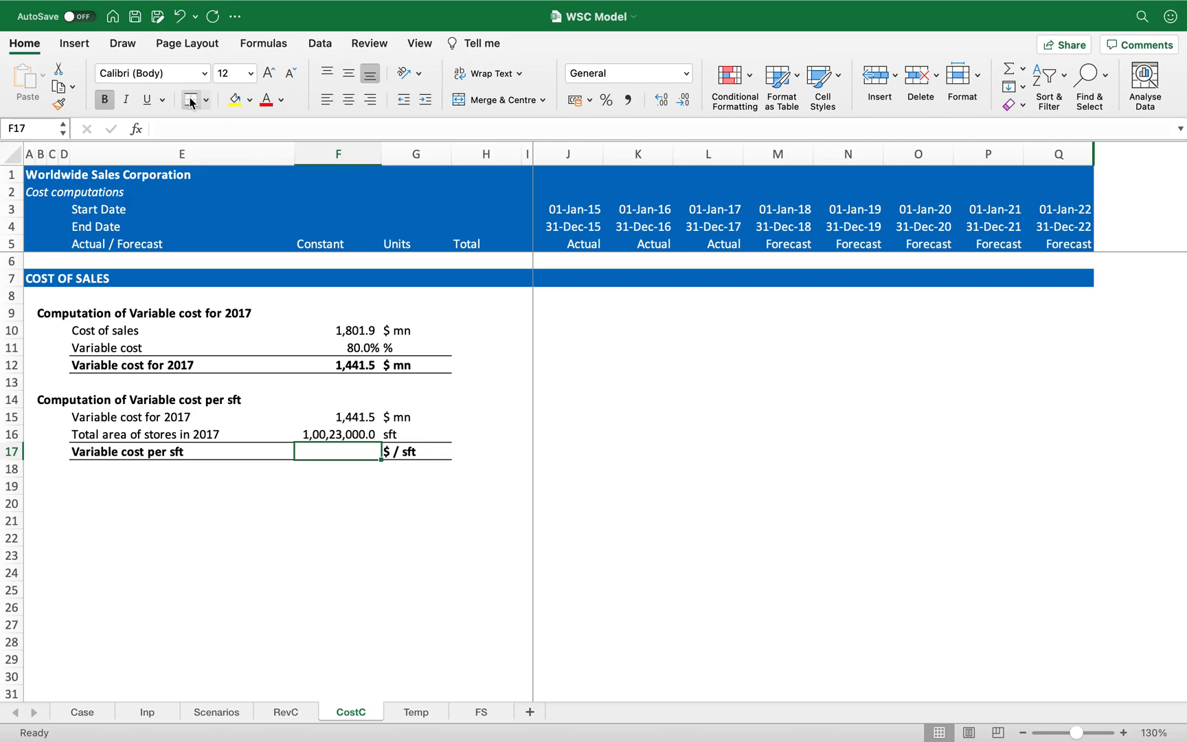
# - Calculate the variable cost per sft in F17 with =F15*10^6/F16
pyautogui.write('=')
pyautogui.press('Up')
pyautogui.press('Up')
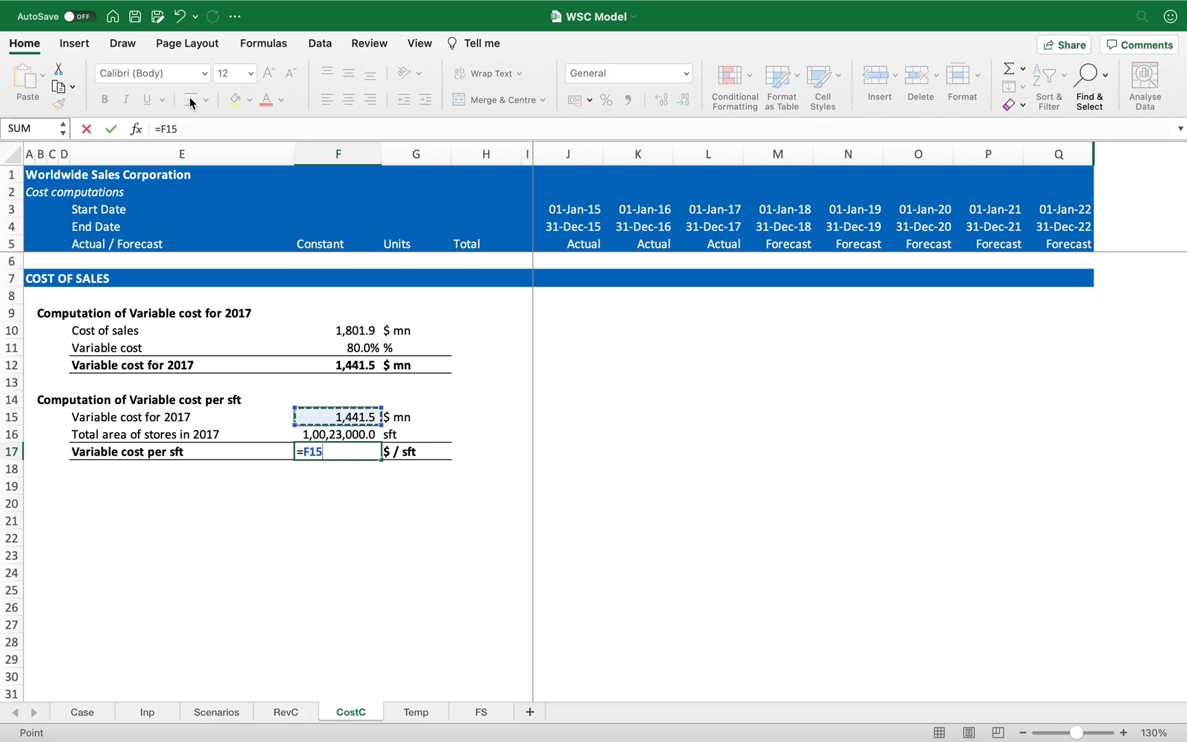
pyautogui.write('*10^6/')
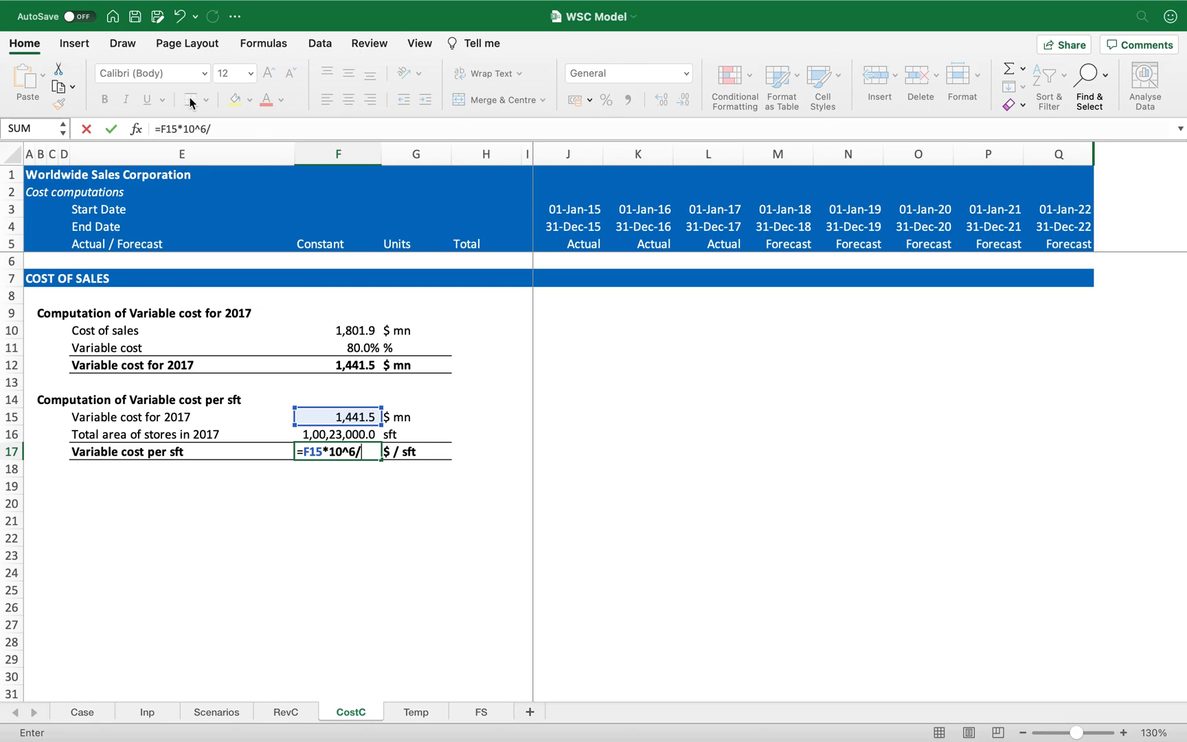
pyautogui.press('Up')
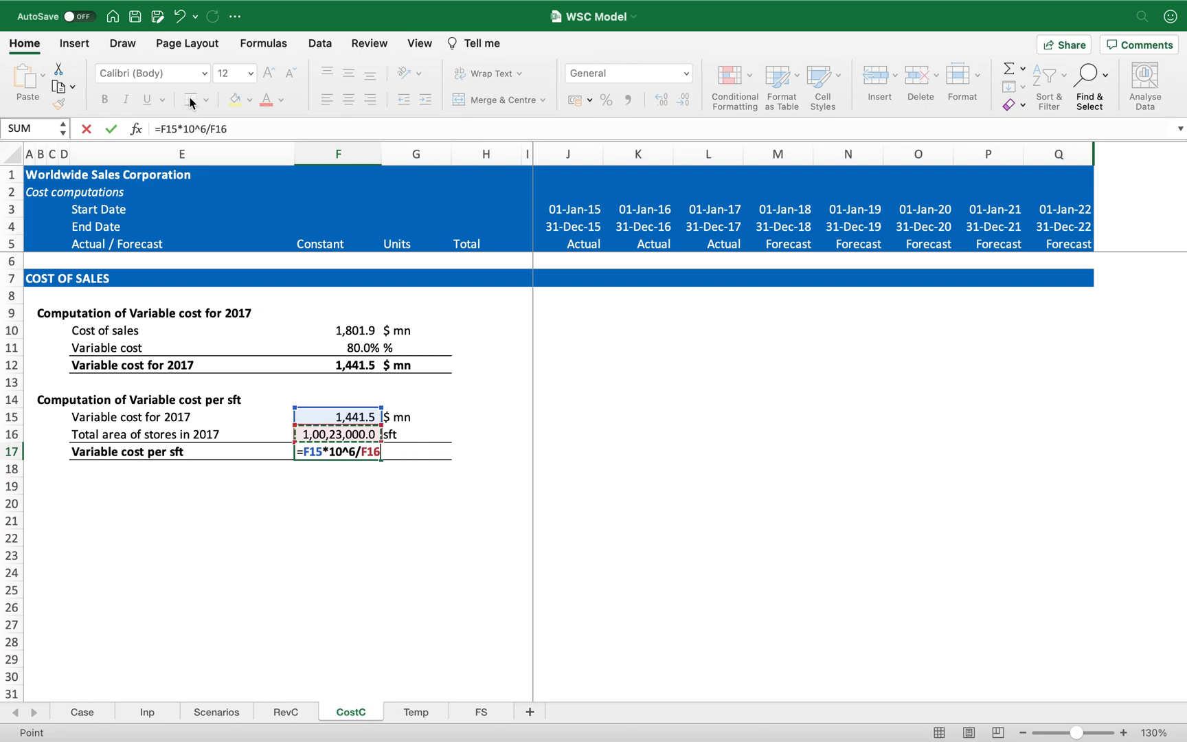
pyautogui.press('Return')
# - Format F17 in comma style with one decimal place
pyautogui.press('Up')
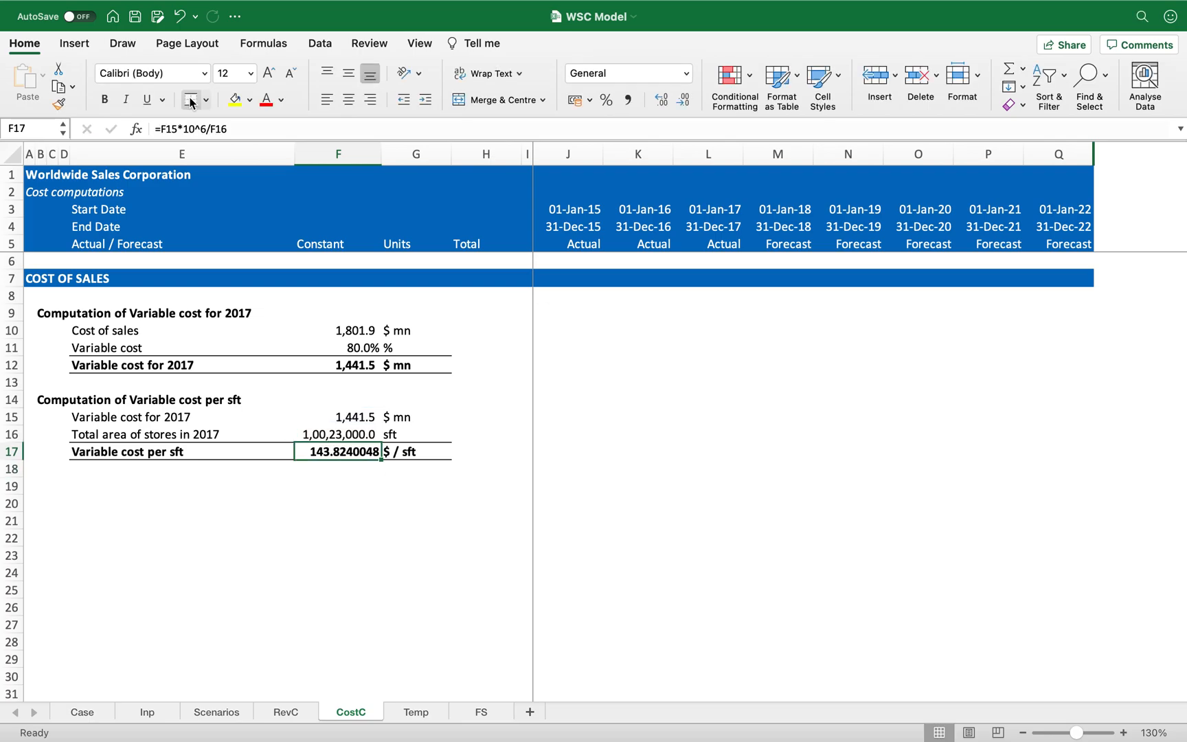
pyautogui.click(627, 99)
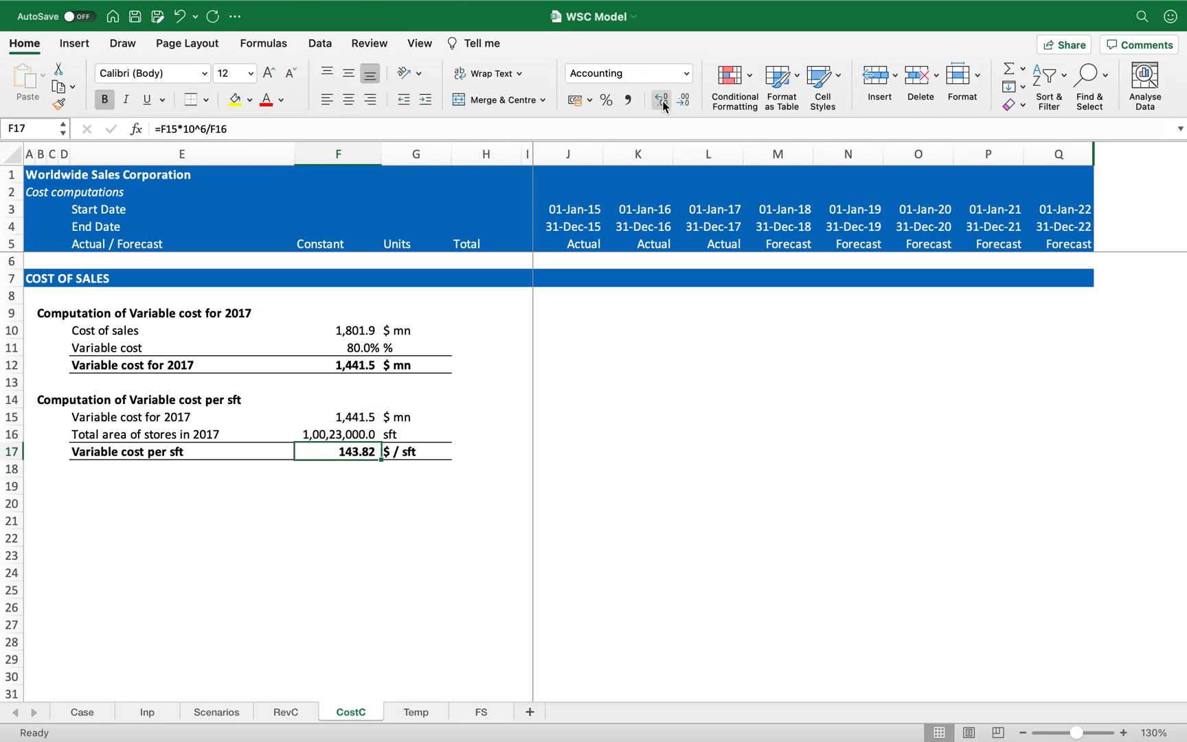
pyautogui.click(682, 101)
pyautogui.press('Left')
pyautogui.press('Left')
pyautogui.press('Left')
pyautogui.press('Left')
pyautogui.press('Down')
pyautogui.press('Right')
pyautogui.press('Right')
pyautogui.press('Left')
pyautogui.press('Left')
pyautogui.press('Left')
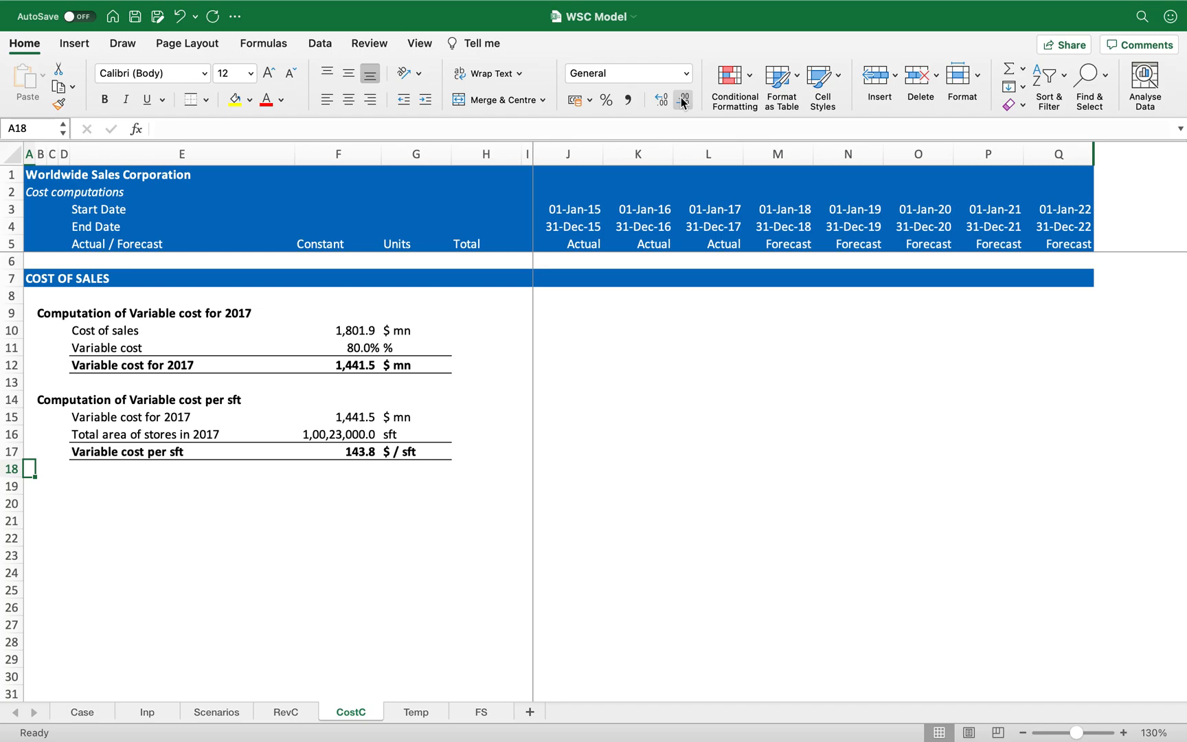
pyautogui.press('Right')
# - Copy the Computation of Variable cost per sft heading from B14 to B19
pyautogui.press('Up')
pyautogui.press('Up')
pyautogui.press('Up')
pyautogui.press('Up')
pyautogui.press('super+c')
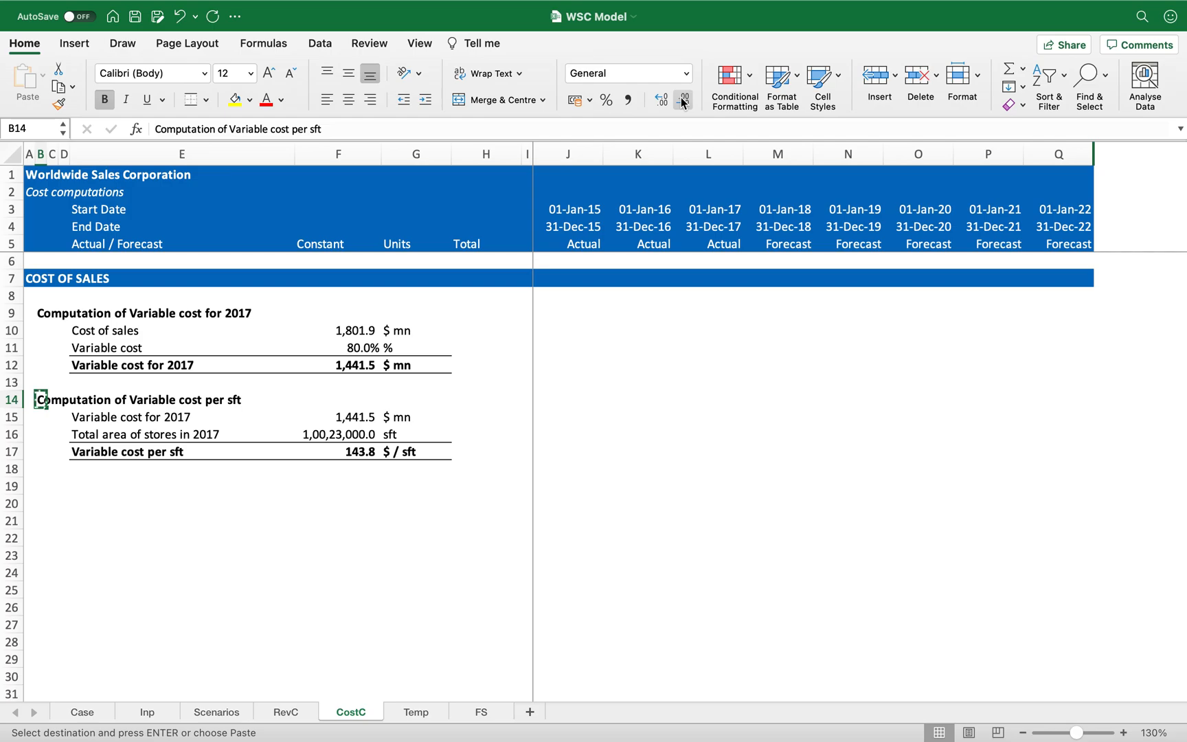
pyautogui.press('Down')
pyautogui.press('Down')
pyautogui.press('Down')
pyautogui.press('Down')
pyautogui.press('Down')
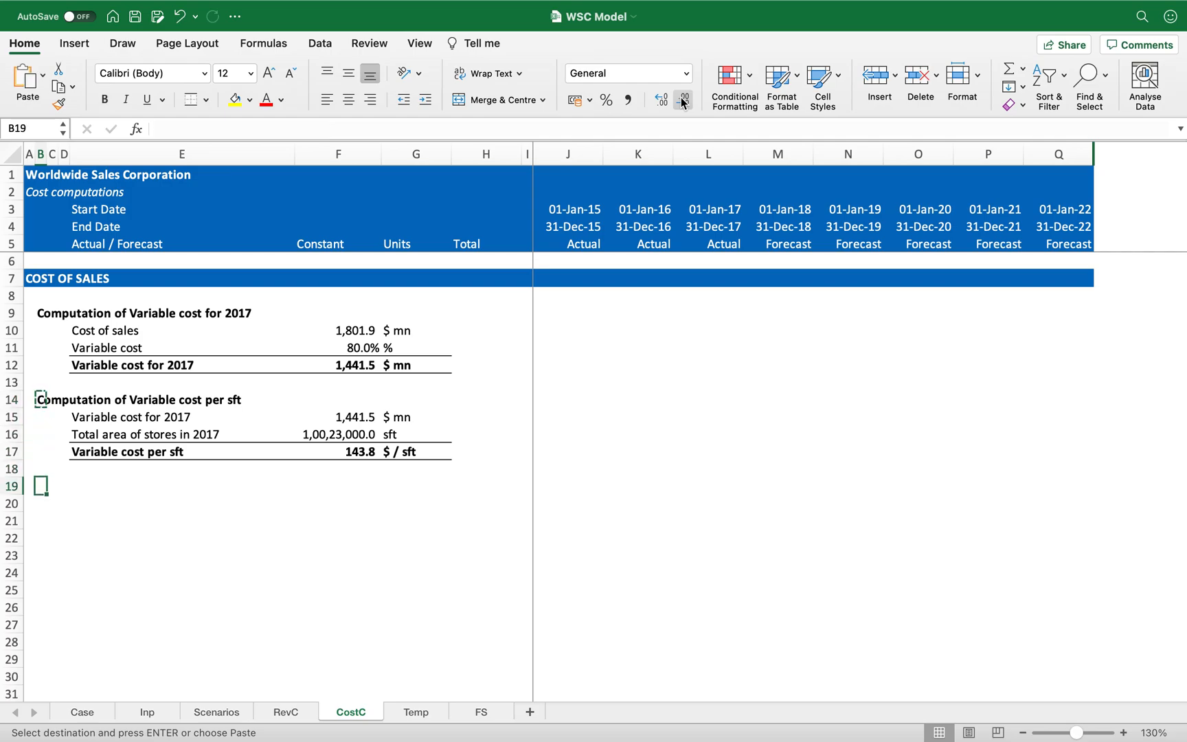
pyautogui.press('Return')
# - Change the heading in B19 to Computation of Variable cost per sft - Forecast
pyautogui.press('F2')
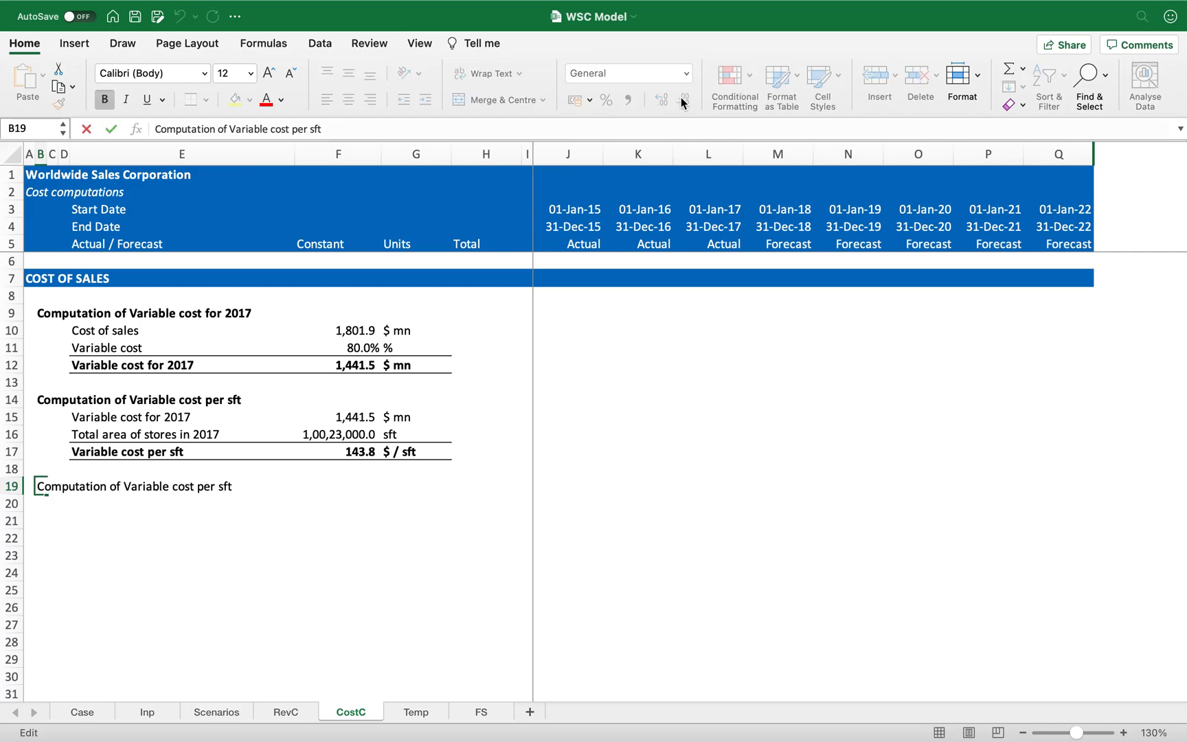
pyautogui.write('- Forecast')
pyautogui.press('Return')
# - Link E20 to the Variable cost per sft label with =E17 and fill the formula across to G20
pyautogui.press('Right')
pyautogui.press('Right')
pyautogui.press('Right')
pyautogui.write('=')
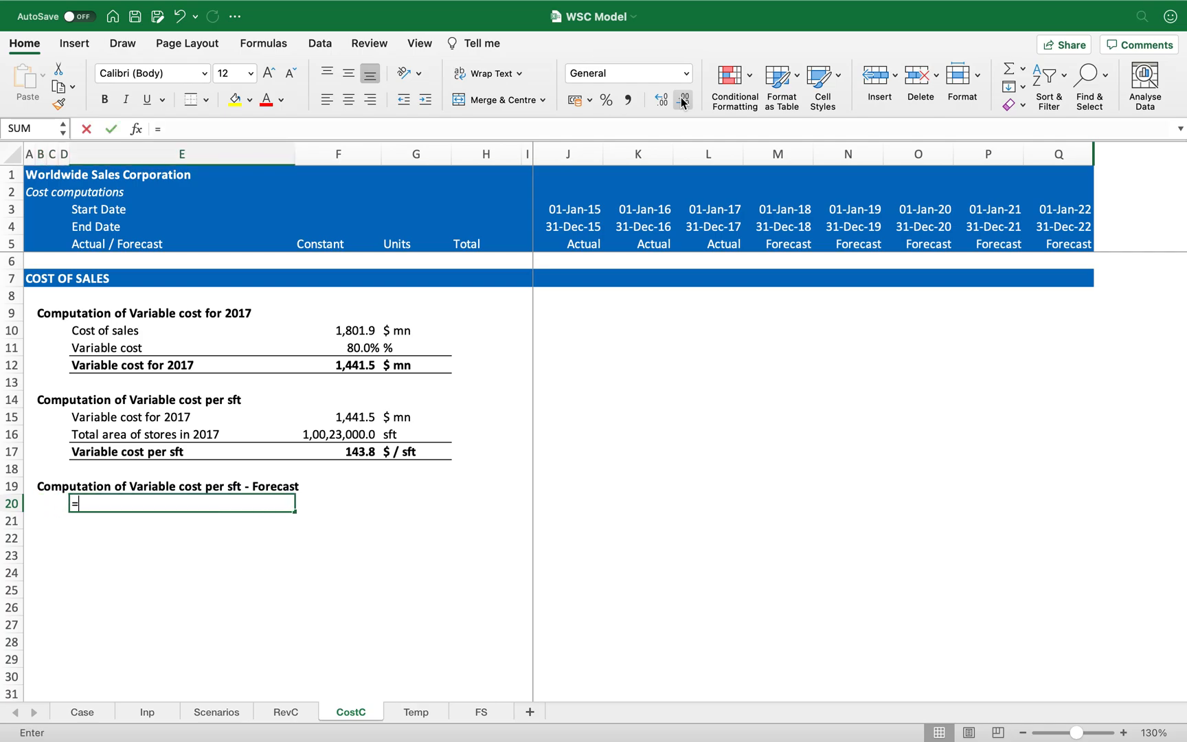
pyautogui.press('Up')
pyautogui.press('Up')
pyautogui.press('Up')
pyautogui.press('Return')
pyautogui.press('Up')
pyautogui.hotkey('ctrl', 'c')
pyautogui.hotkey('shift', 'Right')
pyautogui.hotkey('shift', 'Right')
pyautogui.press('Return')
# - Format F20 in comma style with one decimal place
pyautogui.press('Right')
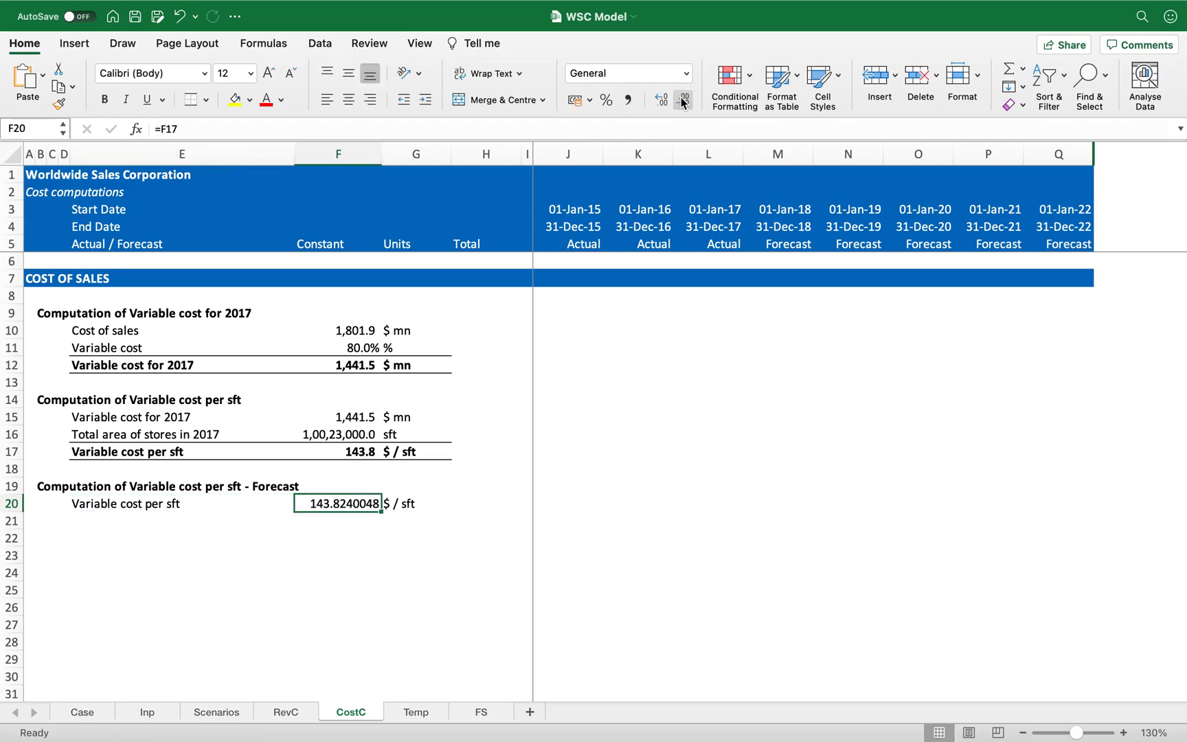
pyautogui.click(683, 99)
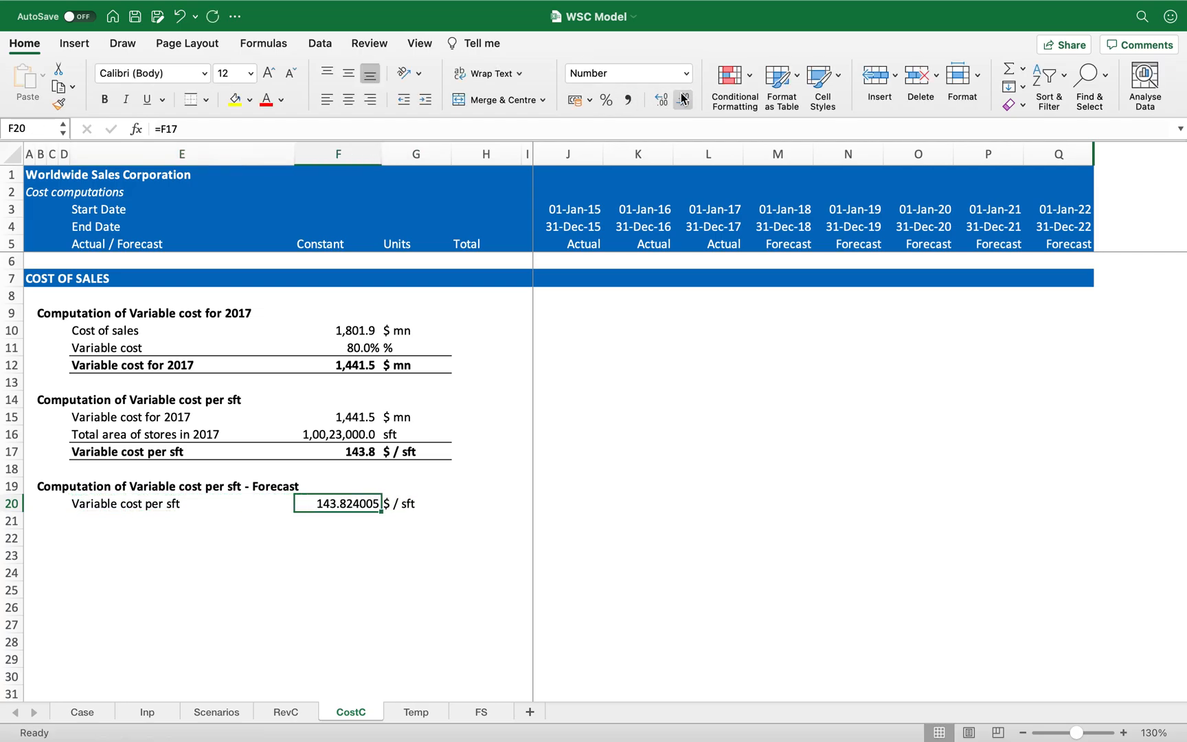
pyautogui.click(629, 100)
pyautogui.click(684, 105)
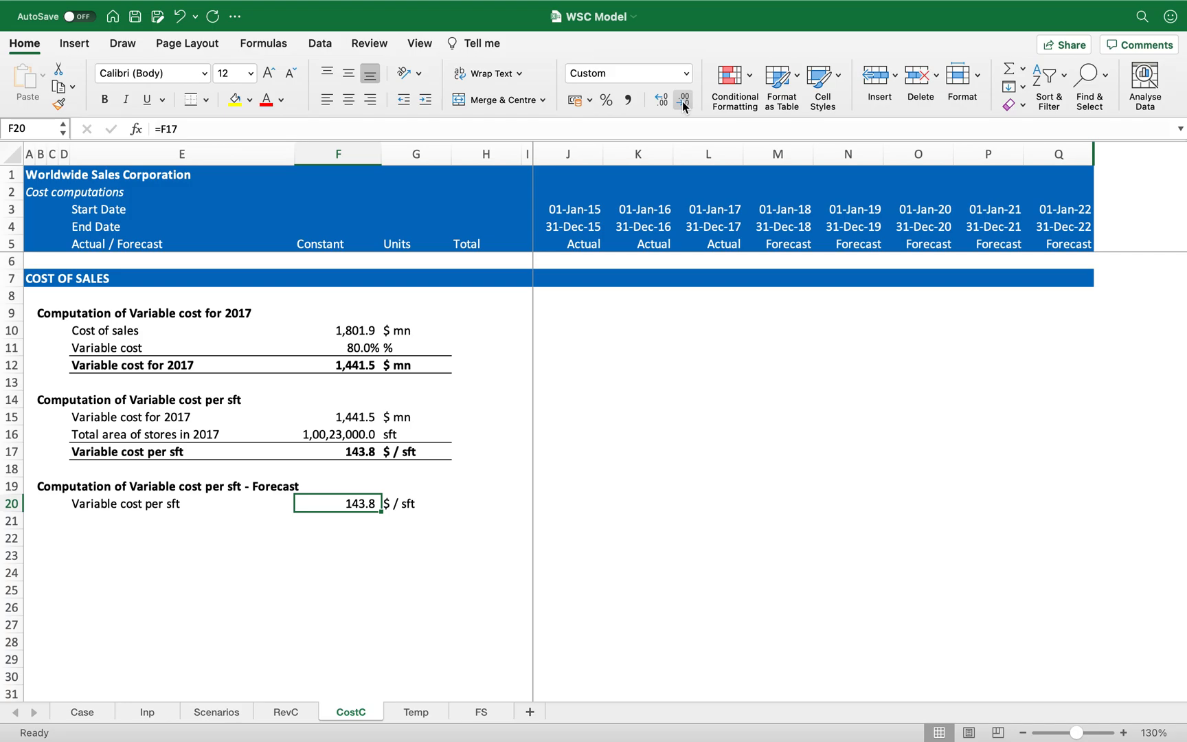
# - Link E21 to the Cost inflation label on the Inp sheet with =Inp!E25 and fill the formula across to Q21
pyautogui.press('Down')
pyautogui.press('Left')
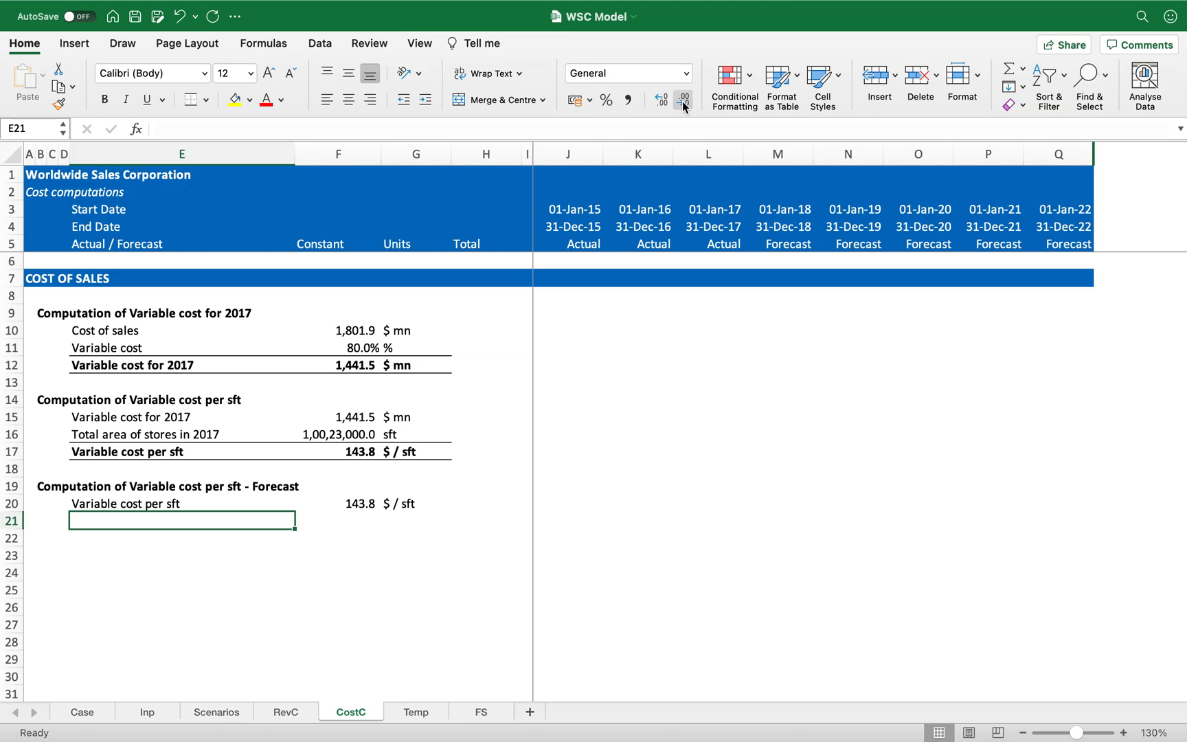
pyautogui.write('=')
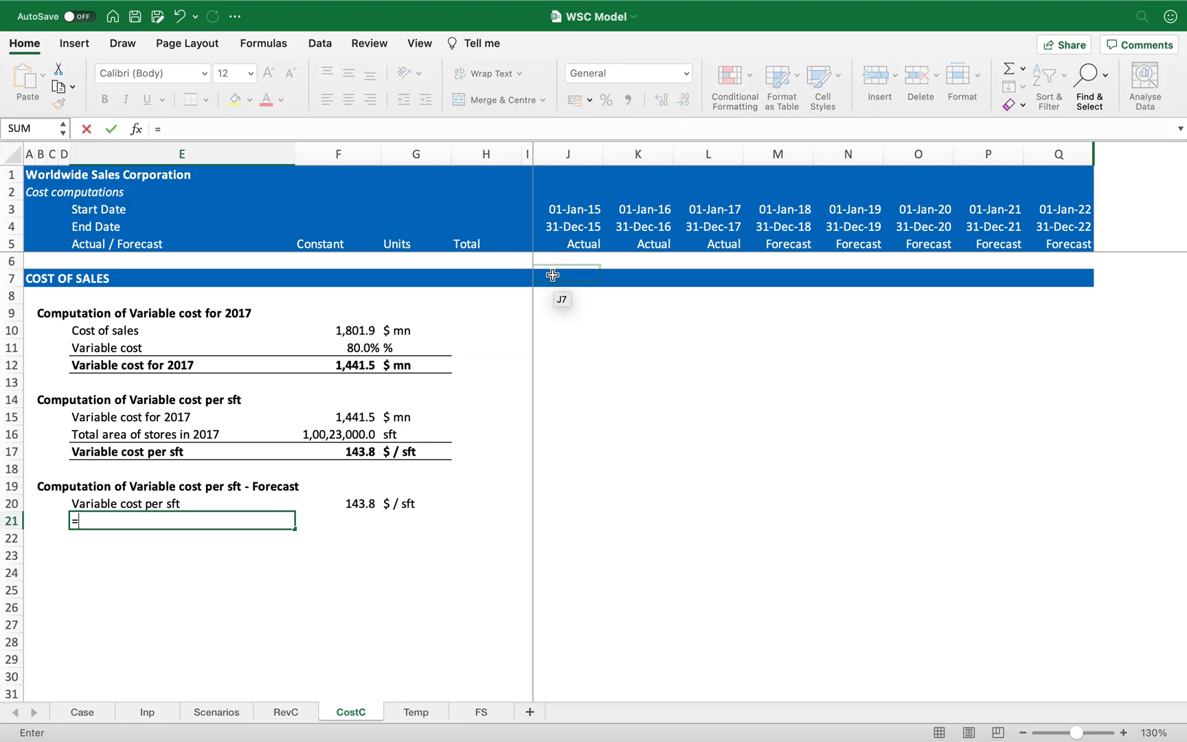
pyautogui.click(148, 712)
pyautogui.click(167, 583)
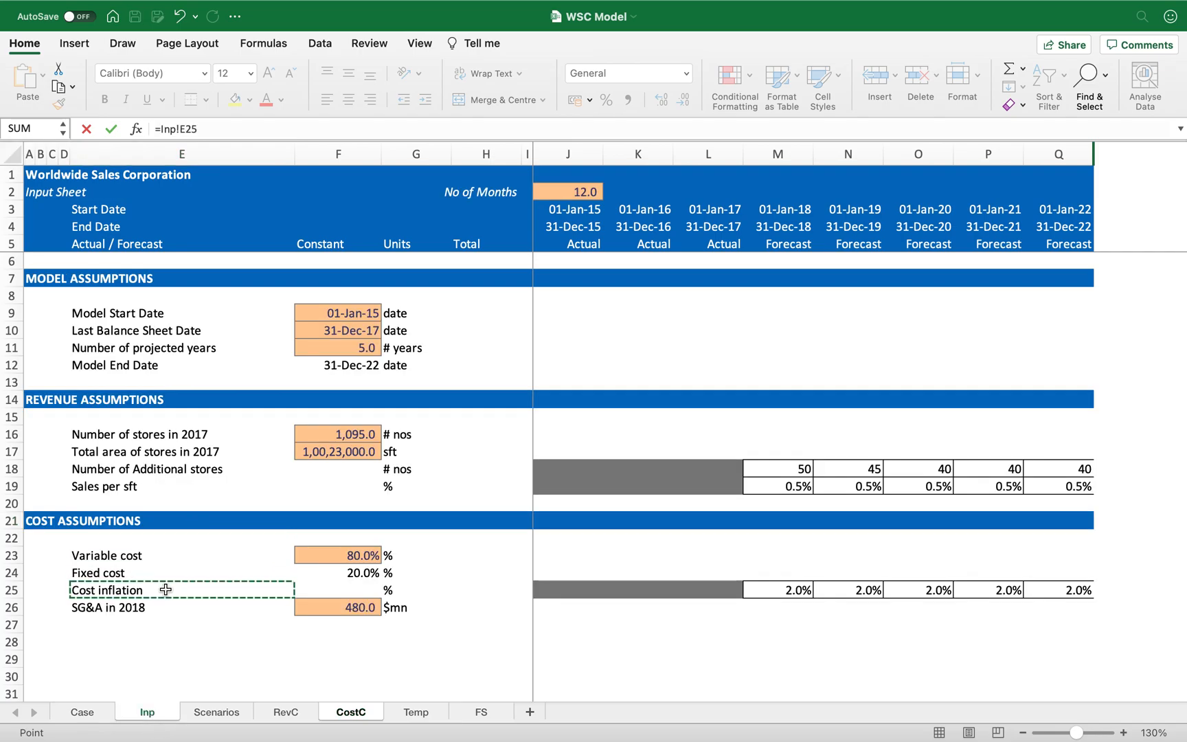
pyautogui.press('Return')
pyautogui.press('Up')
pyautogui.hotkey('ctrl', 'c')
pyautogui.hotkey('ctrl', 'shift', 'Right')
pyautogui.press('Return')
pyautogui.press('Right')
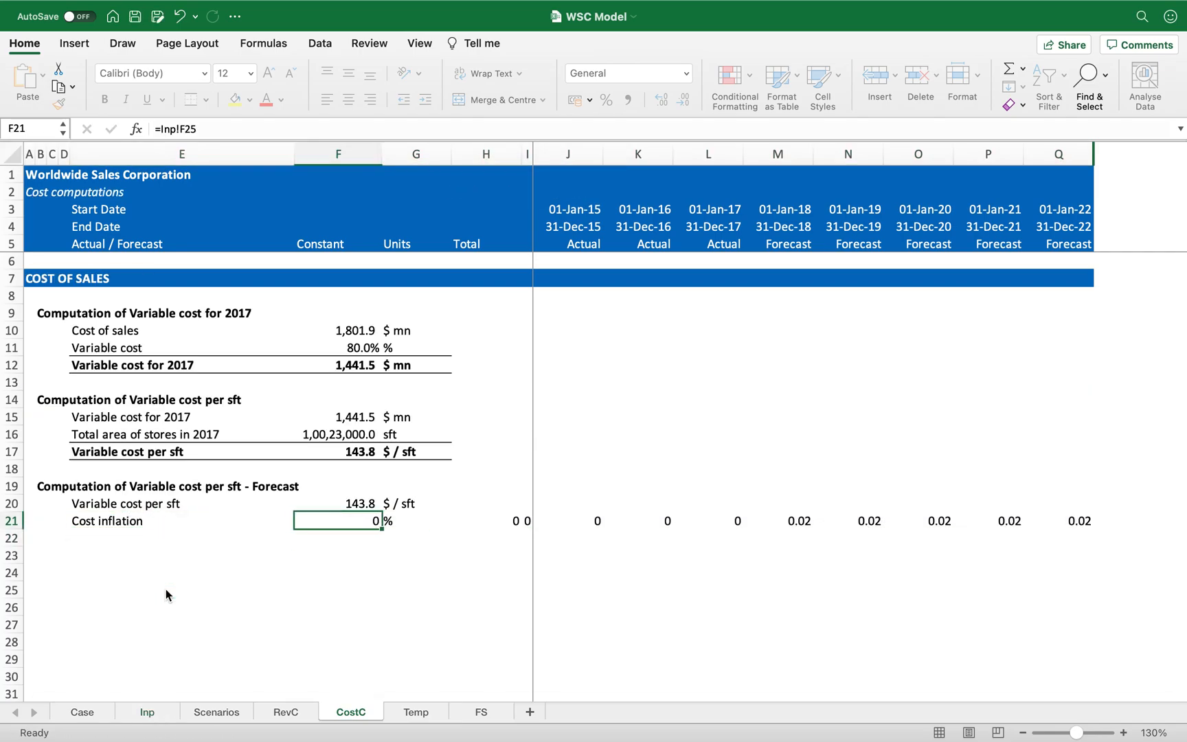
# - Clear the unneeded Cost inflation links in F21, H21:I21 and J21:L21
pyautogui.press('Delete')
pyautogui.press('Right')
pyautogui.press('Right')
pyautogui.hotkey('shift', 'Right')
pyautogui.press('Delete')
pyautogui.press('Right')
pyautogui.press('Right')
pyautogui.hotkey('shift', 'Right')
pyautogui.hotkey('shift', 'Right')
pyautogui.press('Delete')
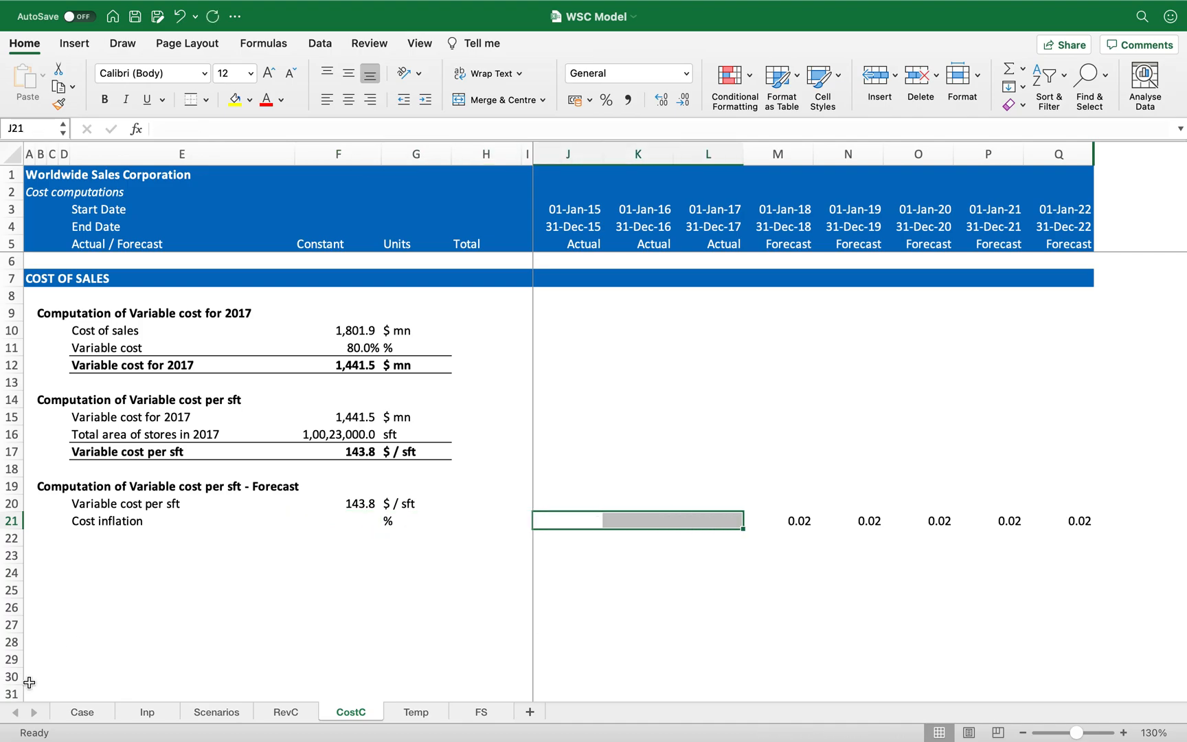
# - Copy the grey shaded cells J25:L25 from the Inp sheet to J21:L21 on the CostC sheet
pyautogui.click(149, 711)
pyautogui.press('Right')
pyautogui.press('Right')
pyautogui.press('Right')
pyautogui.press('Up')
pyautogui.press('Right')
pyautogui.press('Right')
pyautogui.hotkey('shift', 'Right')
pyautogui.hotkey('shift', 'Right')
pyautogui.press('super+c')
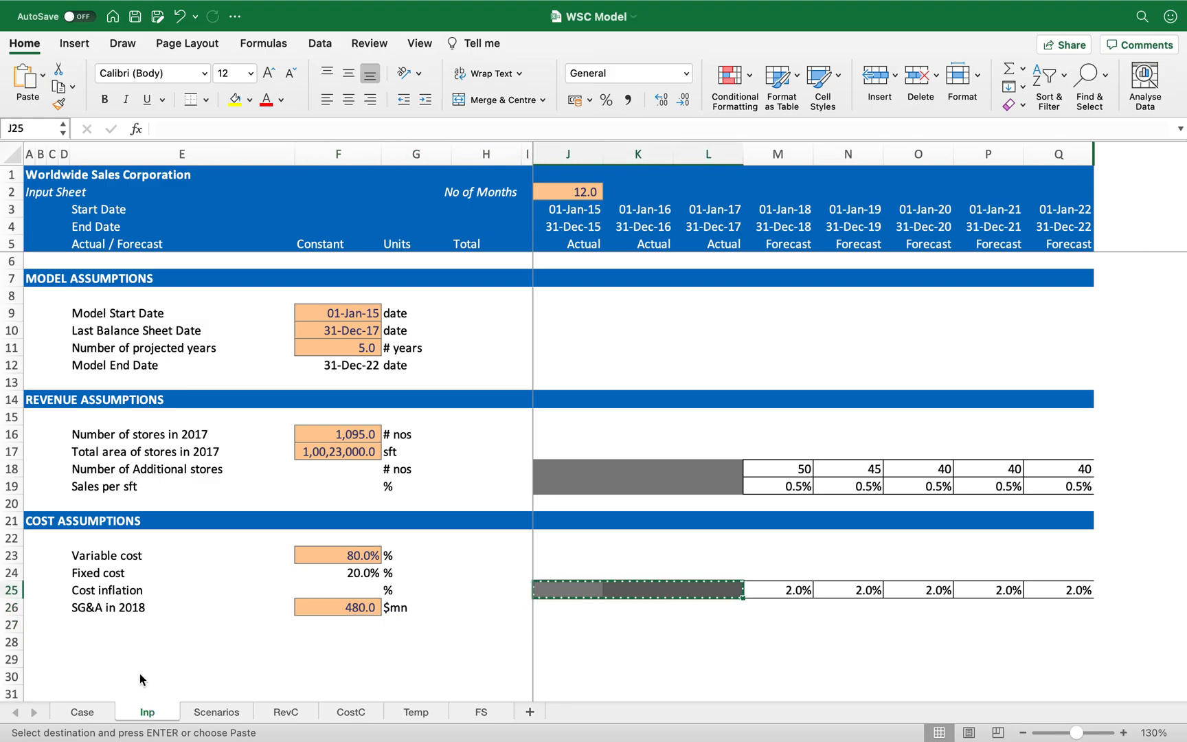
pyautogui.click(350, 712)
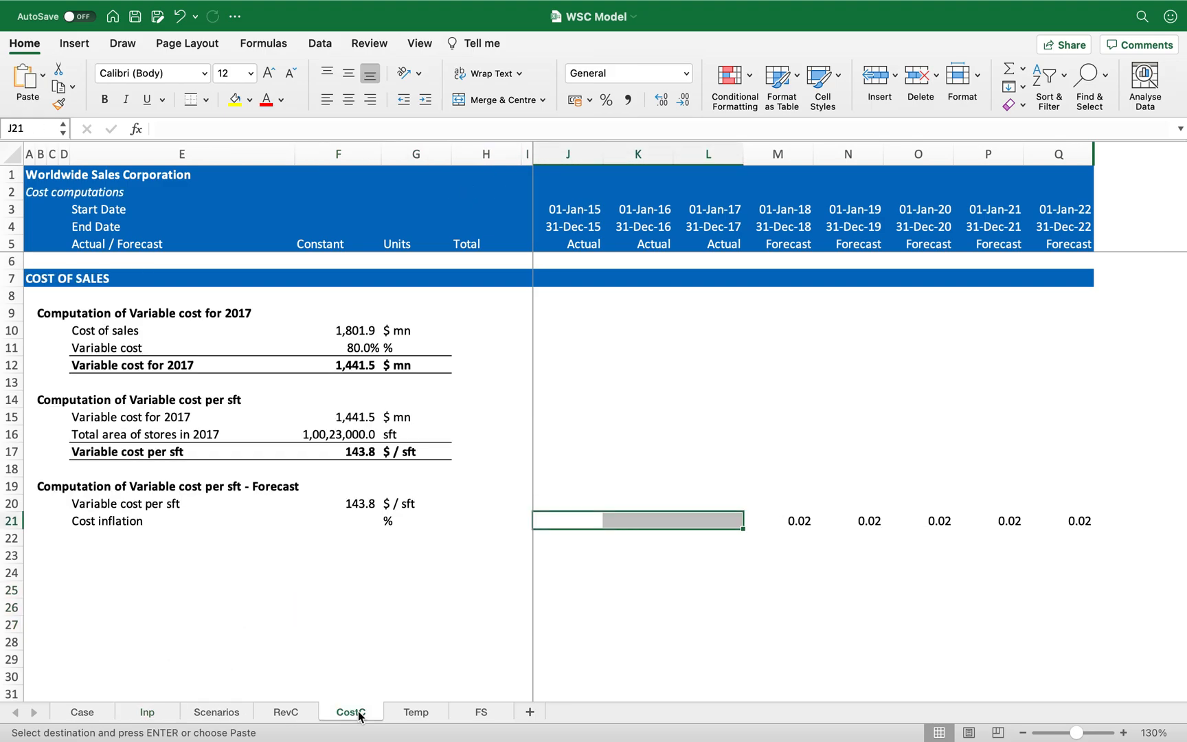
pyautogui.press('Return')
# - Format the Cost inflation values in M21:Q21 as percentages with one decimal place
pyautogui.press('Left')
pyautogui.press('Left')
pyautogui.press('Left')
pyautogui.press('Left')
pyautogui.press('Right')
pyautogui.press('Right')
pyautogui.press('Right')
pyautogui.press('Right')
pyautogui.press('Right')
pyautogui.press('Right')
pyautogui.press('Right')
pyautogui.hotkey('ctrl', 'shift', 'Right')
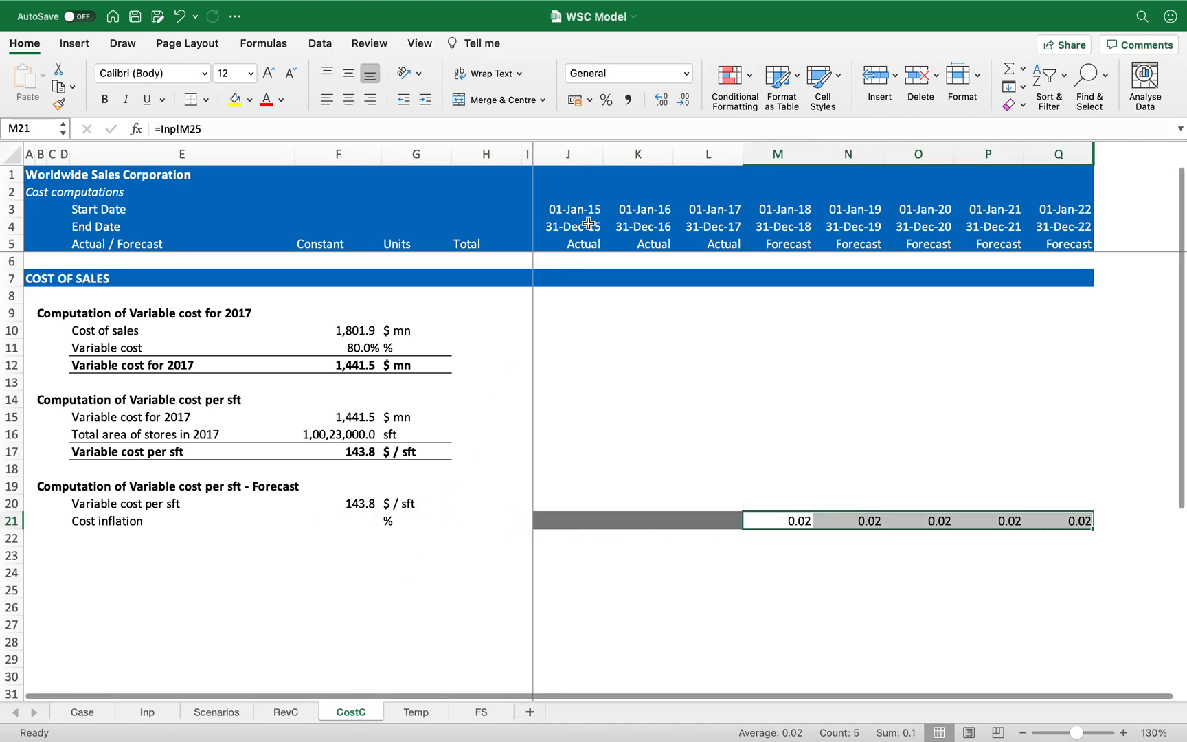
pyautogui.click(608, 101)
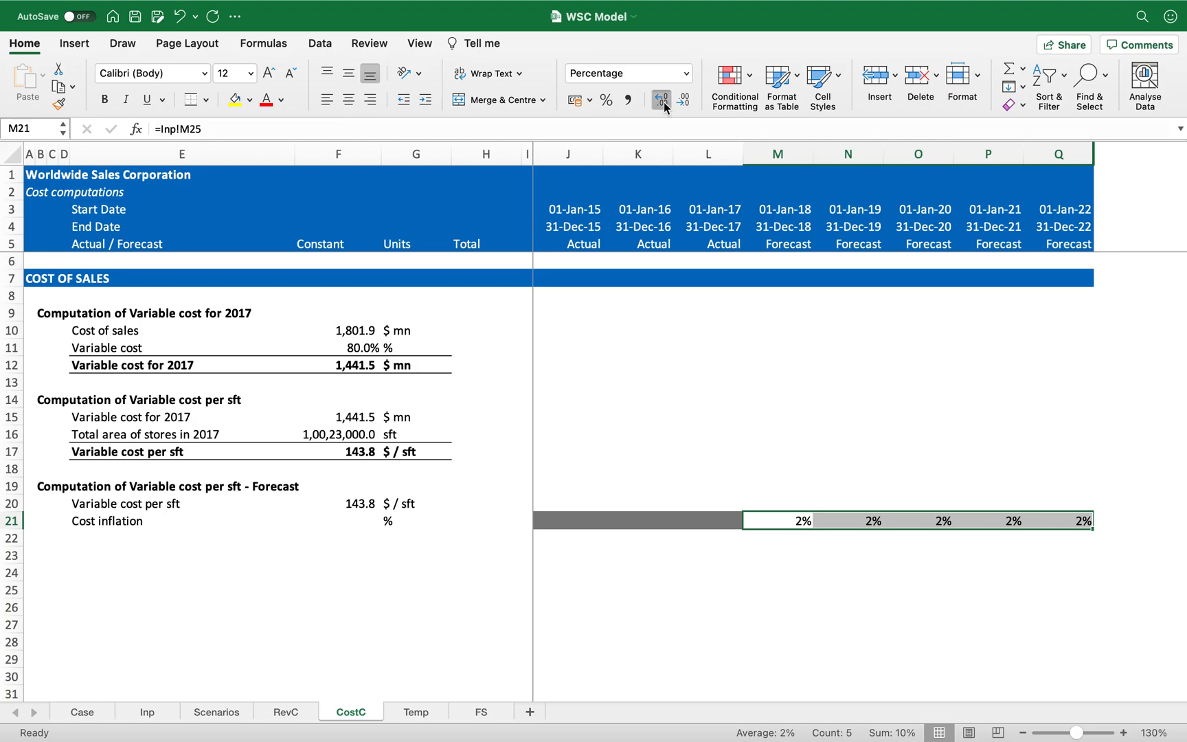
pyautogui.click(662, 101)
# - Make row 22 bold and add top and bottom borders to E22:Q22
pyautogui.press('Left')
pyautogui.press('Left')
pyautogui.press('Left')
pyautogui.press('Left')
pyautogui.press('Left')
pyautogui.press('Left')
pyautogui.press('Left')
pyautogui.press('Left')
pyautogui.press('Left')
pyautogui.press('Down')
pyautogui.press('Right')
pyautogui.press('Right')
pyautogui.hotkey('shift', 'space')
pyautogui.press('super+b')
pyautogui.hotkey('shift', 'BackSpace')
pyautogui.hotkey('ctrl', 'shift', 'Right')
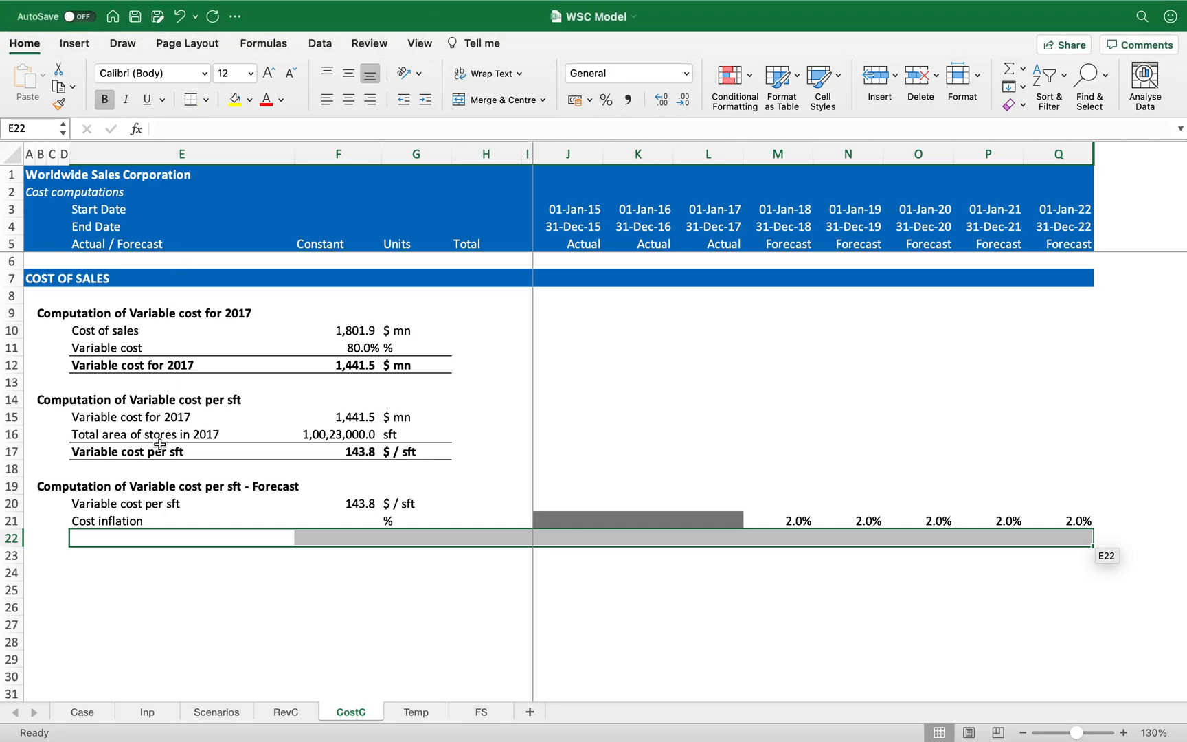
pyautogui.press('Down')
pyautogui.press('Up')
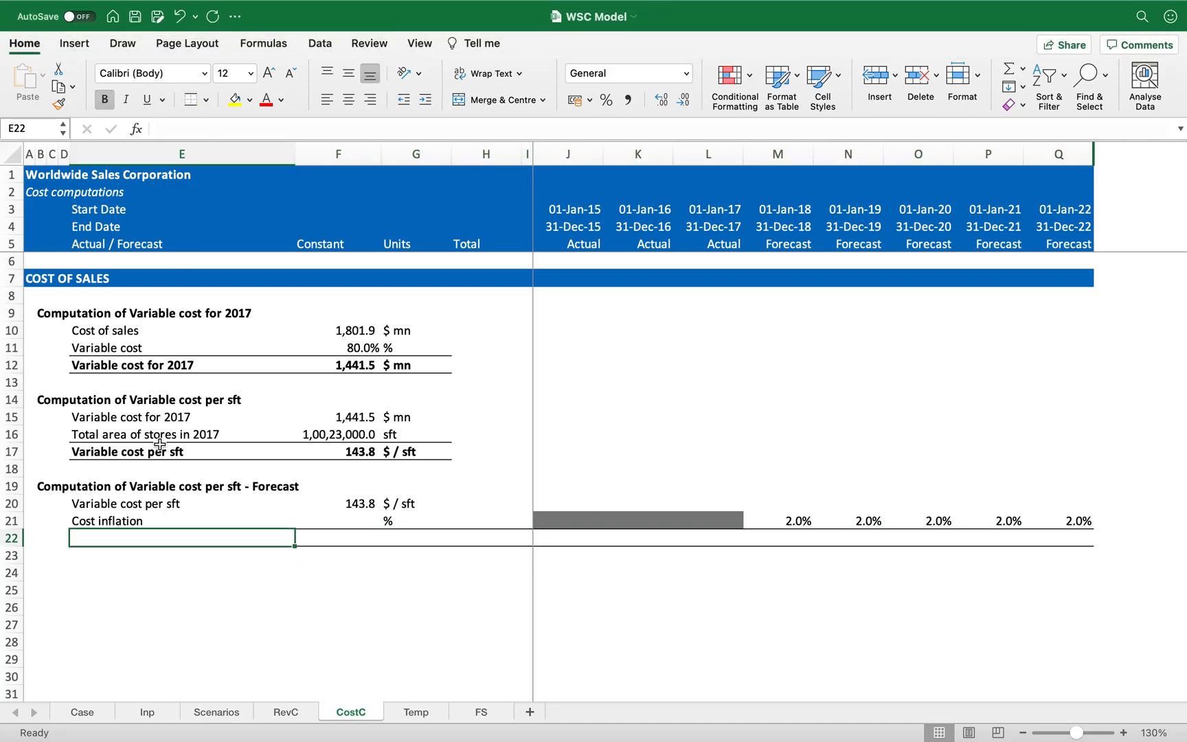
# - Label E22 as Variable cost per sft - Forecast and enter the unit $ / sft in G22
pyautogui.write('Variable cost ')
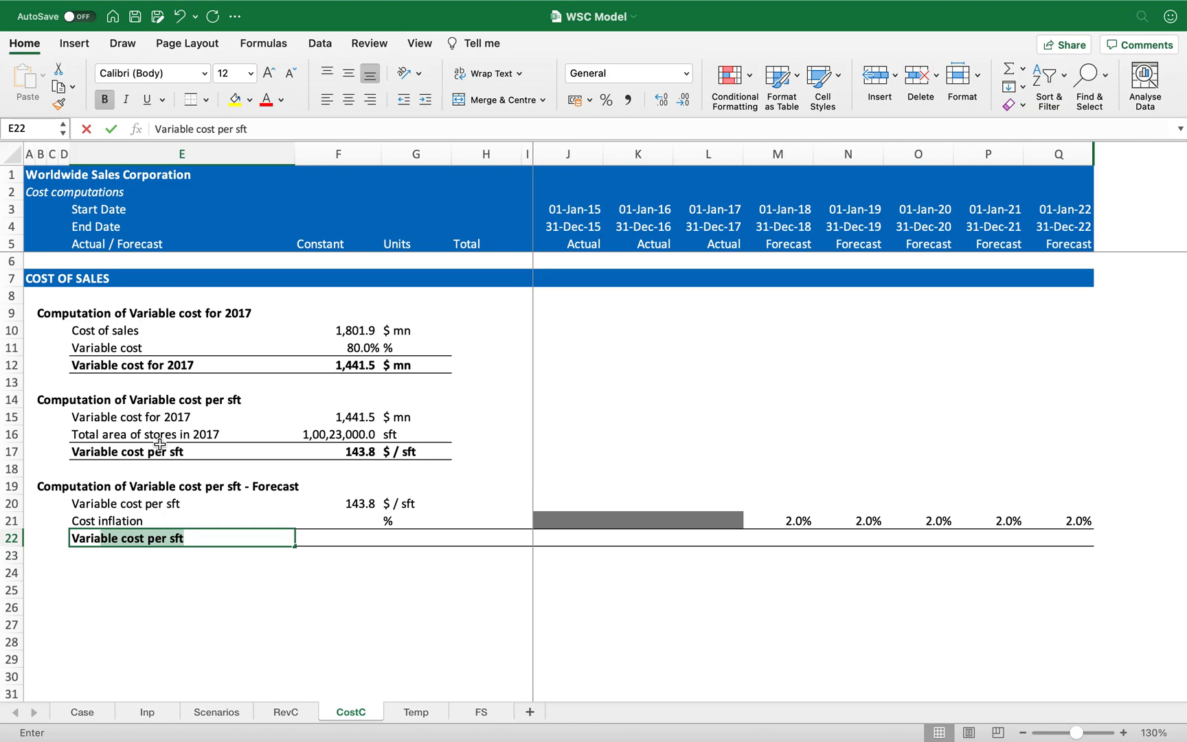
pyautogui.write('per sft')
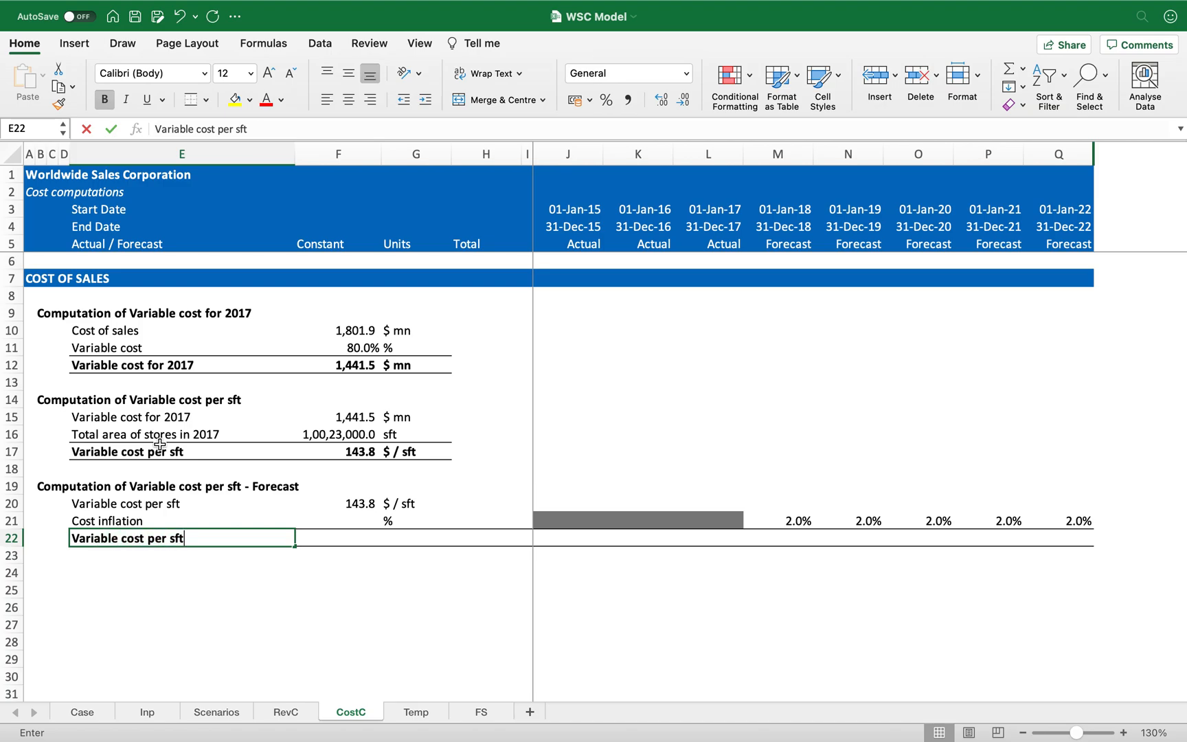
pyautogui.write(' - Forecast')
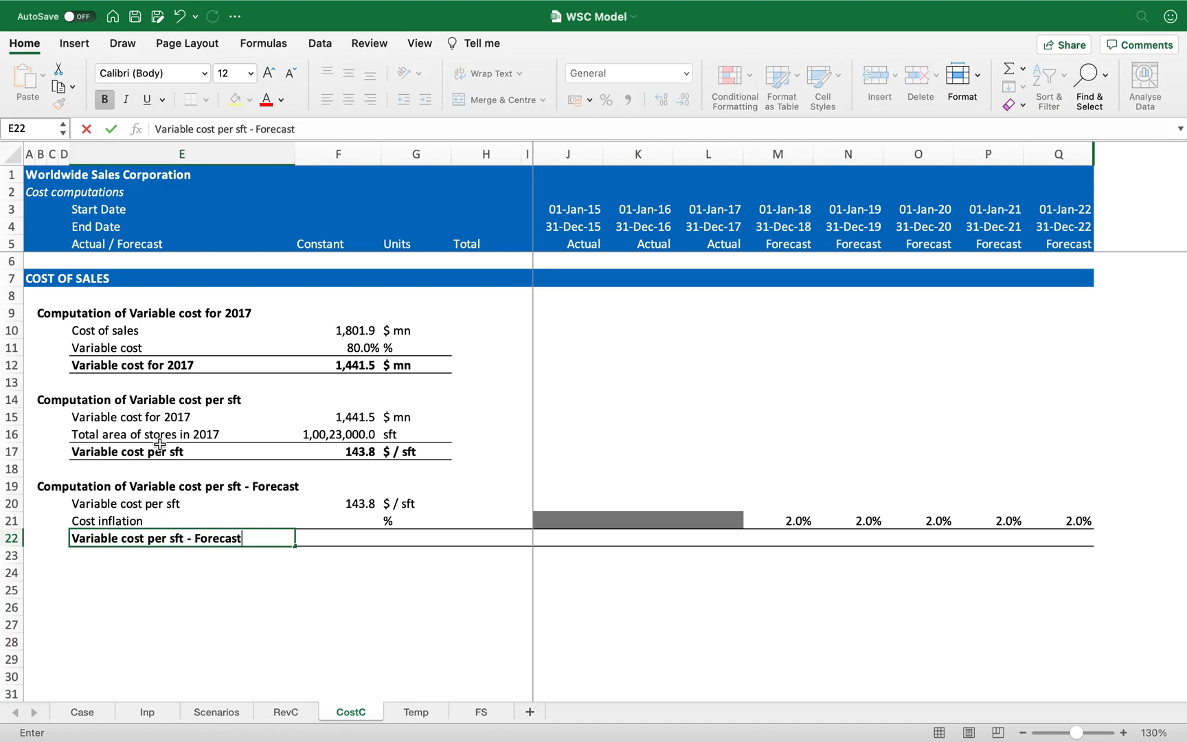
pyautogui.press('Return')
pyautogui.press('Up')
pyautogui.press('Right')
pyautogui.press('Right')
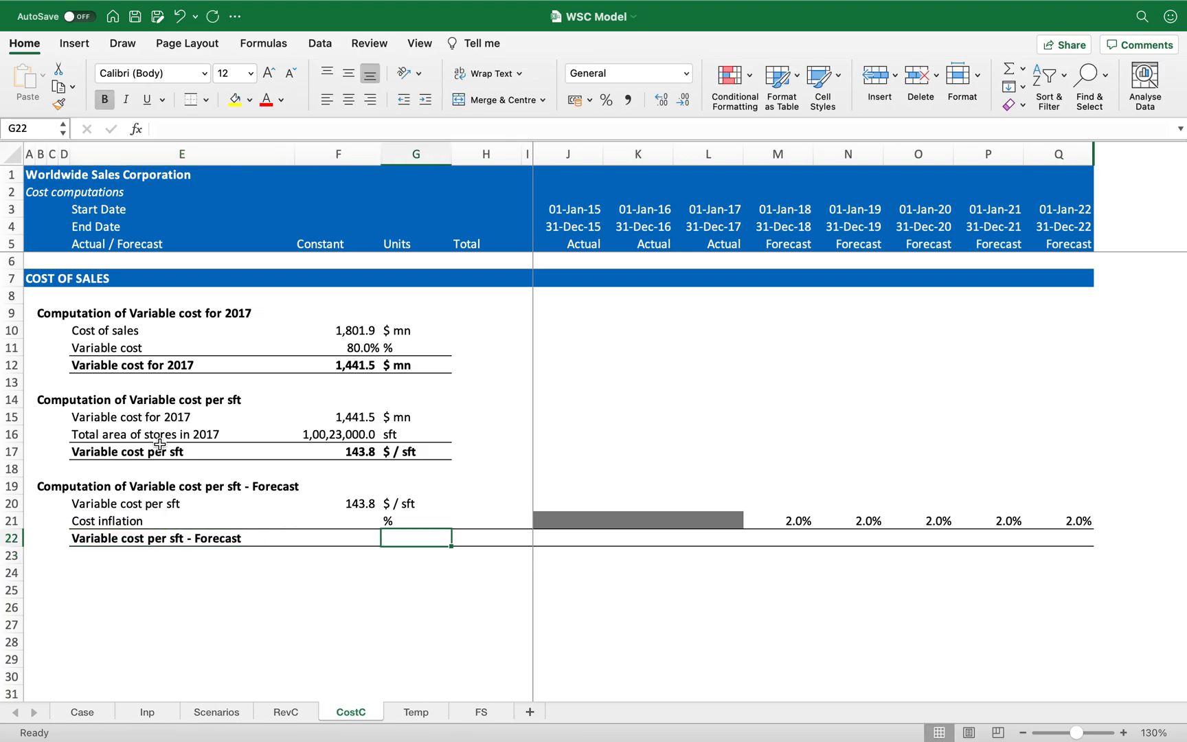
pyautogui.write('$ / sft')
pyautogui.press('Return')
# - Start the forecast formula in J22 with =IF(YEAR(J4)=2017,$F20, so that 2017 takes the base variable cost per sft
pyautogui.press('Up')
pyautogui.press('Right')
pyautogui.press('Right')
pyautogui.press('Right')
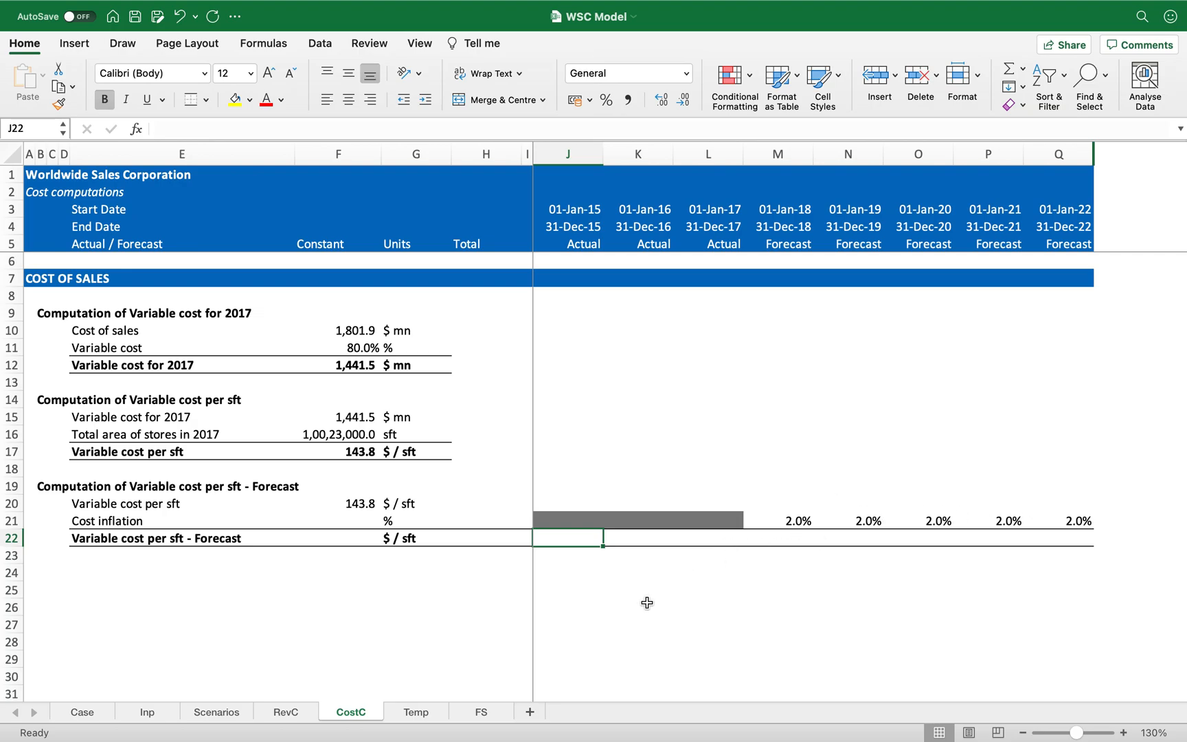
pyautogui.write('=if')
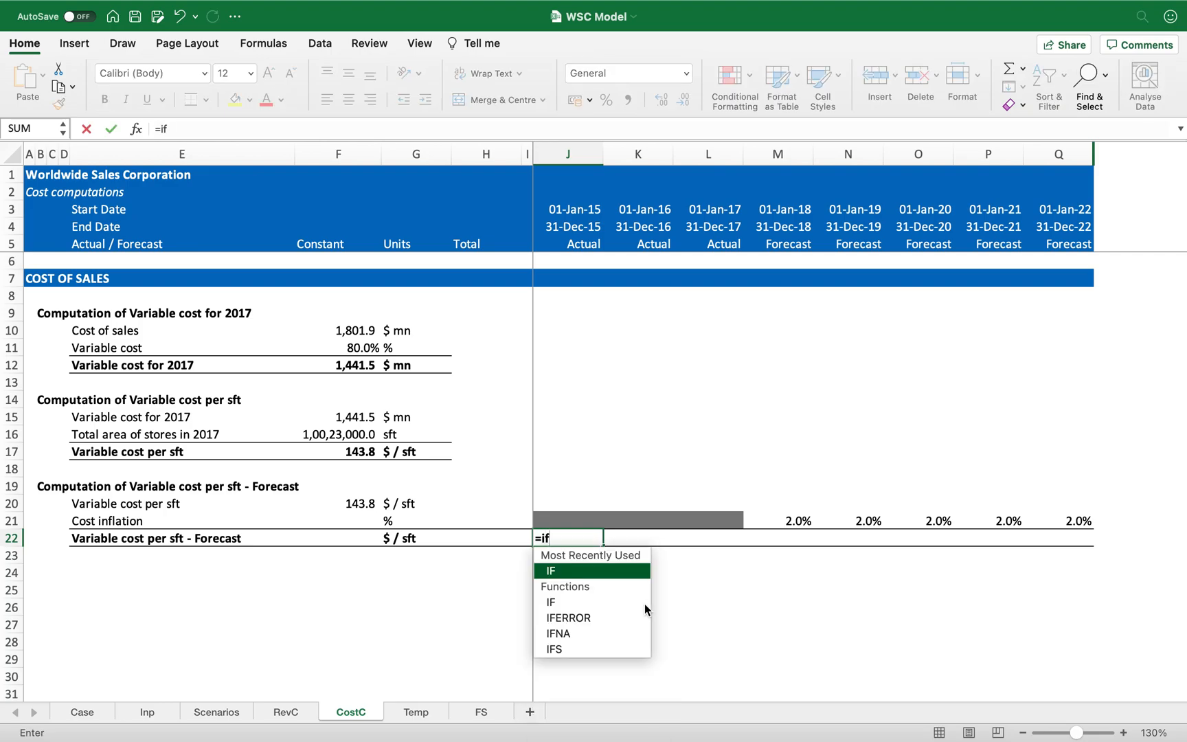
pyautogui.press('Tab')
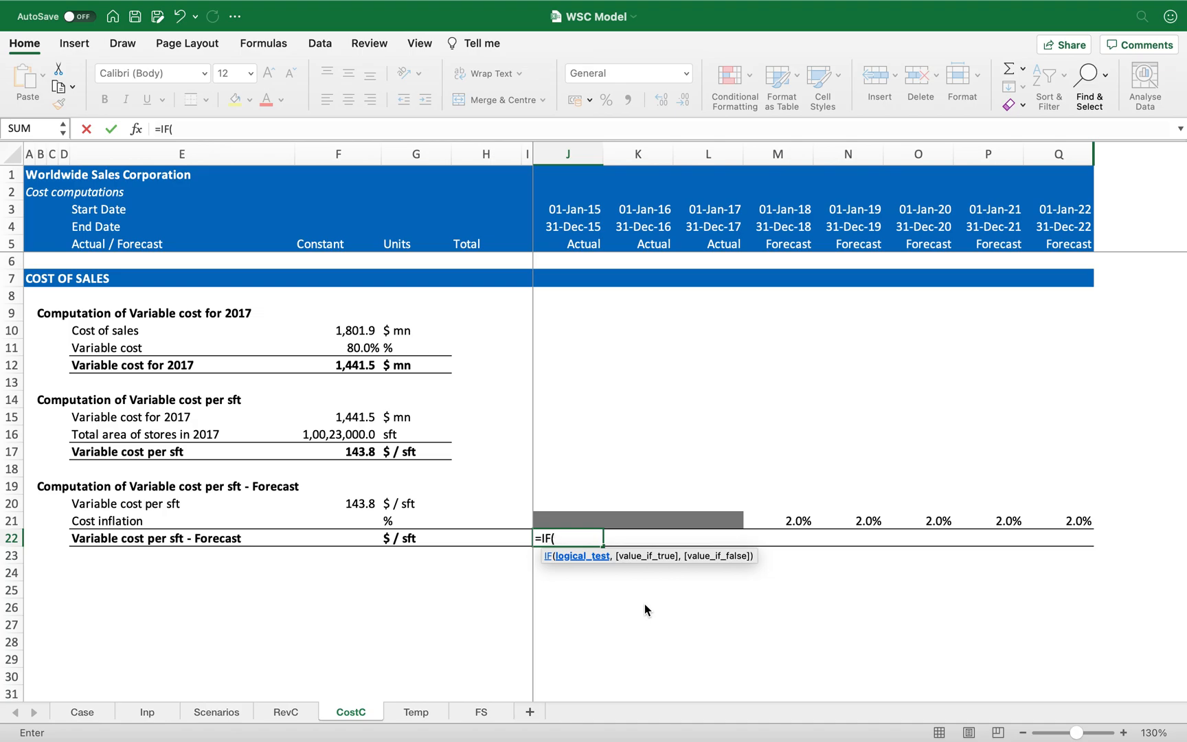
pyautogui.write('ye')
pyautogui.press('Tab')
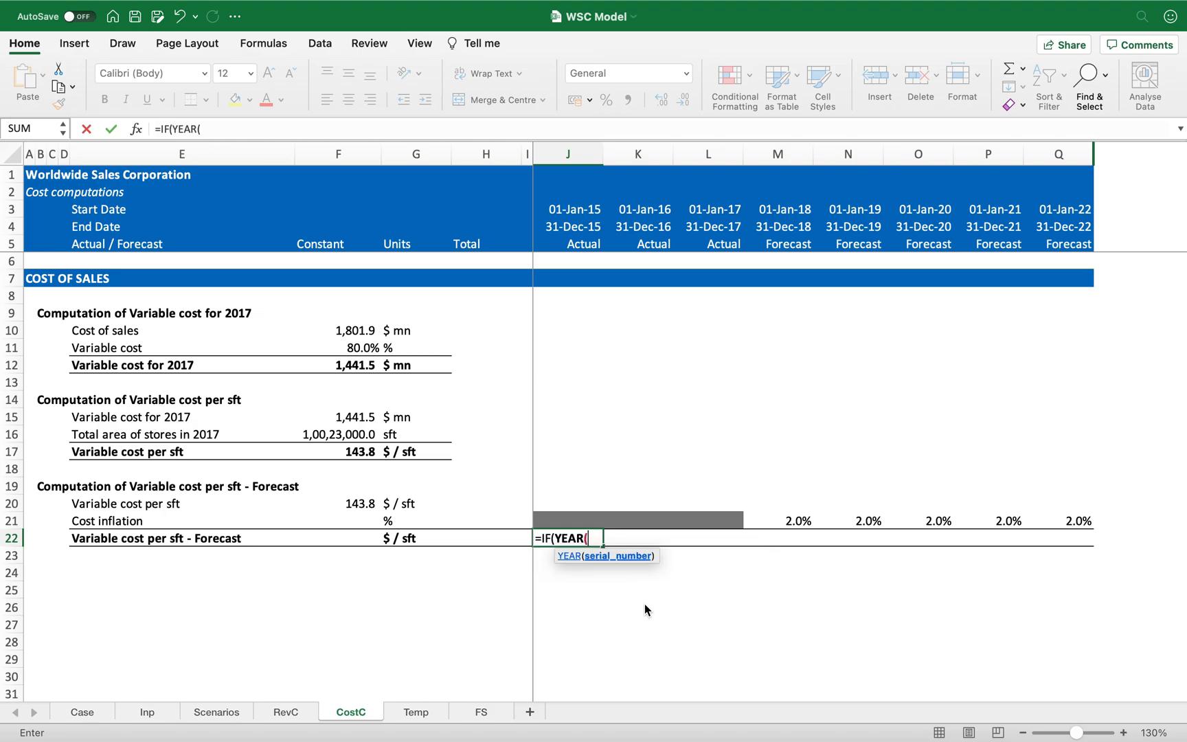
pyautogui.click(588, 233)
pyautogui.write(')=2017,')
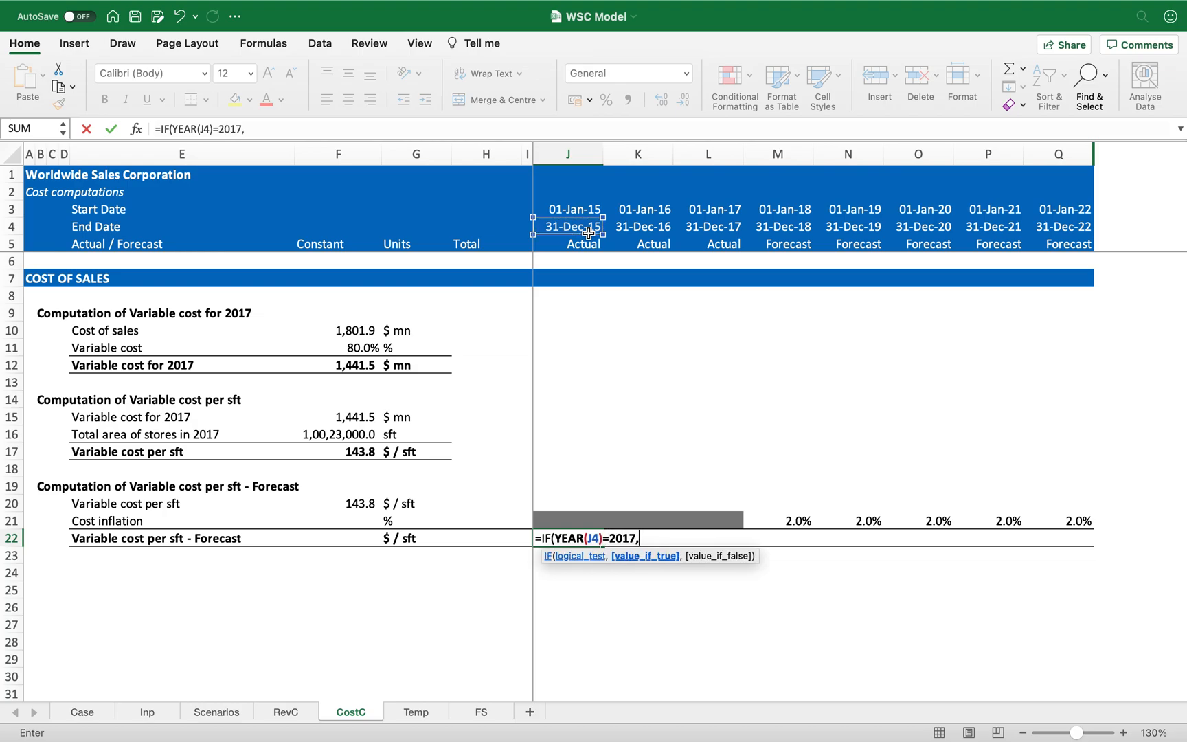
pyautogui.click(358, 502)
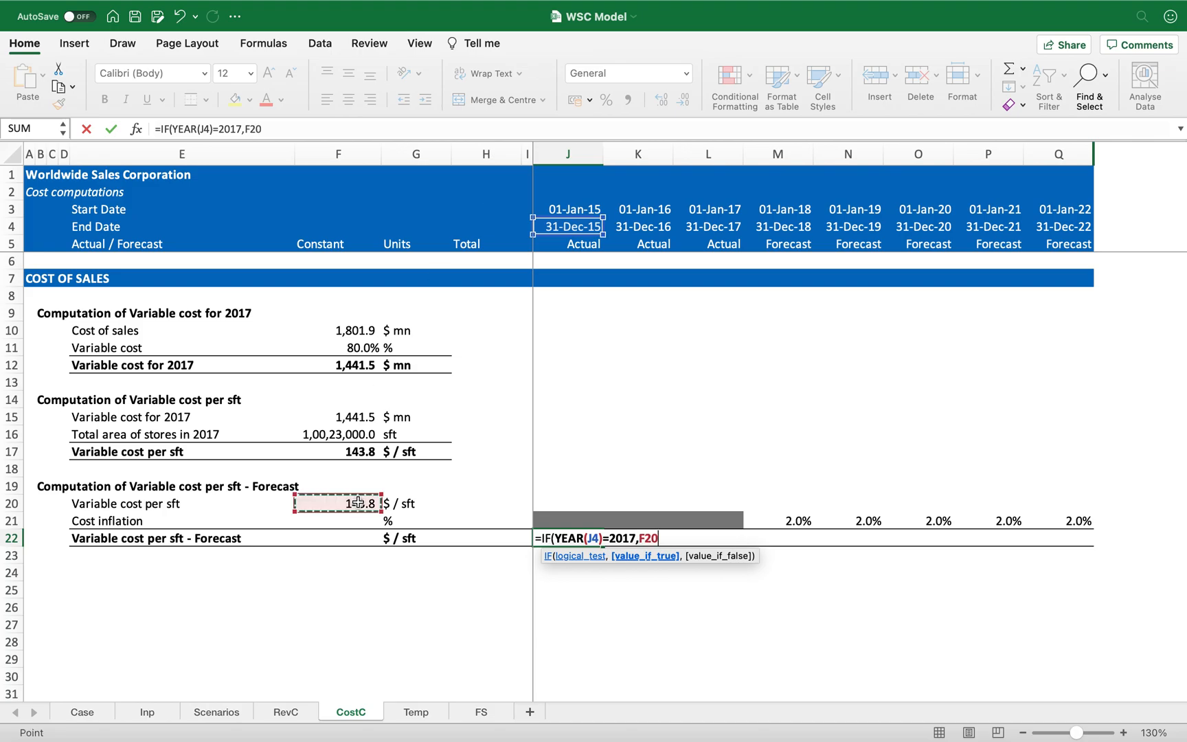
pyautogui.press('F4')
pyautogui.press('F4')
pyautogui.press('F4')
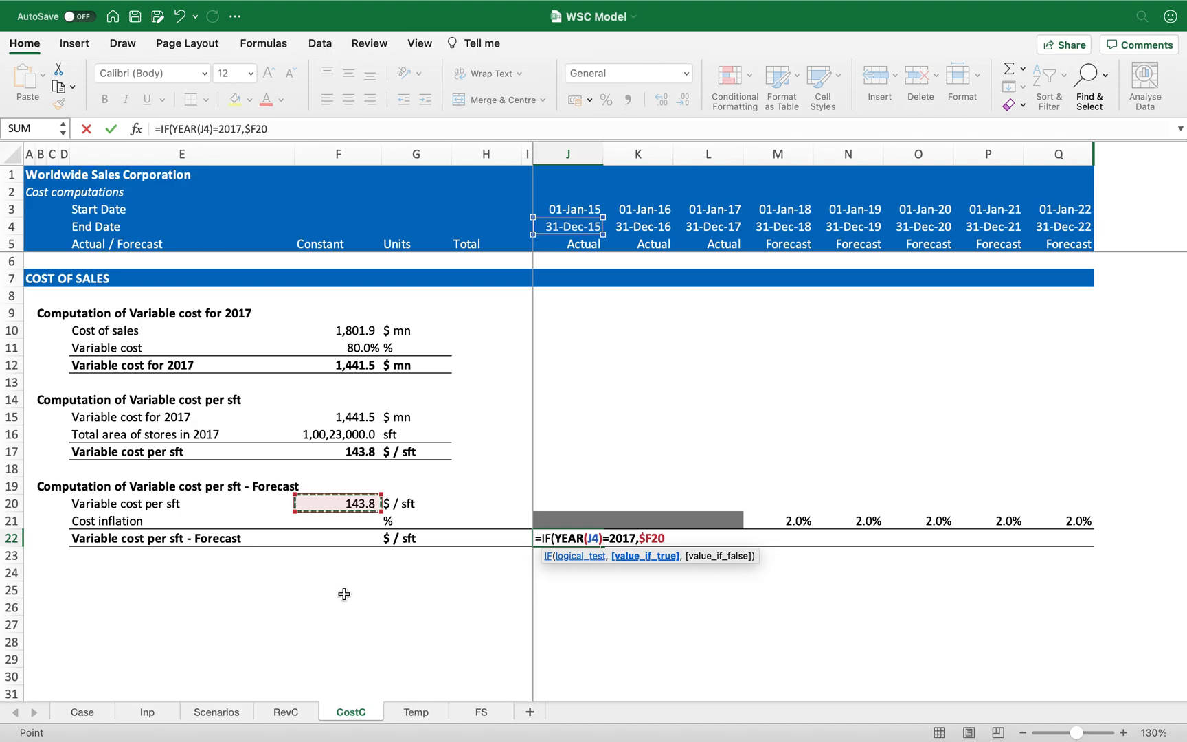
pyautogui.write(',')
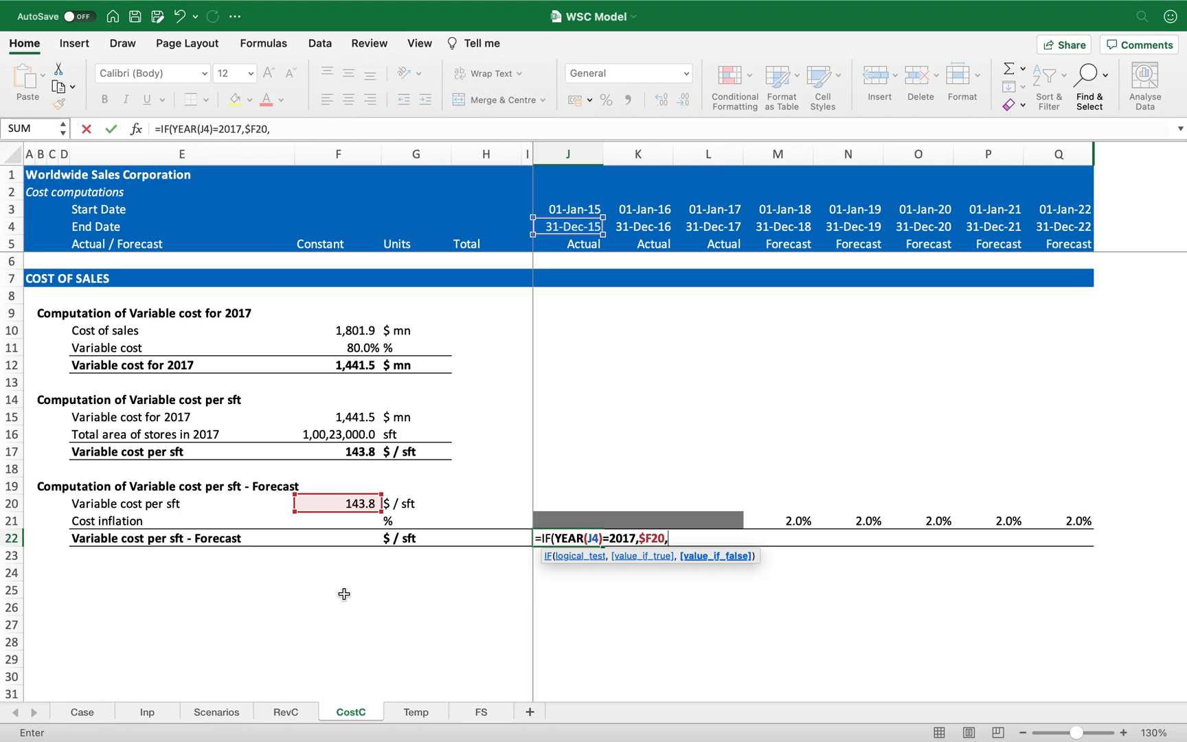
# - Complete the J22 formula with the nested condition IF(YEAR(J4)>2017,I22*(1+J21),0))
pyautogui.write('IF(')
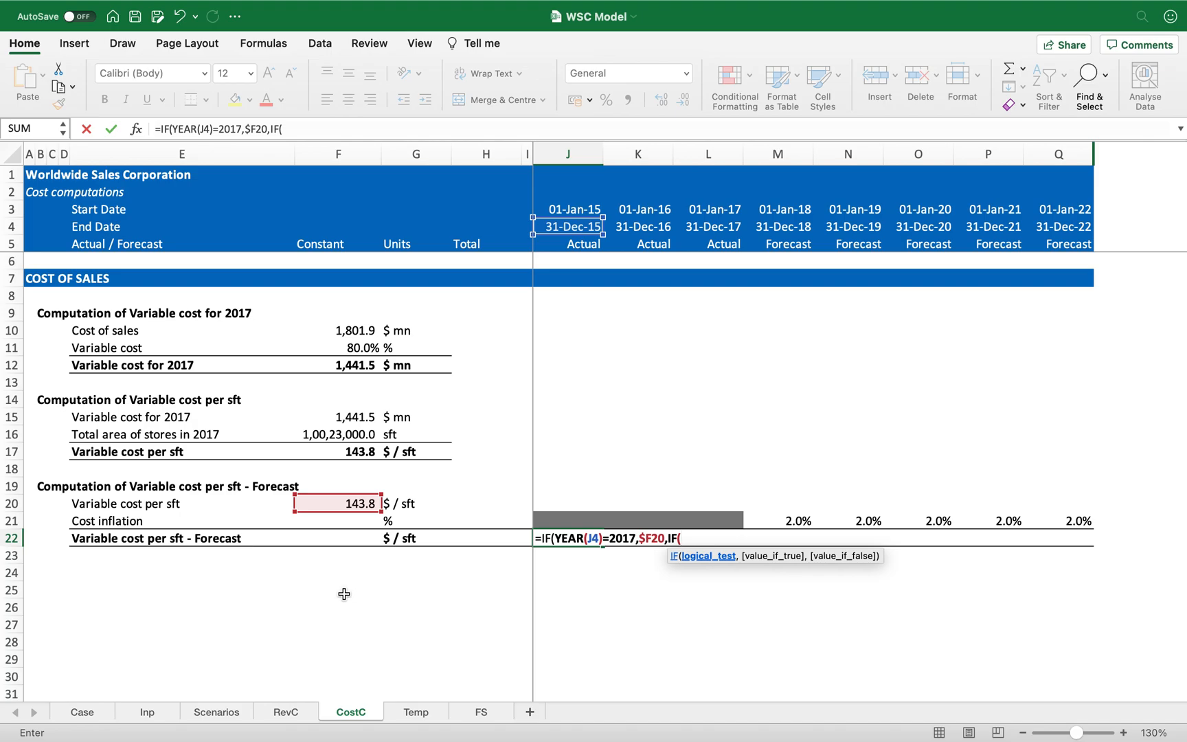
pyautogui.write('year(')
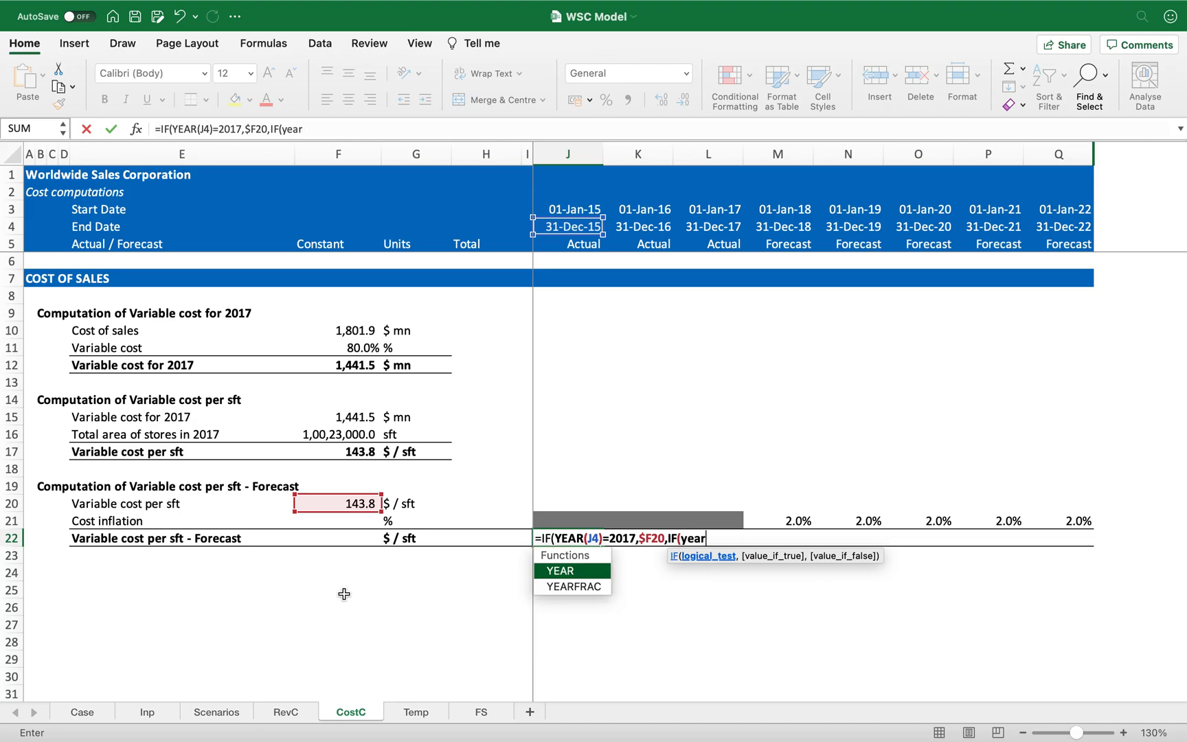
pyautogui.click(579, 226)
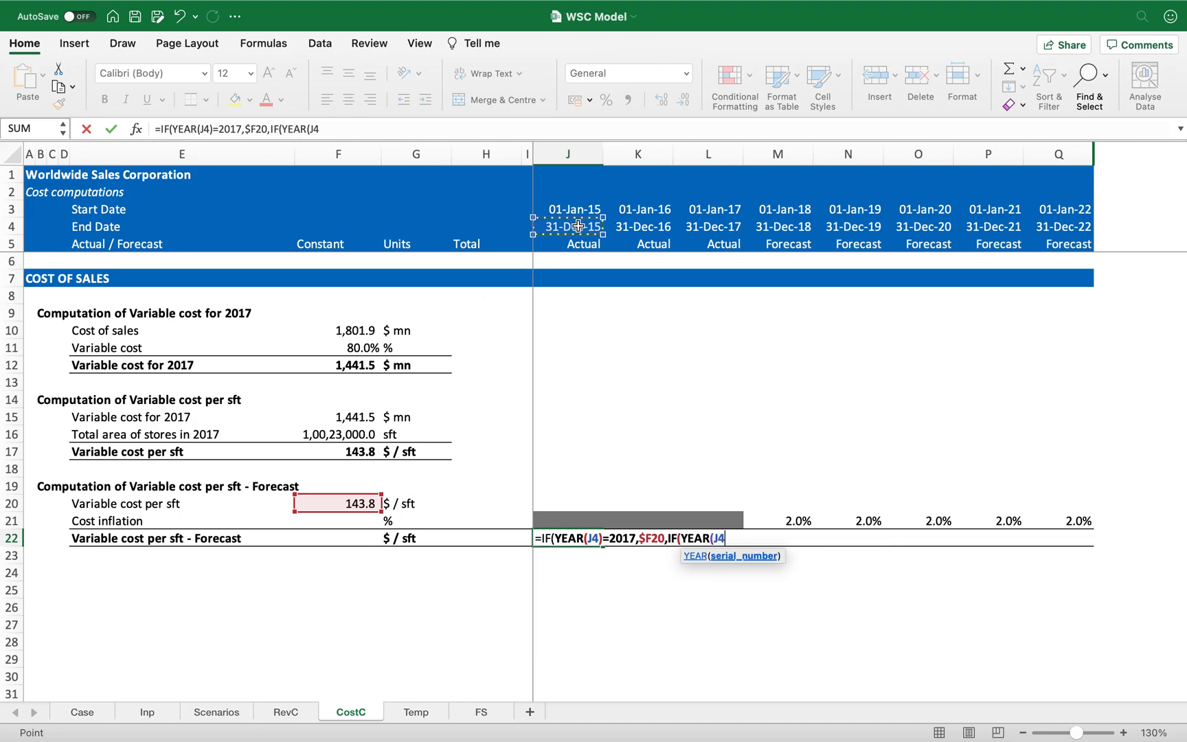
pyautogui.write(')>2017,')
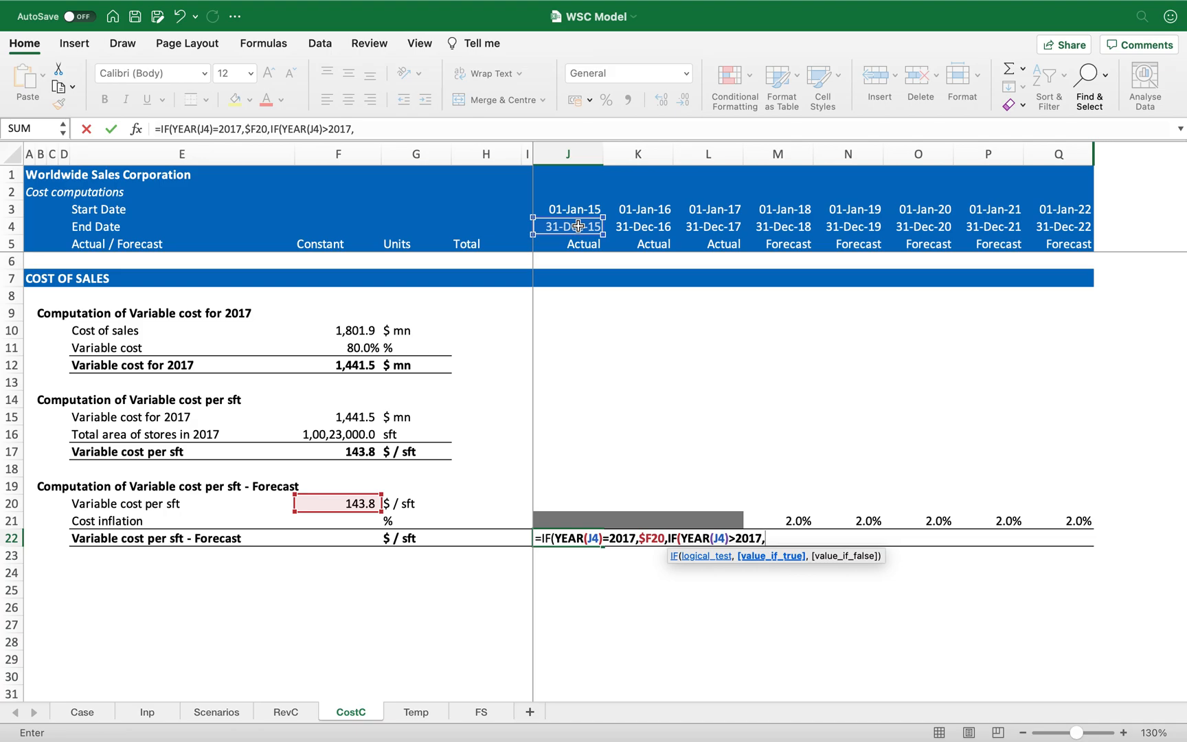
pyautogui.click(526, 537)
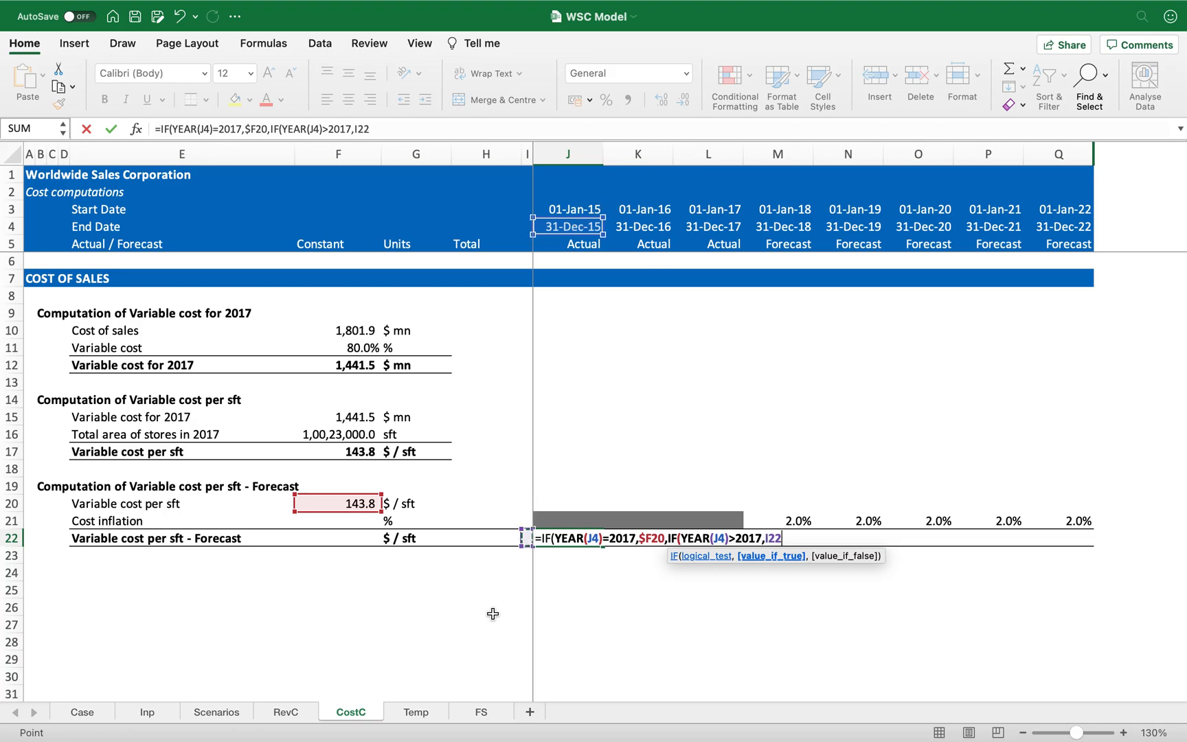
pyautogui.write('*(1+')
pyautogui.press('Up')
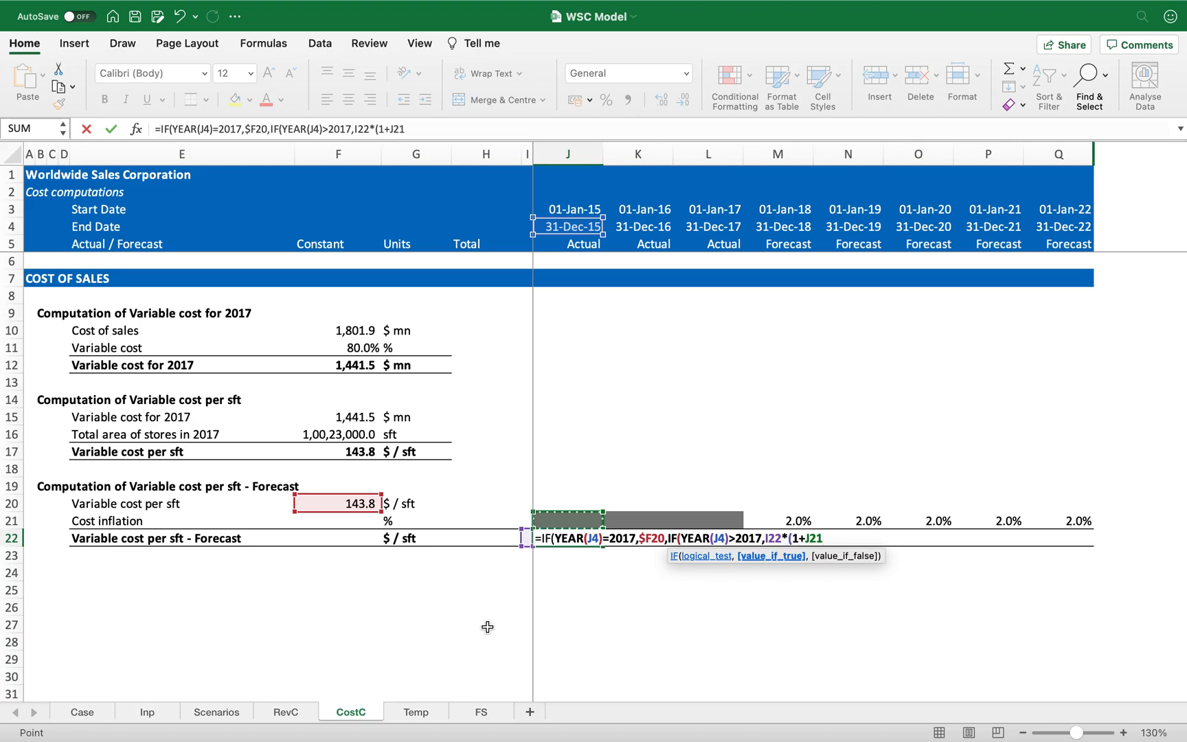
pyautogui.write('),')
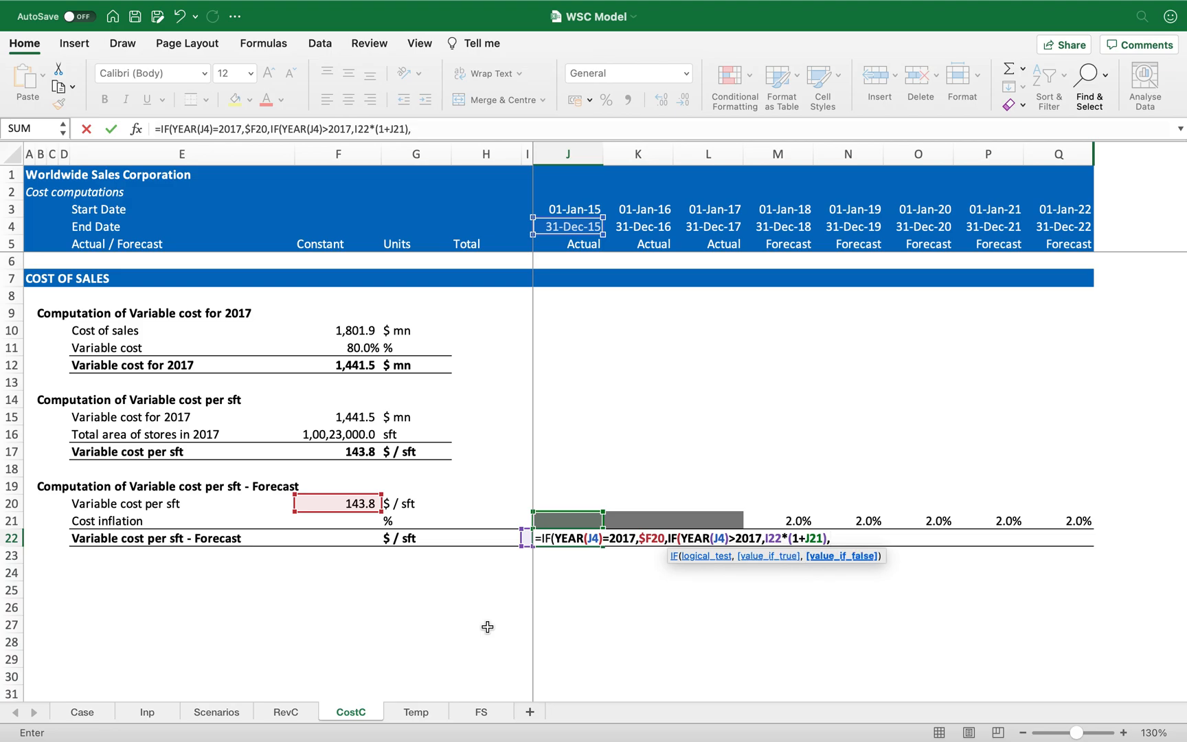
pyautogui.write('0))')
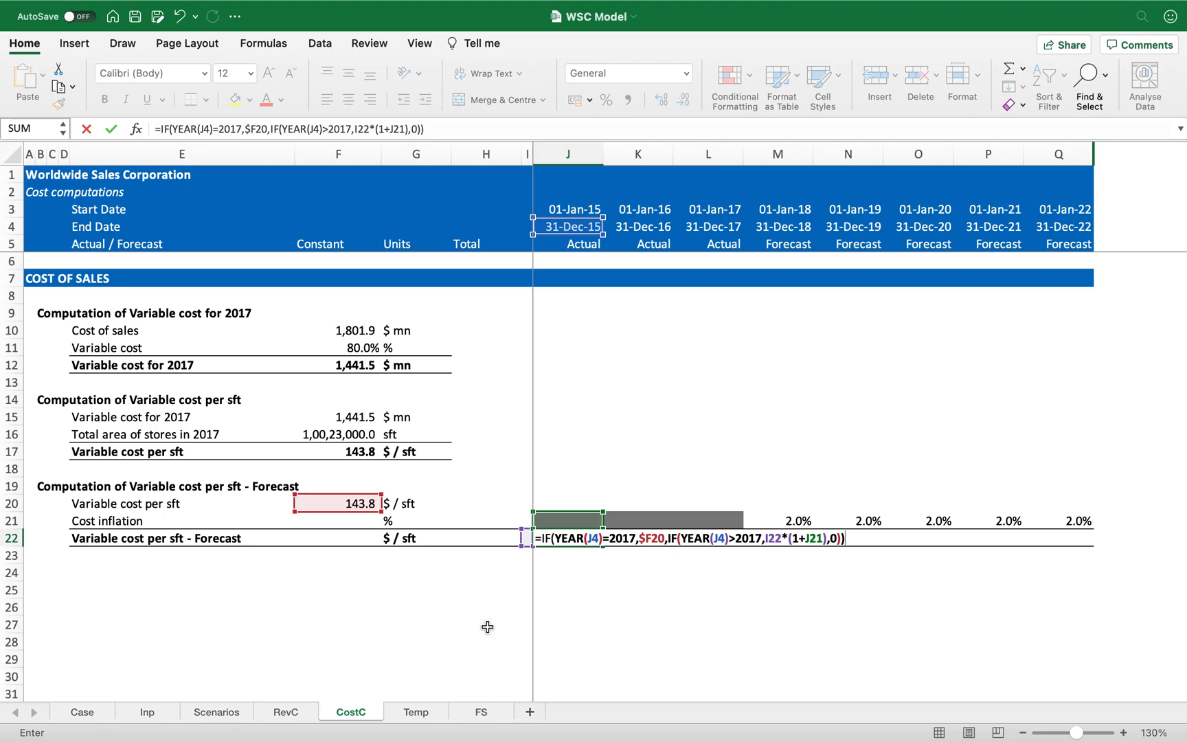
pyautogui.press('Return')
# - Copy the grey shaded cell J21 to I22
pyautogui.press('Up')
pyautogui.press('Up')
pyautogui.hotkey('ctrl', 'c')
pyautogui.press('Left')
pyautogui.press('Down')
pyautogui.press('Escape')
# - Fill the J22 formula across to Q22 and format J22:Q22 in comma style with one decimal place
pyautogui.press('Right')
pyautogui.hotkey('ctrl', 'c')
pyautogui.hotkey('shift', 'Right')
pyautogui.hotkey('shift', 'Right')
pyautogui.hotkey('shift', 'Right')
pyautogui.hotkey('shift', 'Right')
pyautogui.hotkey('shift', 'Right')
pyautogui.hotkey('shift', 'Right')
pyautogui.hotkey('shift', 'Right')
pyautogui.press('Return')
pyautogui.click(628, 99)
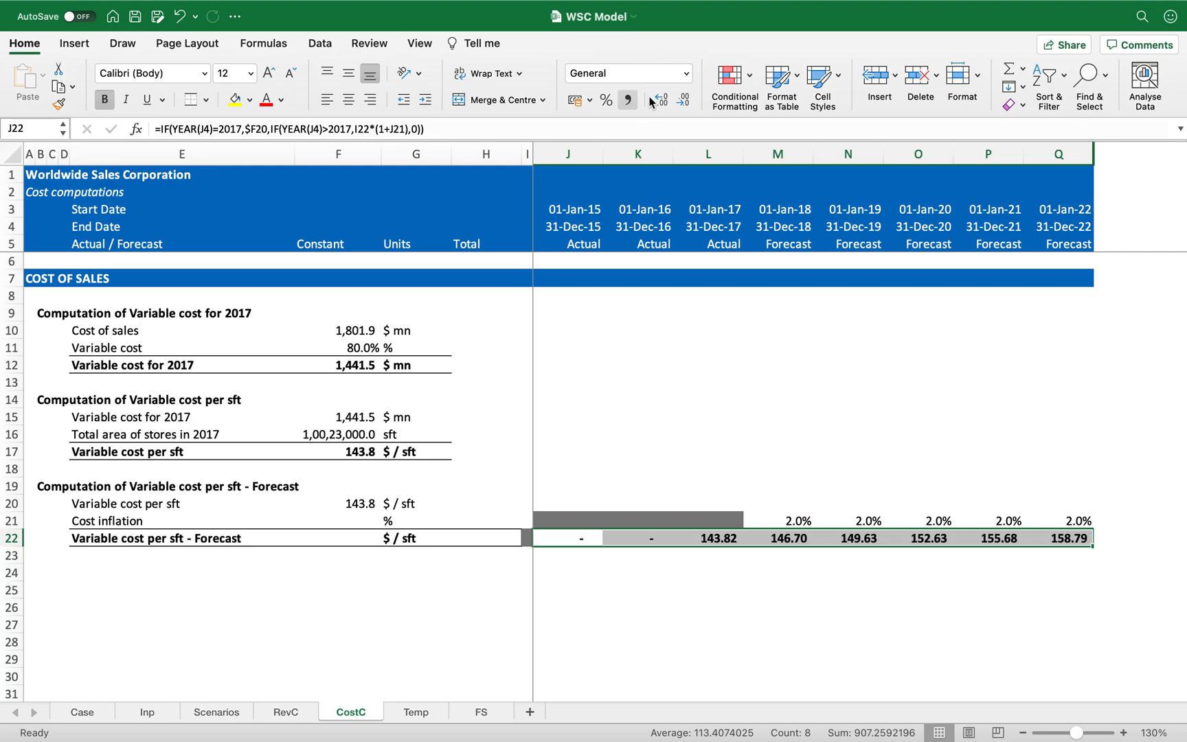
pyautogui.click(684, 100)
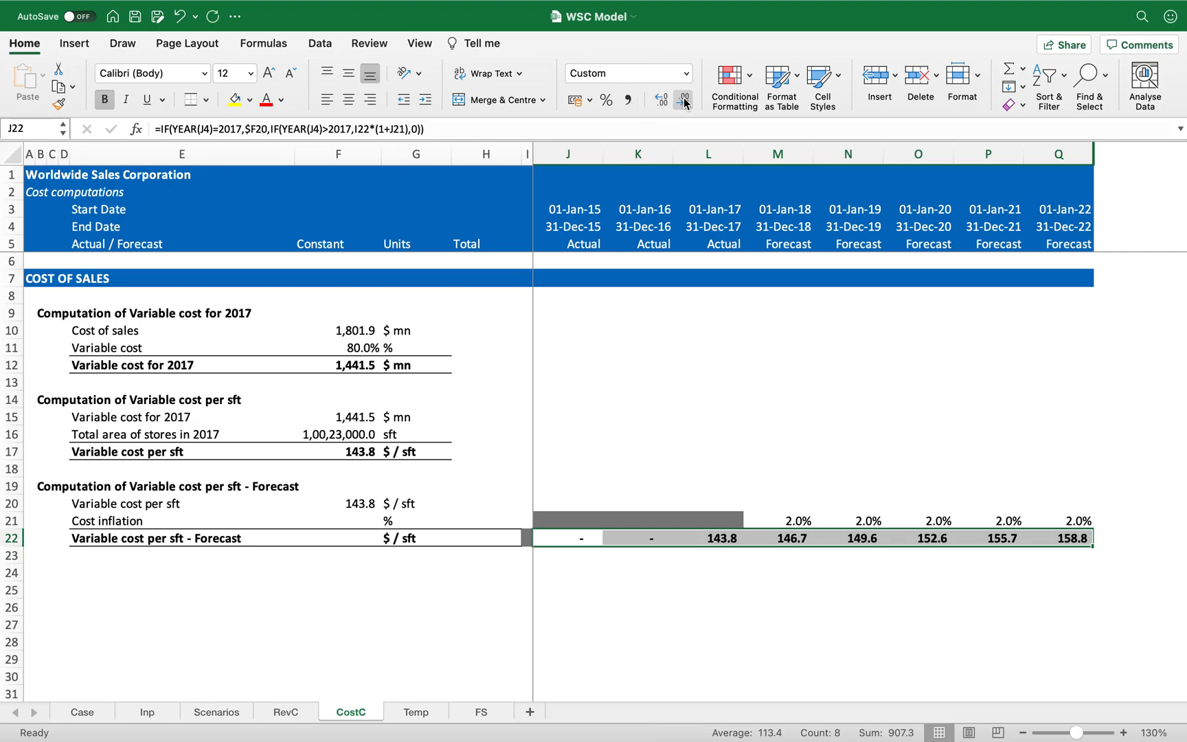
# - Examine the forecast formula in L22 and the results for the earlier years in J22:K22
pyautogui.press('Down')
pyautogui.press('Right')
pyautogui.press('Right')
pyautogui.press('Up')
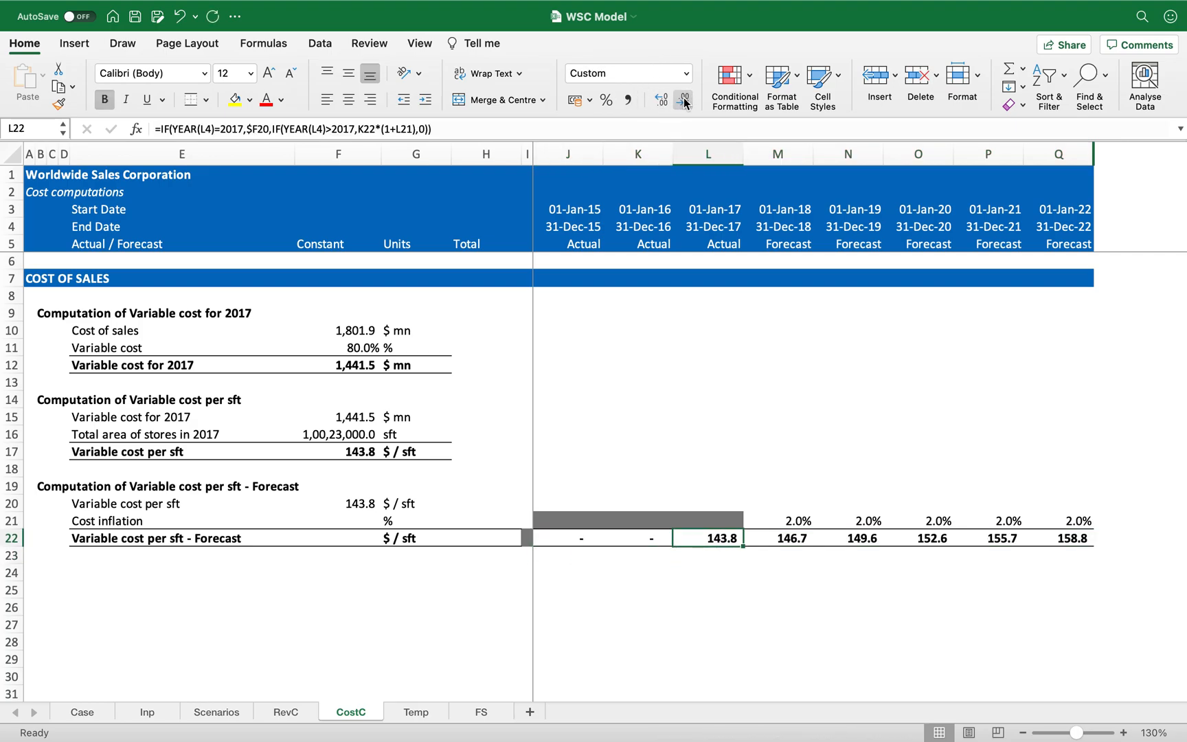
pyautogui.press('Left')
pyautogui.hotkey('shift', 'Left')
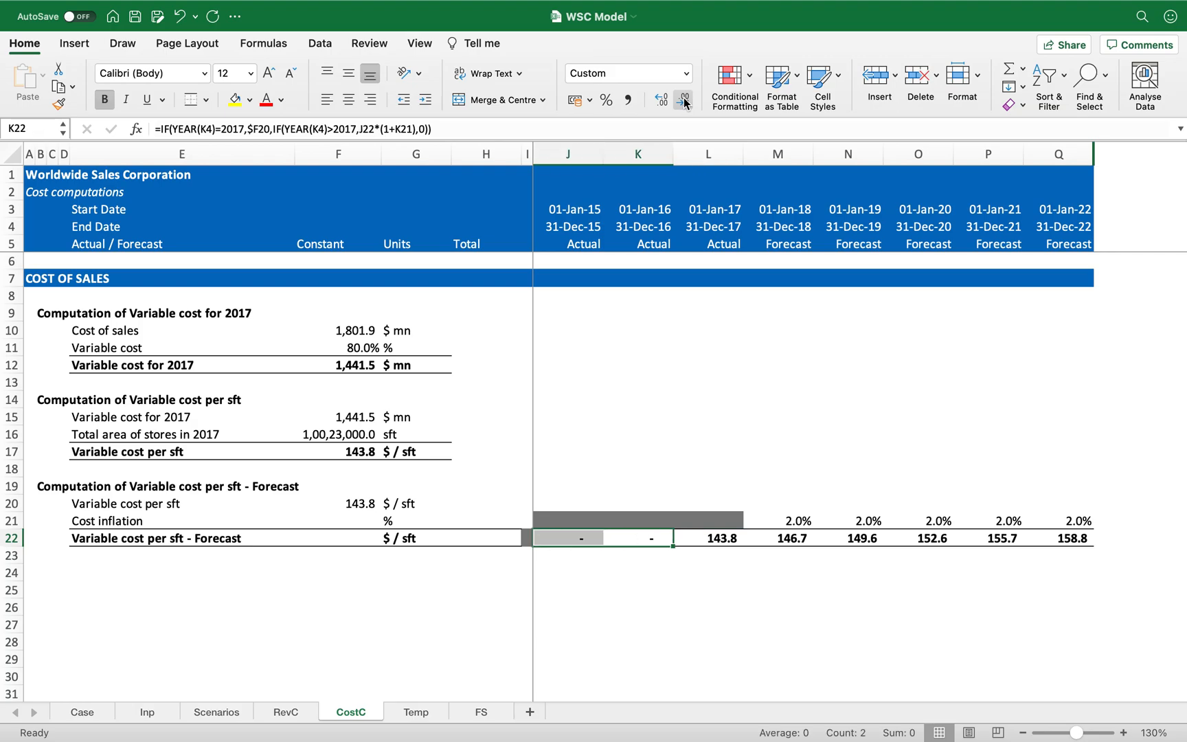
# - Examine the forecast variable cost per sft for 2018 to 2022 in M22:Q22
pyautogui.press('Right')
pyautogui.press('Right')
pyautogui.hotkey('ctrl', 'shift', 'Right')
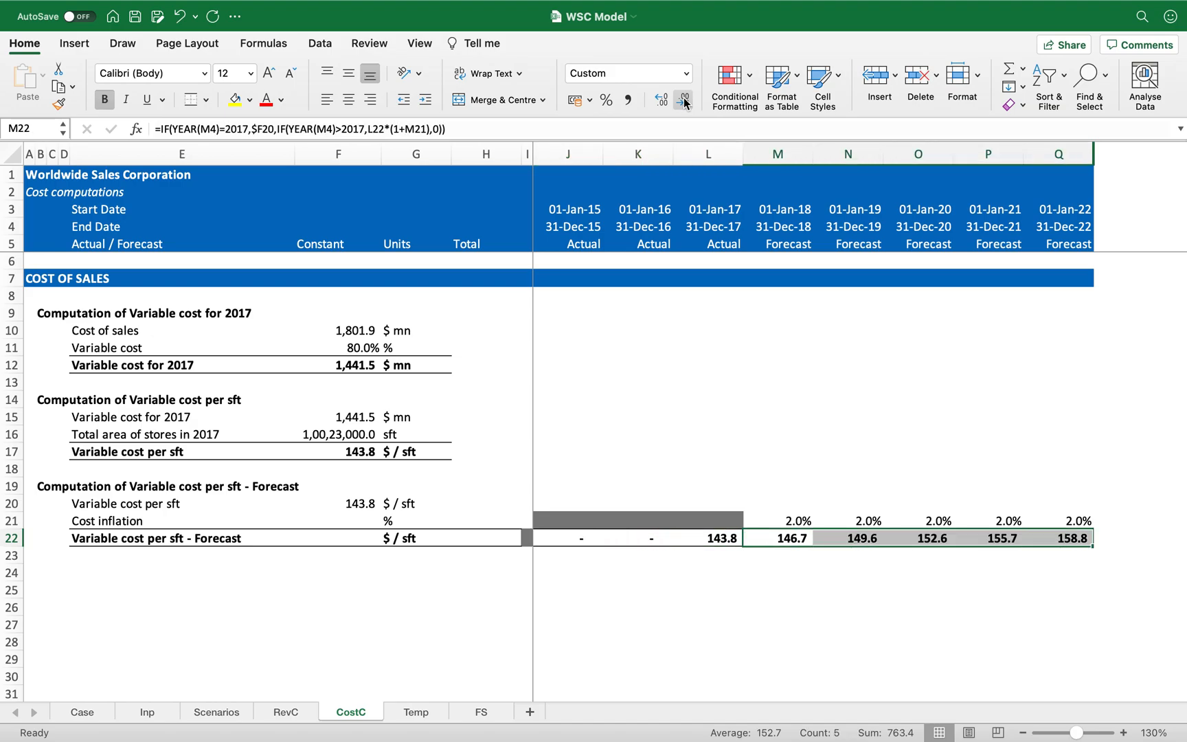
pyautogui.press('Left')
pyautogui.press('Left')
pyautogui.press('Left')
pyautogui.press('Left')
pyautogui.press('Left')
pyautogui.press('Left')
pyautogui.press('Left')
pyautogui.press('Left')
pyautogui.press('Left')
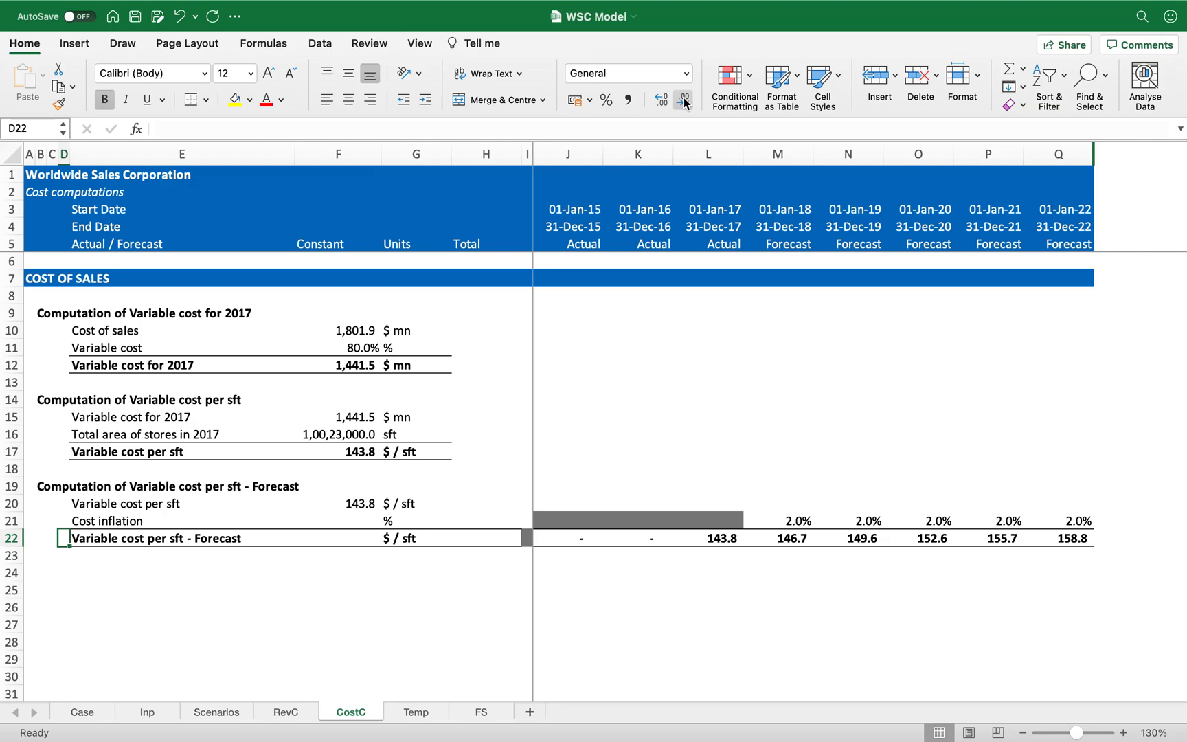
# - Copy the section heading from B19 to B24
pyautogui.press('Down')
pyautogui.press('Left')
pyautogui.press('Left')
pyautogui.press('Left')
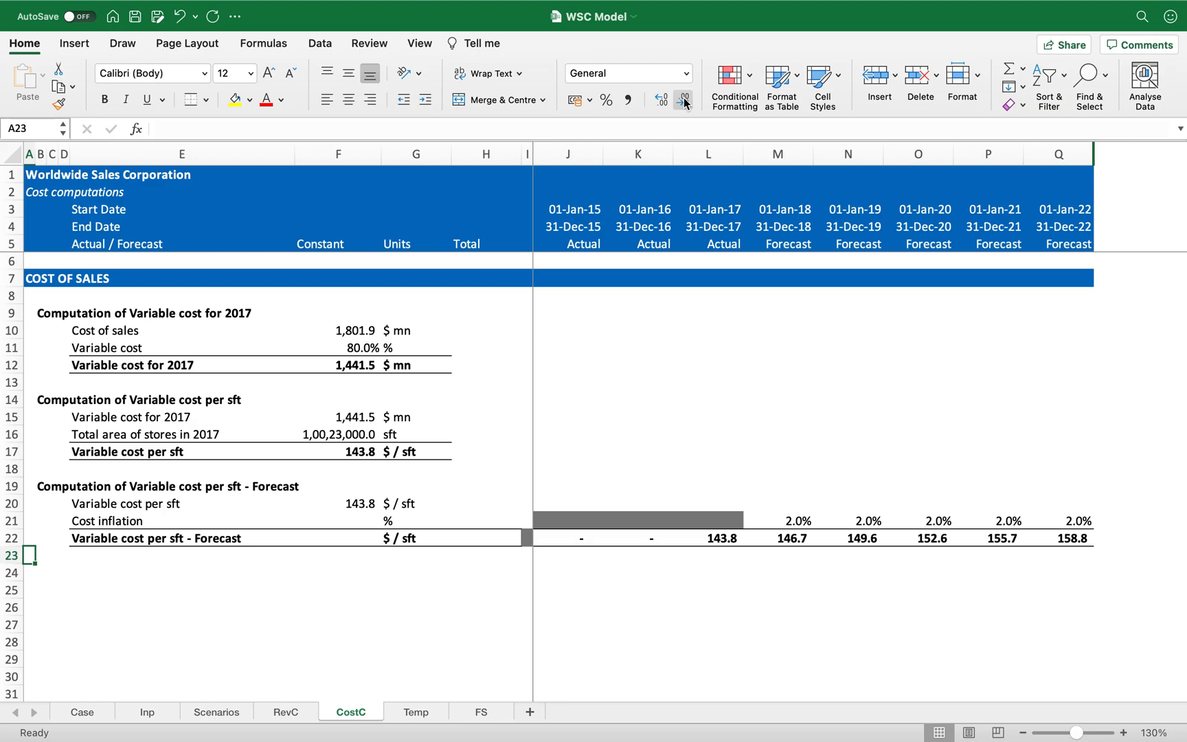
pyautogui.press('Right')
pyautogui.press('Up')
pyautogui.press('Up')
pyautogui.press('Up')
pyautogui.press('Up')
pyautogui.press('super+c')
pyautogui.press('Down')
pyautogui.press('Down')
pyautogui.press('Down')
pyautogui.press('Down')
pyautogui.press('Down')
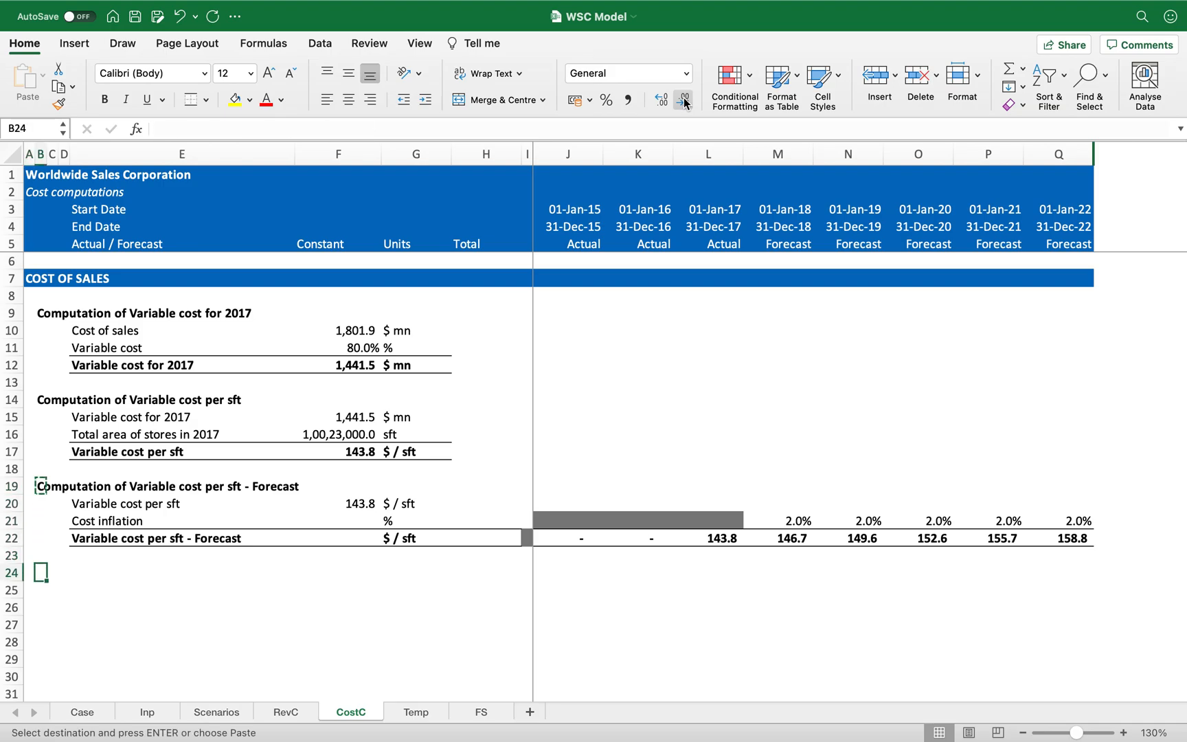
pyautogui.press('super+v')
# - Change the heading in B24 to "Computation of total variable cost"
pyautogui.press('F2')
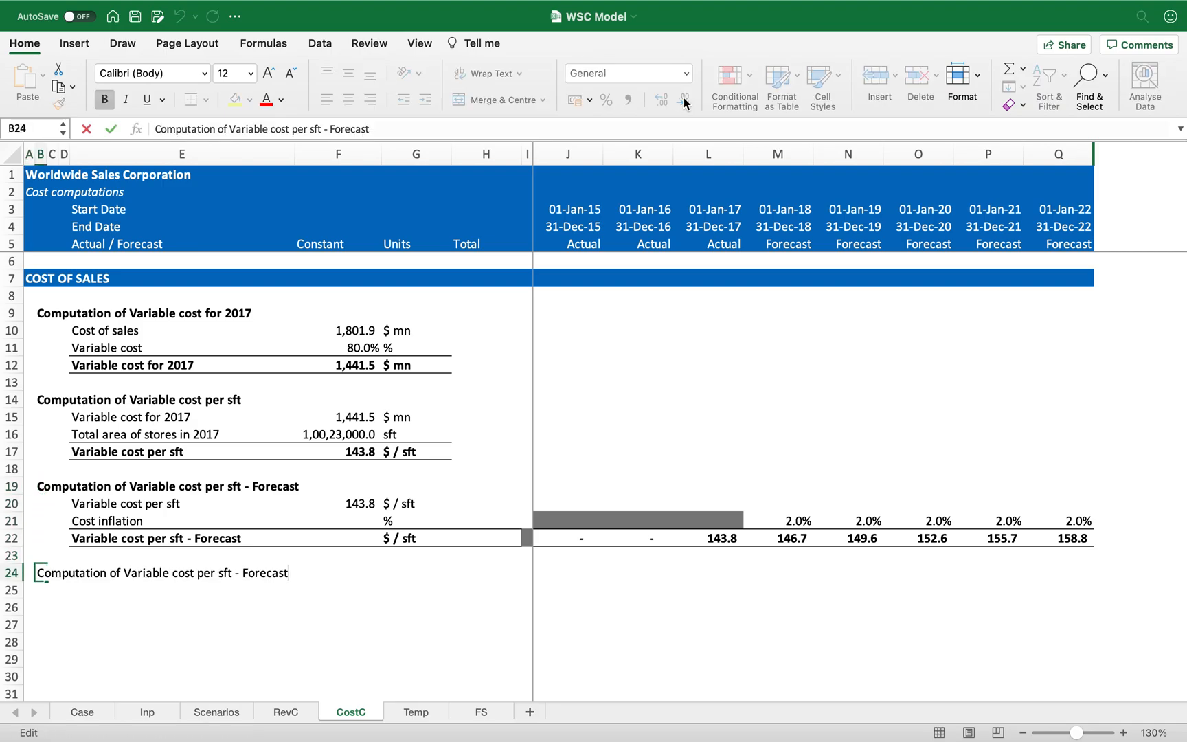
pyautogui.hotkey('shift', 'alt', 'Left')
pyautogui.hotkey('shift', 'alt', 'Left')
pyautogui.hotkey('shift', 'alt', 'Left')
pyautogui.hotkey('shift', 'alt', 'Left')
pyautogui.hotkey('shift', 'alt', 'Left')
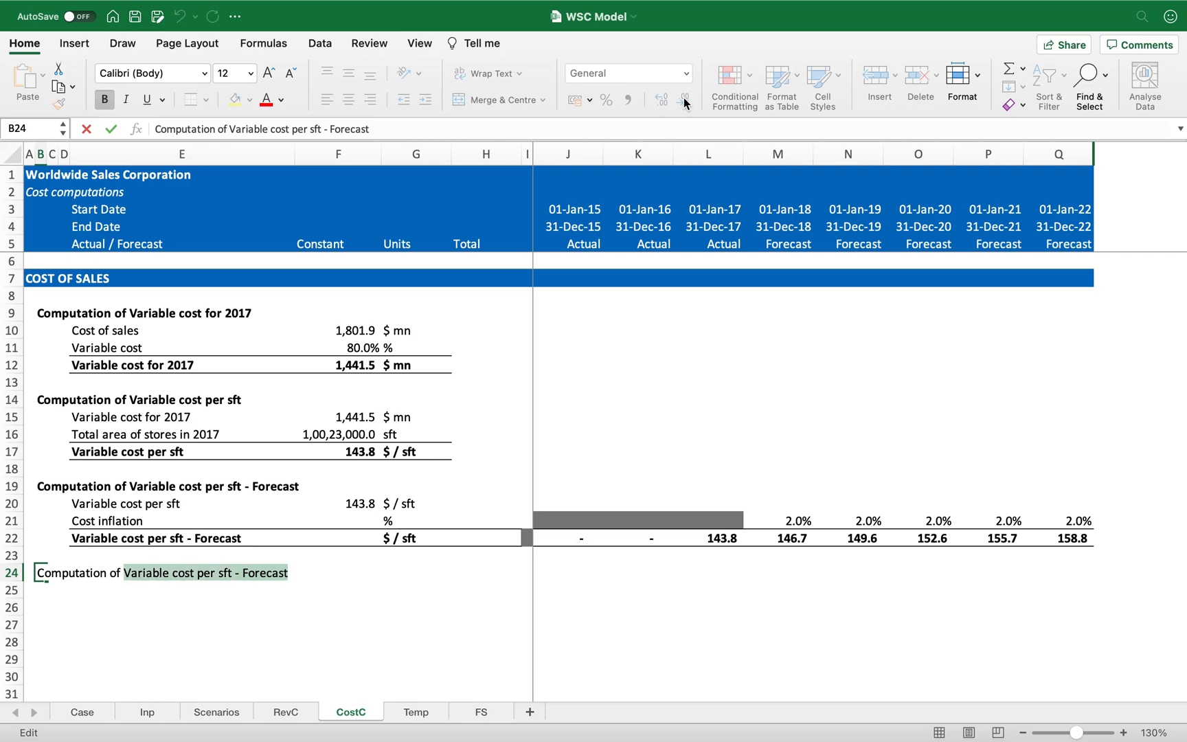
pyautogui.write('total variable cost')
pyautogui.press('Return')
# - Link the first row label of the section in E25 to the forecast label with =E22
pyautogui.press('Right')
pyautogui.press('Right')
pyautogui.press('Right')
pyautogui.write('=')
pyautogui.press('Up')
pyautogui.press('Up')
pyautogui.press('Up')
pyautogui.press('Return')
# - Fill the E25 link across row 25 to Q25
pyautogui.press('Up')
pyautogui.hotkey('ctrl', 'c')
pyautogui.hotkey('ctrl', 'shift', 'Right')
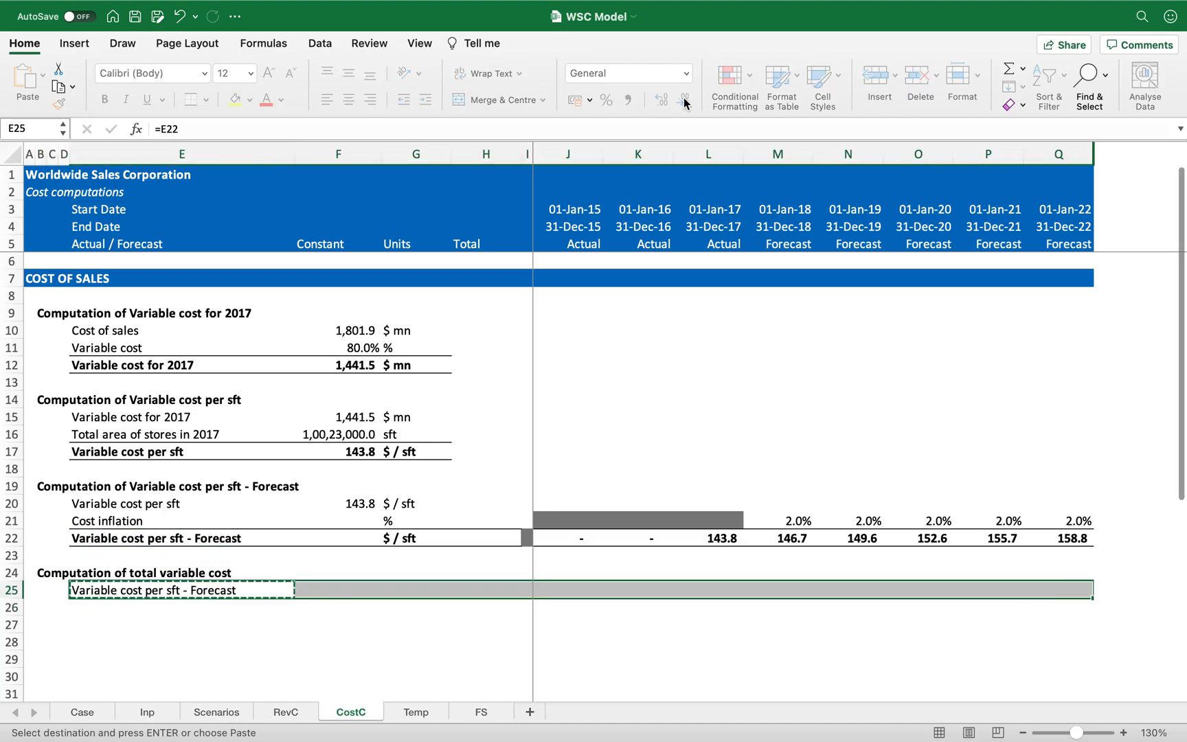
pyautogui.hotkey('ctrl', 'v')
# - Clear the unneeded links in H25:I25
pyautogui.press('Right')
pyautogui.press('Right')
pyautogui.press('Right')
pyautogui.press('Right')
pyautogui.hotkey('shift', 'Right')
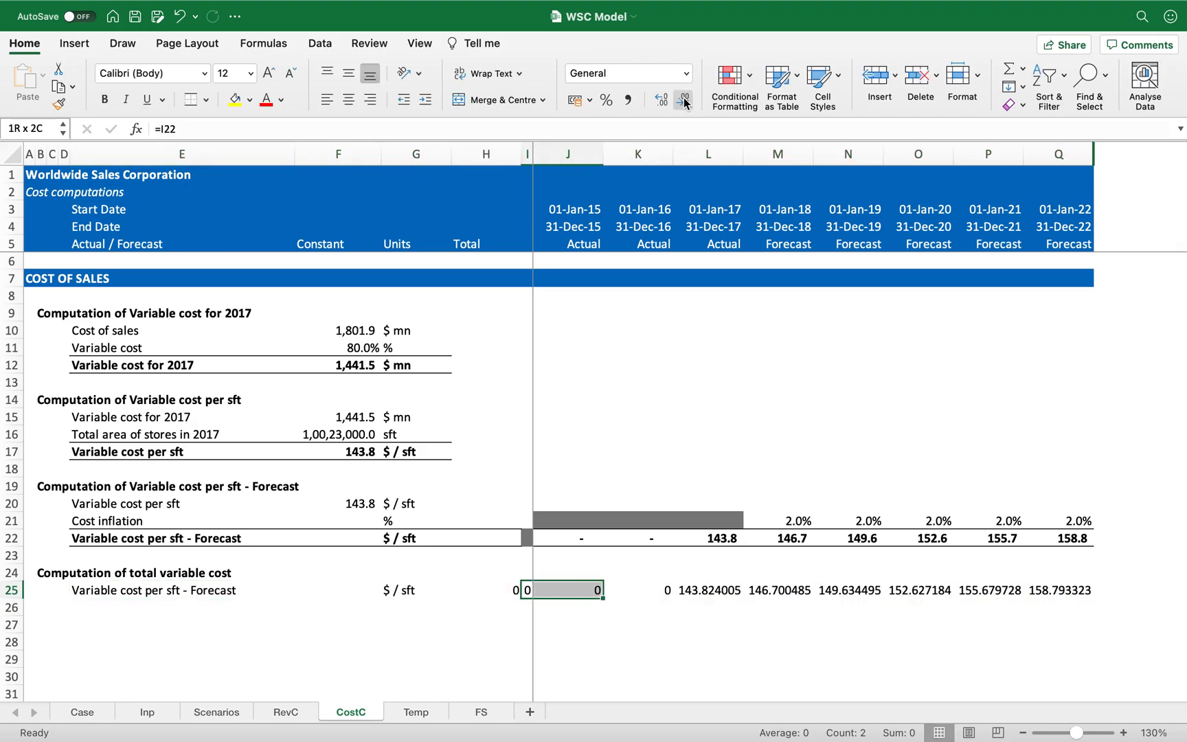
pyautogui.hotkey('shift', 'Left')
pyautogui.hotkey('shift', 'Left')
pyautogui.press('Delete')
# - Copy the grey shaded cell J21 over J25:K25
pyautogui.press('Right')
pyautogui.press('Right')
pyautogui.press('Left')
pyautogui.press('Up')
pyautogui.press('Up')
pyautogui.press('Up')
pyautogui.press('Up')
pyautogui.hotkey('ctrl', 'c')
pyautogui.press('Down')
pyautogui.press('Down')
pyautogui.press('Down')
pyautogui.press('Down')
pyautogui.hotkey('shift', 'Right')
pyautogui.press('Return')
# - Format L25:Q25 in comma style with one decimal place
pyautogui.press('Right')
pyautogui.press('Right')
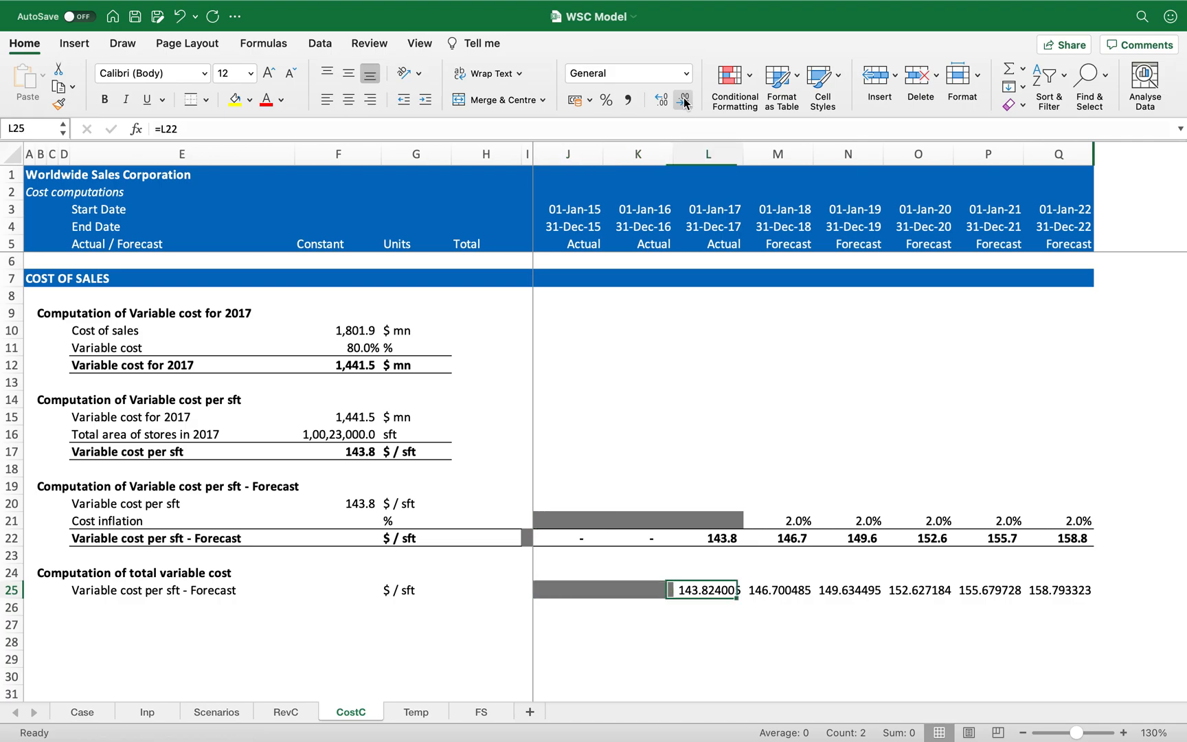
pyautogui.hotkey('ctrl', 'shift', 'Right')
pyautogui.click(628, 100)
pyautogui.click(683, 101)
# - Link E26 to the Total area (sft) label on the RevC sheet with =RevC!E32
pyautogui.press('Left')
pyautogui.press('Left')
pyautogui.press('Left')
pyautogui.press('Left')
pyautogui.press('Left')
pyautogui.press('Left')
pyautogui.press('Left')
pyautogui.press('Down')
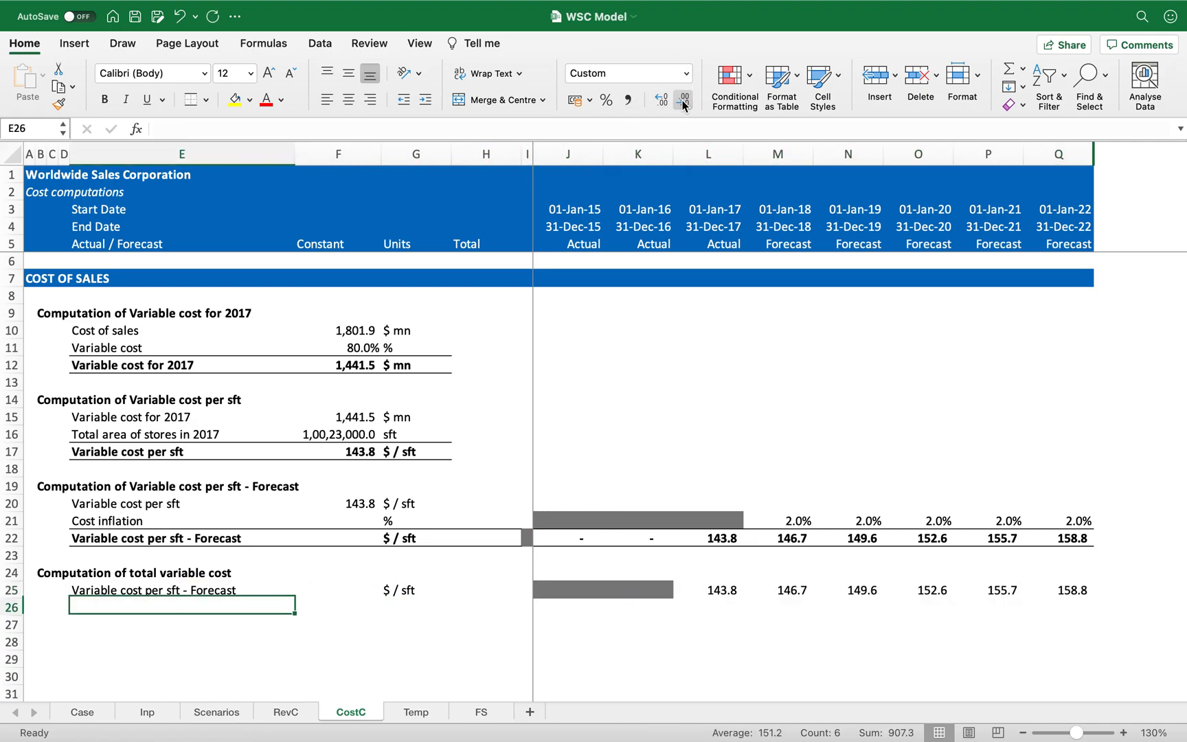
pyautogui.write('=')
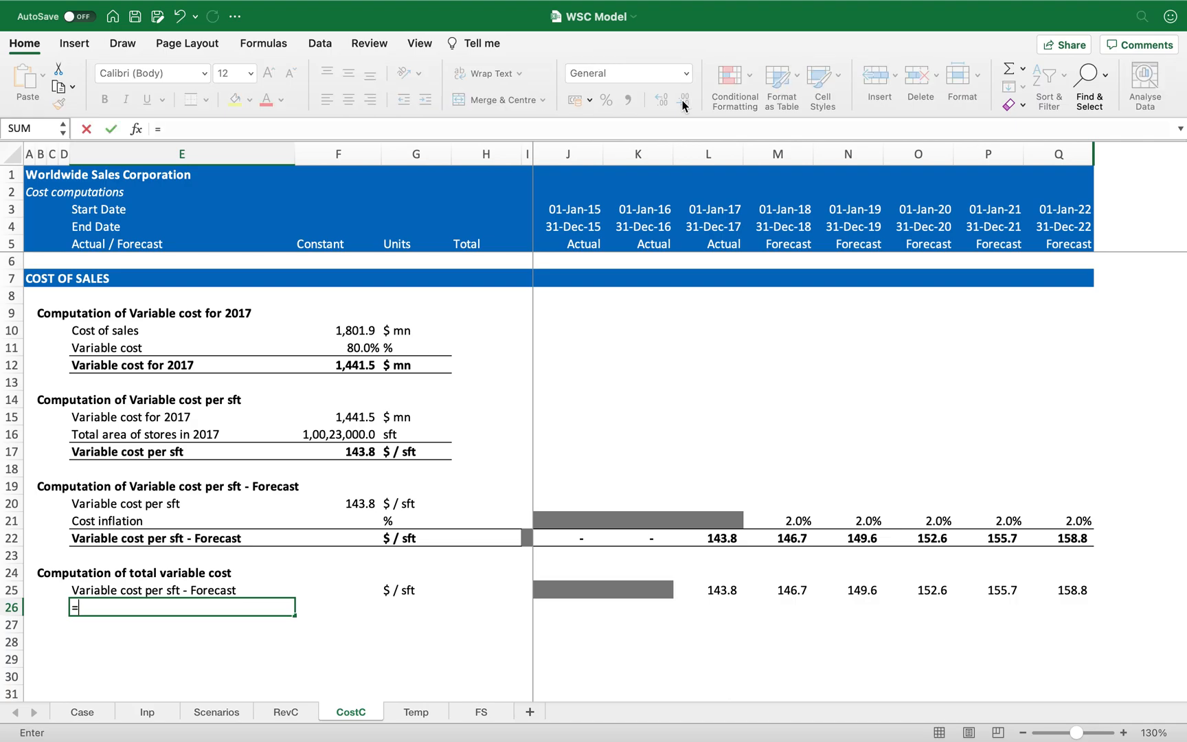
pyautogui.click(287, 713)
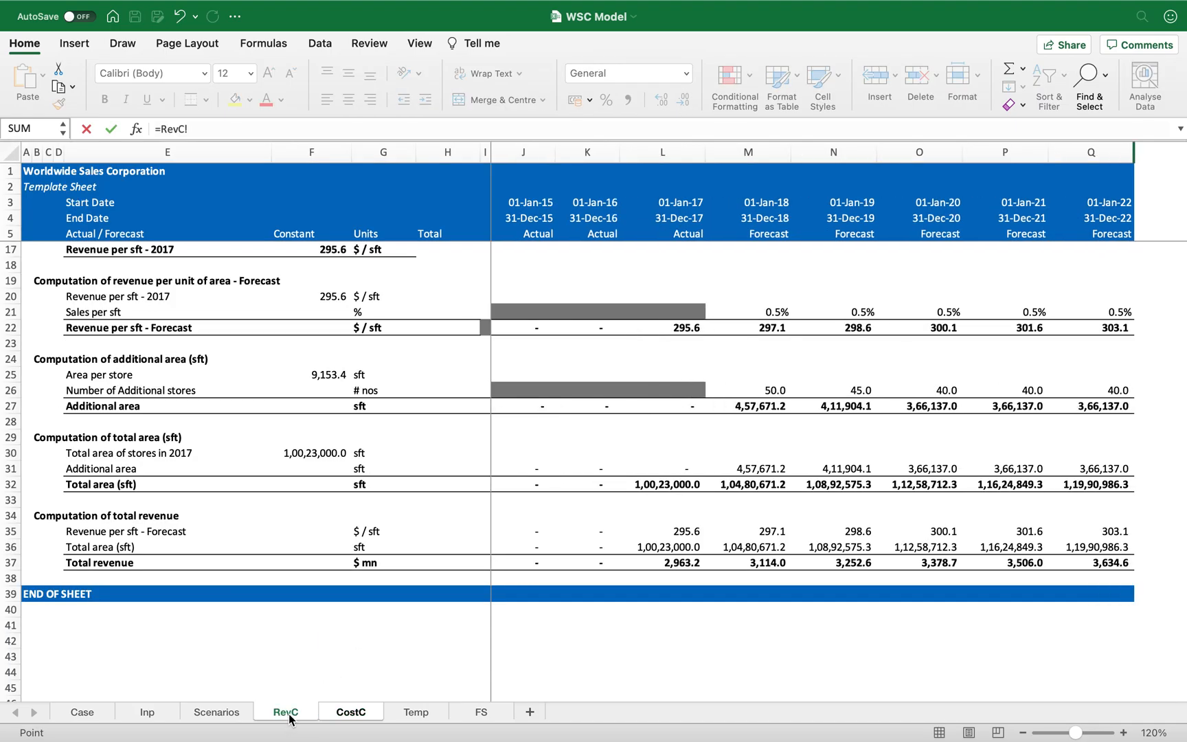
pyautogui.click(169, 485)
pyautogui.press('Return')
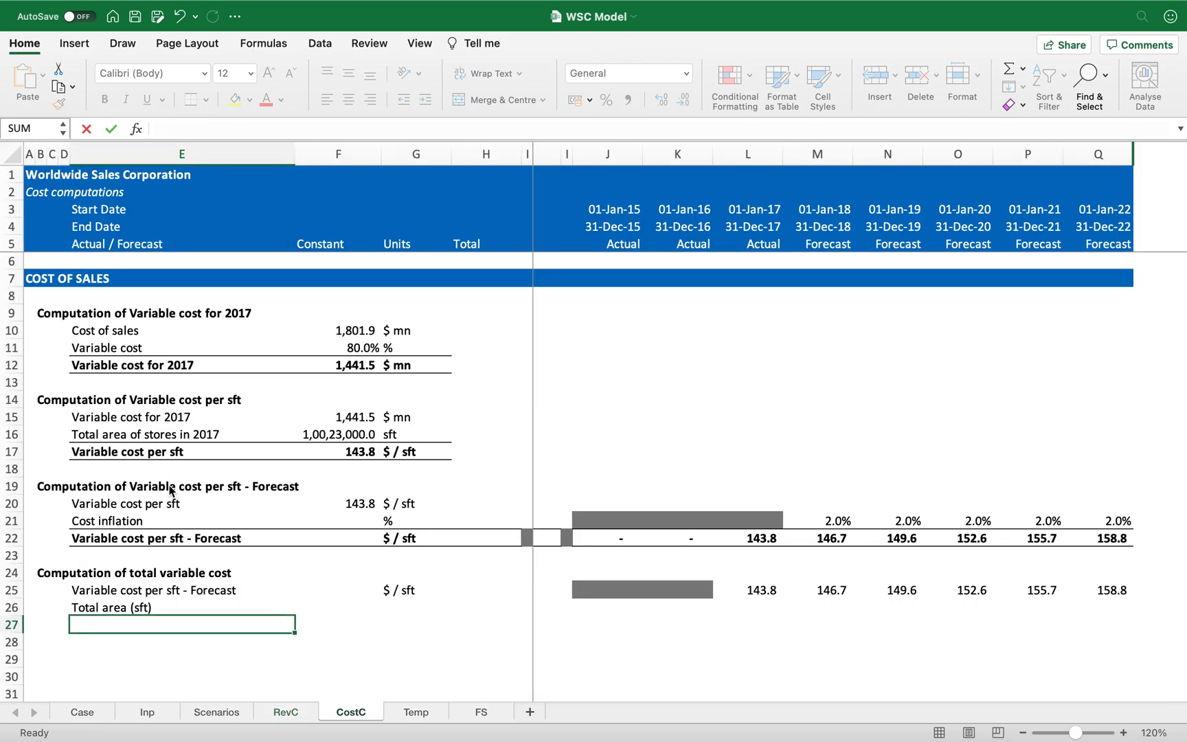
# - Fill the E26 link across row 26 to Q26
pyautogui.press('Up')
pyautogui.press('super+c')
pyautogui.press('super+shift+Right')
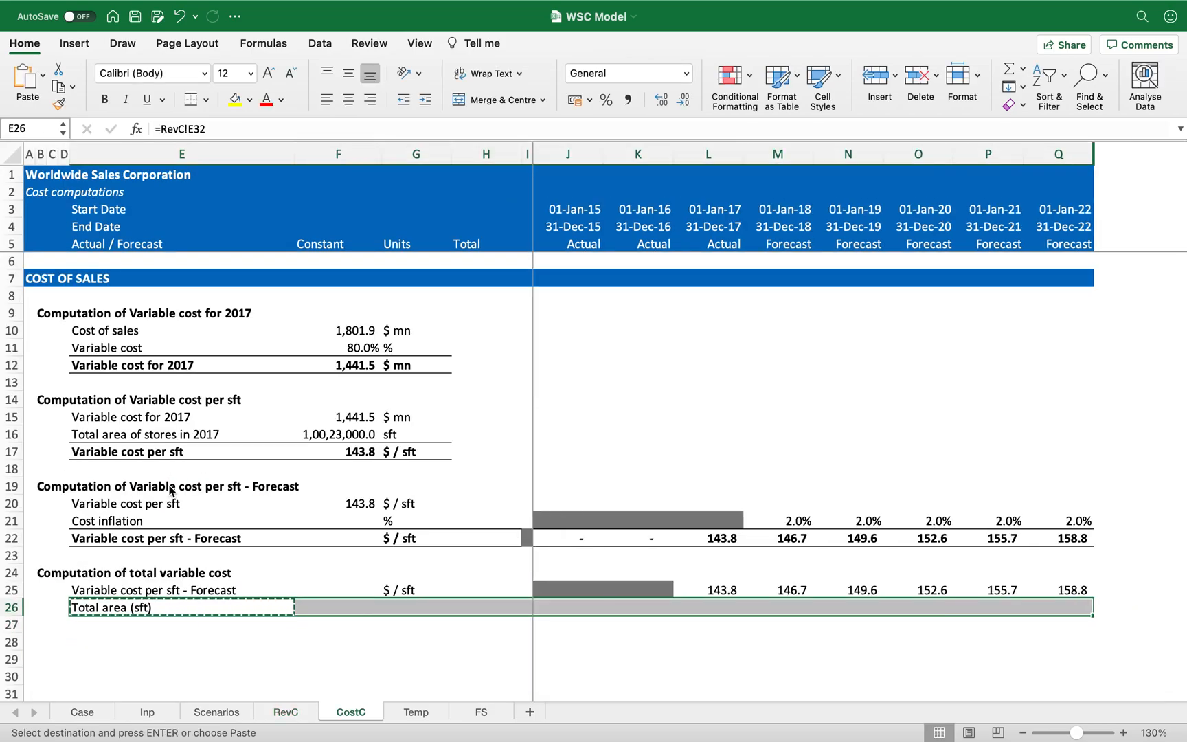
pyautogui.press('Return')
# - Clear the unneeded links in F26 and H26:I26
pyautogui.press('Right')
pyautogui.press('Delete')
pyautogui.press('Right')
pyautogui.press('Right')
pyautogui.hotkey('shift', 'Right')
pyautogui.press('Delete')
# - Copy the grey shaded cells J25:K25 to J26:K26
pyautogui.press('Right')
pyautogui.press('Right')
pyautogui.press('Up')
pyautogui.hotkey('shift', 'Right')
pyautogui.press('super+c')
pyautogui.press('Down')
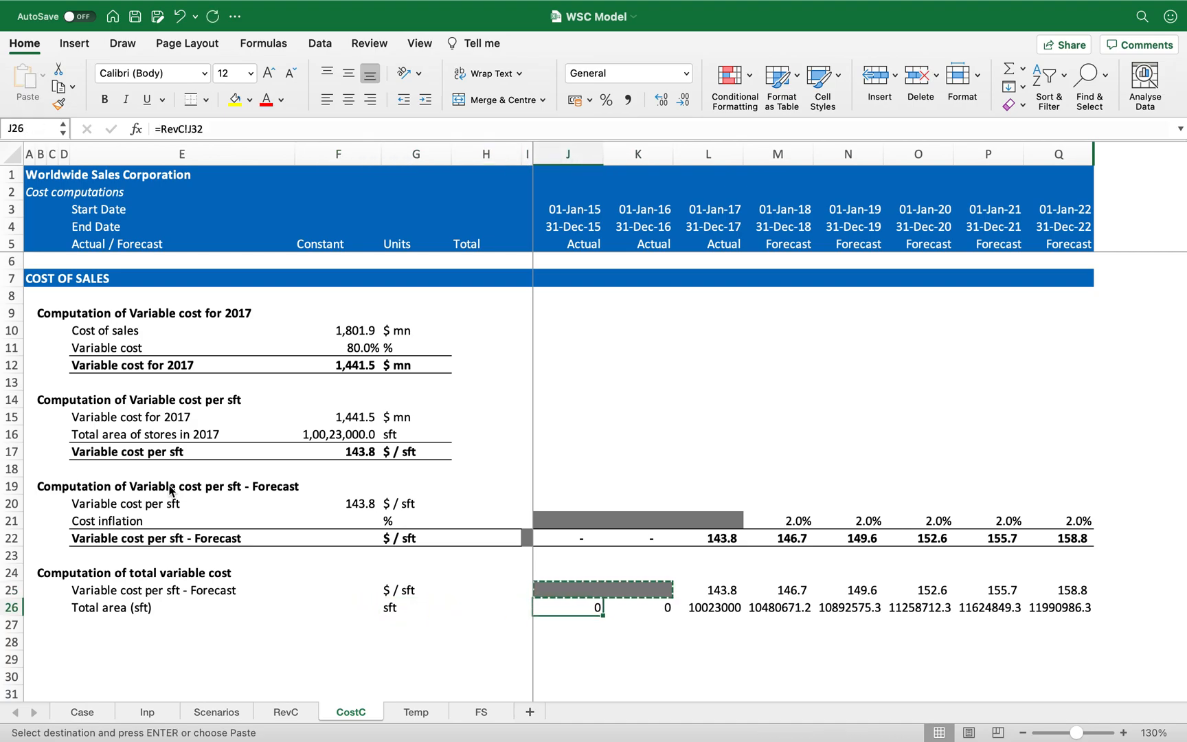
pyautogui.press('Return')
# - Format L25:Q26 in comma style with one decimal place
pyautogui.press('Right')
pyautogui.press('Right')
pyautogui.press('Up')
pyautogui.press('super+shift+Right')
pyautogui.hotkey('shift', 'Down')
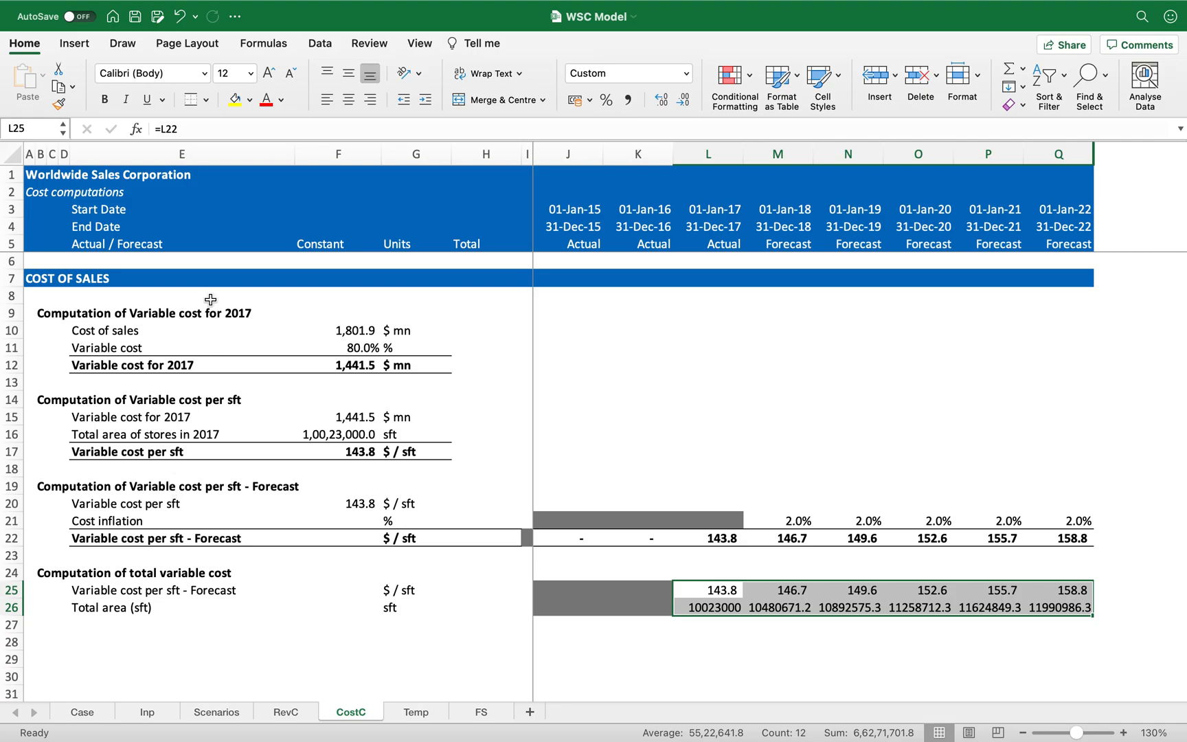
pyautogui.click(628, 100)
pyautogui.click(683, 99)
# - Widen columns L to Q so that the total area values in row 26 fit
pyautogui.press('Down')
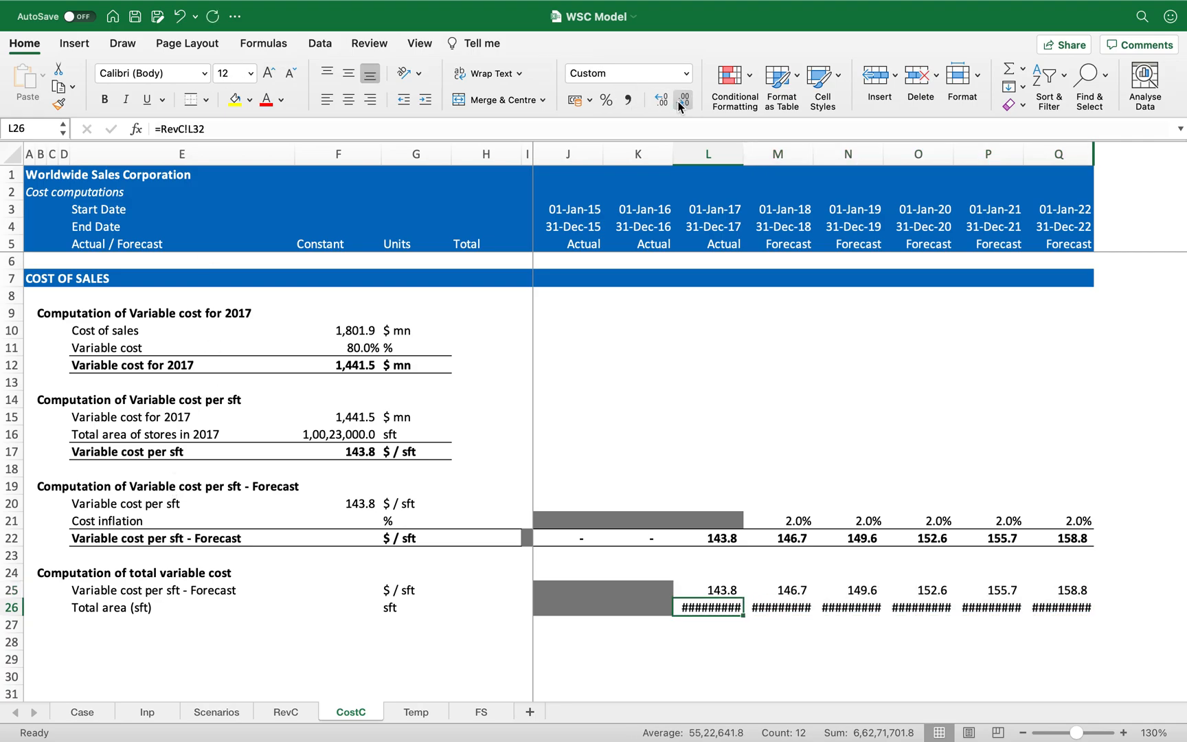
pyautogui.hotkey('ctrl', 'shift', 'Right')
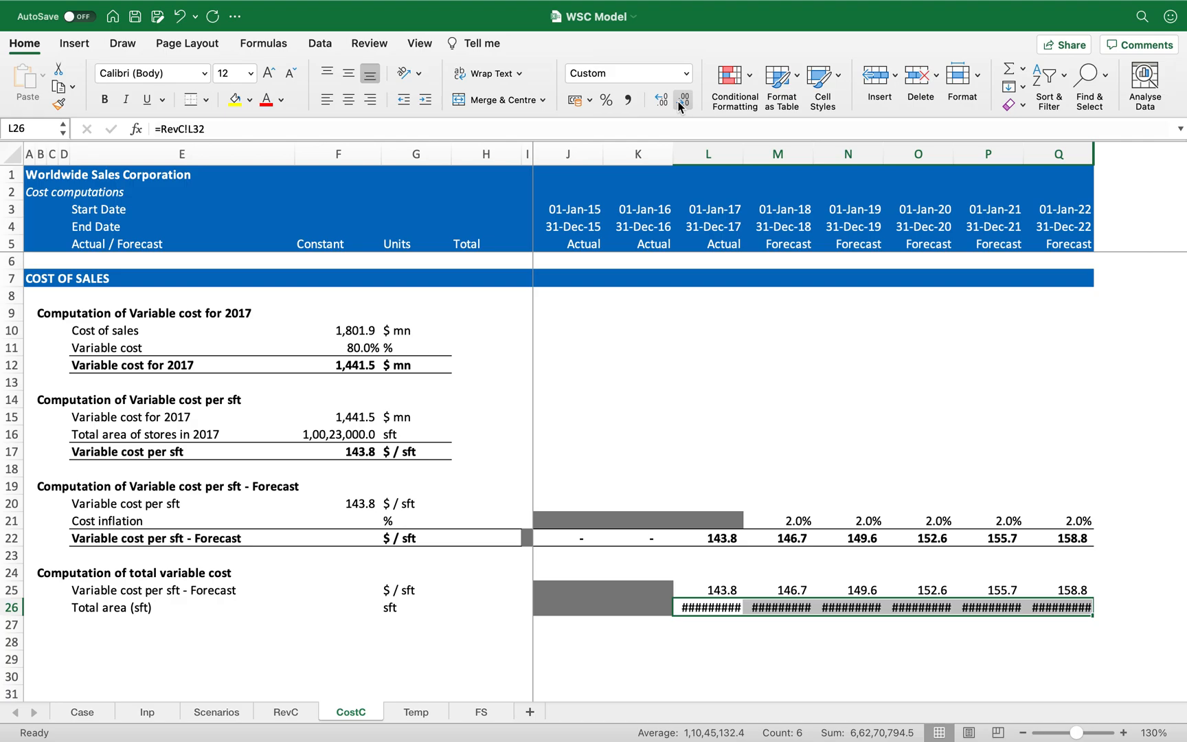
pyautogui.press('Left')
pyautogui.press('Right')
pyautogui.hotkey('shift', 'Right')
pyautogui.hotkey('shift', 'Right')
pyautogui.hotkey('shift', 'Right')
pyautogui.hotkey('shift', 'Right')
pyautogui.hotkey('shift', 'Right')
pyautogui.moveTo(745, 156); pyautogui.dragTo(1019, 152)
pyautogui.moveTo(1089, 155); pyautogui.dragTo(1186, 155)
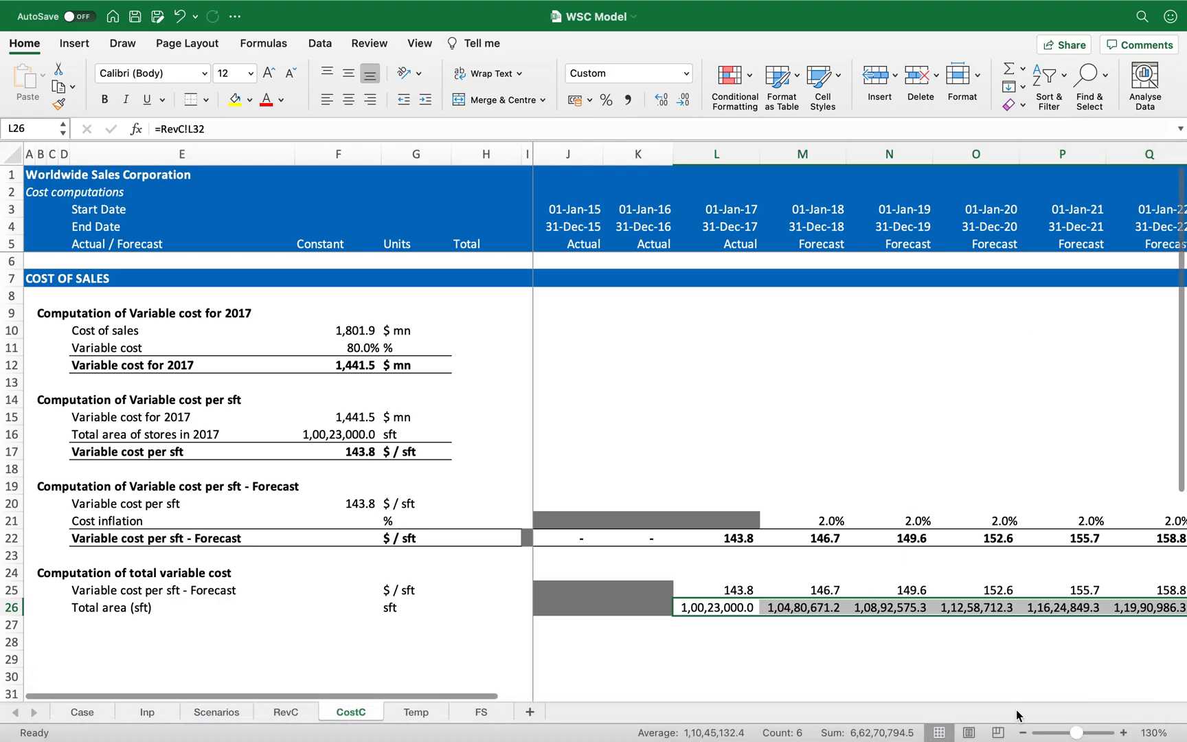
pyautogui.click(910, 658)
pyautogui.click(410, 713)
pyautogui.click(351, 712)
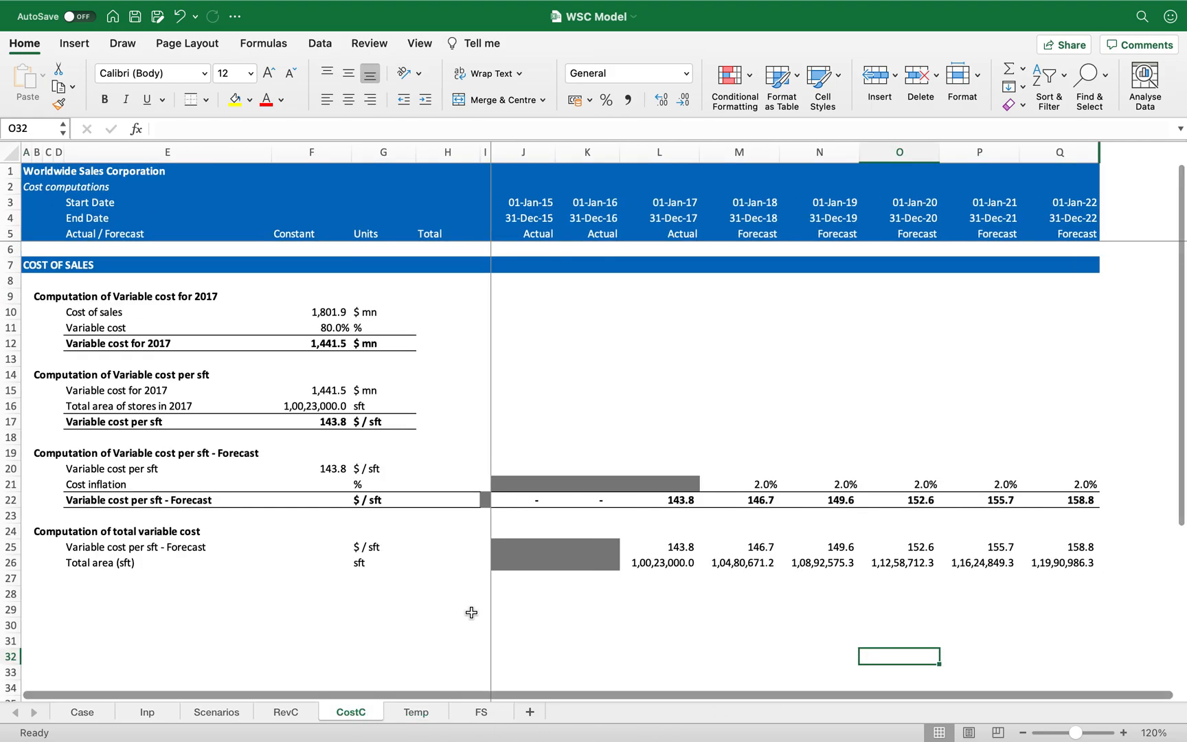
# - Format the result row E27:Q27 in bold with a top and bottom border
pyautogui.click(146, 578)
pyautogui.hotkey('shift', 'space')
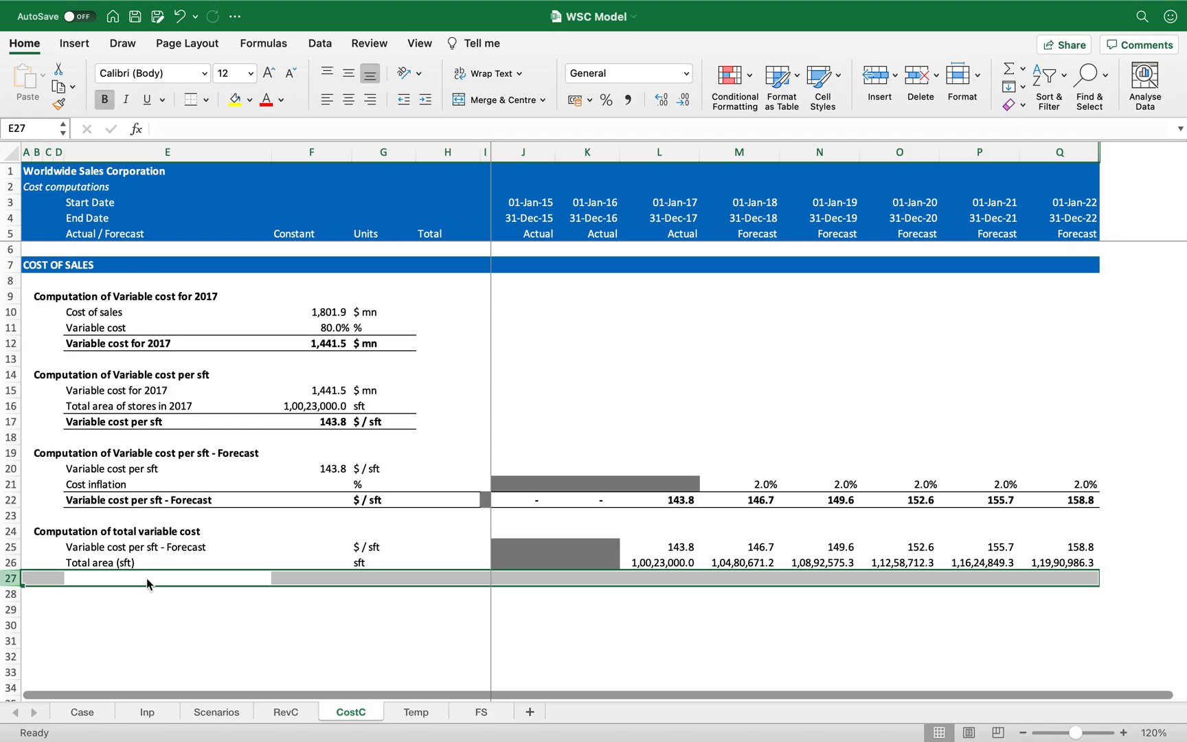
pyautogui.click(146, 579)
pyautogui.hotkey('ctrl', 'shift', 'Right')
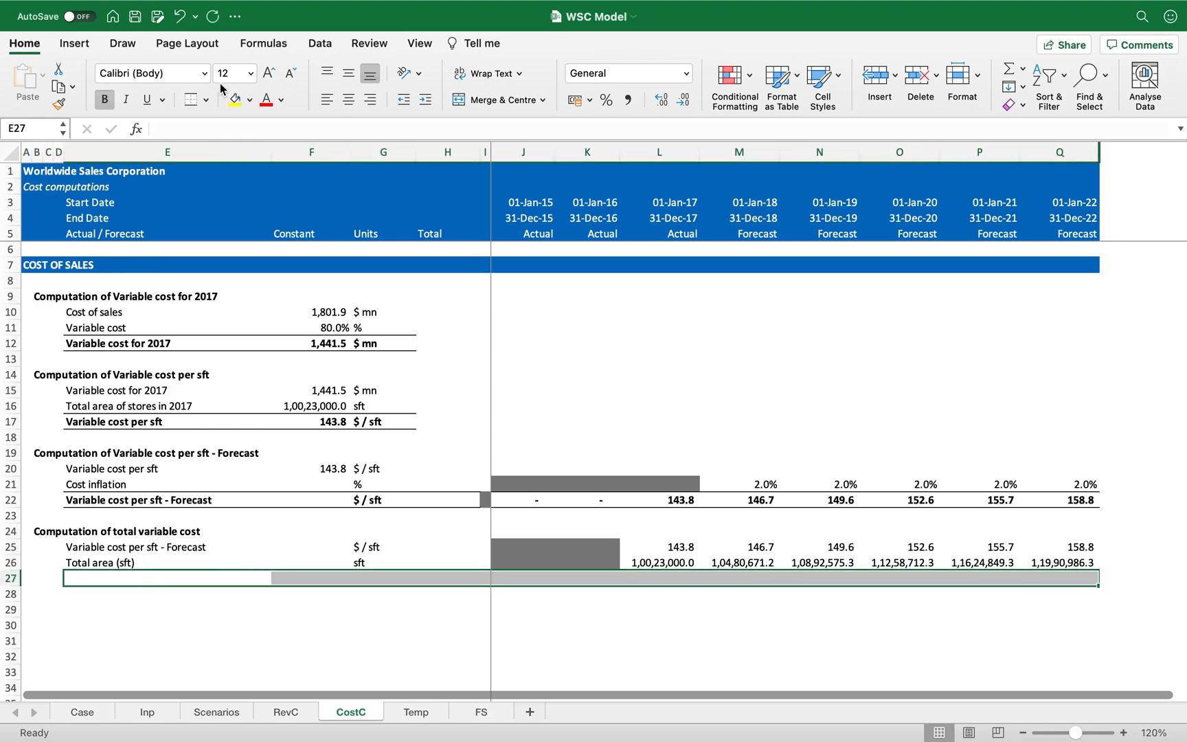
pyautogui.click(192, 102)
# - Label row 27 as "Total variable cost" in E27 and enter the unit "$ mn" in G27
pyautogui.write('Total variable cost')
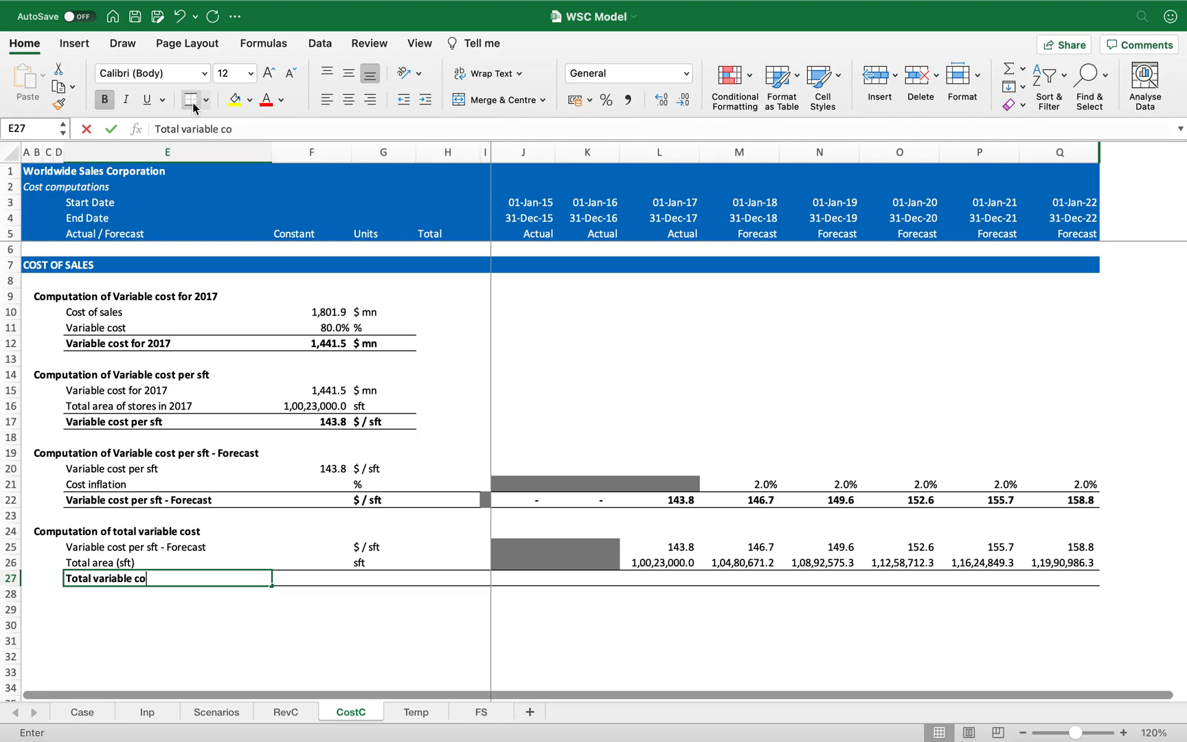
pyautogui.press('Tab')
pyautogui.press('Tab')
pyautogui.write('$ mn')
pyautogui.press('Return')
# - Enter the total variable cost formula =J25*J26/10^6 in J27
pyautogui.press('Up')
pyautogui.press('Right')
pyautogui.press('Right')
pyautogui.press('Right')
pyautogui.write('=')
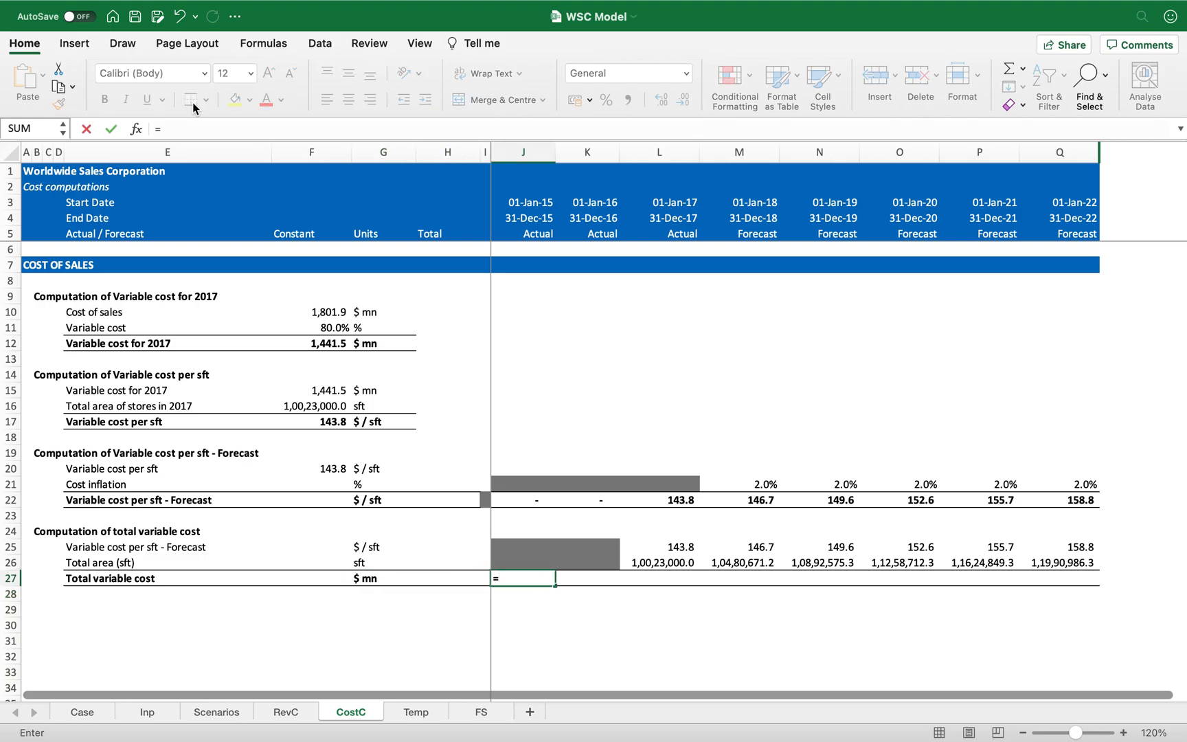
pyautogui.press('Up')
pyautogui.press('Up')
pyautogui.write('*')
pyautogui.press('Up')
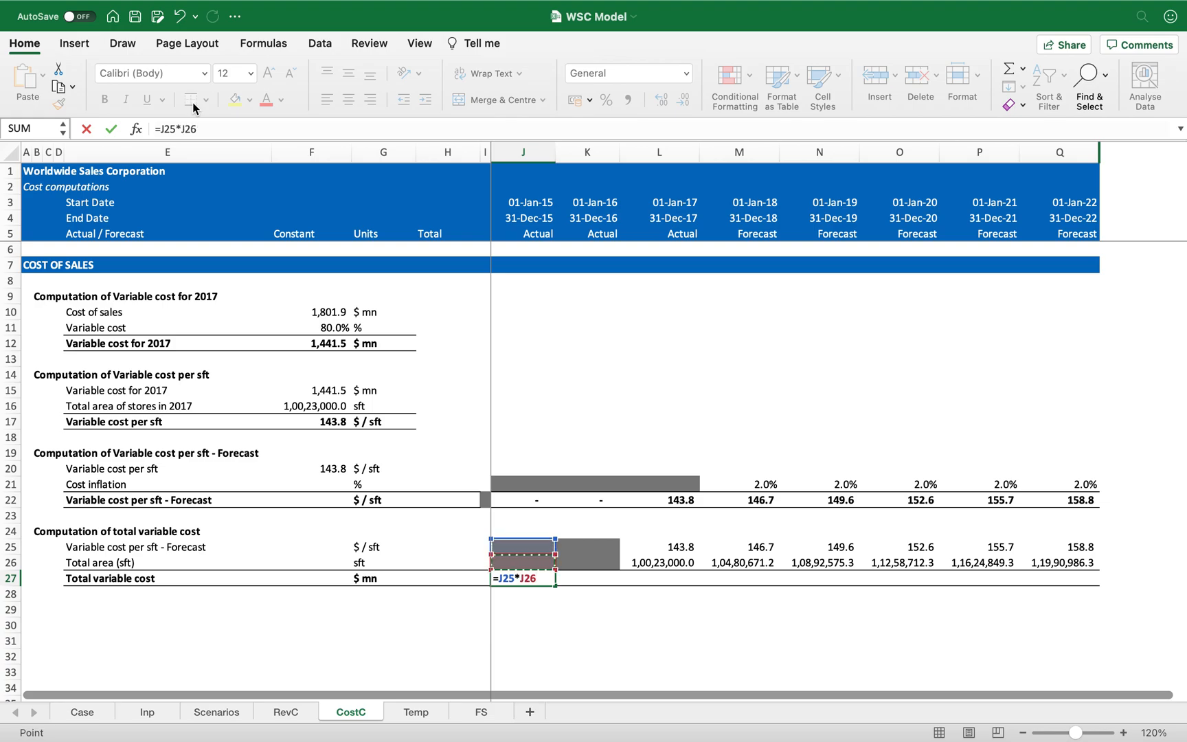
pyautogui.write('/10^6')
pyautogui.press('Return')
# - Fill the J27 formula across to Q27 and format J27:Q27 in comma style with one decimal place
pyautogui.press('Up')
pyautogui.press('super+c')
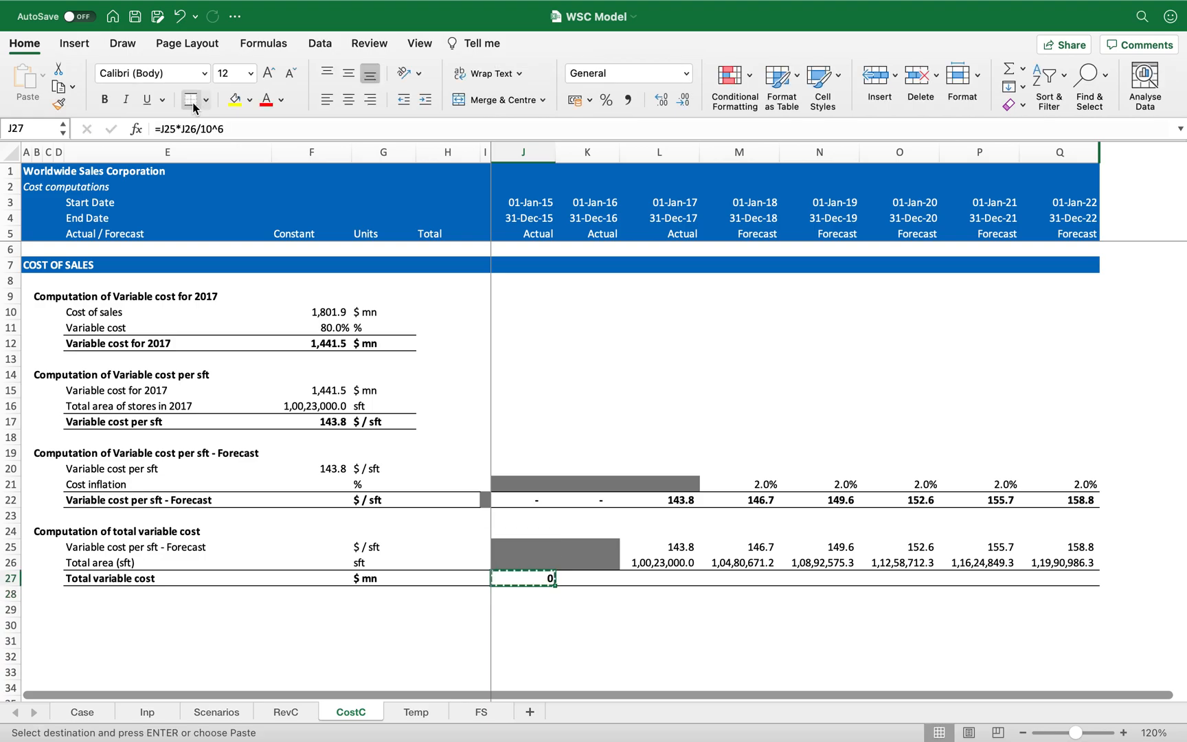
pyautogui.hotkey('shift', 'Right')
pyautogui.hotkey('shift', 'Right')
pyautogui.hotkey('shift', 'Right')
pyautogui.hotkey('shift', 'Right')
pyautogui.hotkey('shift', 'Right')
pyautogui.hotkey('shift', 'Right')
pyautogui.hotkey('shift', 'Right')
pyautogui.press('Return')
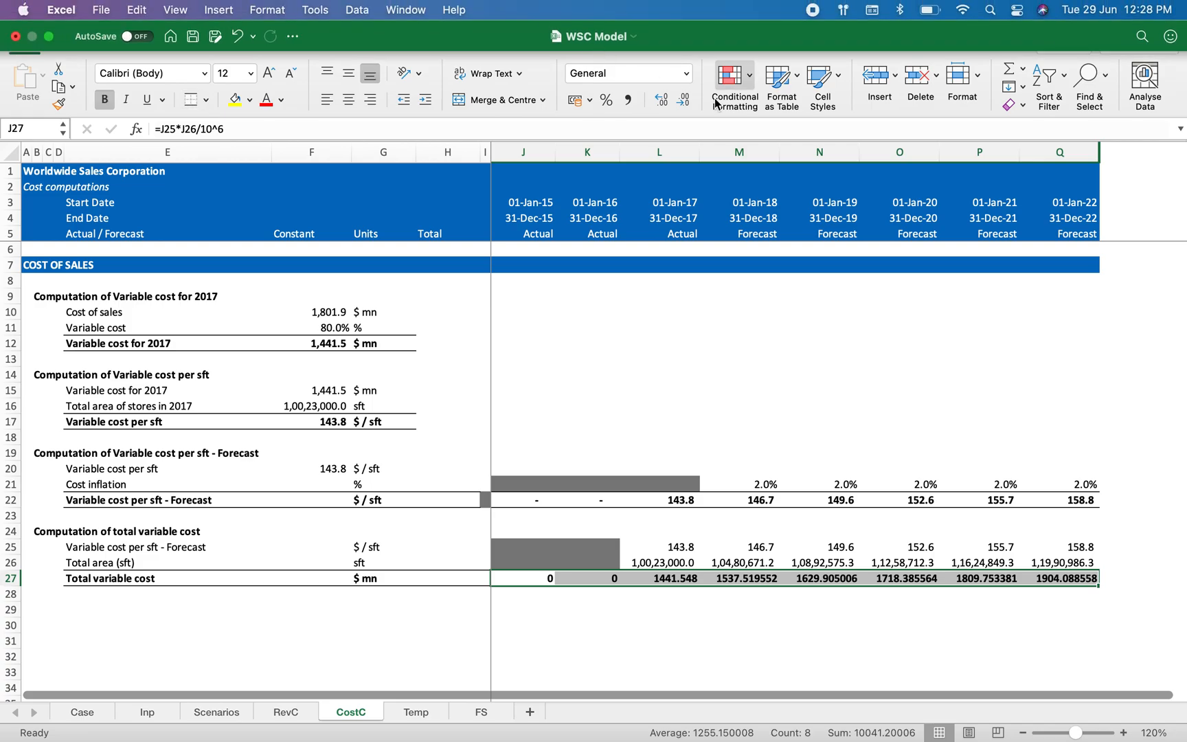
pyautogui.click(627, 101)
pyautogui.click(675, 101)
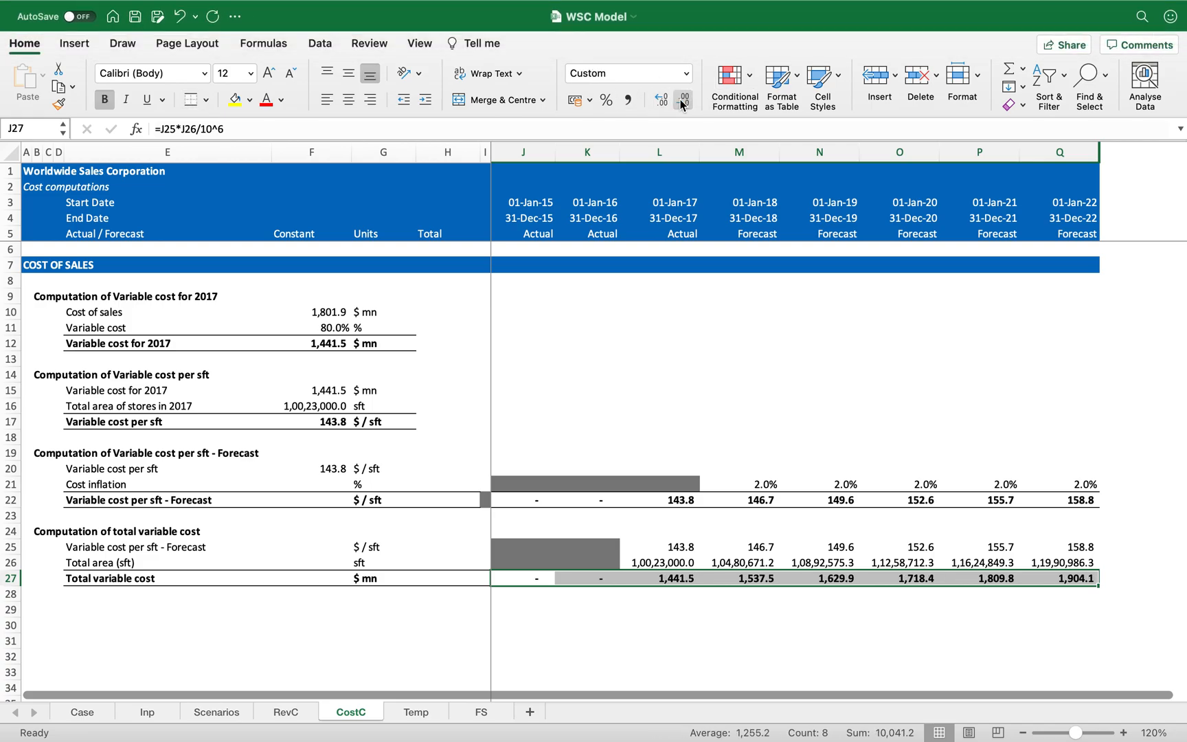
# - Copy the section heading in B24 to B29
pyautogui.press('Left')
pyautogui.press('Left')
pyautogui.press('Left')
pyautogui.press('Left')
pyautogui.press('Left')
pyautogui.press('Left')
pyautogui.press('Left')
pyautogui.press('Left')
pyautogui.press('Down')
pyautogui.press('Right')
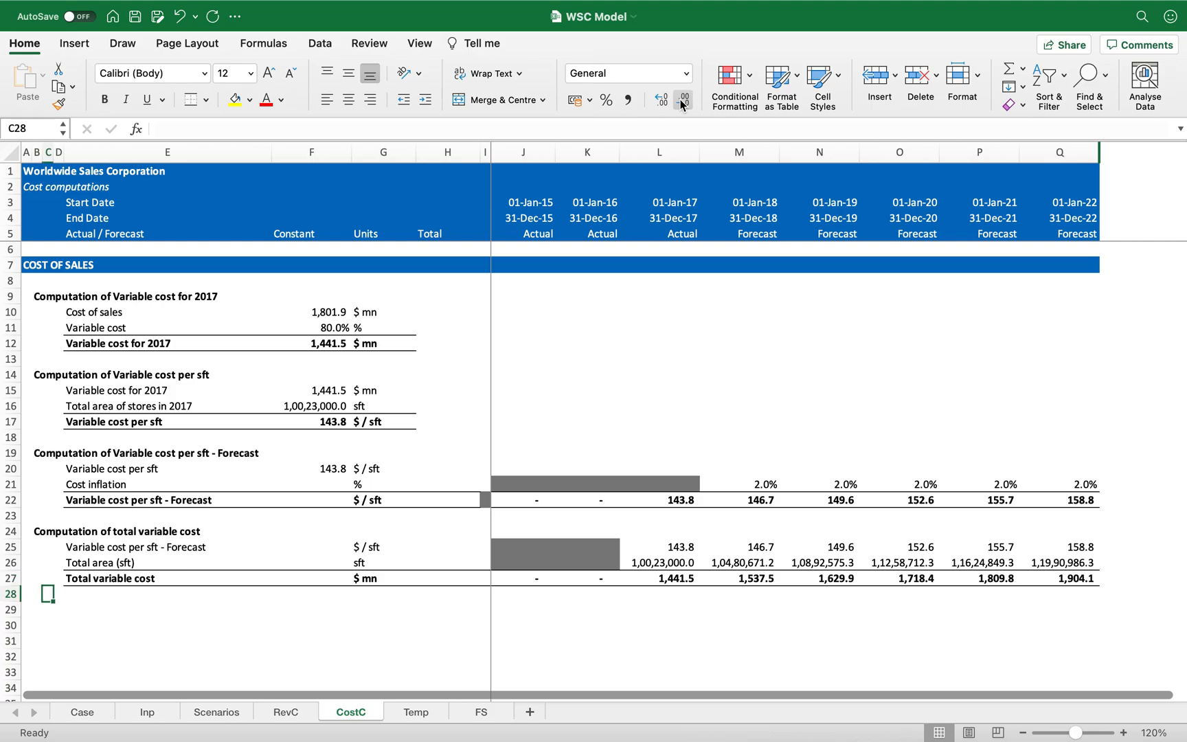
pyautogui.press('Left')
pyautogui.press('Up')
pyautogui.press('Up')
pyautogui.press('Up')
pyautogui.press('Up')
pyautogui.press('super+c')
pyautogui.press('Down')
pyautogui.press('Down')
pyautogui.press('Down')
pyautogui.press('Down')
pyautogui.press('Down')
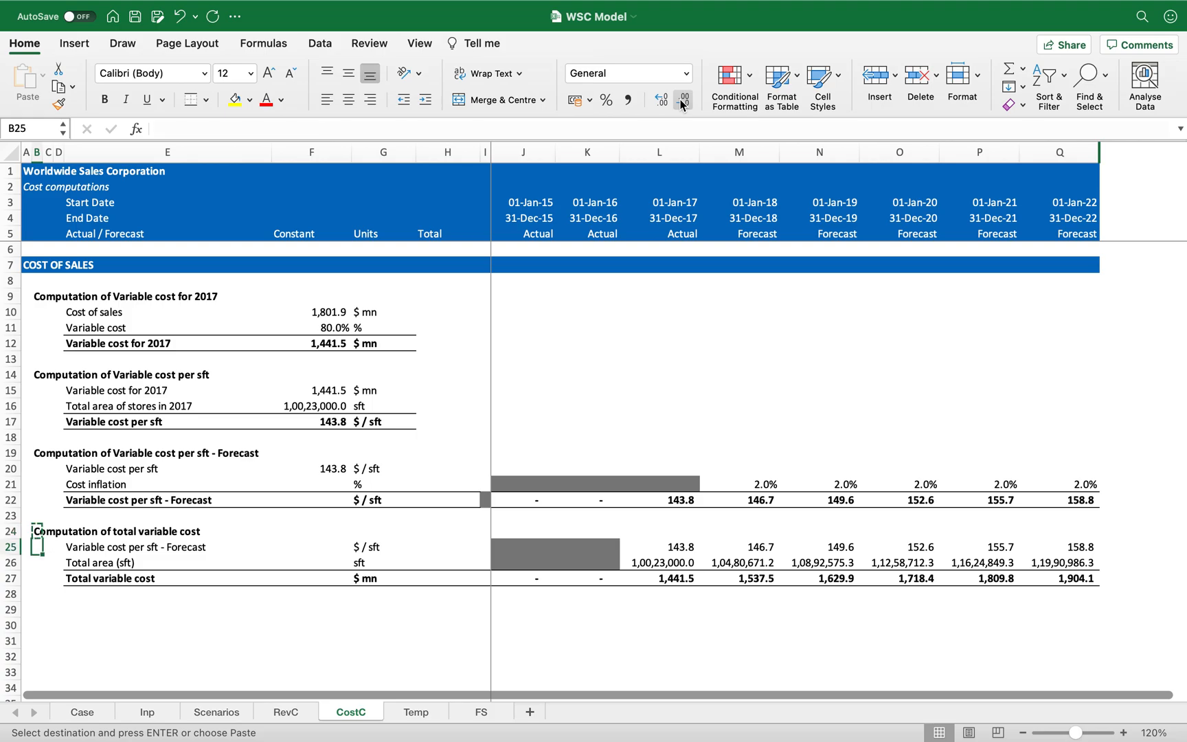
pyautogui.press('Return')
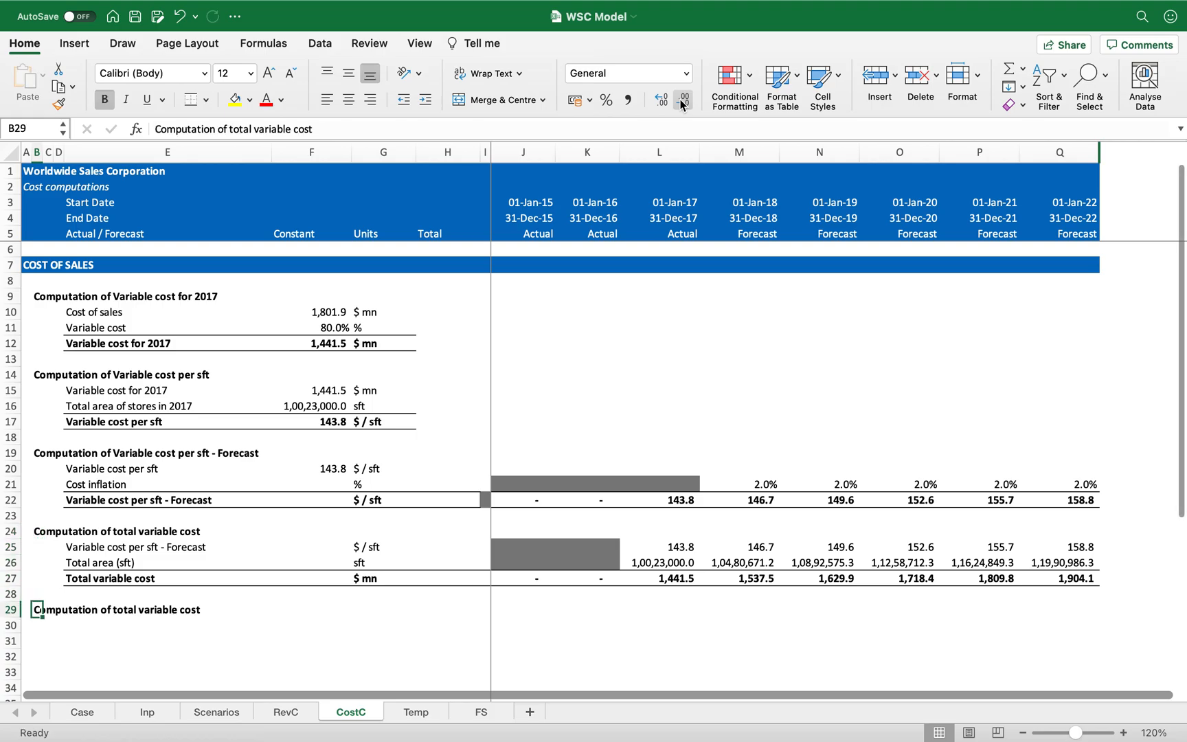
# - Change the B29 heading to "Computation of total cost of sales"
pyautogui.press('F2')
pyautogui.hotkey('shift', 'alt', 'Left')
pyautogui.hotkey('shift', 'alt', 'Left')
pyautogui.write('cost of sales')
pyautogui.press('Return')
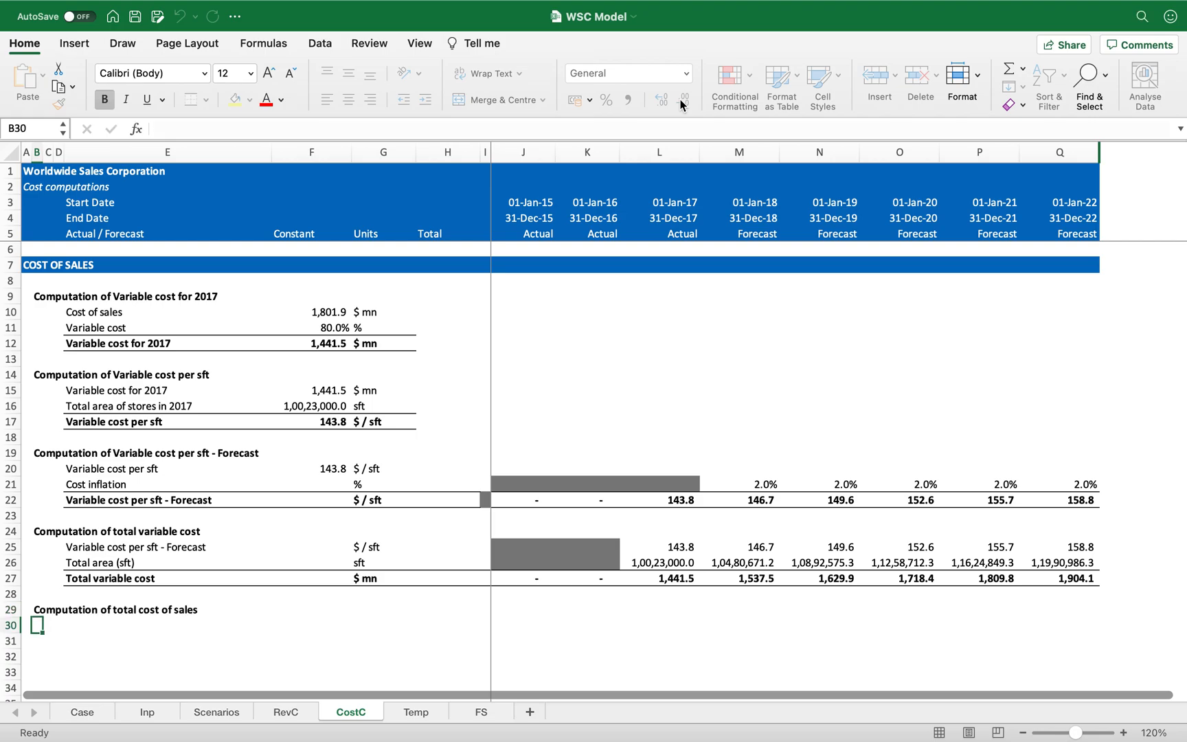
# - Link the label in E30 to the total variable cost label with =E27
pyautogui.press('Right')
pyautogui.press('Right')
pyautogui.press('Right')
pyautogui.write('=')
pyautogui.press('Up')
pyautogui.press('Up')
pyautogui.press('Up')
pyautogui.press('Return')
# - Copy the E30 link across the row to Q30 and clear the unneeded links in F30 and in the blank cells between G30 and J30
pyautogui.press('Up')
pyautogui.hotkey('ctrl', 'c')
pyautogui.hotkey('ctrl', 'shift', 'Right')
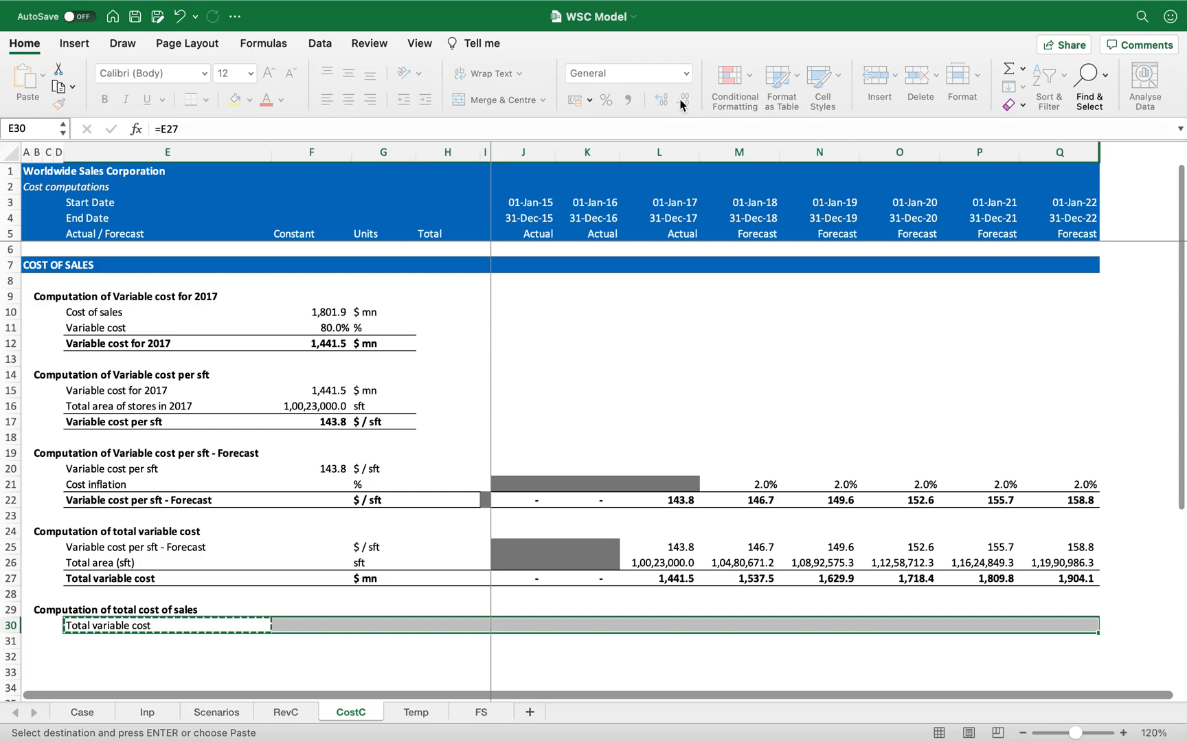
pyautogui.hotkey('ctrl', 'v')
pyautogui.press('Right')
pyautogui.press('Delete')
pyautogui.press('Right')
pyautogui.press('Right')
pyautogui.hotkey('shift', 'Right')
pyautogui.hotkey('shift', 'Right')
pyautogui.hotkey('shift', 'Left')
pyautogui.press('Delete')
# - Format the total variable cost values in J30:Q30 in comma style with one decimal place
pyautogui.press('Right')
pyautogui.press('Right')
pyautogui.hotkey('ctrl', 'shift', 'Right')
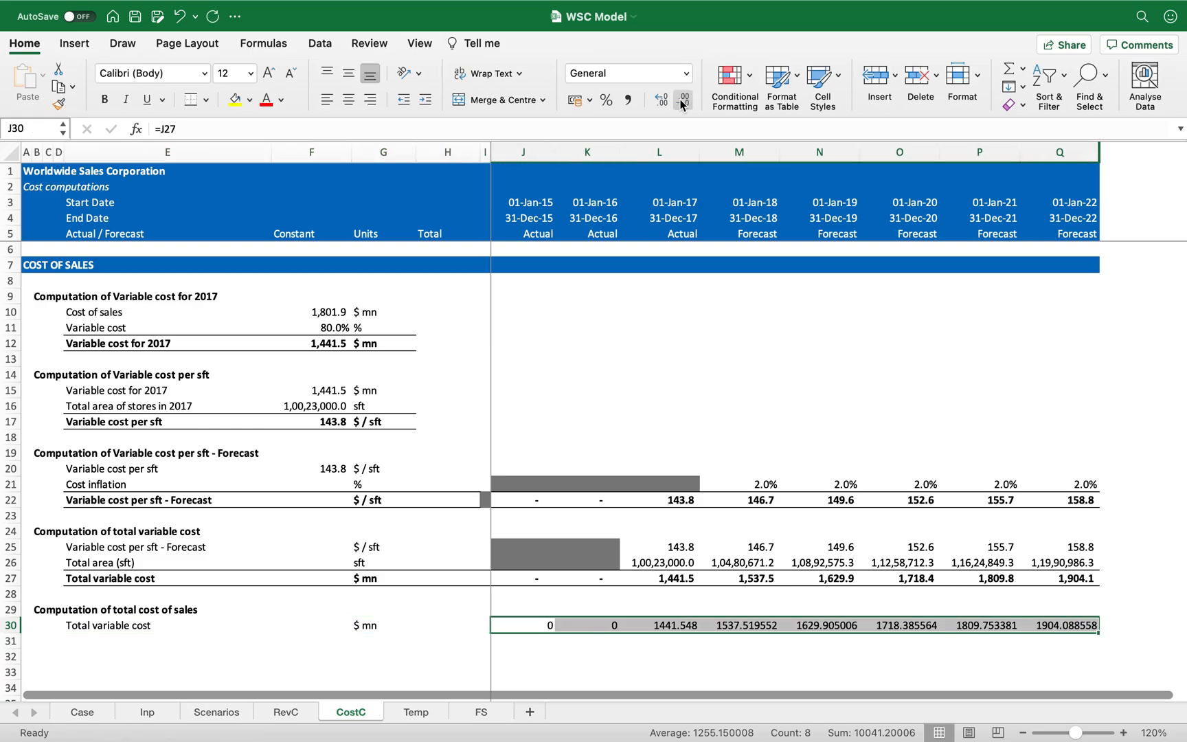
pyautogui.click(629, 102)
pyautogui.click(684, 101)
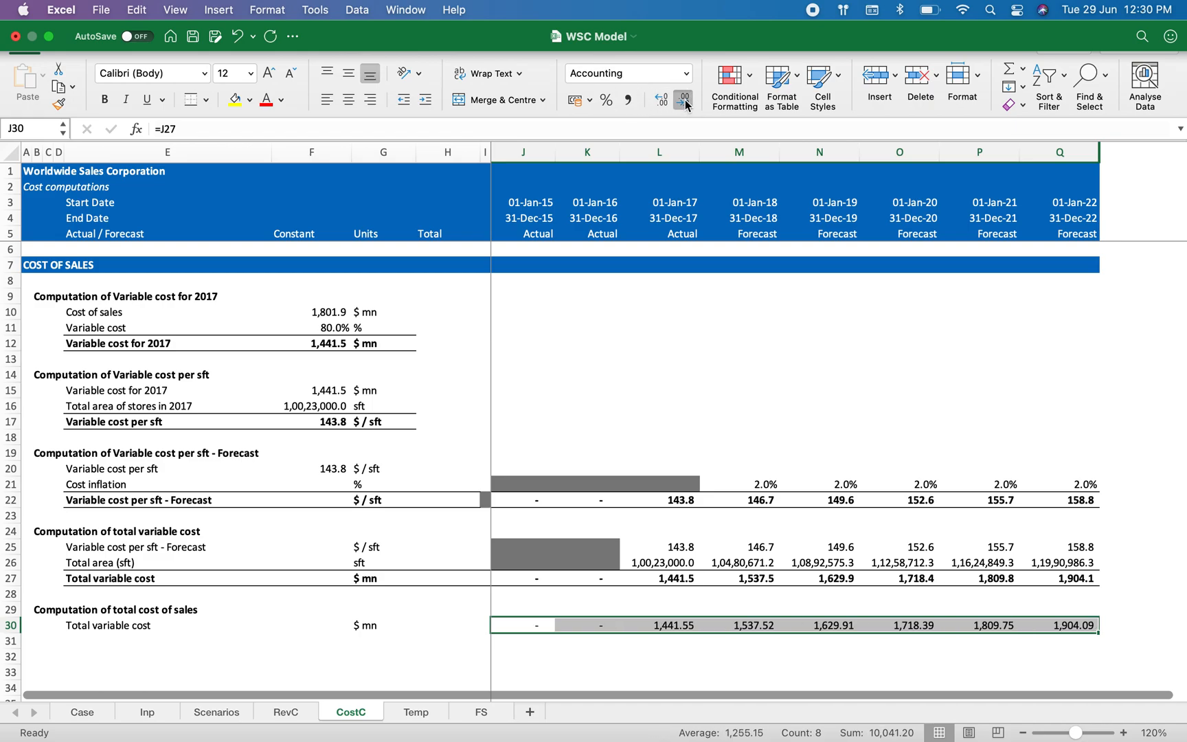
pyautogui.press('Left')
pyautogui.press('Left')
pyautogui.press('Left')
pyautogui.press('Left')
pyautogui.press('Left')
pyautogui.press('Left')
pyautogui.press('Right')
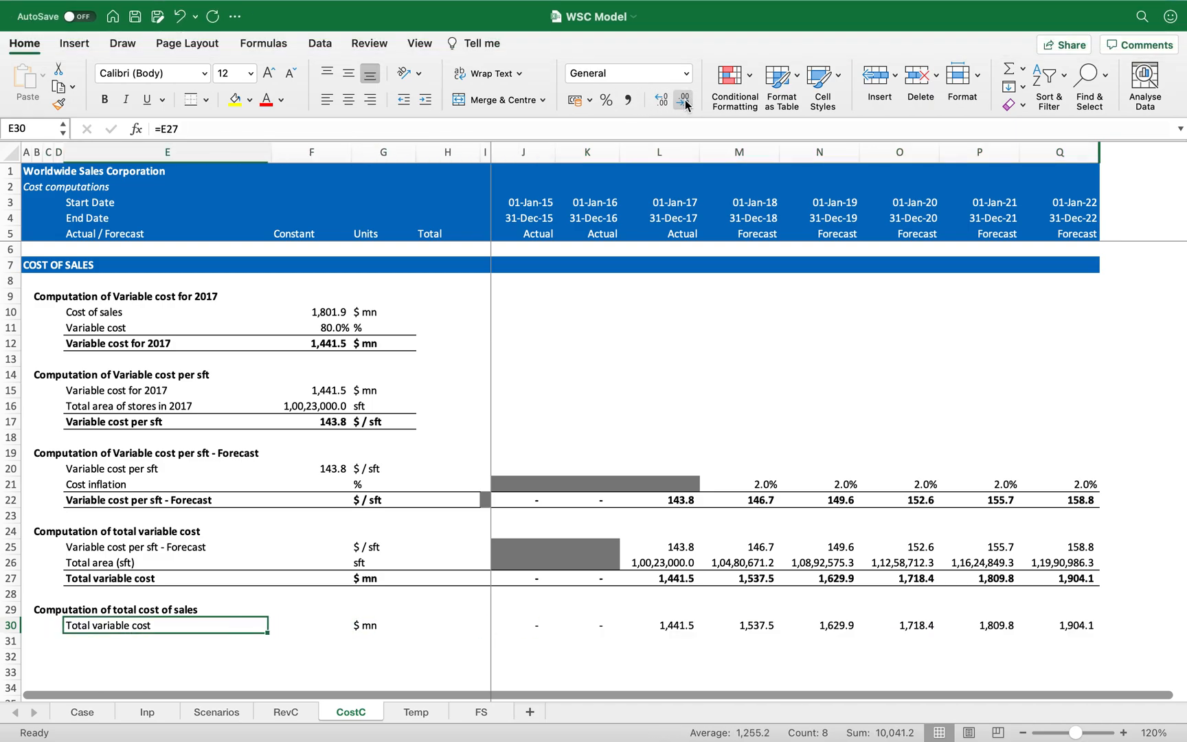
pyautogui.press('Down')
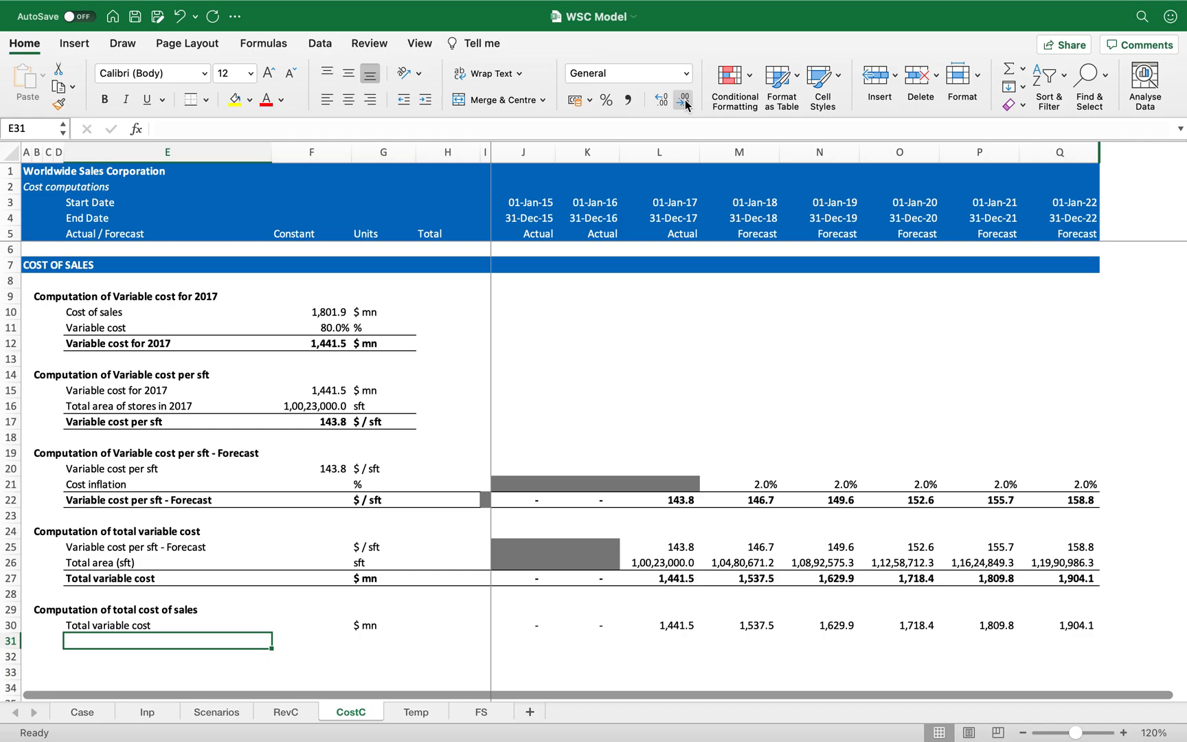
pyautogui.click(179, 324)
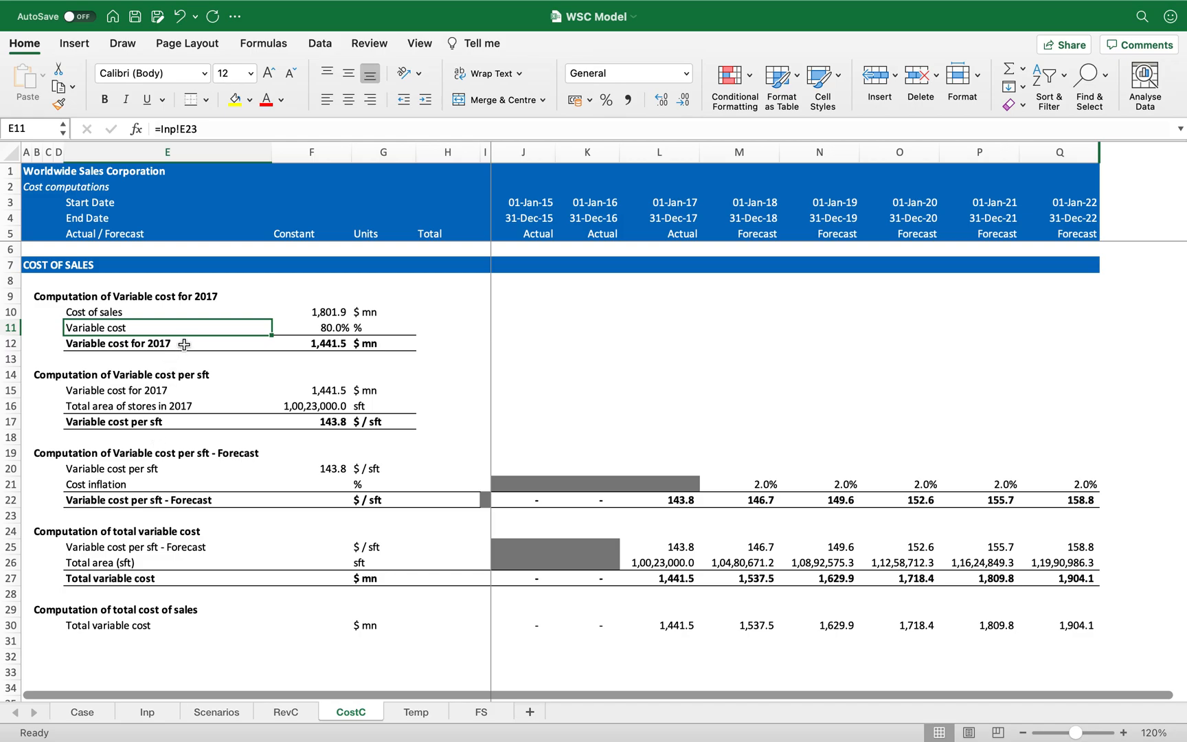
pyautogui.click(119, 639)
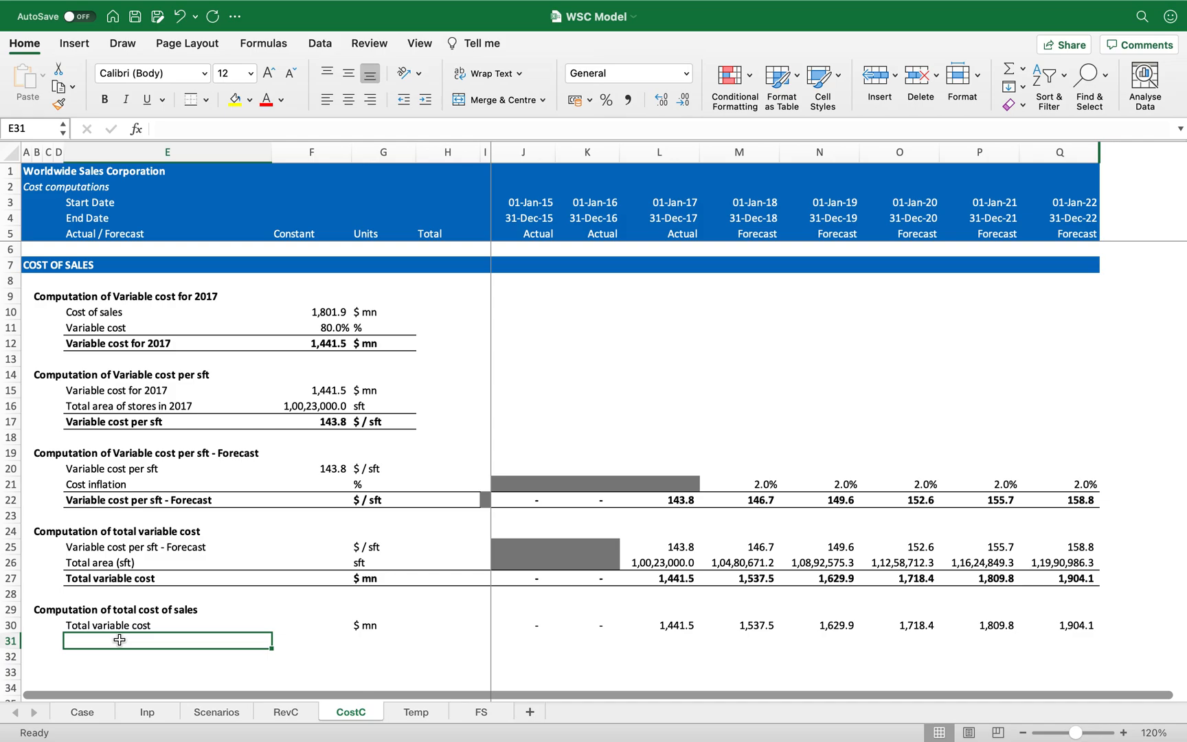
pyautogui.write('=Inp!')
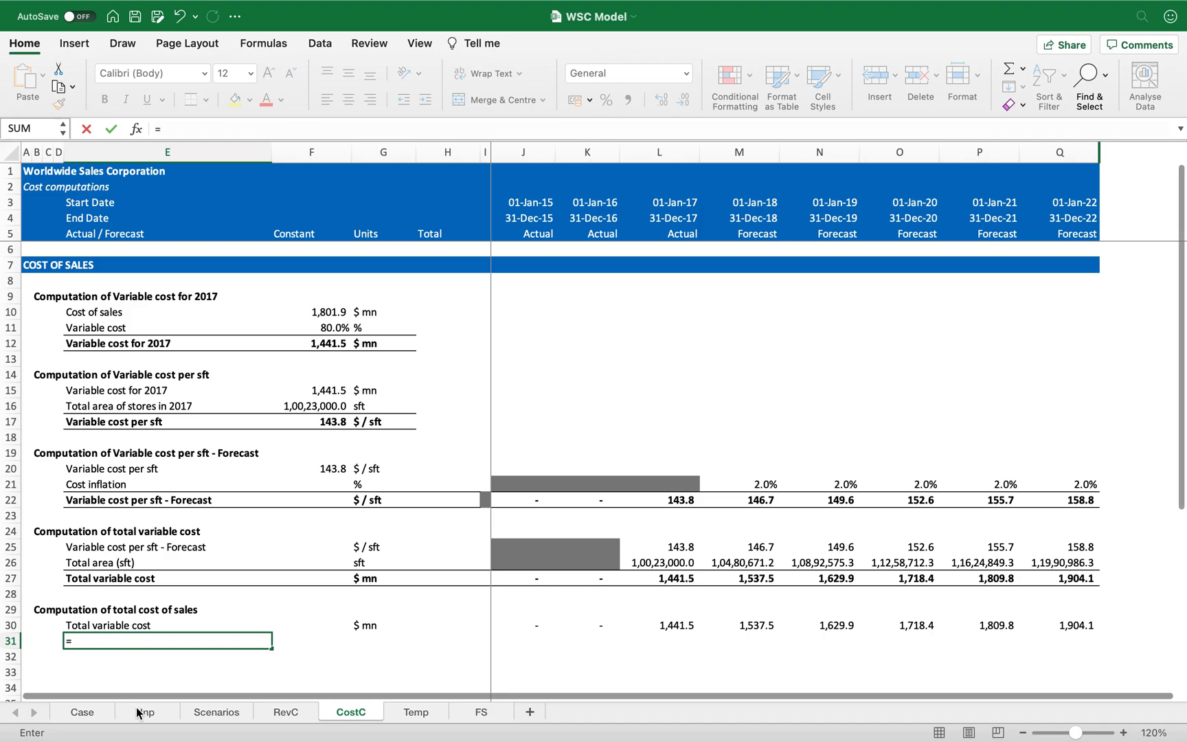
pyautogui.click(146, 711)
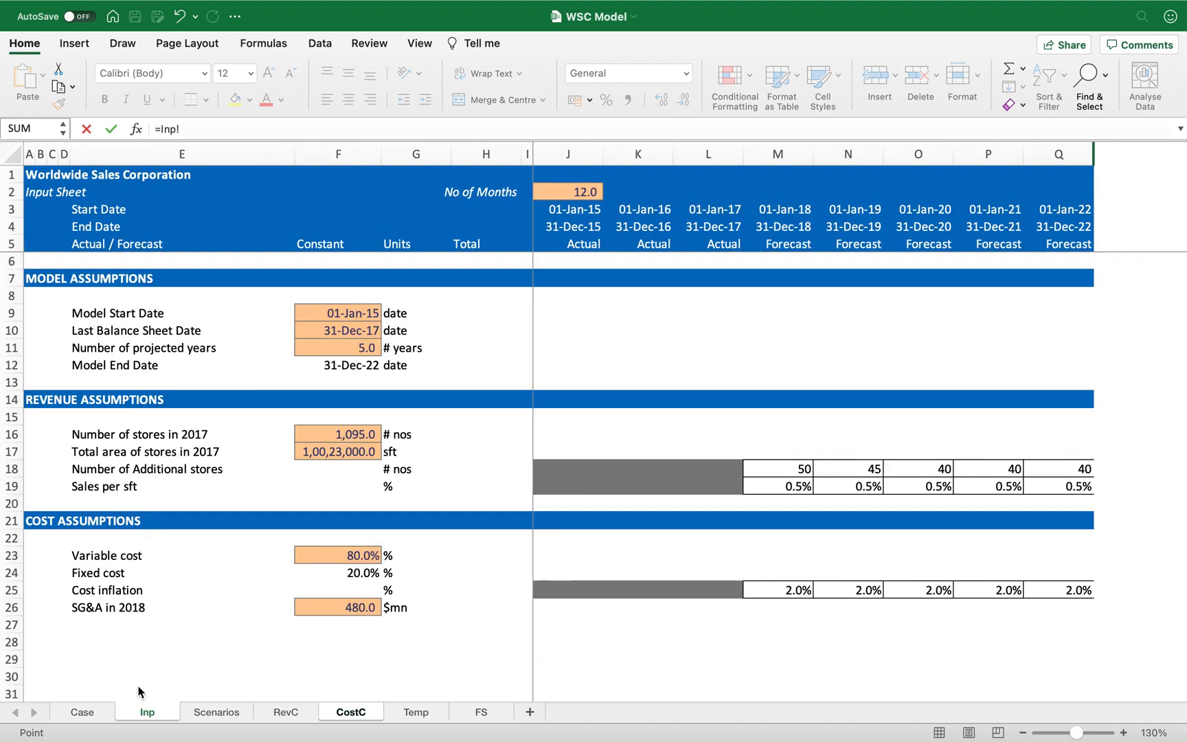
pyautogui.click(142, 557)
pyautogui.press('Return')
pyautogui.press('Up')
pyautogui.hotkey('ctrl', 'c')
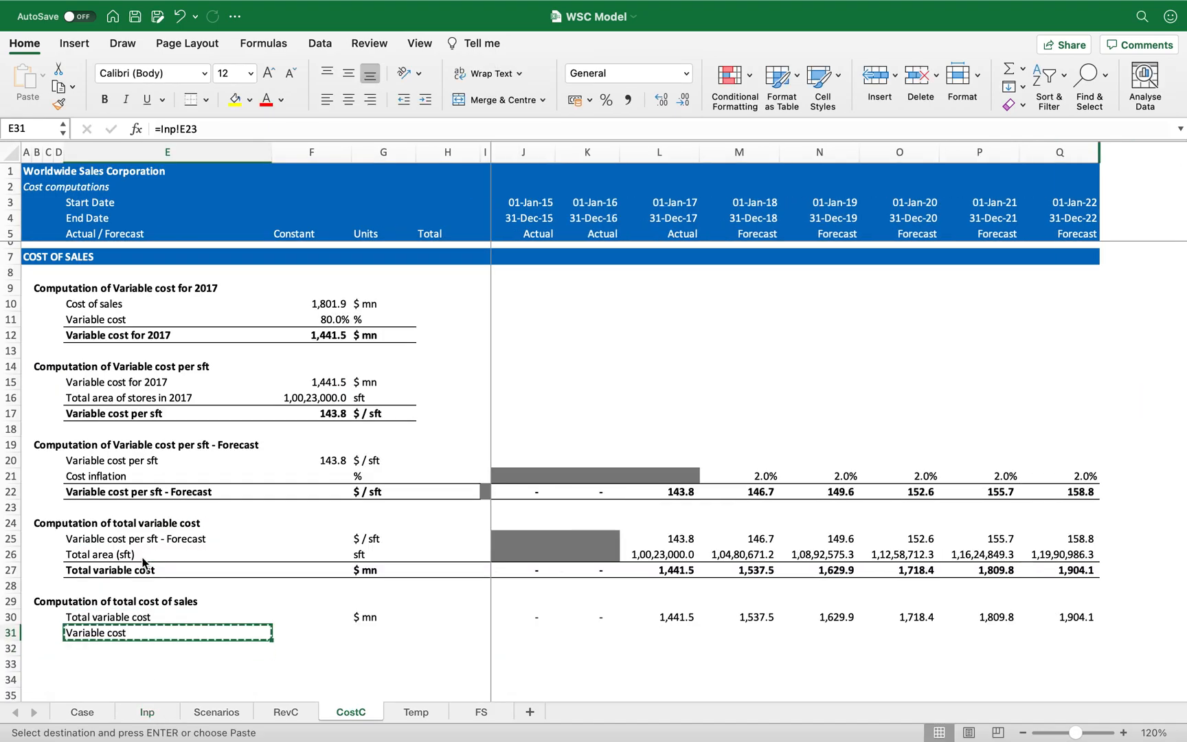
pyautogui.hotkey('shift', 'Right')
pyautogui.hotkey('shift', 'Right')
pyautogui.press('Return')
pyautogui.press('Delete')
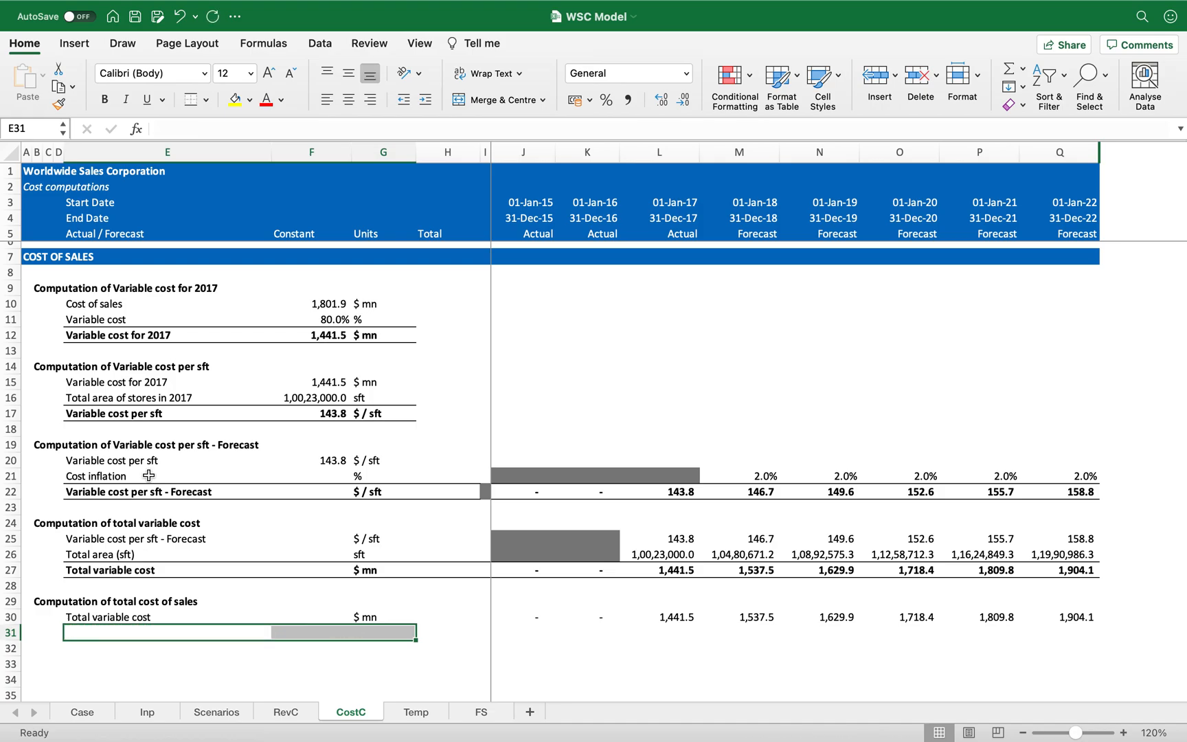
# - Lock the row in the E11 variable cost label link so that it reads =Inp!E$23
pyautogui.click(136, 320)
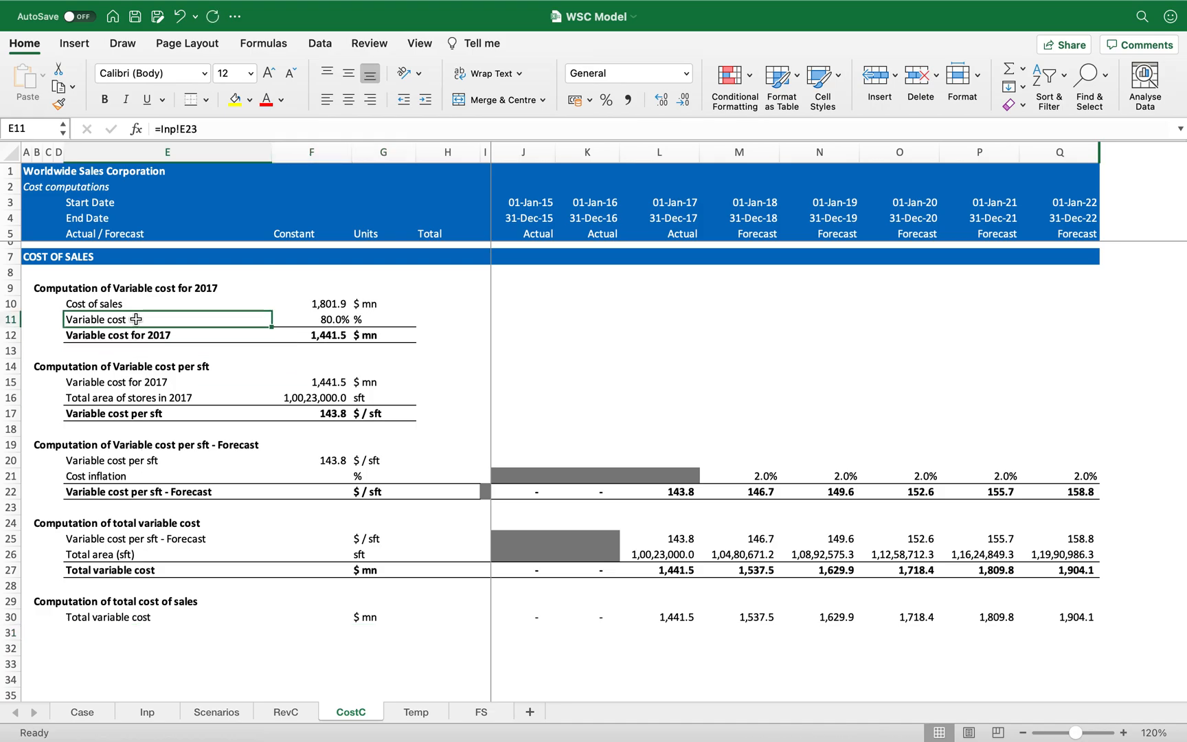
pyautogui.press('F2')
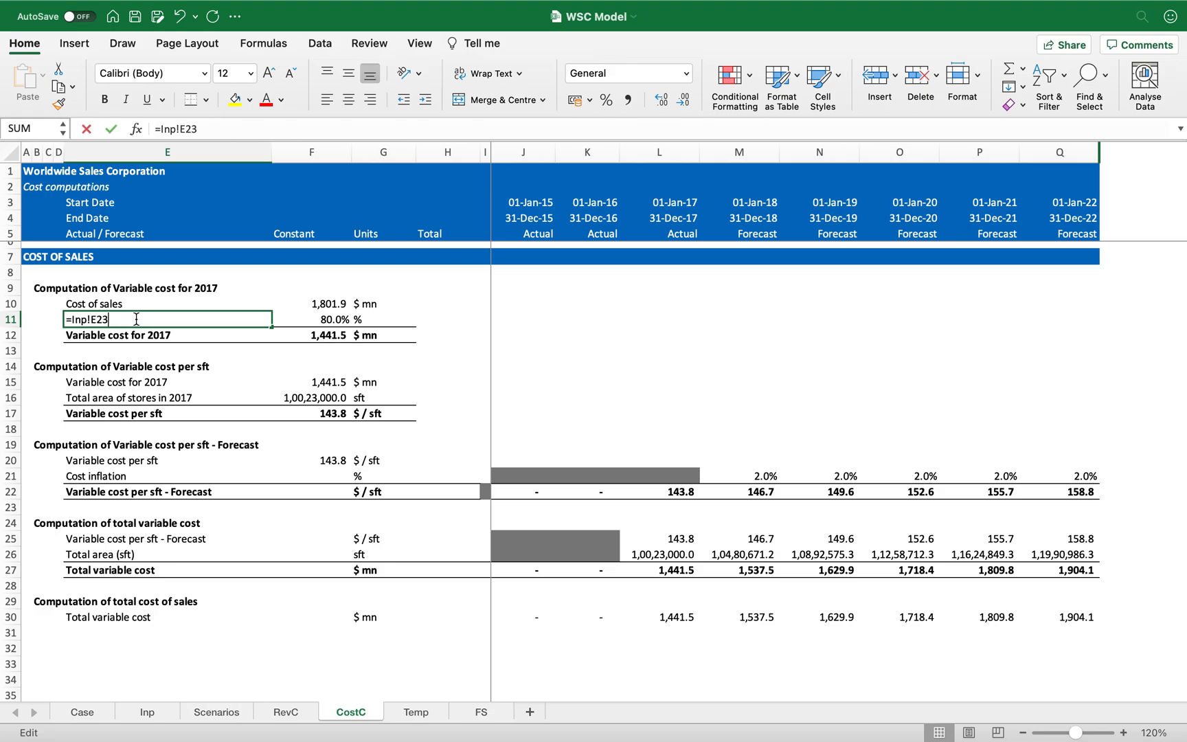
pyautogui.press('F4')
pyautogui.press('F4')
pyautogui.press('Return')
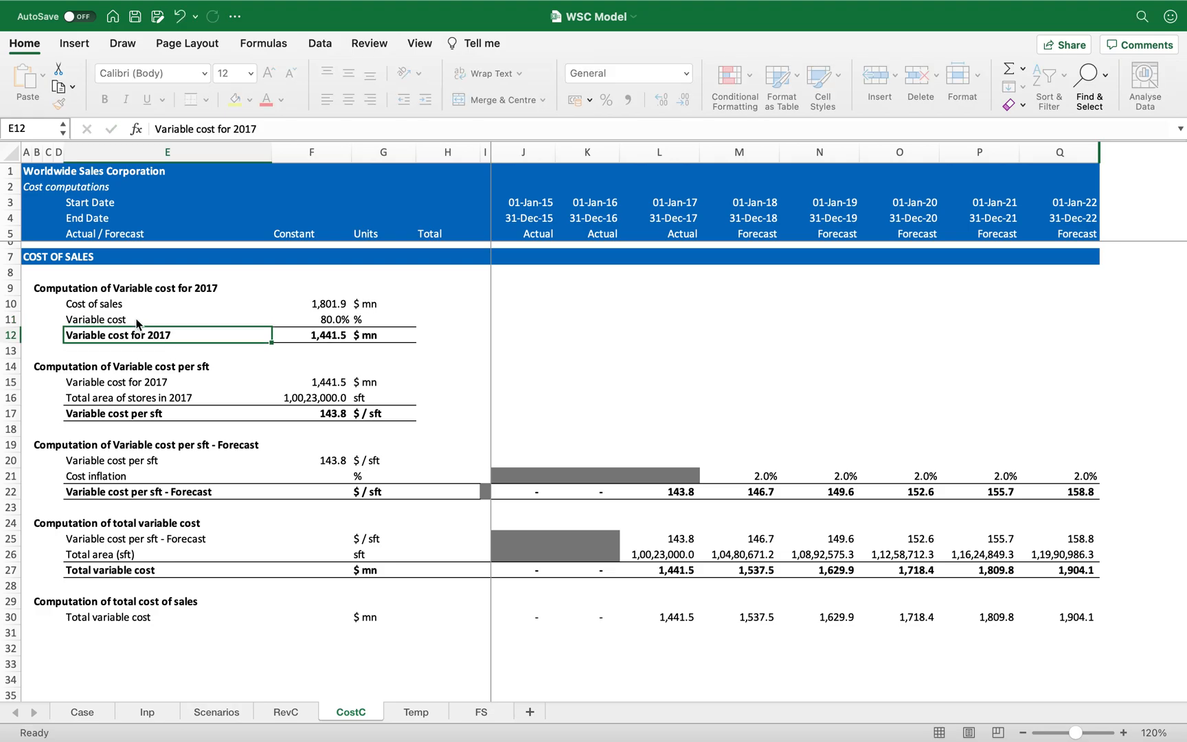
# - Copy the E11 link to F11 and format F11 as a percentage with one decimal place
pyautogui.click(136, 319)
pyautogui.press('super+c')
pyautogui.press('Right')
pyautogui.press('Return')
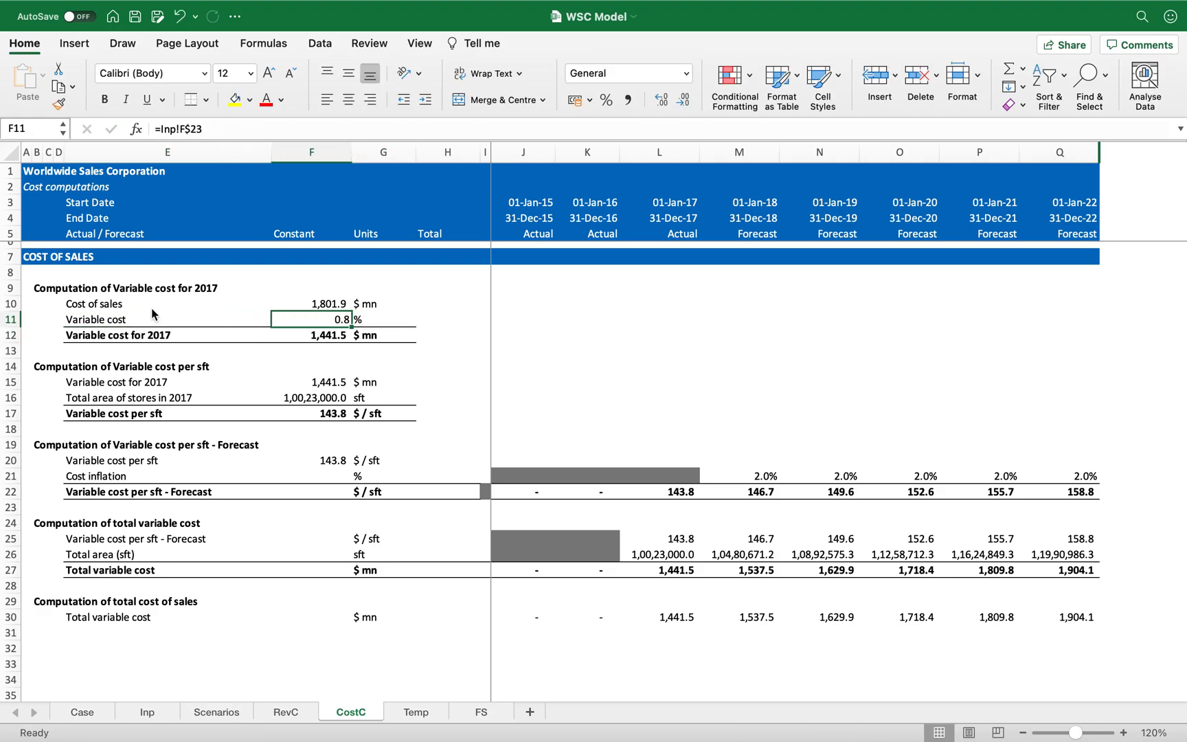
pyautogui.click(606, 100)
pyautogui.click(663, 100)
# - Copy the whole variable cost row 11 to row 31
pyautogui.press('Left')
pyautogui.hotkey('shift', 'space')
pyautogui.press('super+c')
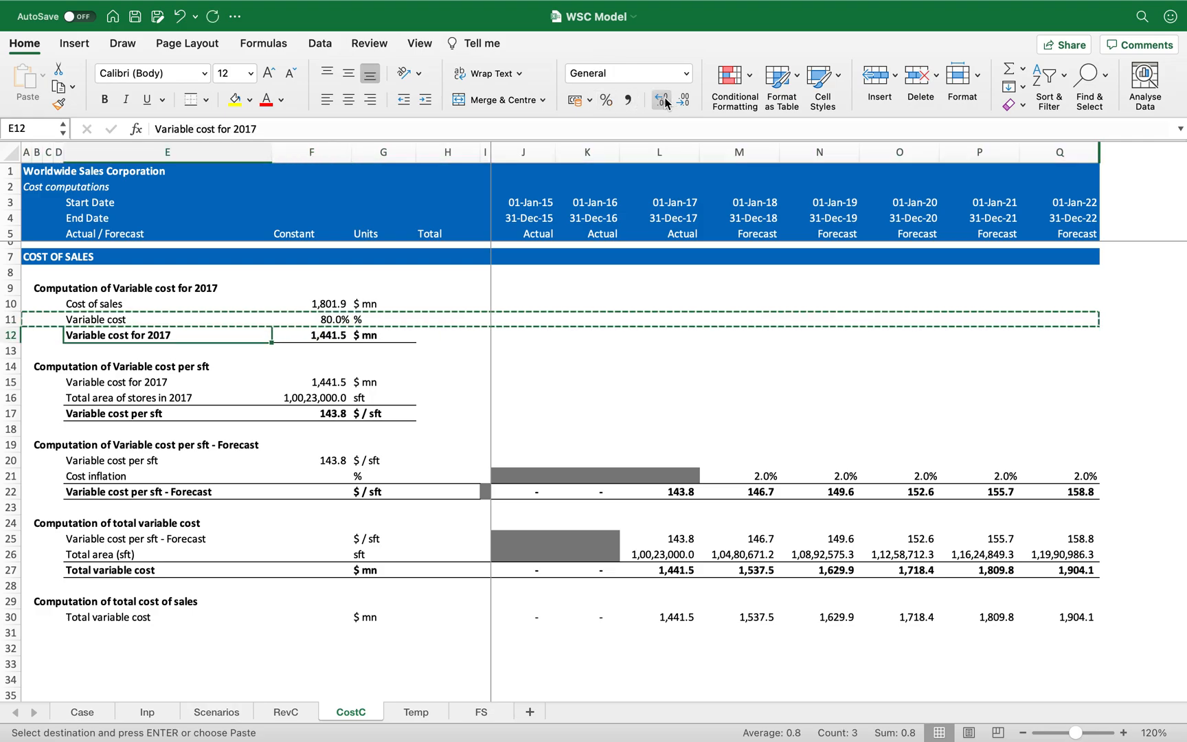
pyautogui.press('Down')
pyautogui.click(131, 629)
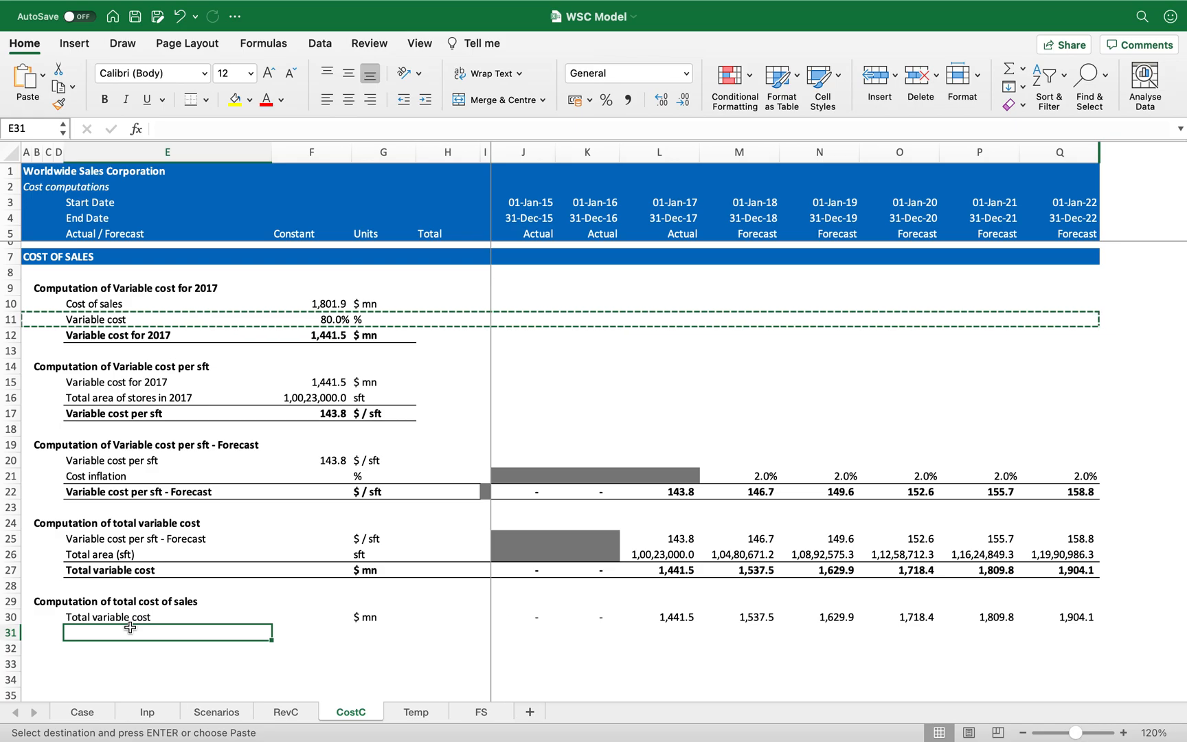
pyautogui.hotkey('shift', 'space')
pyautogui.press('super+v')
pyautogui.press('Down')
pyautogui.press('Escape')
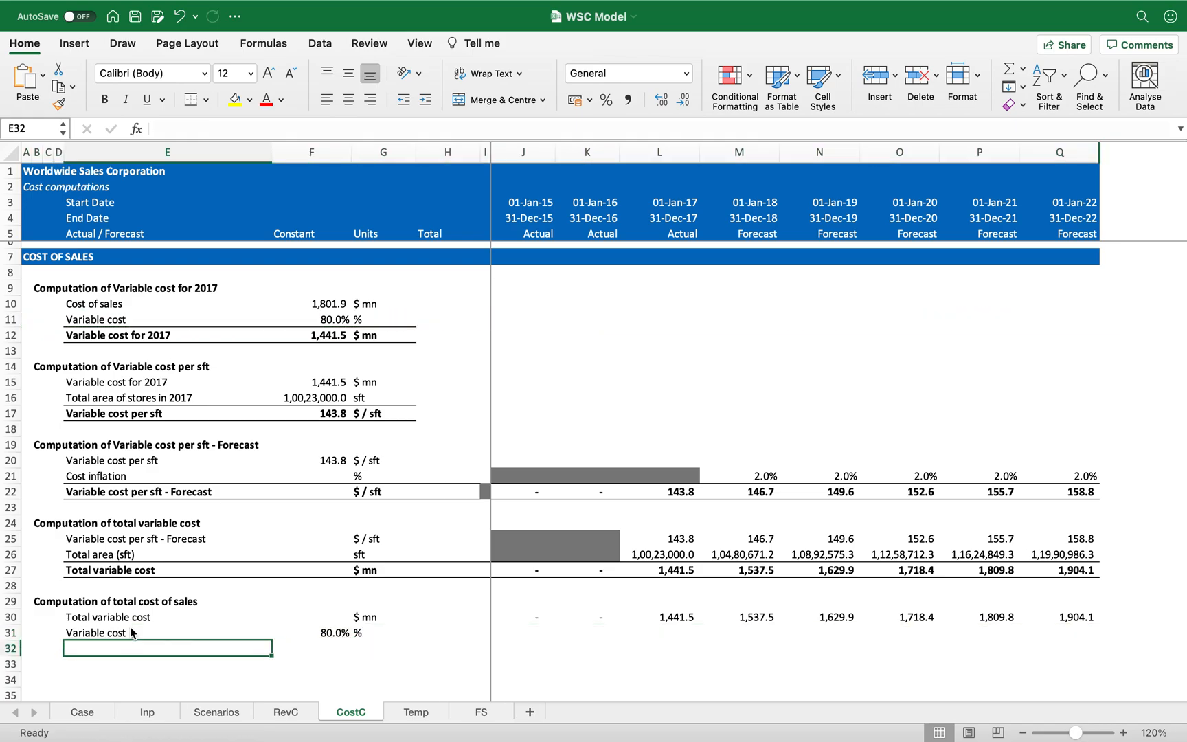
# - Make row 32 bold and apply a top and bottom border to E32:Q32
pyautogui.hotkey('shift', 'space')
pyautogui.press('super+b')
pyautogui.press('Left')
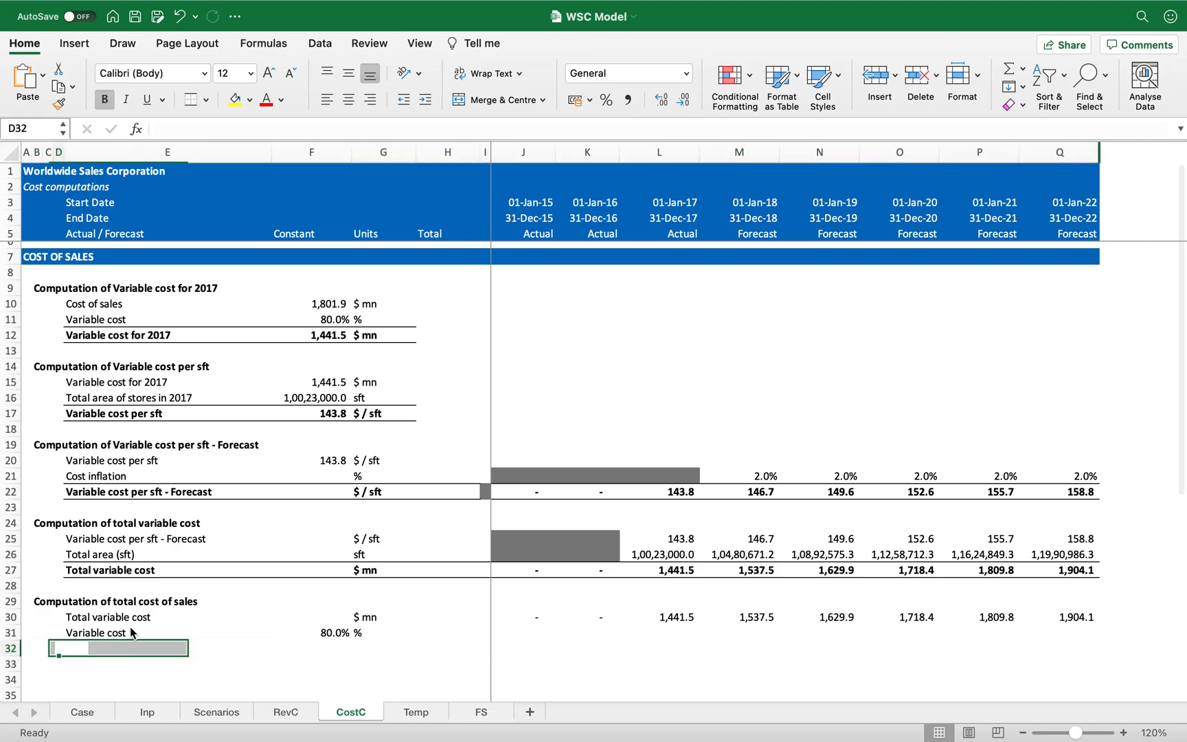
pyautogui.press('Right')
pyautogui.press('super+shift+Right')
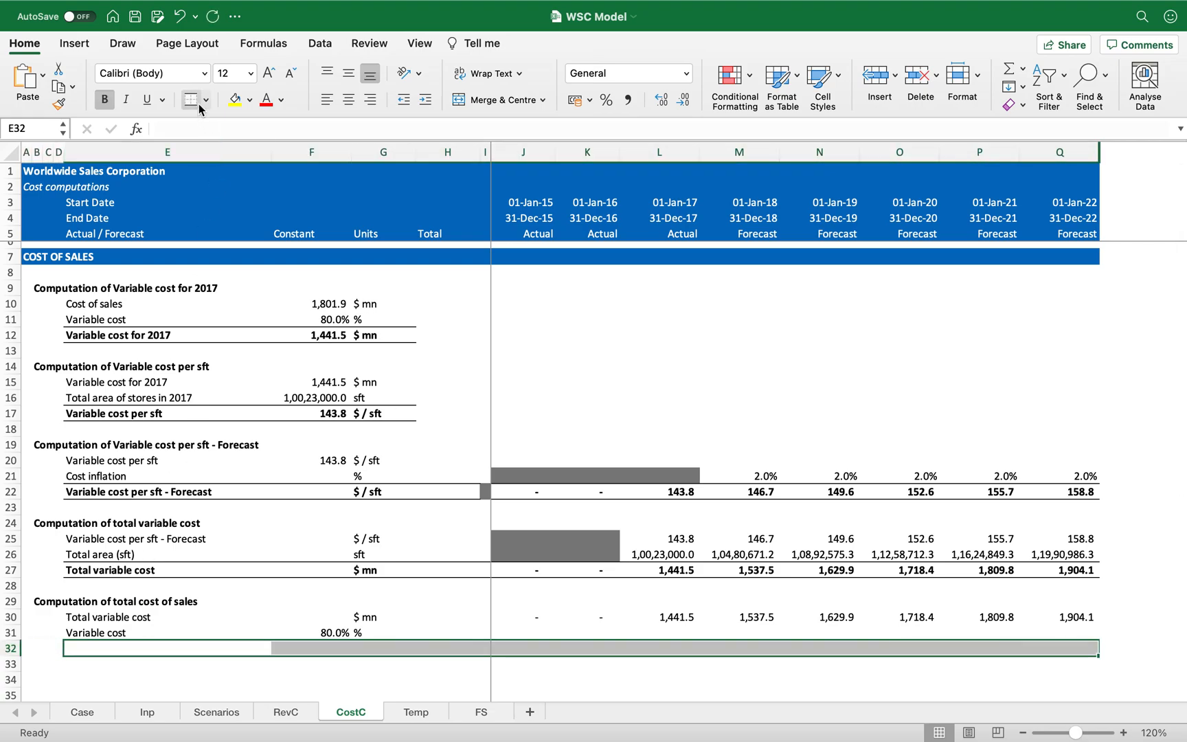
pyautogui.click(197, 105)
# - Label E32 as "Cost of sales" and enter the unit "$ mn" in G32
pyautogui.press('Up')
pyautogui.press('Down')
pyautogui.press('Up')
pyautogui.press('Down')
pyautogui.write('Cost ')
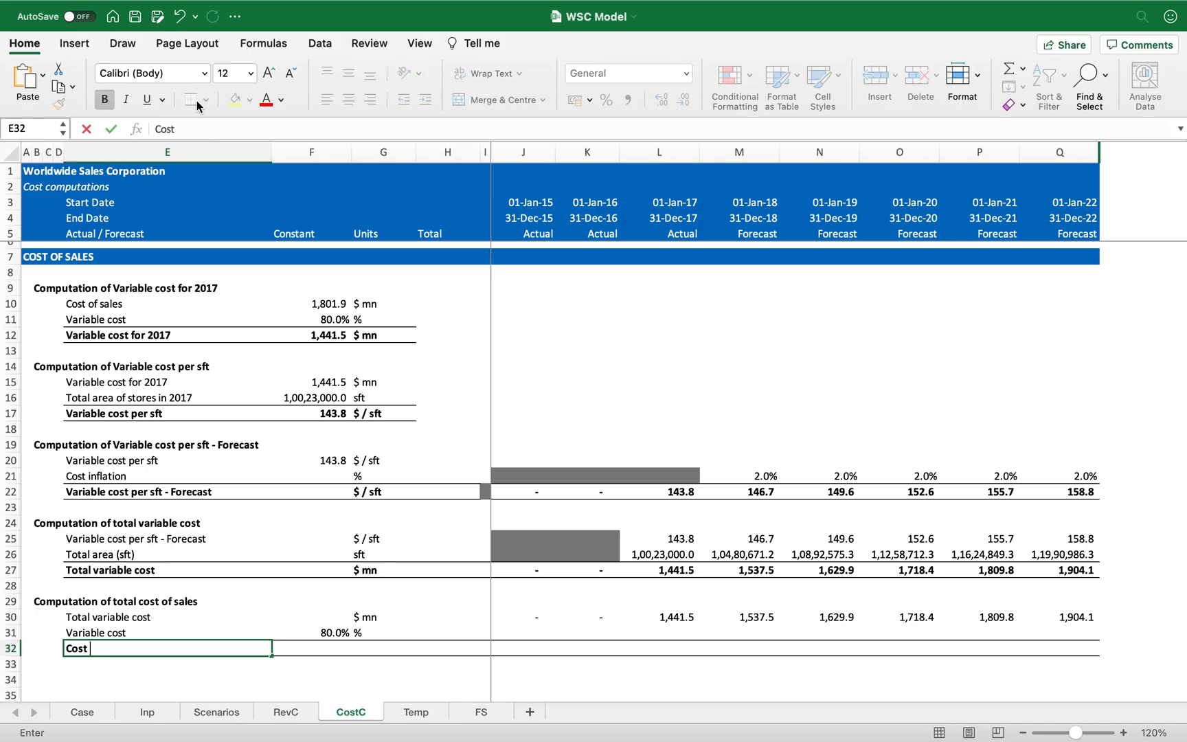
pyautogui.write('of sales')
pyautogui.press('Return')
pyautogui.press('Up')
pyautogui.press('Right')
pyautogui.press('Right')
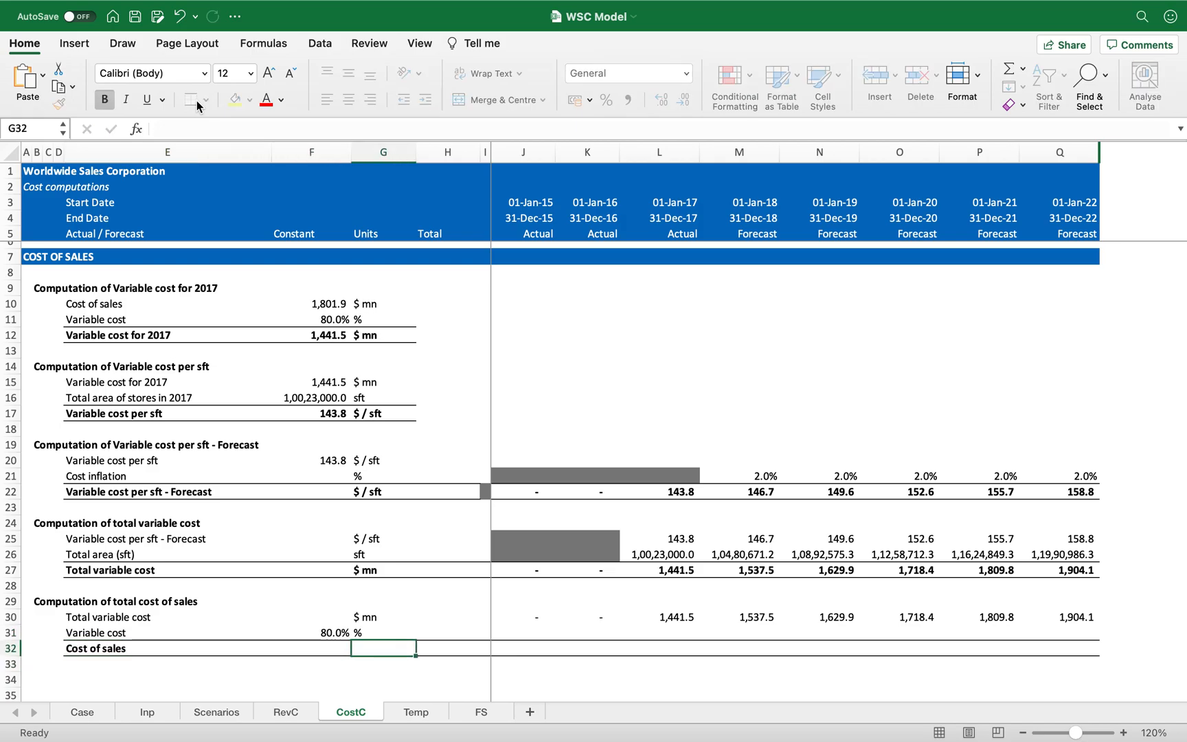
pyautogui.write('$ mn')
pyautogui.press('Return')
pyautogui.press('Up')
pyautogui.press('Right')
pyautogui.press('Right')
pyautogui.press('Right')
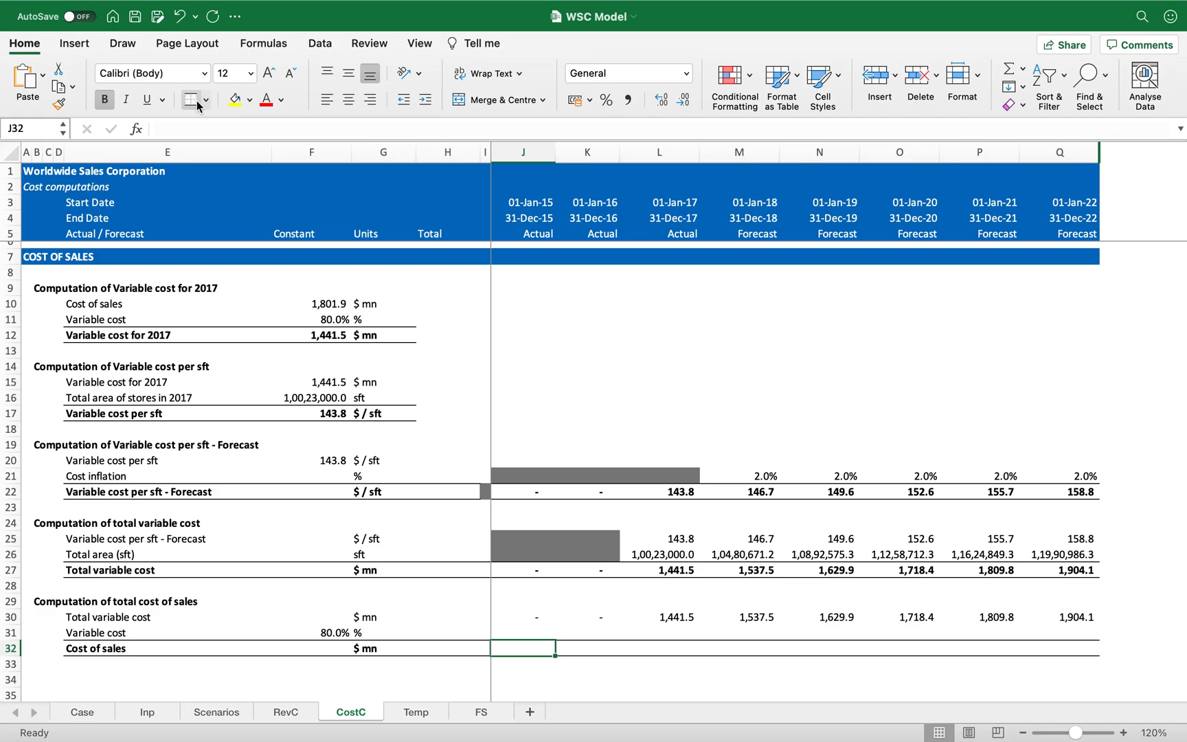
# - Examine in F10:F12 how the 2017 variable cost is derived from cost of sales and the variable cost percentage
pyautogui.click(335, 310)
pyautogui.moveTo(334, 312); pyautogui.dragTo(334, 333)
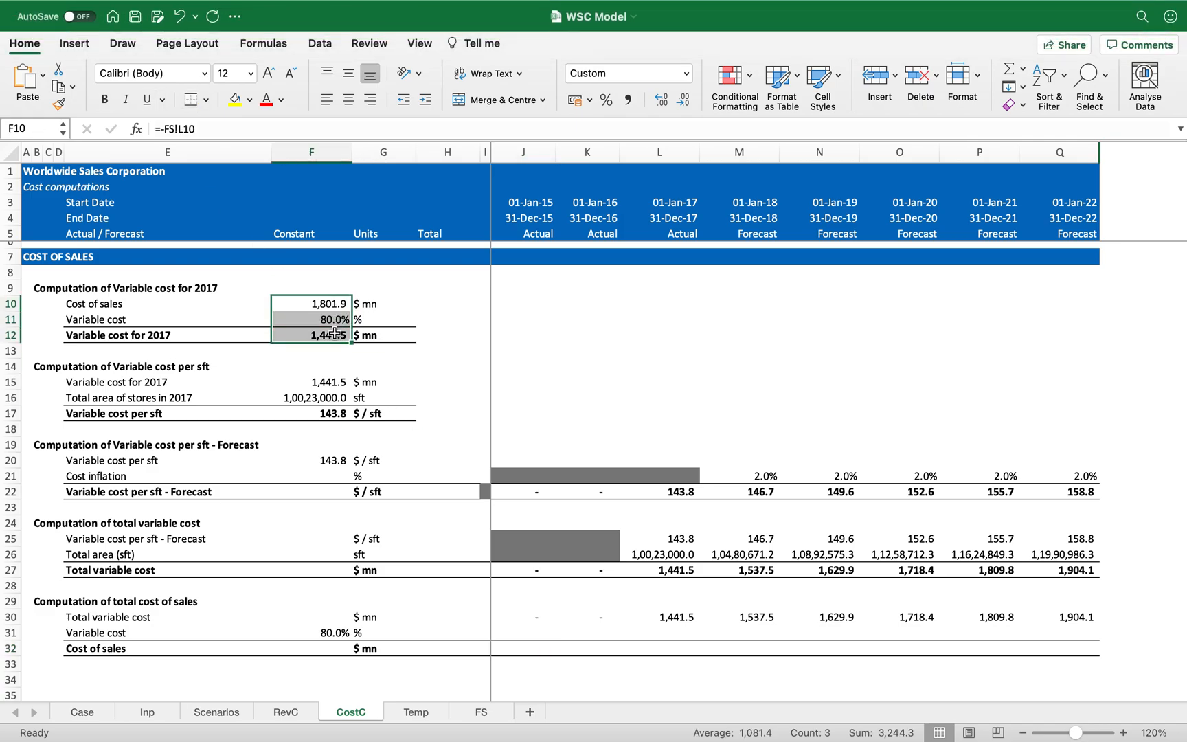
pyautogui.click(403, 303)
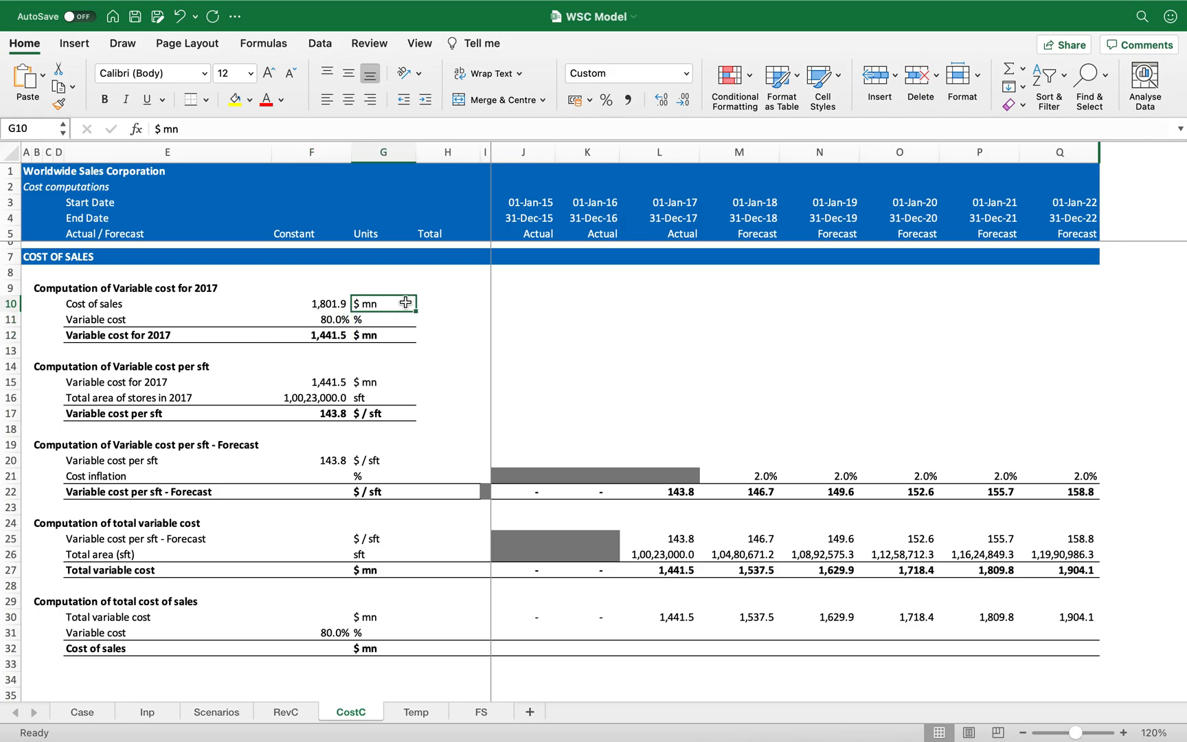
pyautogui.click(342, 299)
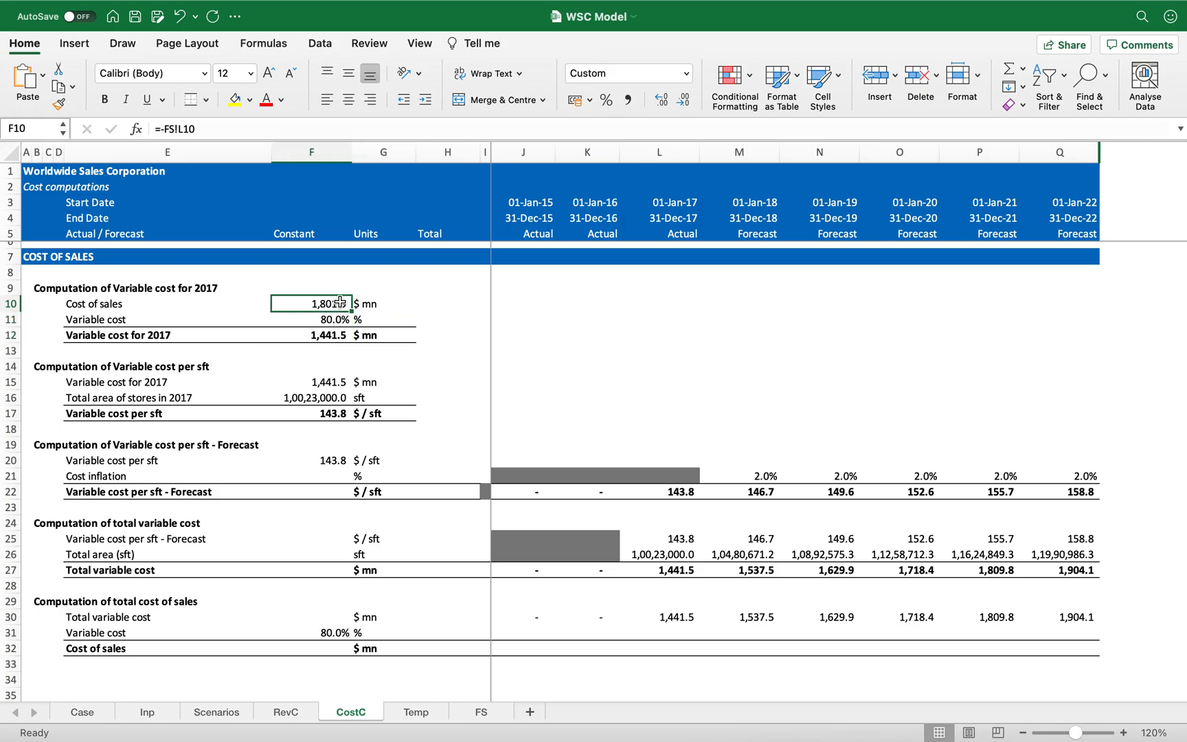
pyautogui.click(329, 319)
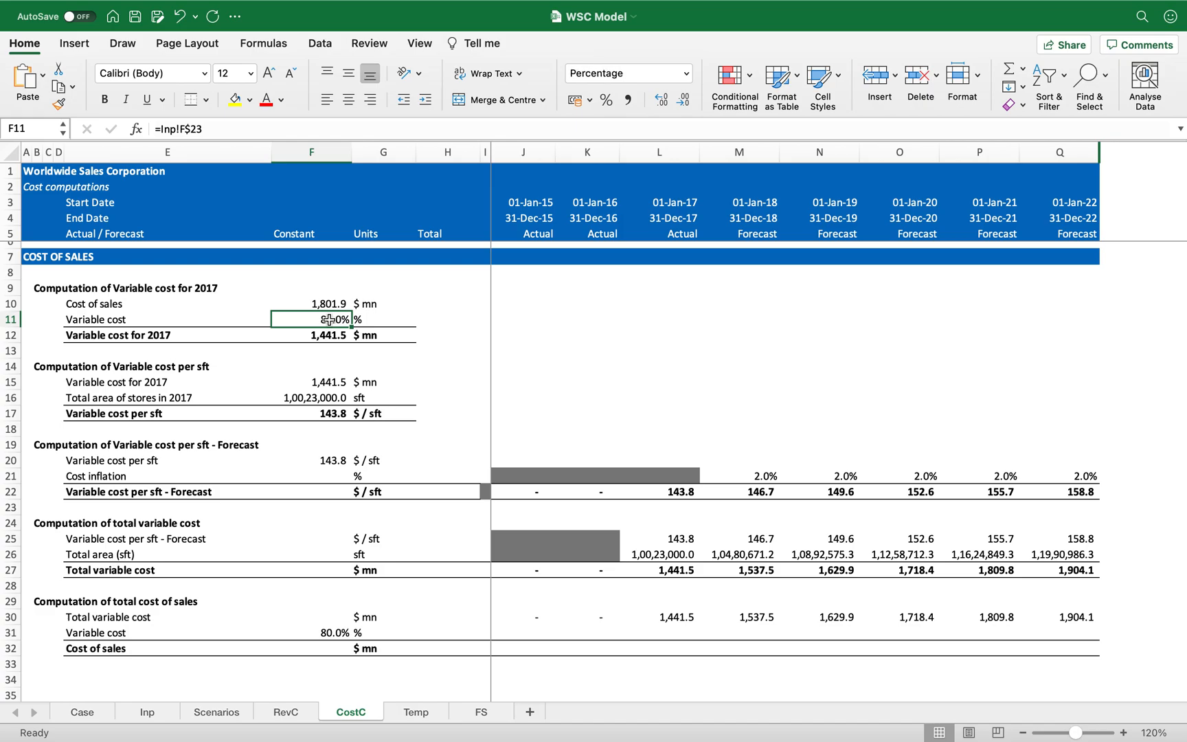
pyautogui.click(325, 335)
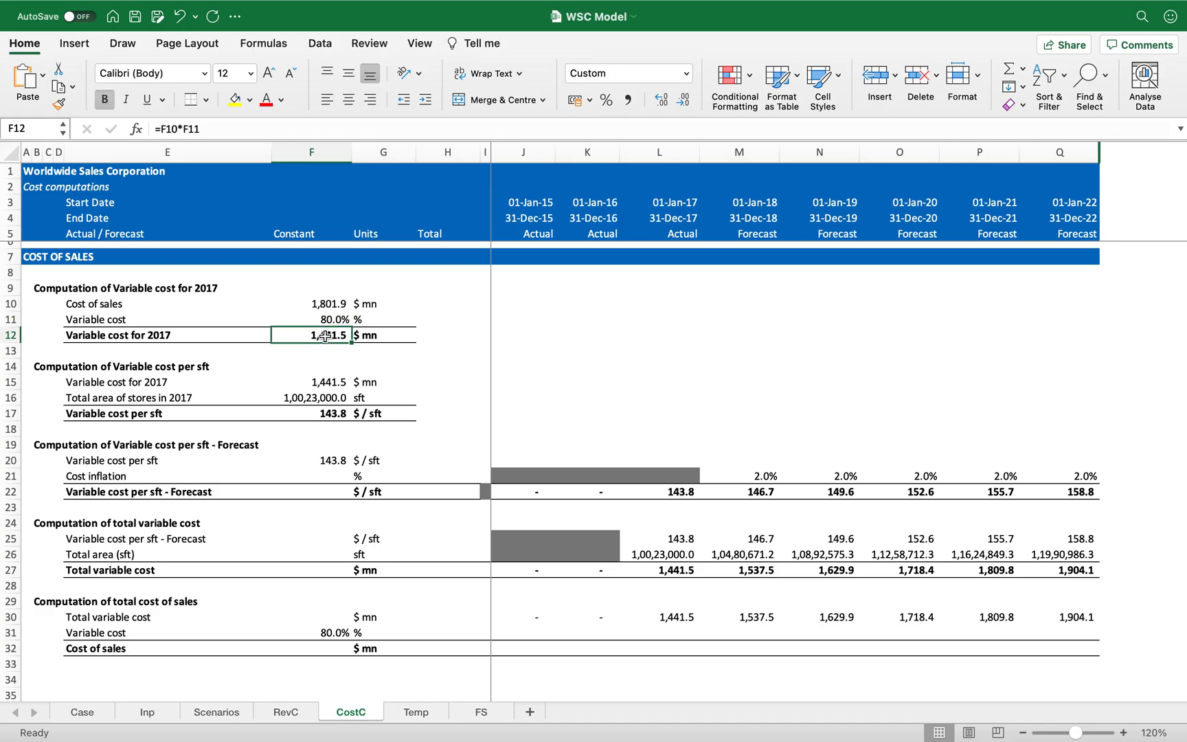
pyautogui.click(333, 302)
pyautogui.click(333, 318)
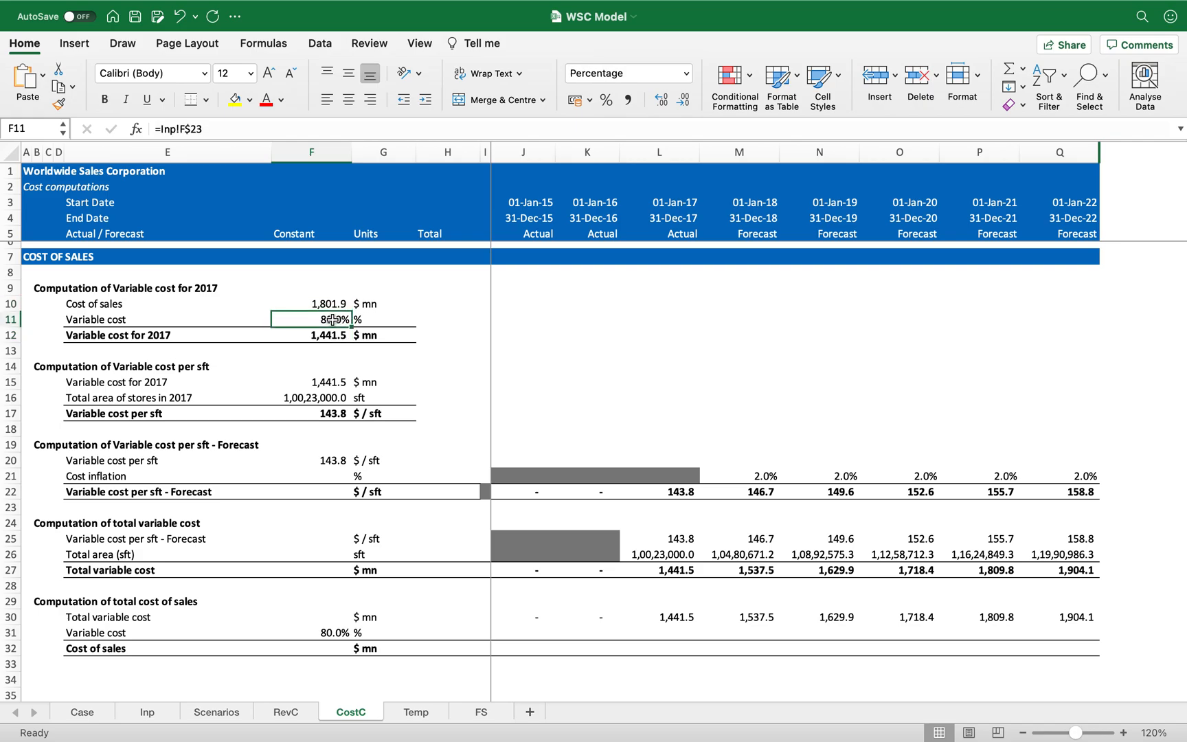
pyautogui.moveTo(333, 335); pyautogui.dragTo(333, 304)
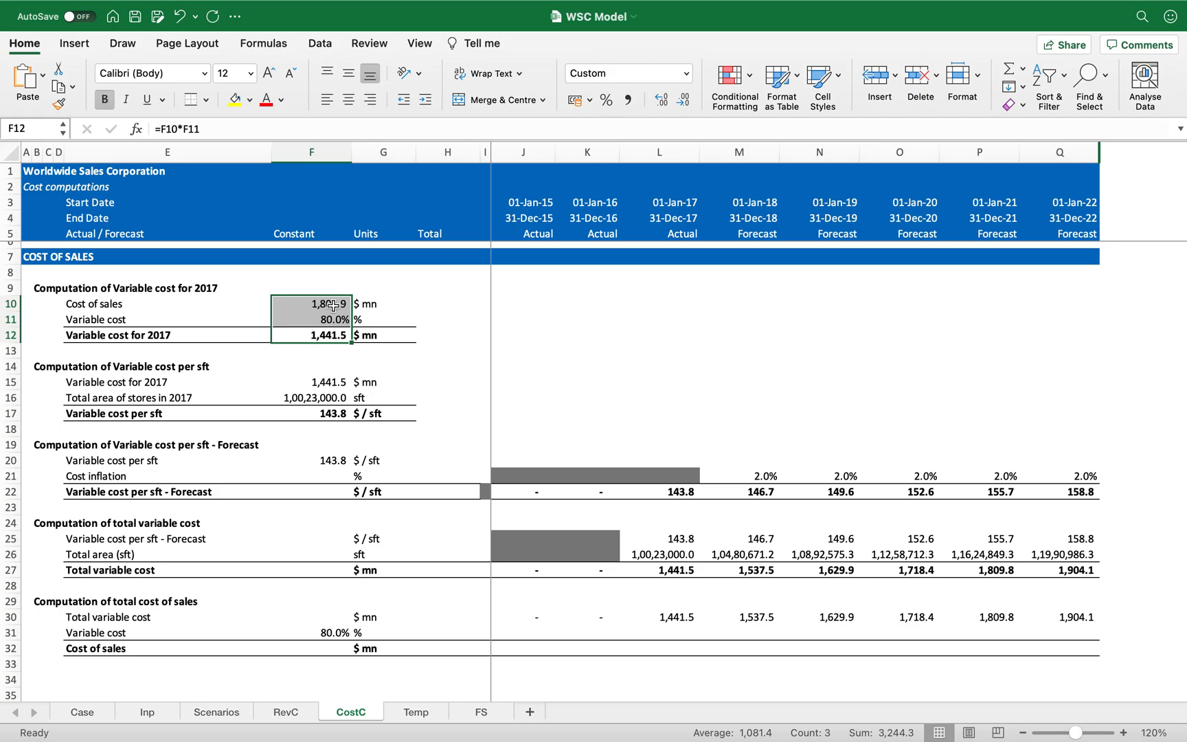
pyautogui.click(420, 319)
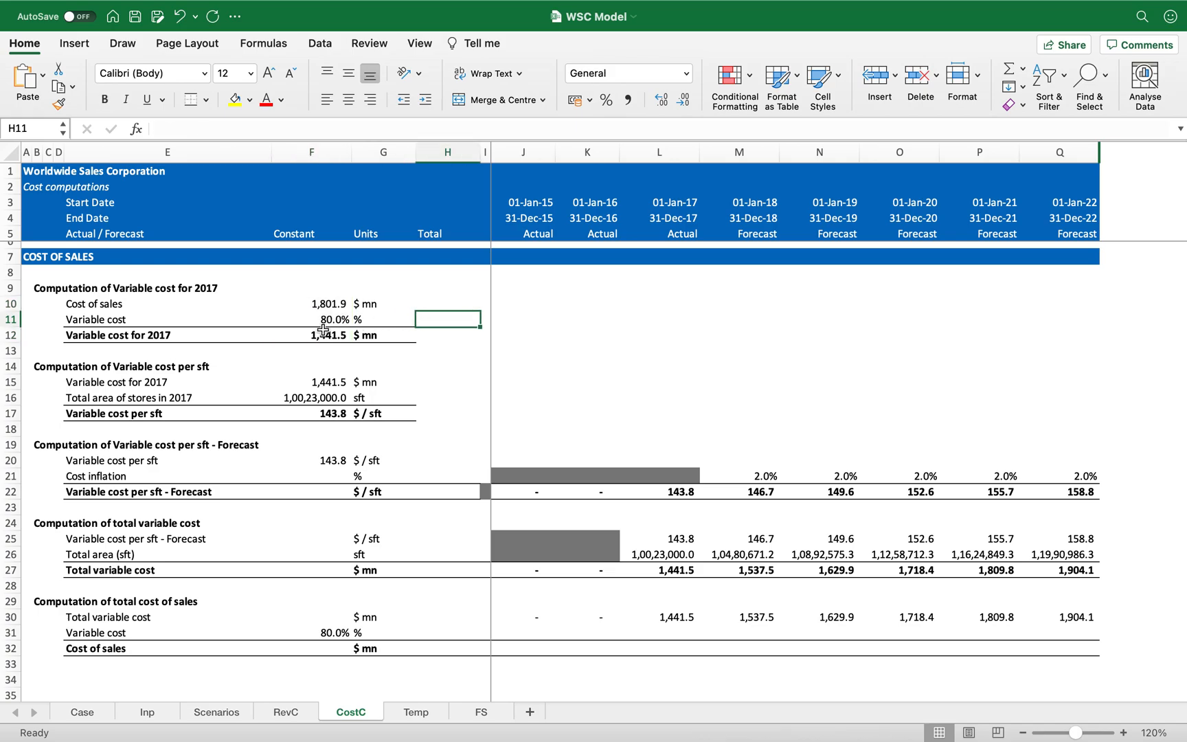
# - Enter the 2015 cost of sales formula =J30/$F31 in J32, dividing total variable cost by the variable cost percentage
pyautogui.click(323, 331)
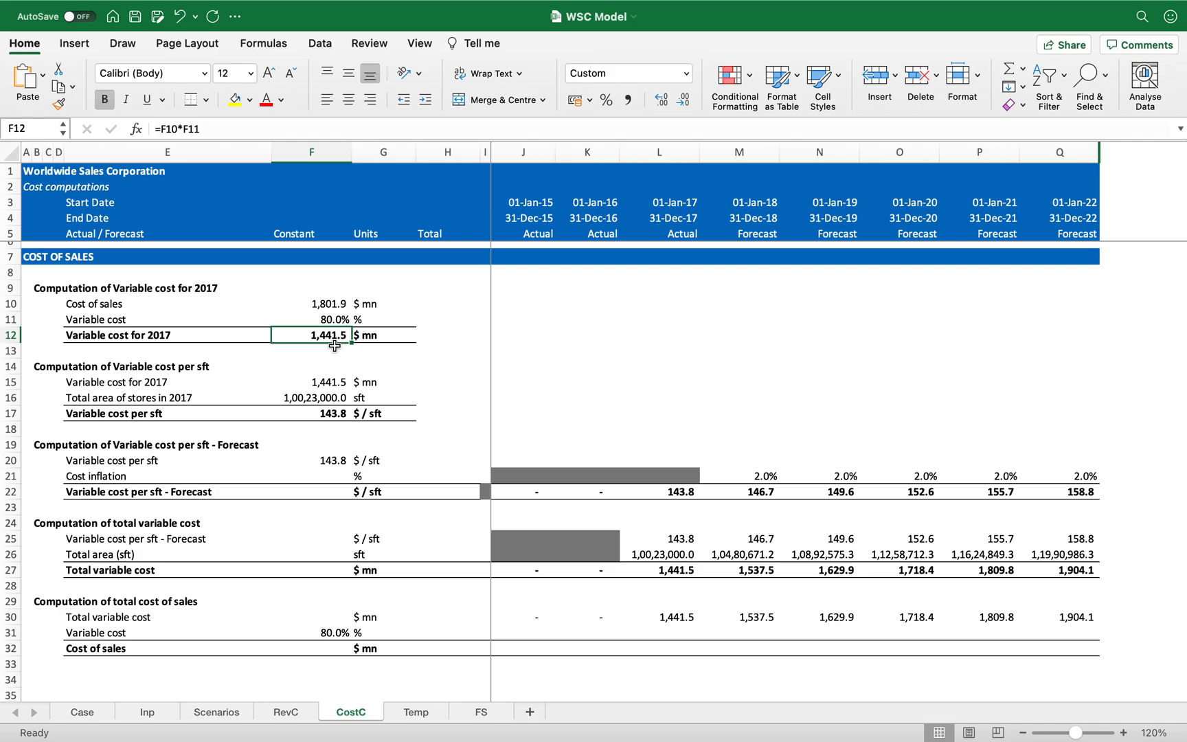
pyautogui.click(522, 633)
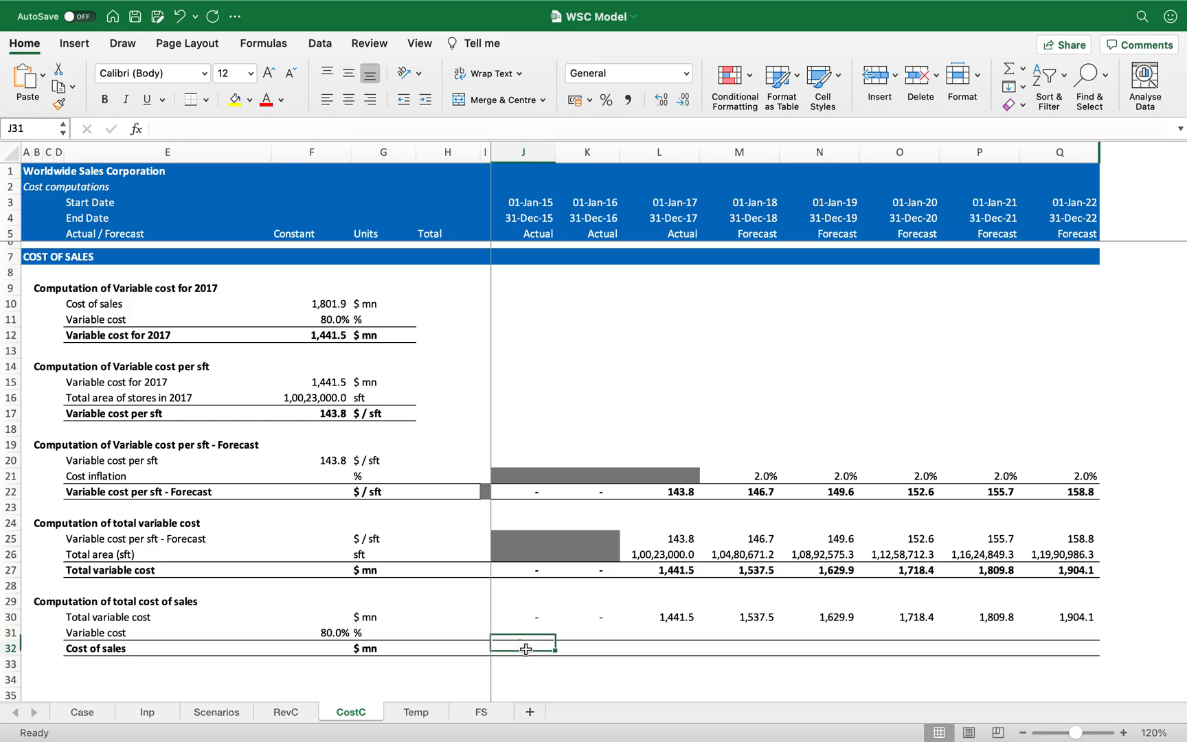
pyautogui.press('Down')
pyautogui.write('=')
pyautogui.press('Up')
pyautogui.press('Up')
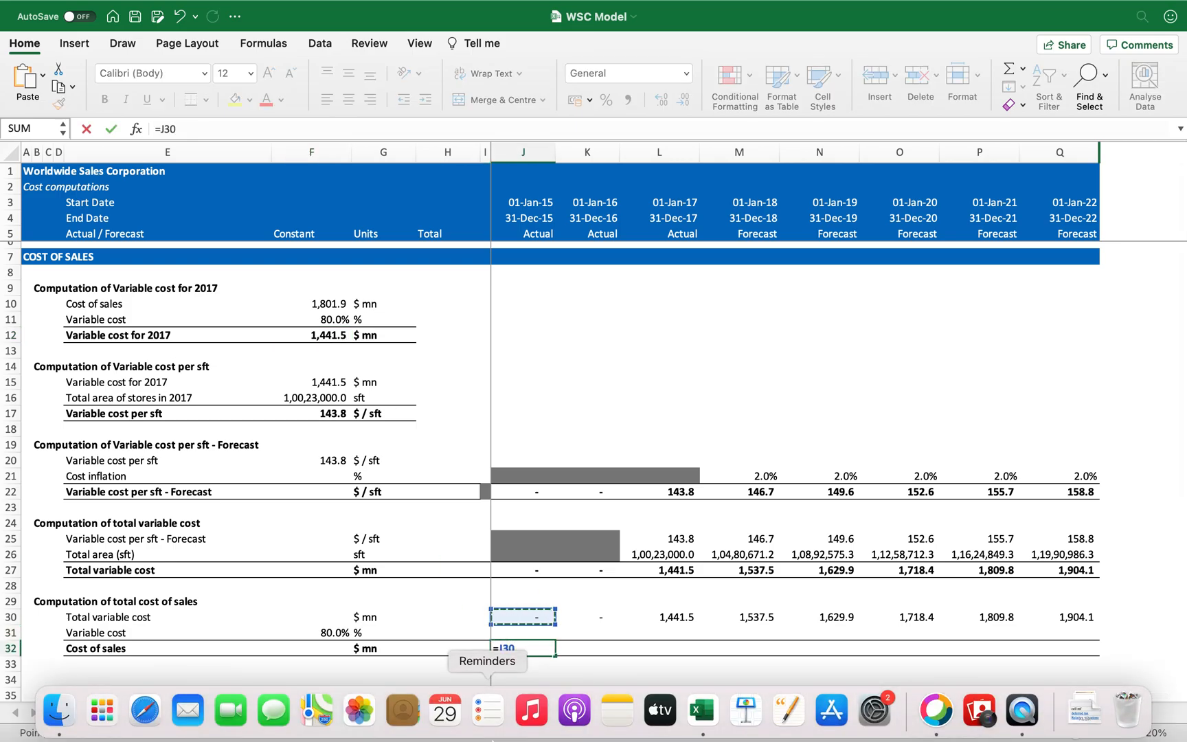
pyautogui.write('/')
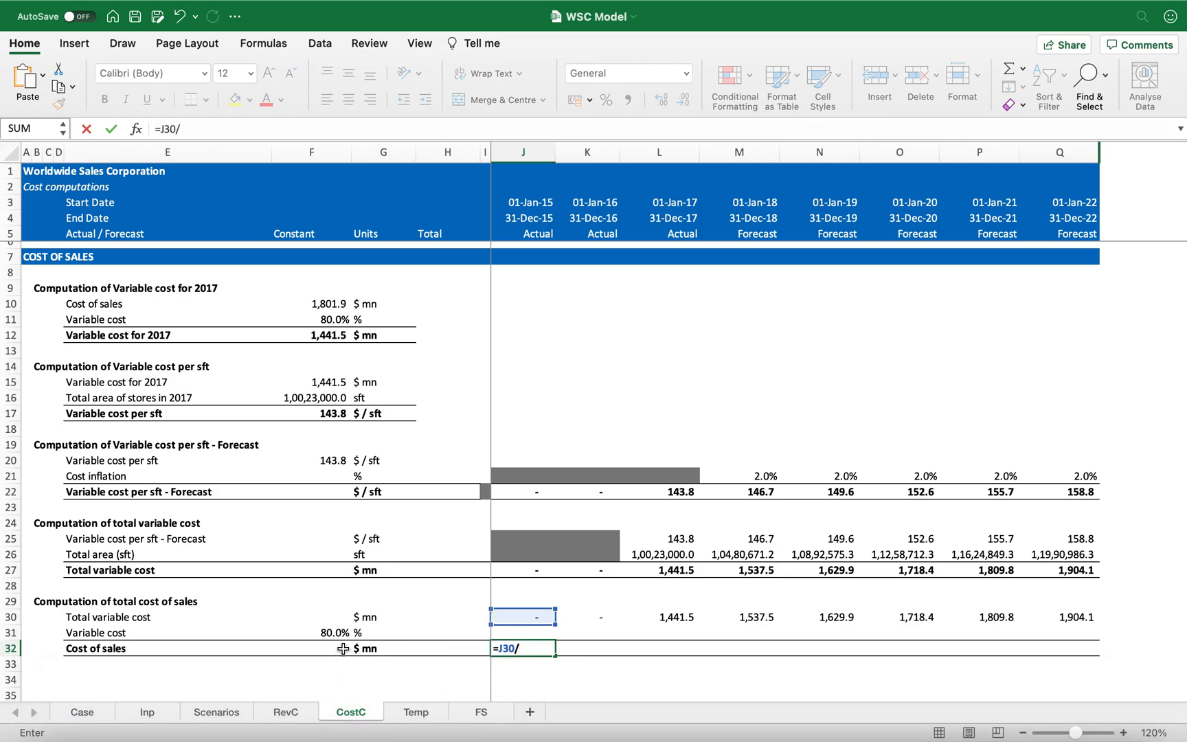
pyautogui.click(341, 632)
pyautogui.press('F4')
pyautogui.press('F4')
pyautogui.press('F4')
pyautogui.press('Return')
# - Copy the cost of sales formula in J32 across the row to Q32
pyautogui.press('Up')
pyautogui.press('super+c')
pyautogui.hotkey('shift', 'Right')
pyautogui.hotkey('shift', 'Right')
pyautogui.hotkey('shift', 'Right')
pyautogui.hotkey('shift', 'Right')
pyautogui.hotkey('shift', 'Right')
pyautogui.hotkey('shift', 'Right')
pyautogui.hotkey('shift', 'Right')
pyautogui.press('Return')
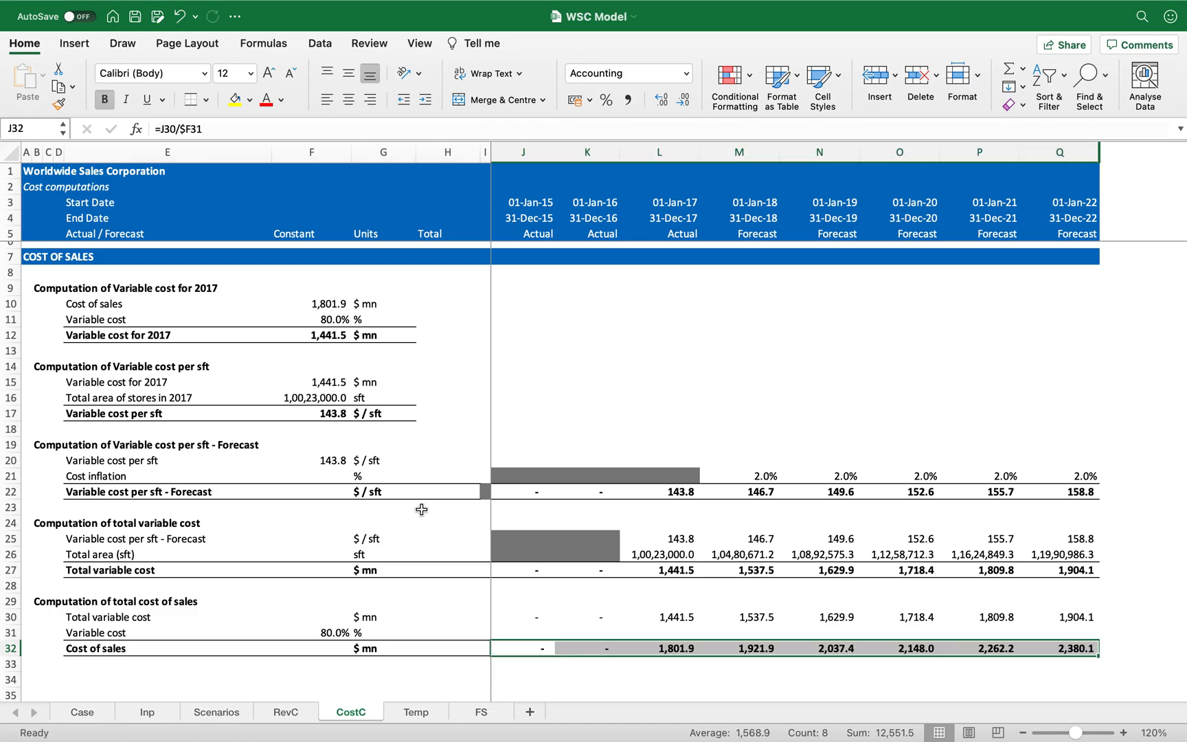
# - Link the 2018 Cost of Sales cell M10 on the FS sheet to the cost computation with =-CostC!M32
pyautogui.scroll(-1, 443, 456)
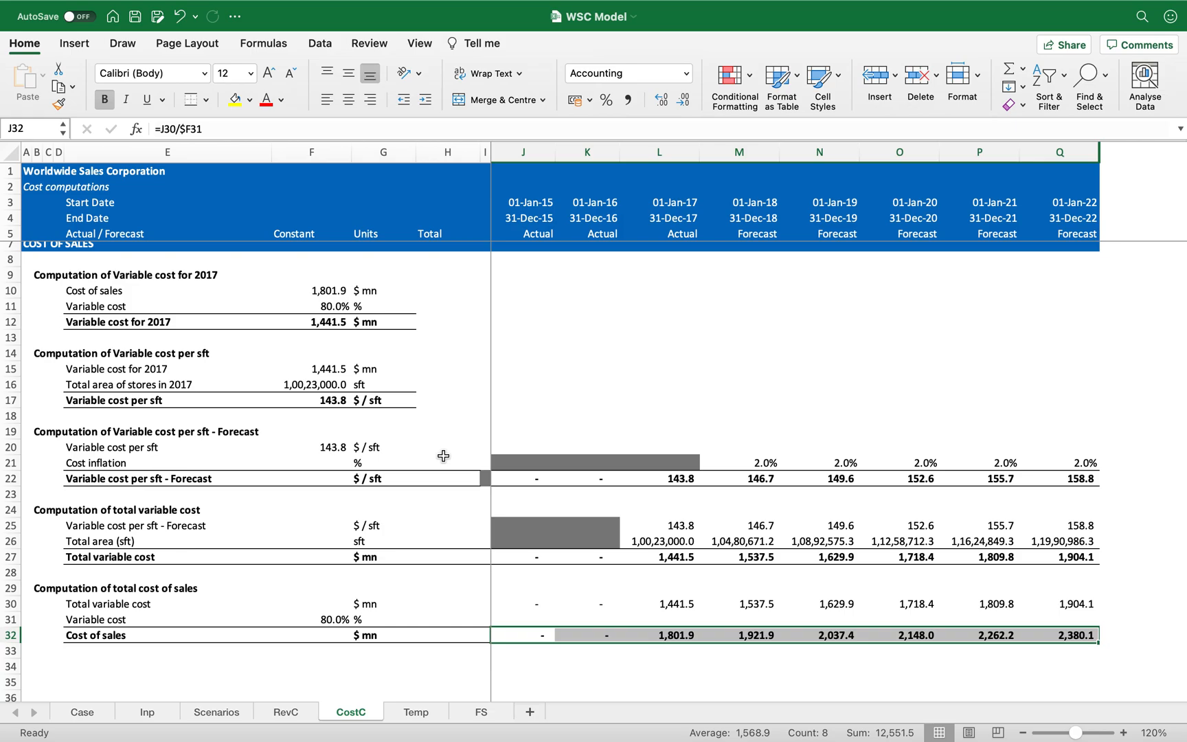
pyautogui.click(710, 654)
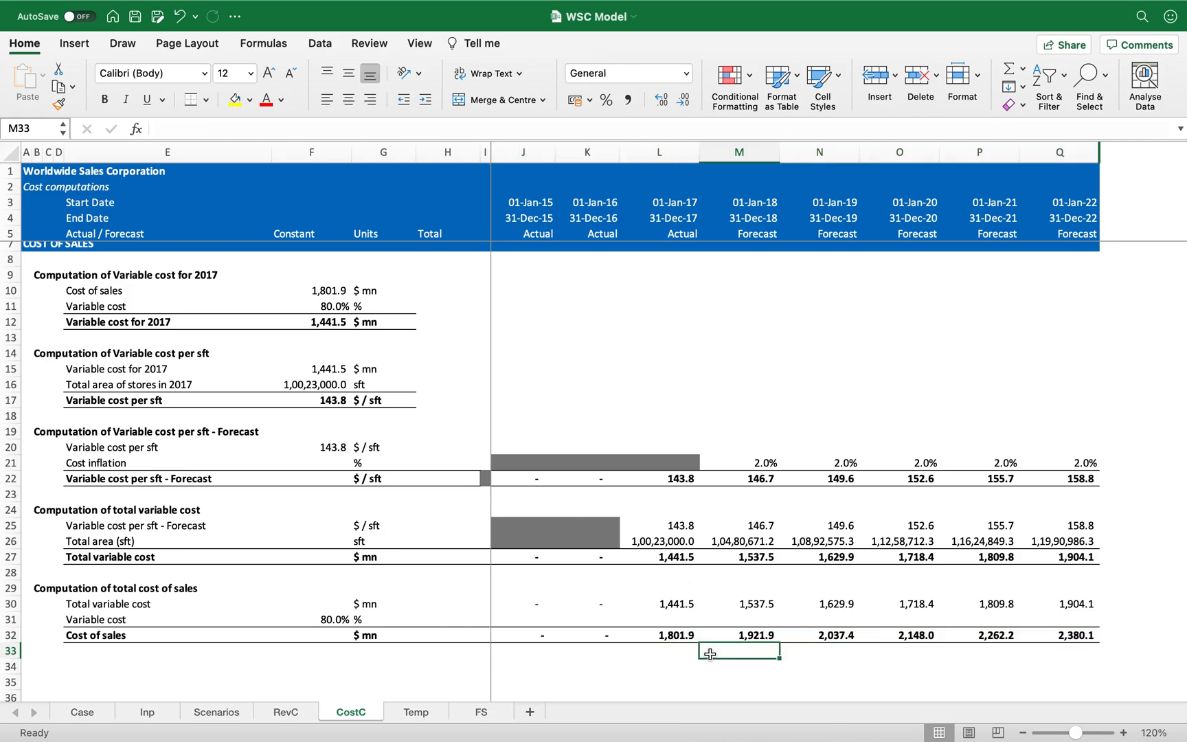
pyautogui.click(691, 636)
pyautogui.click(745, 637)
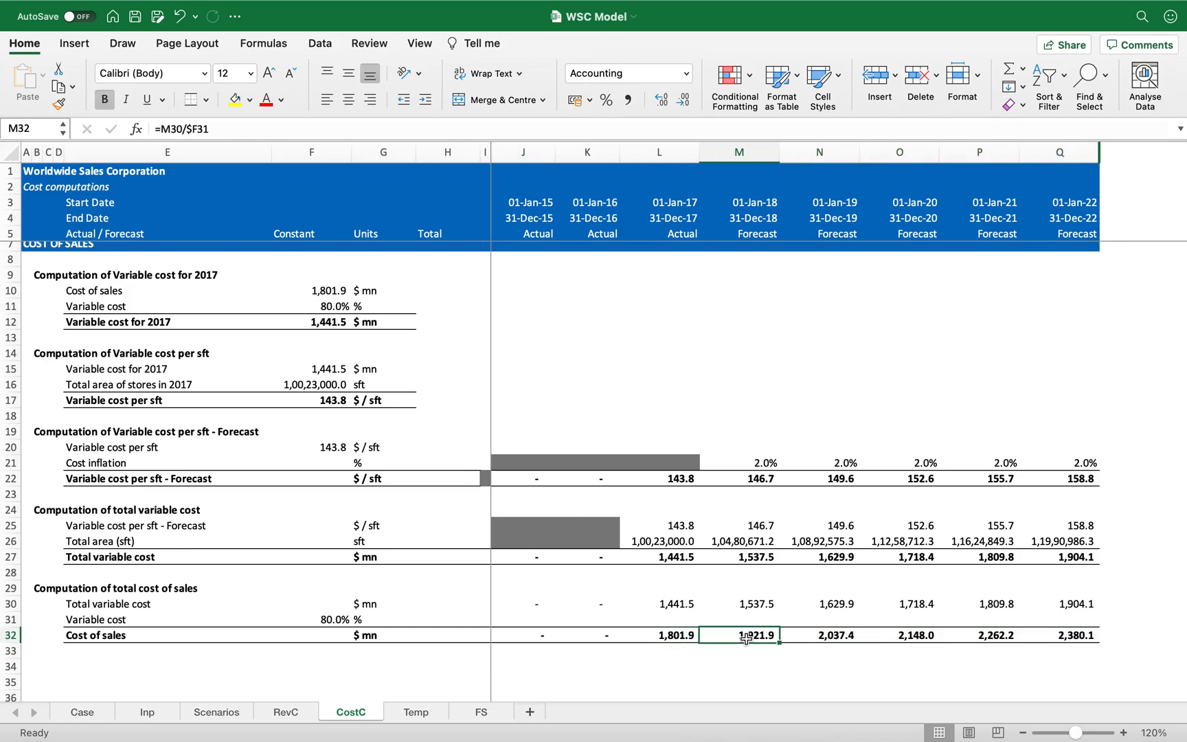
pyautogui.click(496, 714)
pyautogui.click(776, 290)
pyautogui.write('=-')
pyautogui.press('Escape')
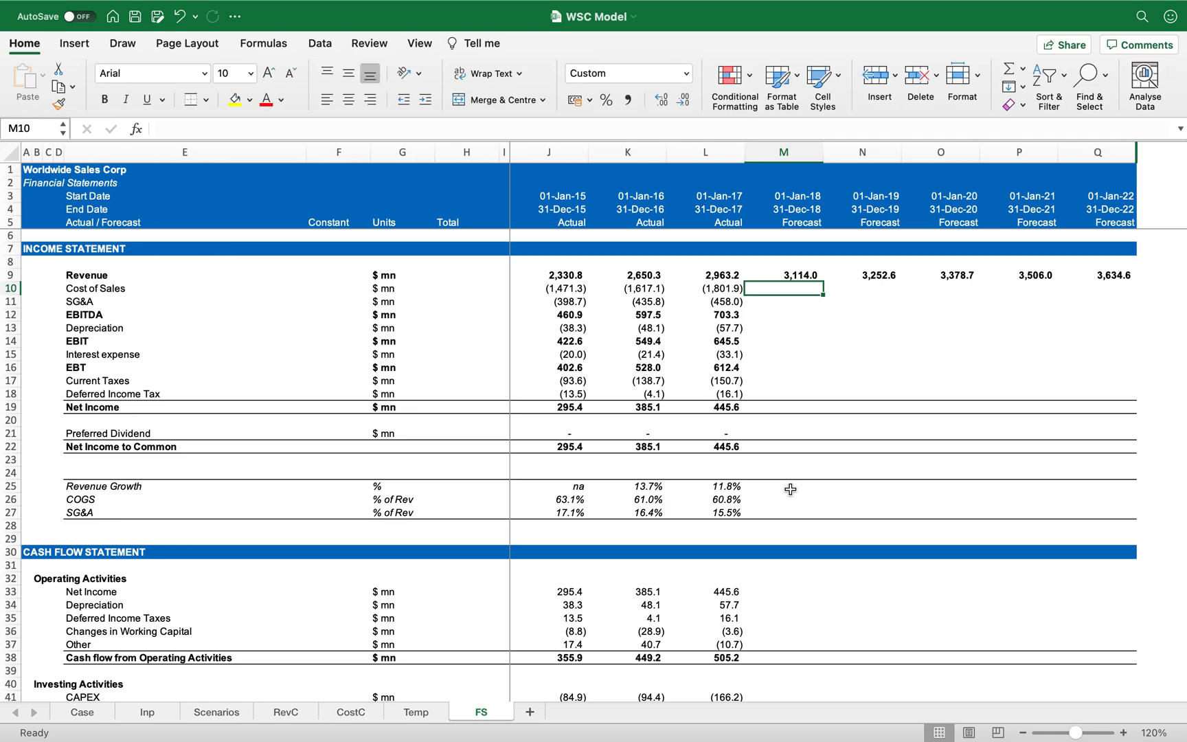
pyautogui.write('=-')
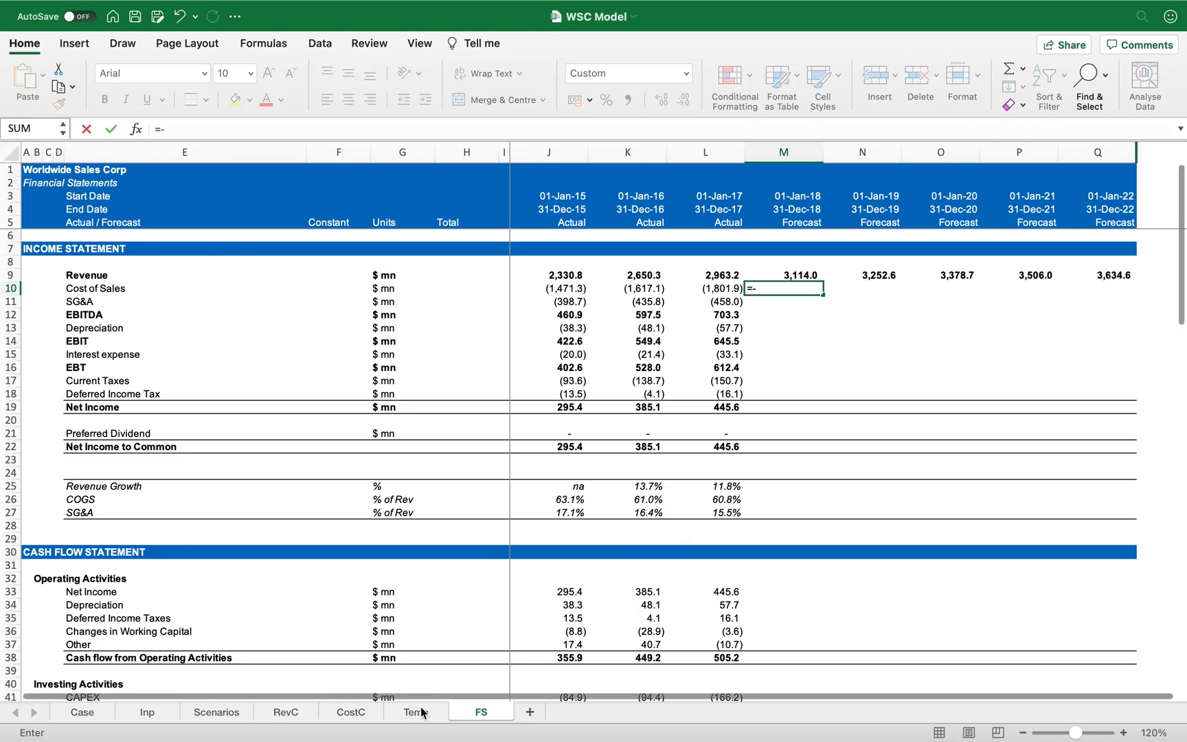
pyautogui.click(353, 714)
pyautogui.click(739, 640)
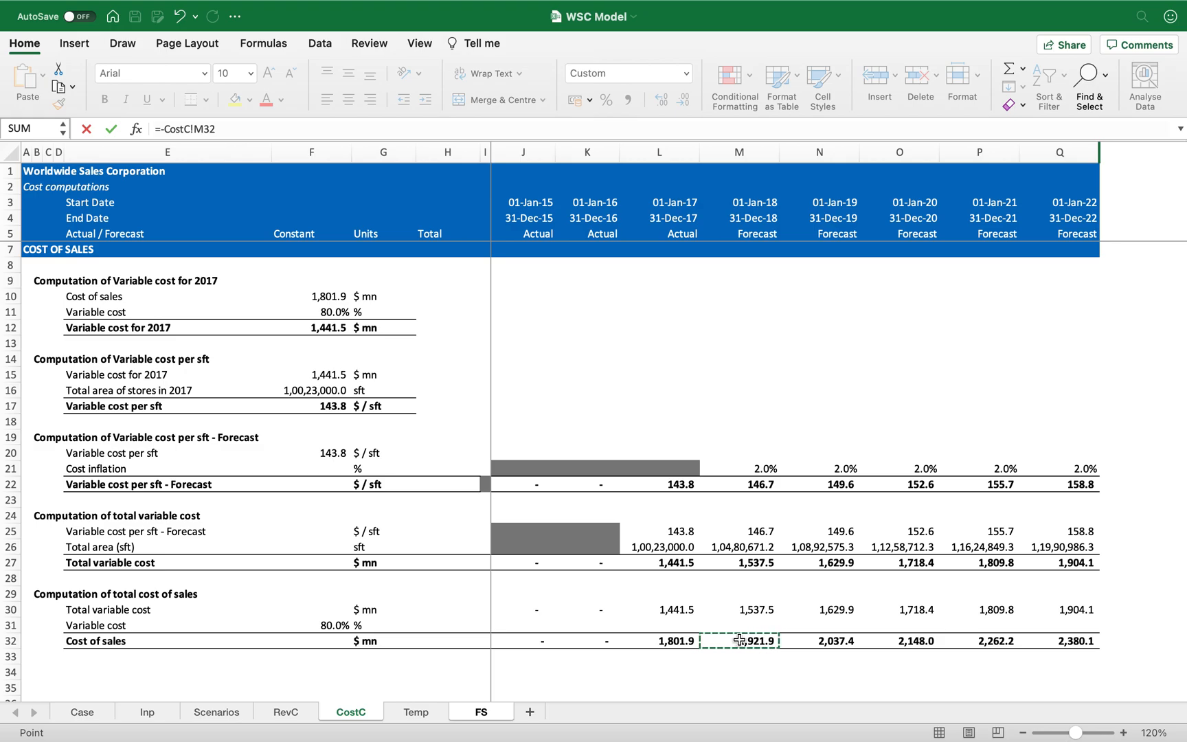
pyautogui.press('Return')
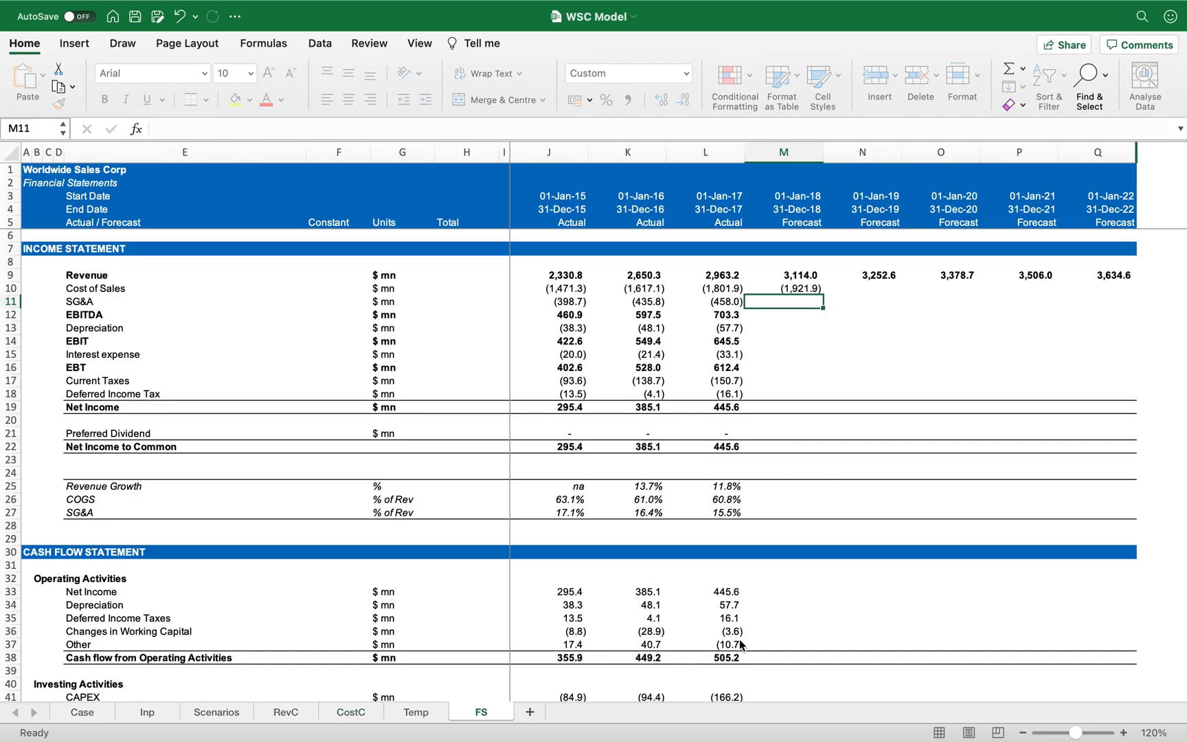
# - Copy the Cost of Sales link in M10 across the remaining forecast years to Q10
pyautogui.press('Up')
pyautogui.press('super+c')
pyautogui.hotkey('shift', 'Right')
pyautogui.hotkey('shift', 'Right')
pyautogui.hotkey('shift', 'Right')
pyautogui.hotkey('shift', 'Right')
pyautogui.press('Return')
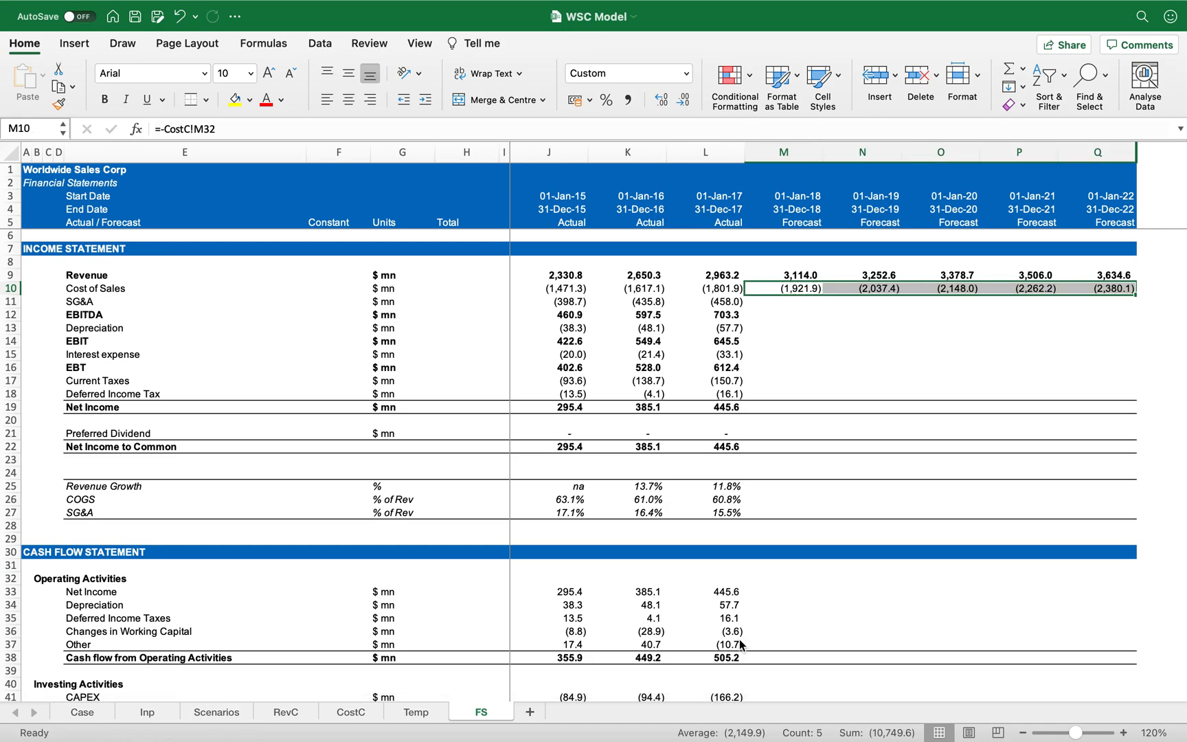
pyautogui.click(764, 266)
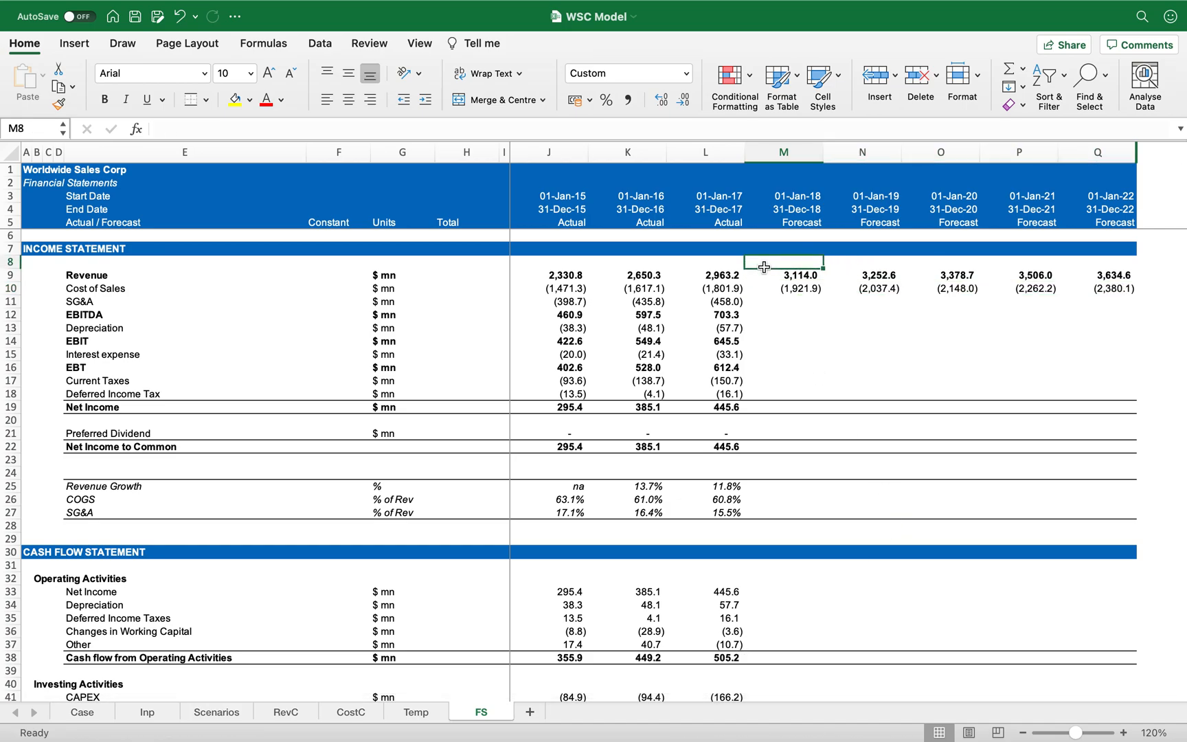
# - On the CostC sheet, copy the whole section header row 7 to row 34
pyautogui.click(358, 714)
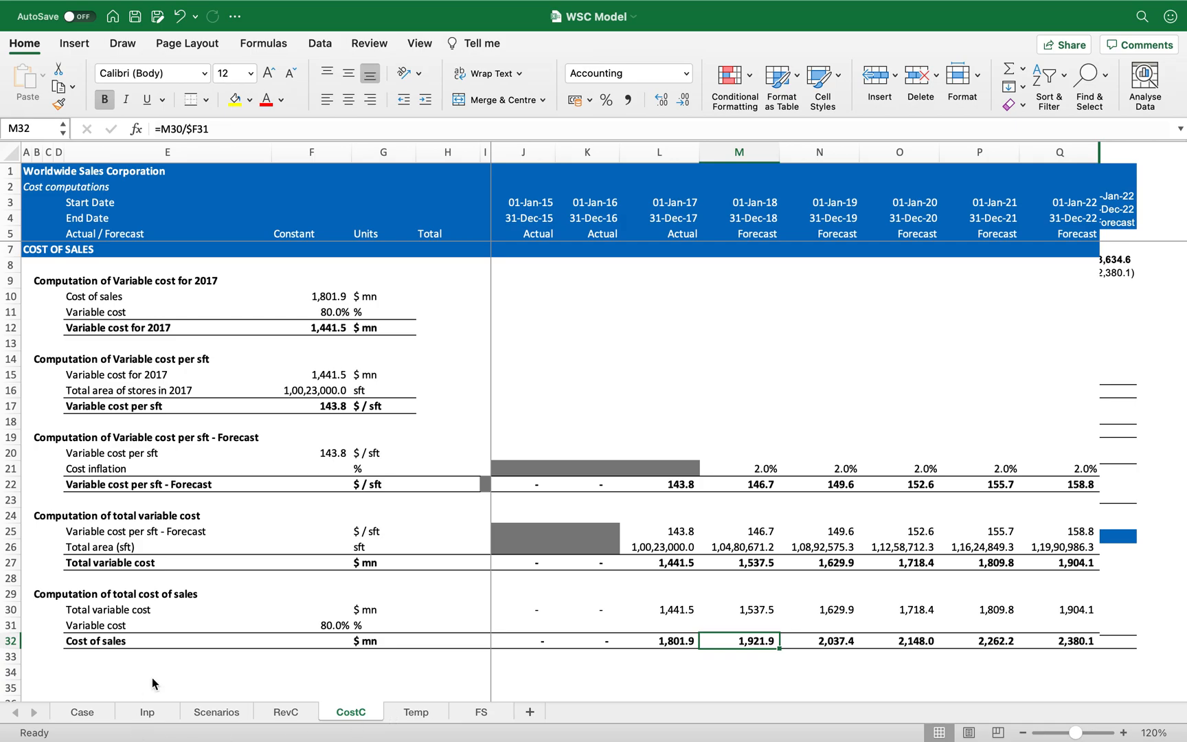
pyautogui.scroll(-4, 186, 595)
pyautogui.click(121, 508)
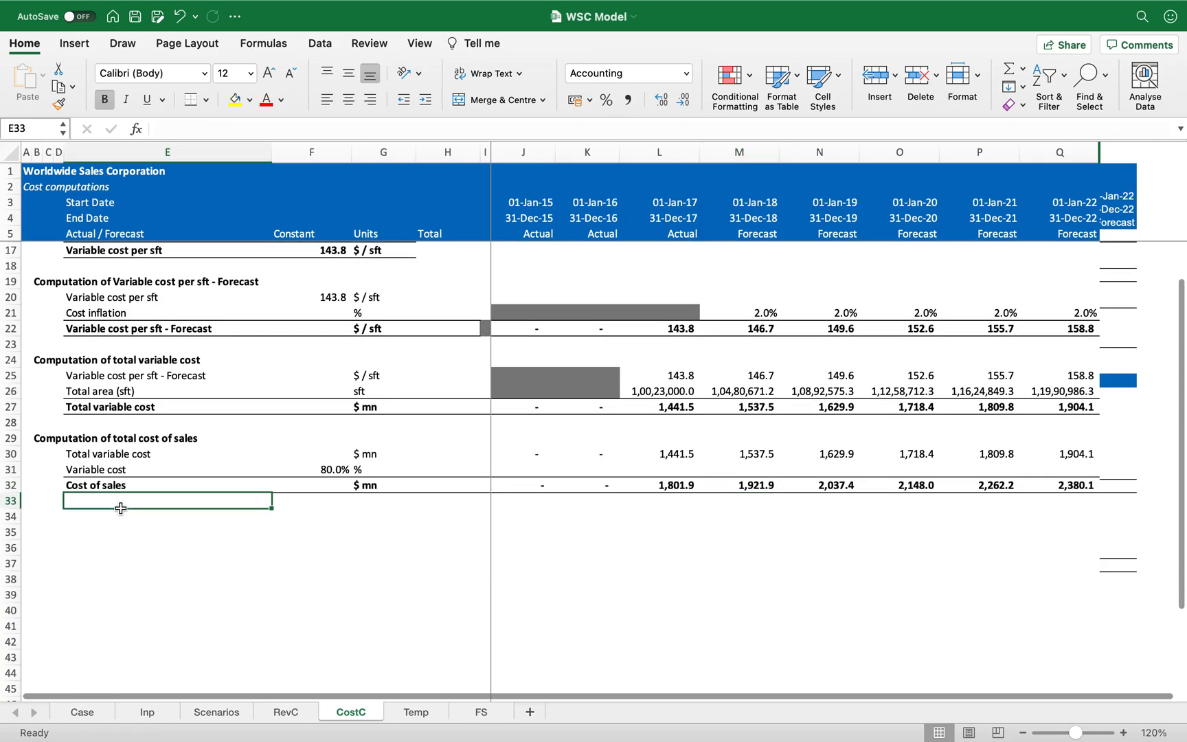
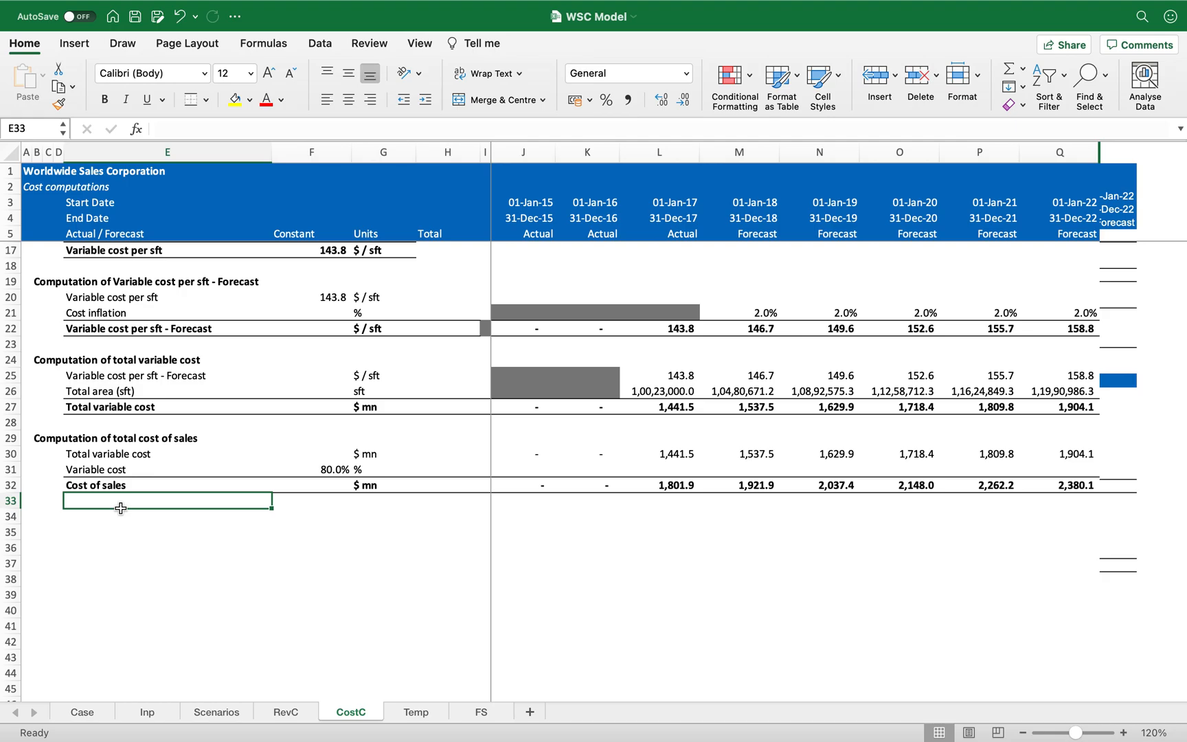
pyautogui.press('Left')
pyautogui.press('Left')
pyautogui.press('Left')
pyautogui.press('Left')
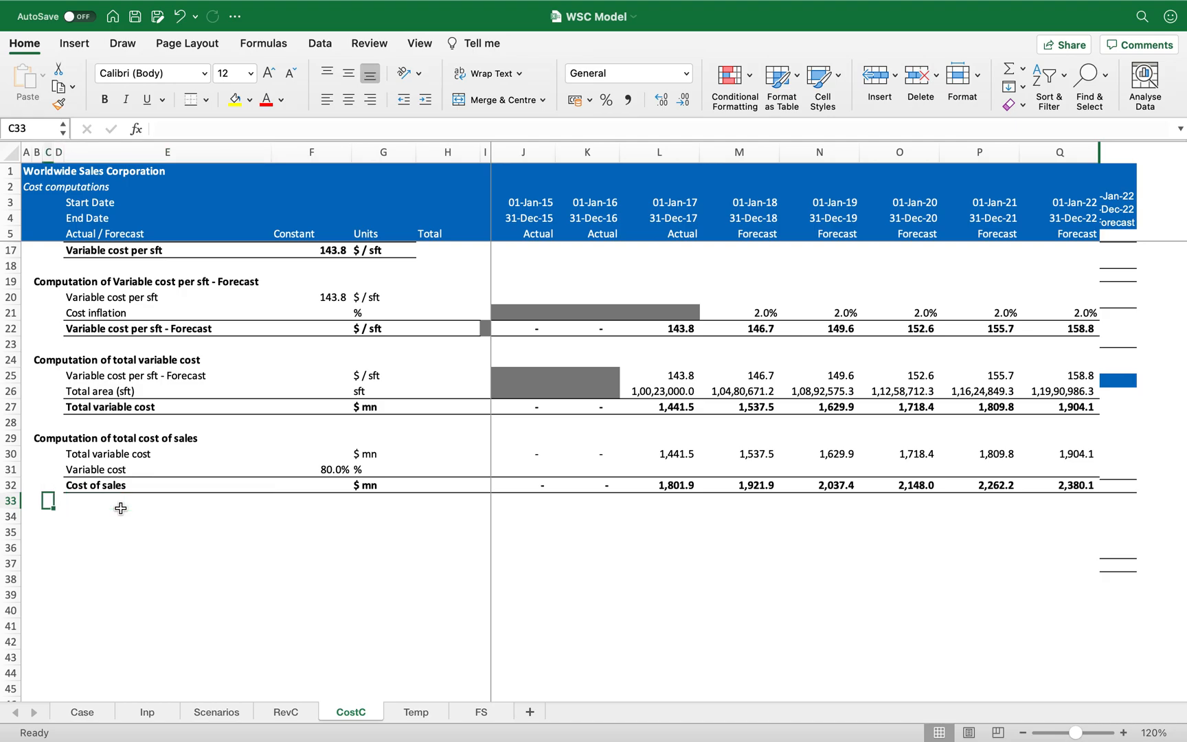
pyautogui.press('super+Up')
pyautogui.hotkey('shift', 'space')
pyautogui.press('super+c')
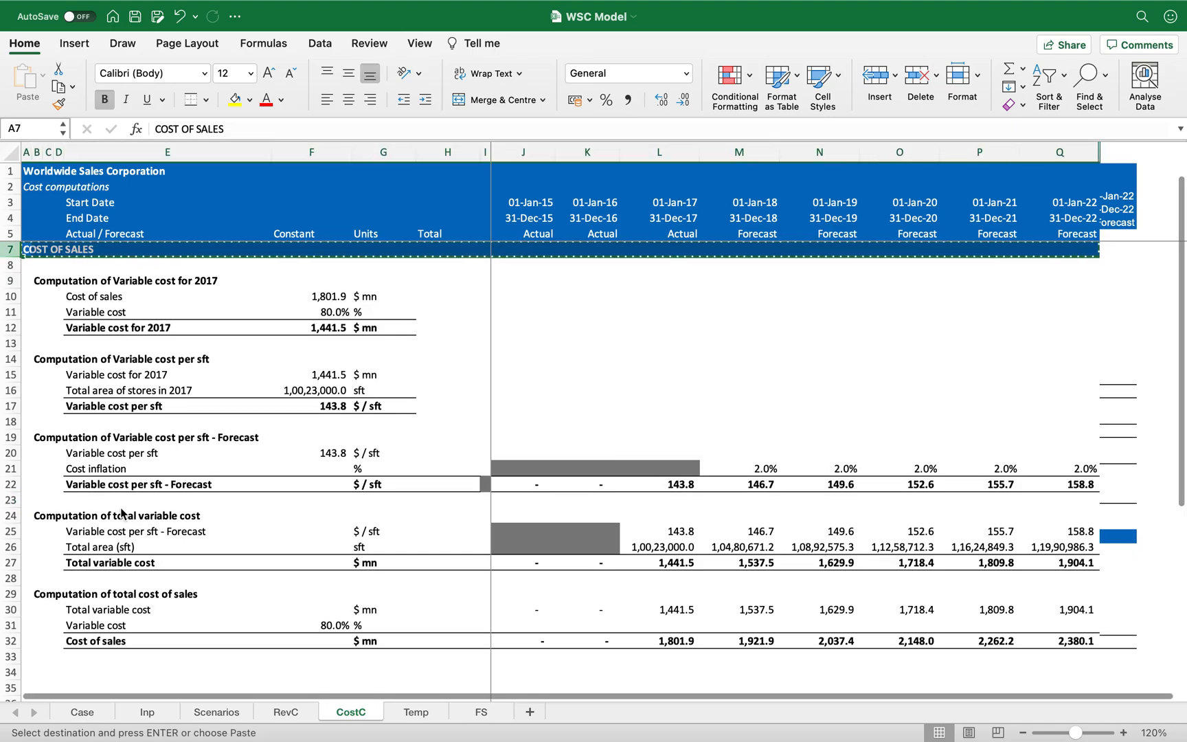
pyautogui.press('Down')
pyautogui.press('Down')
pyautogui.press('Down')
pyautogui.press('Down')
pyautogui.press('Down')
pyautogui.press('Down')
pyautogui.press('Down')
pyautogui.press('Down')
pyautogui.press('Down')
pyautogui.press('Down')
pyautogui.press('Down')
pyautogui.press('Down')
pyautogui.press('Down')
pyautogui.press('Down')
pyautogui.press('Down')
pyautogui.press('Down')
pyautogui.press('Down')
pyautogui.press('Down')
pyautogui.press('Down')
pyautogui.press('Down')
pyautogui.press('Down')
pyautogui.press('Down')
pyautogui.press('Down')
pyautogui.press('Down')
pyautogui.press('Down')
pyautogui.press('Down')
pyautogui.press('Down')
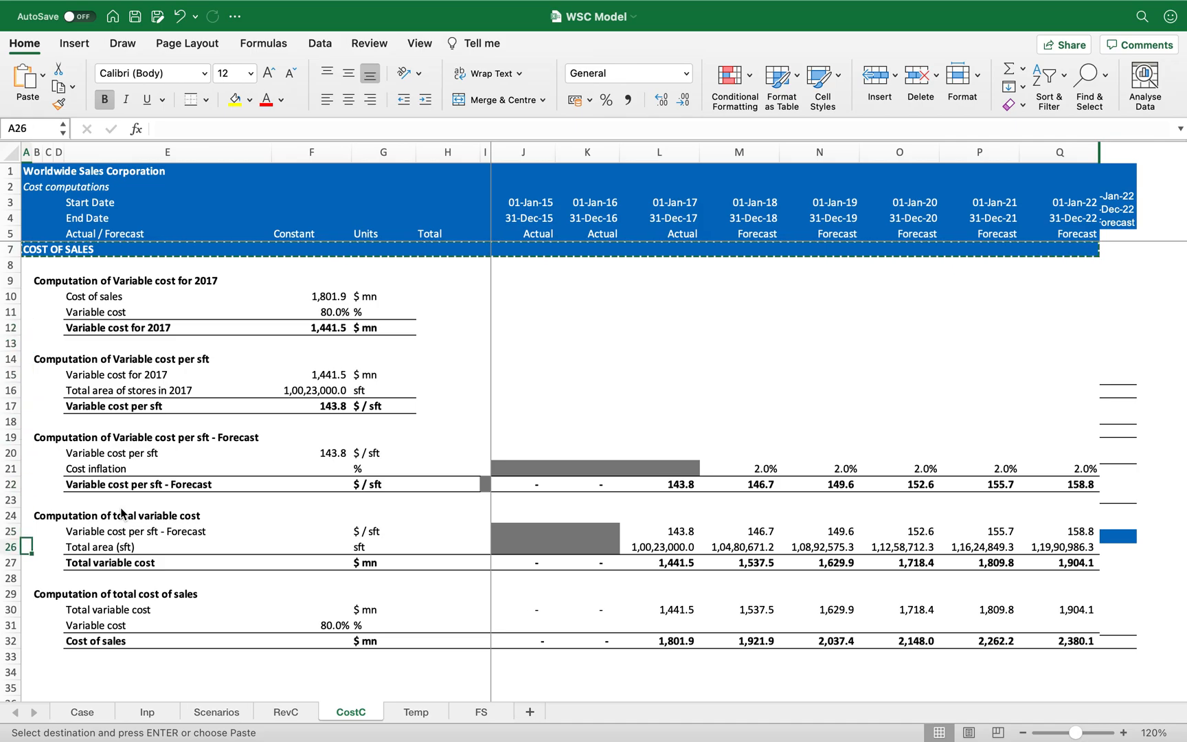
pyautogui.hotkey('shift', 'space')
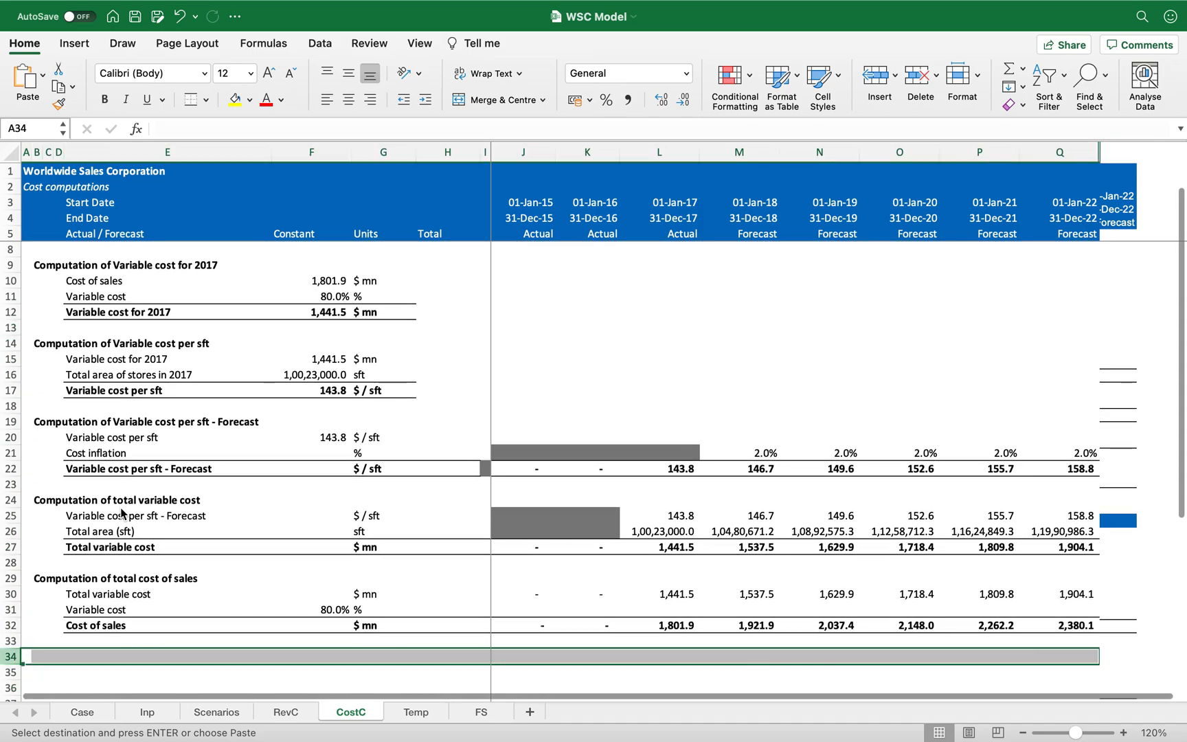
pyautogui.press('super+v')
# - Retitle the copied section header in A34 as "SG&A"
pyautogui.press('Down')
pyautogui.press('Down')
pyautogui.press('Down')
pyautogui.press('Down')
pyautogui.press('Up')
pyautogui.press('Up')
pyautogui.press('Up')
pyautogui.press('Up')
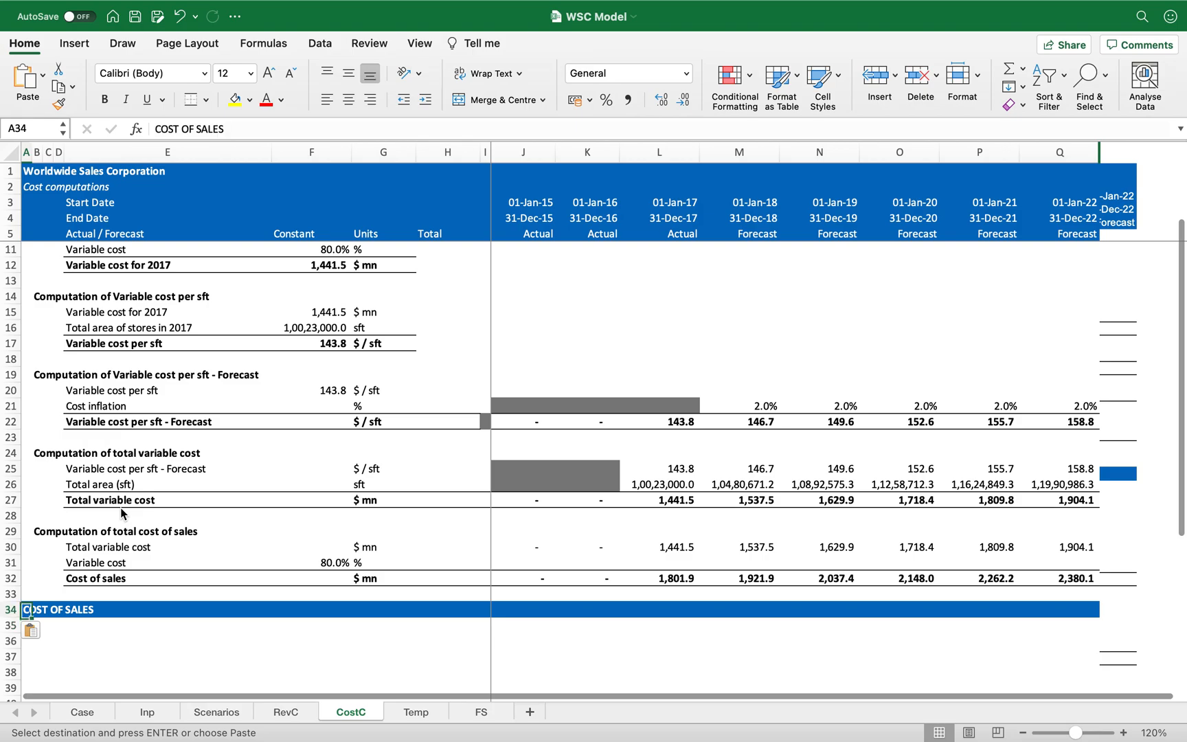
pyautogui.write('SG&A')
pyautogui.press('Return')
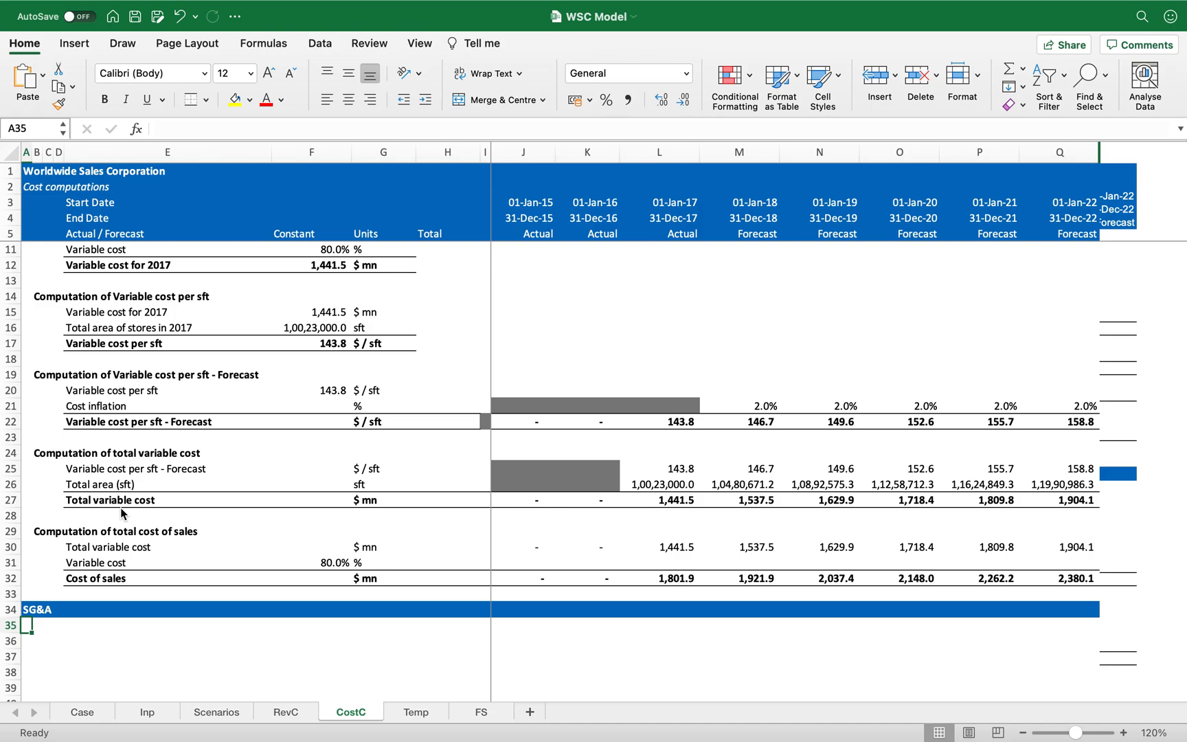
# - Link E36 to the "SG&A in 2018" label on the Inp sheet with =Inp!E$26
pyautogui.press('Right')
pyautogui.press('Right')
pyautogui.press('Right')
pyautogui.press('Right')
pyautogui.press('Down')
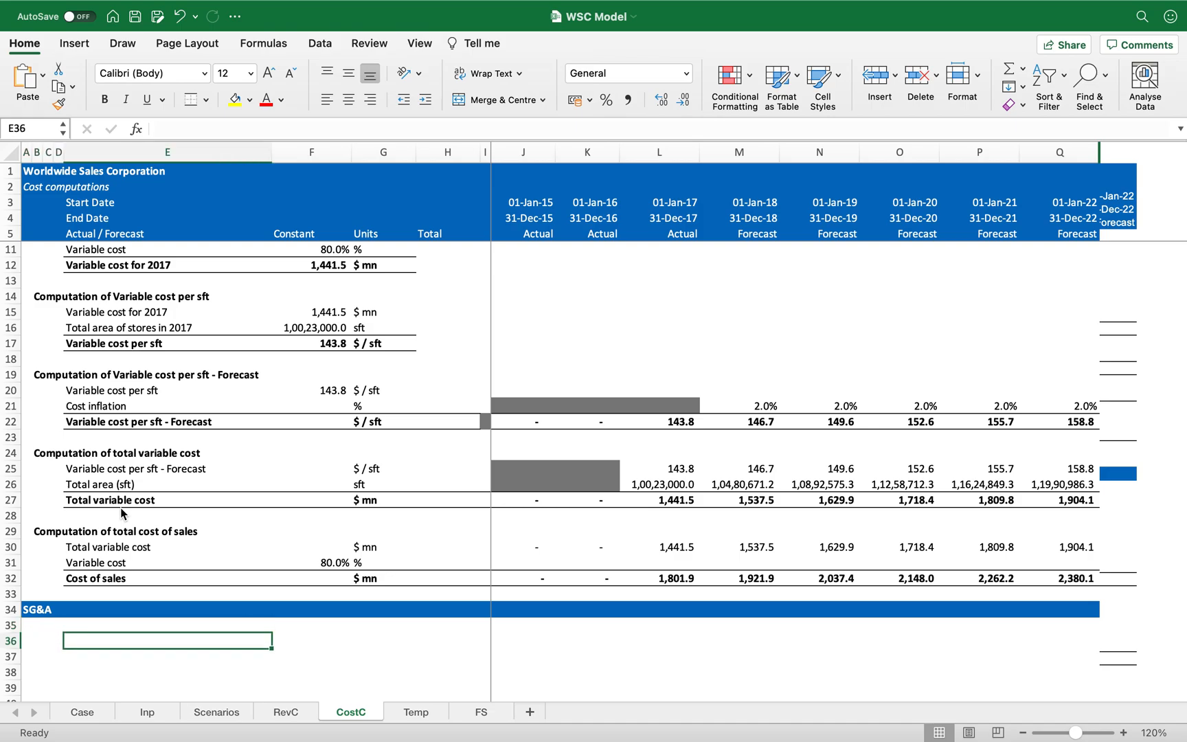
pyautogui.scroll(-5, 178, 520)
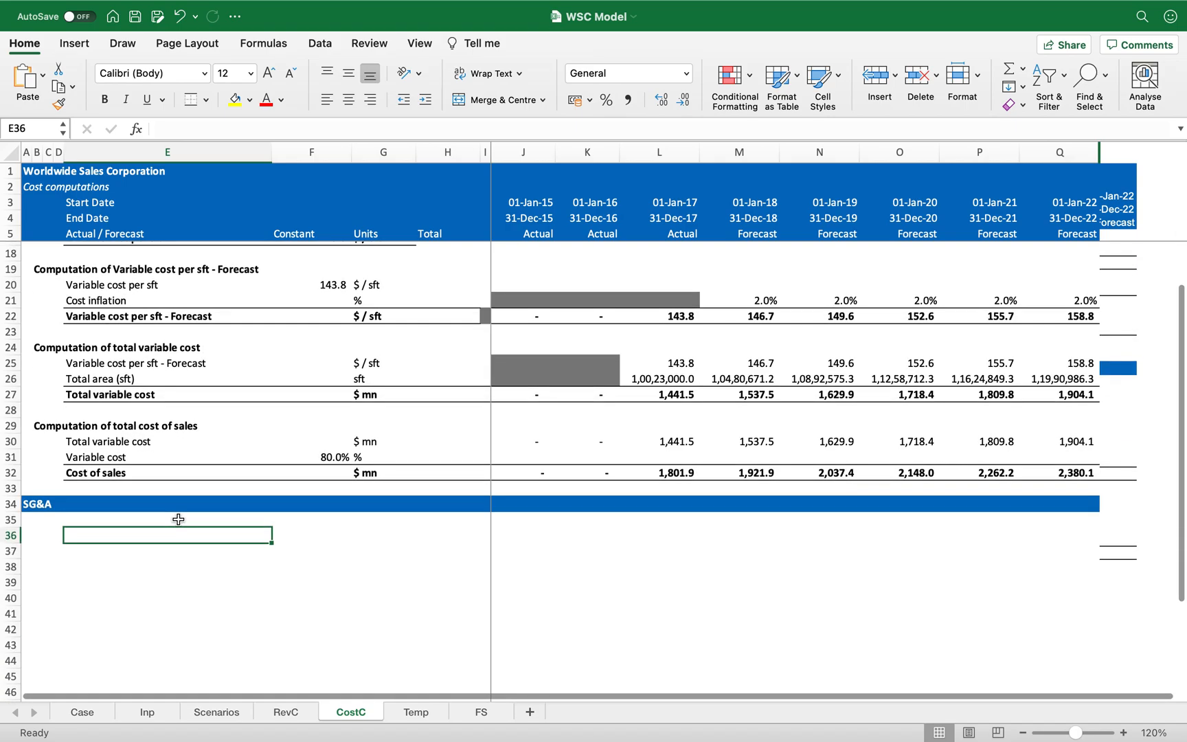
pyautogui.write('=')
pyautogui.click(135, 708)
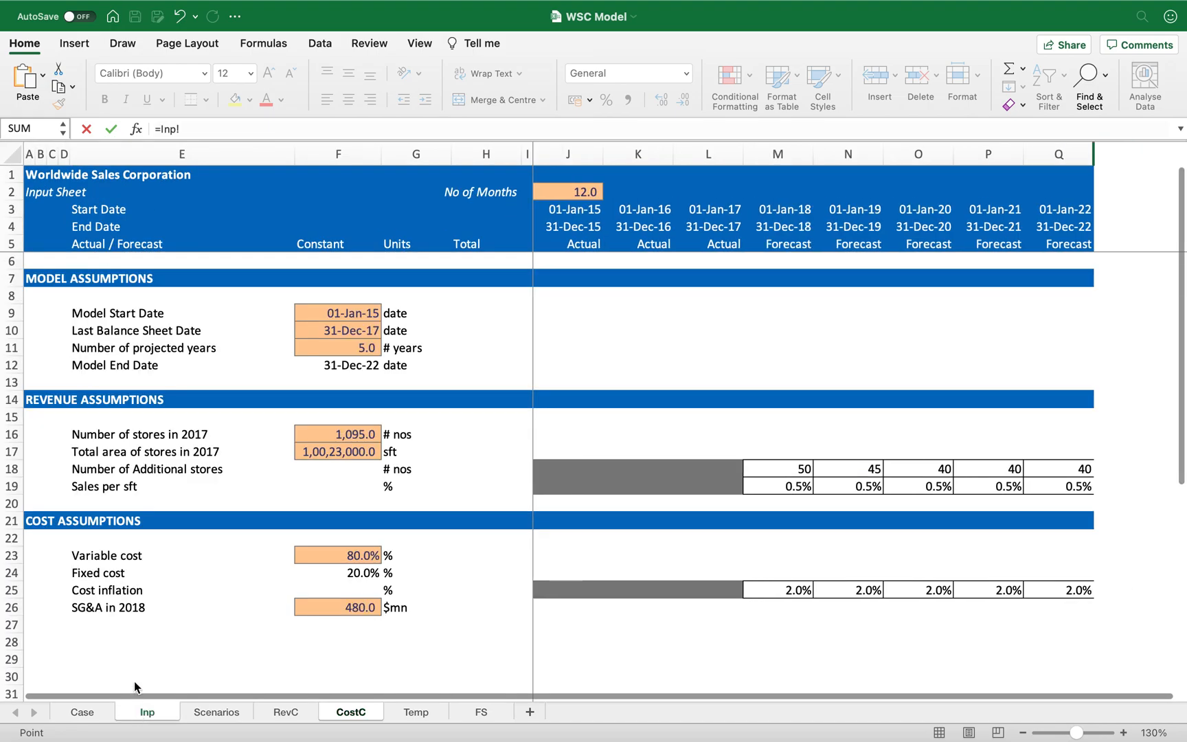
pyautogui.click(135, 607)
pyautogui.press('F4')
pyautogui.press('F4')
pyautogui.press('Return')
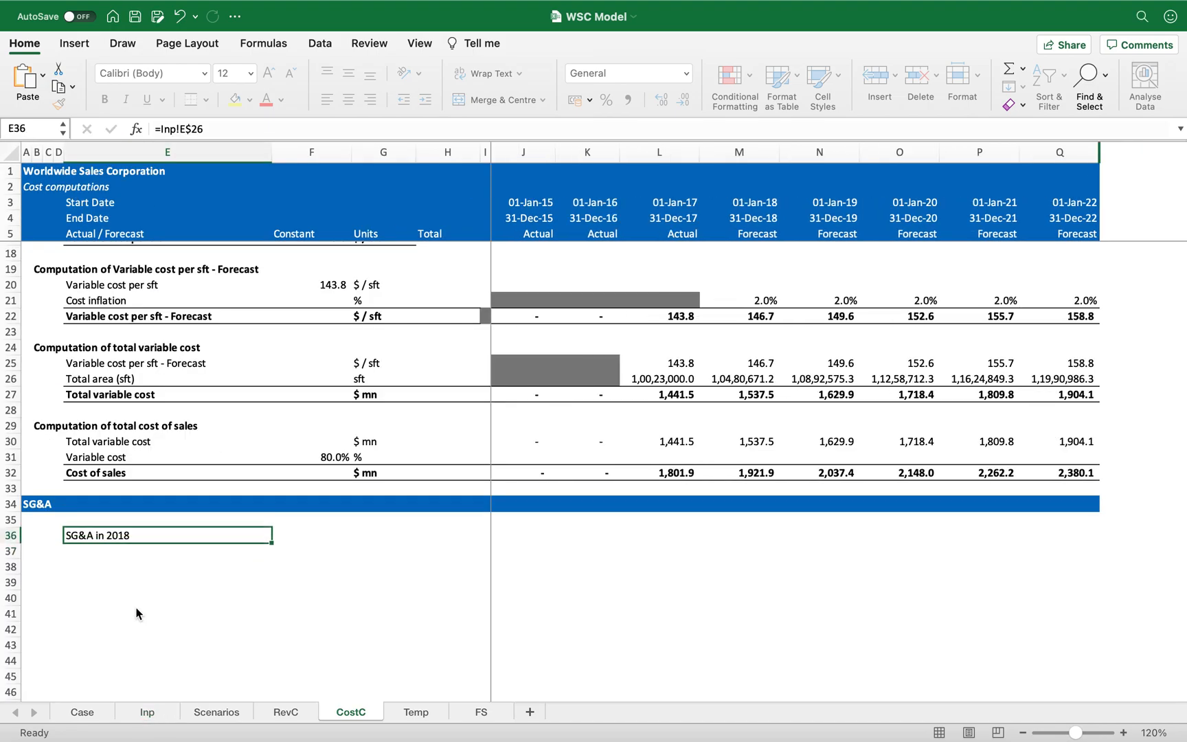
# - Copy the E36 link across to F36:G36 and format the F36 amount with one decimal place
pyautogui.hotkey('ctrl', 'c')
pyautogui.hotkey('shift', 'Right')
pyautogui.hotkey('shift', 'Right')
pyautogui.press('Return')
pyautogui.press('Right')
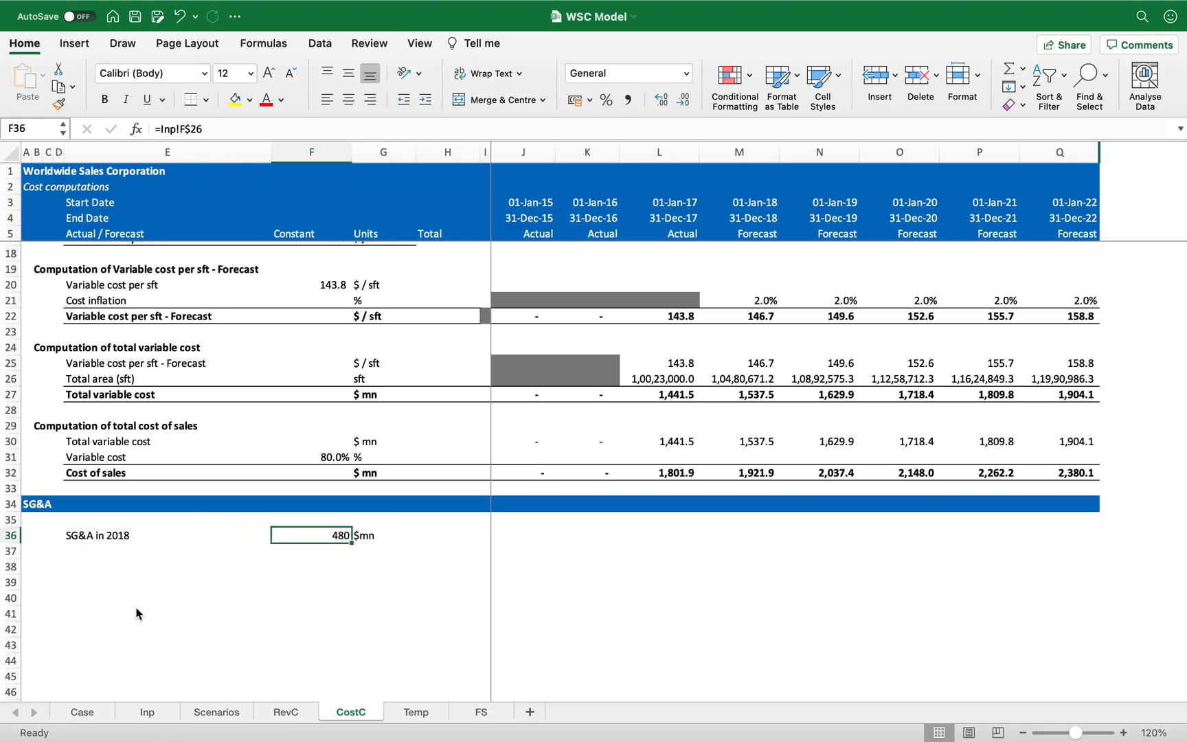
pyautogui.click(690, 103)
pyautogui.click(686, 103)
pyautogui.press('Left')
pyautogui.press('Down')
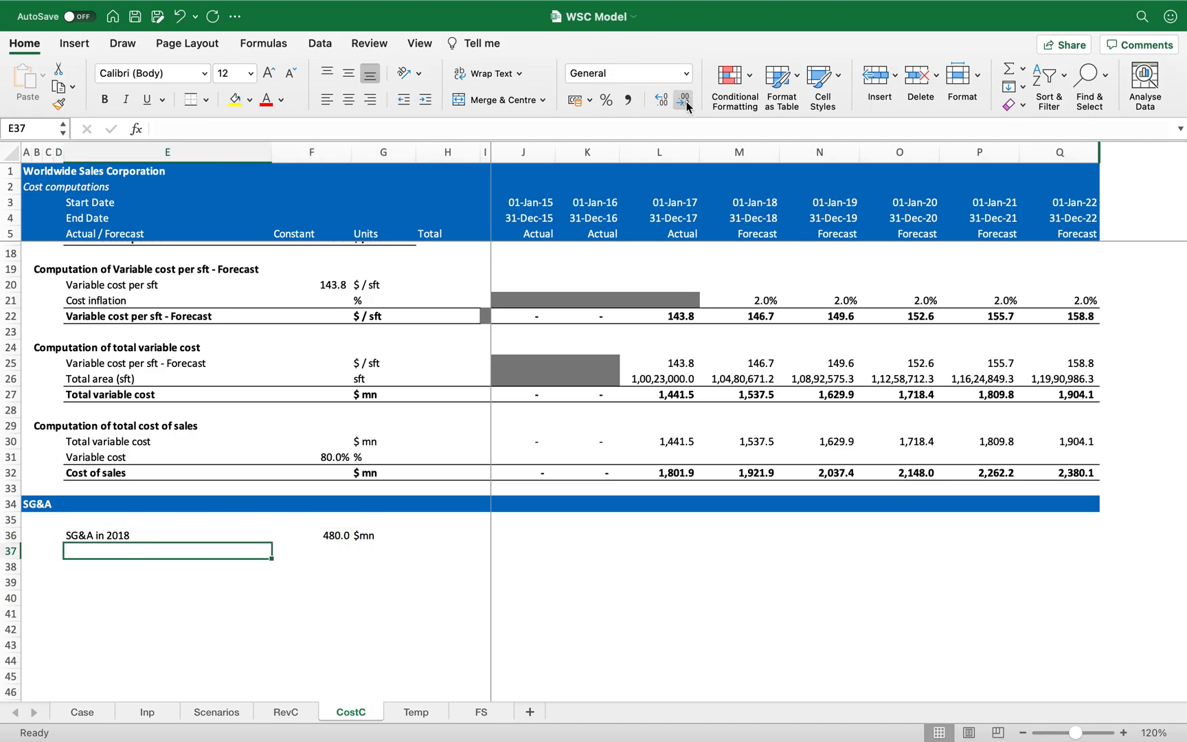
# - Change the cost inflation label link in E21 to a fixed-row reference, =Inp!E$25
pyautogui.press('Up')
pyautogui.press('Up')
pyautogui.press('Up')
pyautogui.press('Up')
pyautogui.press('Up')
pyautogui.press('Up')
pyautogui.press('Up')
pyautogui.press('Up')
pyautogui.press('Up')
pyautogui.press('Up')
pyautogui.press('Up')
pyautogui.press('Up')
pyautogui.press('Up')
pyautogui.press('Up')
pyautogui.press('Up')
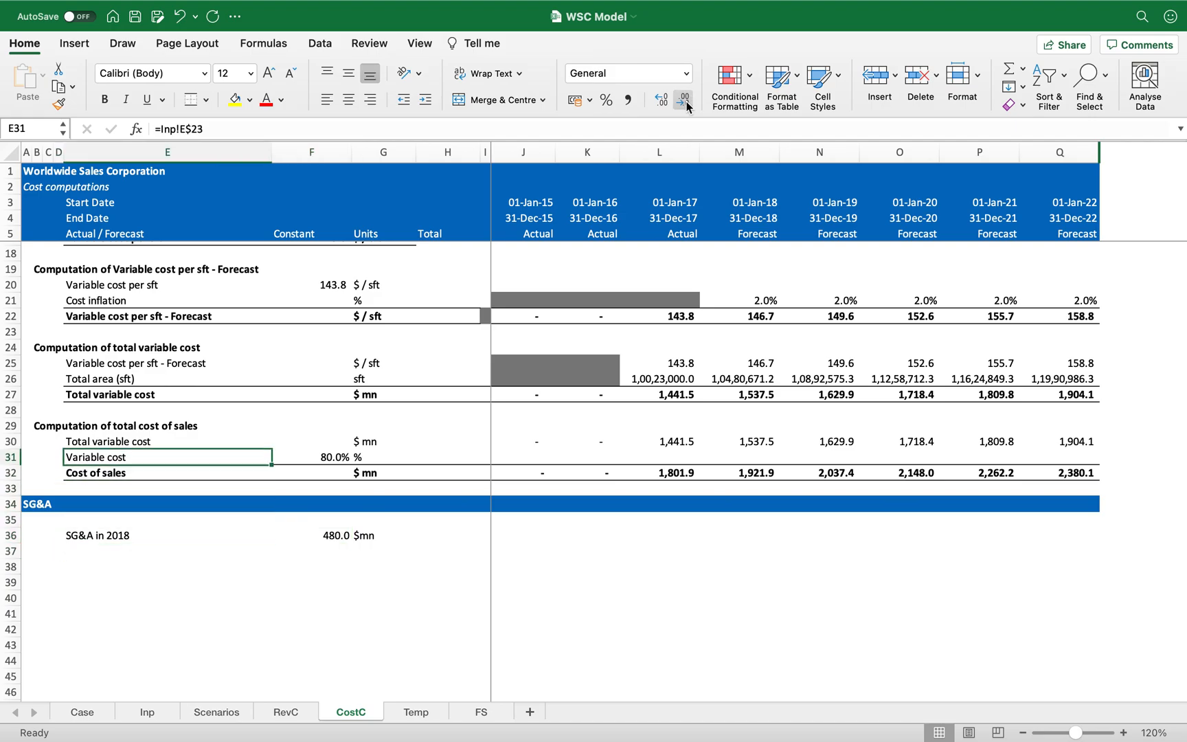
pyautogui.press('Up')
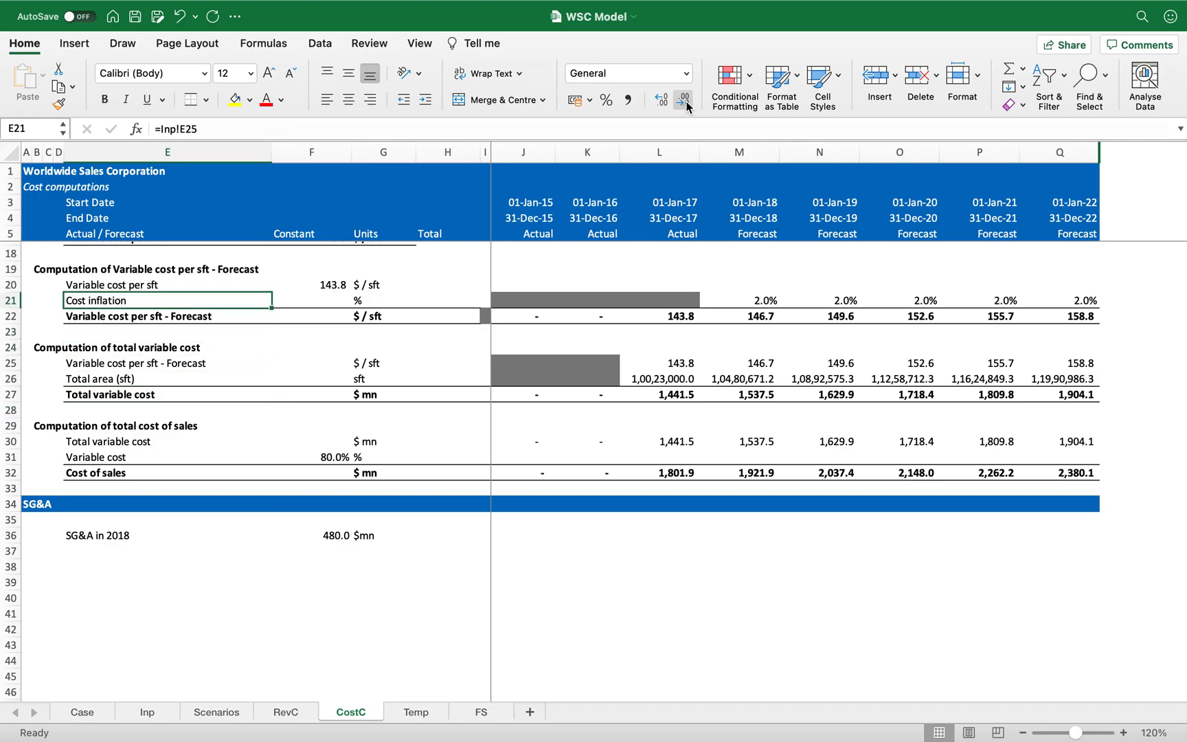
pyautogui.press('F2')
pyautogui.press('F4')
pyautogui.press('F4')
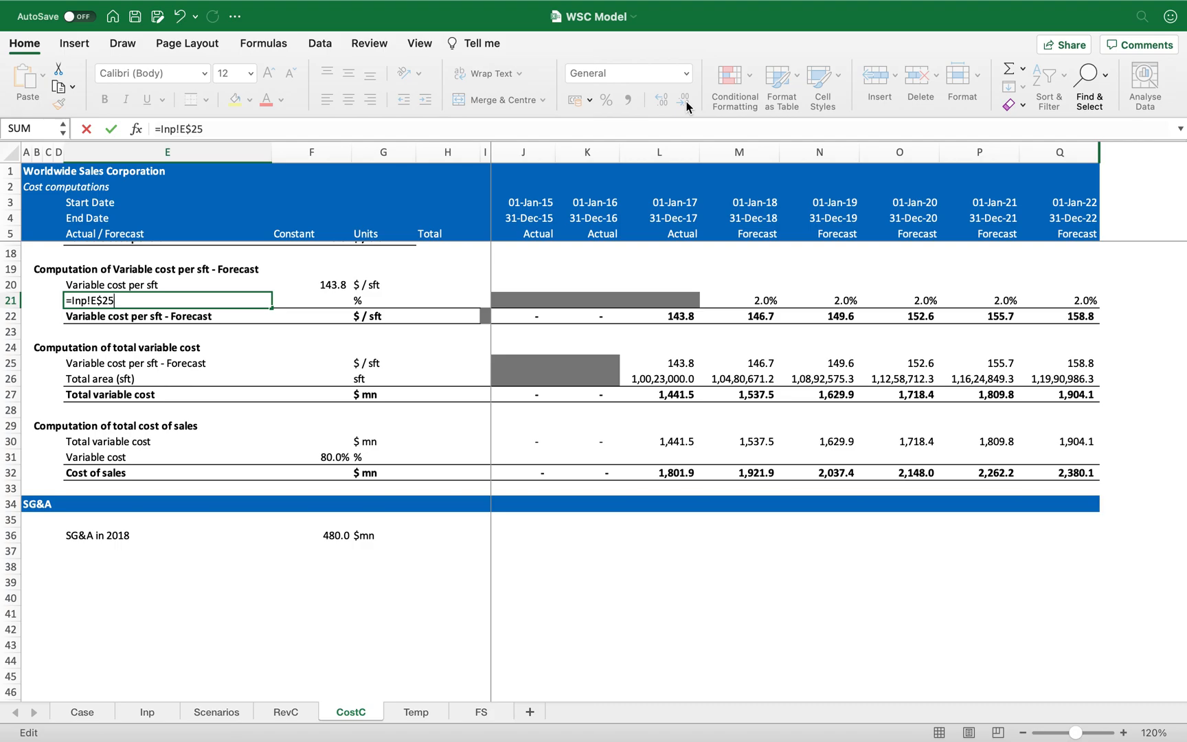
pyautogui.hotkey('ctrl', 'Return')
# - Copy the fixed-row cost inflation link from E21 across row 21 to Q21
pyautogui.press('super+c')
pyautogui.hotkey('shift', 'Right')
pyautogui.hotkey('shift', 'Right')
pyautogui.hotkey('shift', 'Right')
pyautogui.hotkey('shift', 'Right')
pyautogui.hotkey('shift', 'Right')
pyautogui.hotkey('shift', 'Right')
pyautogui.hotkey('shift', 'Right')
pyautogui.hotkey('shift', 'Right')
pyautogui.hotkey('shift', 'Right')
pyautogui.hotkey('shift', 'Right')
pyautogui.hotkey('shift', 'Right')
pyautogui.hotkey('shift', 'Right')
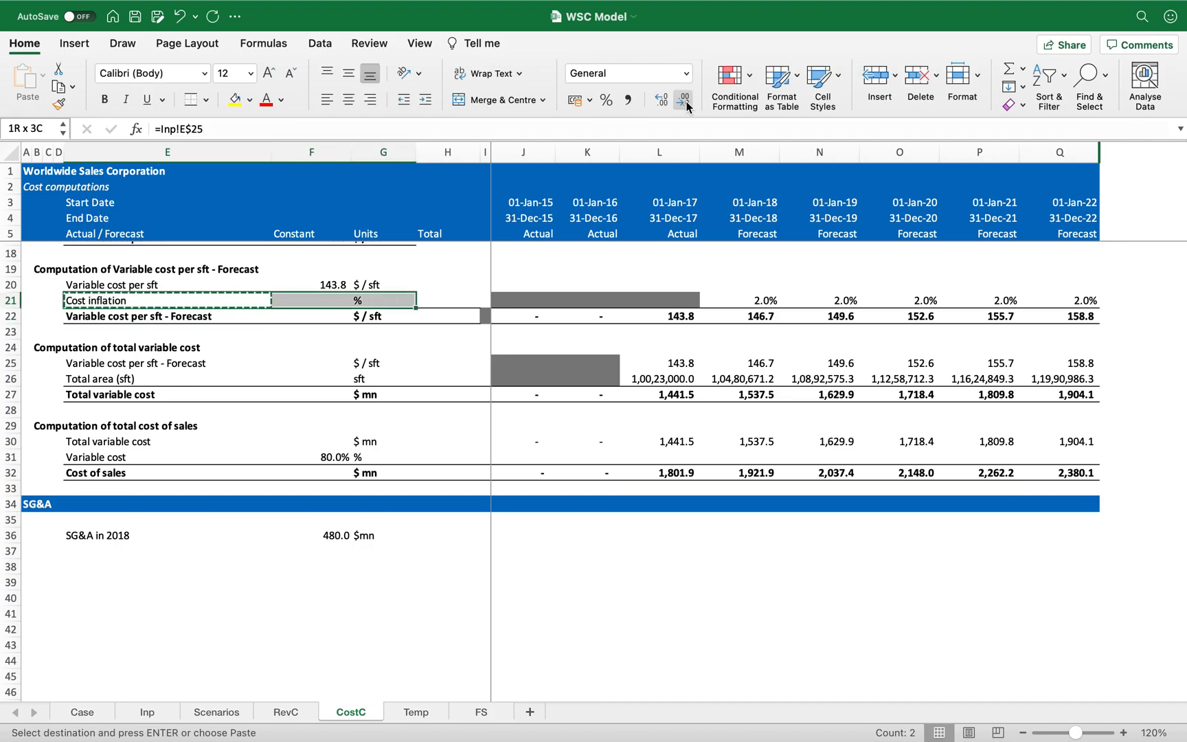
pyautogui.press('Return')
pyautogui.press('Right')
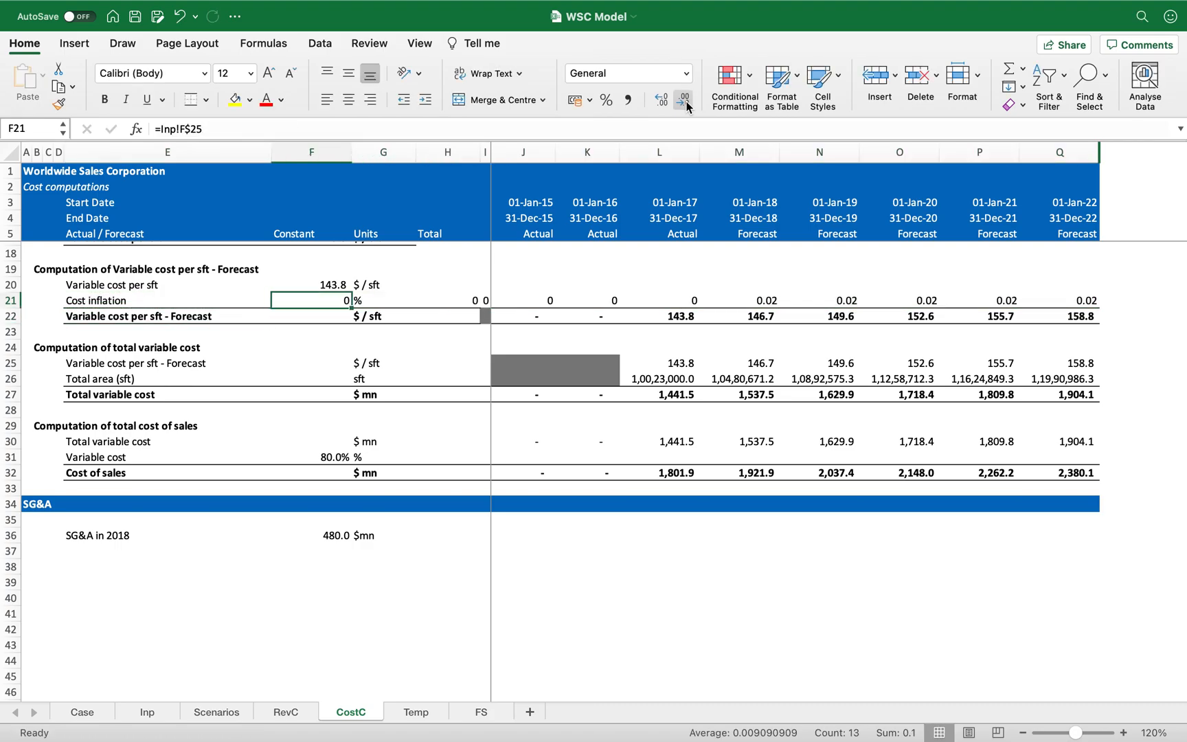
# - Clear the unneeded cost inflation zeros from F21 and H21:I21
pyautogui.press('Delete')
pyautogui.press('Right')
pyautogui.press('Right')
pyautogui.hotkey('shift', 'Right')
pyautogui.press('Delete')
# - Copy the grey blank cell J25 over the actual-year cost inflation cells J21:L21
pyautogui.press('Right')
pyautogui.press('Right')
pyautogui.press('Down')
pyautogui.press('Down')
pyautogui.press('Down')
pyautogui.press('Down')
pyautogui.press('super+c')
pyautogui.press('Up')
pyautogui.press('Up')
pyautogui.press('Up')
pyautogui.press('Up')
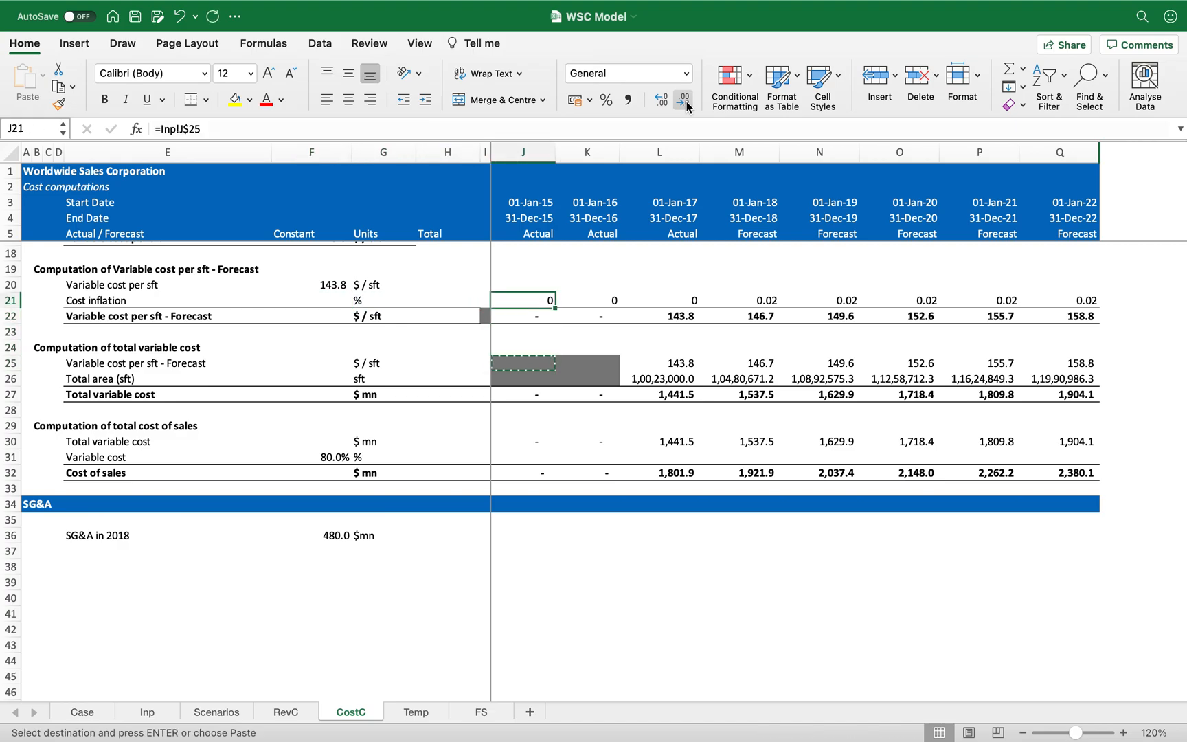
pyautogui.hotkey('shift', 'Right')
pyautogui.hotkey('shift', 'Right')
pyautogui.hotkey('shift', 'Left')
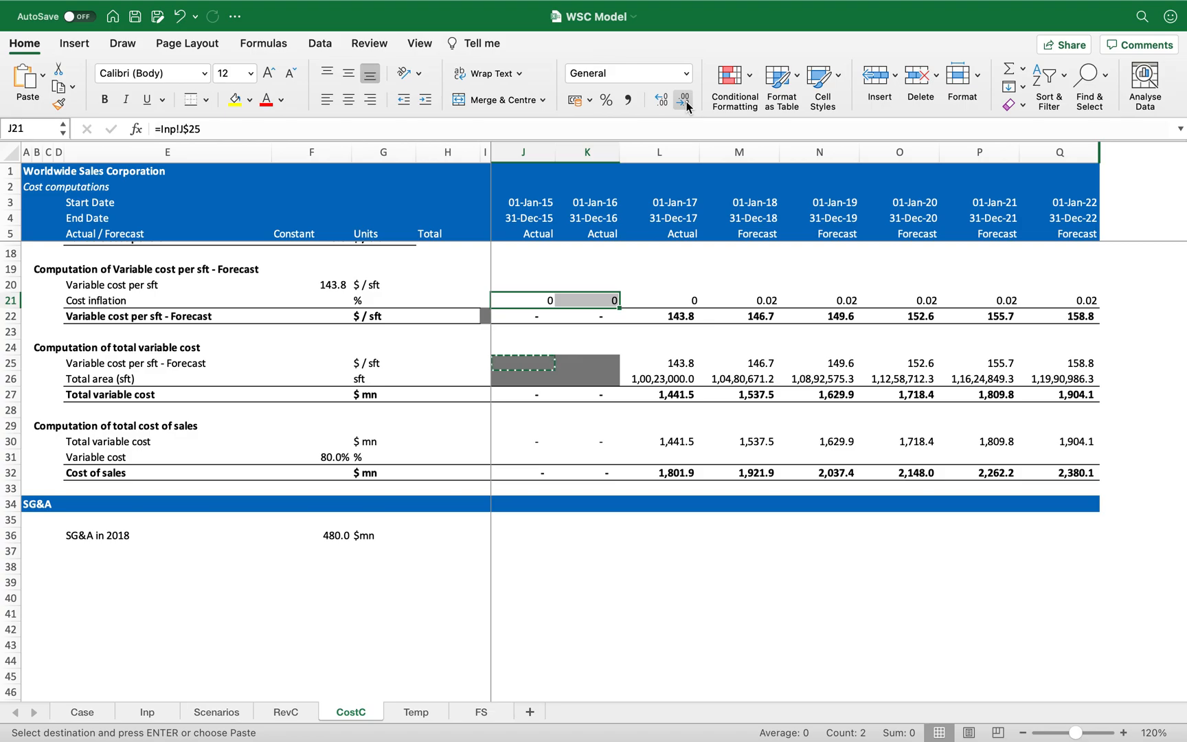
pyautogui.hotkey('shift', 'Right')
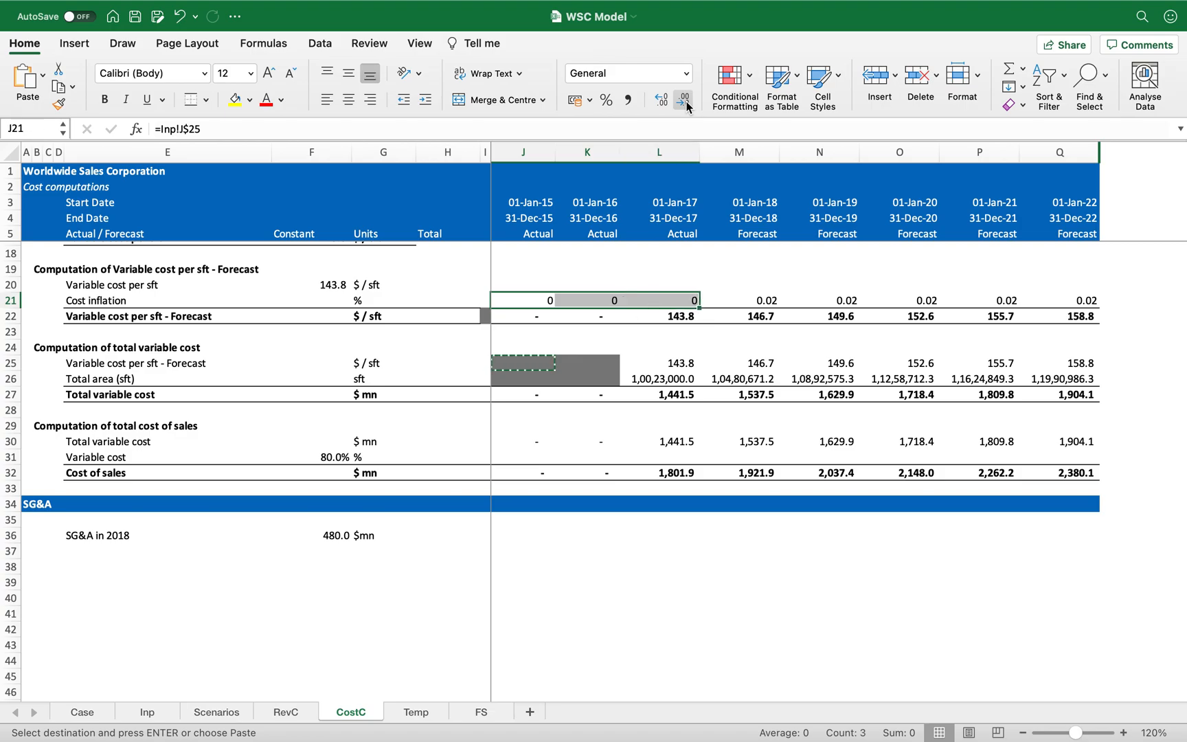
pyautogui.press('Return')
# - Format the forecast cost inflation values in M21:Q21 as percentages with one decimal place
pyautogui.press('Left')
pyautogui.hotkey('shift', 'Right')
pyautogui.hotkey('shift', 'Right')
pyautogui.hotkey('shift', 'Right')
pyautogui.hotkey('shift', 'Right')
pyautogui.click(615, 101)
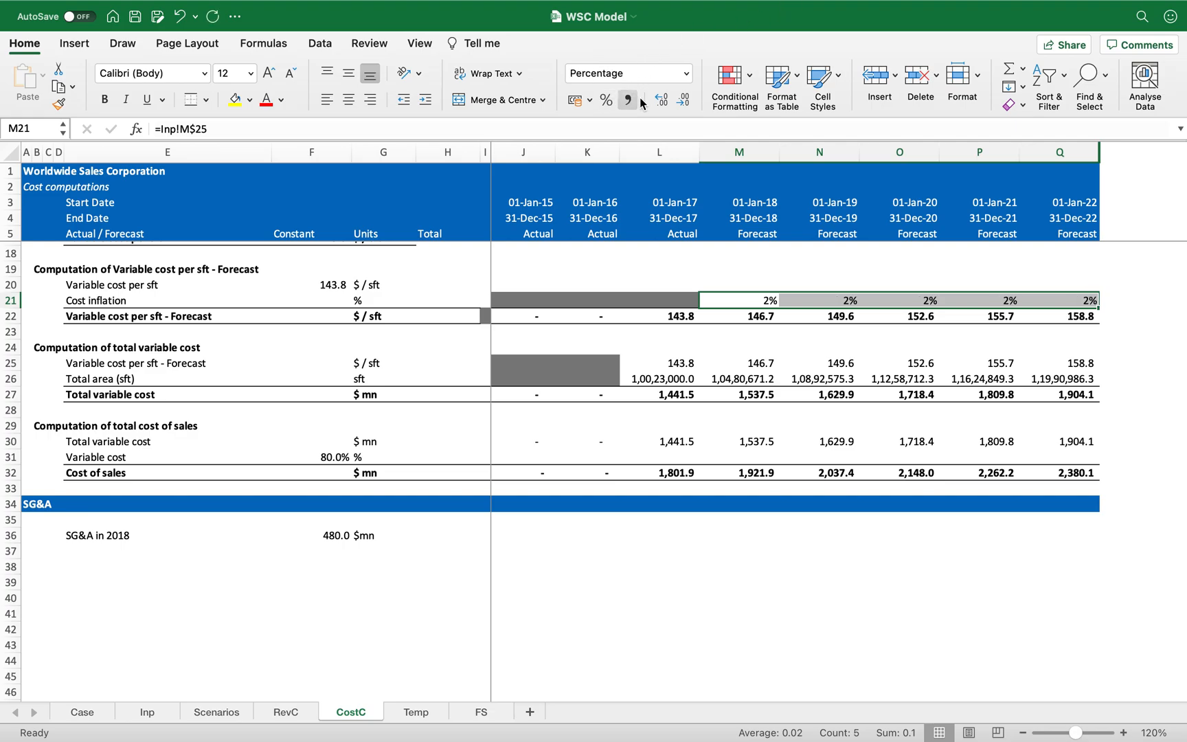
pyautogui.click(667, 101)
# - Copy the entire Cost inflation row 21 into row 37 of the SG&A section
pyautogui.press('Left')
pyautogui.press('Left')
pyautogui.press('Left')
pyautogui.press('Left')
pyautogui.press('Left')
pyautogui.press('Left')
pyautogui.press('Left')
pyautogui.press('Left')
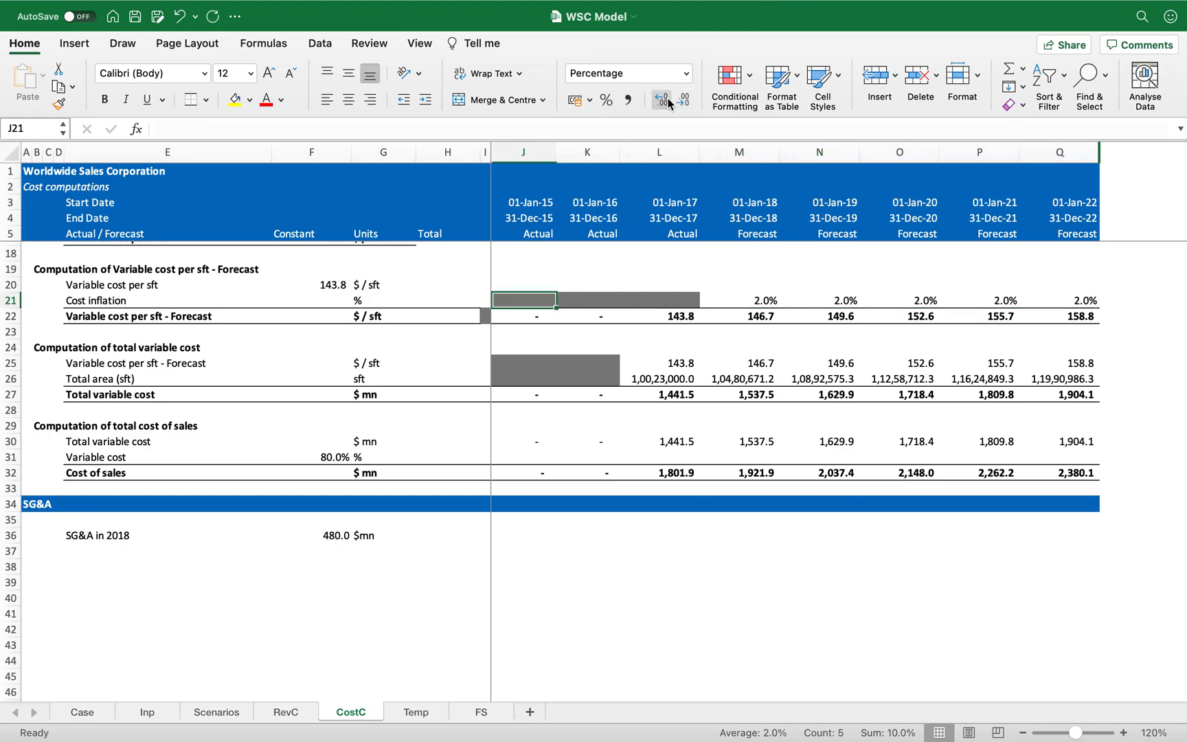
pyautogui.hotkey('ctrl', 'shift', 'Right')
pyautogui.press('super+c')
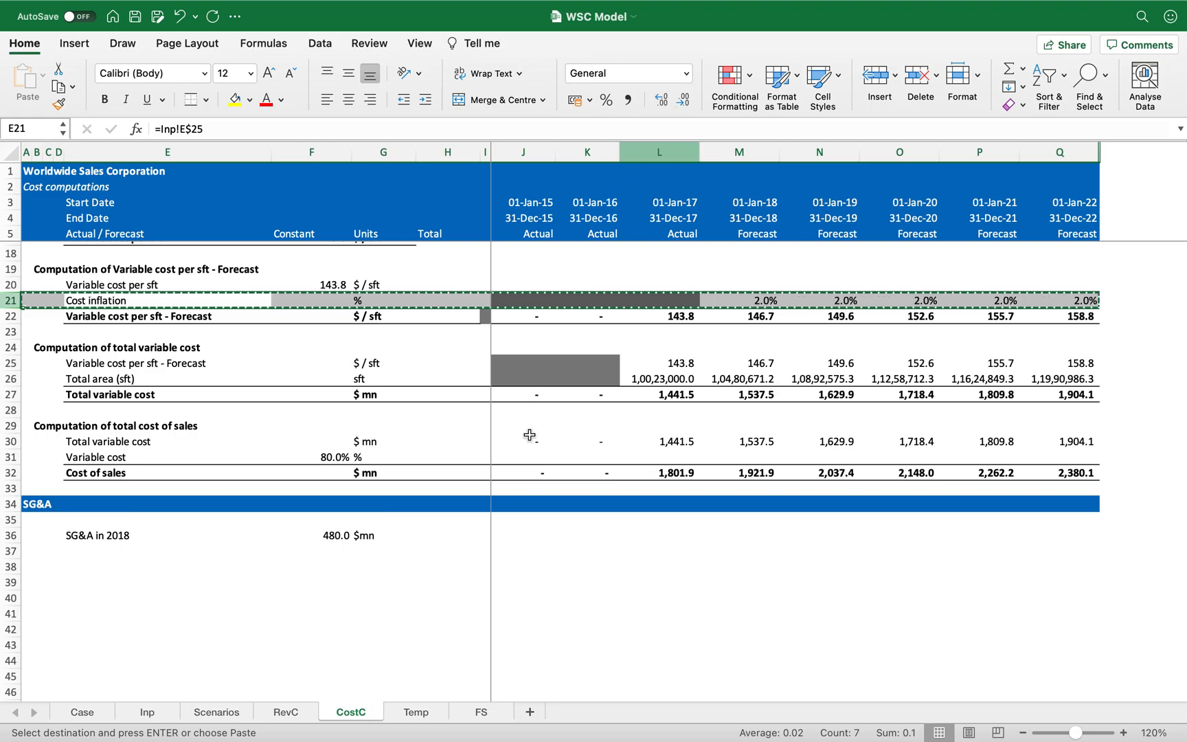
pyautogui.click(188, 546)
pyautogui.hotkey('shift', 'space')
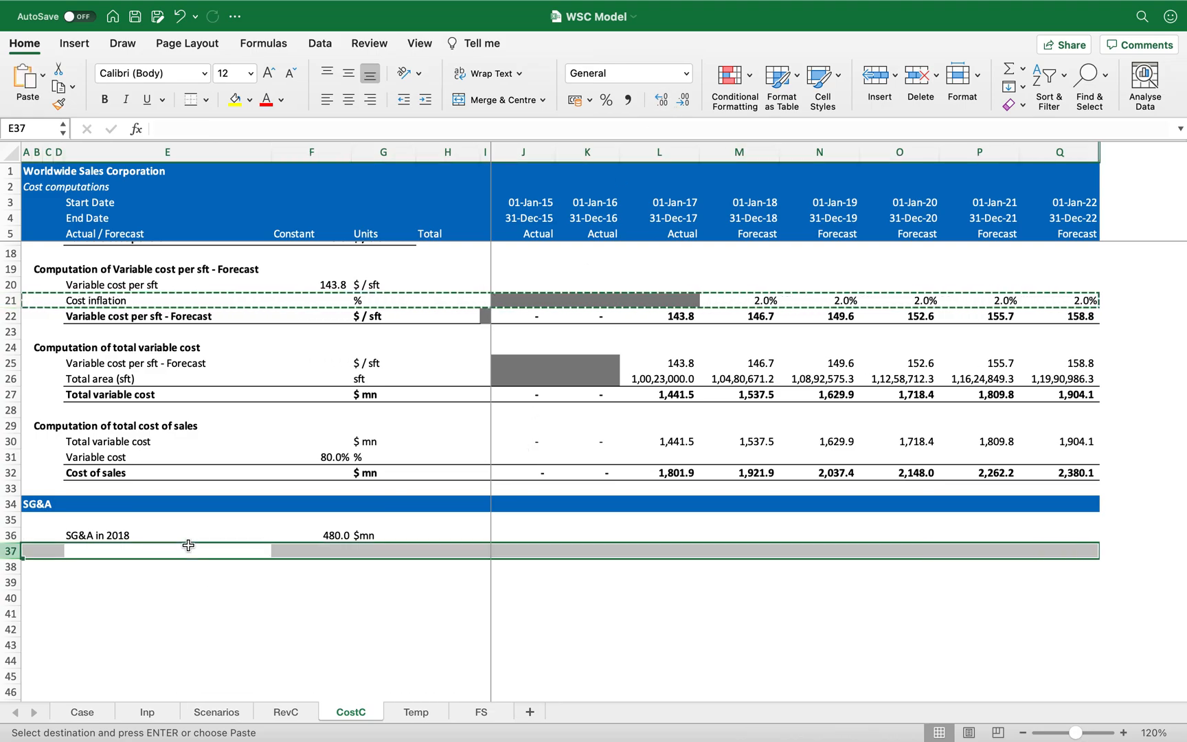
pyautogui.press('super+v')
pyautogui.click(189, 546)
pyautogui.press('Escape')
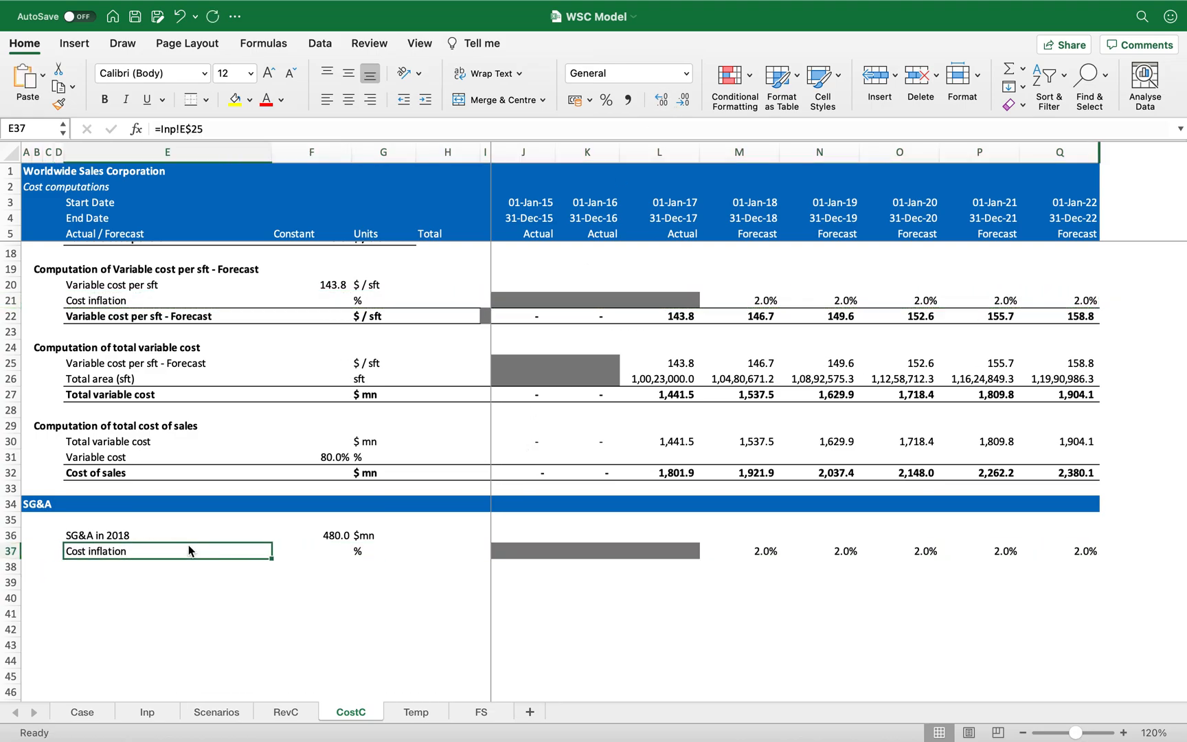
# - Make row 38 bold and add top and bottom borders across E38:Q38
pyautogui.press('Down')
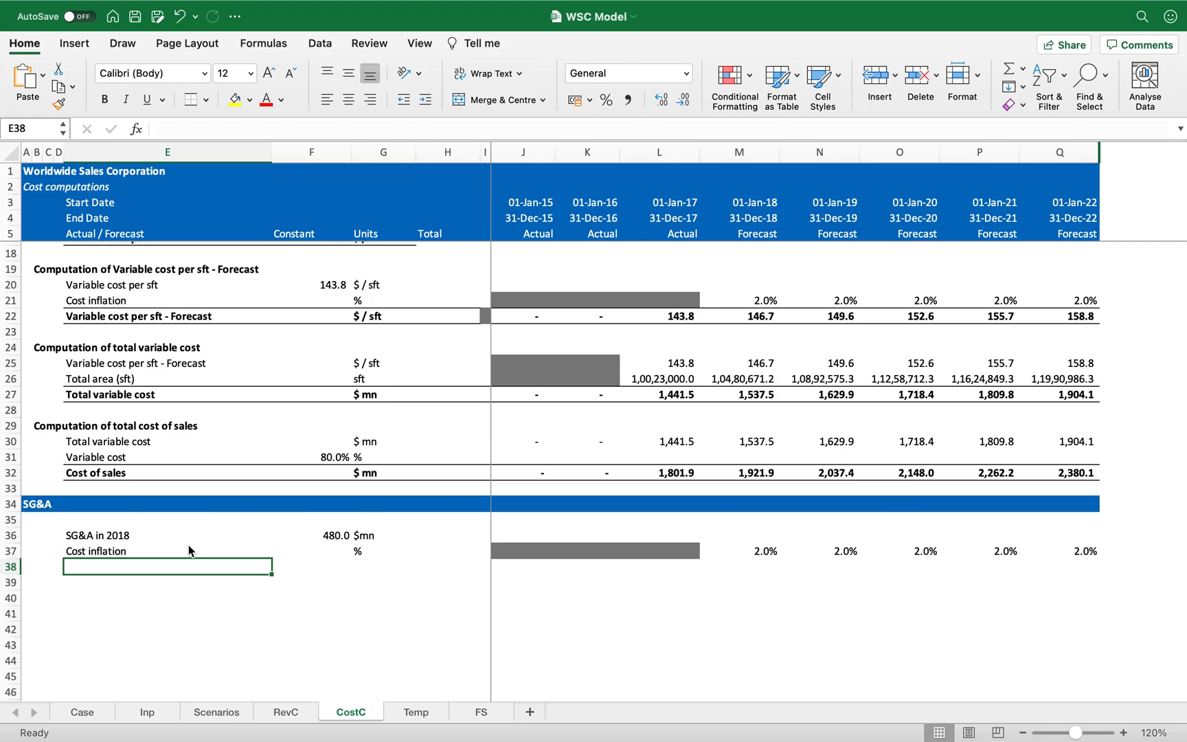
pyautogui.hotkey('shift', 'space')
pyautogui.press('super+b')
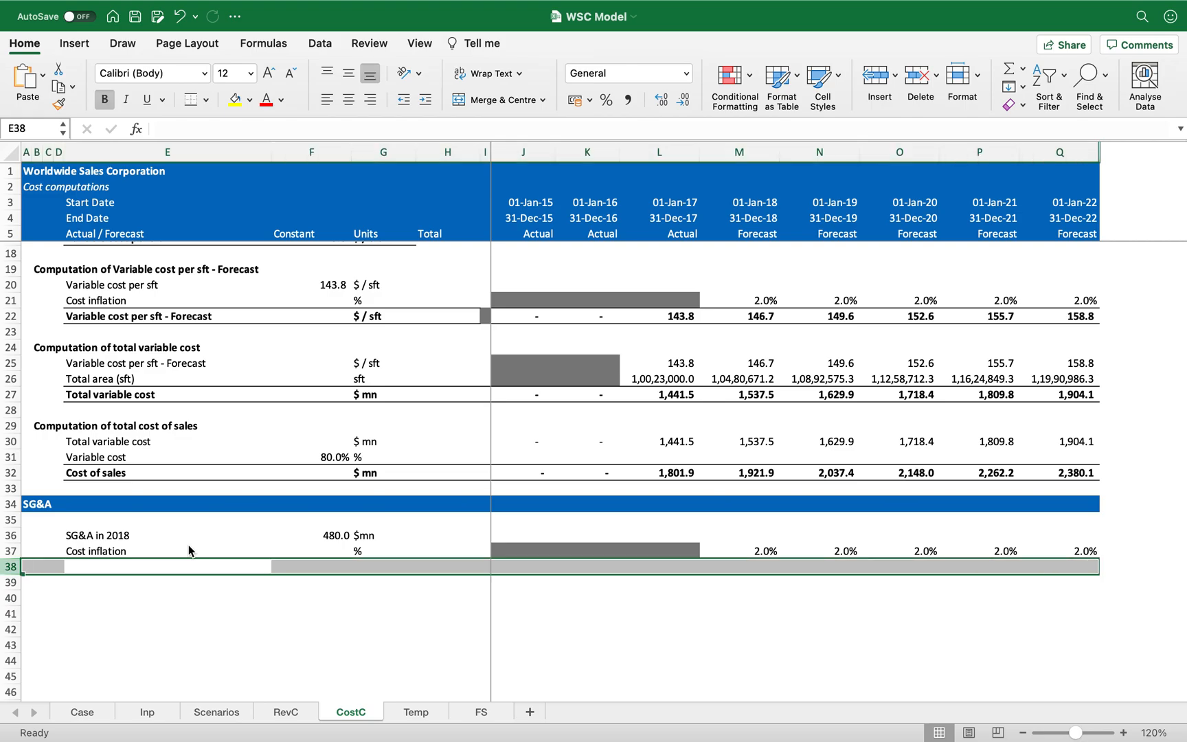
pyautogui.press('Left')
pyautogui.press('Right')
pyautogui.hotkey('shift', 'Right')
pyautogui.hotkey('shift', 'Right')
pyautogui.hotkey('shift', 'Right')
pyautogui.hotkey('shift', 'Right')
pyautogui.hotkey('shift', 'Right')
pyautogui.hotkey('shift', 'Right')
pyautogui.hotkey('shift', 'Right')
pyautogui.hotkey('shift', 'Right')
pyautogui.hotkey('shift', 'Right')
pyautogui.hotkey('shift', 'Right')
pyautogui.hotkey('shift', 'Right')
pyautogui.hotkey('shift', 'Right')
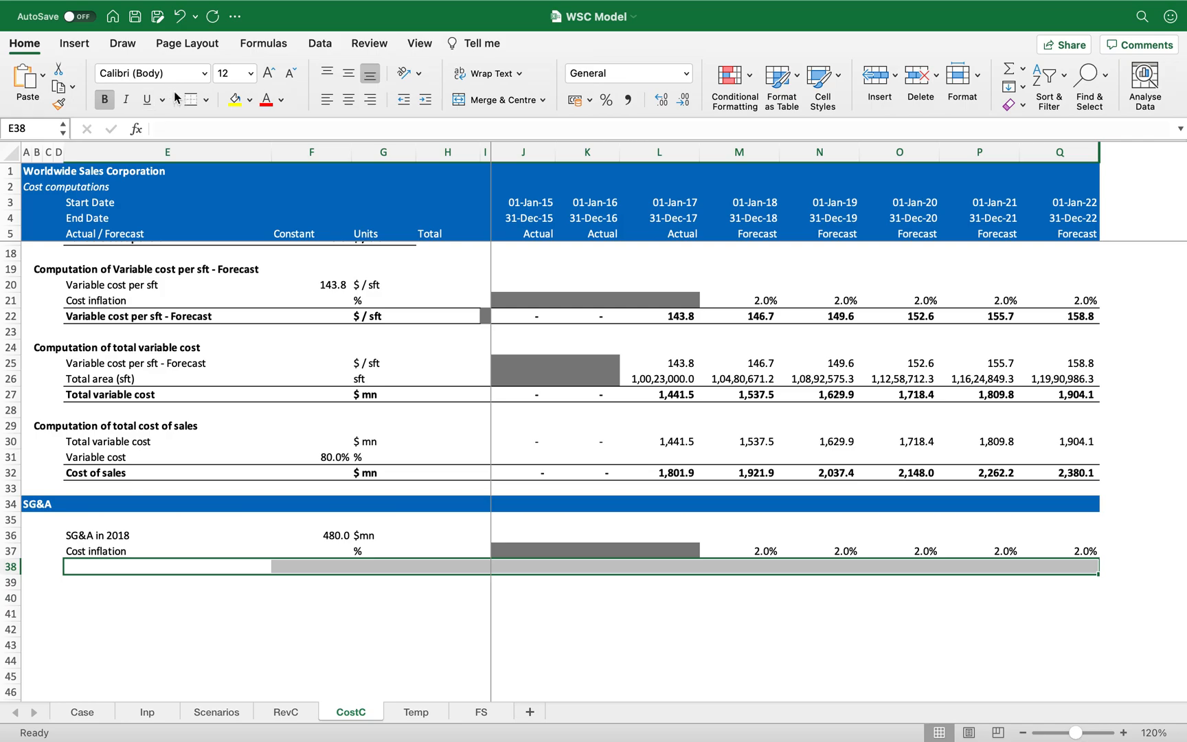
pyautogui.click(193, 106)
pyautogui.press('Down')
pyautogui.press('Up')
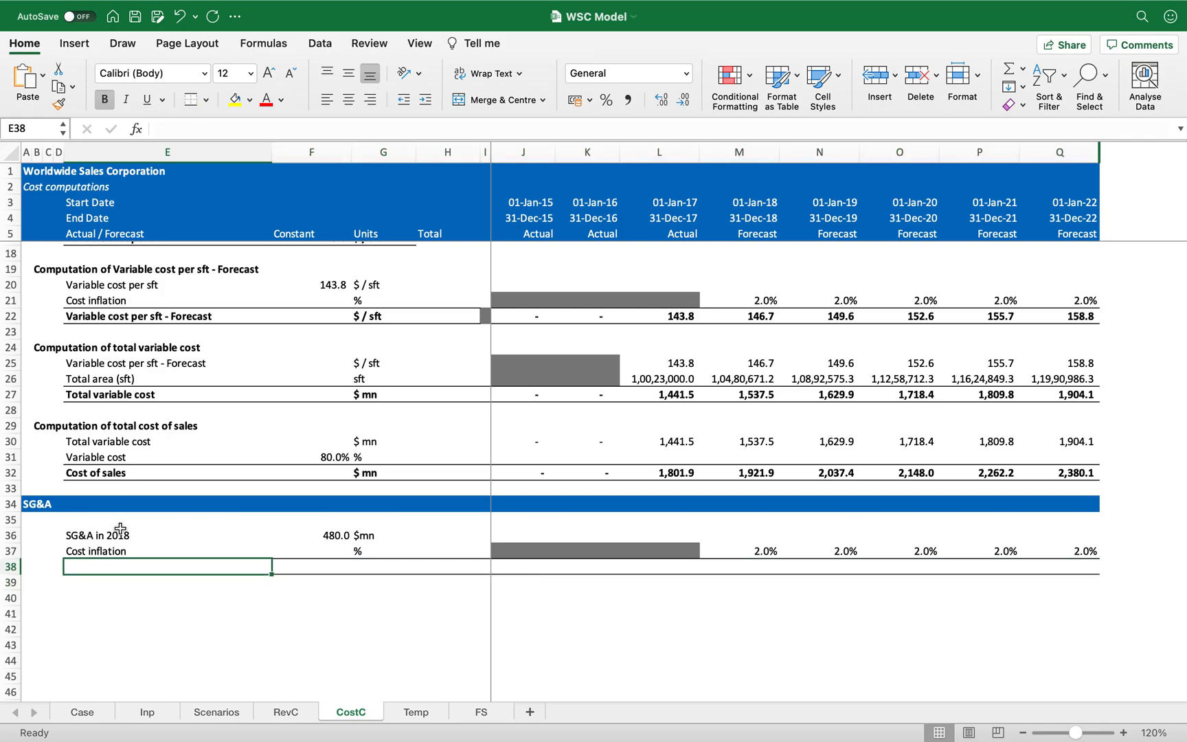
# - Label E38 as SG&A and enter the unit $ mn in G38
pyautogui.write('SG&A')
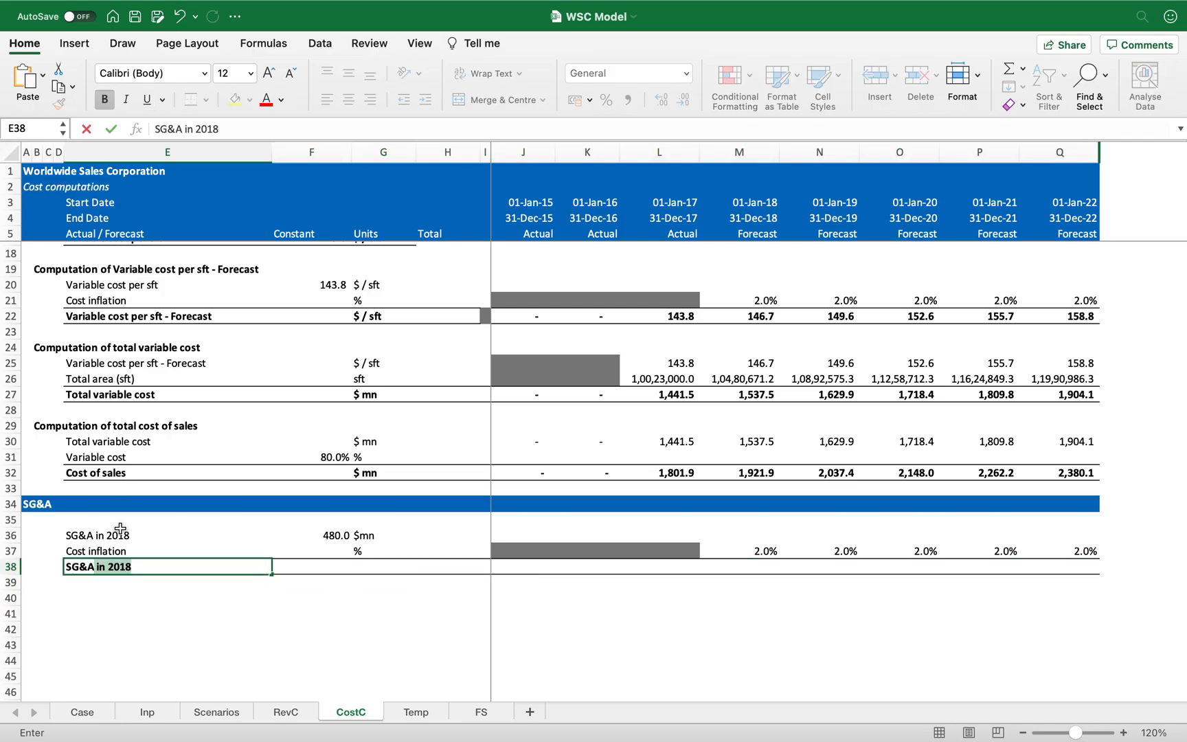
pyautogui.press('Delete')
pyautogui.press('Tab')
pyautogui.press('Tab')
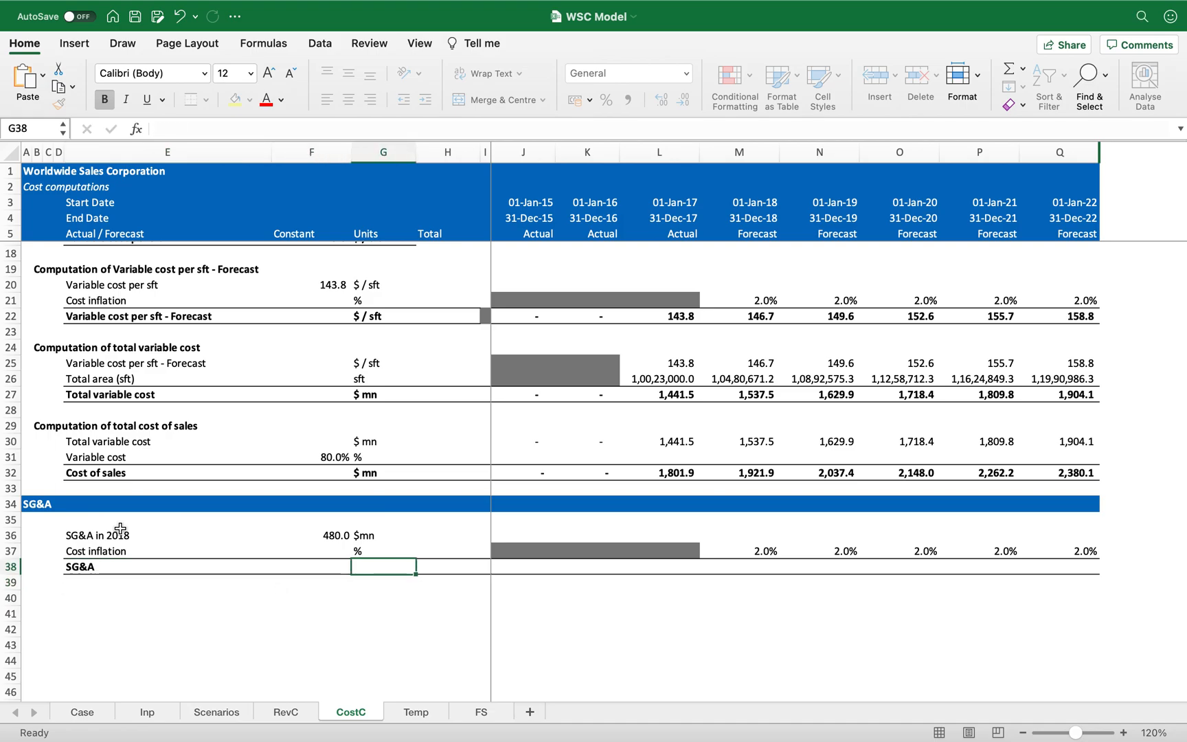
pyautogui.write('$ mn')
pyautogui.press('Tab')
pyautogui.press('Tab')
pyautogui.press('Tab')
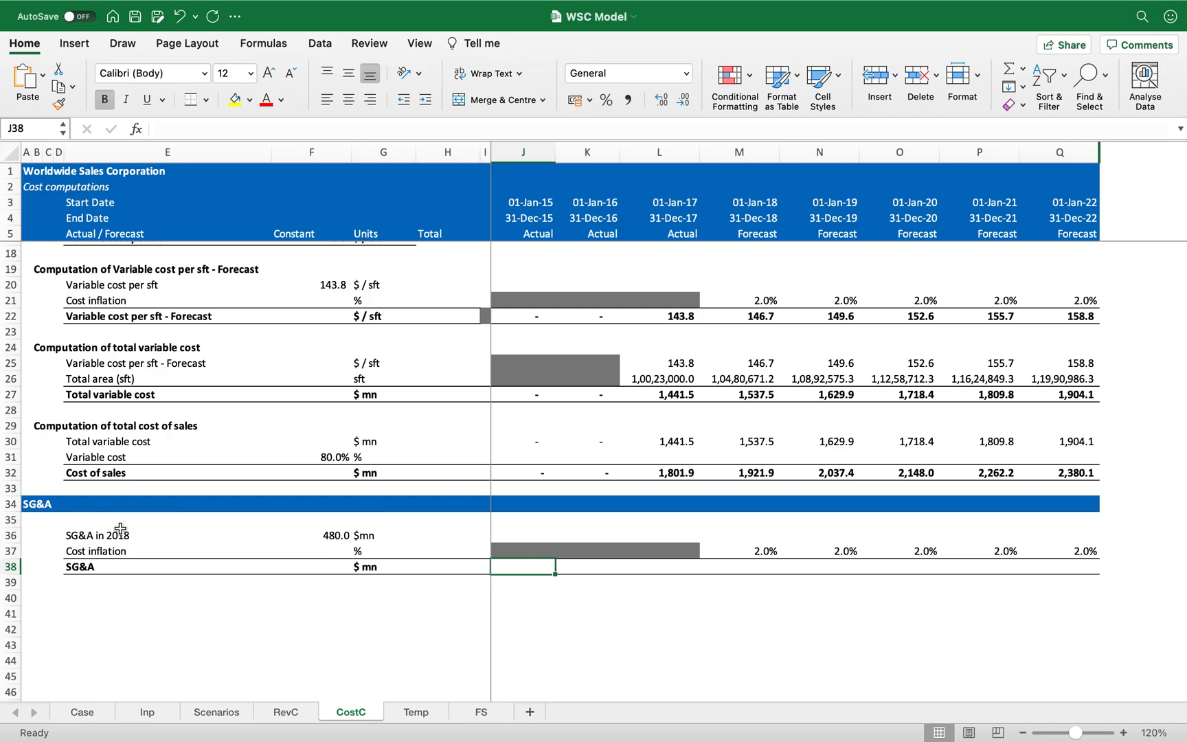
# - Begin the SG&A formula in J38 with =IF(YEAR(J4)=2018,$F36, locking only the column of F36
pyautogui.write('=IF(')
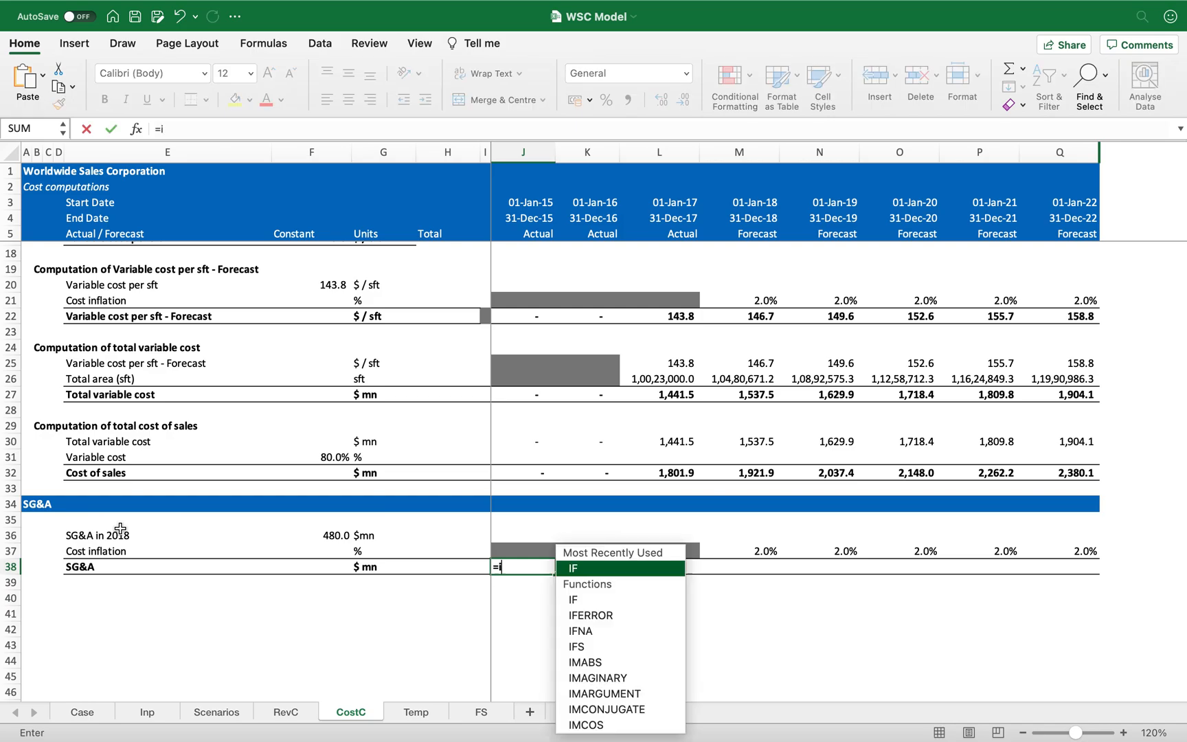
pyautogui.write('YEAR(')
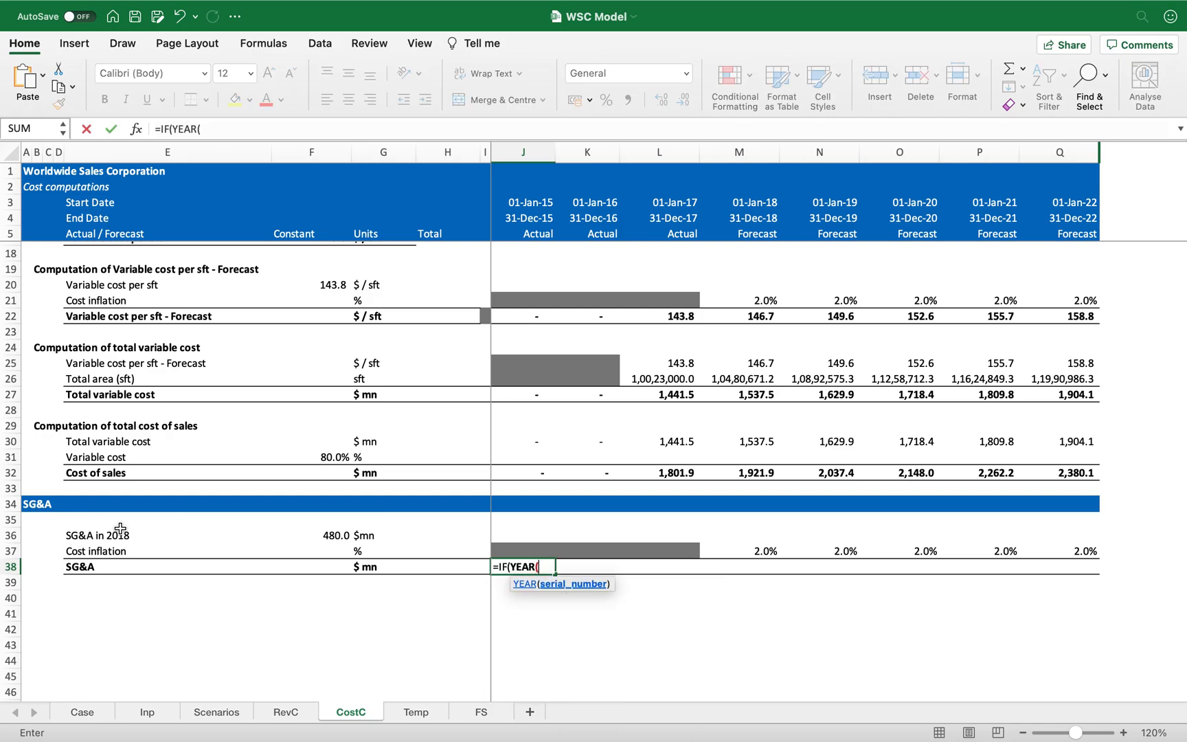
pyautogui.click(517, 217)
pyautogui.write(')=')
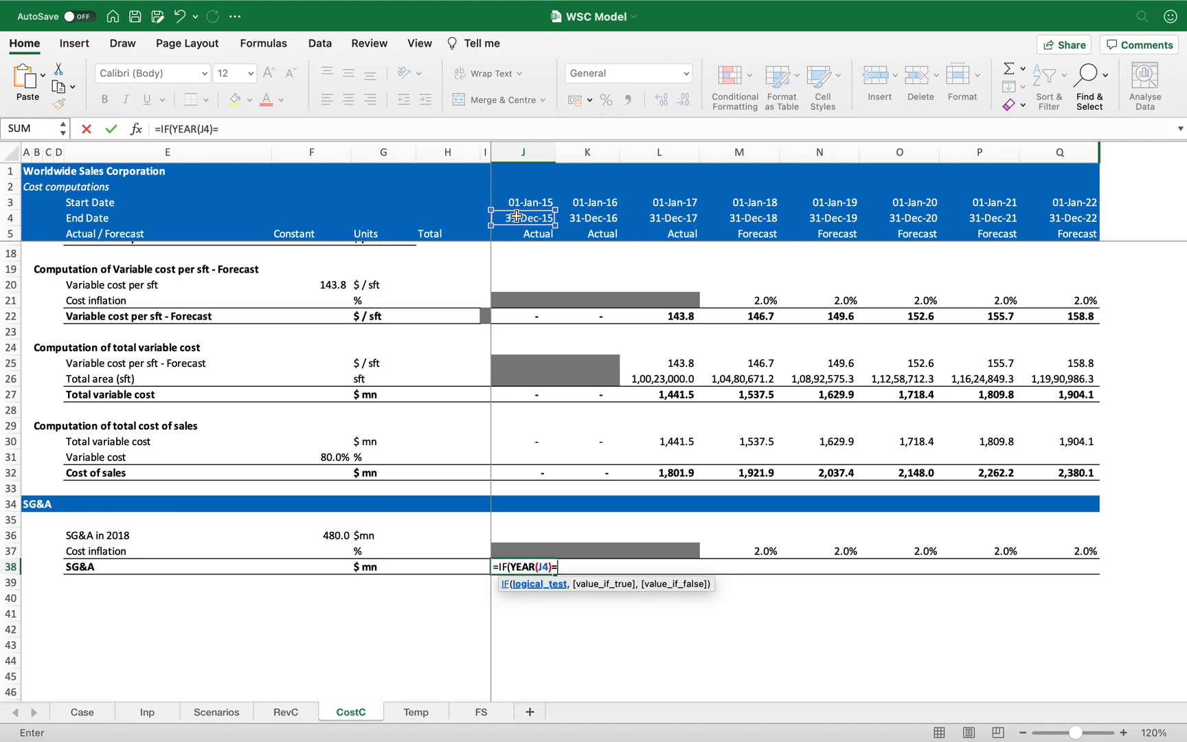
pyautogui.write('2018,')
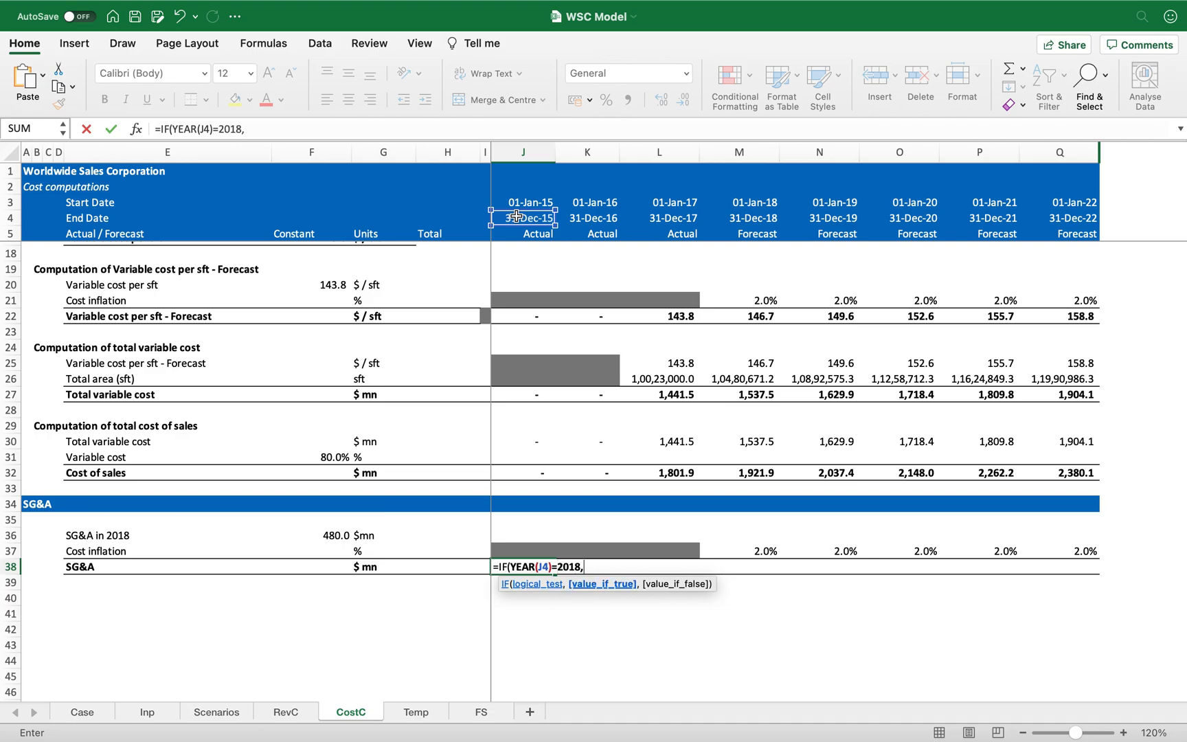
pyautogui.click(332, 536)
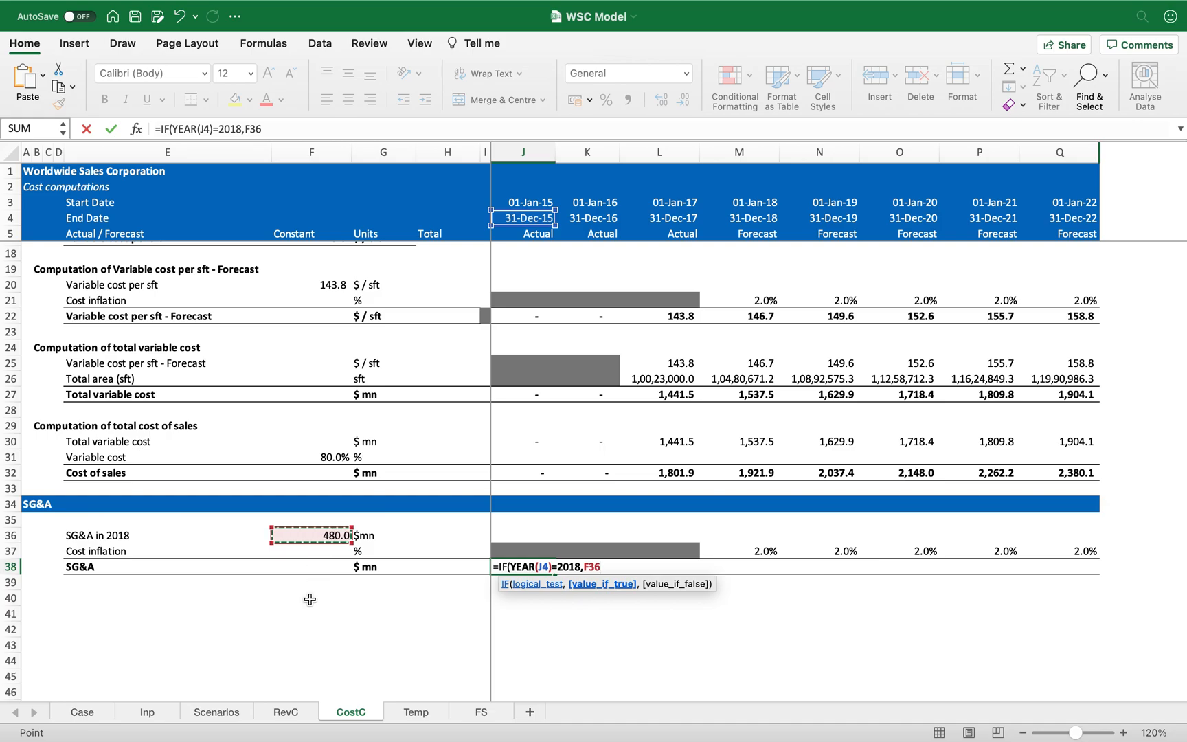
pyautogui.press('F4')
pyautogui.press('F4')
pyautogui.press('F4')
pyautogui.write(',')
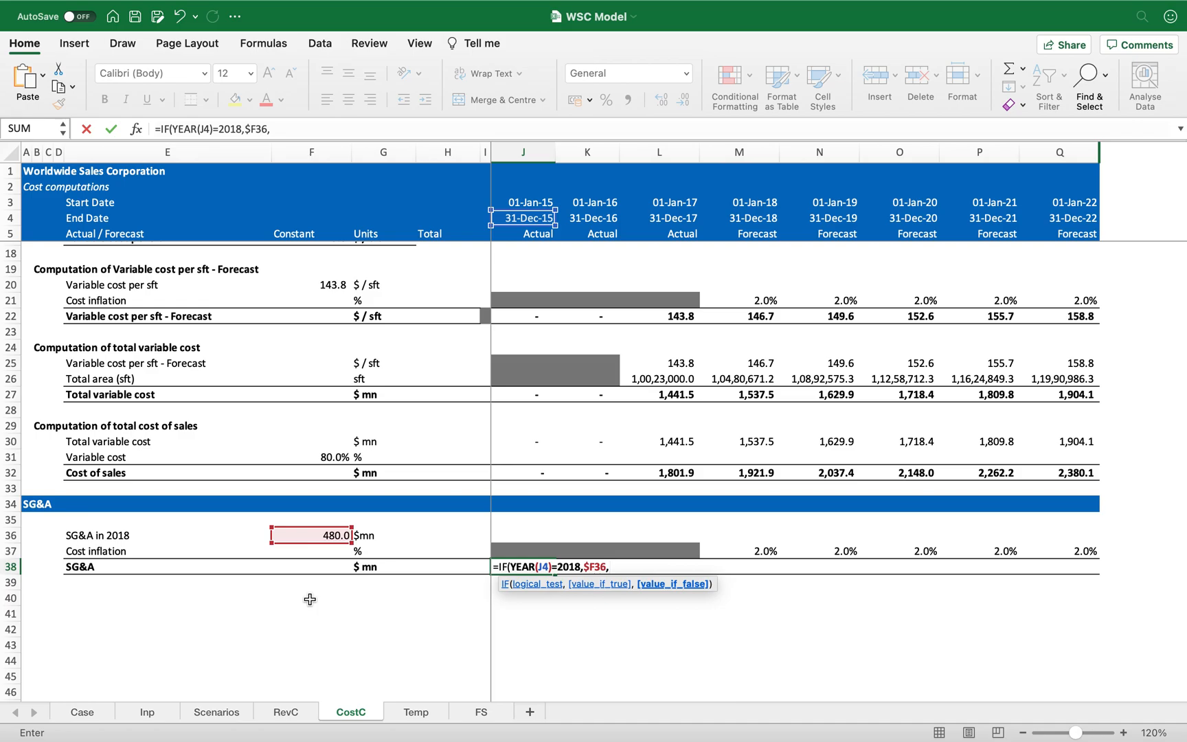
# - Complete the J38 formula with the nested condition IF(YEAR(J4)>2018,I38*(1+J37),0))
pyautogui.write('IF(')
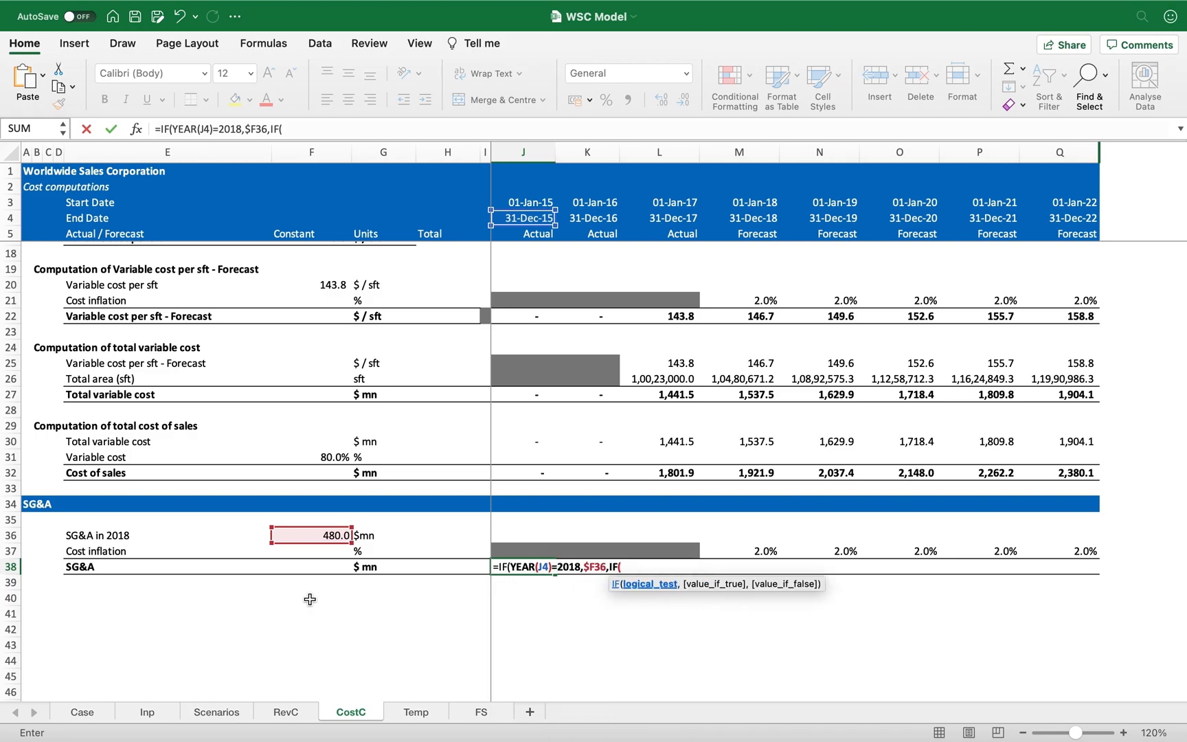
pyautogui.write('YEAR(')
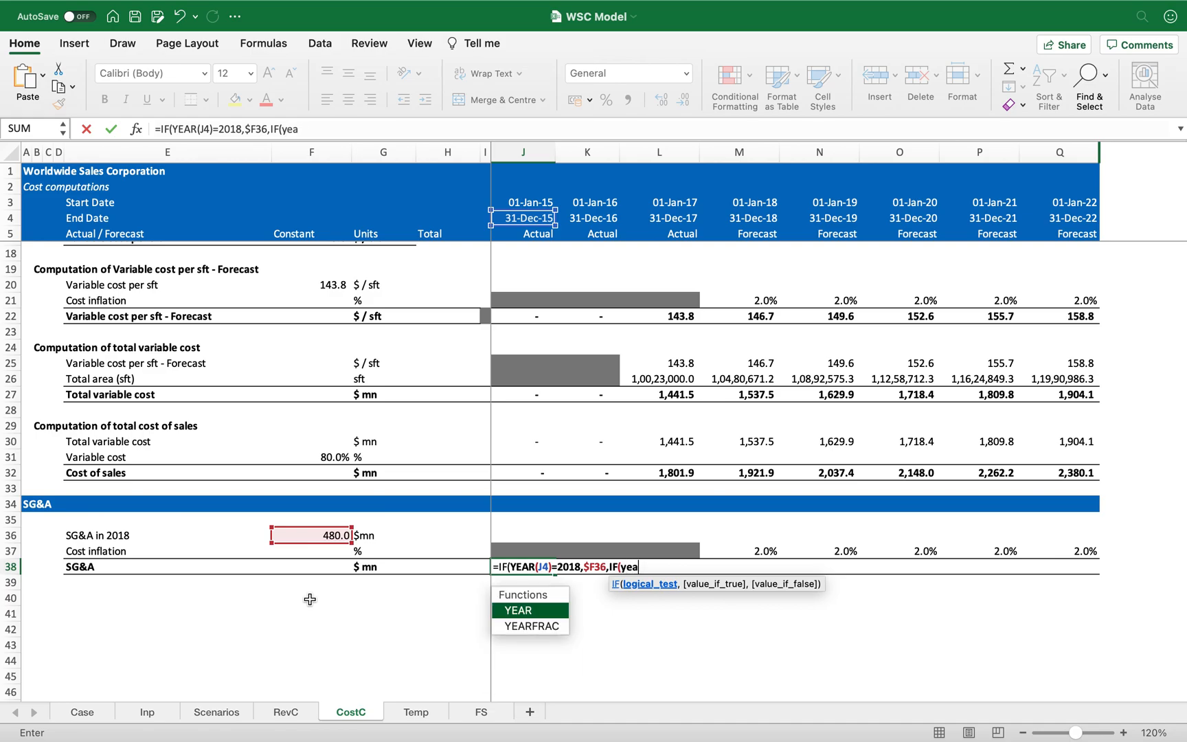
pyautogui.click(515, 219)
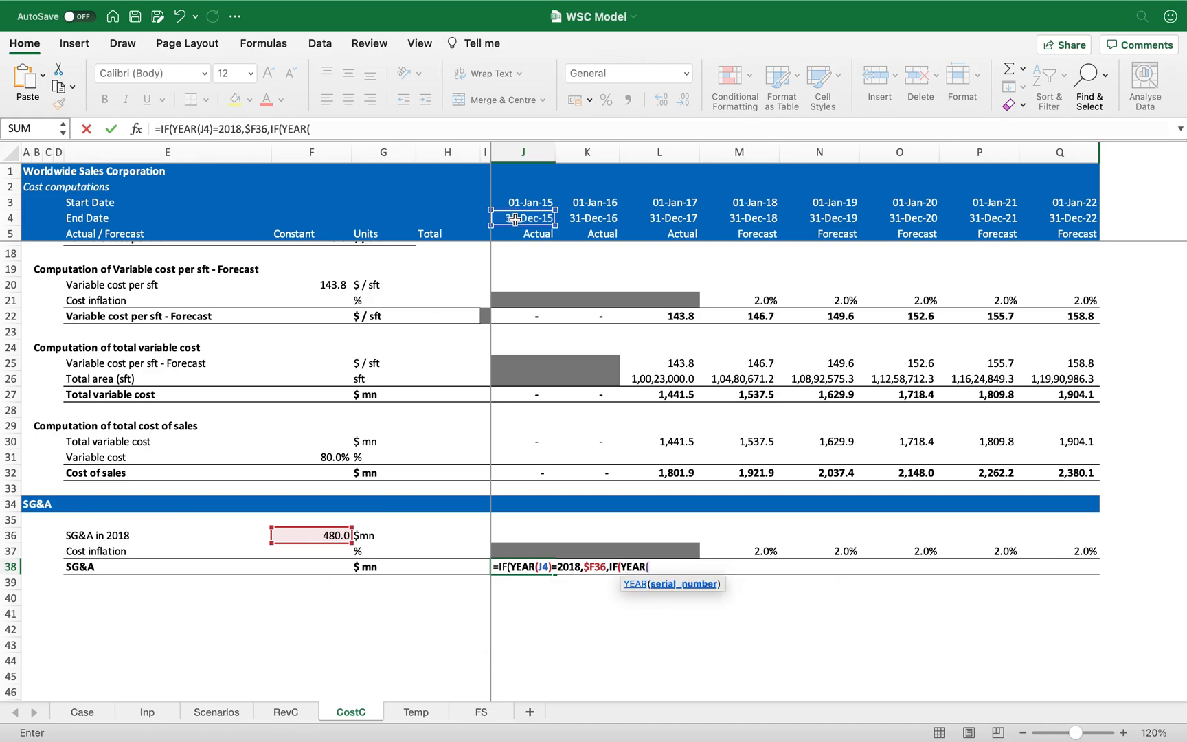
pyautogui.write(')>20')
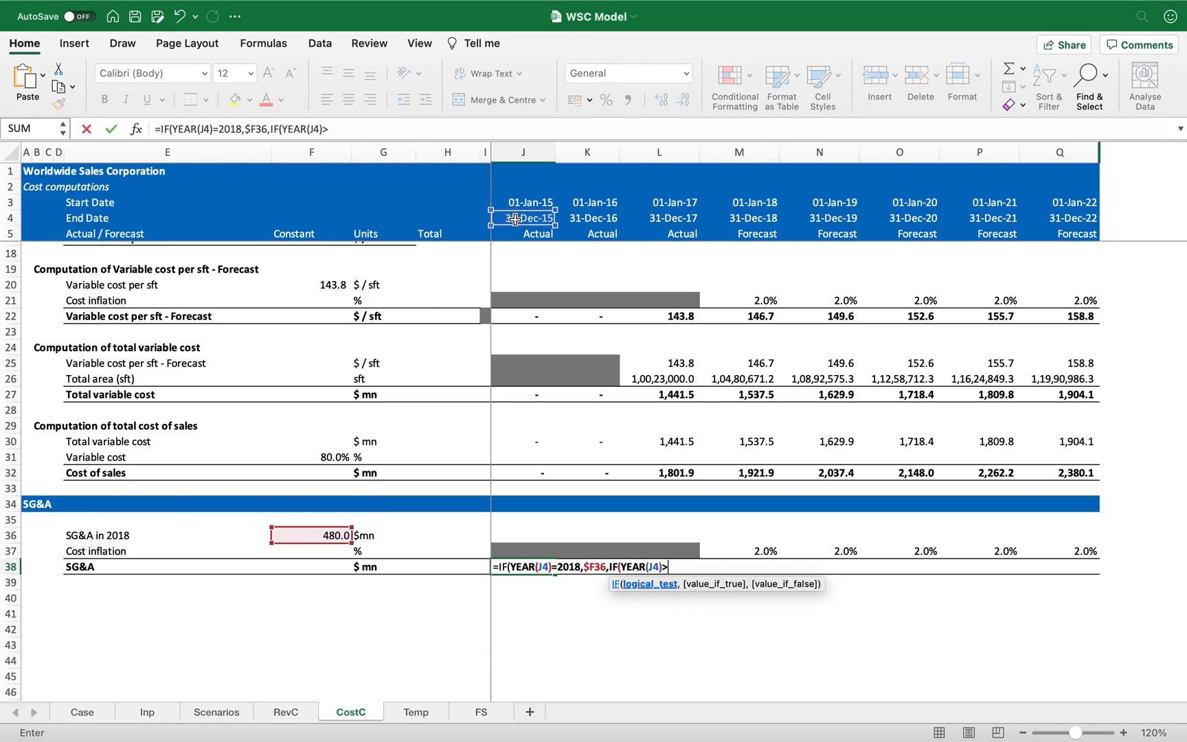
pyautogui.write('18,')
pyautogui.press('Left')
pyautogui.write('*(1+')
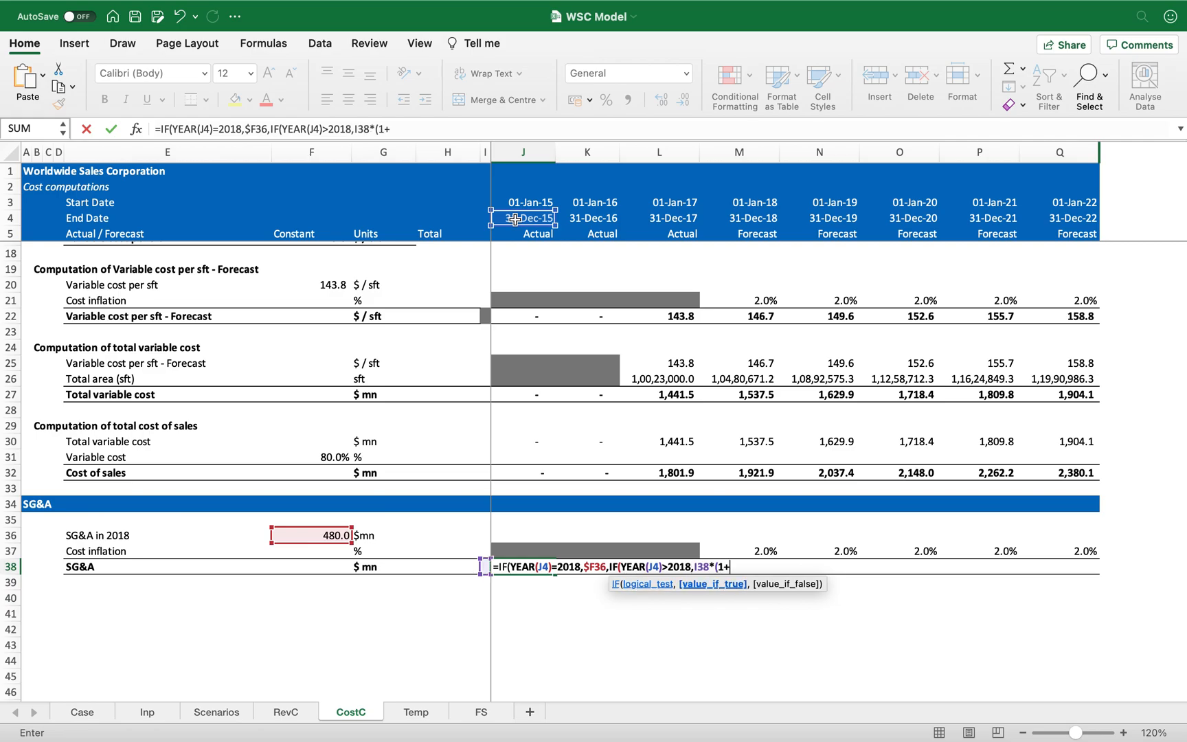
pyautogui.press('Up')
pyautogui.write(')')
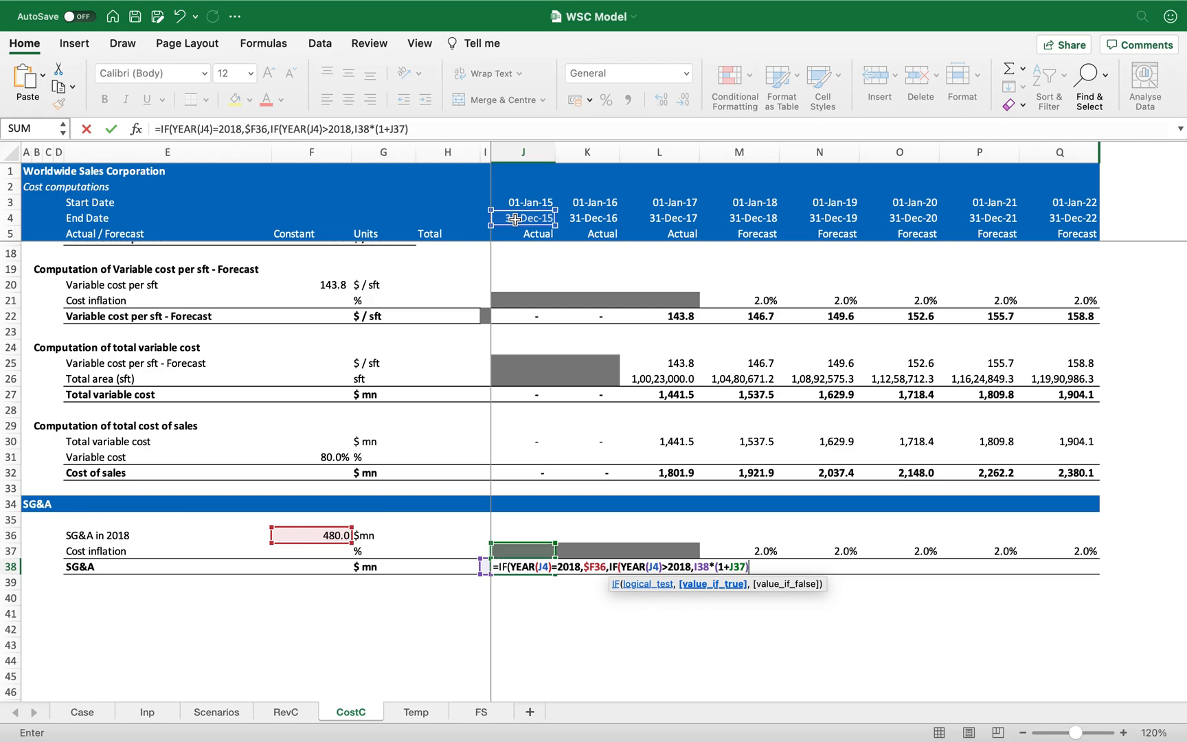
pyautogui.write(',')
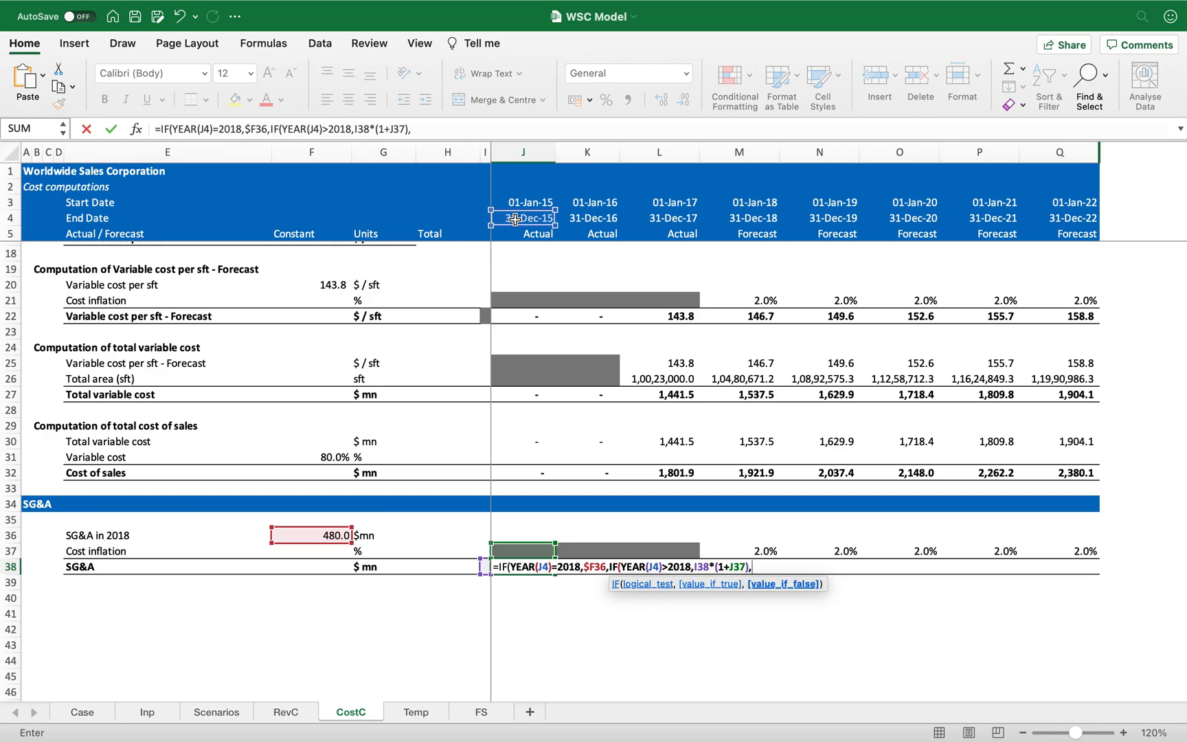
pyautogui.write('0))')
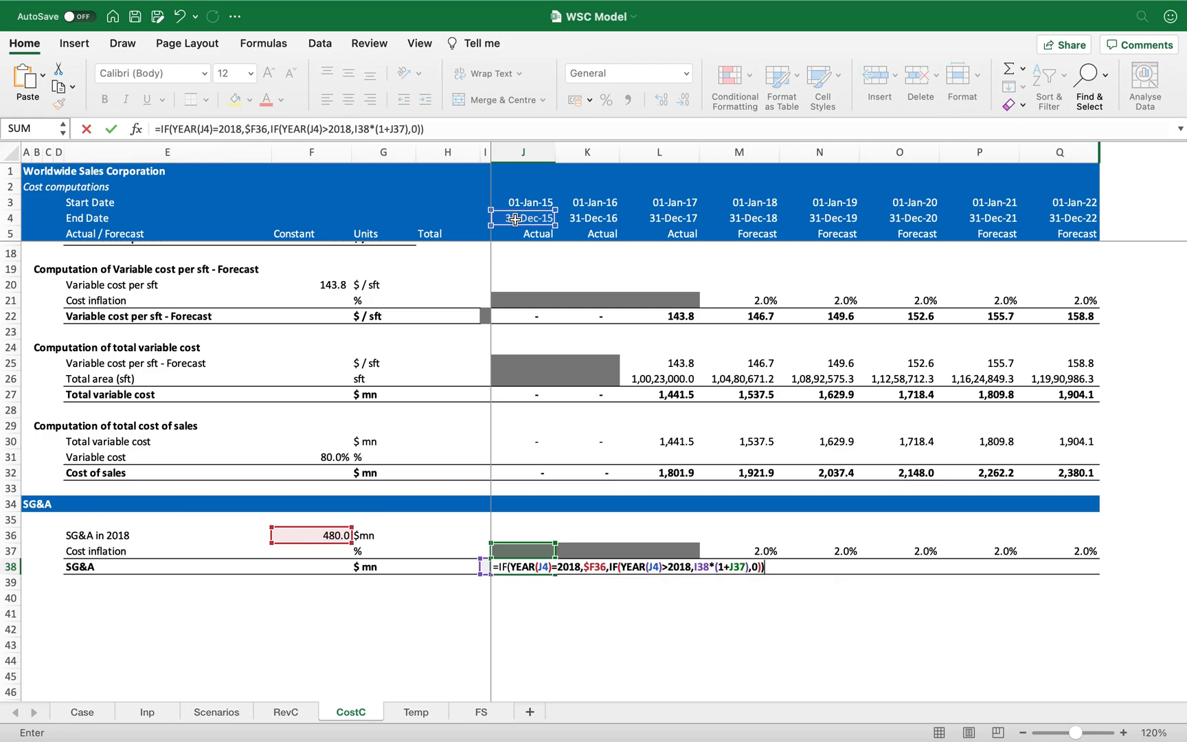
pyautogui.press('Return')
# - Copy the grey blank cell J37 into I38 beside the first SG&A value
pyautogui.press('Up')
pyautogui.press('Up')
pyautogui.press('super+c')
pyautogui.press('Down')
pyautogui.press('Left')
pyautogui.press('Escape')
pyautogui.press('Right')
# - Copy the SG&A formula from J38 across to Q38 and format J38:Q38 in comma style with one decimal place
pyautogui.press('super+c')
pyautogui.hotkey('shift', 'Right')
pyautogui.hotkey('shift', 'Right')
pyautogui.hotkey('shift', 'Right')
pyautogui.hotkey('shift', 'Right')
pyautogui.hotkey('shift', 'Right')
pyautogui.hotkey('shift', 'Right')
pyautogui.hotkey('shift', 'Right')
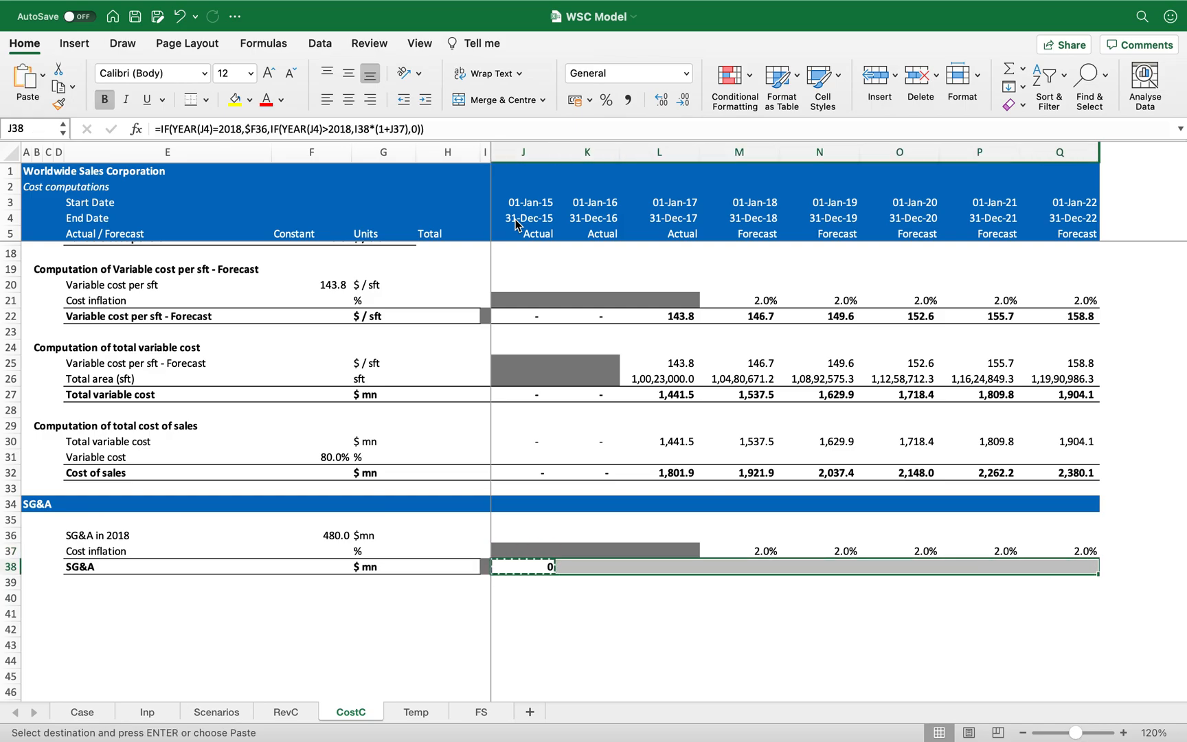
pyautogui.press('Return')
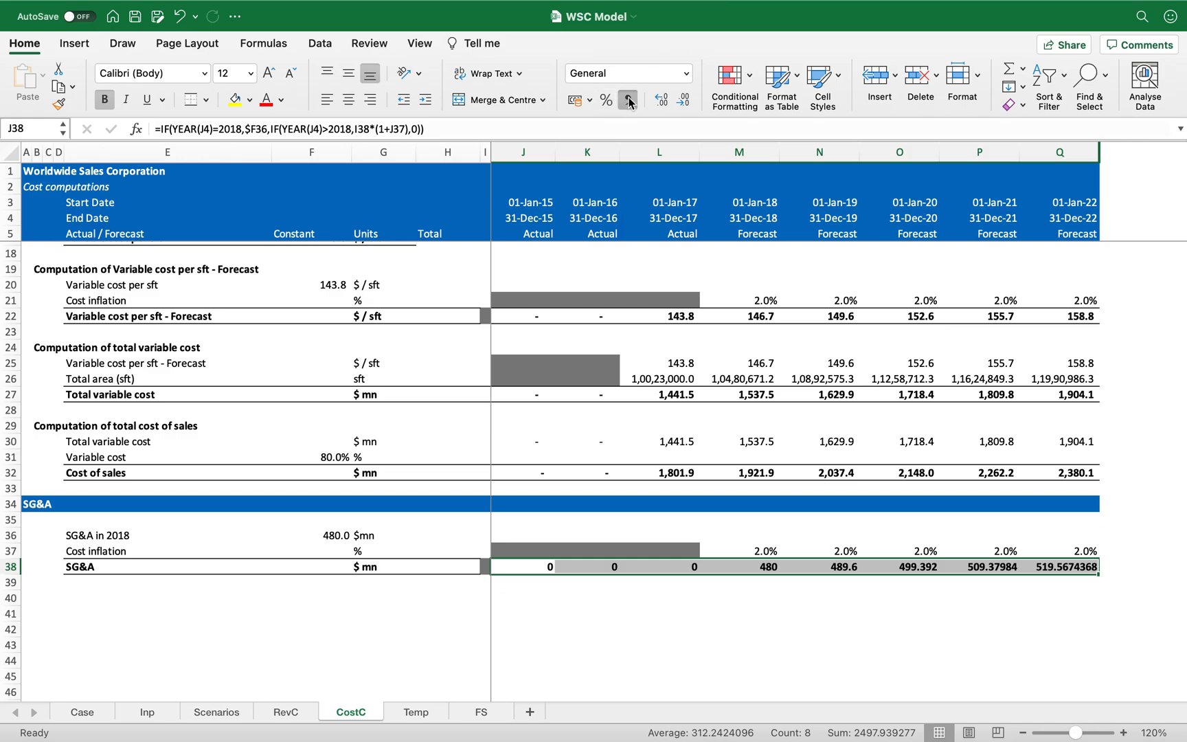
pyautogui.click(627, 100)
pyautogui.click(683, 102)
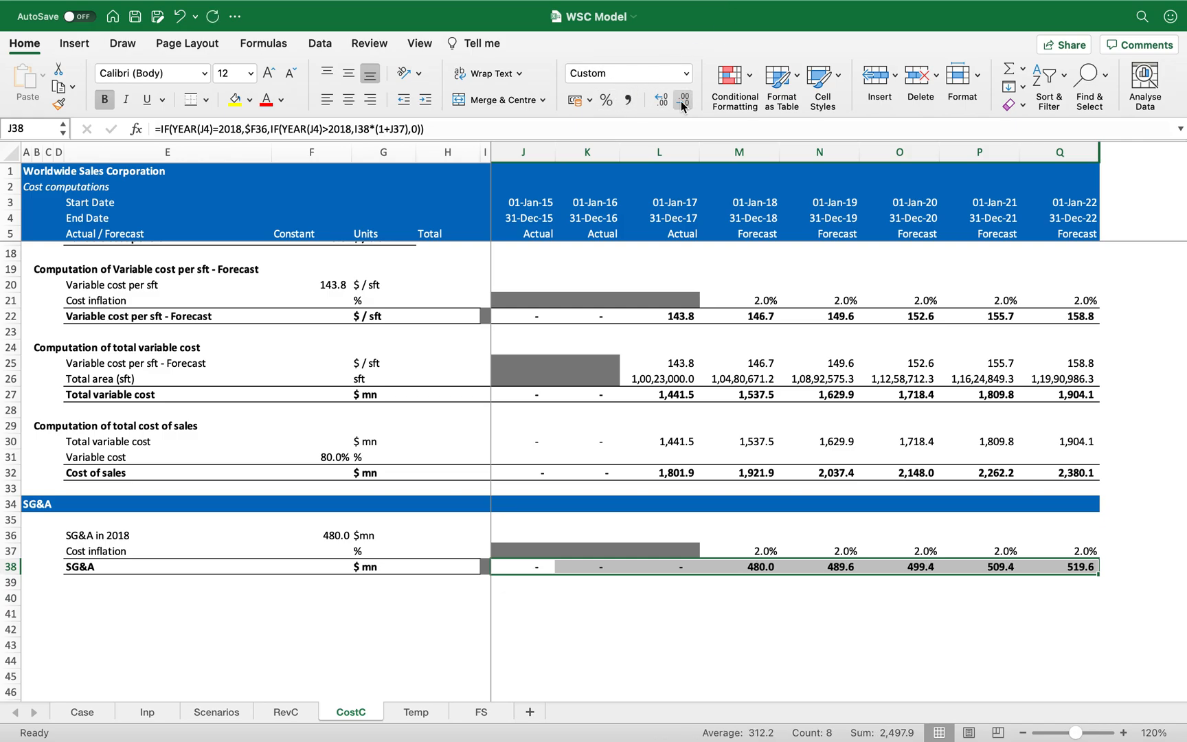
# - Copy the blue SG&A section header row 34 into row 40, below the SG&A forecast
pyautogui.press('Left')
pyautogui.press('Left')
pyautogui.press('Left')
pyautogui.press('Left')
pyautogui.press('Left')
pyautogui.press('Left')
pyautogui.press('Left')
pyautogui.press('Left')
pyautogui.press('Down')
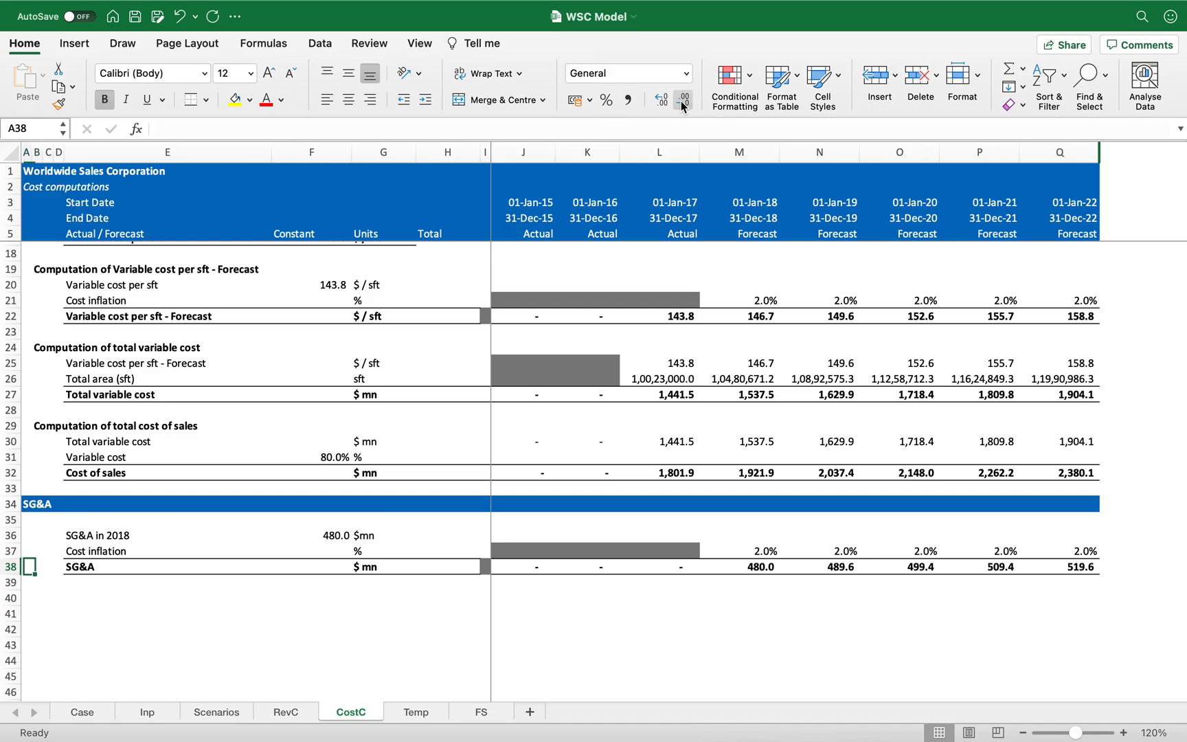
pyautogui.press('Right')
pyautogui.press('Right')
pyautogui.press('Right')
pyautogui.press('Right')
pyautogui.press('Left')
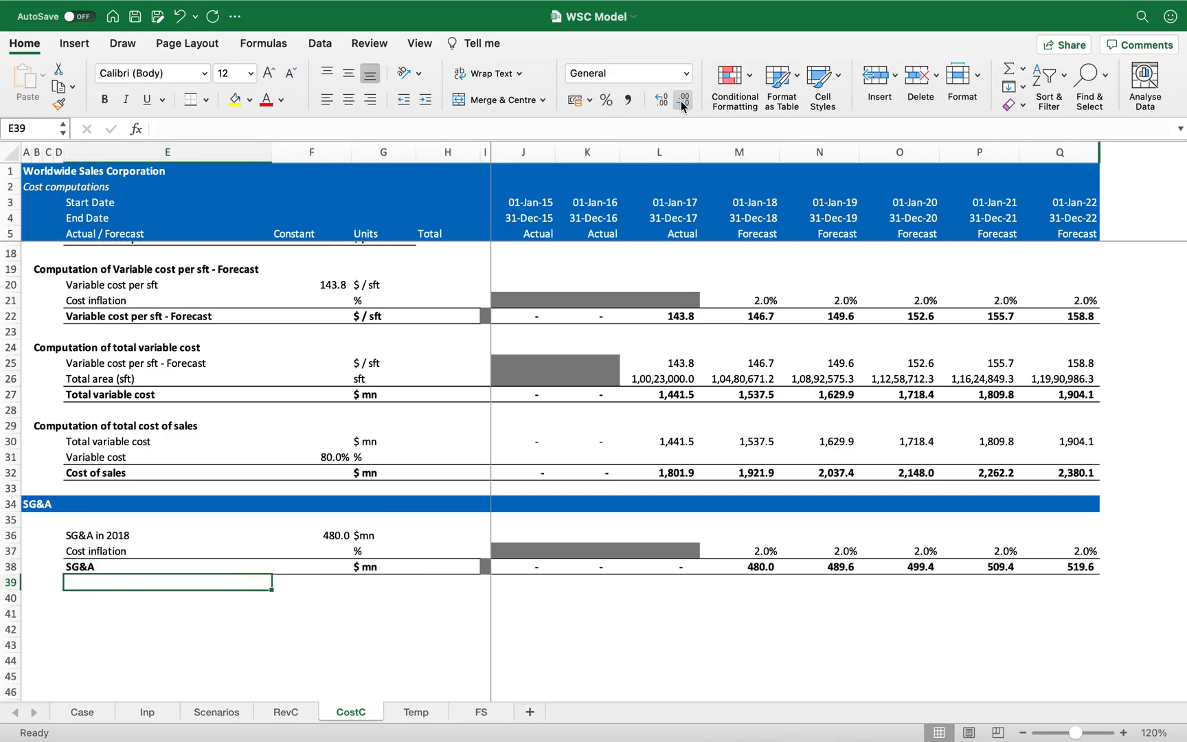
pyautogui.press('Left')
pyautogui.press('Left')
pyautogui.press('Left')
pyautogui.press('Left')
pyautogui.press('Up')
pyautogui.press('Up')
pyautogui.press('Up')
pyautogui.press('Up')
pyautogui.press('Up')
pyautogui.hotkey('shift', 'space')
pyautogui.press('super+c')
pyautogui.press('Down')
pyautogui.press('Down')
pyautogui.press('Down')
pyautogui.press('Down')
pyautogui.press('Down')
pyautogui.press('Down')
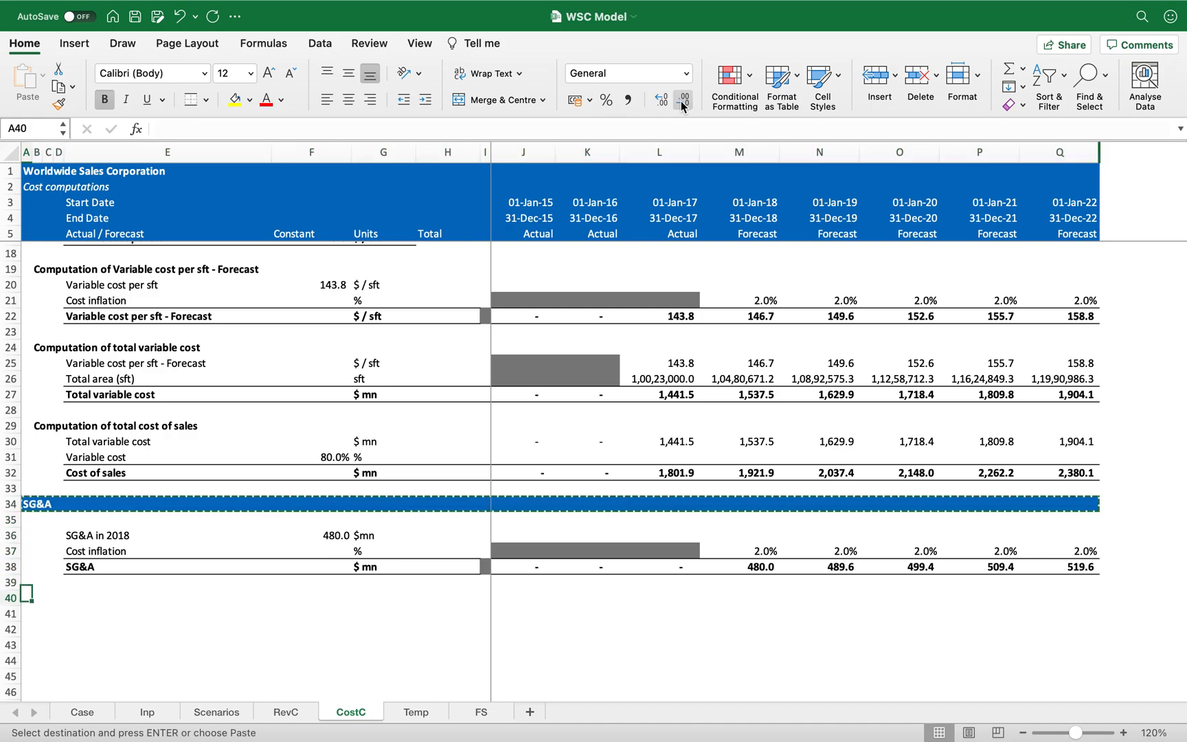
pyautogui.press('Return')
# - Replace the title in the copied header row's cell A40 with END OF SHEET
pyautogui.write('END')
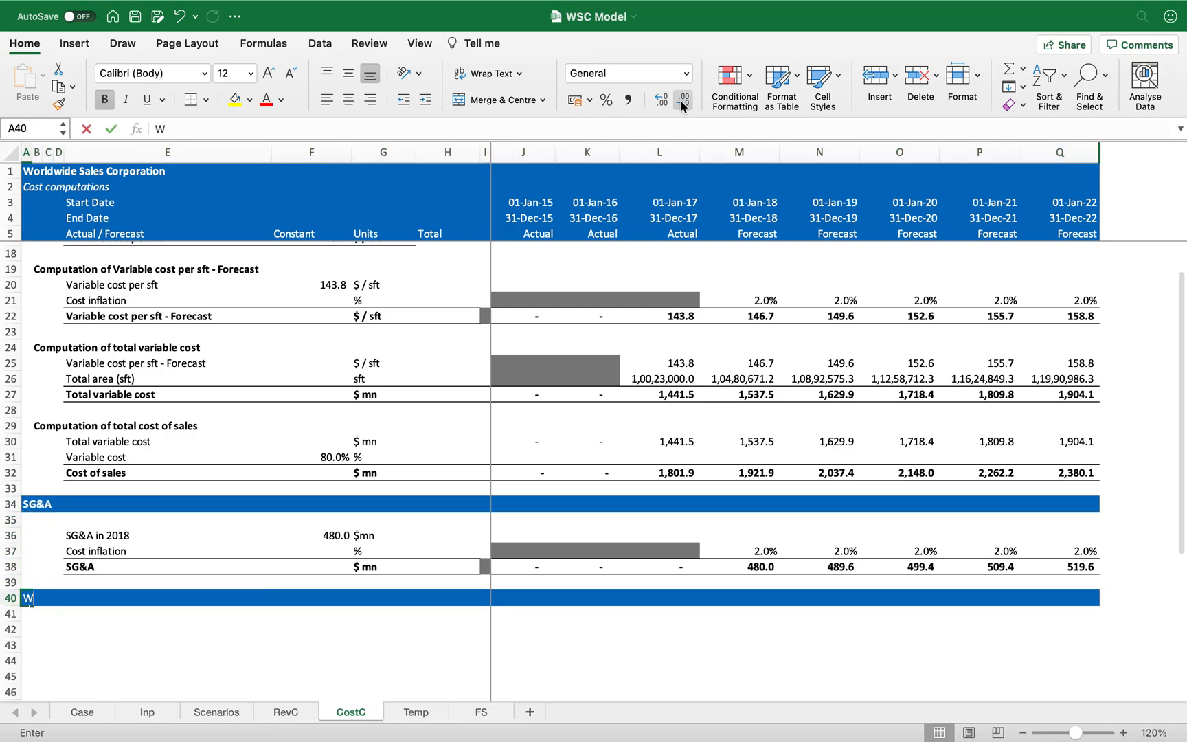
pyautogui.write(' OF SHEET')
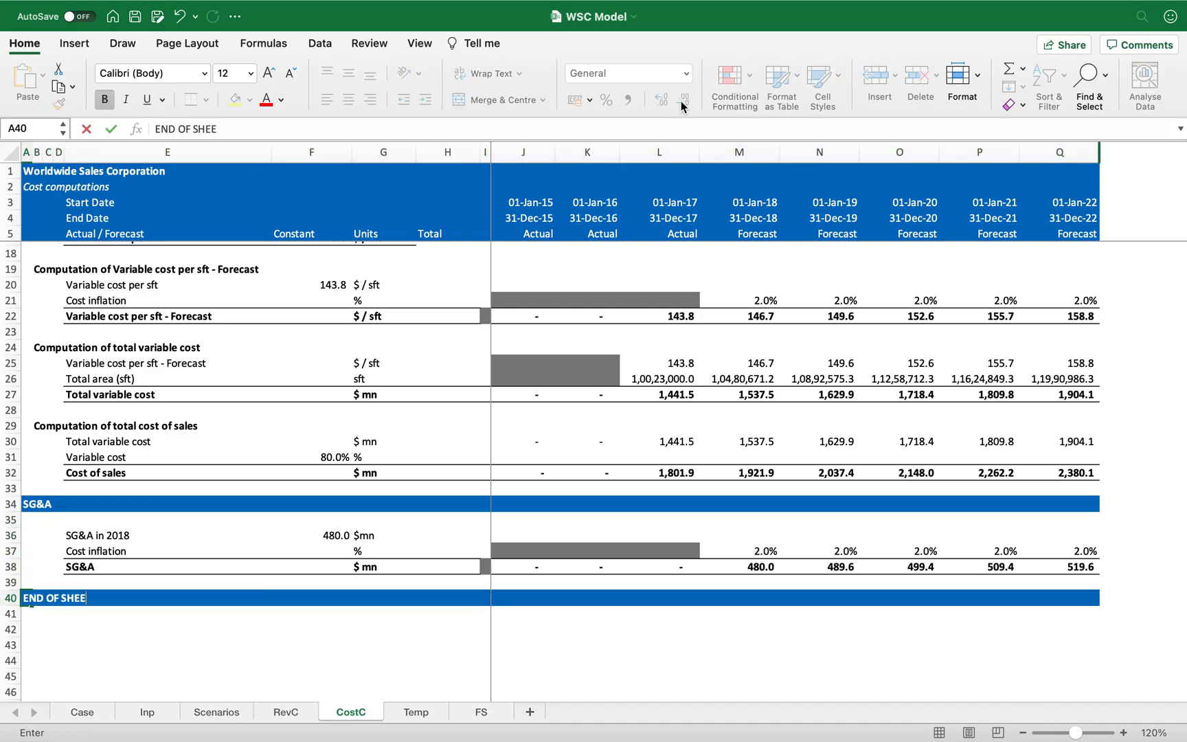
pyautogui.press('Return')
# - Examine the SG&A formulas along row 38 through the 2019 forecast in N38
pyautogui.press('Up')
pyautogui.press('Up')
pyautogui.press('Up')
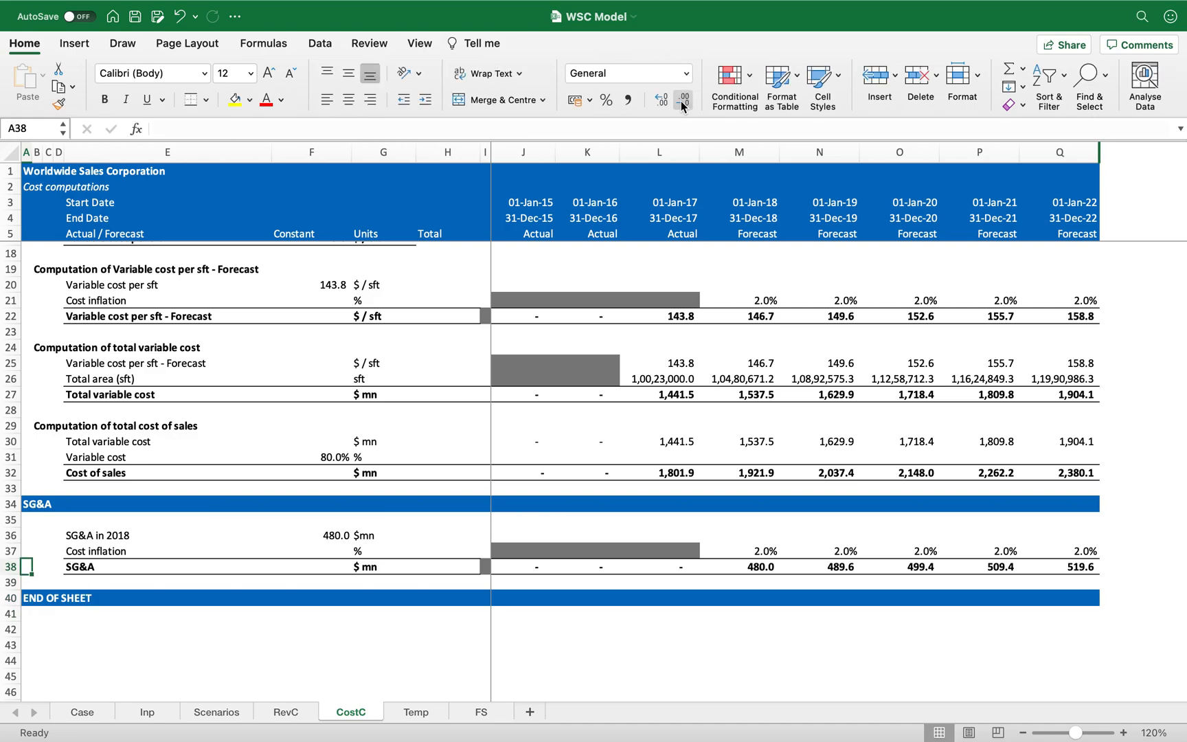
pyautogui.press('Right')
pyautogui.press('Right')
pyautogui.press('Right')
pyautogui.press('Right')
pyautogui.press('Right')
pyautogui.press('Right')
pyautogui.press('Right')
pyautogui.press('Right')
pyautogui.press('Right')
pyautogui.press('Right')
pyautogui.press('Right')
pyautogui.press('Right')
pyautogui.press('Right')
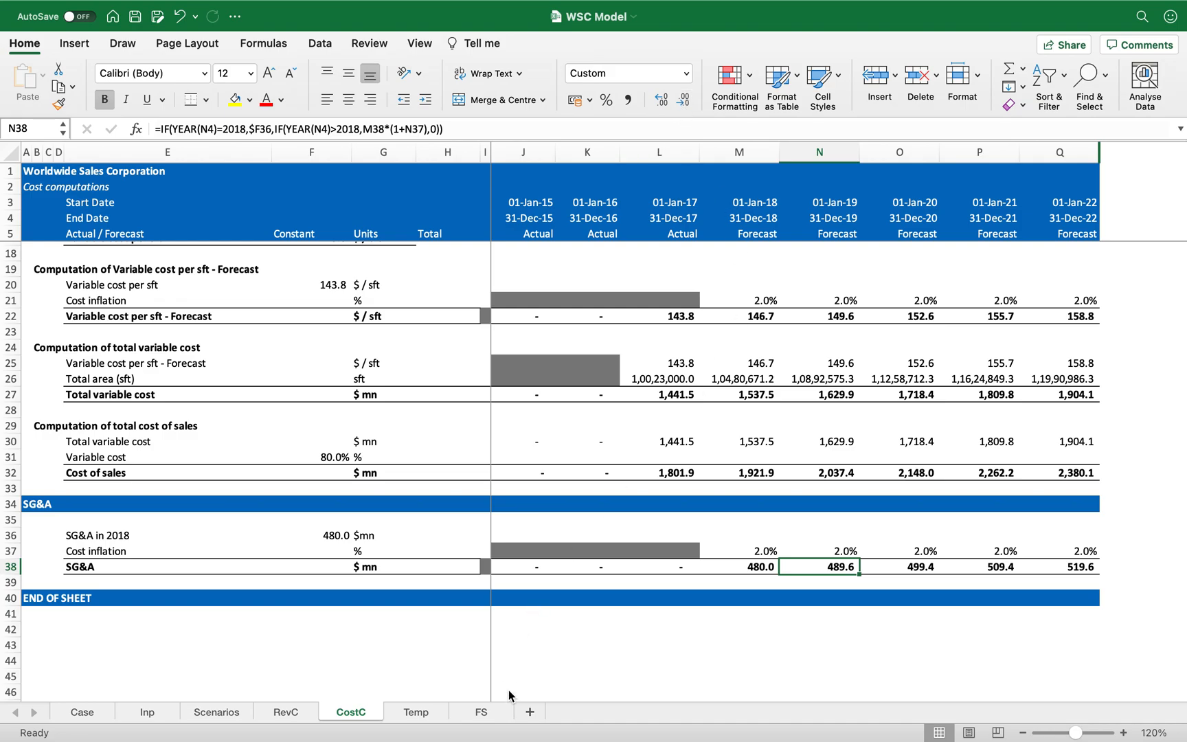
# - On the FS sheet, link the 2018 SG&A in M11 to the cost computations as a negative with =-CostC!M38
pyautogui.click(496, 715)
pyautogui.click(811, 302)
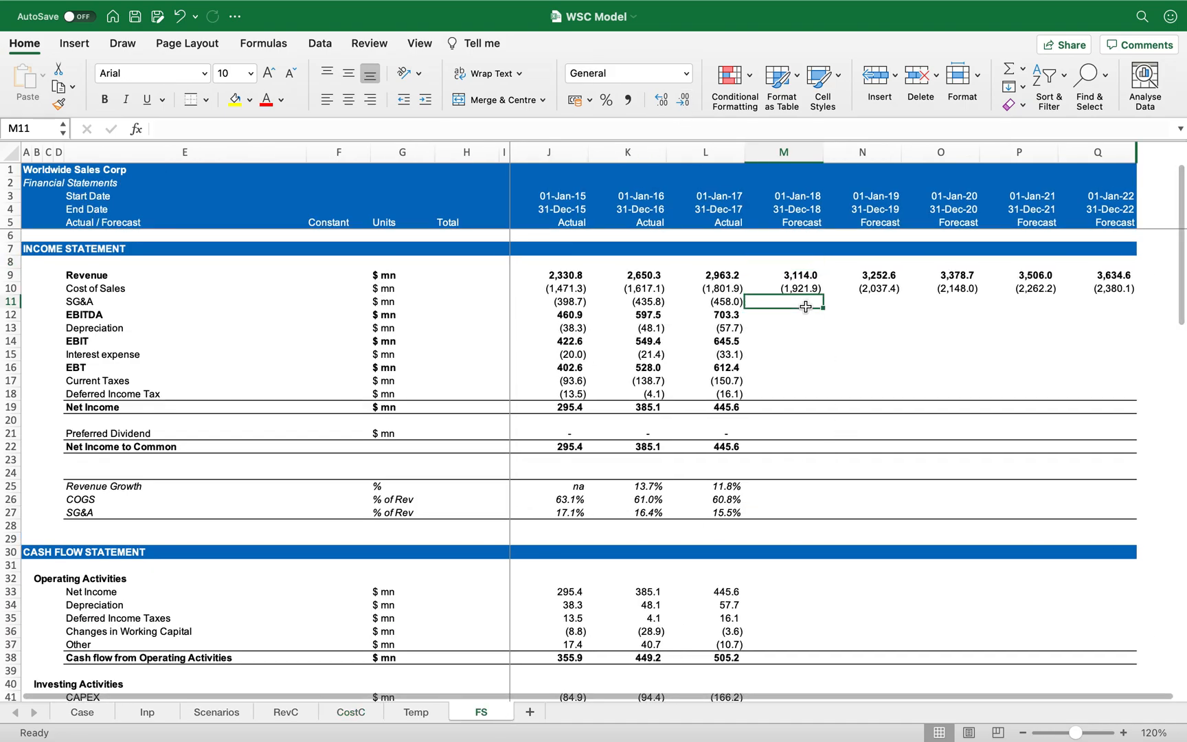
pyautogui.write('=-')
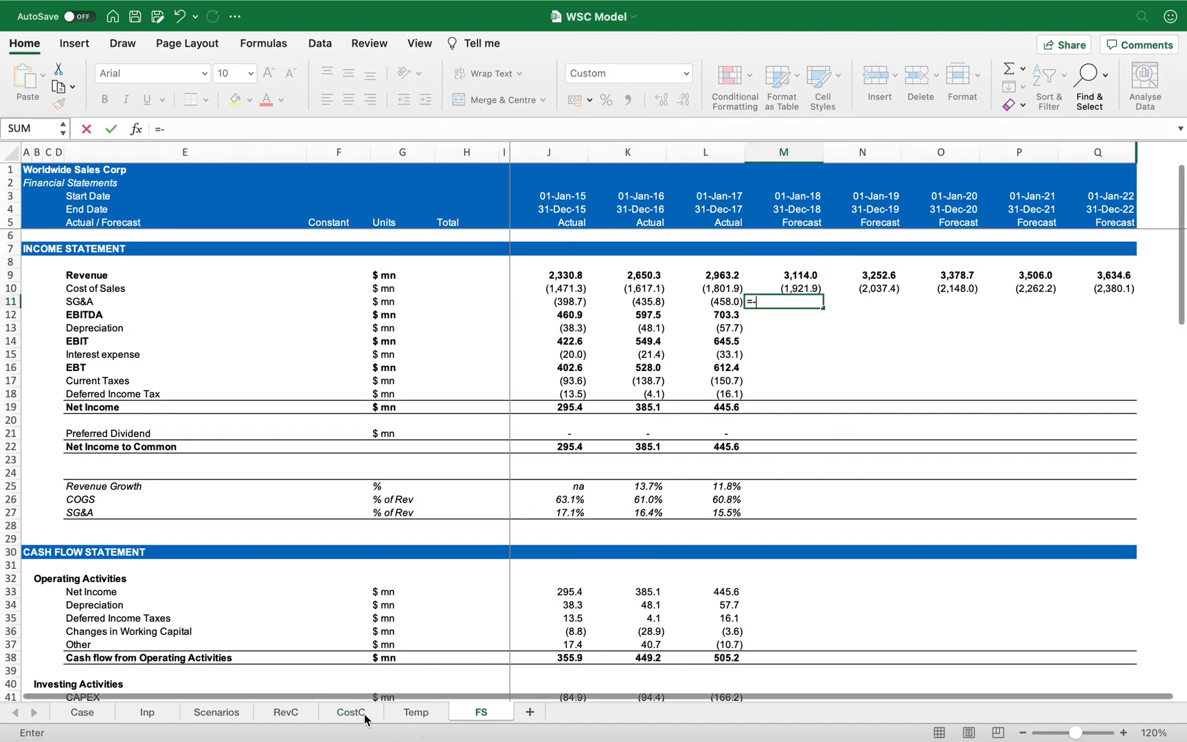
pyautogui.click(350, 711)
pyautogui.click(762, 577)
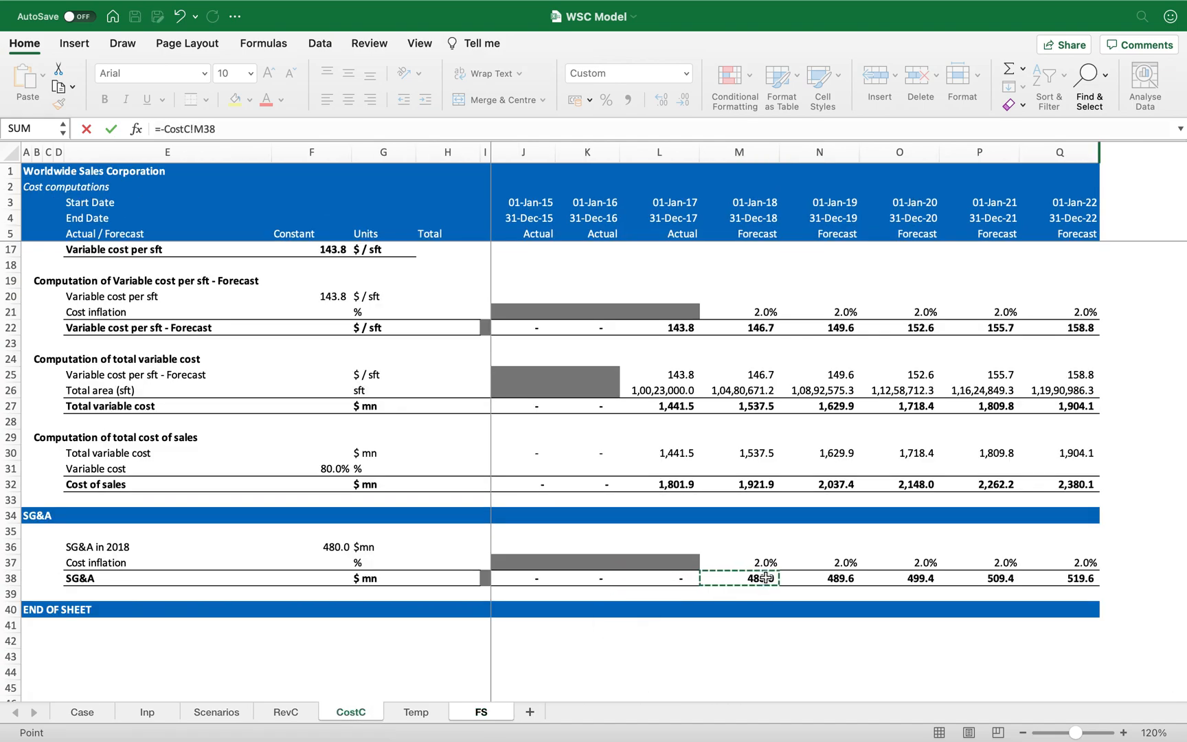
pyautogui.press('Return')
# - Copy the SG&A link from M11 across the forecast years to Q11
pyautogui.press('Up')
pyautogui.press('super+c')
pyautogui.hotkey('shift', 'Right')
pyautogui.hotkey('shift', 'Right')
pyautogui.hotkey('shift', 'Right')
pyautogui.hotkey('shift', 'Right')
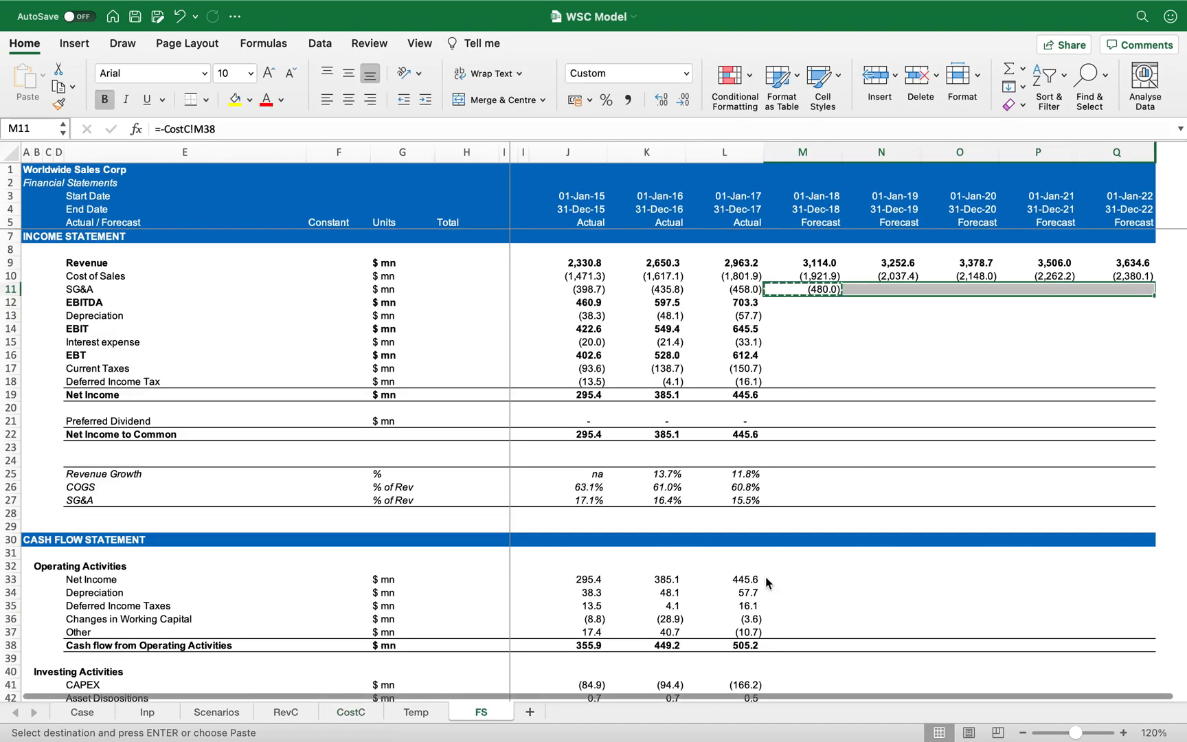
pyautogui.press('Return')
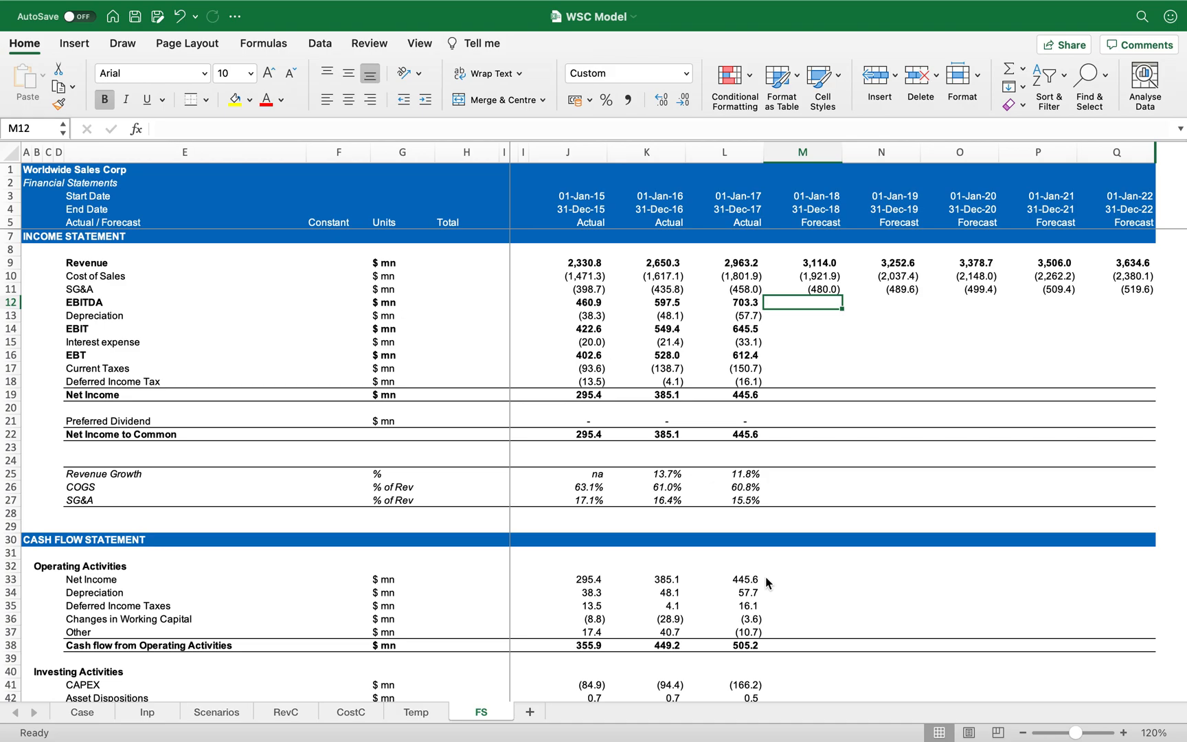
# - Copy the EBITDA formula from L12 into the forecast years M12:Q12
pyautogui.press('Left')
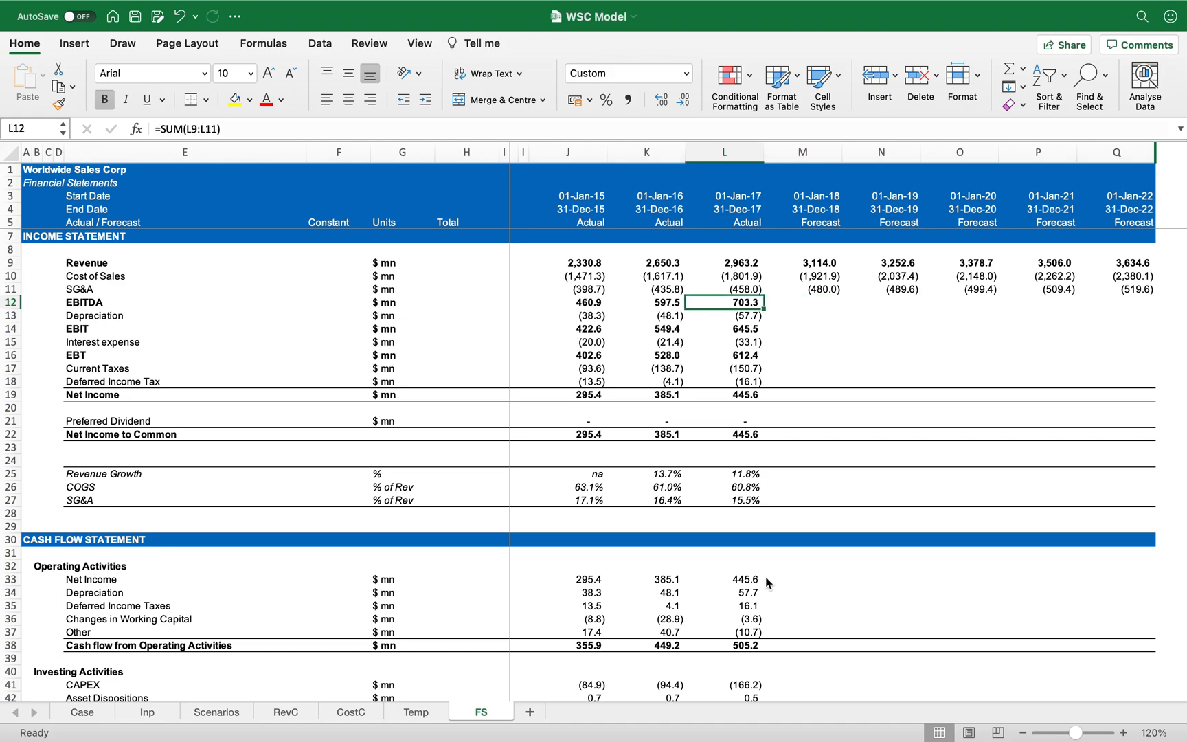
pyautogui.press('super+c')
pyautogui.press('Right')
pyautogui.hotkey('shift', 'Right')
pyautogui.hotkey('shift', 'Right')
pyautogui.hotkey('shift', 'Right')
pyautogui.hotkey('shift', 'Right')
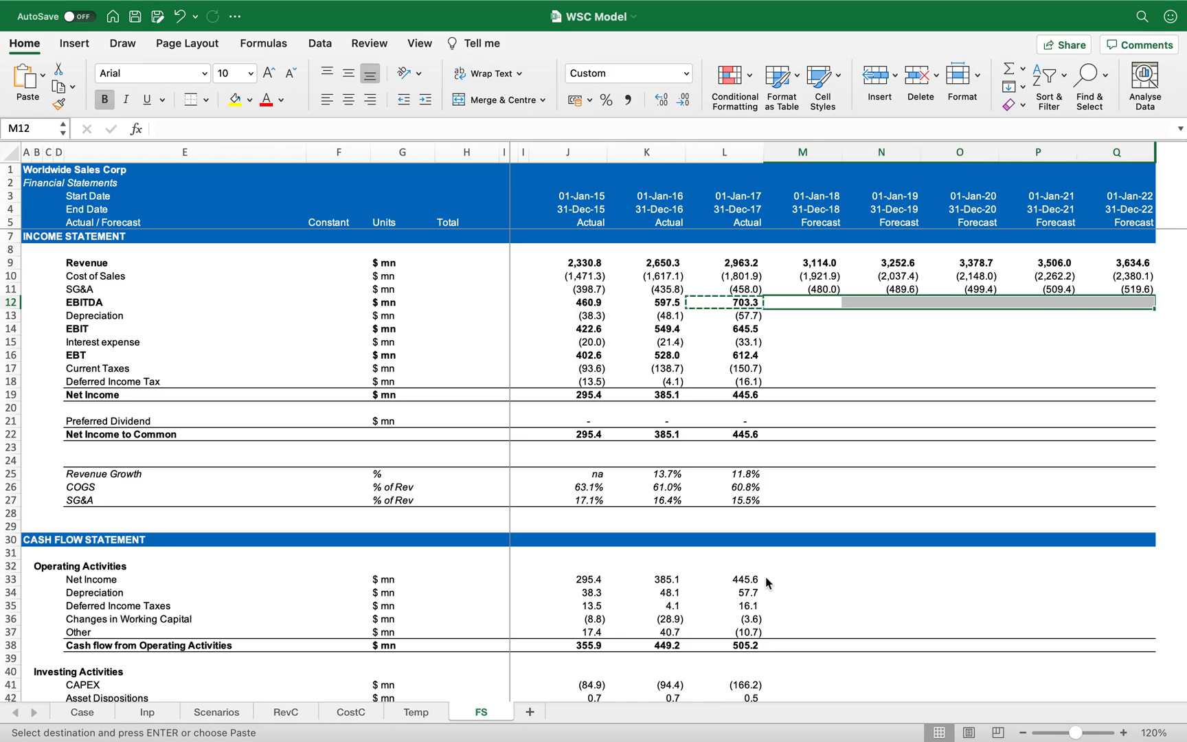
# - Paste the EBITDA sum formula across the forecast years 2018 to 2022 in M12:Q12
pyautogui.press('Return')
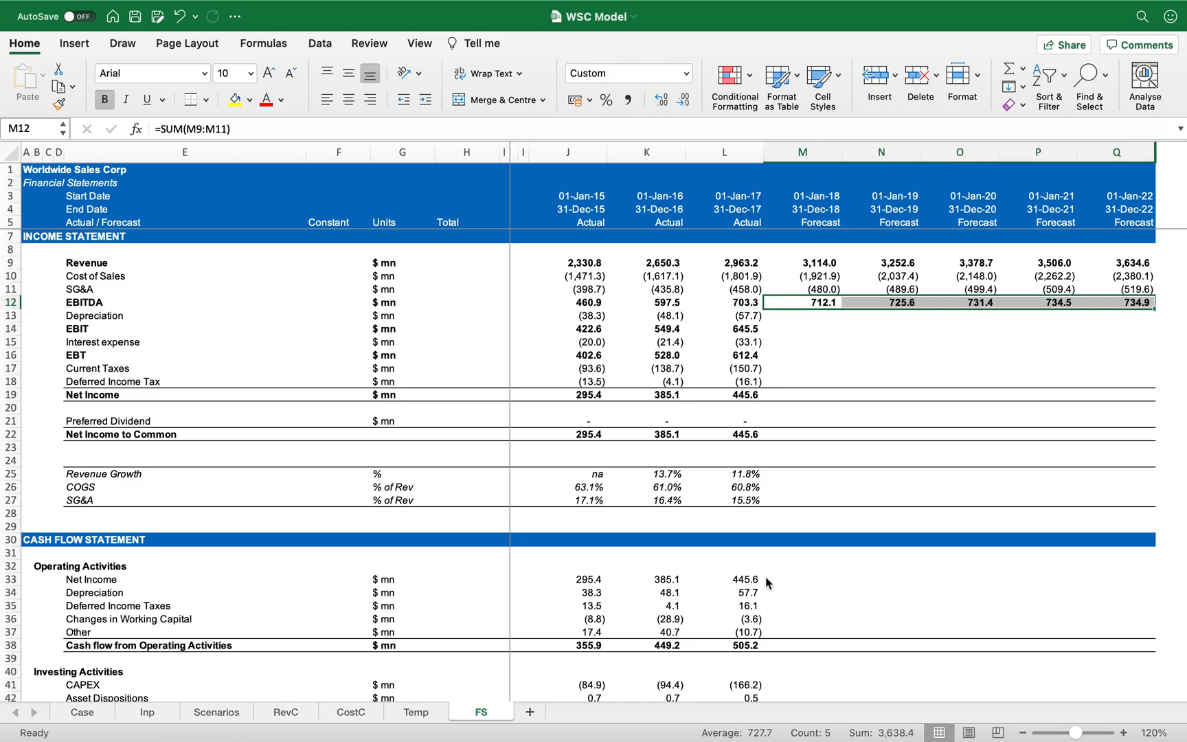
pyautogui.press('Down')
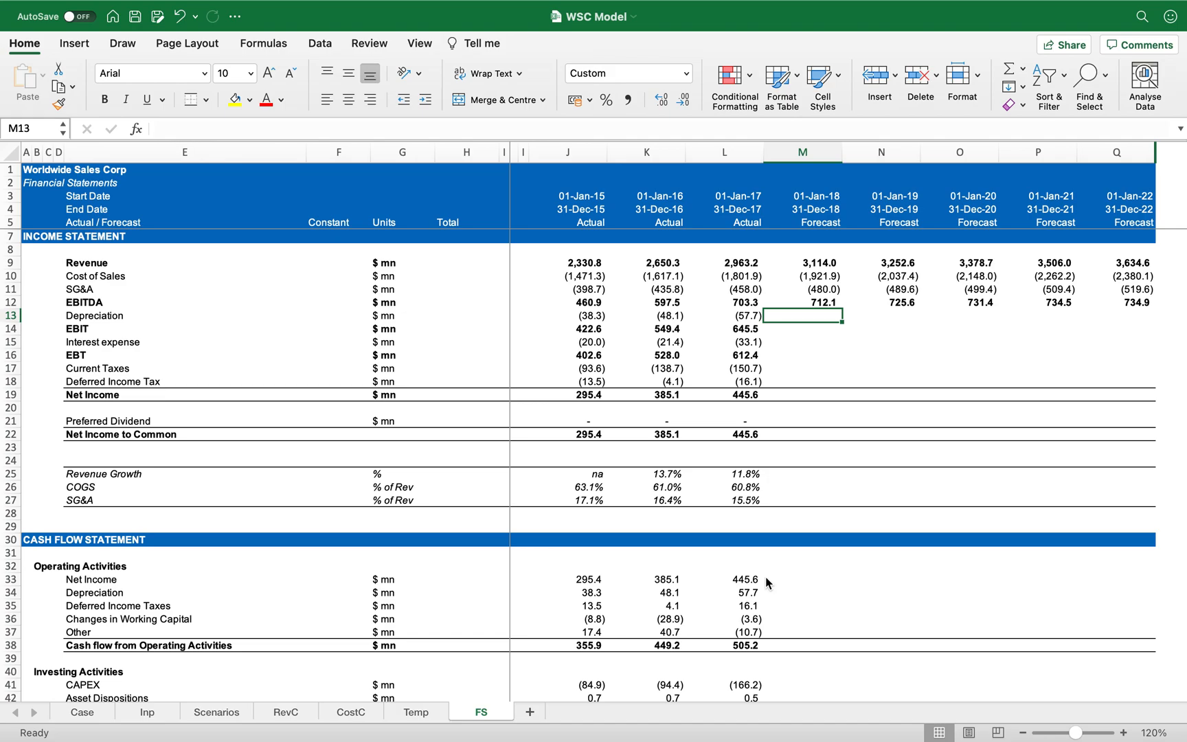
pyautogui.hotkey('ctrl', 'shift', 'Right')
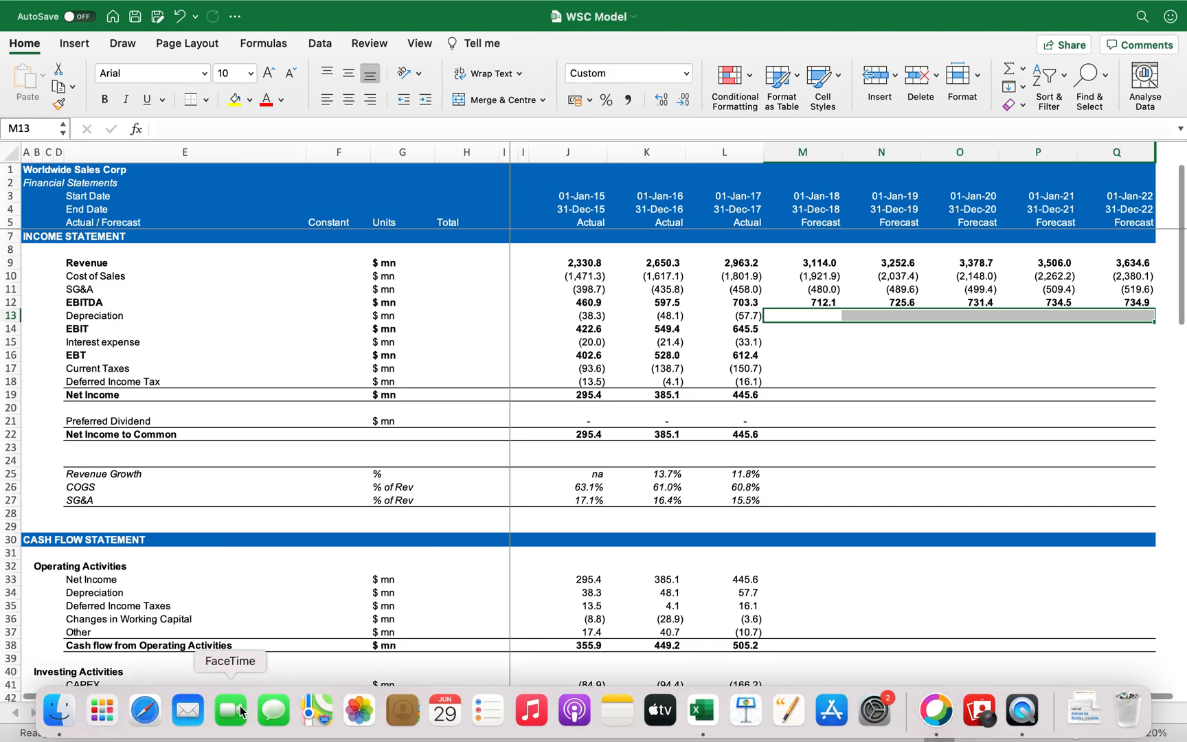
# - Review the Capex & Depreciation assumptions on the Case sheet
pyautogui.click(92, 711)
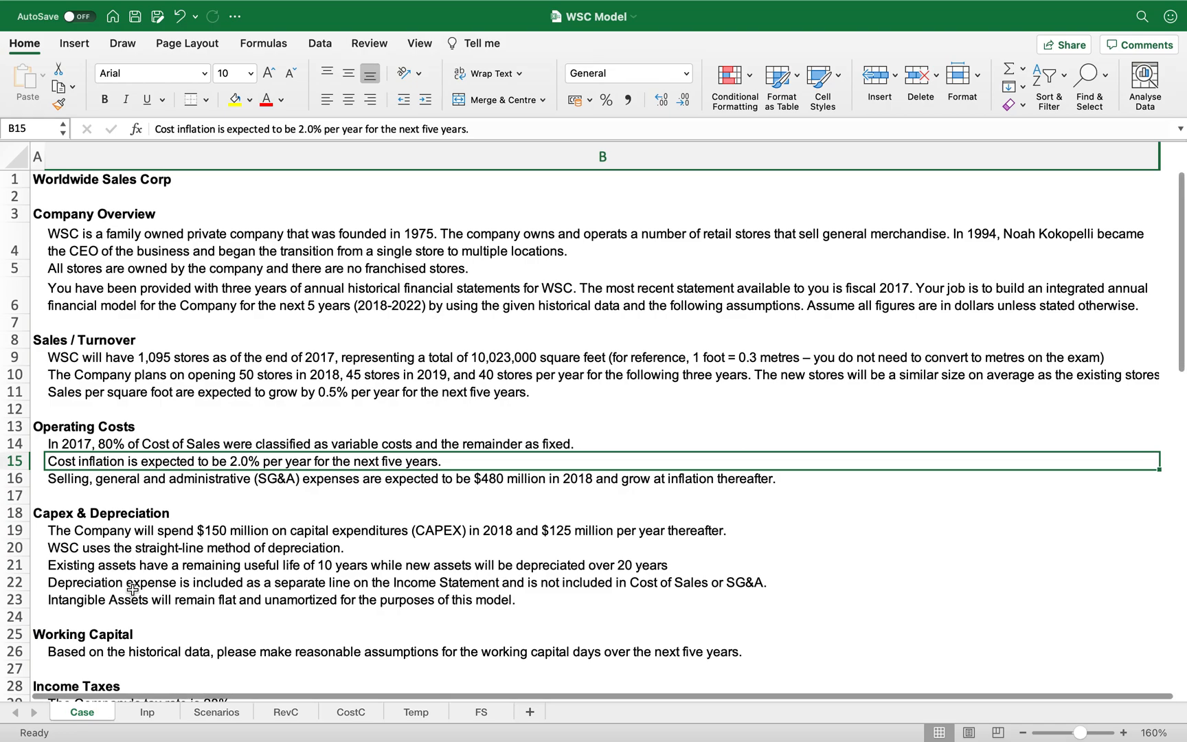
pyautogui.scroll(-3, 132, 588)
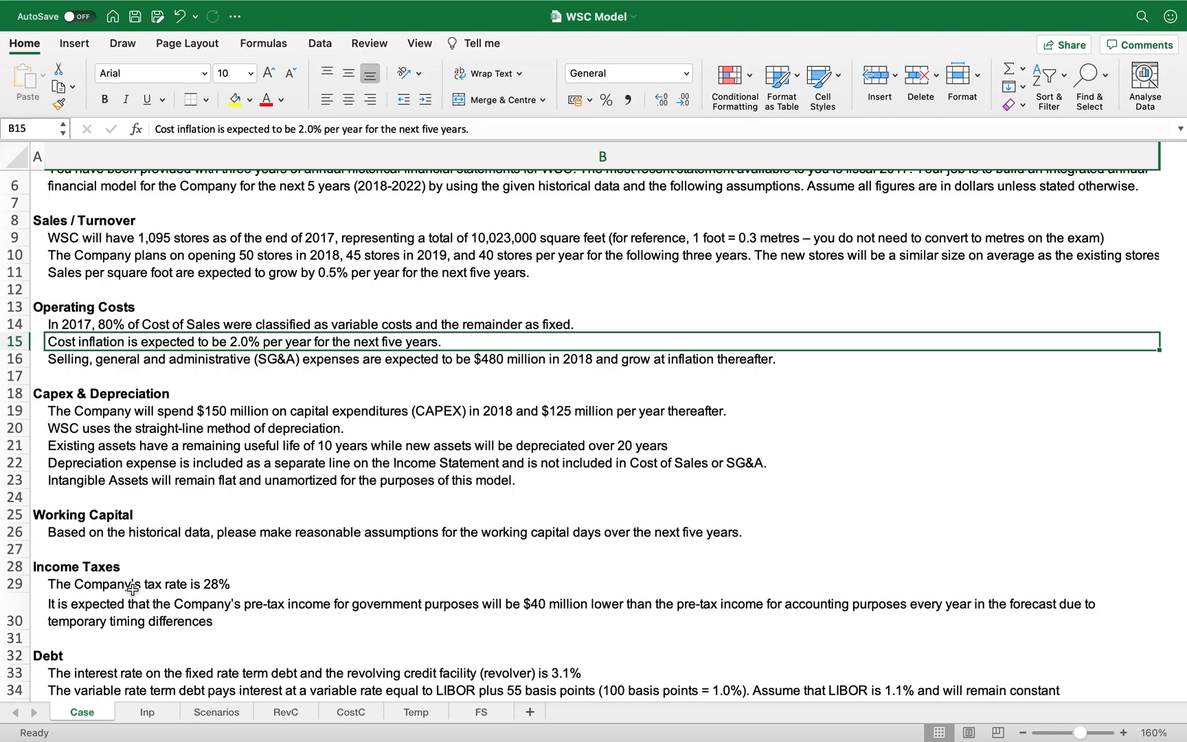
pyautogui.click(199, 378)
pyautogui.scroll(-2, 201, 378)
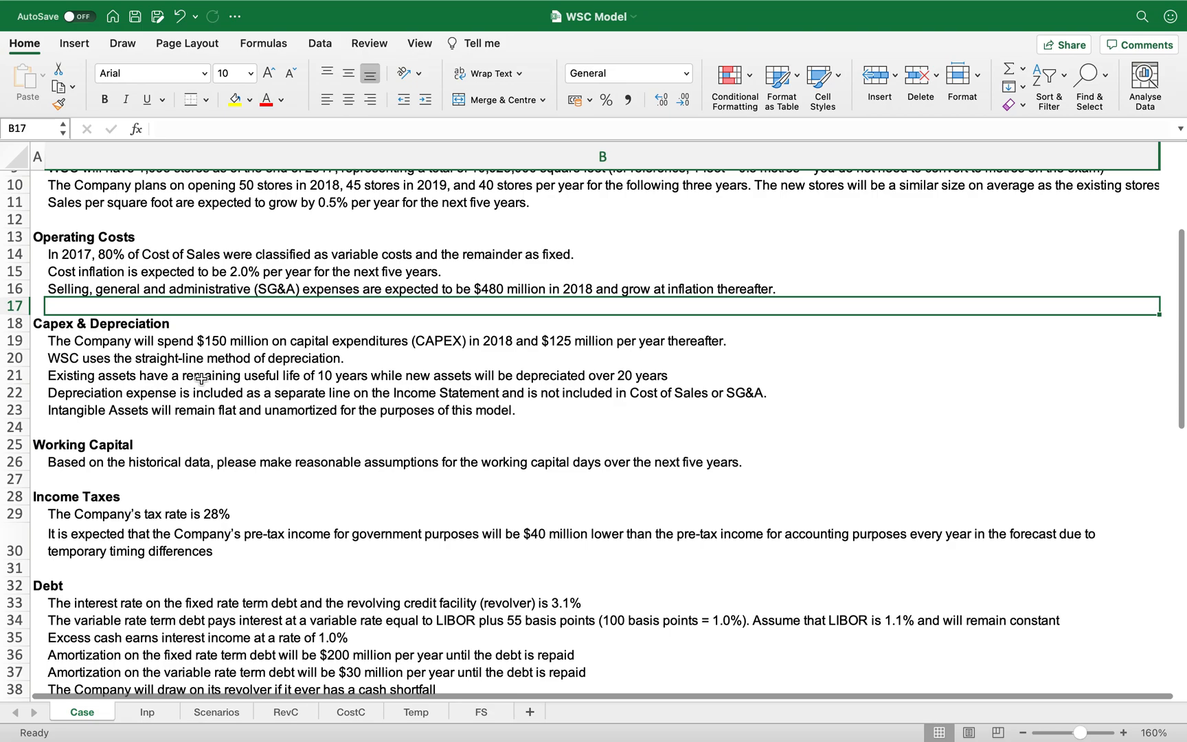
pyautogui.click(74, 341)
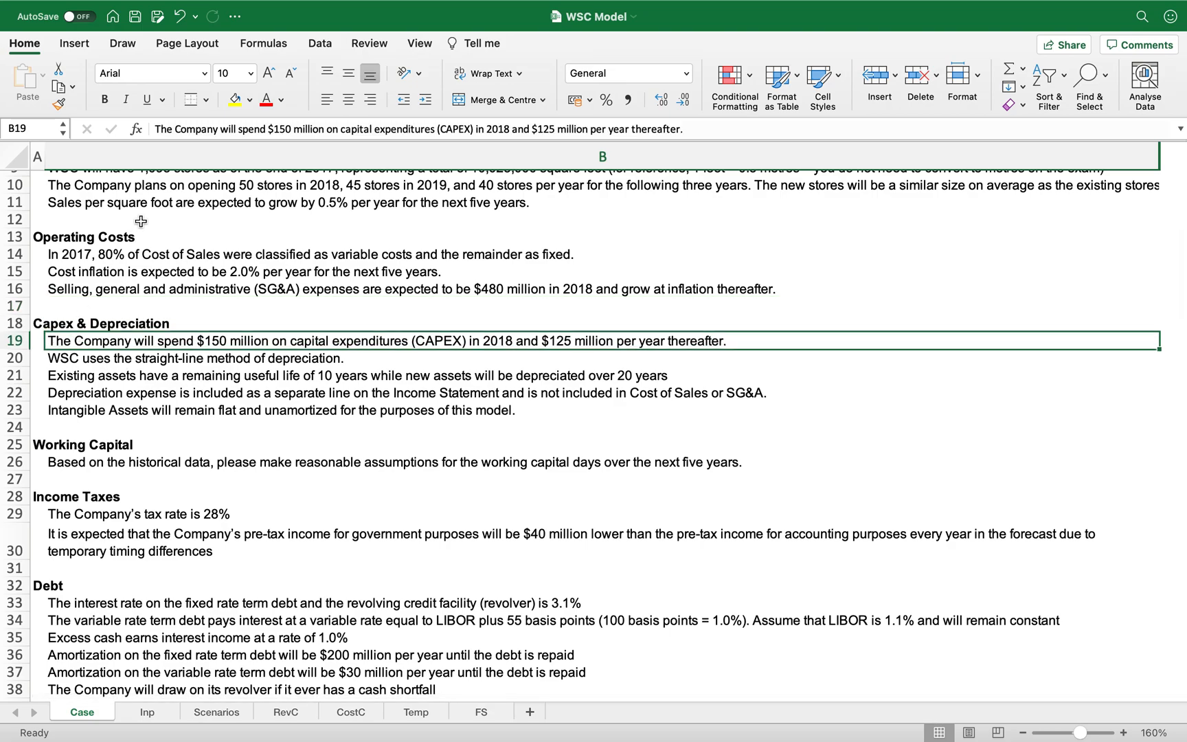
pyautogui.moveTo(326, 6)
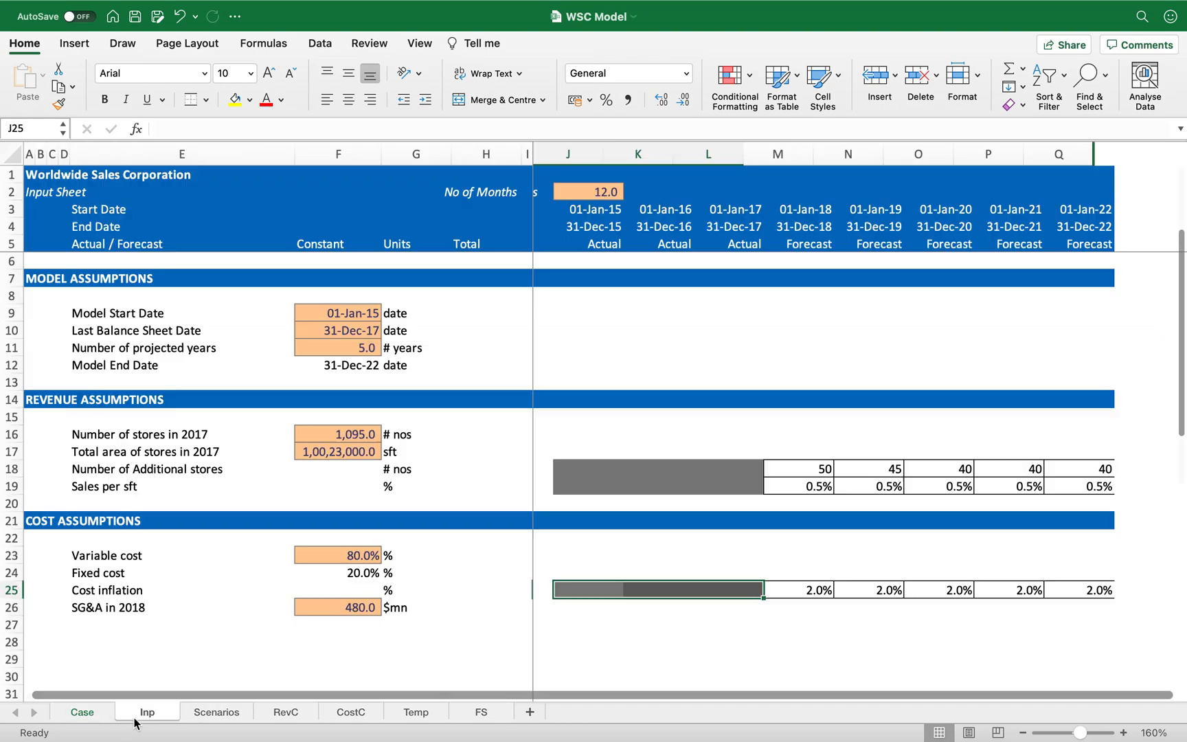
# - Copy the COST ASSUMPTIONS header row on the Inp sheet to row 28
pyautogui.click(135, 718)
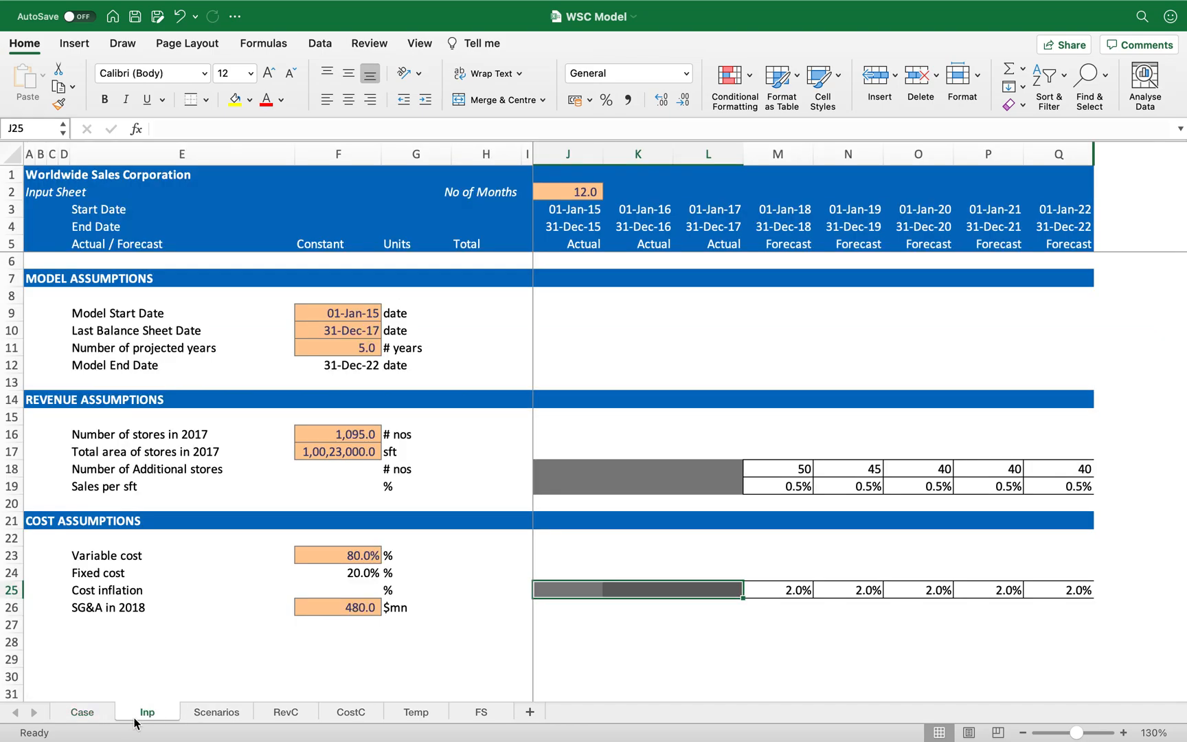
pyautogui.click(34, 627)
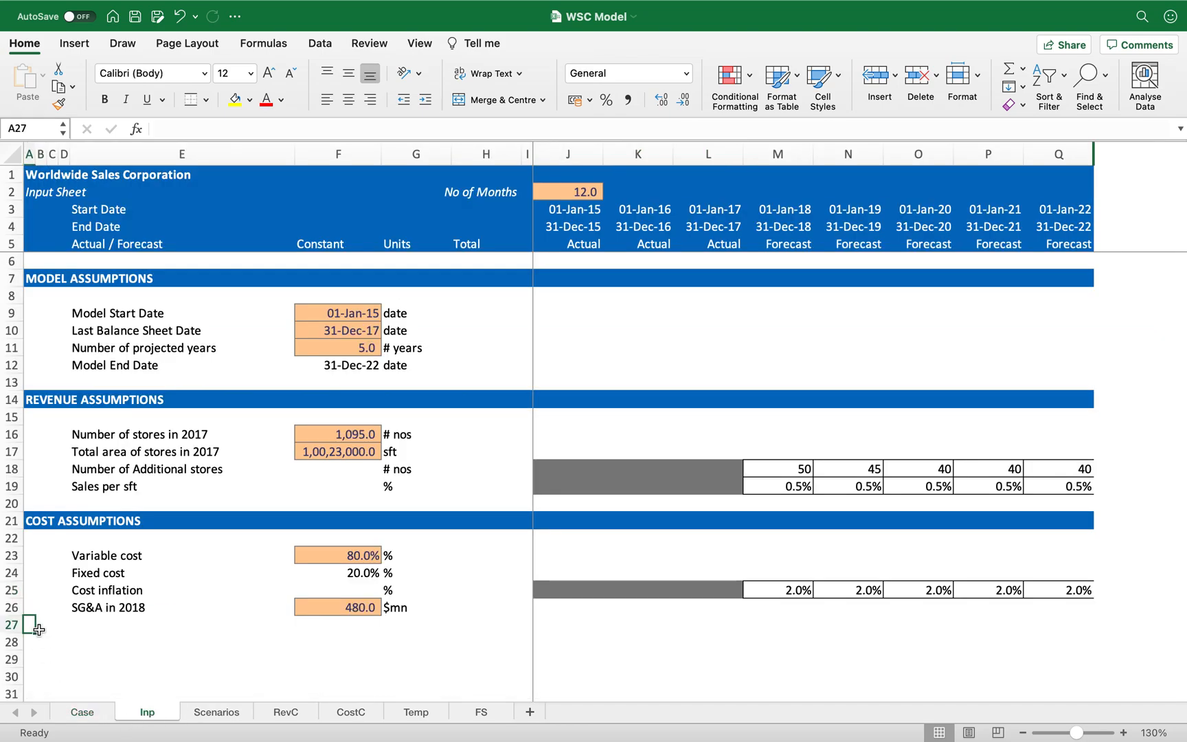
pyautogui.press('super+Up')
pyautogui.hotkey('shift', 'space')
pyautogui.press('super+c')
pyautogui.press('Down')
pyautogui.press('Down')
pyautogui.press('Down')
pyautogui.press('Down')
pyautogui.press('Down')
pyautogui.press('Down')
pyautogui.press('Down')
pyautogui.press('Down')
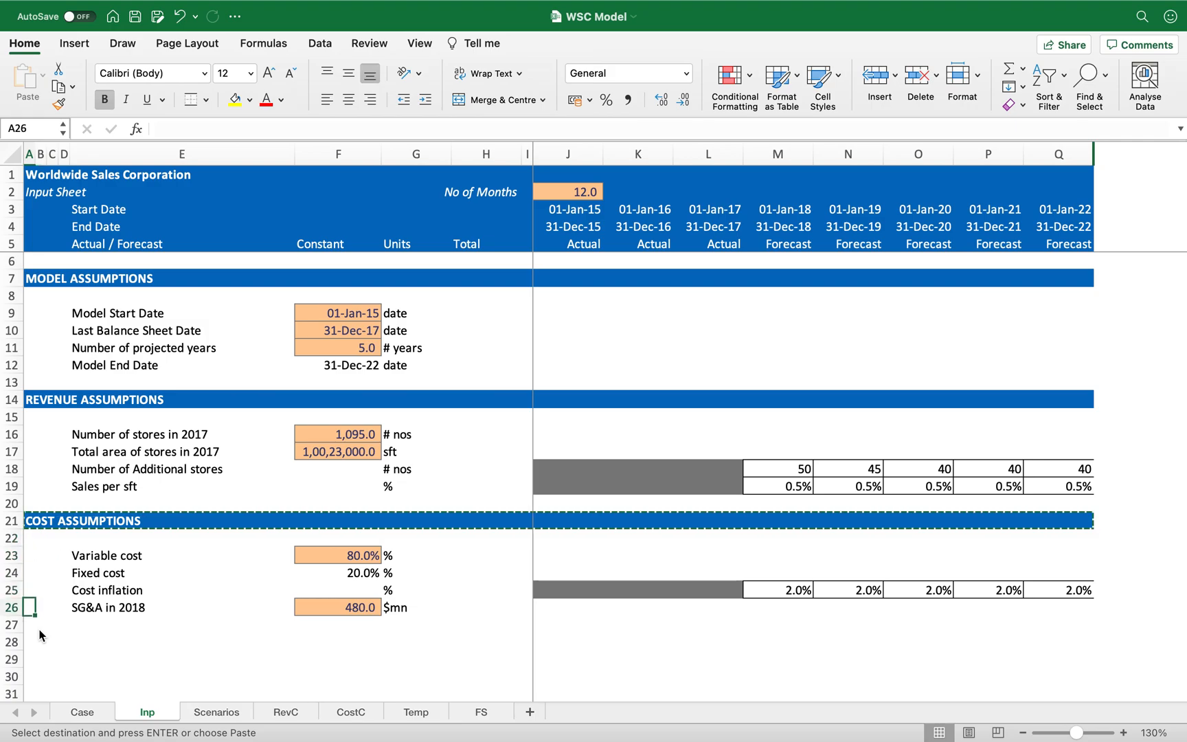
pyautogui.press('Up')
pyautogui.hotkey('shift', 'space')
pyautogui.press('super+v')
# - Retitle the copied section header in row 28 as CAPEX & DEPRECIATION
pyautogui.write('CAPEX & DEPRE')
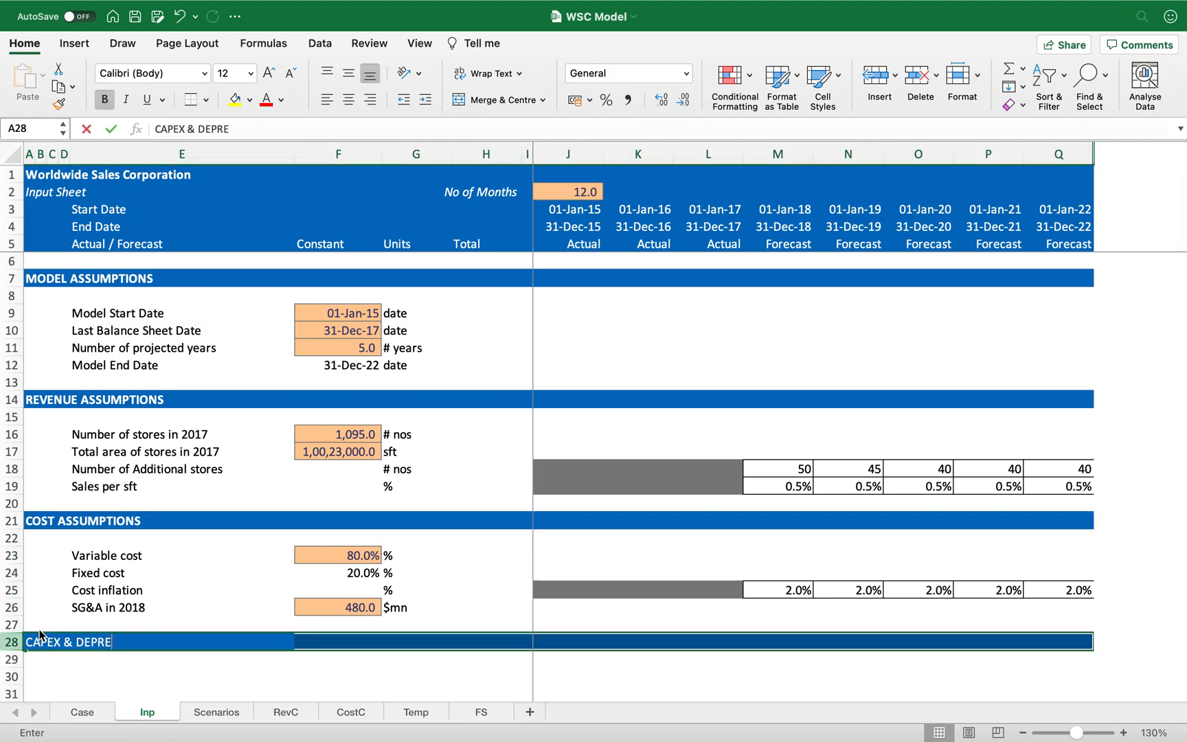
pyautogui.write('CIATION')
pyautogui.press('Return')
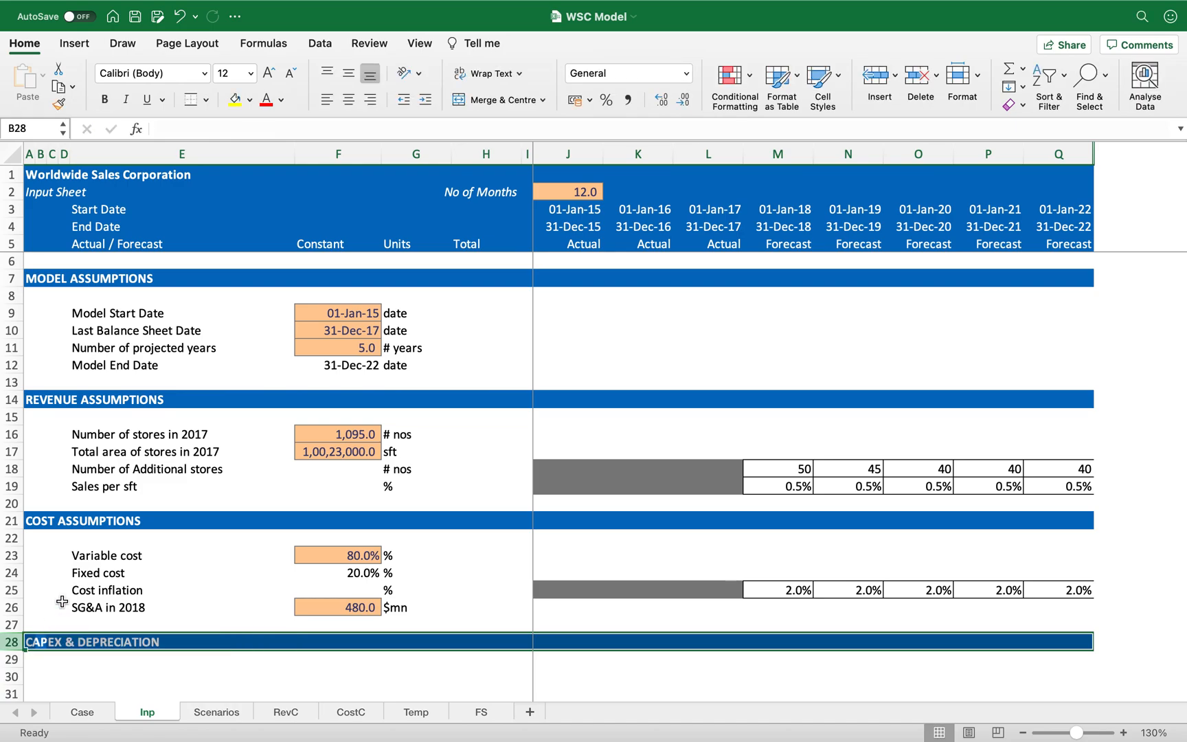
# - Add a CAPEX line item in E30 with the unit $ mn in G30
pyautogui.scroll(-3, 62, 599)
pyautogui.scroll(-3, 62, 600)
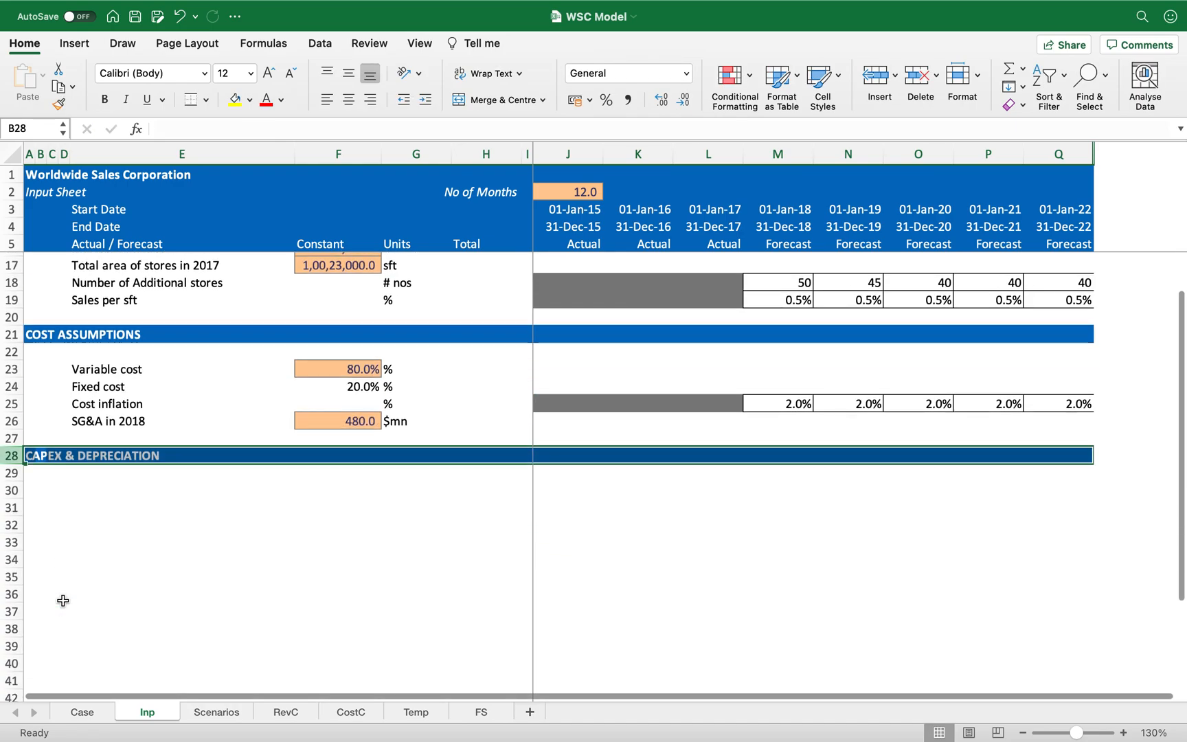
pyautogui.press('Down')
pyautogui.press('Down')
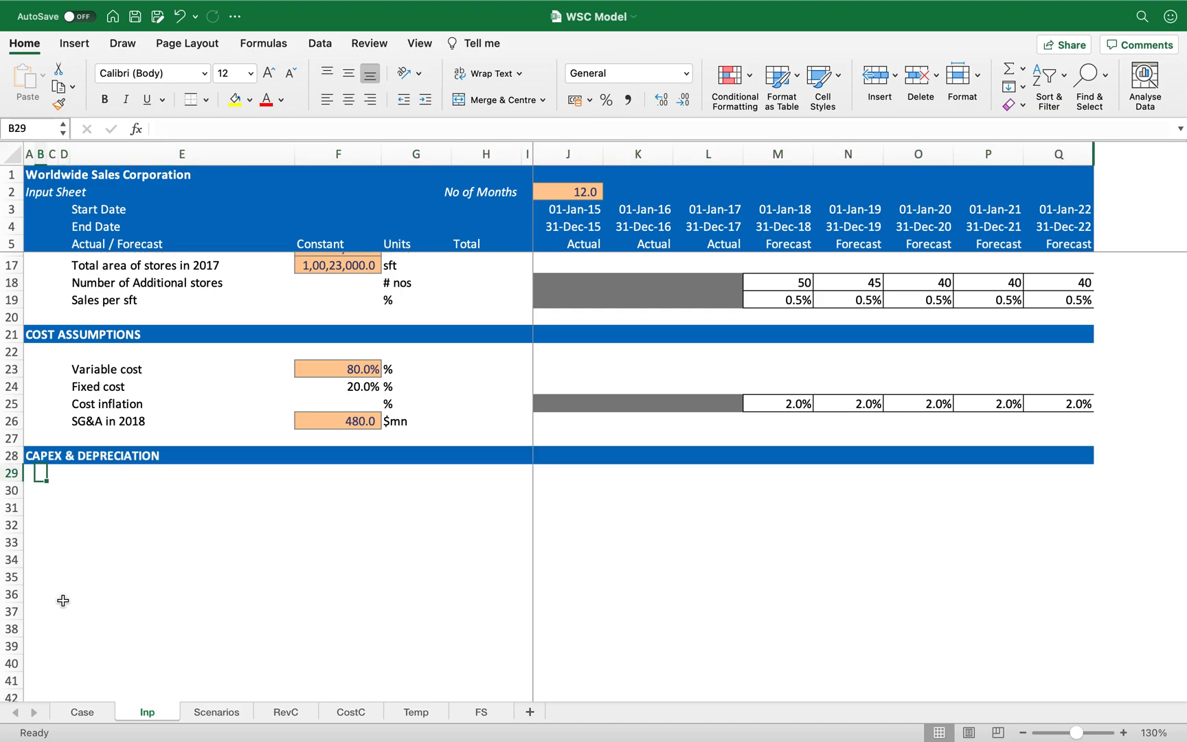
pyautogui.press('Right')
pyautogui.press('Right')
pyautogui.press('Right')
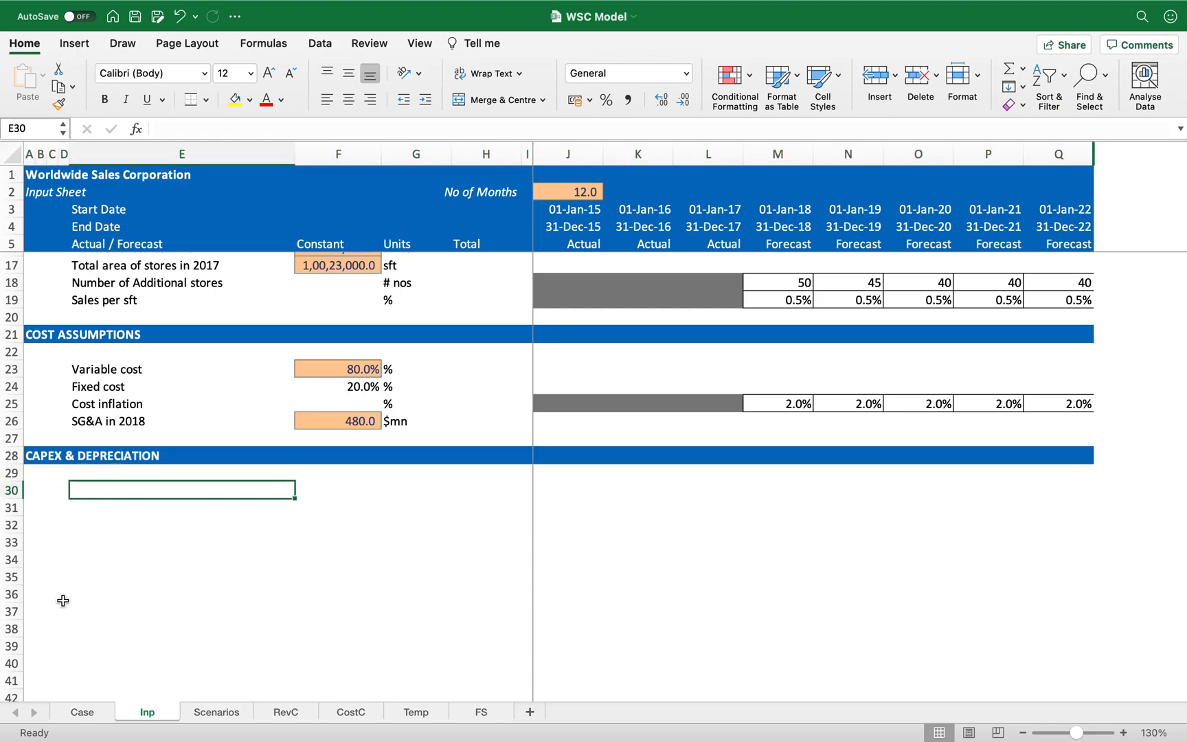
pyautogui.write('CAPEX')
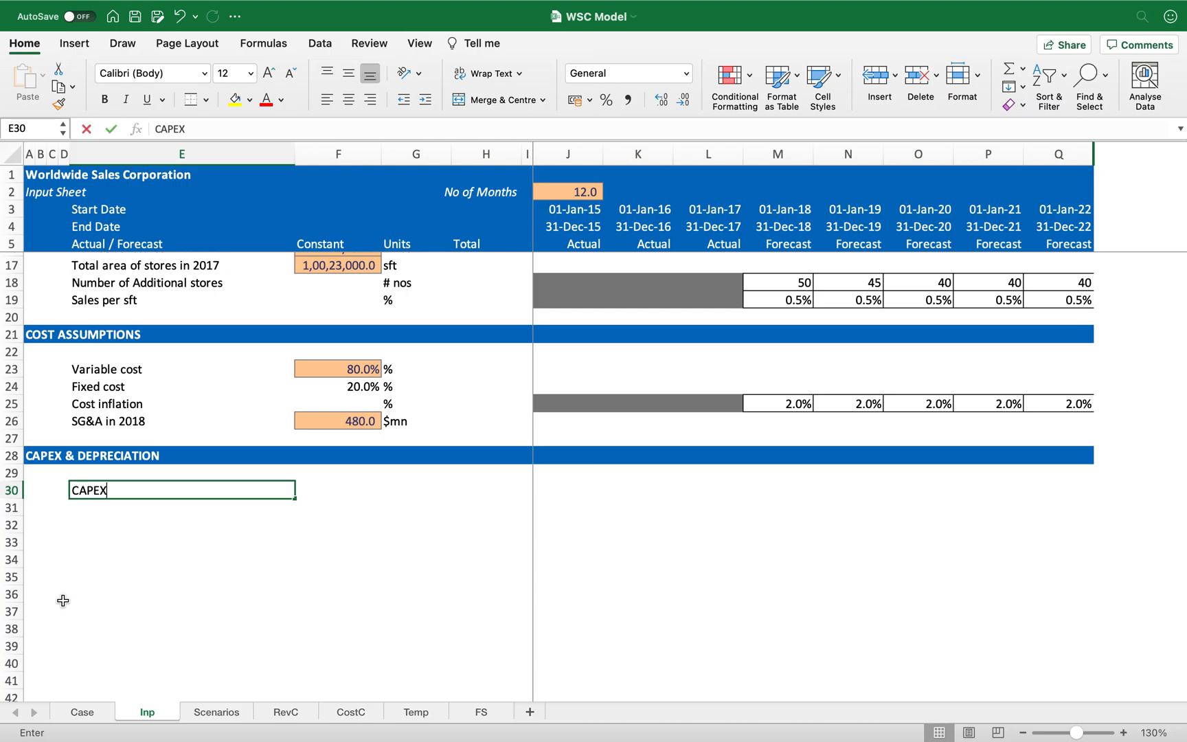
pyautogui.press('Right')
pyautogui.press('Right')
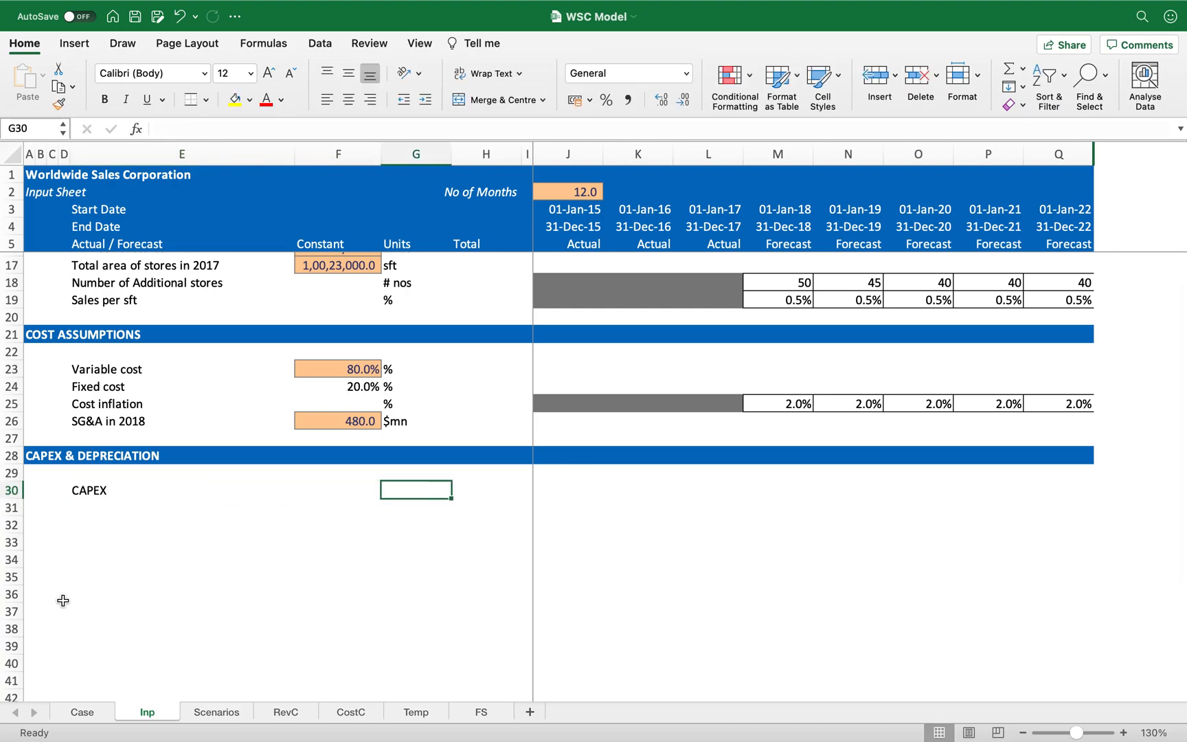
pyautogui.write('$ mn')
pyautogui.press('Return')
# - Apply the orange input-cell formatting of the SG&A in 2018 value to the CAPEX forecast cells M30:Q30
pyautogui.press('Up')
pyautogui.press('Up')
pyautogui.press('Up')
pyautogui.press('Up')
pyautogui.press('Up')
pyautogui.press('Left')
pyautogui.press('super+c')
pyautogui.press('Down')
pyautogui.press('Down')
pyautogui.press('Down')
pyautogui.press('Down')
pyautogui.press('Right')
pyautogui.press('Right')
pyautogui.press('Right')
pyautogui.press('Right')
pyautogui.press('Right')
pyautogui.press('Right')
pyautogui.hotkey('shift', 'Right')
pyautogui.hotkey('shift', 'Right')
pyautogui.hotkey('shift', 'Right')
pyautogui.hotkey('shift', 'Right')
pyautogui.press('super+v')
pyautogui.press('super+z')
# - Grey out the CAPEX cells for the actual years, J30:L30, by copying a shaded cell from the Cost inflation row
pyautogui.press('Left')
pyautogui.press('Left')
pyautogui.press('Left')
pyautogui.press('Left')
pyautogui.press('Up')
pyautogui.press('Up')
pyautogui.press('Up')
pyautogui.press('Up')
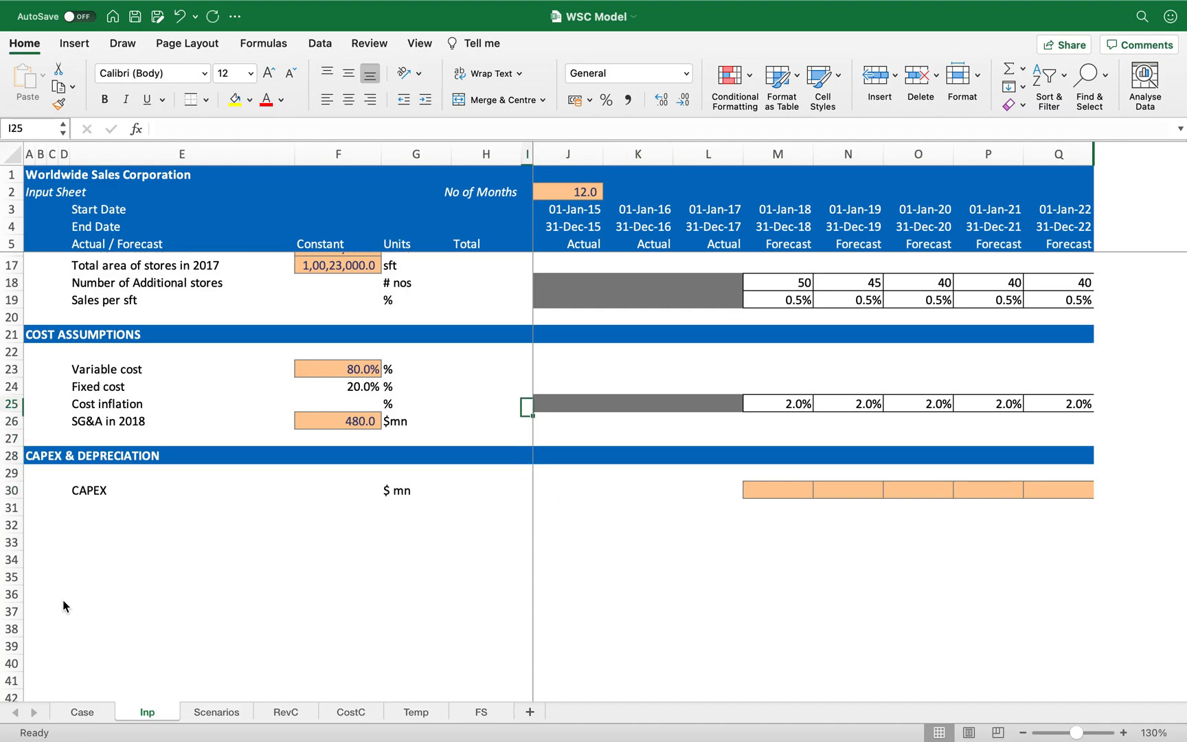
pyautogui.press('Right')
pyautogui.press('Up')
pyautogui.press('super+c')
pyautogui.press('Down')
pyautogui.press('Down')
pyautogui.press('Down')
pyautogui.press('Down')
pyautogui.press('Down')
pyautogui.hotkey('shift', 'Right')
pyautogui.hotkey('shift', 'Right')
pyautogui.press('super+v')
# - Enter CAPEX of 150 for 2018 and 125 for each year from 2019 to 2022
pyautogui.press('Right')
pyautogui.press('Right')
pyautogui.press('Right')
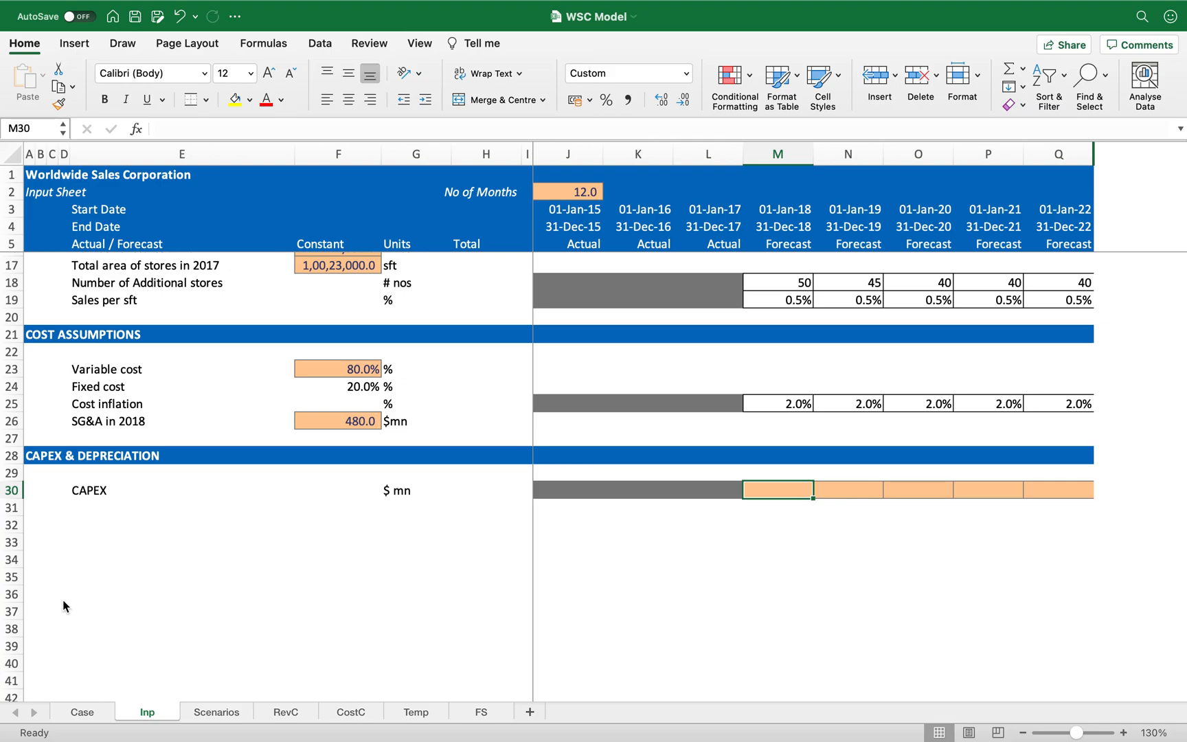
pyautogui.write('150')
pyautogui.press('Return')
pyautogui.press('Up')
pyautogui.press('Right')
pyautogui.hotkey('shift', 'Right')
pyautogui.hotkey('shift', 'Right')
pyautogui.hotkey('shift', 'Right')
pyautogui.write('125')
pyautogui.hotkey('ctrl', 'Return')
# - Label row 31 in column E as "Useful life of existing assets"
pyautogui.press('Left')
pyautogui.press('Left')
pyautogui.press('Left')
pyautogui.press('Left')
pyautogui.press('Left')
pyautogui.press('Left')
pyautogui.press('Left')
pyautogui.press('Left')
pyautogui.press('Left')
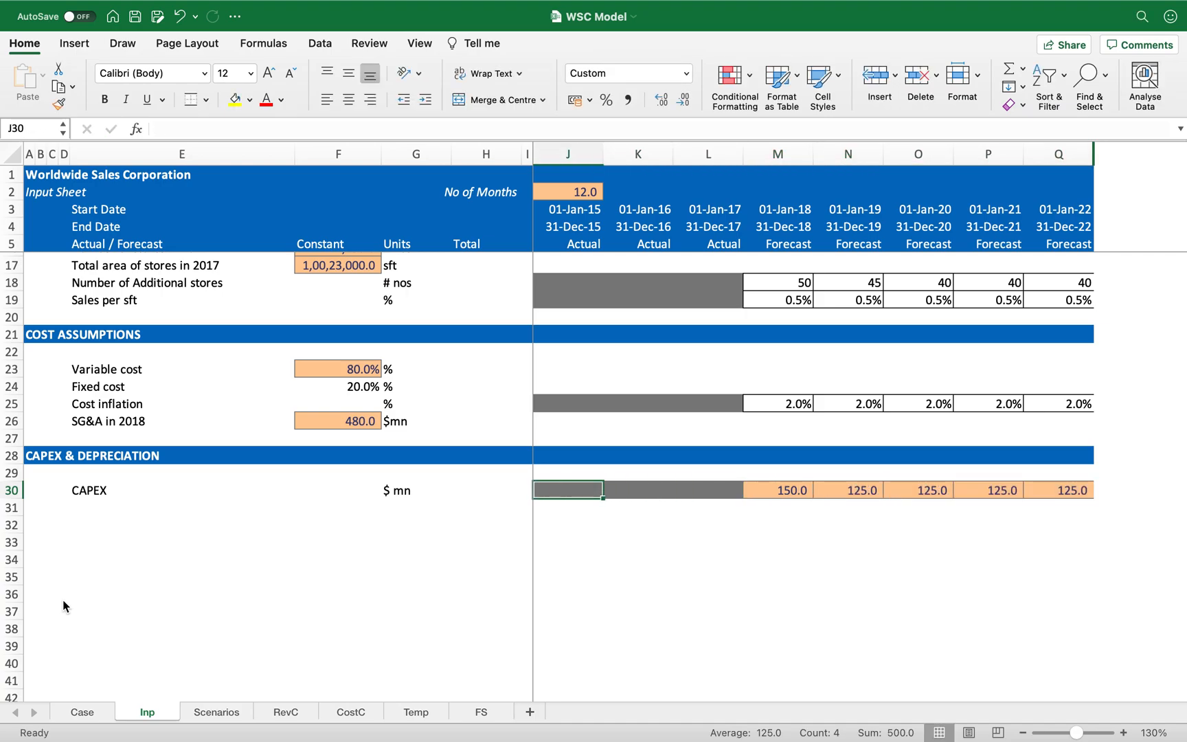
pyautogui.press('Down')
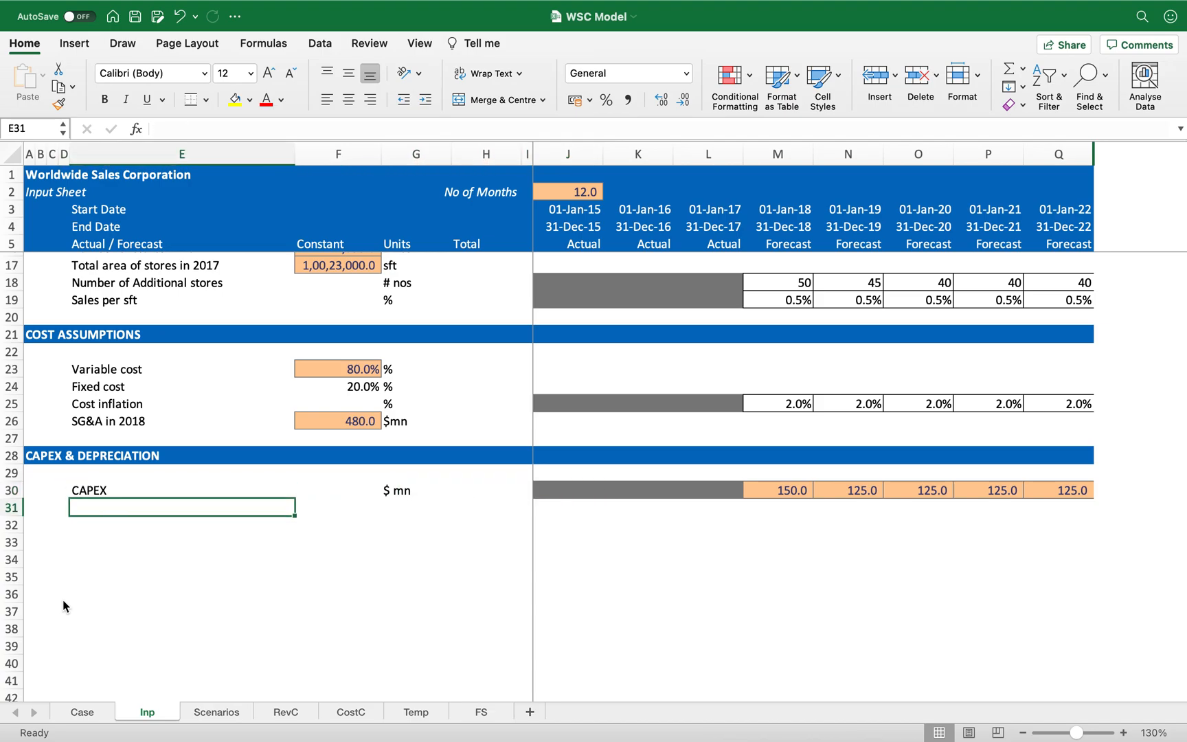
pyautogui.write('Useful ')
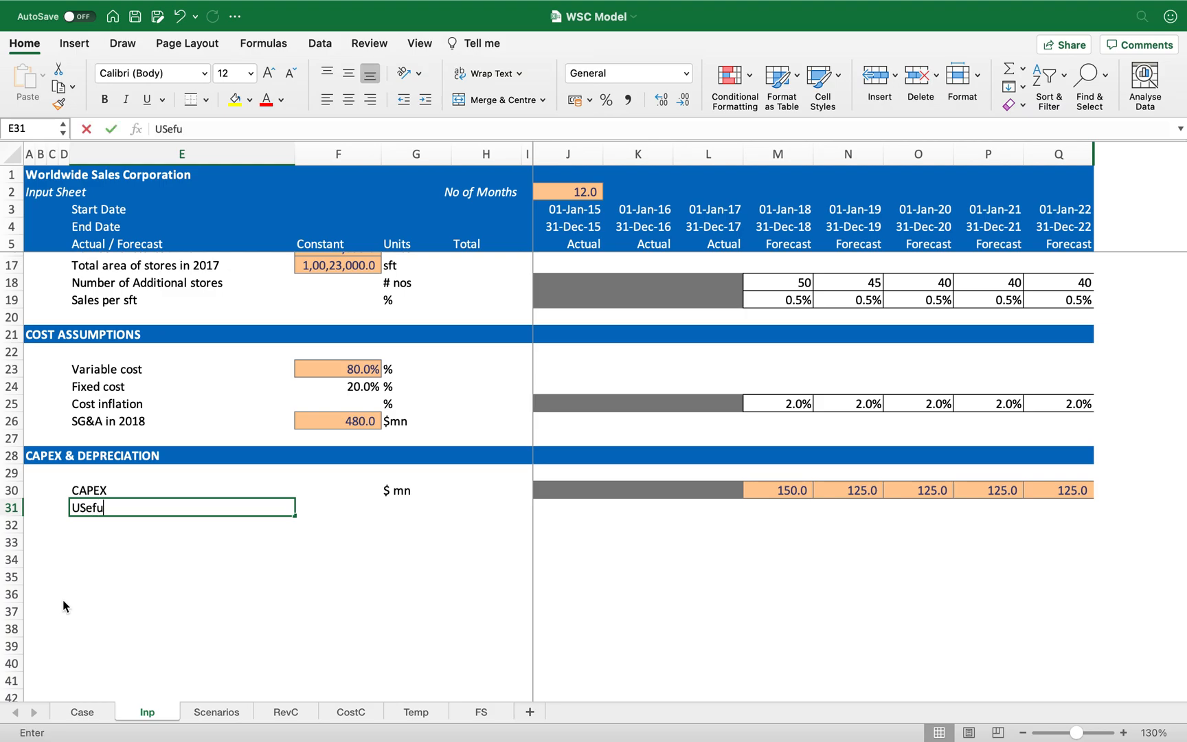
pyautogui.write('life of')
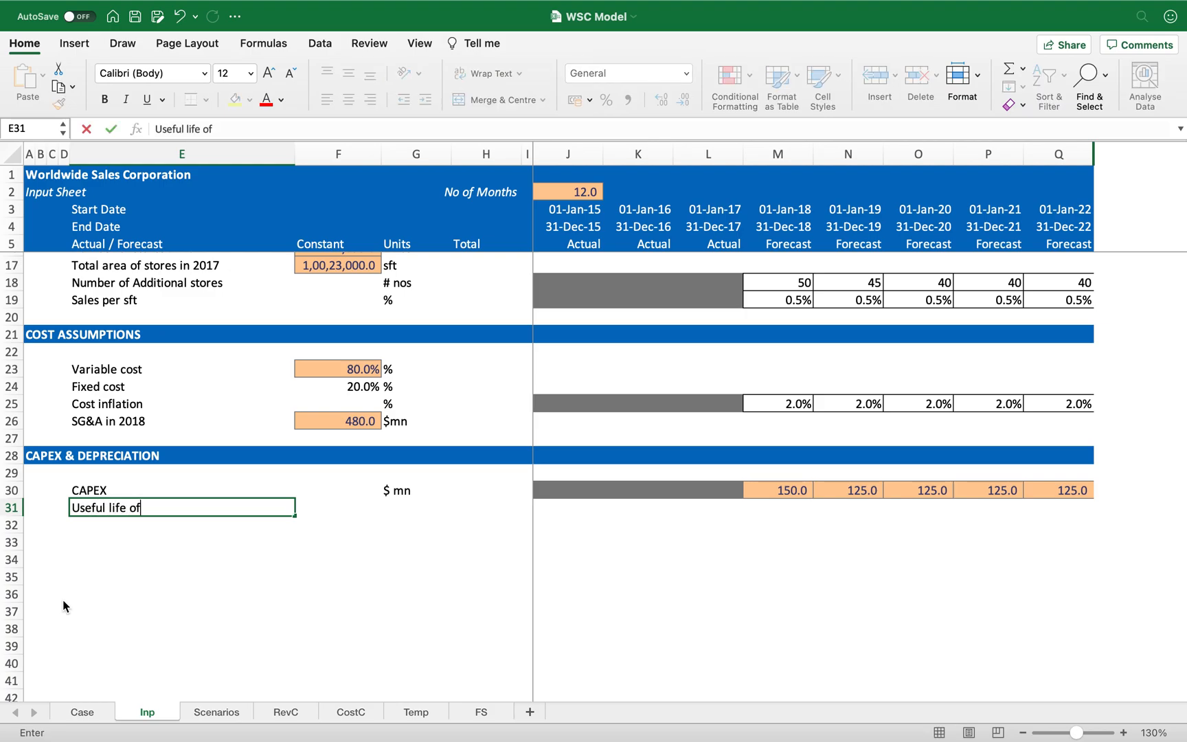
pyautogui.write(' existing assets')
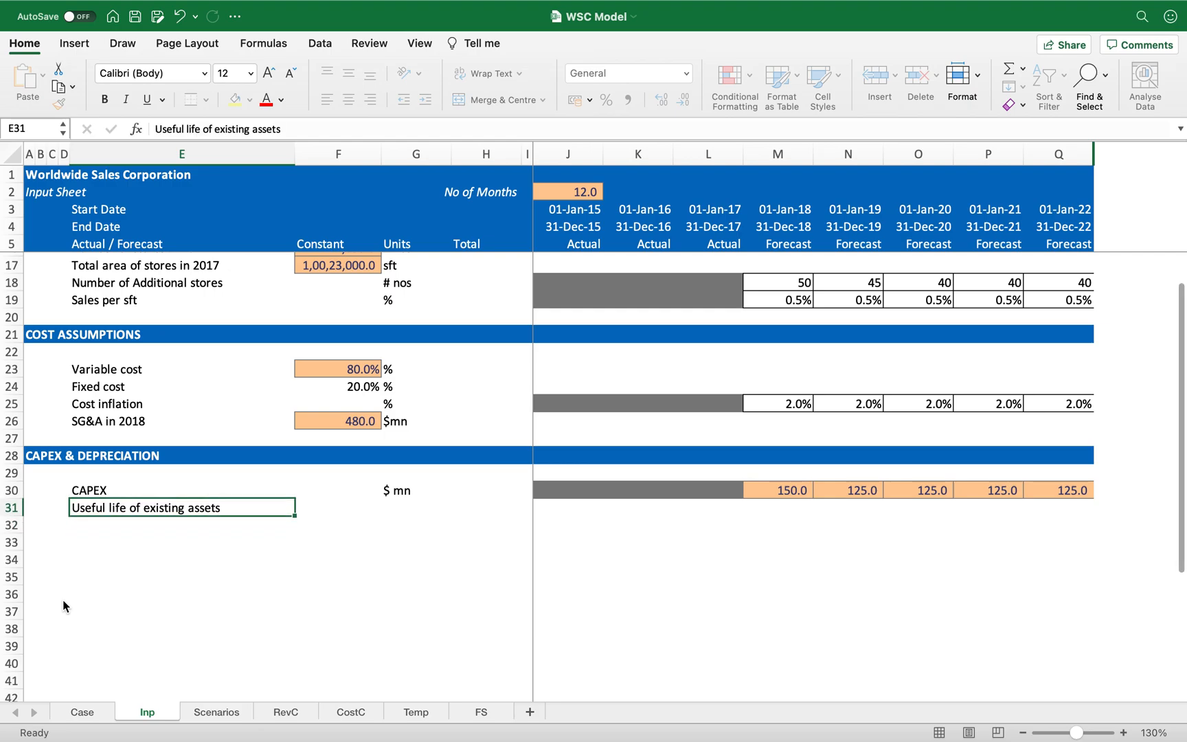
pyautogui.press('Tab')
# - Copy the SG&A input cell to F31, set the existing assets' useful life to 10, and enter the unit # years
pyautogui.press('Up')
pyautogui.press('Up')
pyautogui.press('Up')
pyautogui.press('Up')
pyautogui.press('Up')
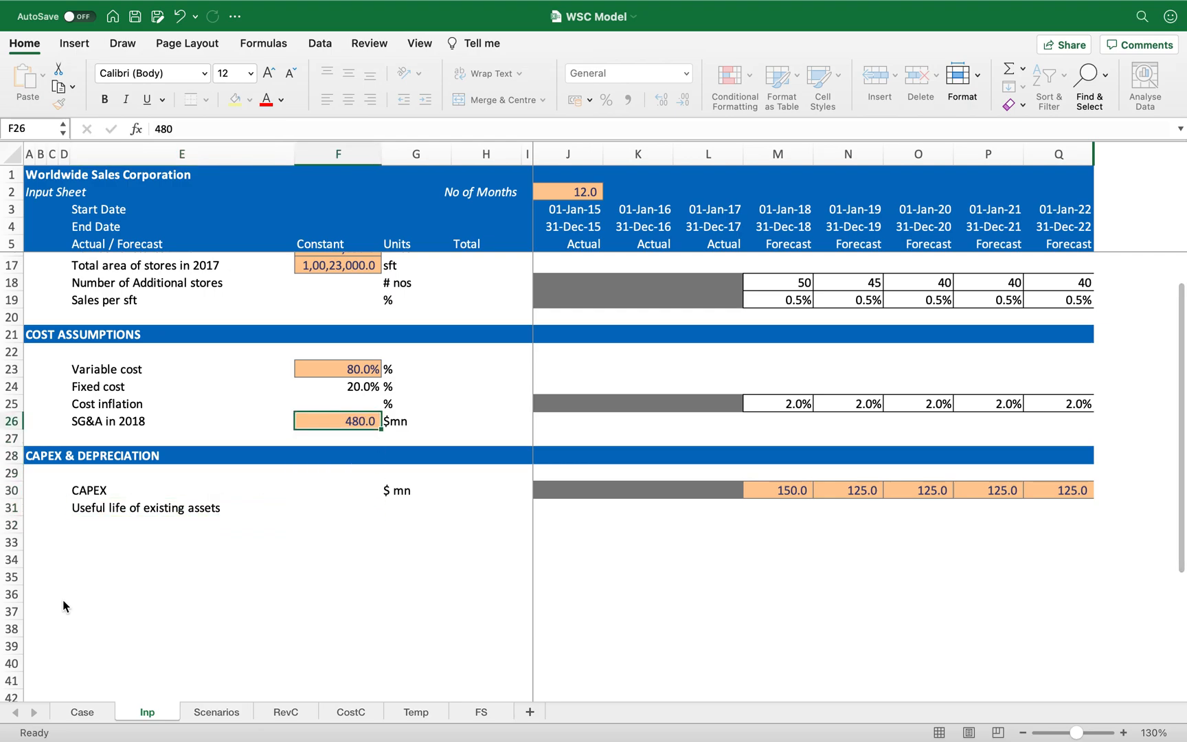
pyautogui.press('super+c')
pyautogui.press('super+Down')
pyautogui.press('super+Up')
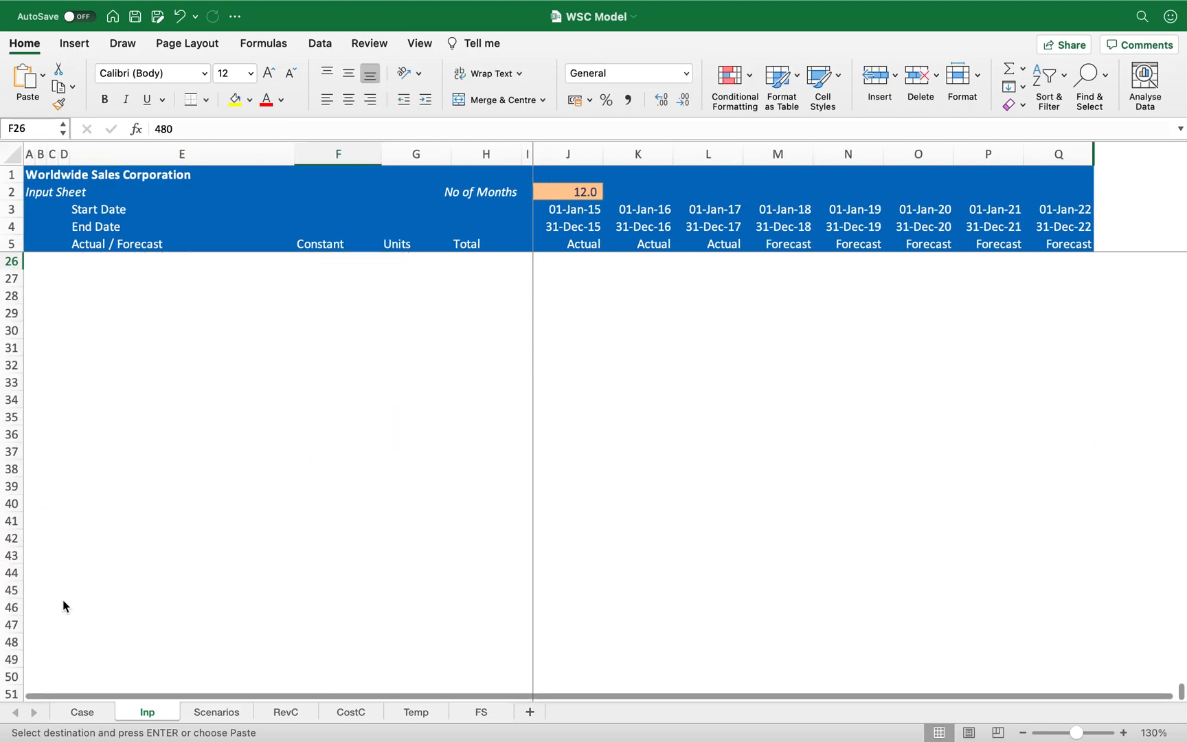
pyautogui.press('Up')
pyautogui.press('Up')
pyautogui.press('Down')
pyautogui.press('Down')
pyautogui.press('Down')
pyautogui.press('Down')
pyautogui.press('Down')
pyautogui.press('Down')
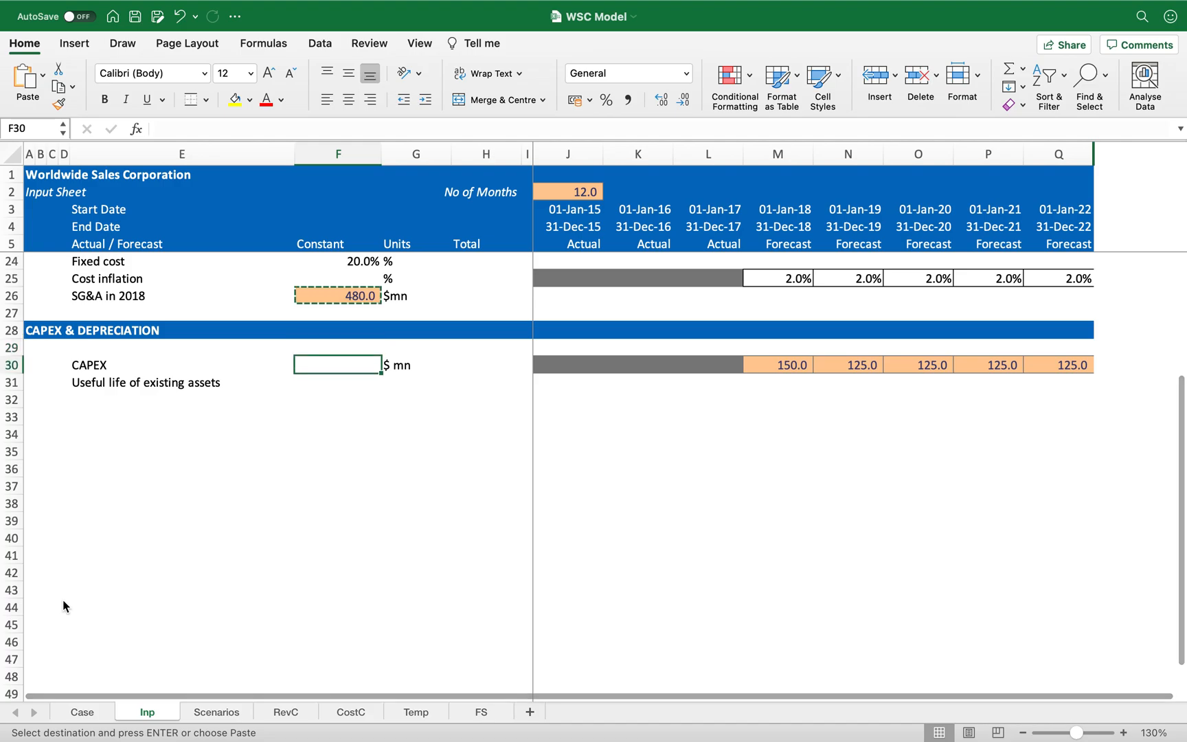
pyautogui.press('Down')
pyautogui.press('Return')
pyautogui.write('10')
pyautogui.press('Tab')
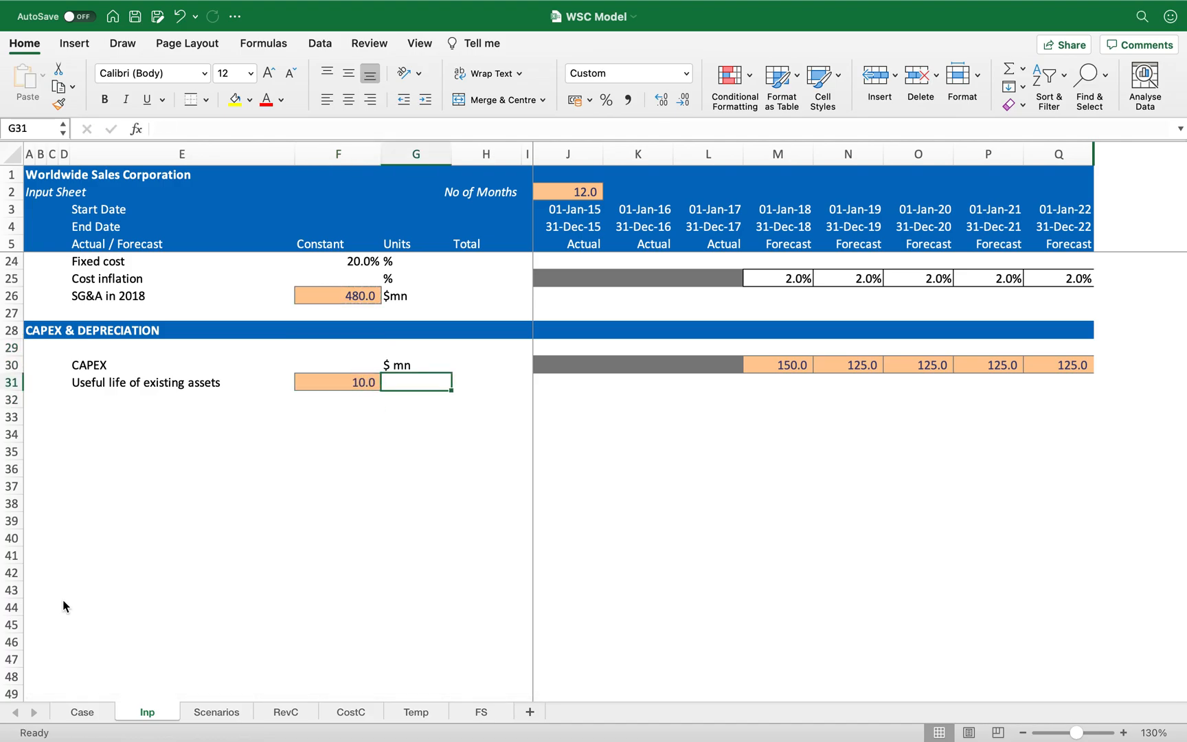
pyautogui.write('# years')
pyautogui.press('Return')
# - Duplicate the useful life label into E32 and reword it as "Useful life of new assets"
pyautogui.scroll(5, 221, 527)
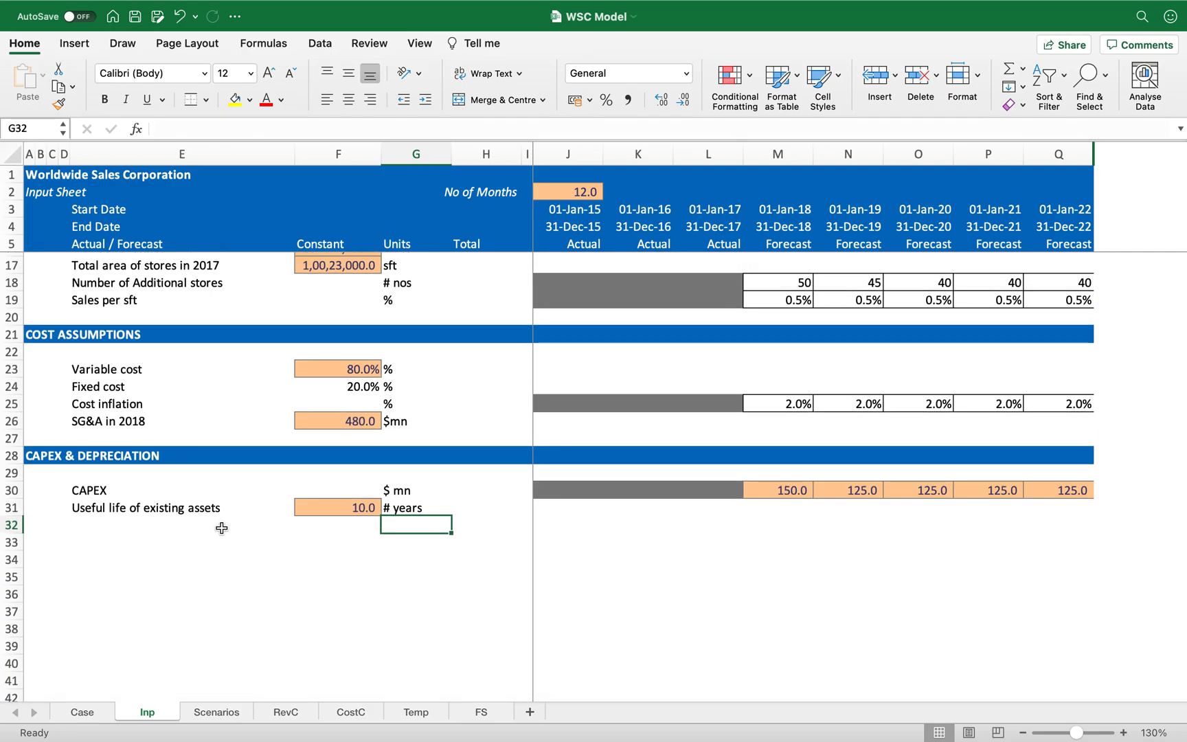
pyautogui.press('Left')
pyautogui.press('Left')
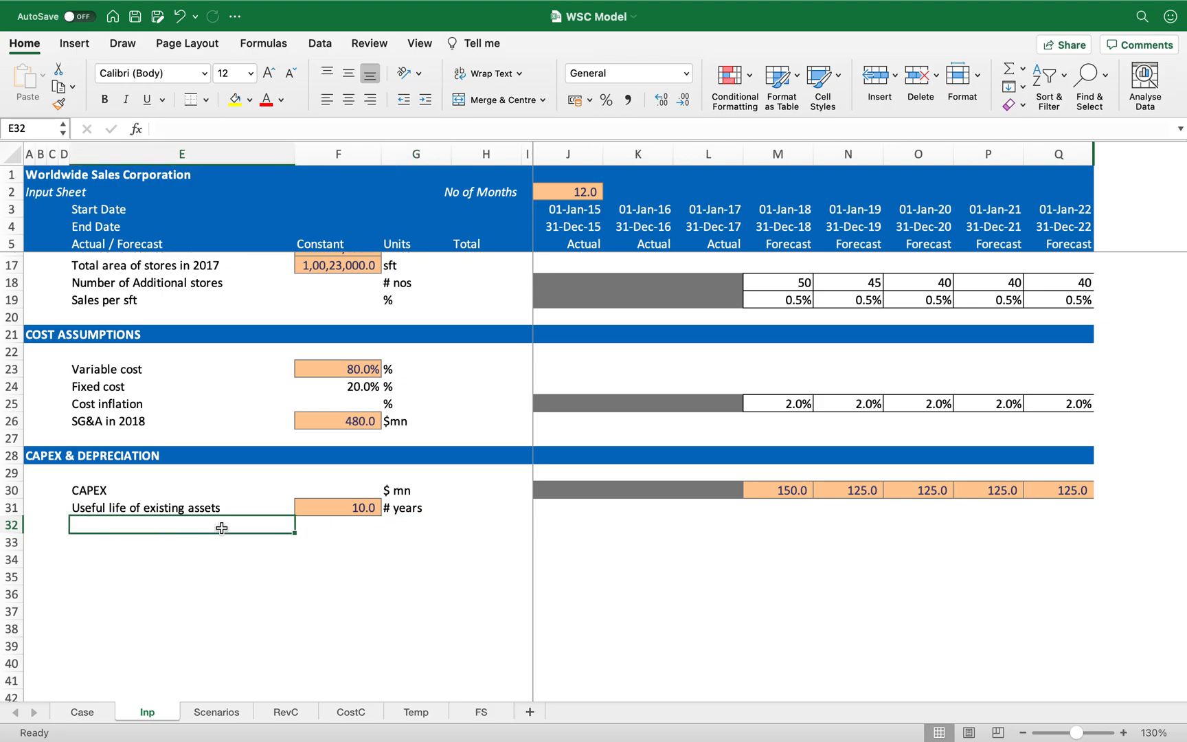
pyautogui.hotkey('ctrl', 'd')
pyautogui.press('F2')
pyautogui.hotkey('alt', 'Left')
pyautogui.hotkey('alt', 'Left')
pyautogui.hotkey('alt', 'shift', 'Right')
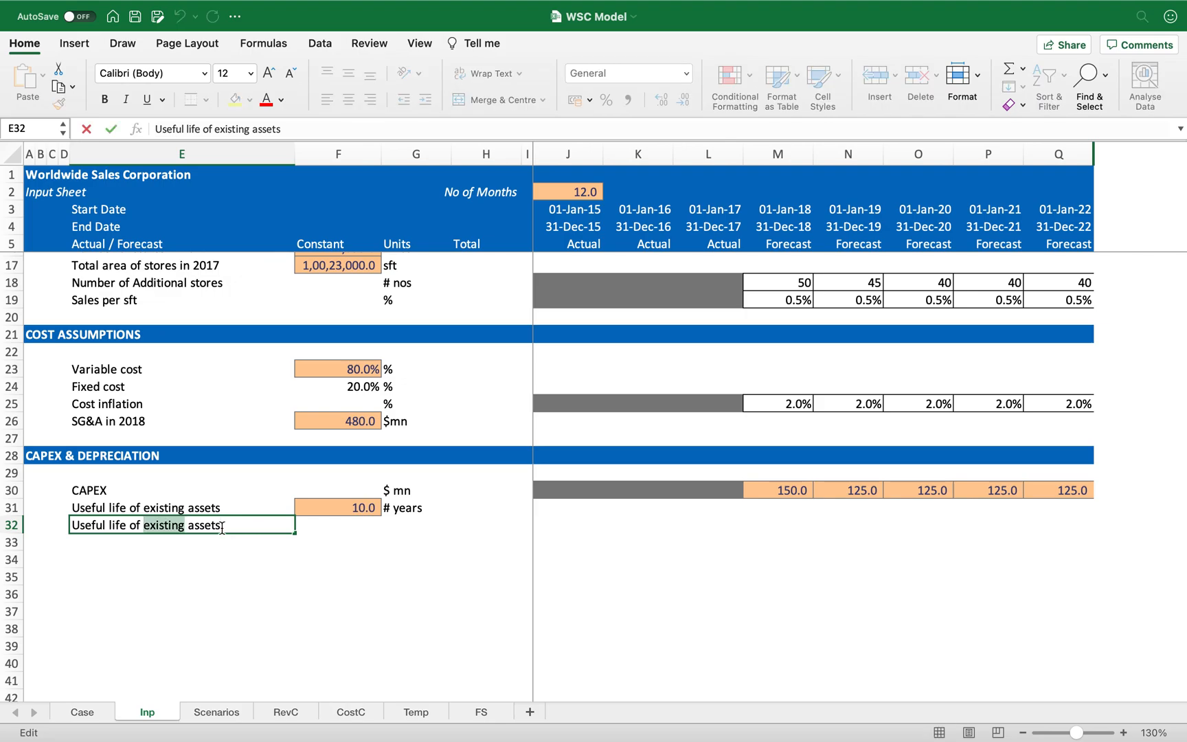
pyautogui.write('new')
pyautogui.press('Tab')
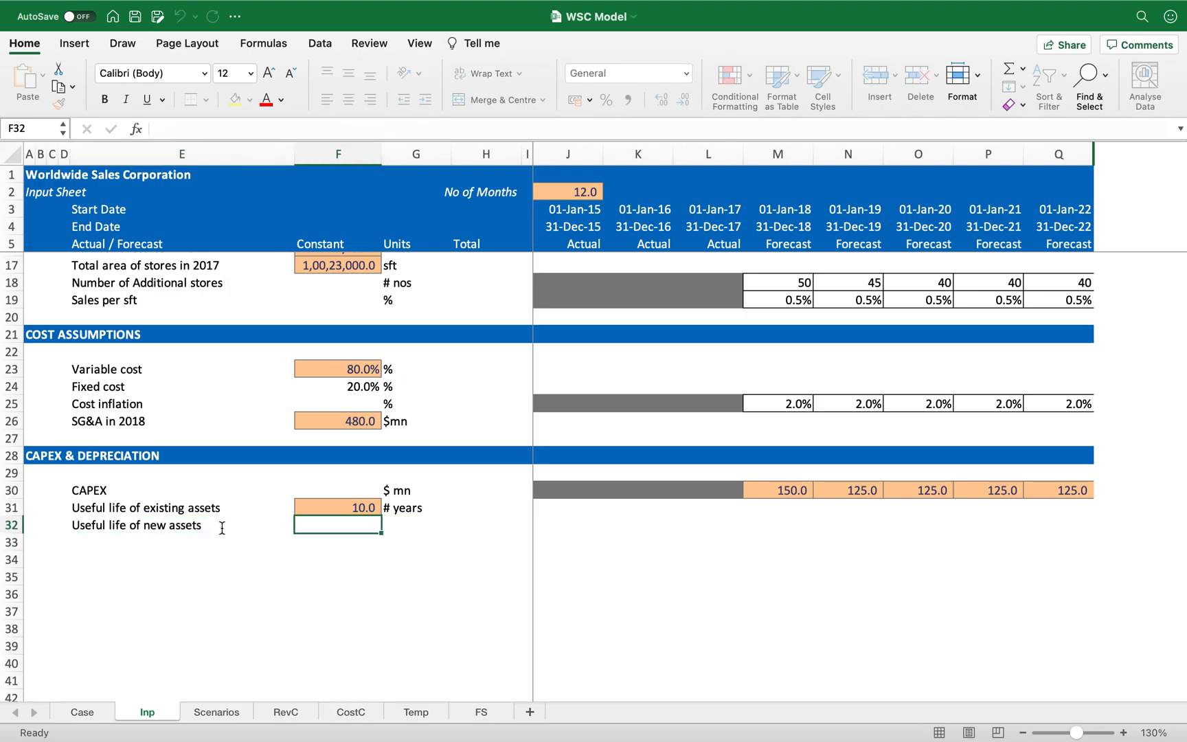
# - Set the new assets' useful life in F32 to 20 with the input-cell formatting and the unit # years
pyautogui.hotkey('ctrl', 'd')
pyautogui.write('20')
pyautogui.press('Return')
pyautogui.press('Up')
pyautogui.press('Right')
pyautogui.hotkey('ctrl', 'd')
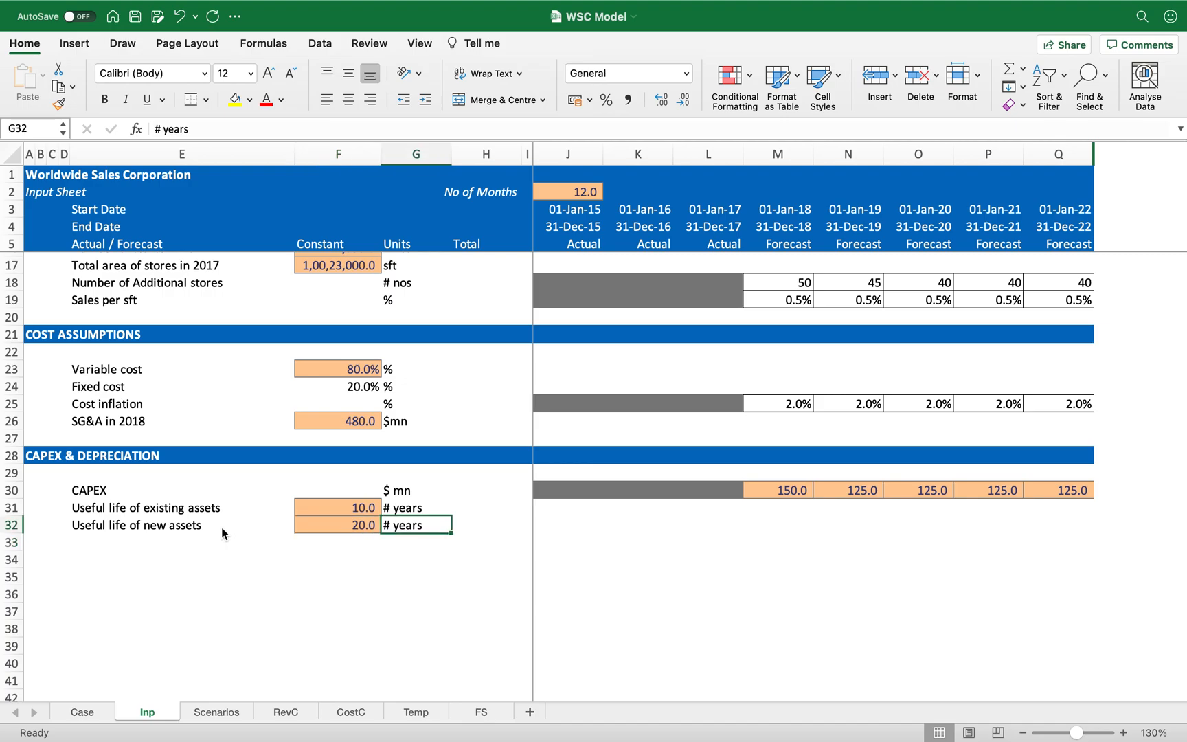
pyautogui.click(203, 543)
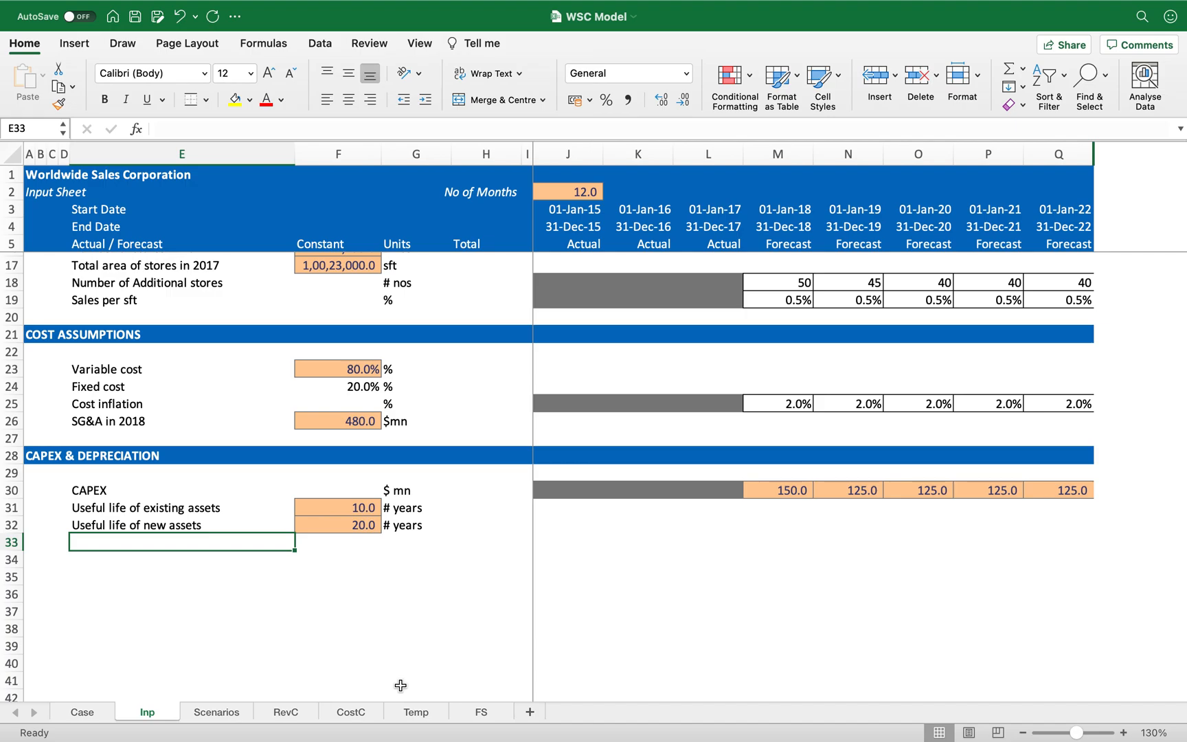
# - Duplicate the Temp sheet, place the copy before the original, and name it FA
pyautogui.click(416, 712)
pyautogui.moveTo(417, 715); pyautogui.dragTo(524, 709)
pyautogui.moveTo(529, 715); pyautogui.dragTo(411, 711)
pyautogui.write('FA')
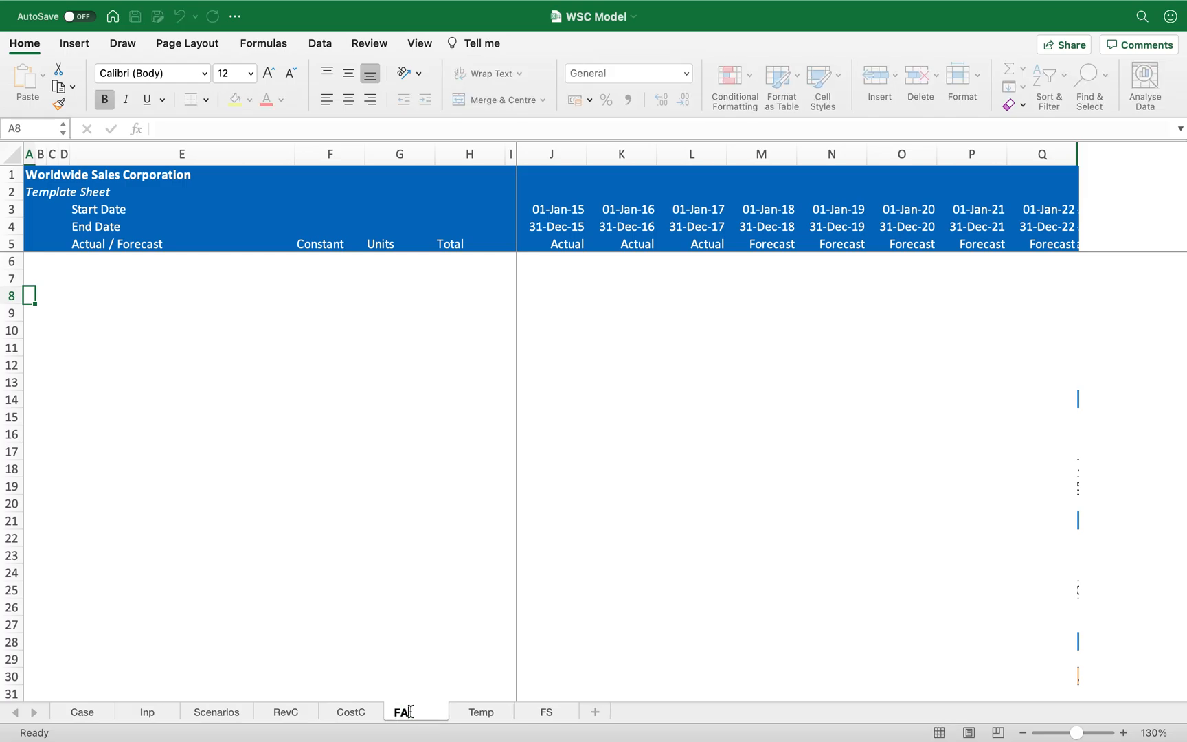
pyautogui.press('Return')
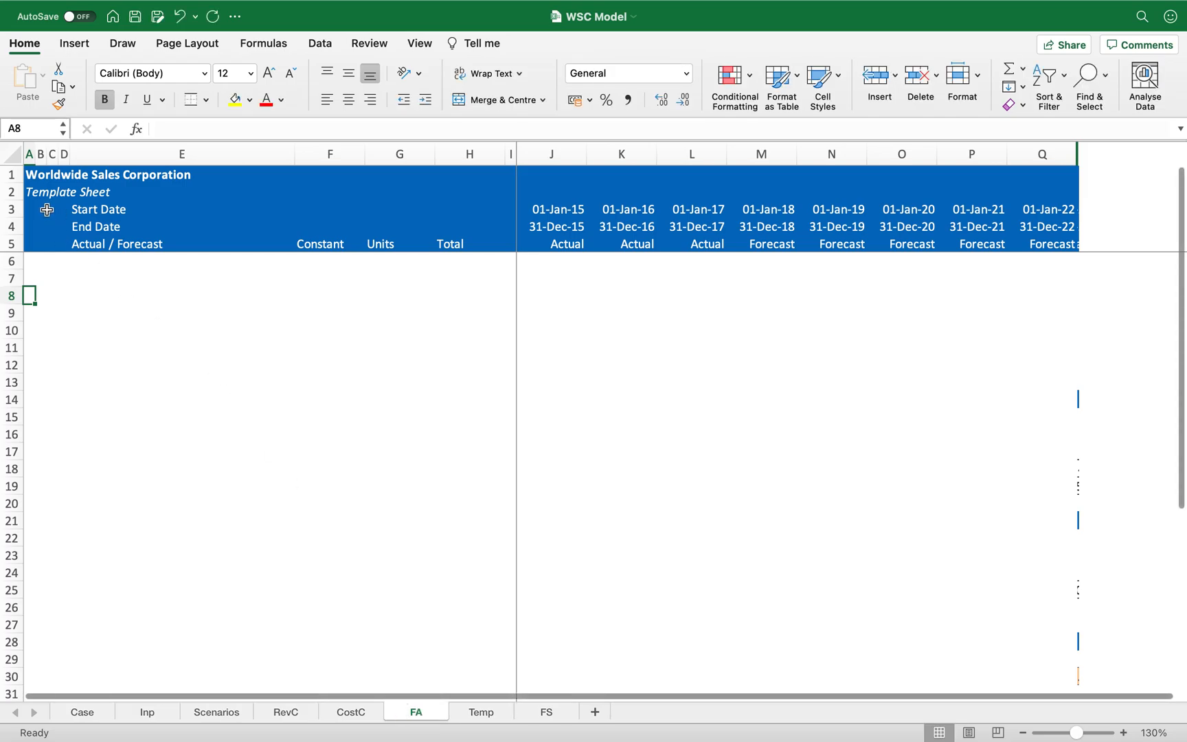
# - Replace the template subtitle in A2 of the FA sheet with "FA Schedule"
pyautogui.click(30, 194)
pyautogui.write('FA Schedule')
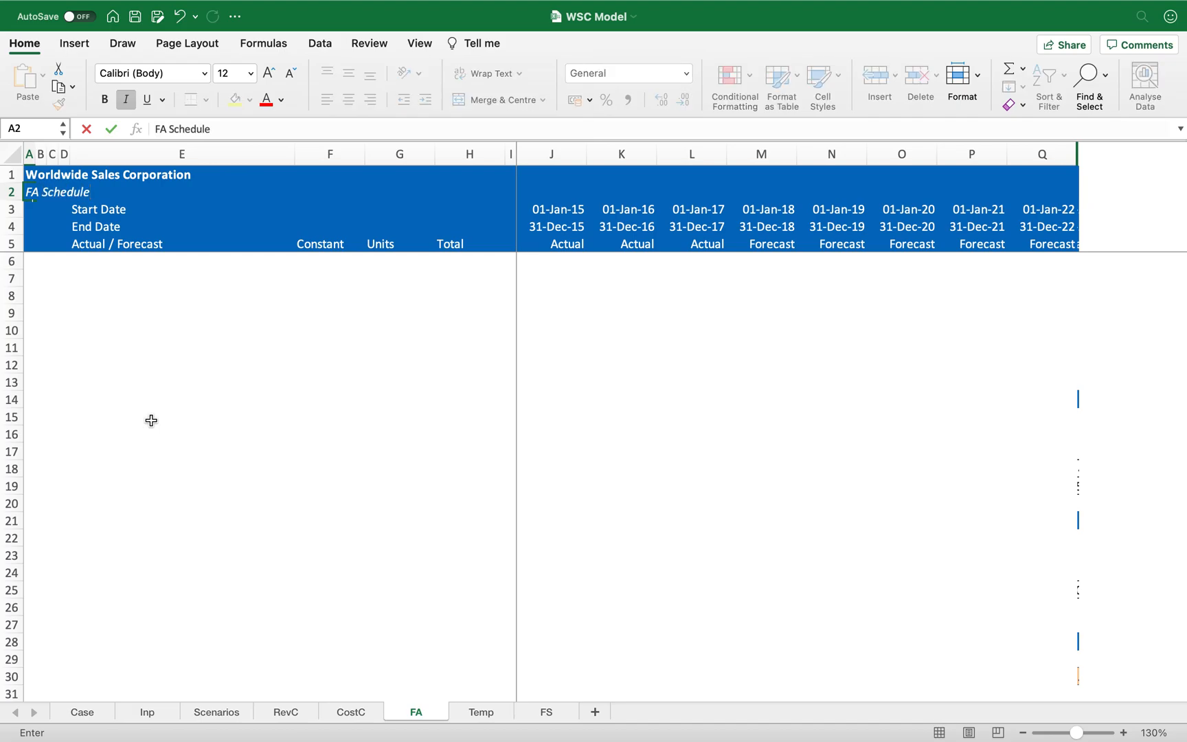
pyautogui.press('Return')
# - Copy the END OF SHEET banner row from the CostC sheet to row 7 of the FA sheet
pyautogui.press('Down')
pyautogui.press('Down')
pyautogui.press('Down')
pyautogui.press('Down')
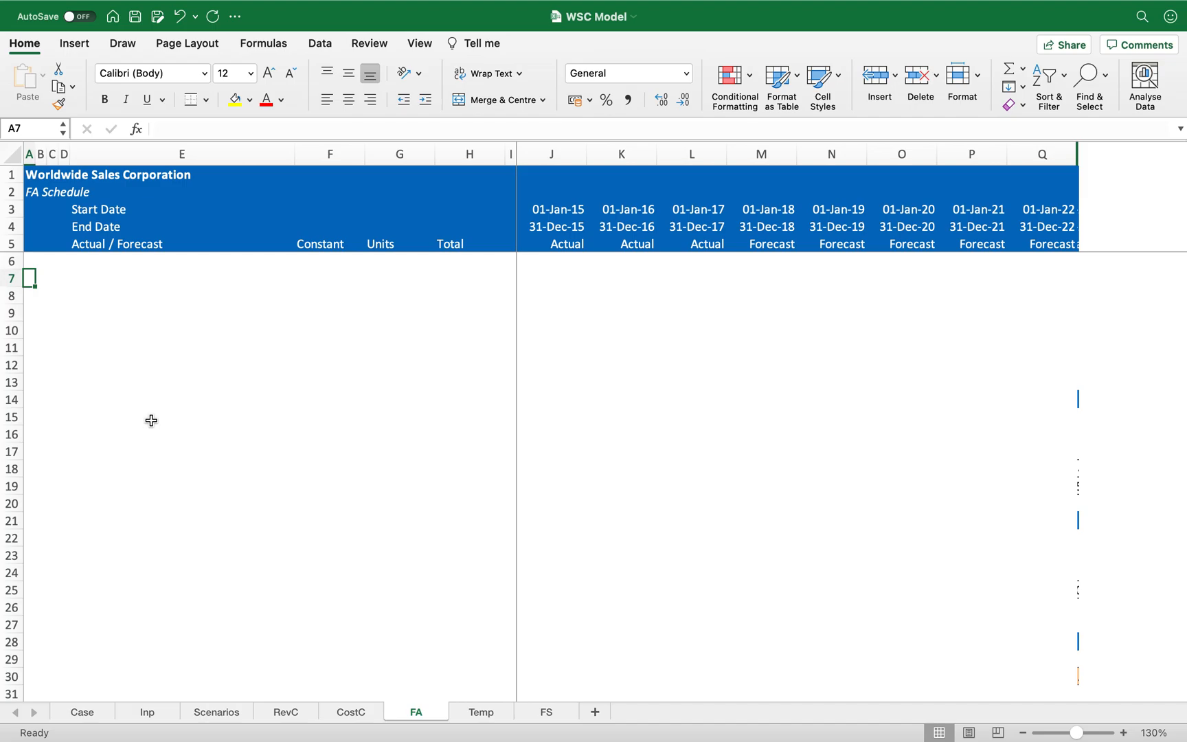
pyautogui.hotkey('ctrl', 'pageup')
pyautogui.click(50, 608)
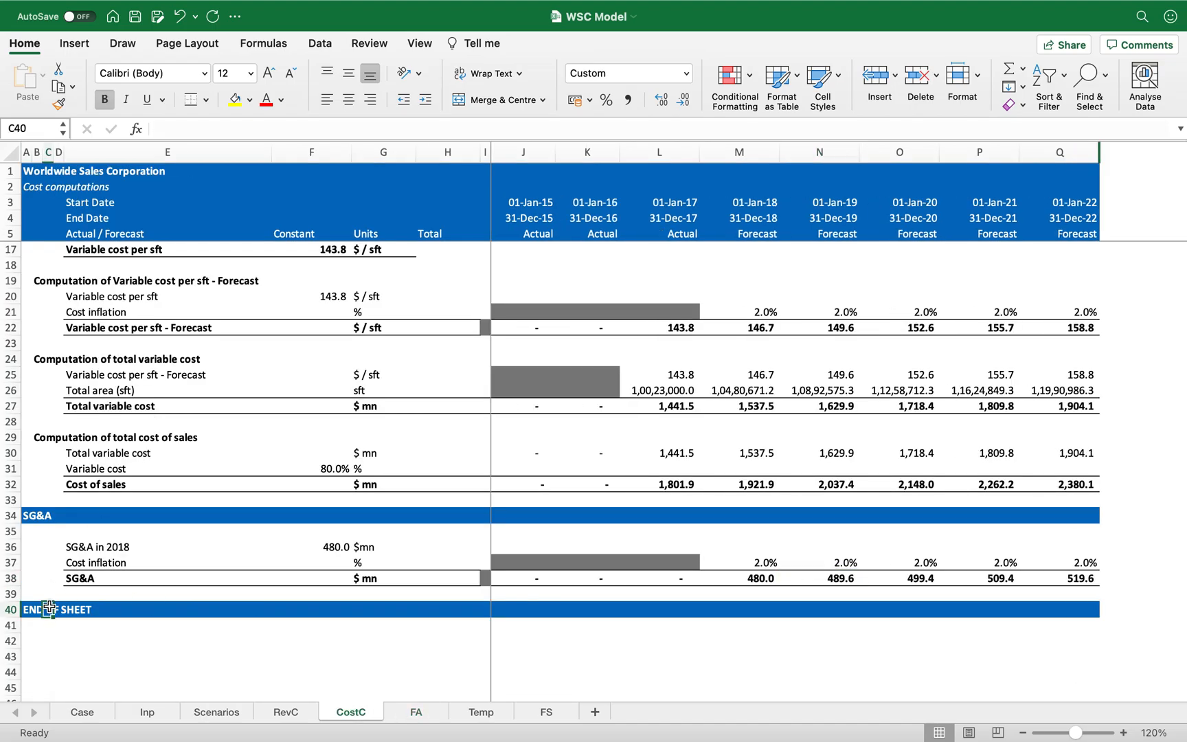
pyautogui.press('cmd+c')
pyautogui.hotkey('ctrl', 'pagedown')
pyautogui.press('cmd+v')
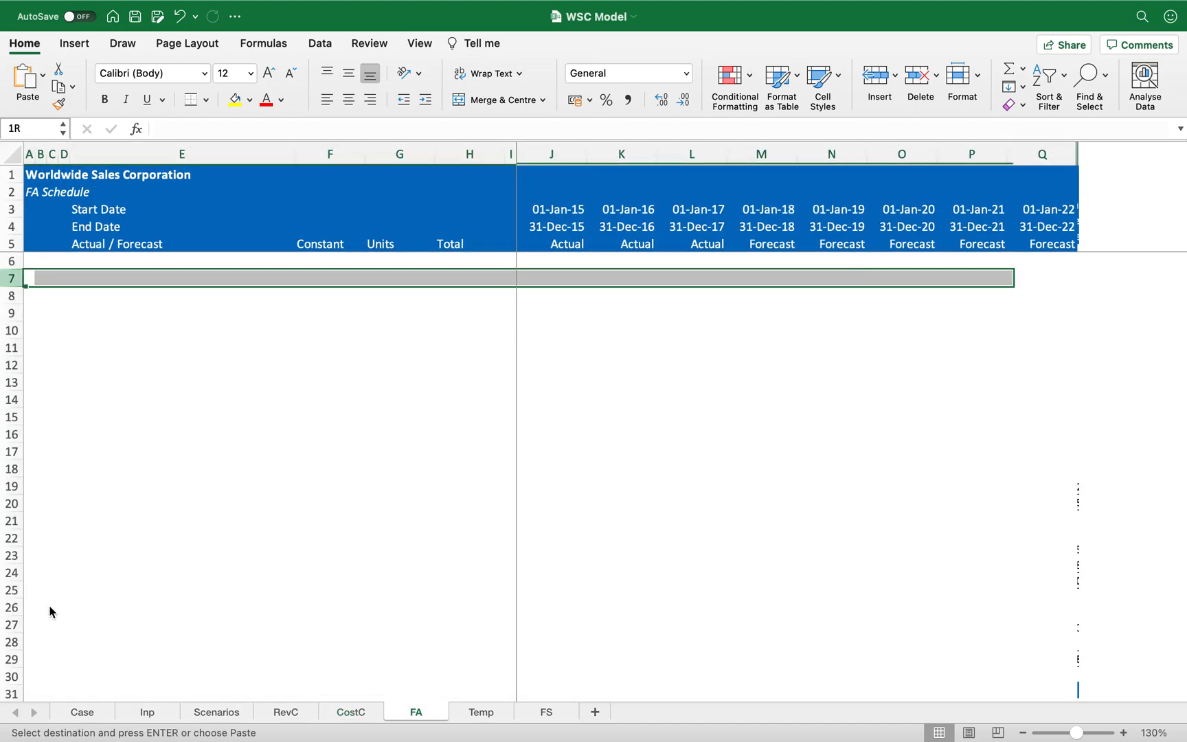
pyautogui.press('Left')
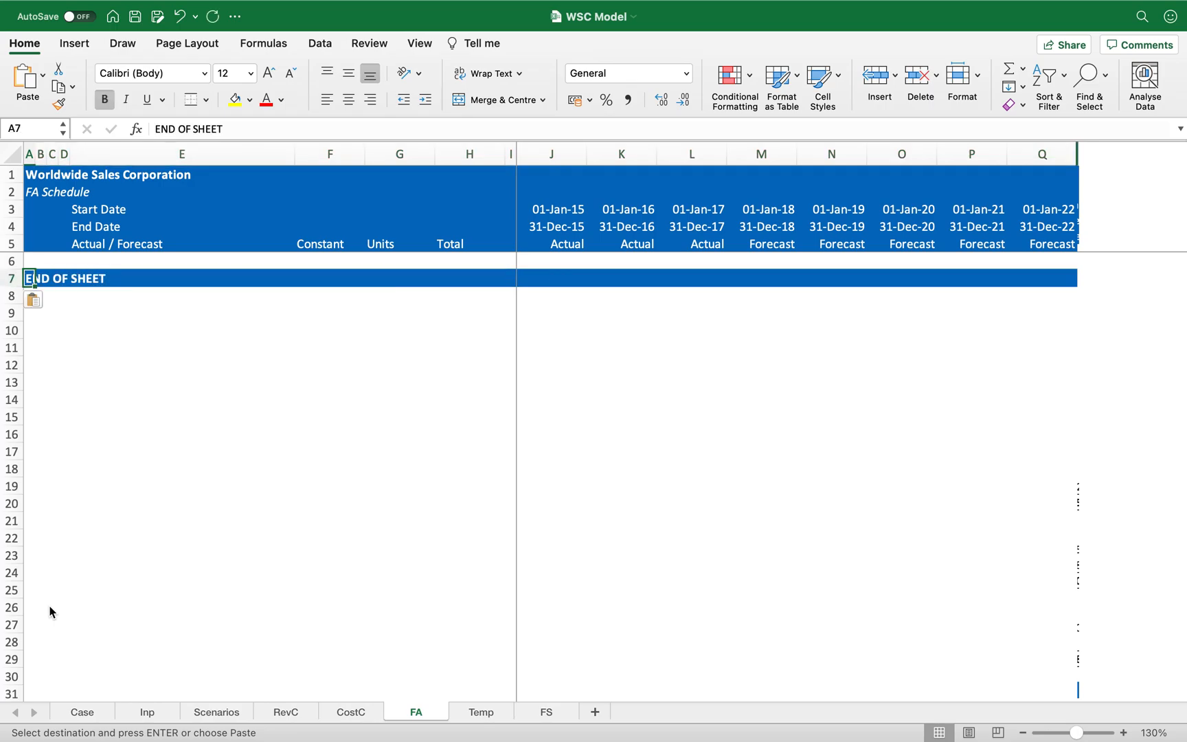
# - Reword the banner in A7 as "ENDING BALANCE OF FIXED ASSETS"
pyautogui.write('ENDIN')
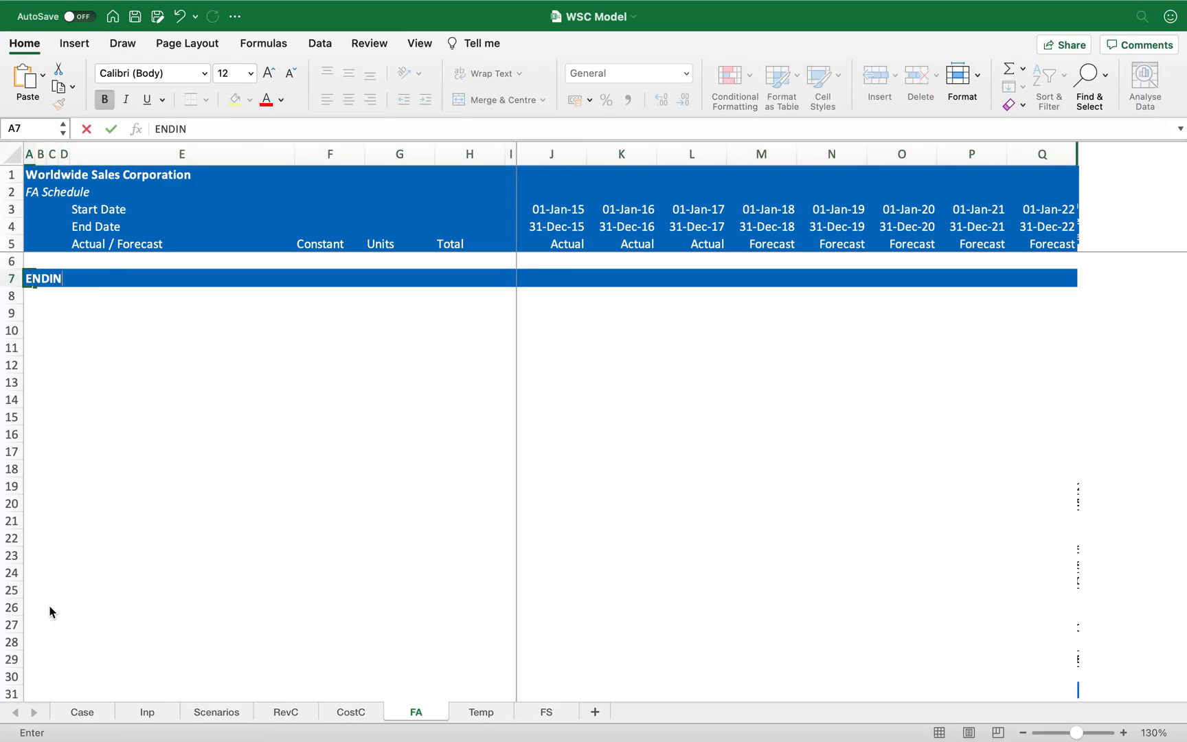
pyautogui.write('G BALANCE OF FIX')
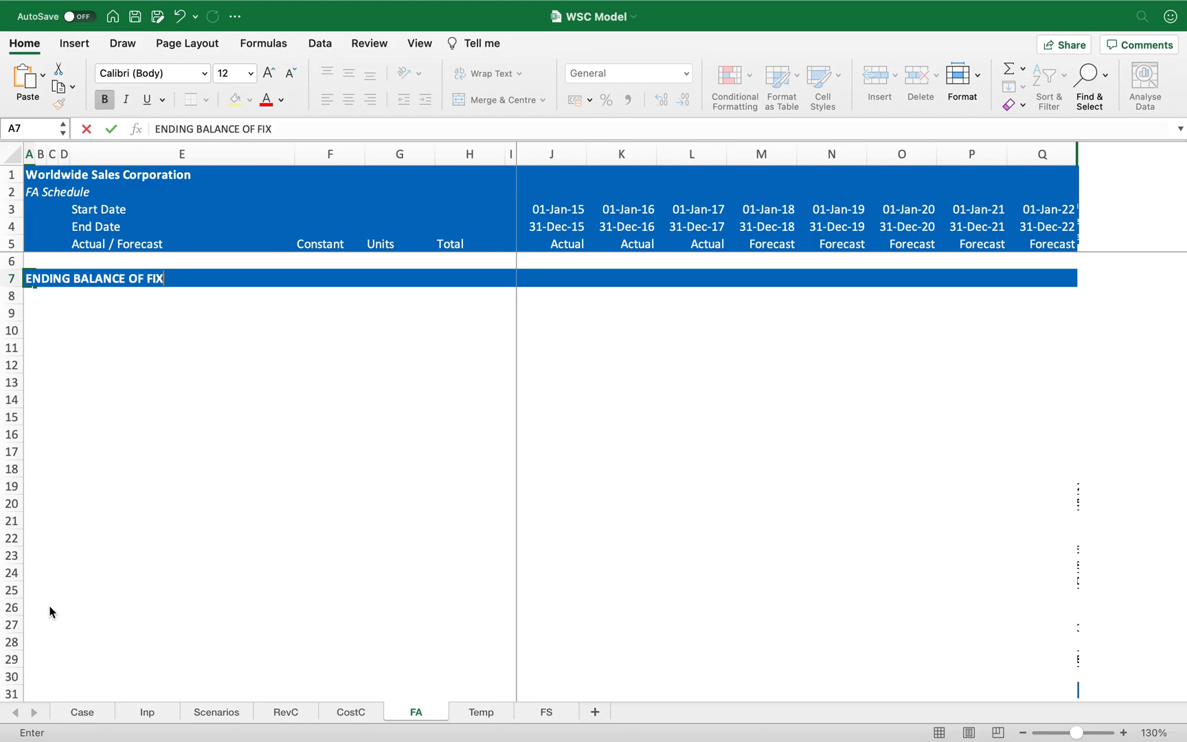
pyautogui.write('ED ASSETS')
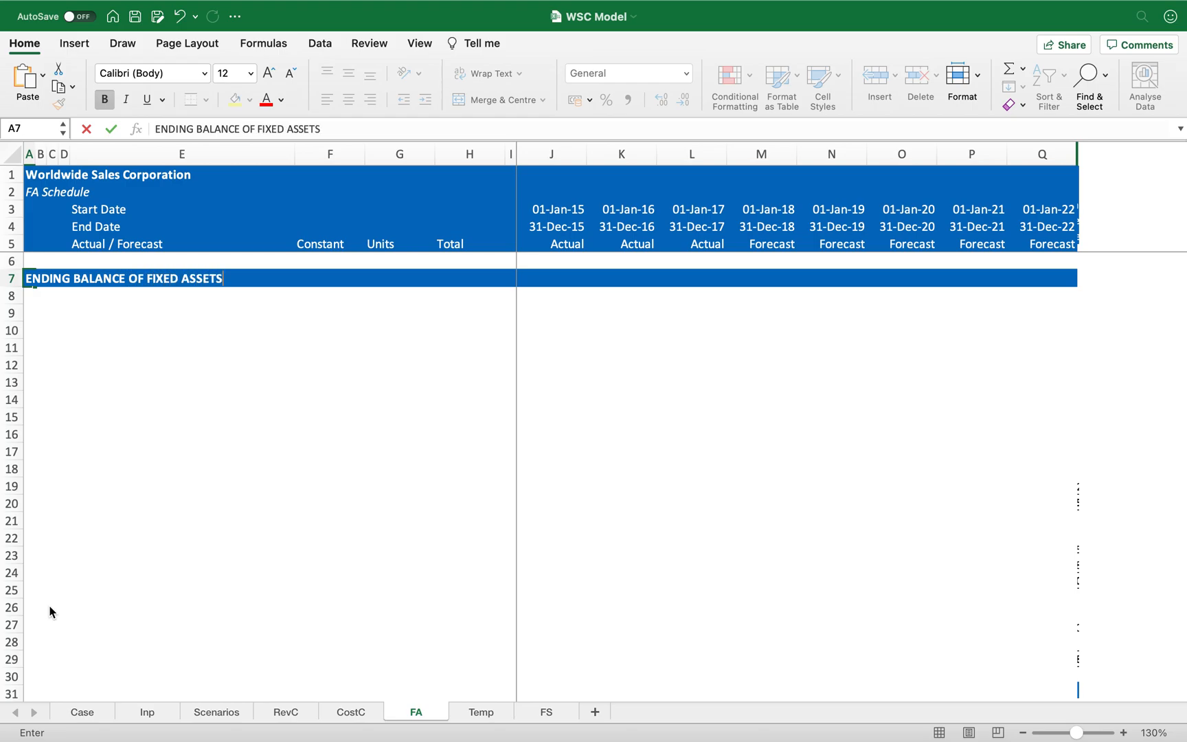
pyautogui.press('Return')
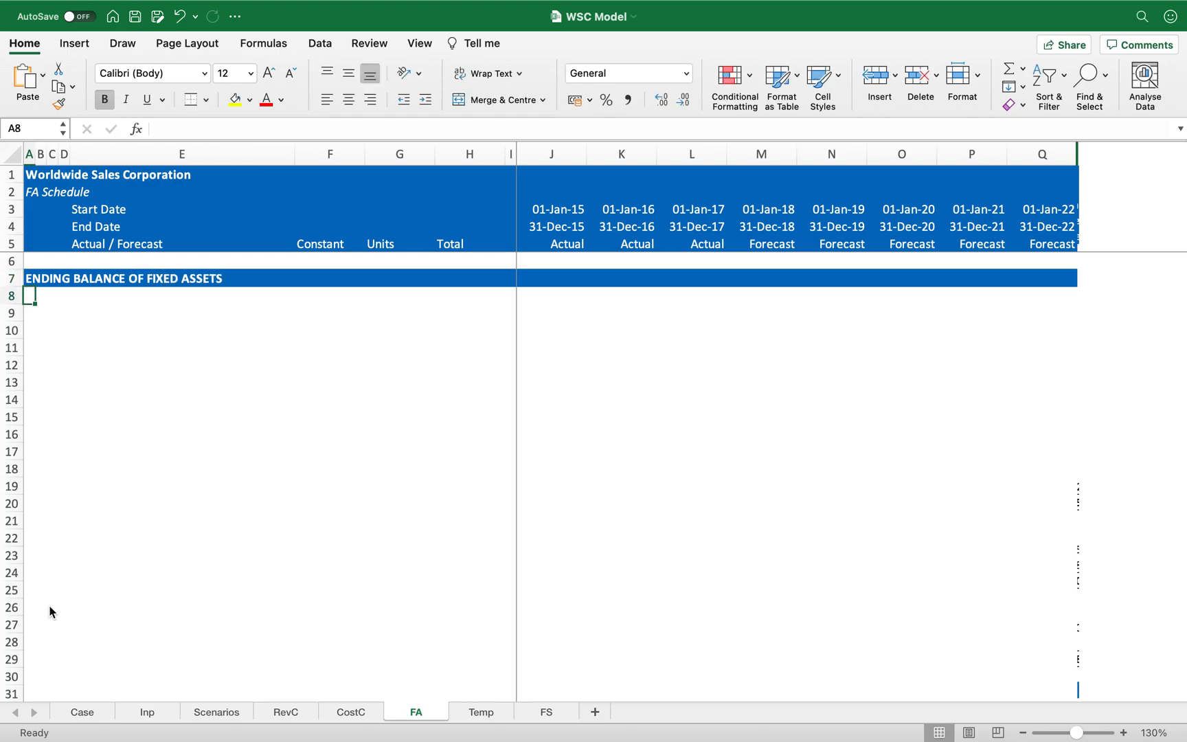
# - Change the FA sheet's subtitle in A2 to "Fixed Assets Schedule"
pyautogui.press('Up')
pyautogui.press('Up')
pyautogui.press('Up')
pyautogui.press('Up')
pyautogui.press('Up')
pyautogui.press('Up')
pyautogui.write('Fixed ')
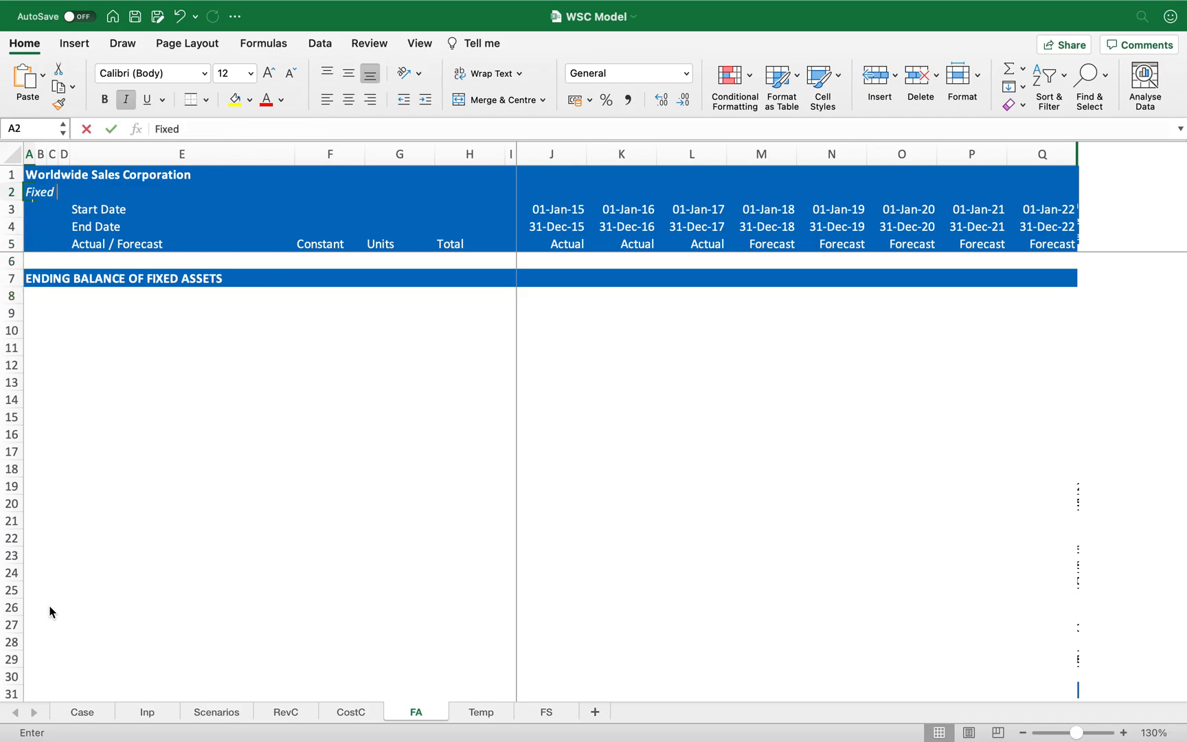
pyautogui.write('Assets Schedule')
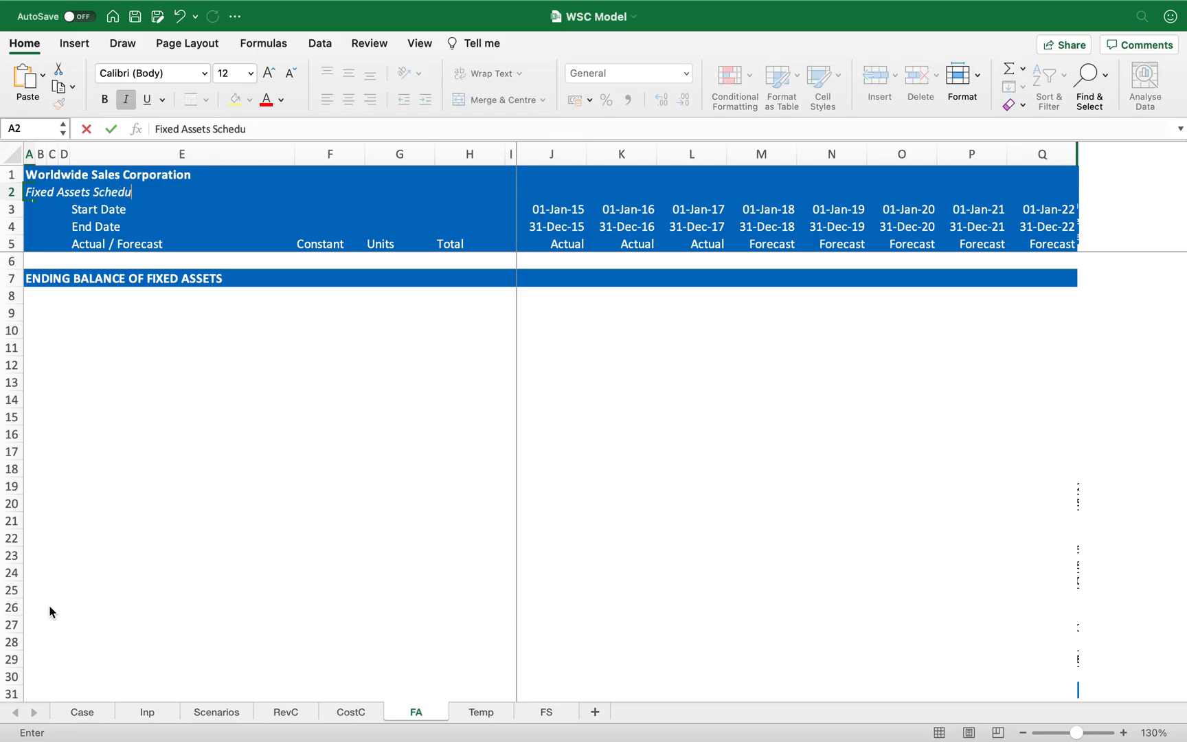
pyautogui.press('Return')
# - Enter the label "Beginning balance" in E9 below the fixed assets banner
pyautogui.press('Down')
pyautogui.press('Down')
pyautogui.press('Down')
pyautogui.press('Down')
pyautogui.press('Down')
pyautogui.press('Down')
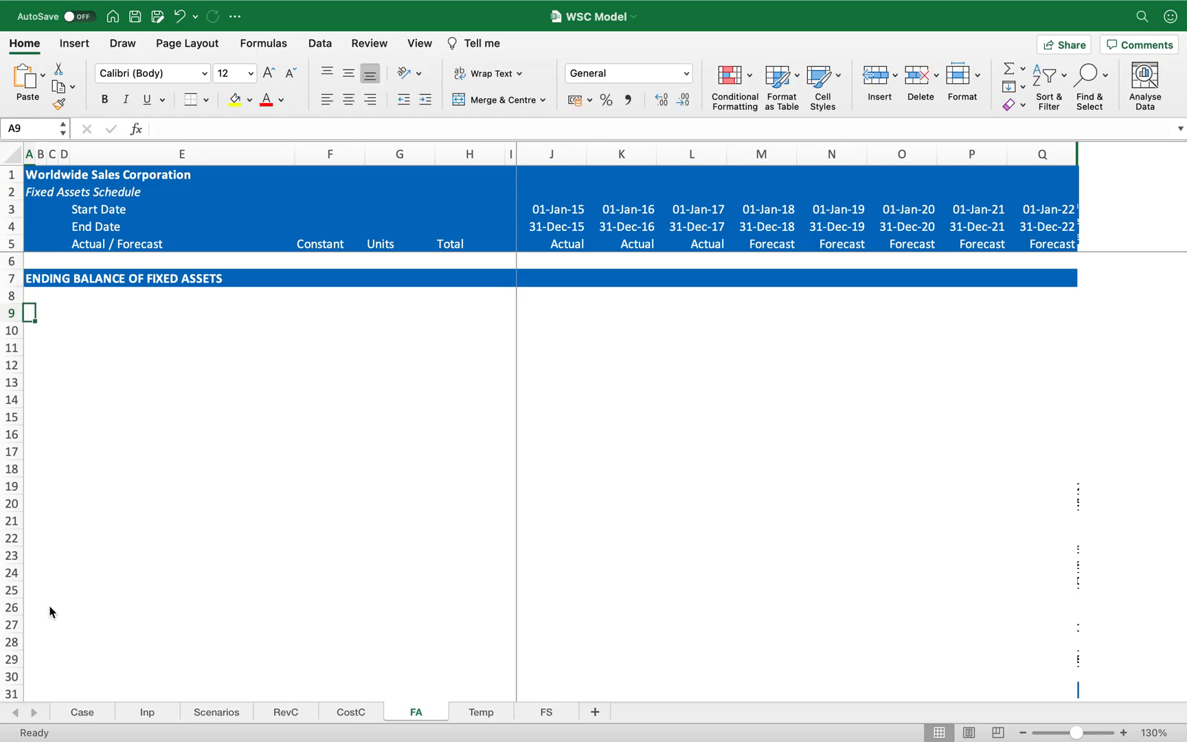
pyautogui.press('Up')
pyautogui.press('super+b')
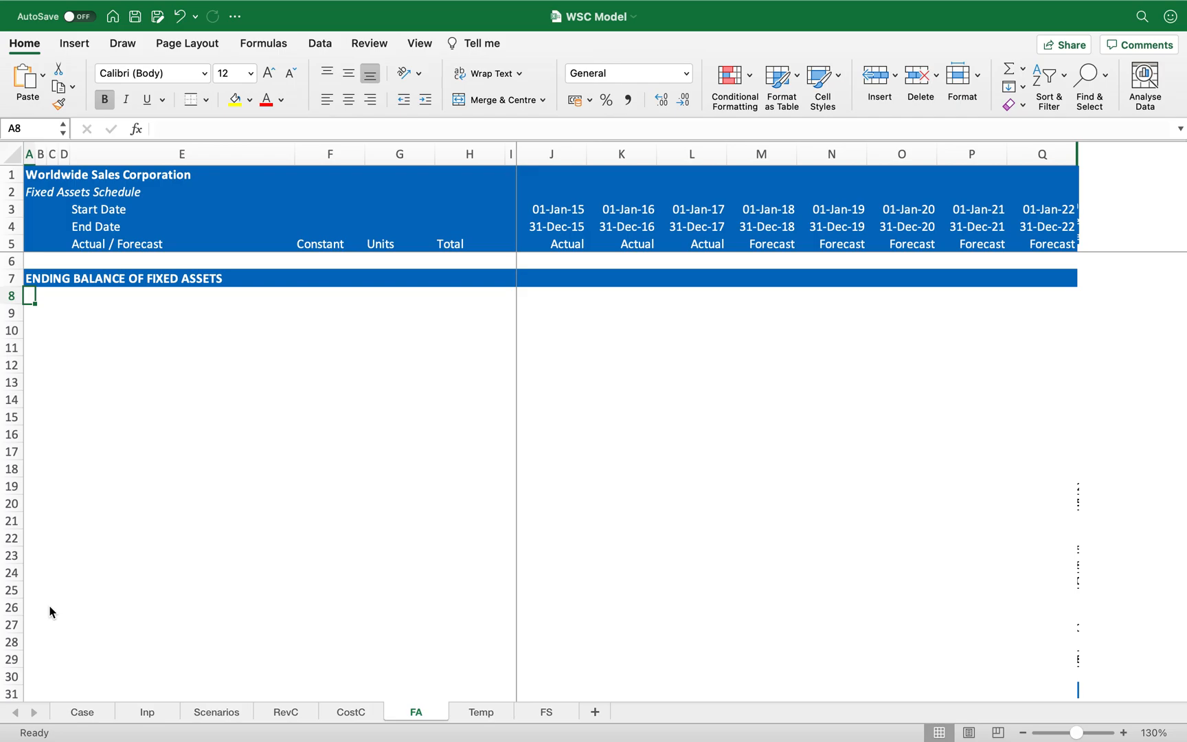
pyautogui.press('Right')
pyautogui.press('Right')
pyautogui.press('Right')
pyautogui.press('Right')
pyautogui.press('Down')
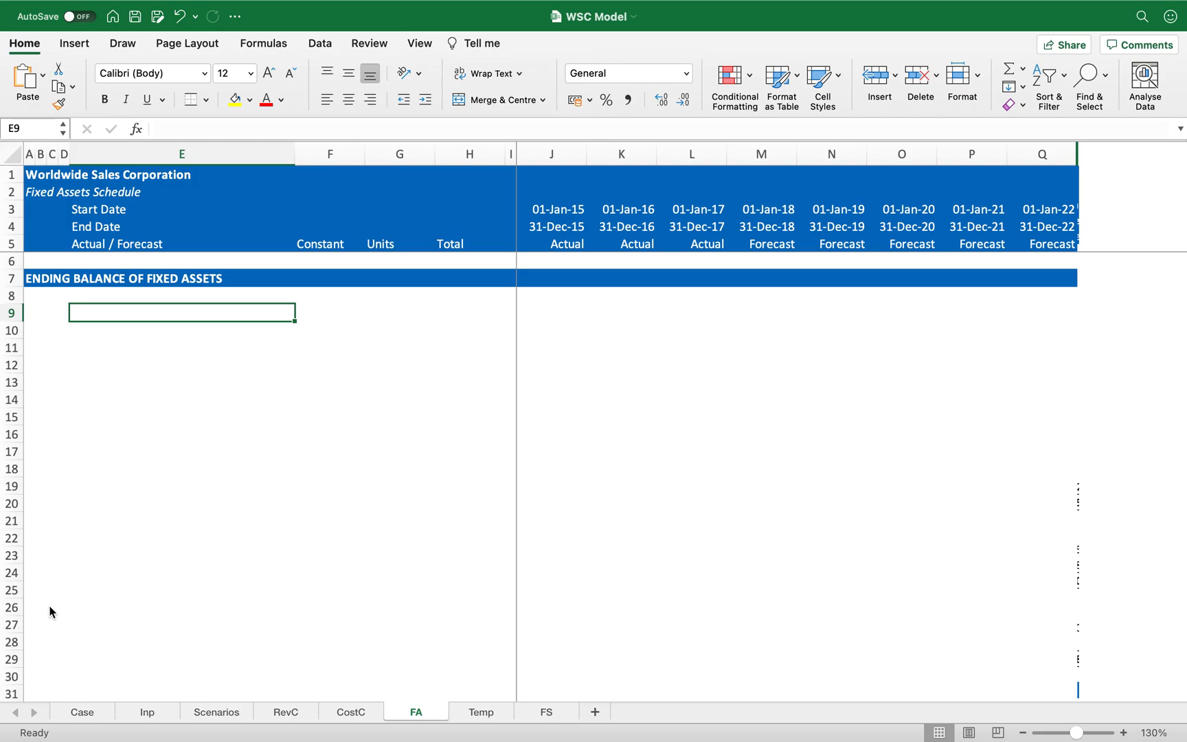
pyautogui.write('Begin')
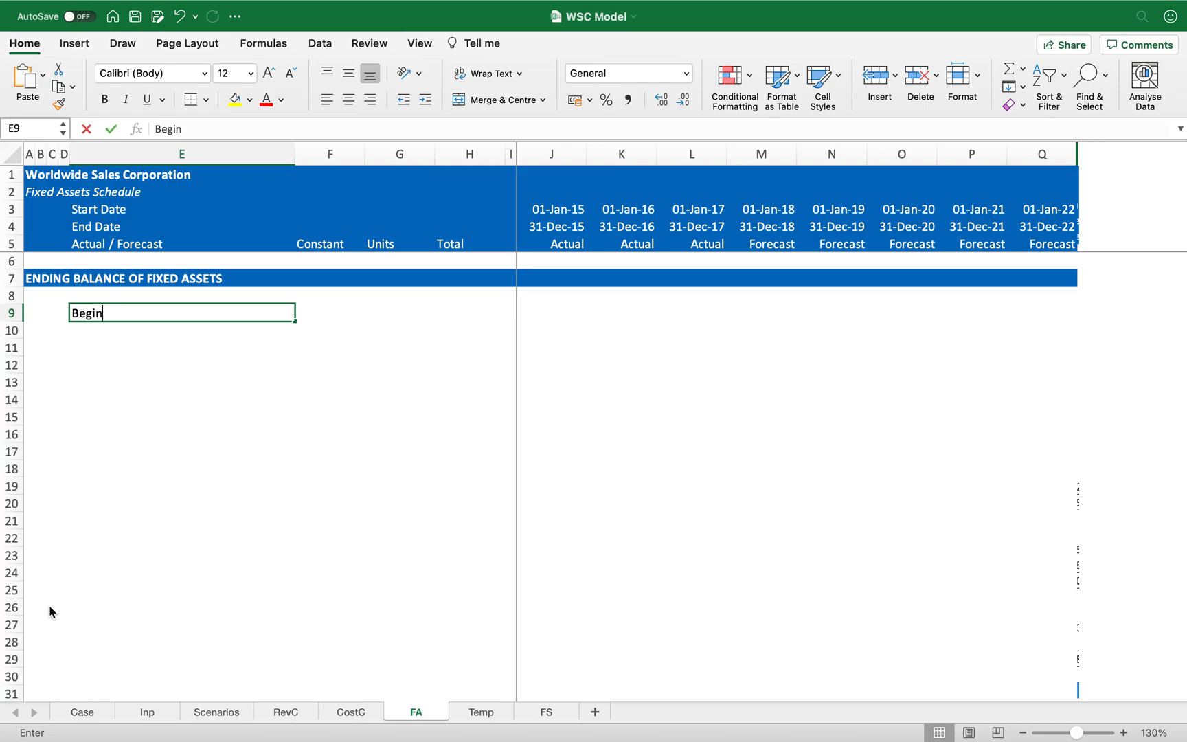
pyautogui.write('ning balance')
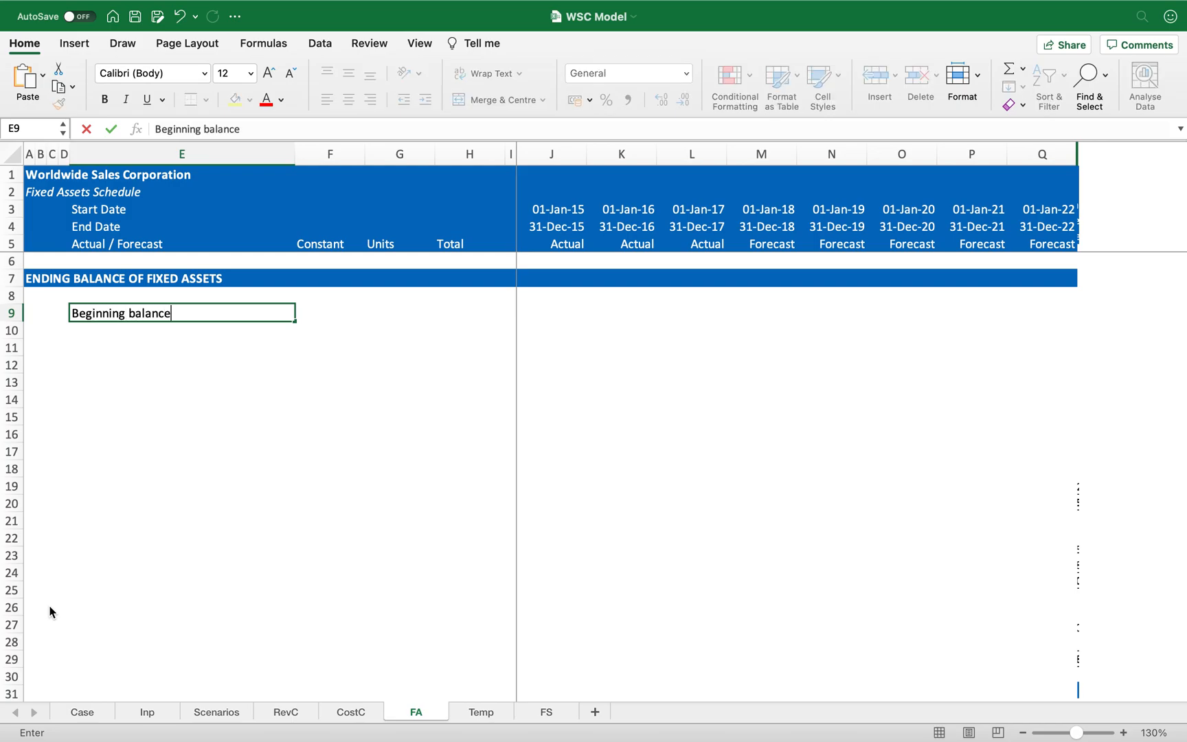
pyautogui.press('Return')
# - Add the labels "Add: CAPEX" in D10 and "Less: Depreciation" in D11
pyautogui.press('Left')
pyautogui.write('Add')
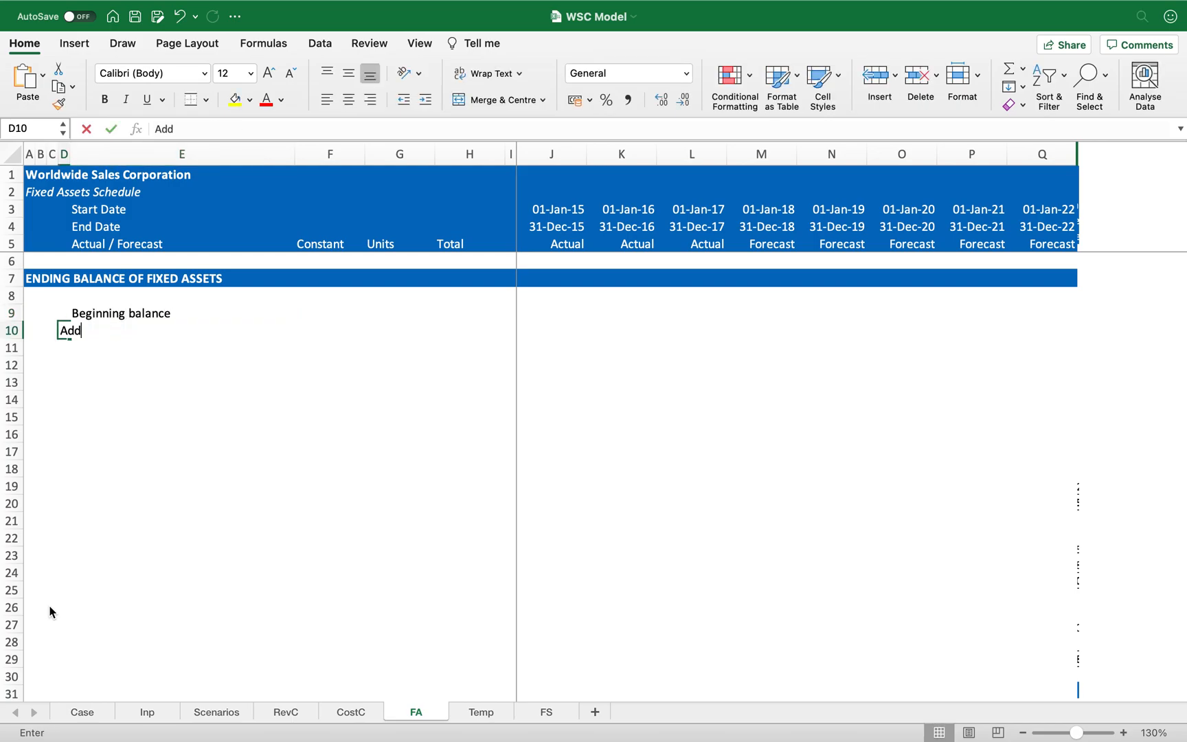
pyautogui.write(': CAPEX')
pyautogui.press('Return')
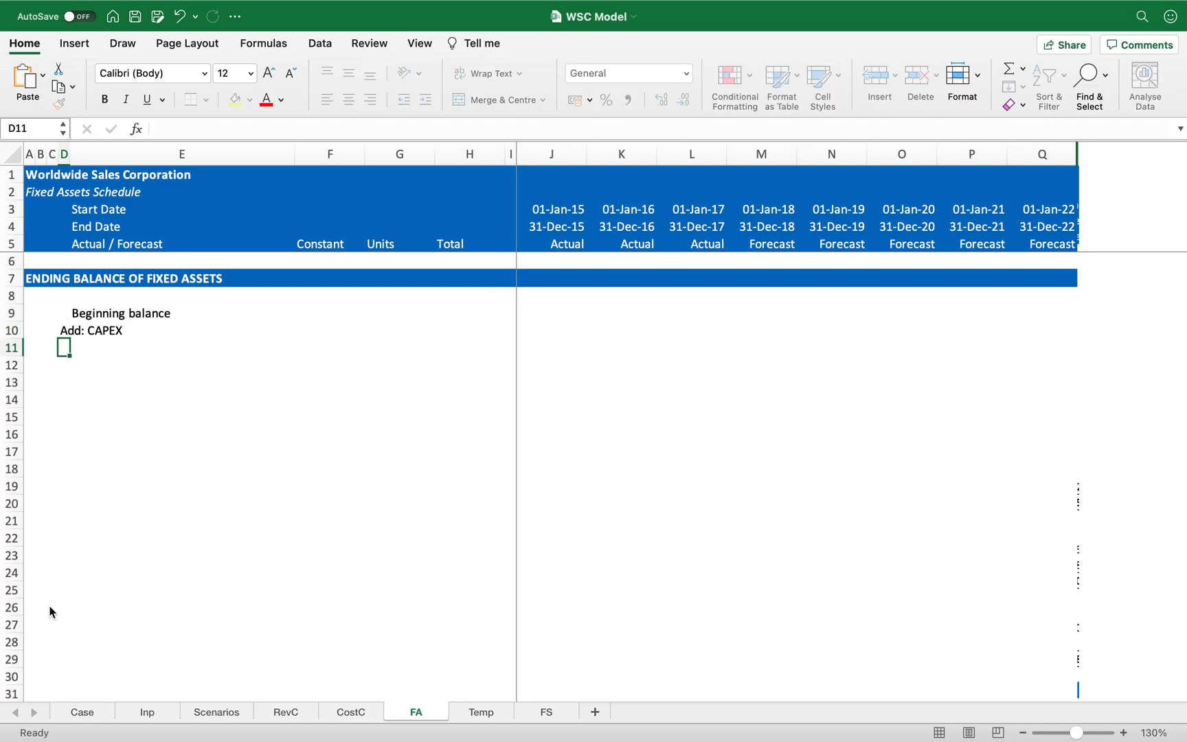
pyautogui.write('Less: ')
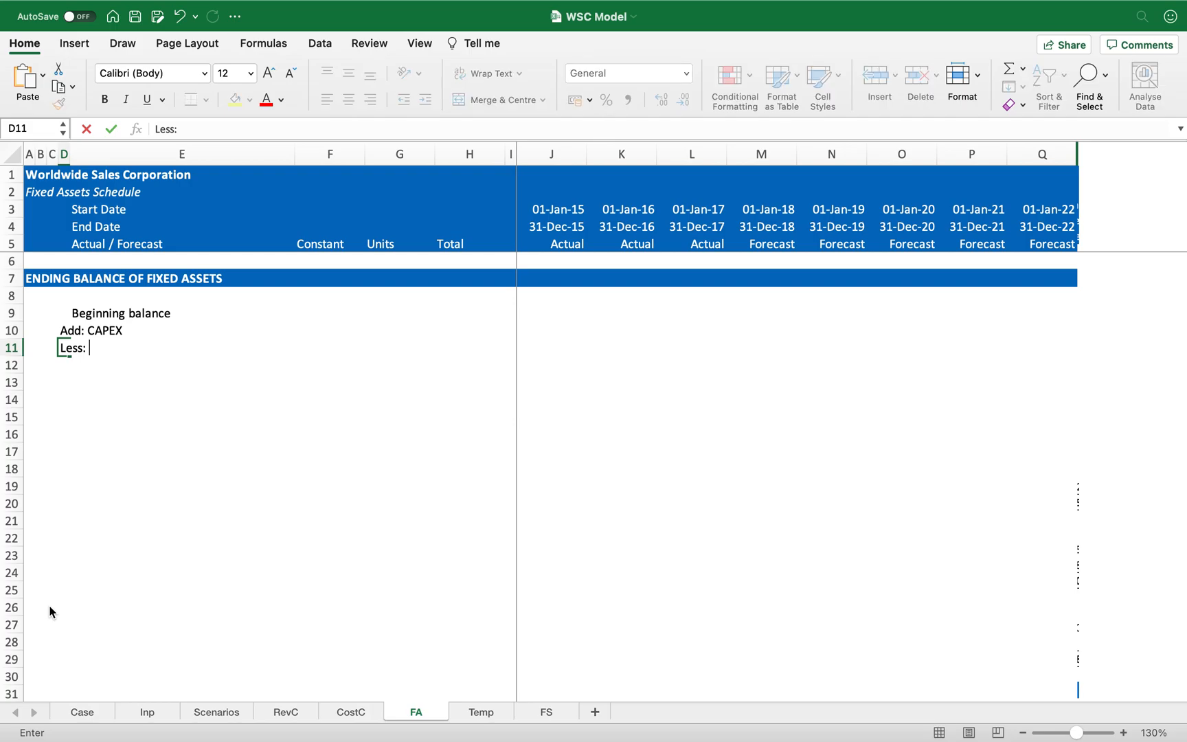
pyautogui.write('Depreciation')
pyautogui.press('Return')
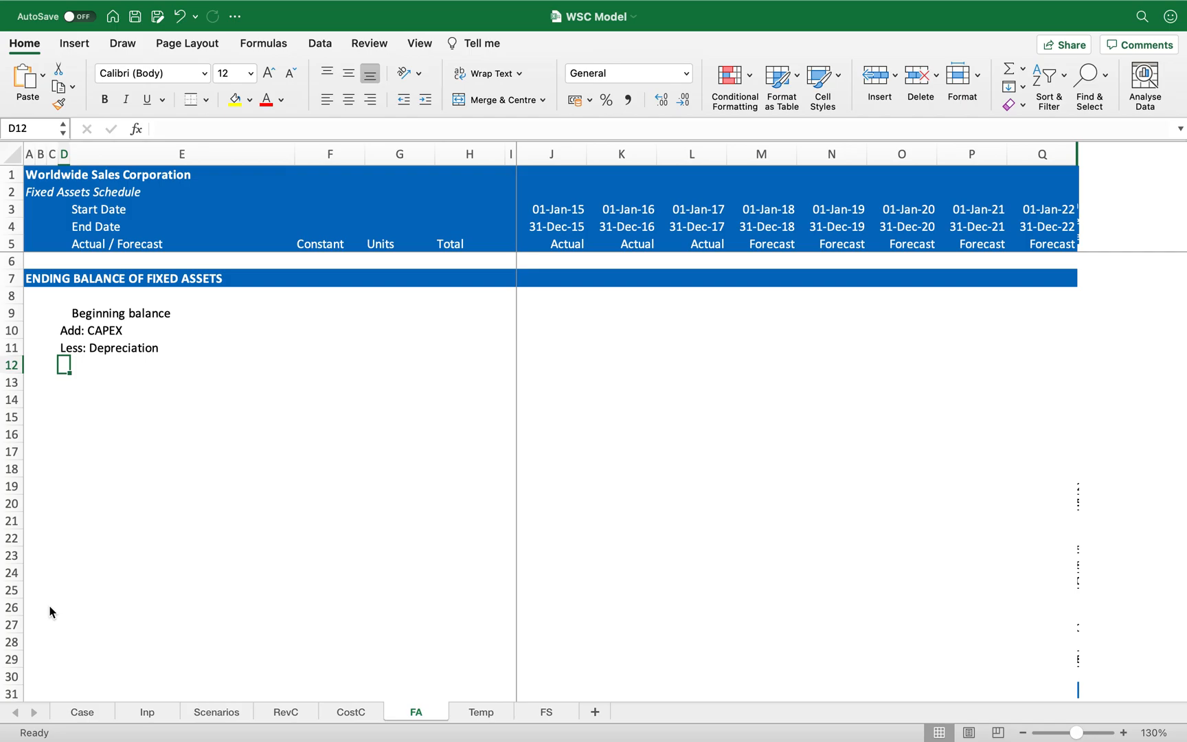
# - Format row 12 as a bold total row with top and bottom borders from column E to Q
pyautogui.press('Right')
pyautogui.hotkey('ctrl', 'shift', 'Right')
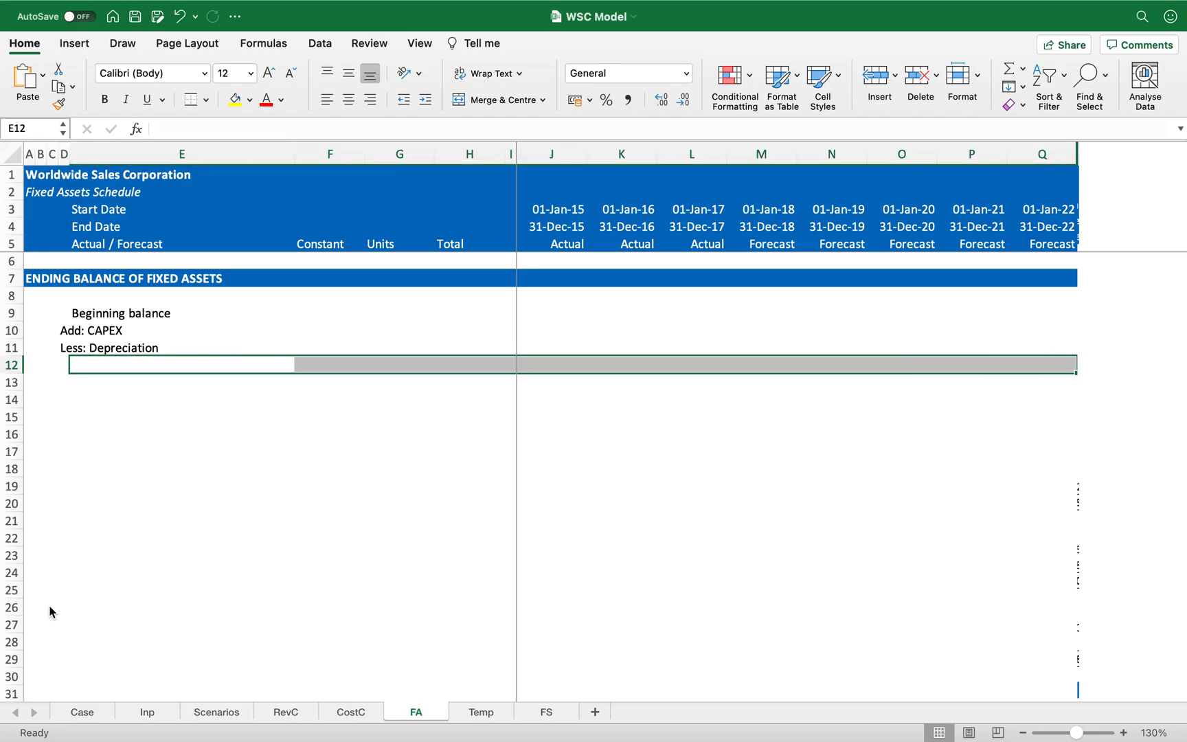
pyautogui.hotkey('shift', 'space')
pyautogui.press('super+b')
pyautogui.press('Left')
pyautogui.press('Right')
pyautogui.hotkey('ctrl', 'shift', 'Right')
pyautogui.click(191, 99)
# - Fill the unit "$ mn" into G9:G12 for all rows of the balance schedule
pyautogui.press('Up')
pyautogui.press('Up')
pyautogui.press('Up')
pyautogui.press('Down')
pyautogui.press('Down')
pyautogui.press('Right')
pyautogui.press('Right')
pyautogui.press('Up')
pyautogui.press('Up')
pyautogui.hotkey('shift', 'Down')
pyautogui.hotkey('shift', 'Down')
pyautogui.hotkey('shift', 'Down')
pyautogui.write('$ mn')
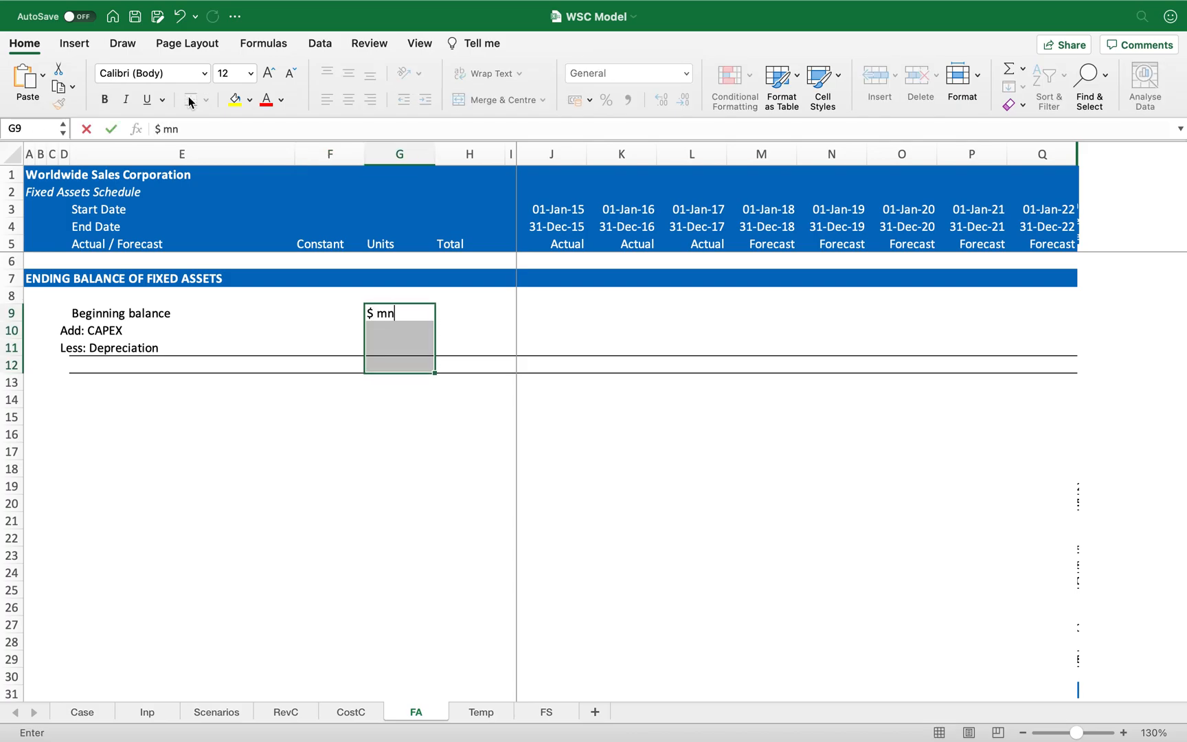
pyautogui.hotkey('ctrl', 'Return')
# - Enter the bold label "Ending Balance" in E12
pyautogui.press('Left')
pyautogui.press('Down')
pyautogui.press('Down')
pyautogui.press('Down')
pyautogui.press('Left')
pyautogui.press('super+b')
pyautogui.write('Ending Balance')
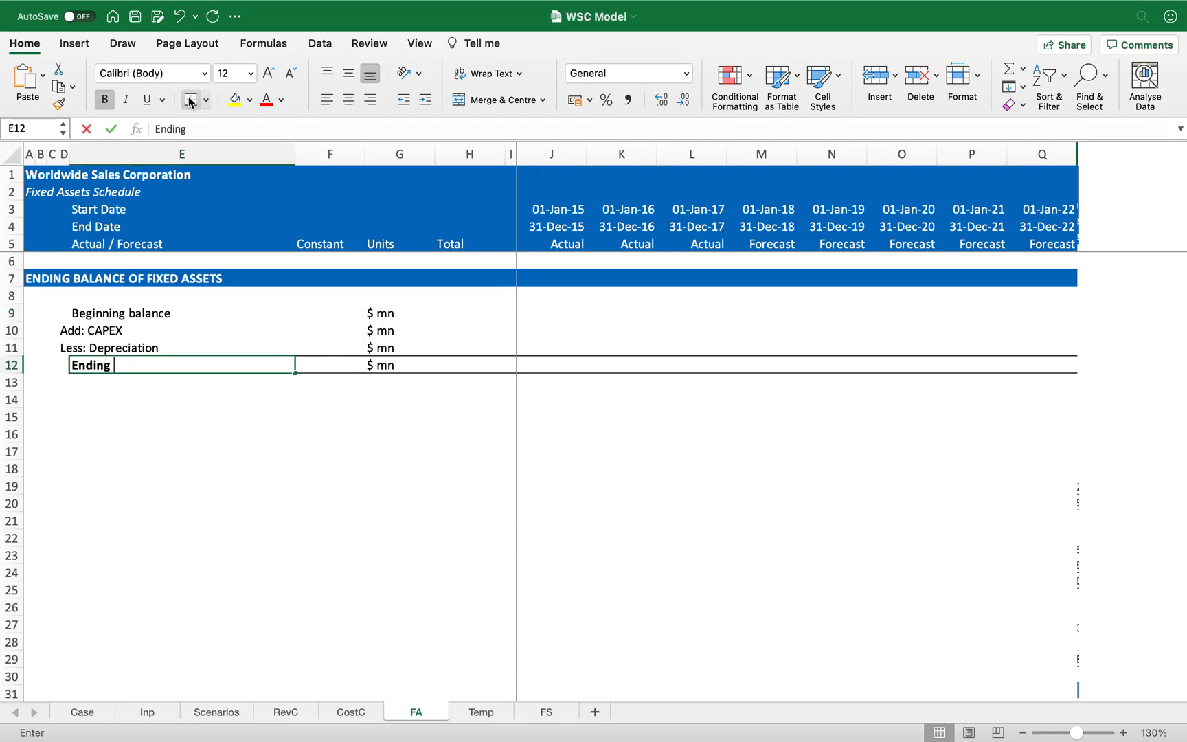
pyautogui.press('Return')
# - Try right-aligning the CAPEX and depreciation labels in D10:D11, and undo the alignment
pyautogui.press('Up')
pyautogui.press('Up')
pyautogui.press('Up')
pyautogui.press('Left')
pyautogui.hotkey('shift', 'Down')
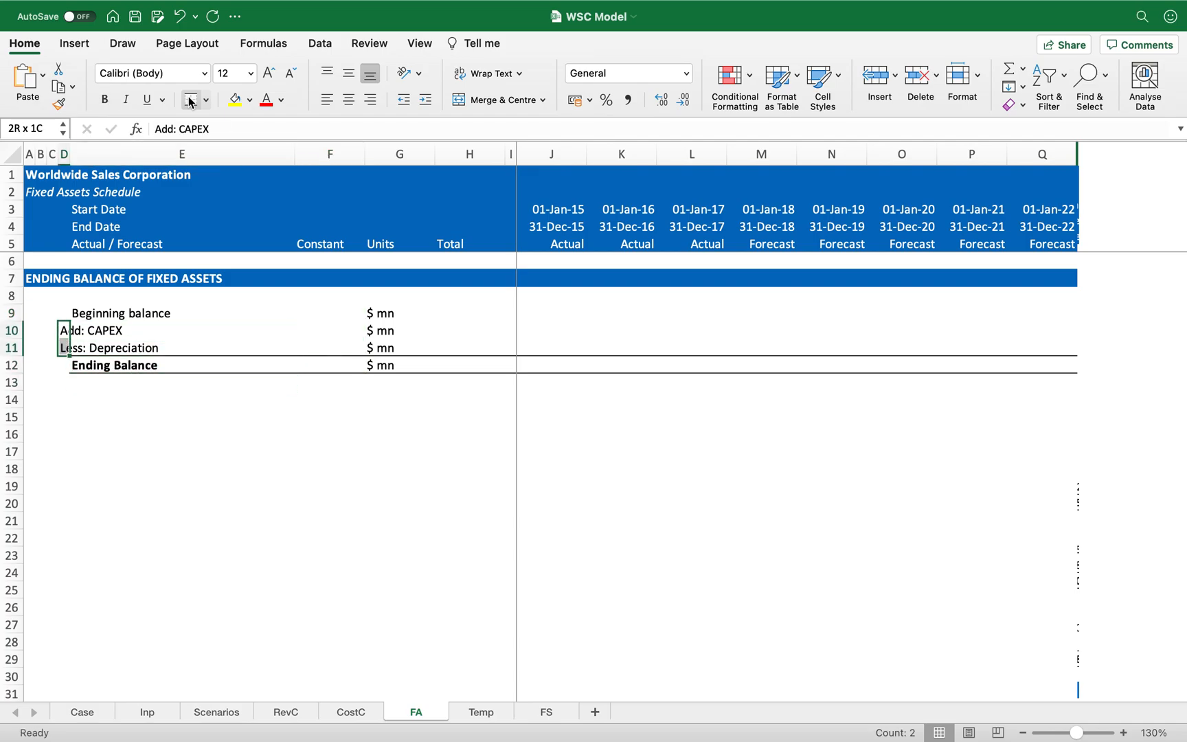
pyautogui.click(370, 99)
pyautogui.moveTo(480, 7)
pyautogui.press('super+z')
pyautogui.press('Left')
pyautogui.press('Right')
pyautogui.press('F1')
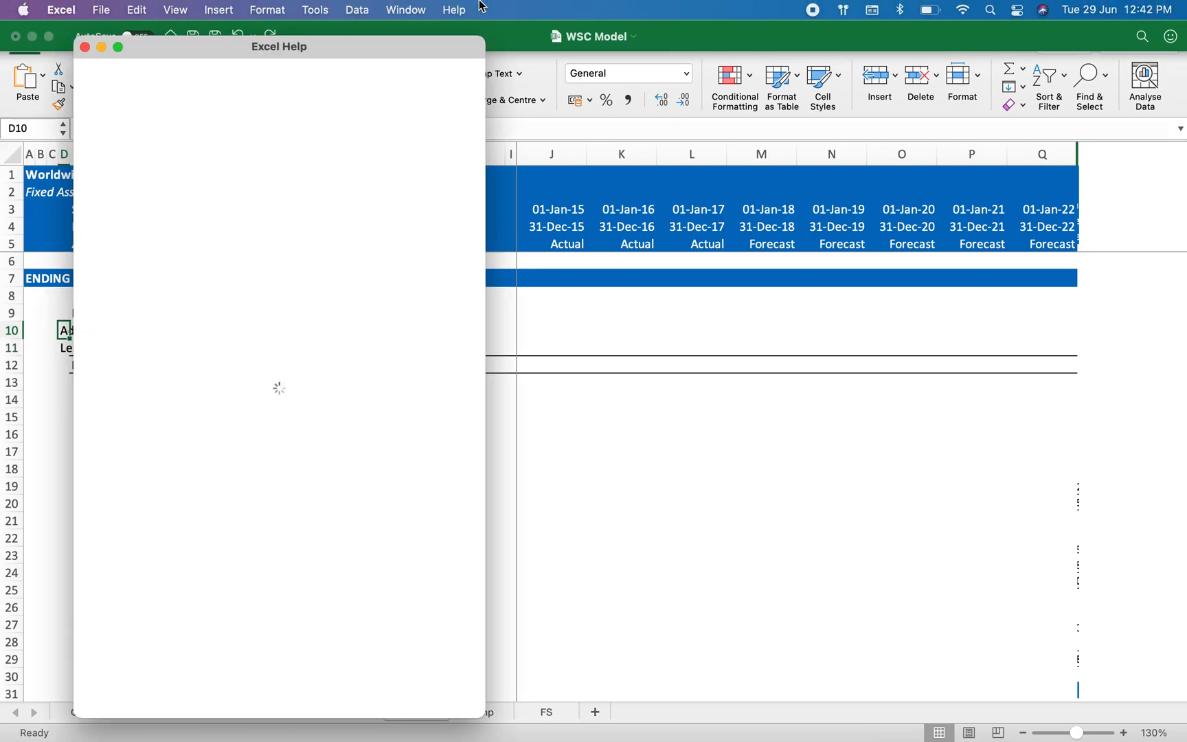
pyautogui.click(85, 48)
# - Split the CAPEX label into "Add" in D10, right-aligned, and "CAPEX" in E10
pyautogui.press('F2')
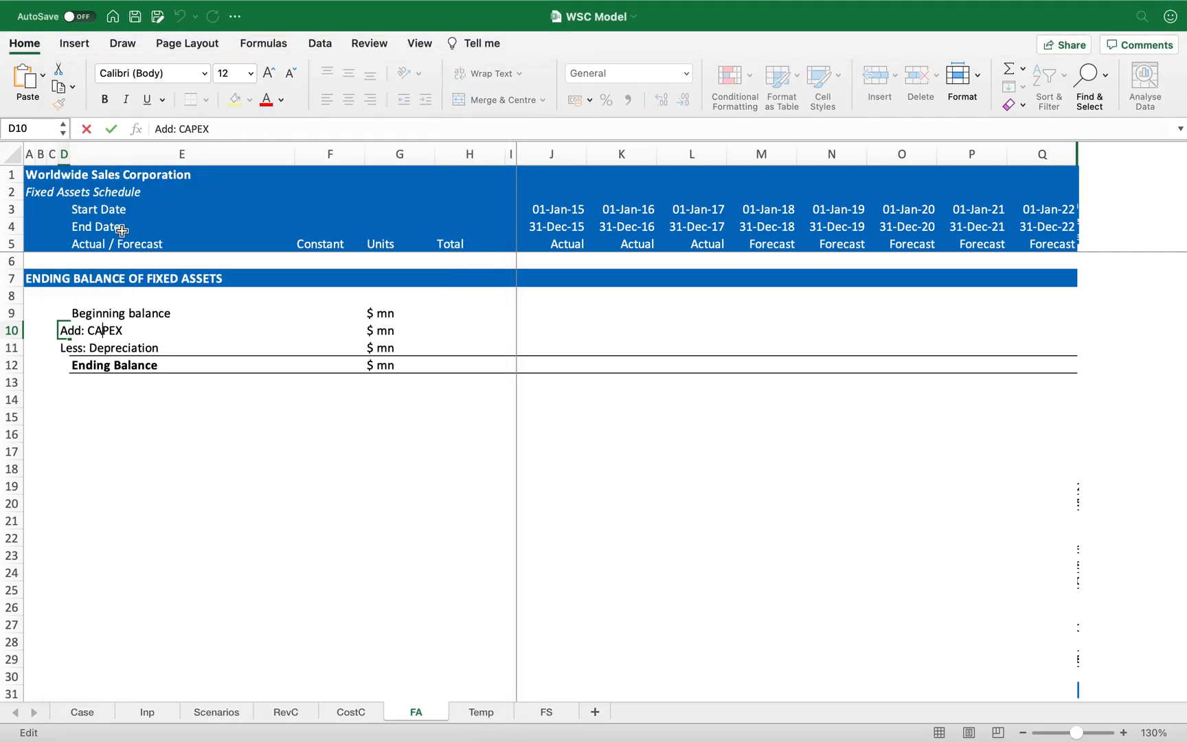
pyautogui.press('BackSpace')
pyautogui.hotkey('shift', 'End')
pyautogui.press('super+c')
pyautogui.press('BackSpace')
pyautogui.press('BackSpace')
pyautogui.press('Return')
pyautogui.press('Up')
pyautogui.press('Right')
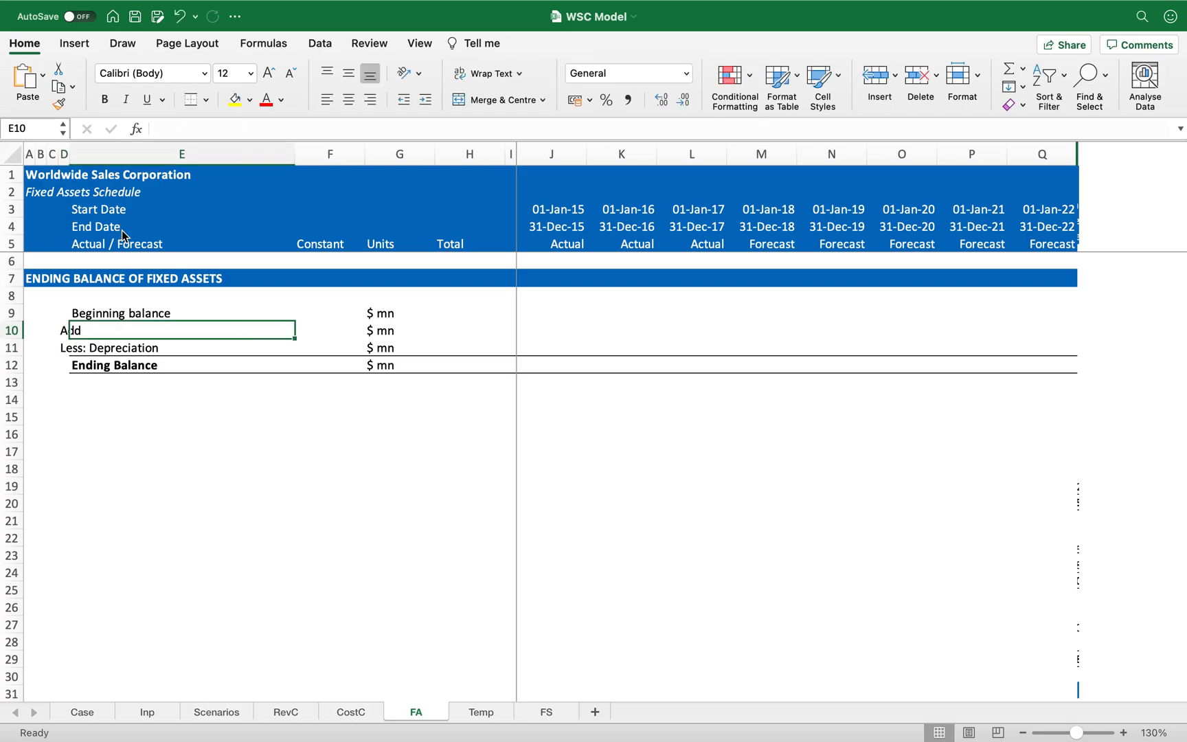
pyautogui.press('super+v')
pyautogui.press('Left')
pyautogui.click(371, 101)
# - Split the depreciation label into "Less" in D11, right-aligned, and "Depreciation" in E11
pyautogui.press('Down')
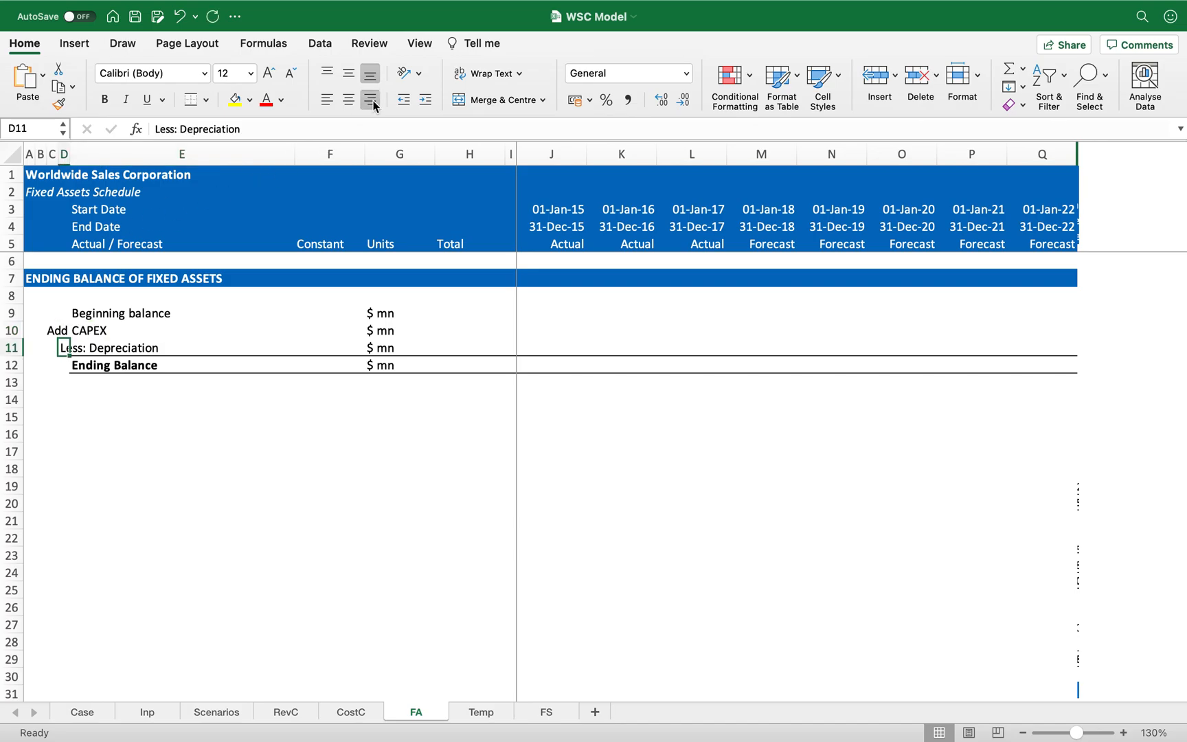
pyautogui.press('Down')
pyautogui.press('Up')
pyautogui.write('Less')
pyautogui.press('Return')
pyautogui.press('Up')
pyautogui.click(371, 101)
pyautogui.press('Right')
pyautogui.write('Depreciation')
pyautogui.press('Return')
pyautogui.press('Return')
pyautogui.press('Return')
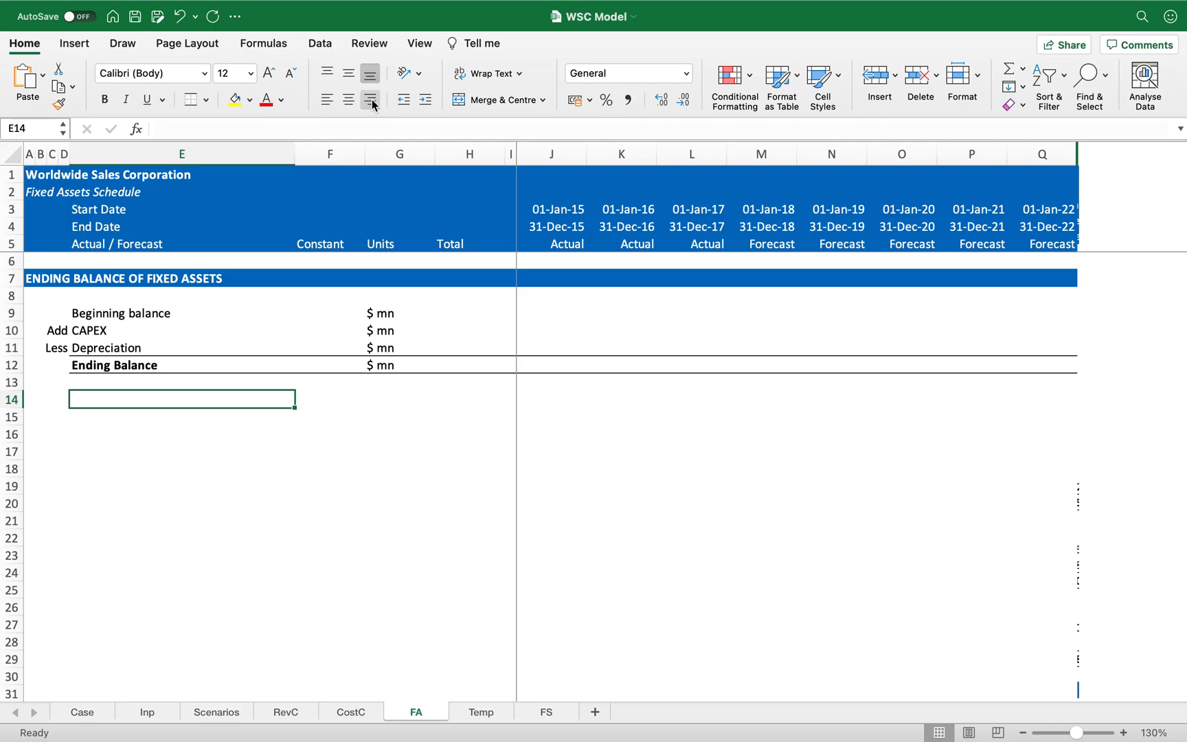
# - Link the 2017 ending balance in L12 to Net PP&E on the financial statements sheet with =FS!L70
pyautogui.press('Up')
pyautogui.press('Up')
pyautogui.press('Up')
pyautogui.press('Up')
pyautogui.press('Up')
pyautogui.press('Right')
pyautogui.press('Right')
pyautogui.press('Down')
pyautogui.press('Down')
pyautogui.press('Down')
pyautogui.press('Right')
pyautogui.press('Right')
pyautogui.press('Right')
pyautogui.press('Right')
pyautogui.press('Right')
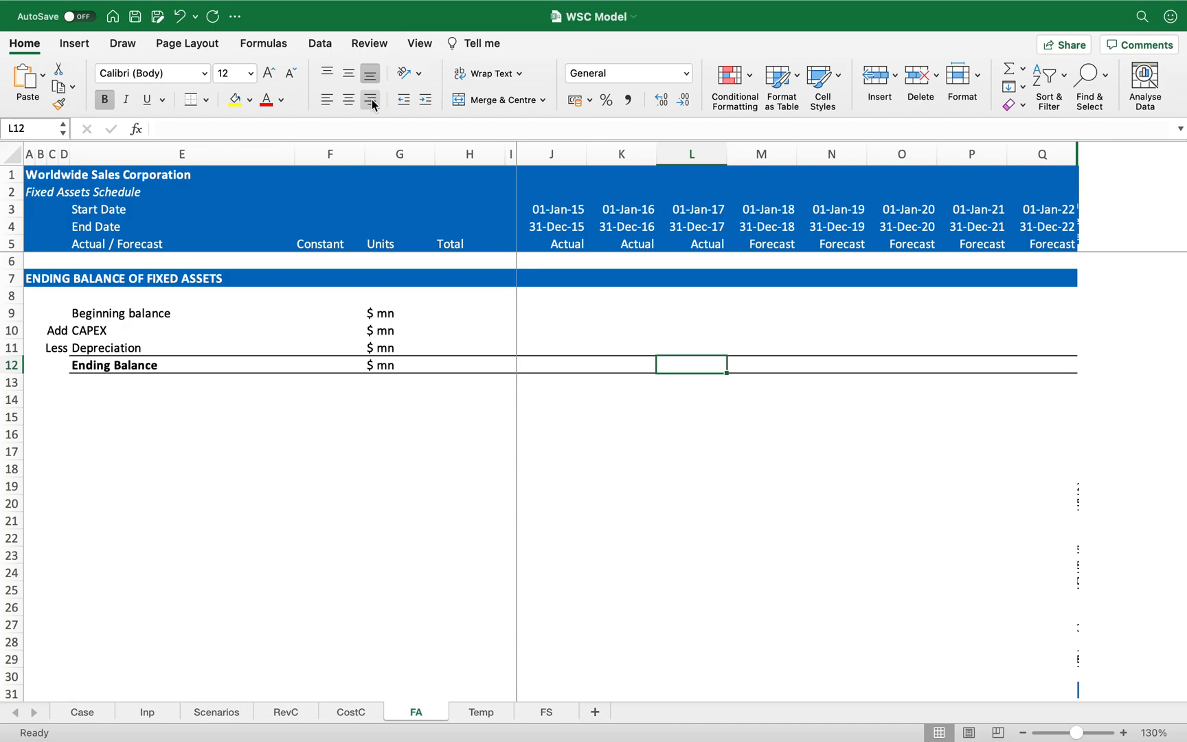
pyautogui.write('=')
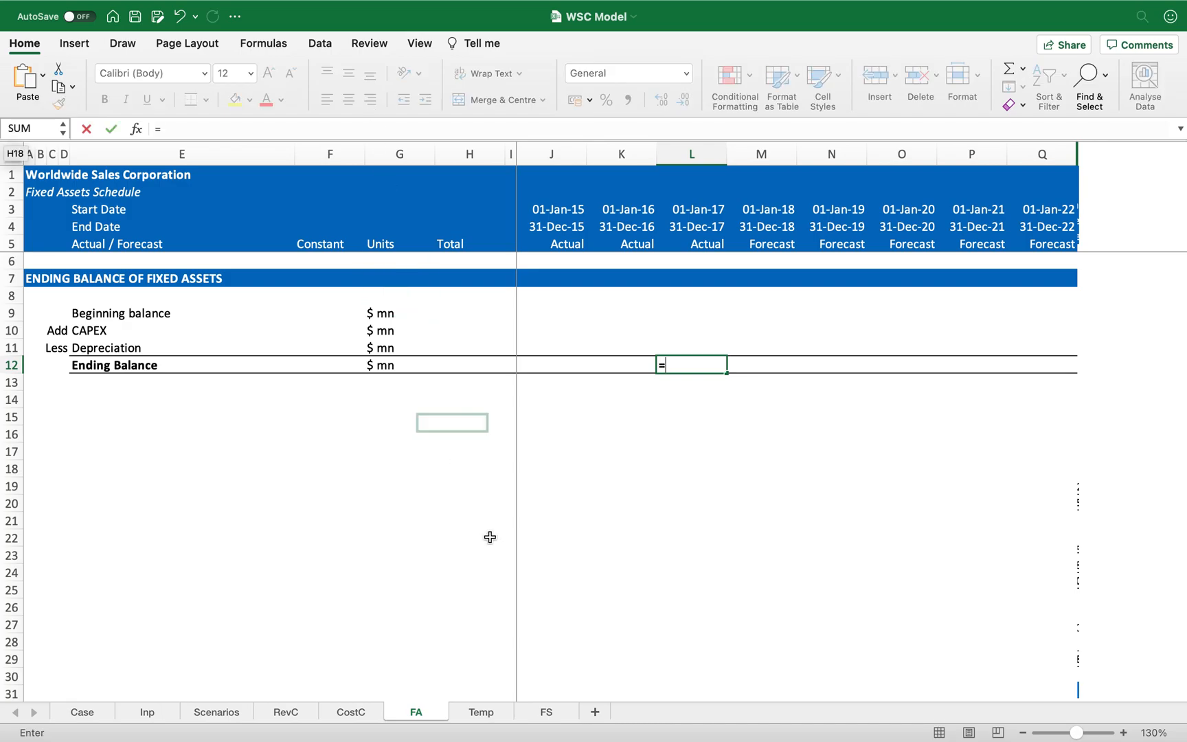
pyautogui.click(563, 711)
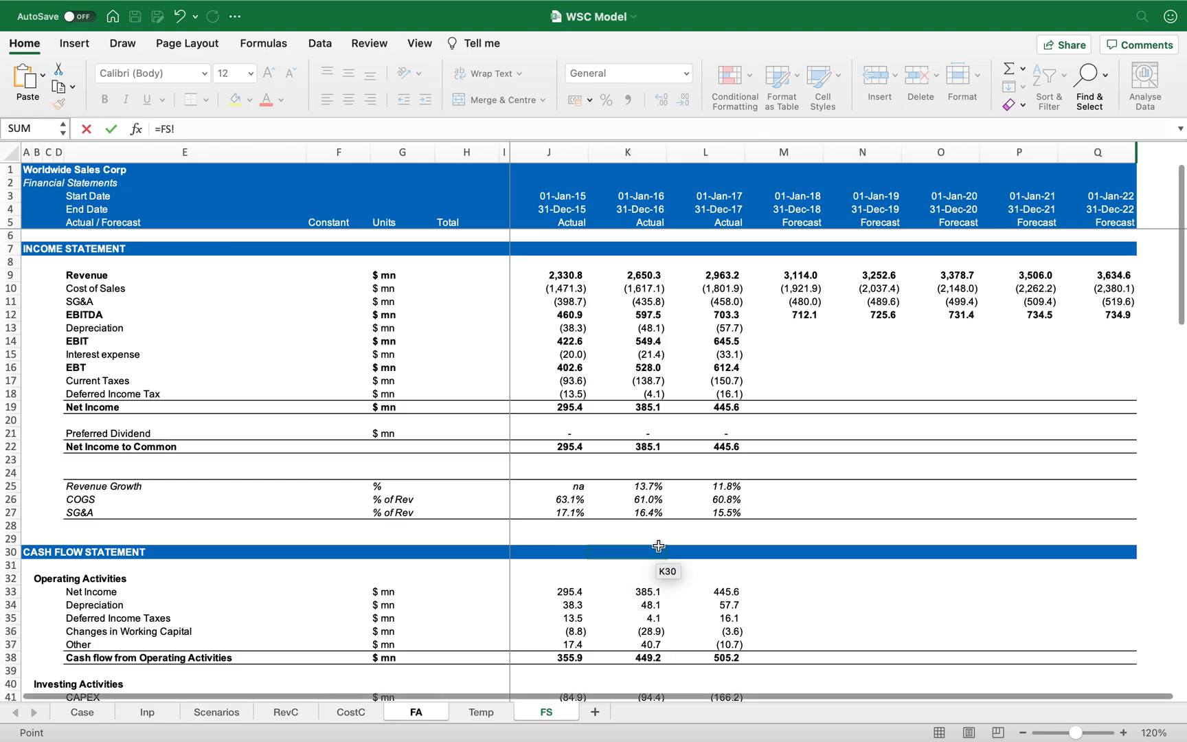
pyautogui.scroll(-2, 723, 484)
pyautogui.scroll(-13, 724, 483)
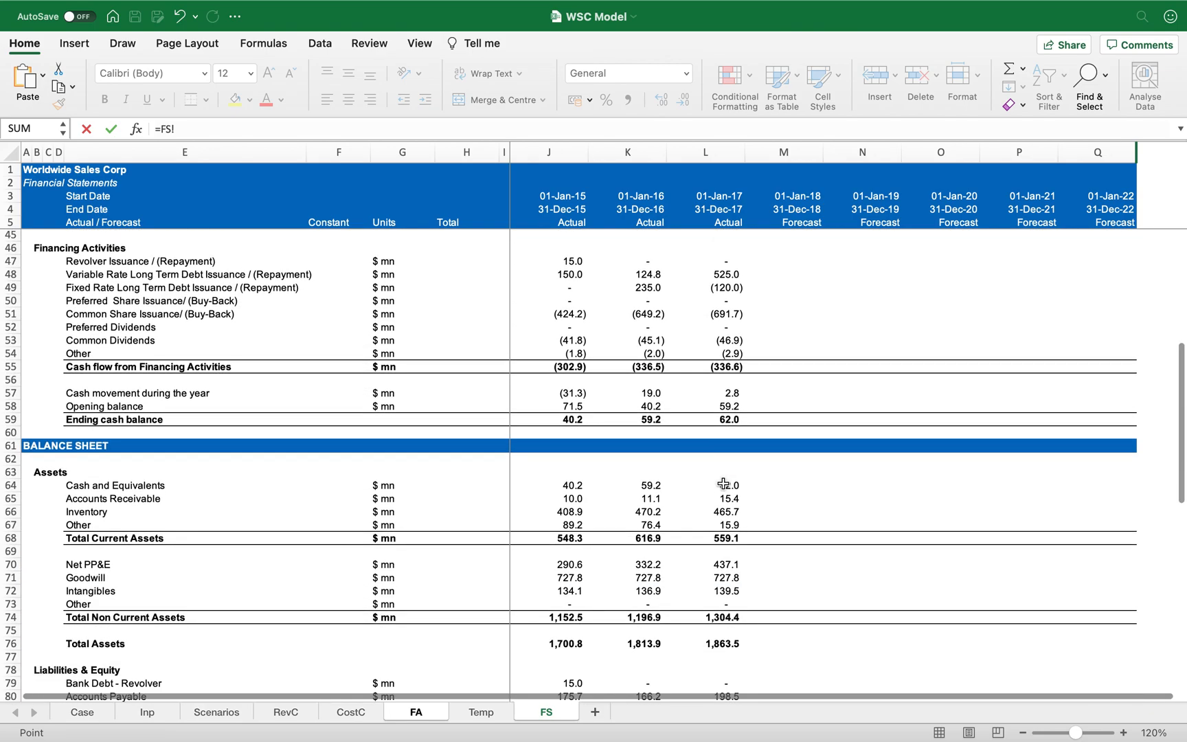
pyautogui.scroll(-4, 723, 484)
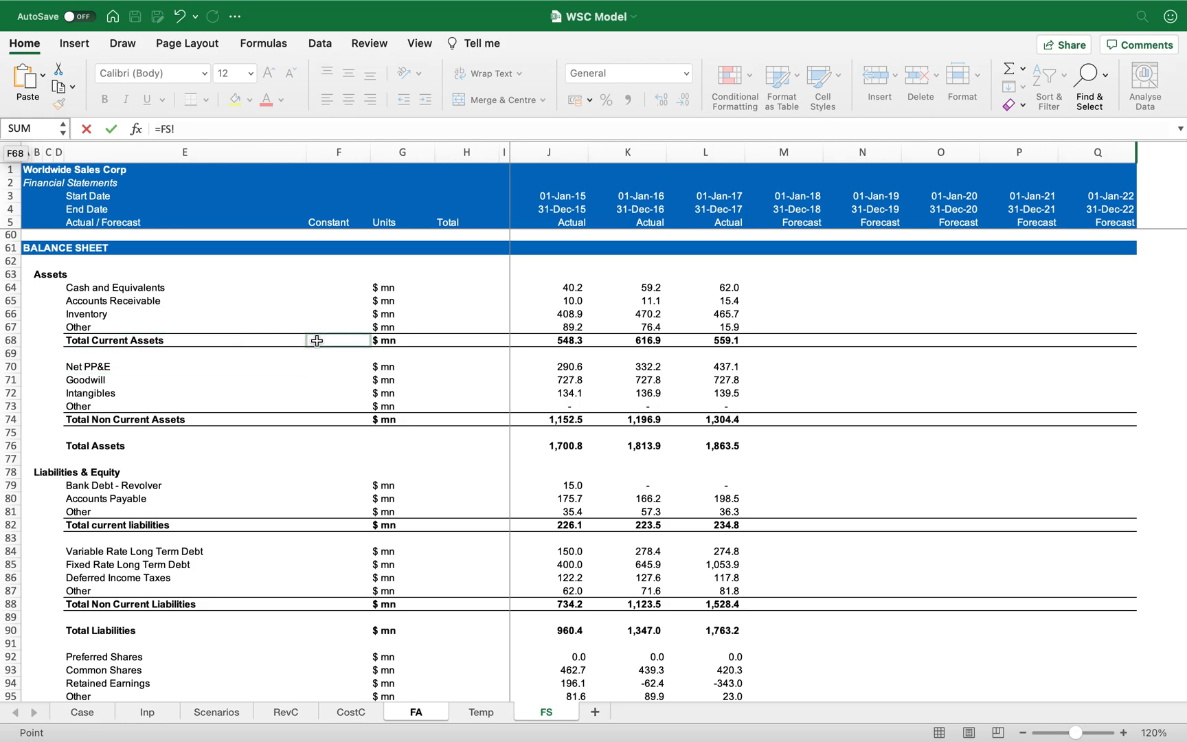
pyautogui.click(707, 366)
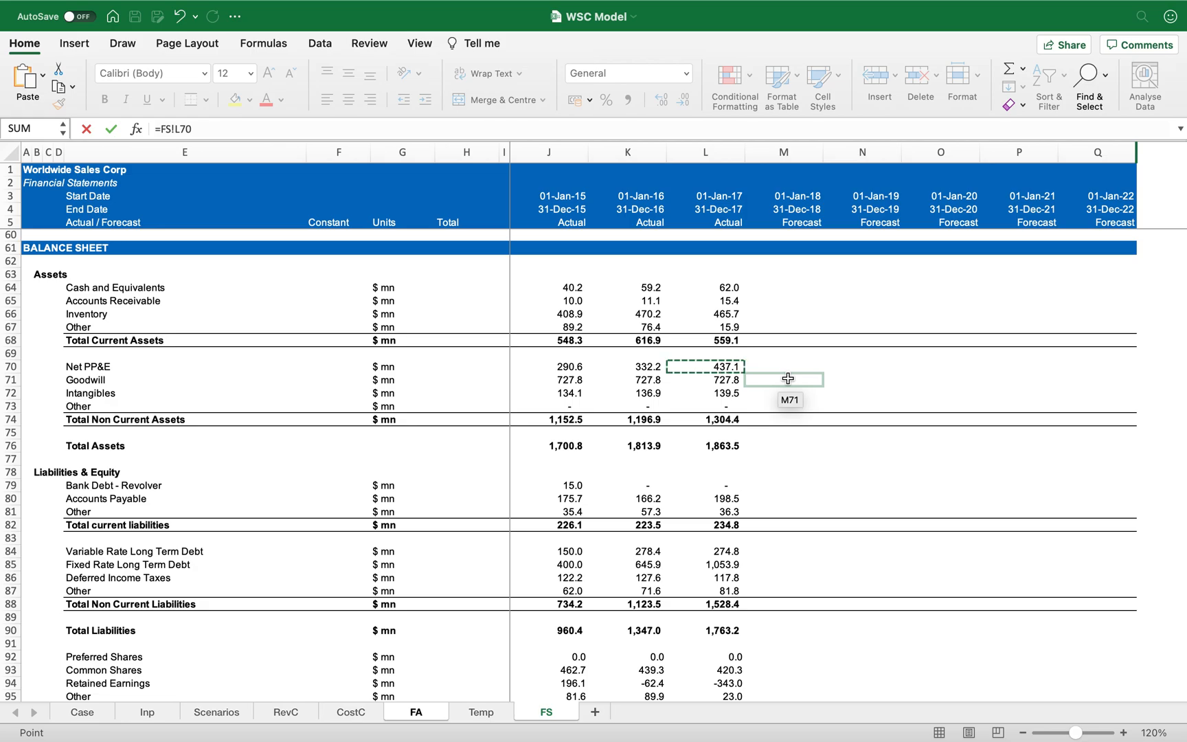
pyautogui.press('Return')
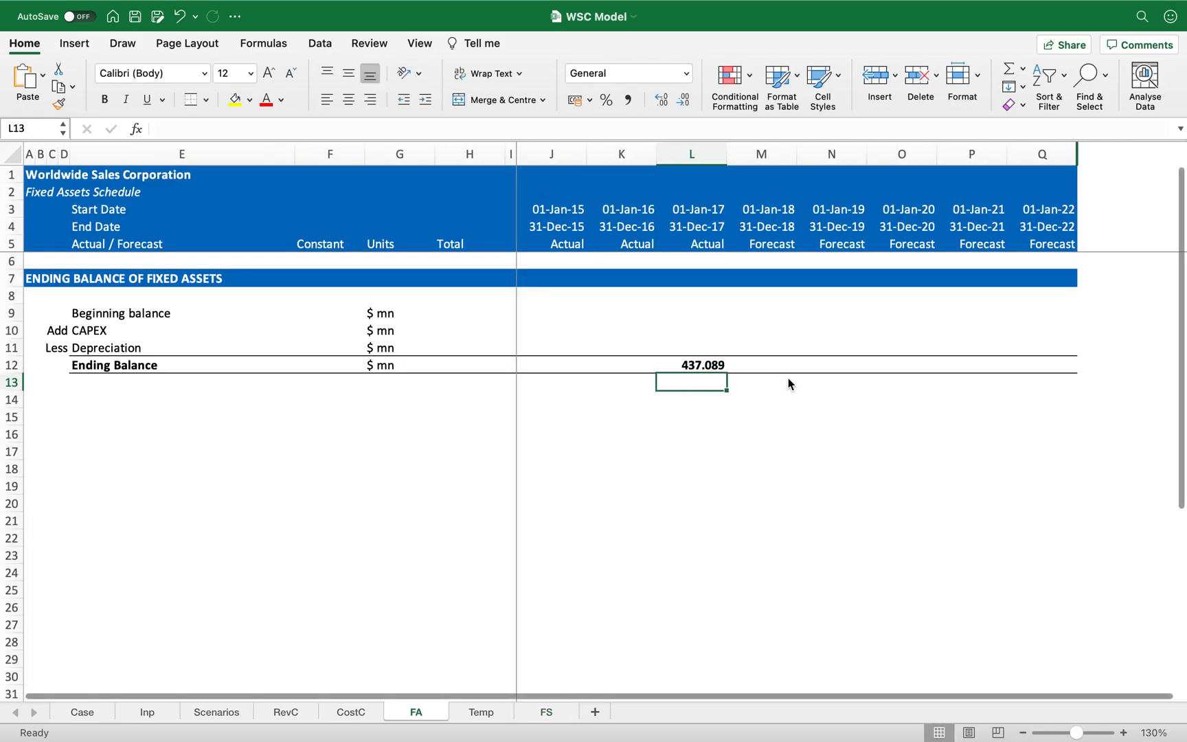
# - Format the 2017 ending balance in L12 in comma style with one decimal place
pyautogui.press('Up')
pyautogui.click(627, 99)
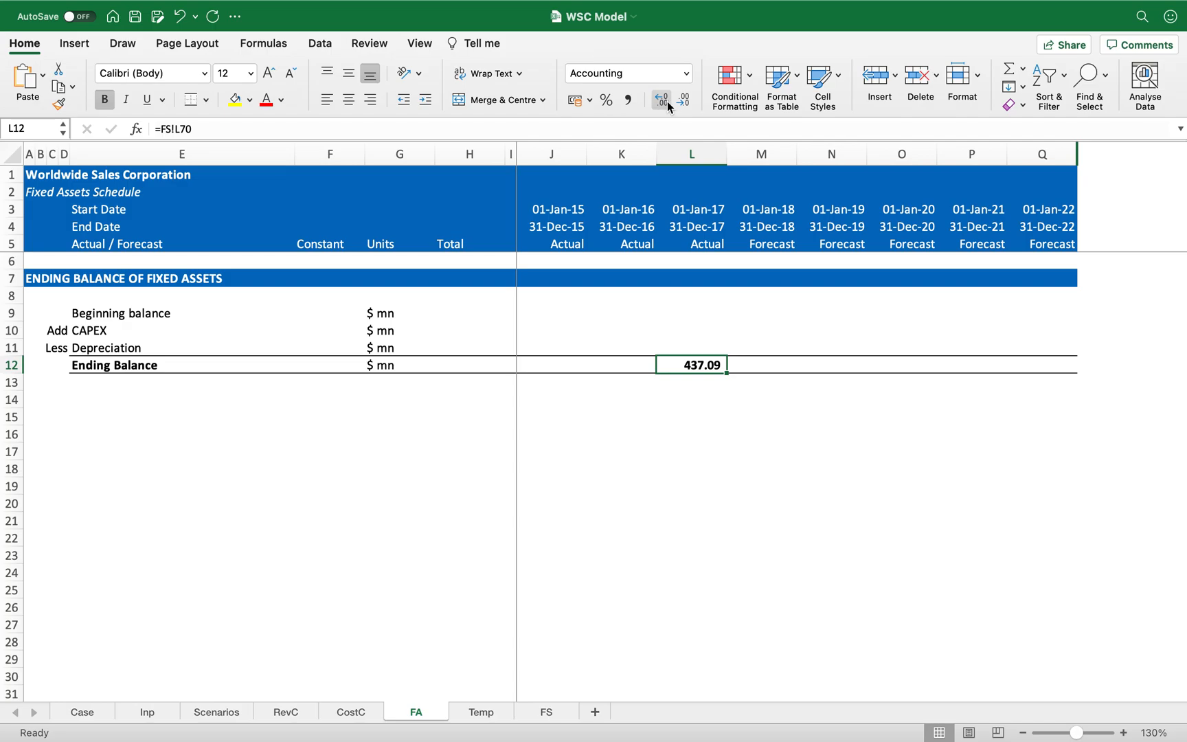
pyautogui.click(683, 101)
# - Copy the grey shaded cell J37 from the CostC sheet onto J9:L11 of the fixed assets schedule
pyautogui.press('Left')
pyautogui.press('Up')
pyautogui.press('Left')
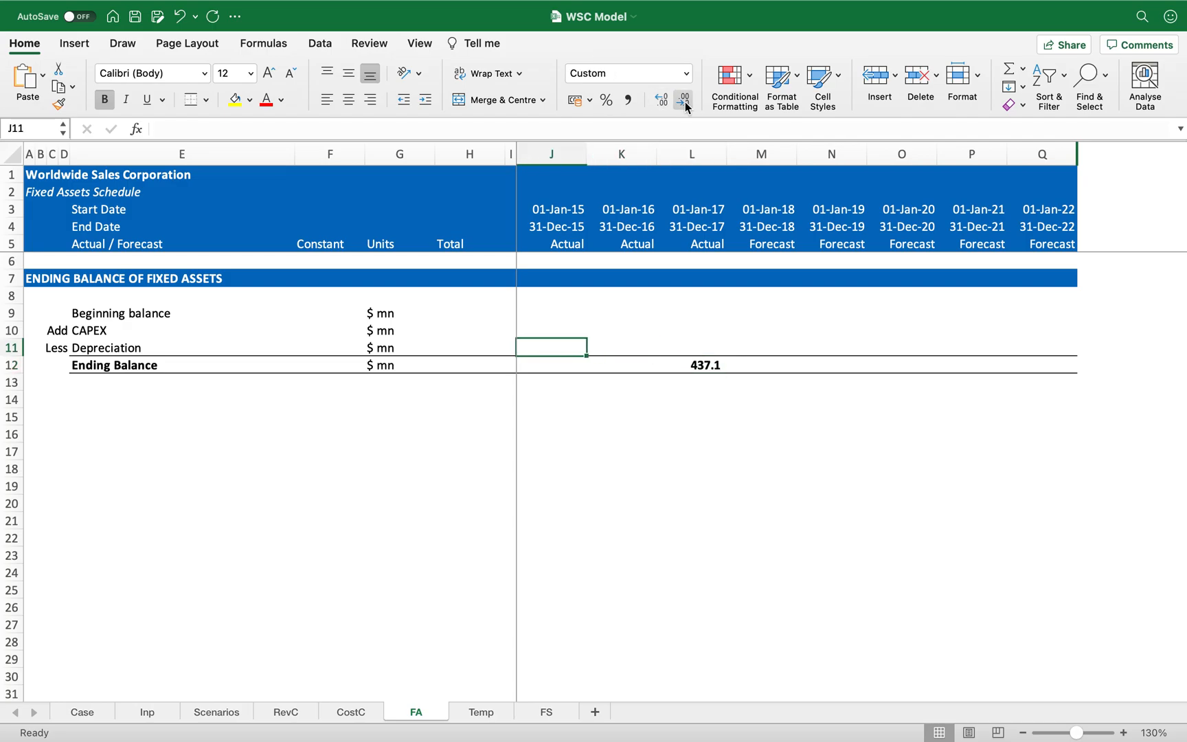
pyautogui.hotkey('ctrl', 'pageup')
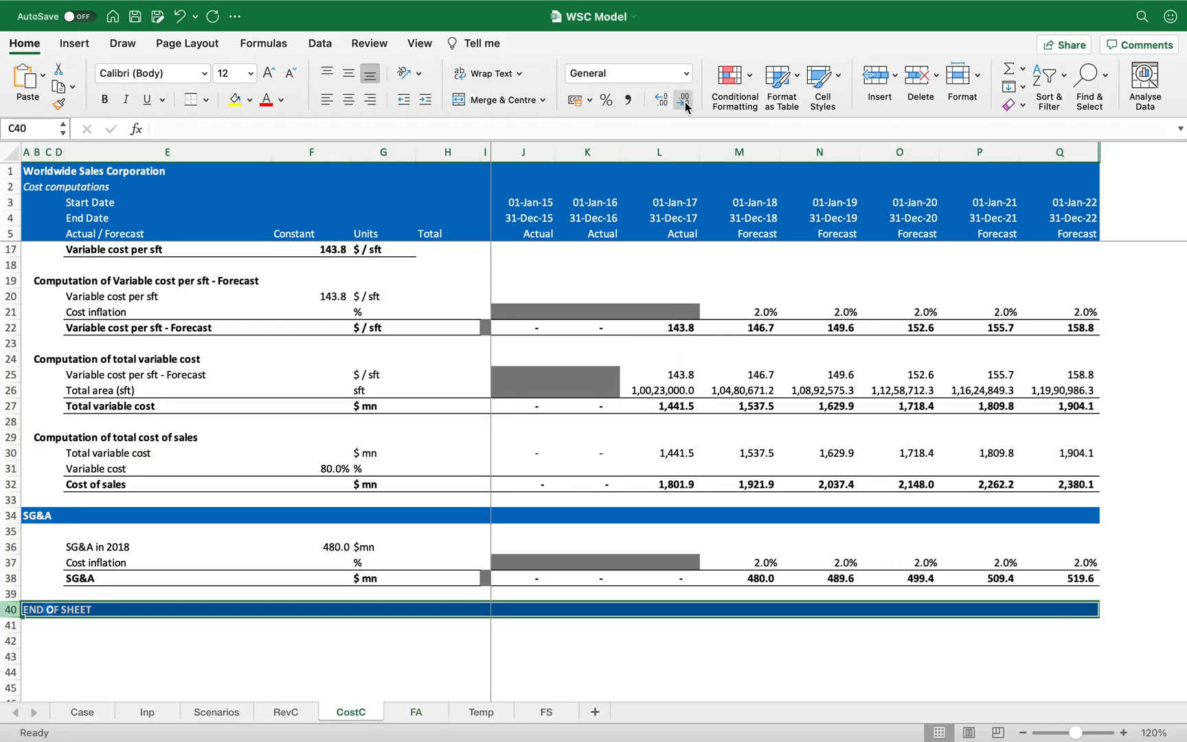
pyautogui.click(522, 564)
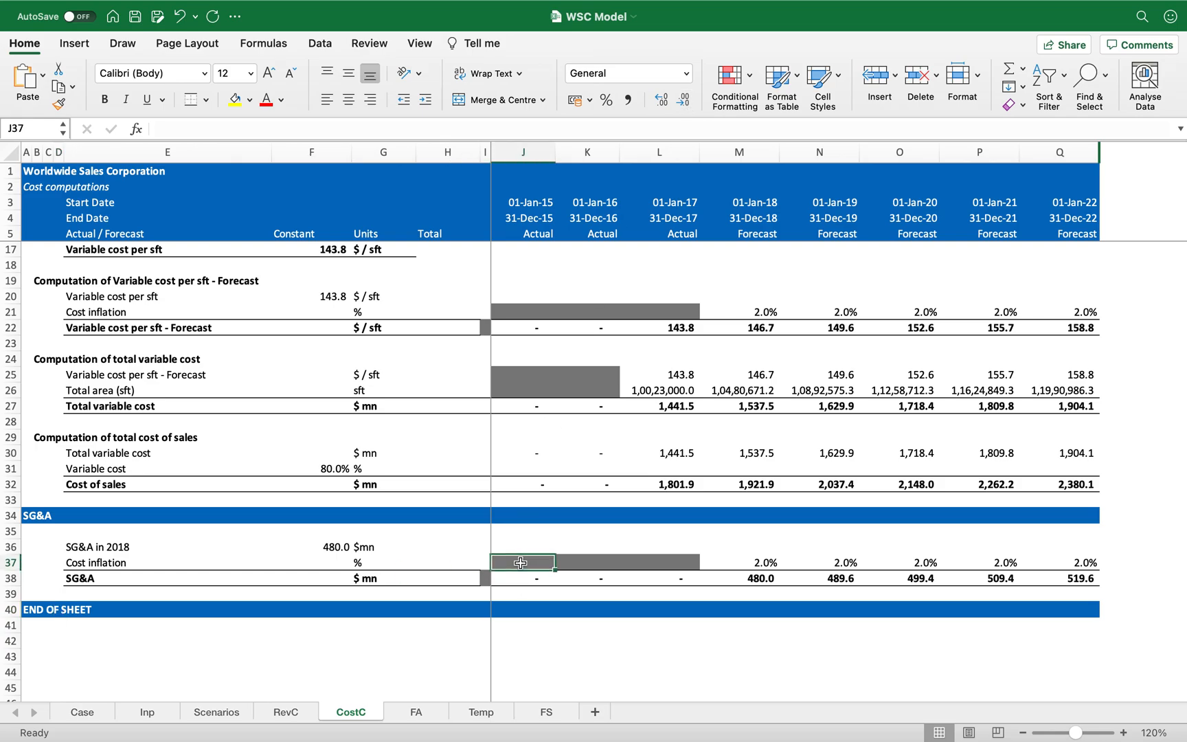
pyautogui.press('cmd+c')
pyautogui.hotkey('ctrl', 'pagedown')
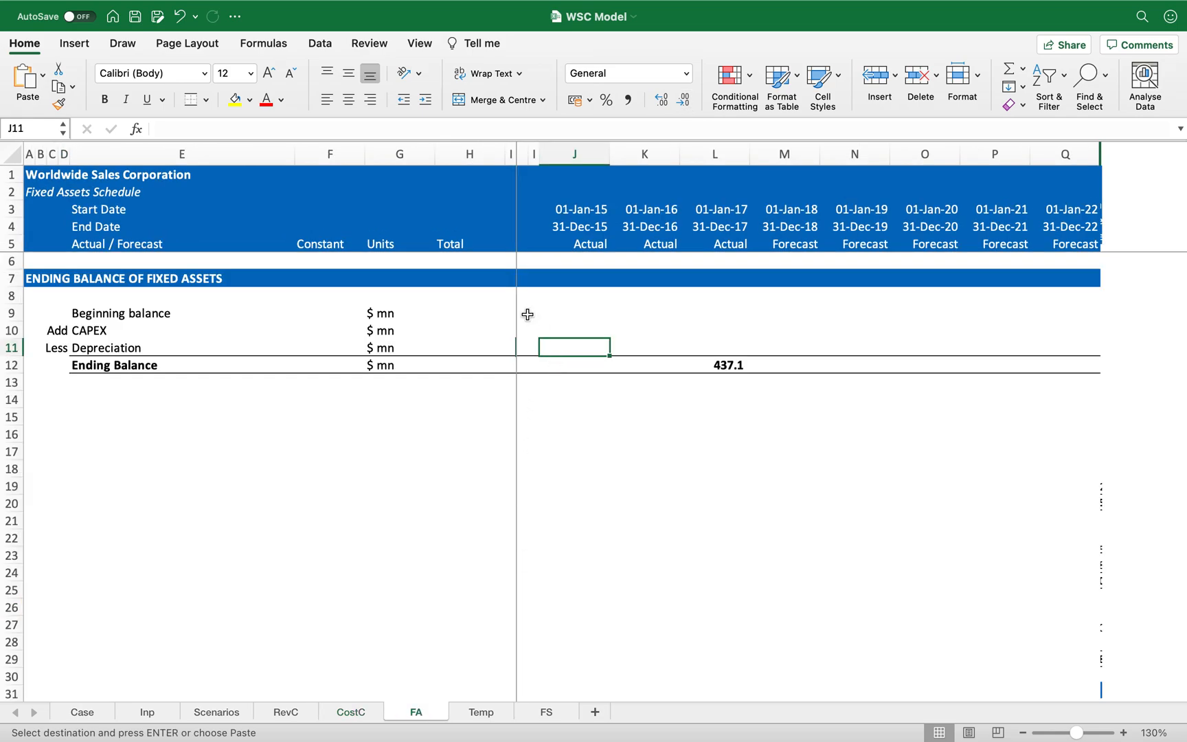
pyautogui.click(527, 314)
pyautogui.hotkey('shift', 'Down')
pyautogui.hotkey('shift', 'Down')
pyautogui.hotkey('shift', 'Right')
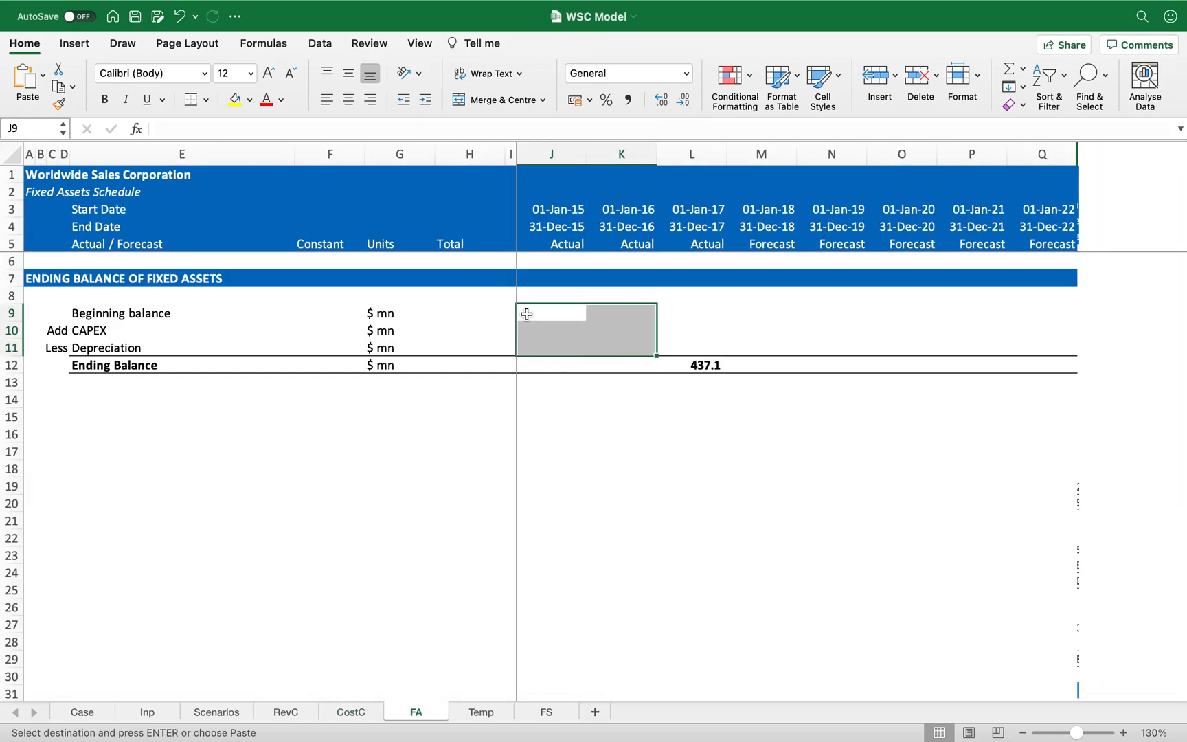
pyautogui.hotkey('shift', 'Right')
pyautogui.press('cmd+v')
pyautogui.press('Right')
pyautogui.press('Right')
pyautogui.press('Right')
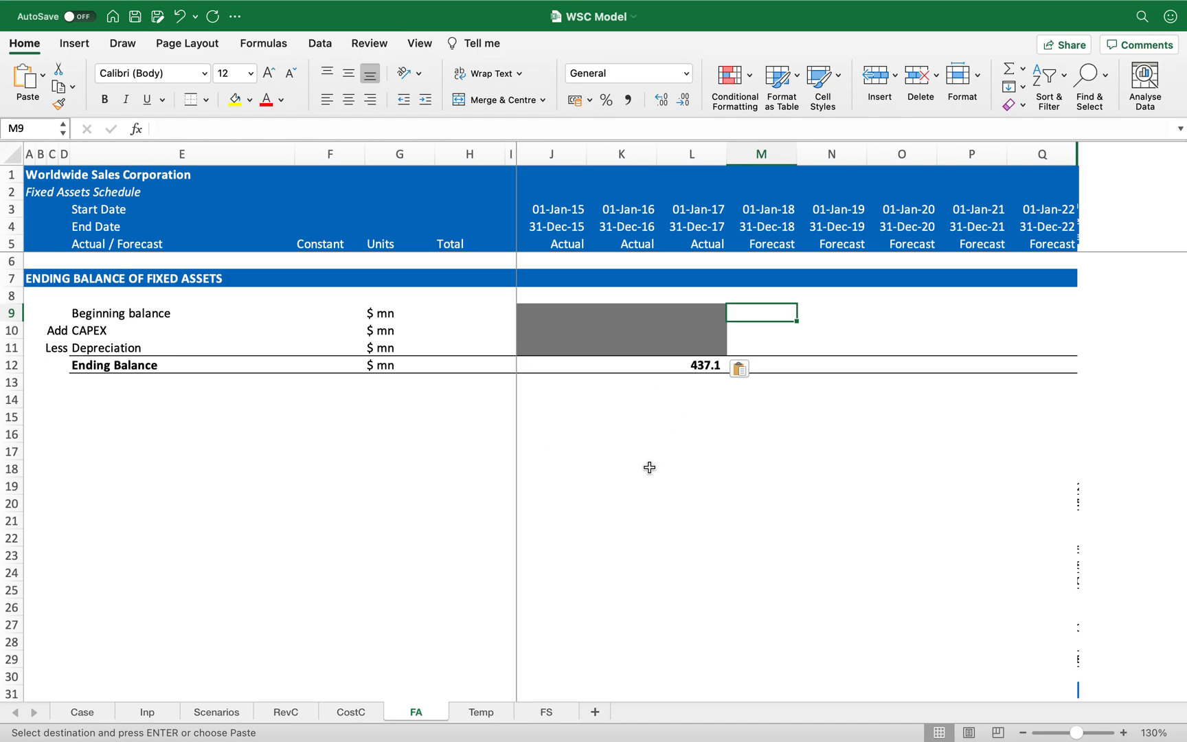
pyautogui.press('Escape')
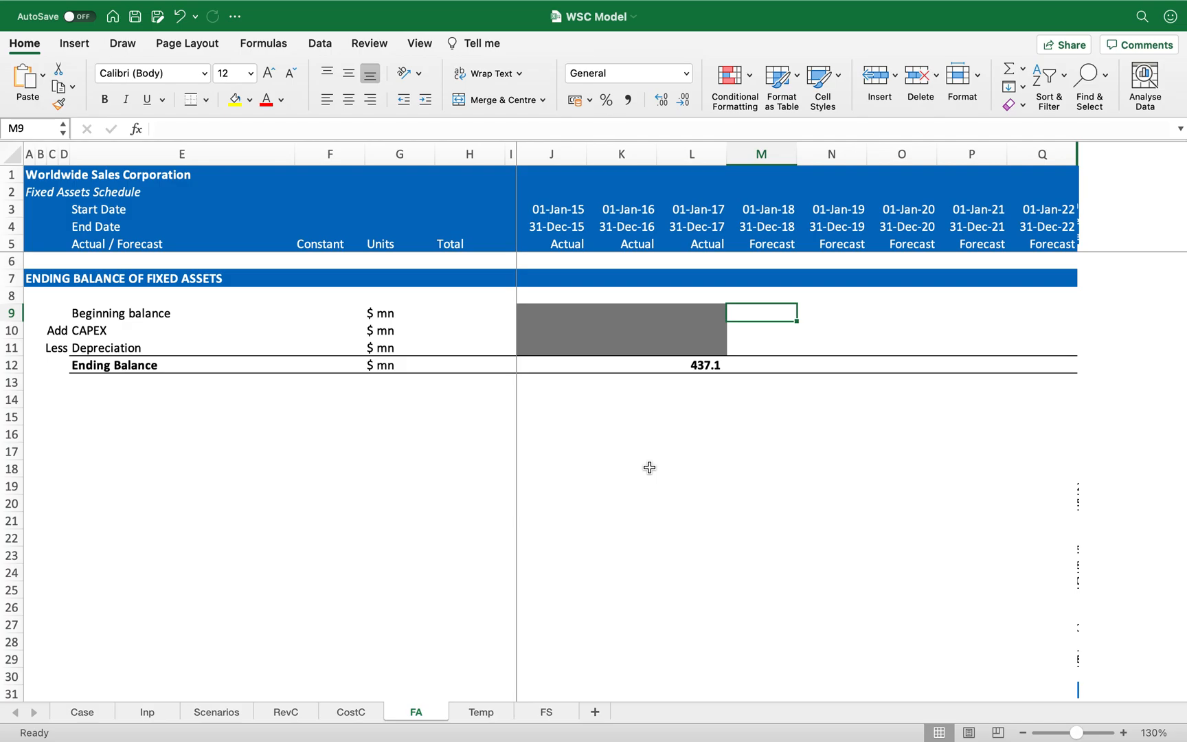
# - Link the 2018 beginning balance in M9 to the prior year's ending balance with =L12
pyautogui.press('Down')
pyautogui.press('Down')
pyautogui.press('Left')
pyautogui.press('Down')
pyautogui.press('Left')
pyautogui.press('Right')
pyautogui.press('Right')
pyautogui.press('Up')
pyautogui.press('Up')
pyautogui.press('Up')
pyautogui.write('=')
pyautogui.press('Down')
pyautogui.press('Down')
pyautogui.press('Down')
pyautogui.press('Left')
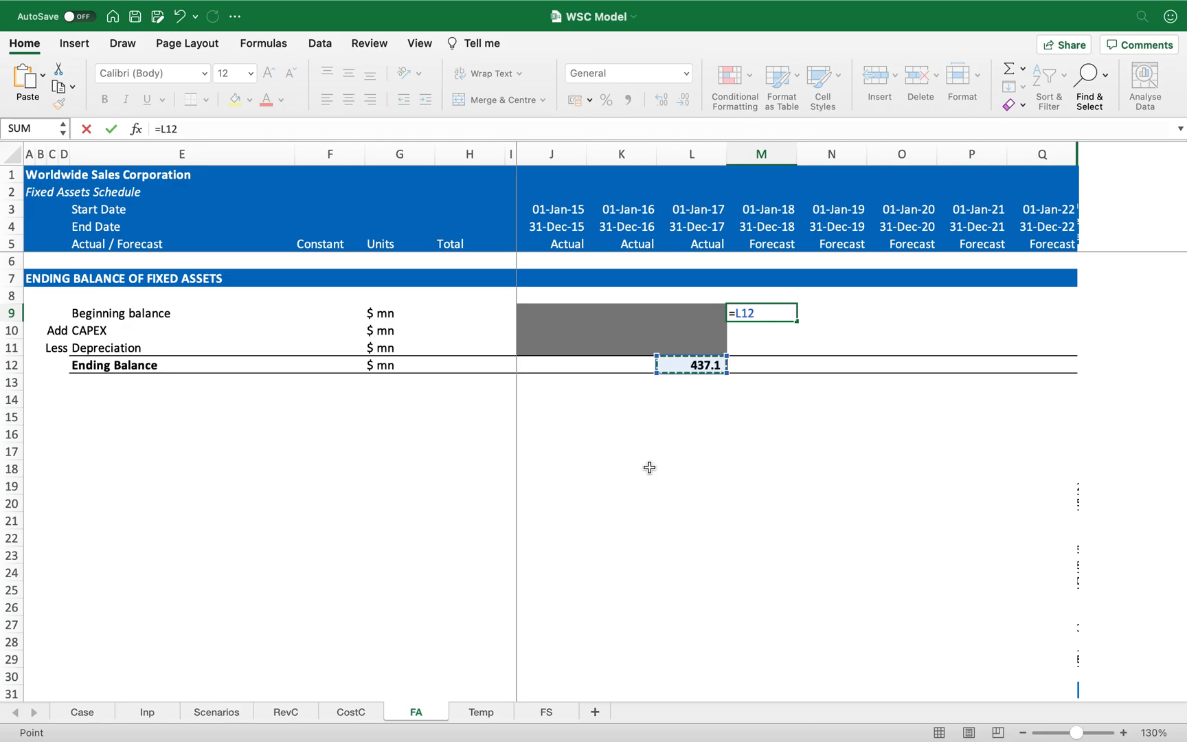
pyautogui.press('Return')
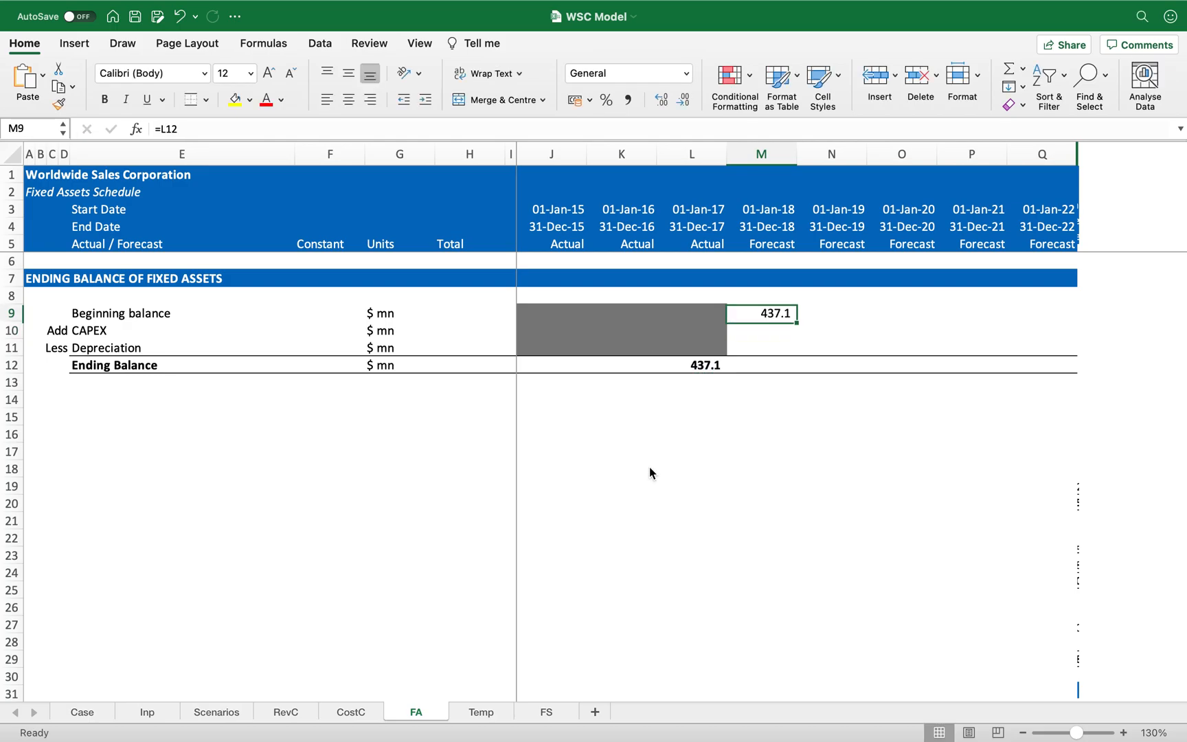
# - Link the 2018 CAPEX in M10 to the input sheet with =Inp!M30, in comma style with one decimal place
pyautogui.write('=')
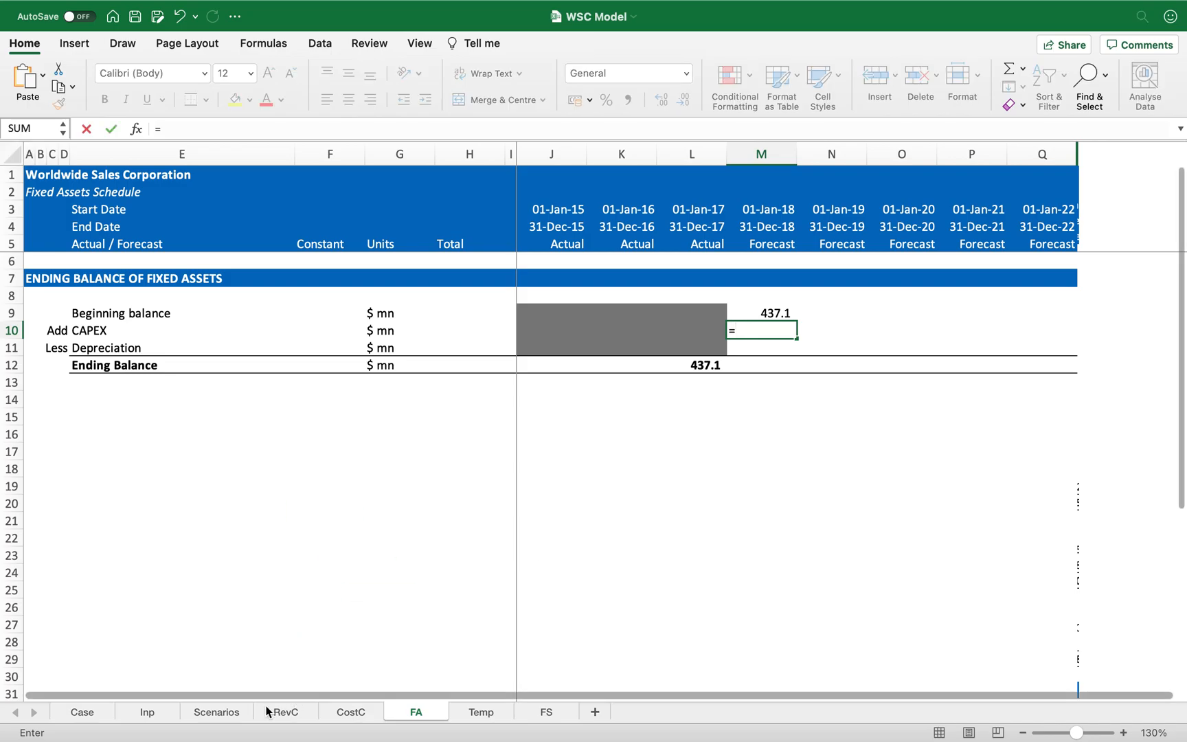
pyautogui.click(160, 715)
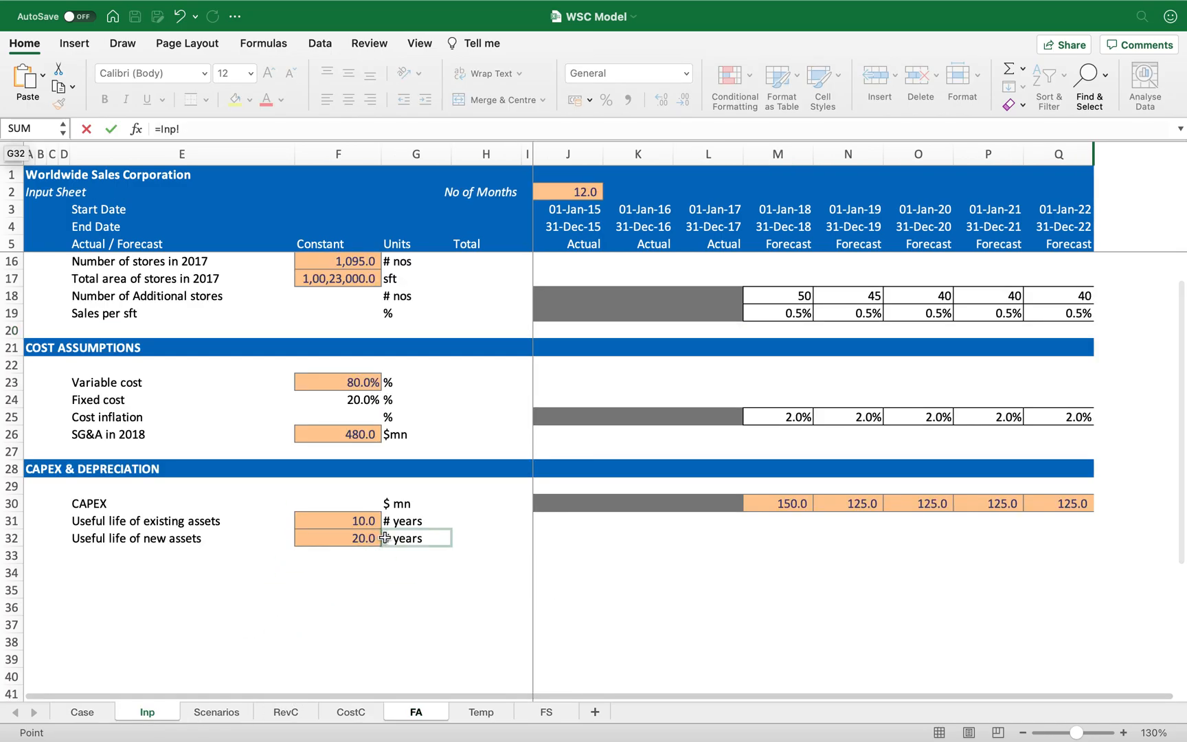
pyautogui.click(766, 506)
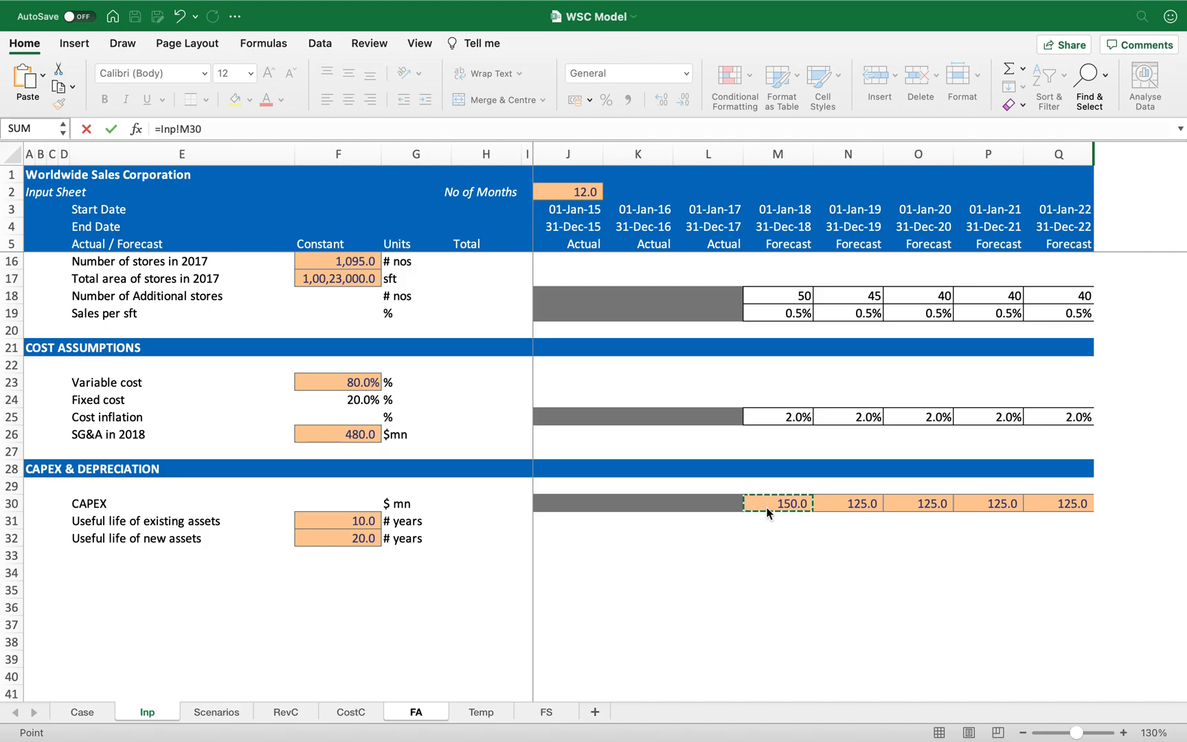
pyautogui.press('Return')
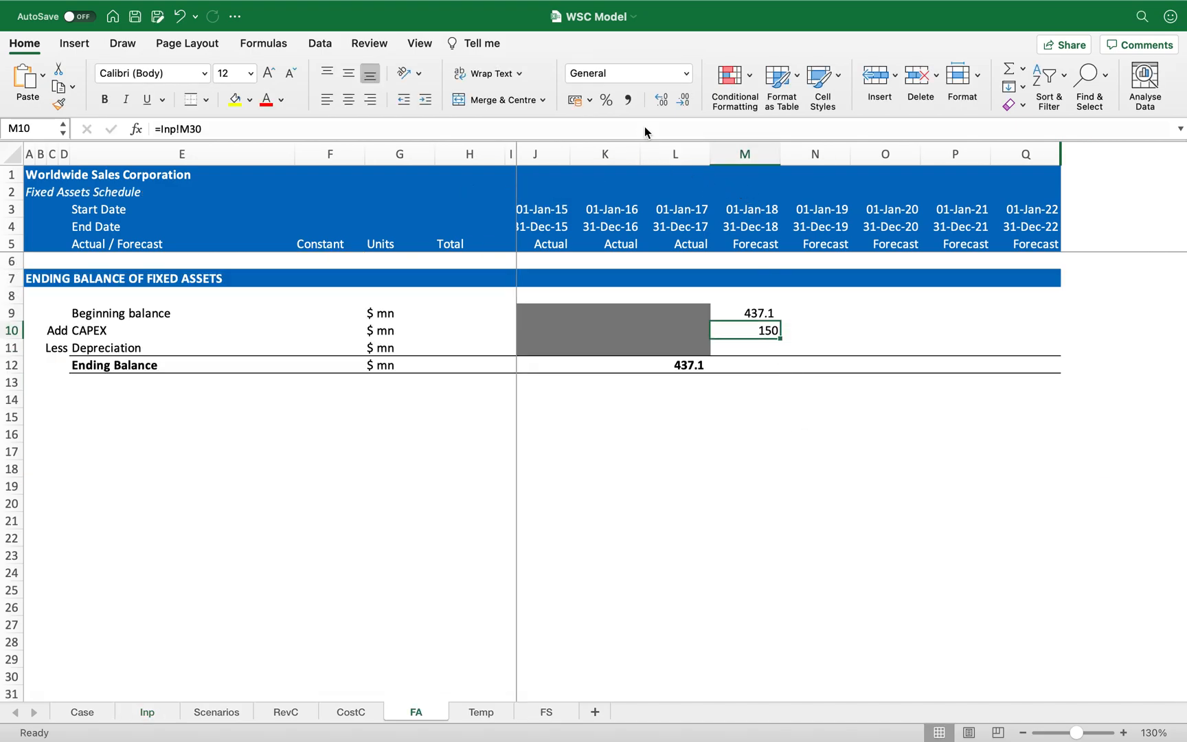
pyautogui.click(629, 101)
pyautogui.click(681, 100)
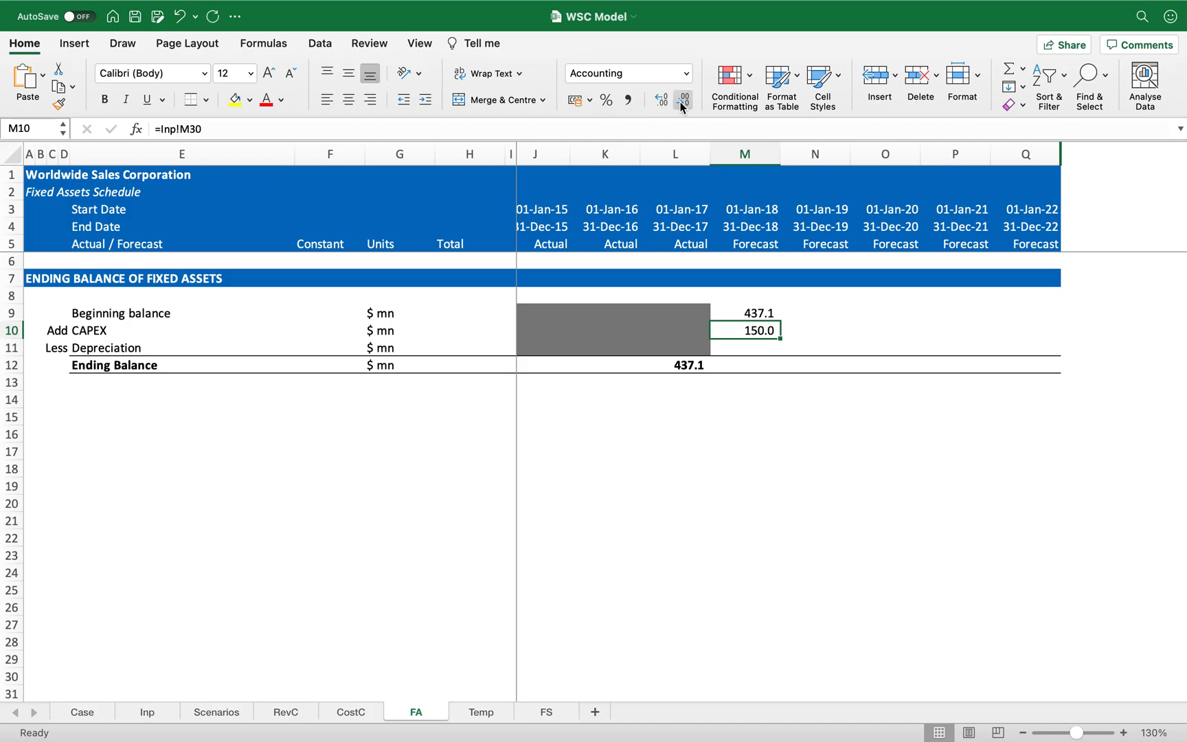
# - Copy the CAPEX formula from M10 across the forecast years to Q10
pyautogui.press('Return')
pyautogui.press('Return')
pyautogui.press('Up')
pyautogui.press('Up')
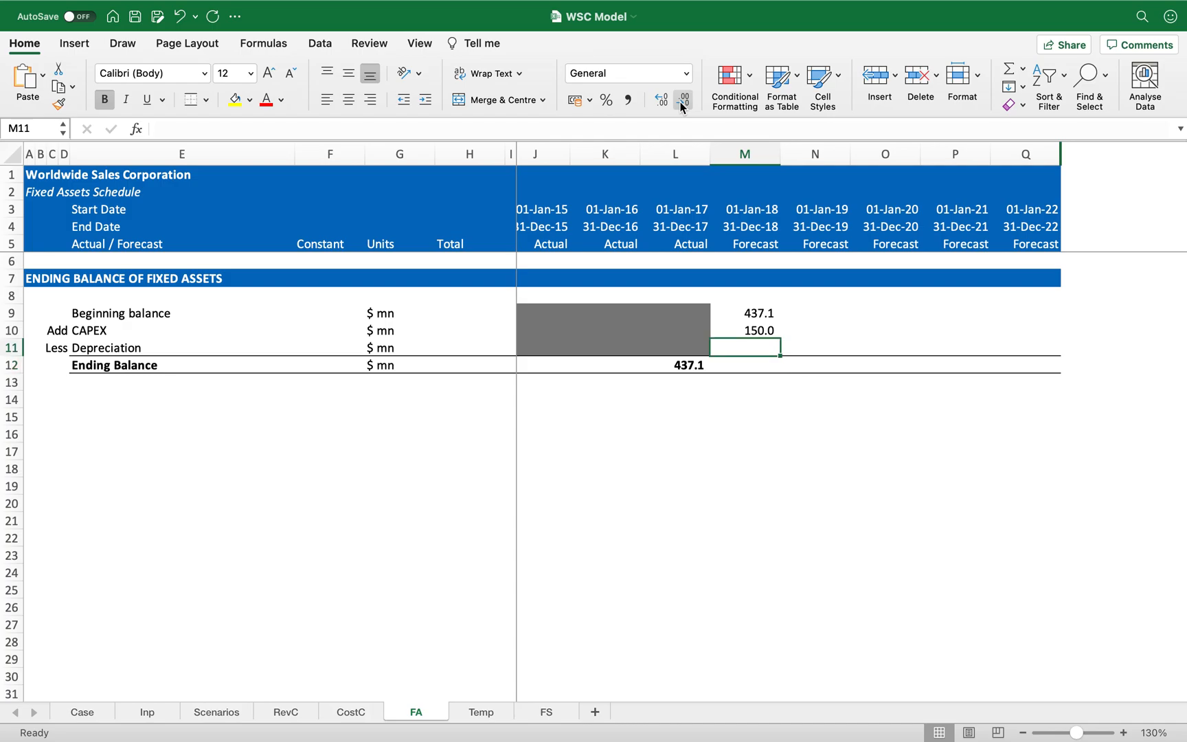
pyautogui.press('super+c')
pyautogui.hotkey('shift', 'Right')
pyautogui.hotkey('shift', 'Right')
pyautogui.hotkey('shift', 'Right')
pyautogui.hotkey('shift', 'Right')
pyautogui.press('Return')
pyautogui.press('Return')
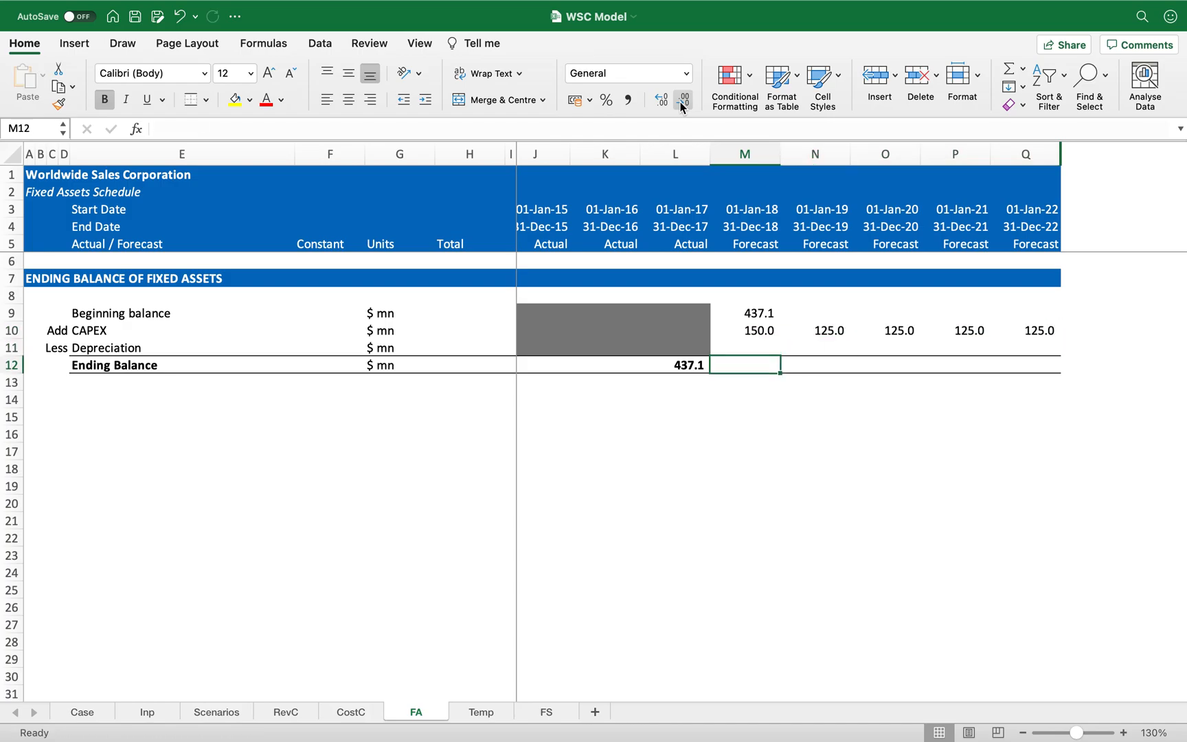
# - Highlight the empty forecast depreciation cells M11:Q11 in yellow
pyautogui.press('Up')
pyautogui.hotkey('shift', 'Right')
pyautogui.hotkey('shift', 'Right')
pyautogui.hotkey('shift', 'Right')
pyautogui.hotkey('shift', 'Right')
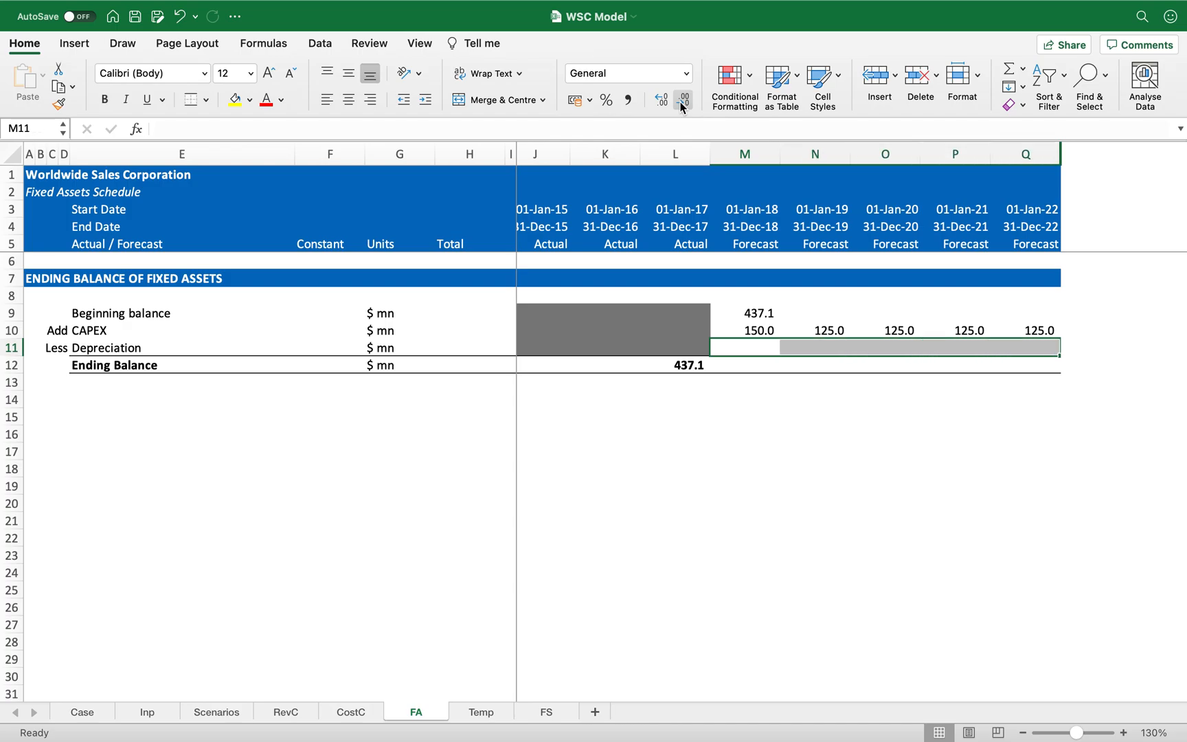
pyautogui.click(235, 99)
pyautogui.press('Down')
pyautogui.press('Down')
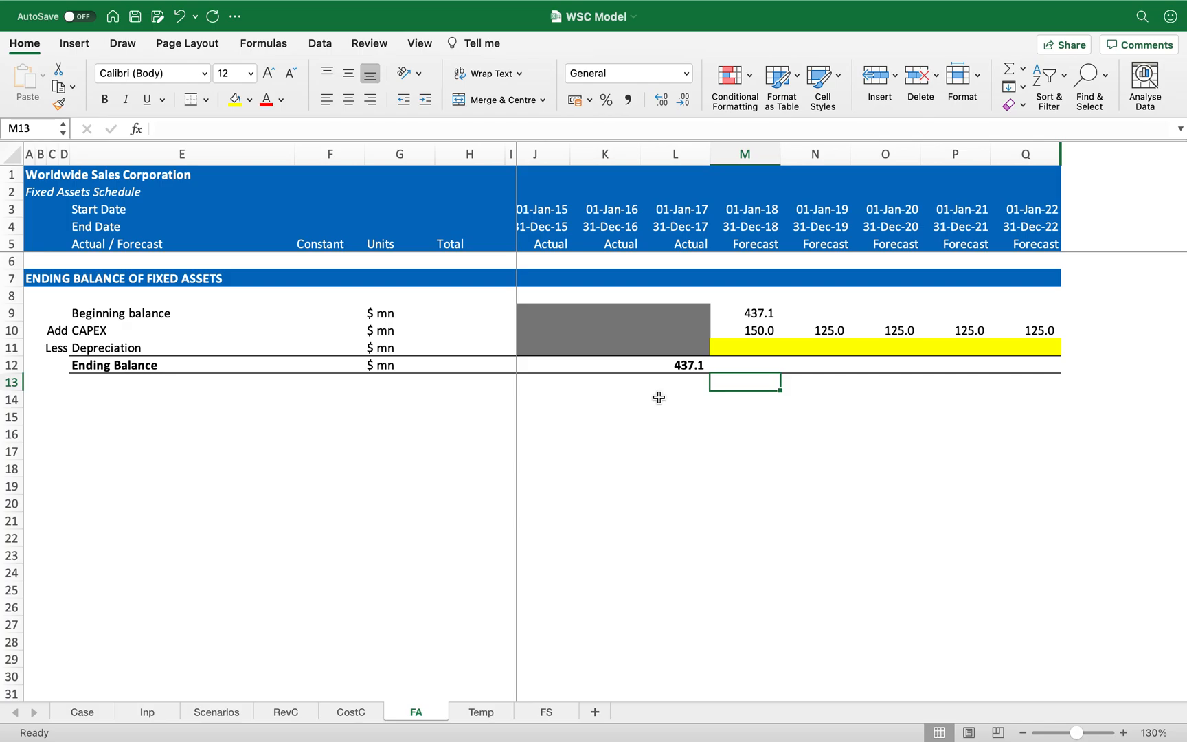
# - Calculate the 2018 ending balance in M12 with the formula =M9+M10-M11
pyautogui.press('Up')
pyautogui.write('=')
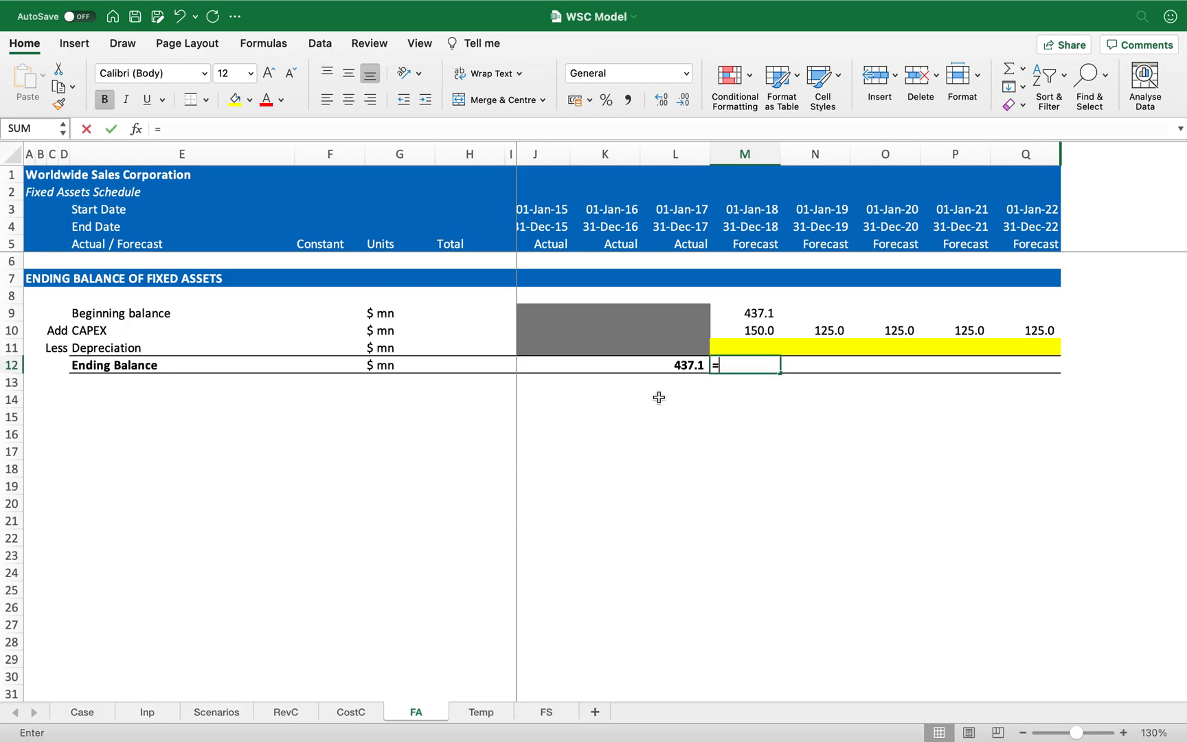
pyautogui.press('Up')
pyautogui.press('Up')
pyautogui.press('Up')
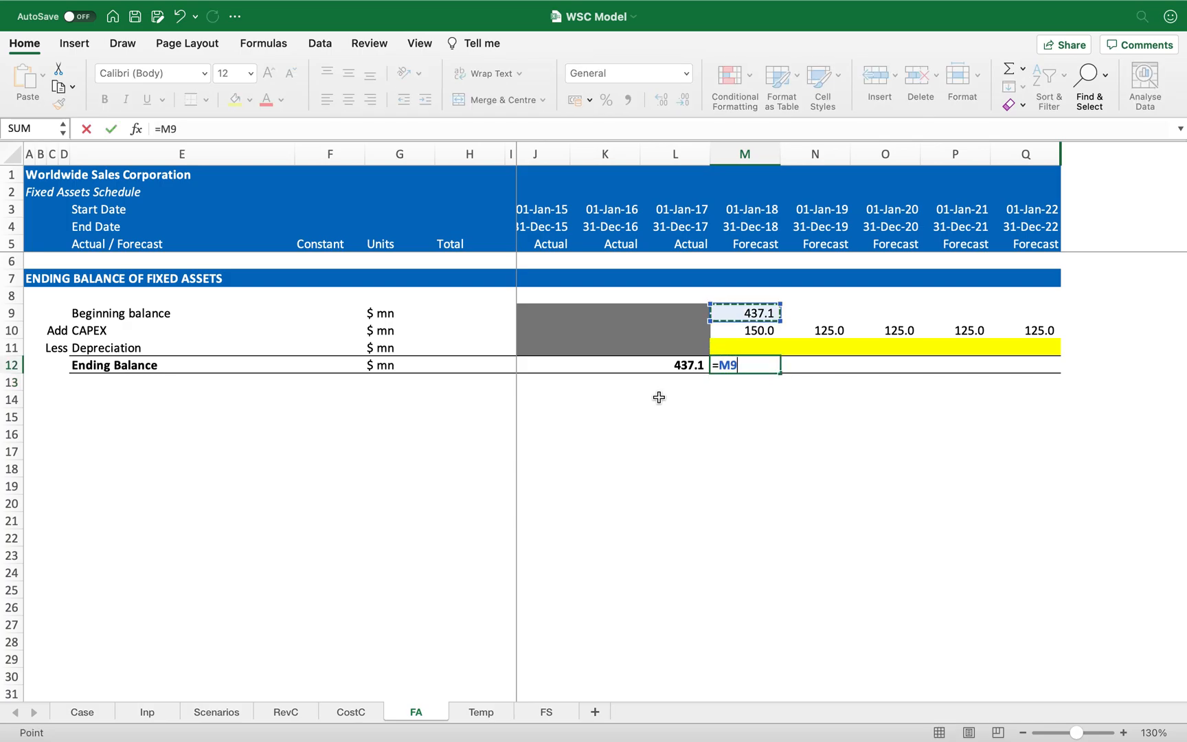
pyautogui.write('+')
pyautogui.press('Up')
pyautogui.press('Up')
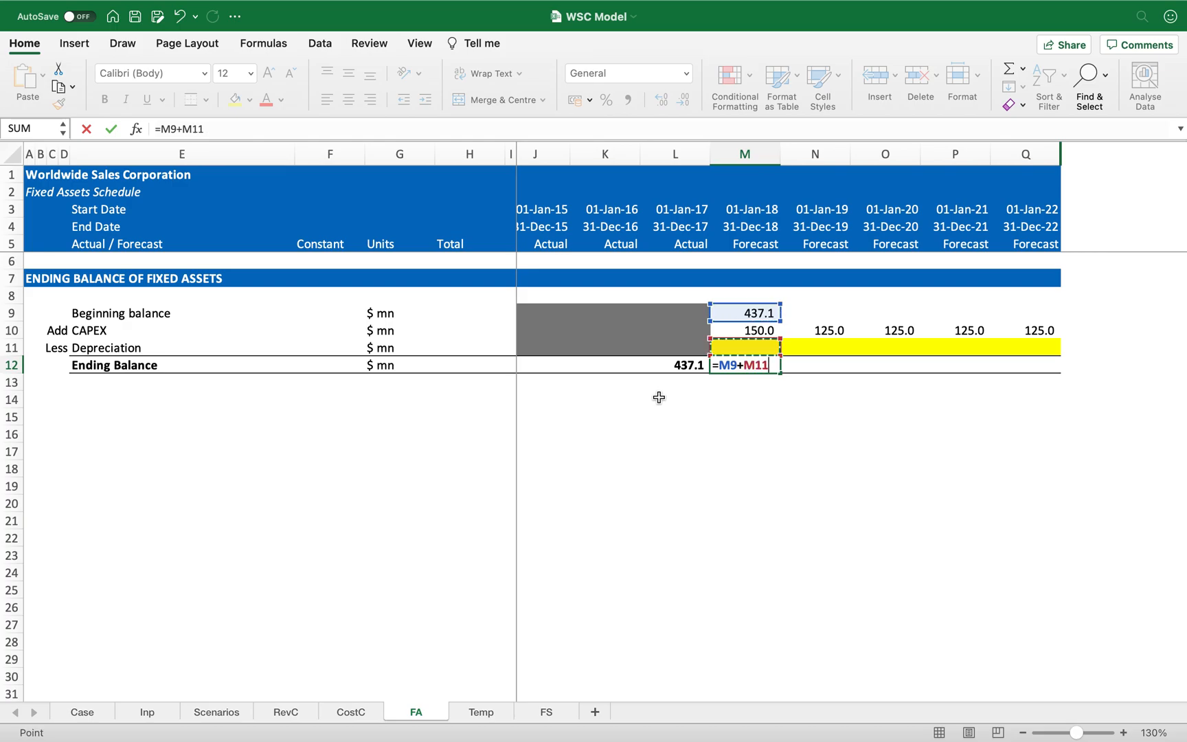
pyautogui.write('-')
pyautogui.press('Up')
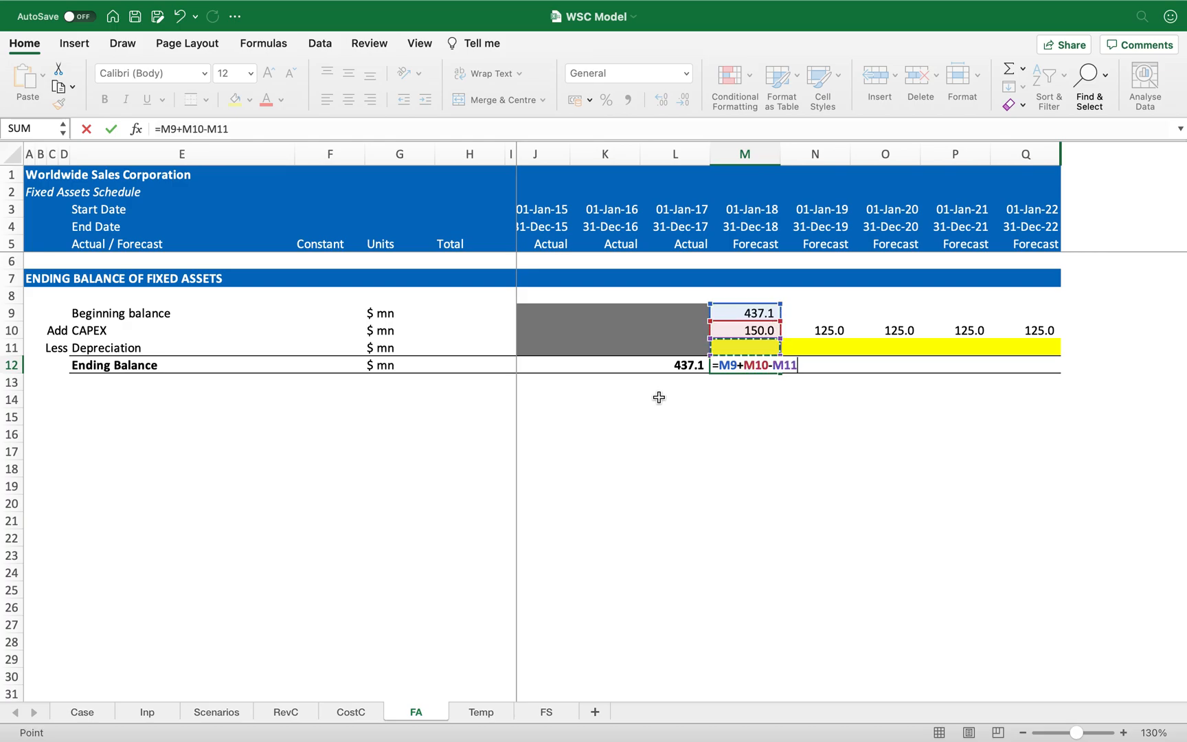
pyautogui.hotkey('ctrl', 'Return')
# - Copy the ending balance formula from M12 across to Q12 and reduce M12:Q12 to one decimal place
pyautogui.press('super+c')
pyautogui.hotkey('shift', 'Right')
pyautogui.hotkey('shift', 'Right')
pyautogui.hotkey('shift', 'Right')
pyautogui.hotkey('shift', 'Right')
pyautogui.press('Return')
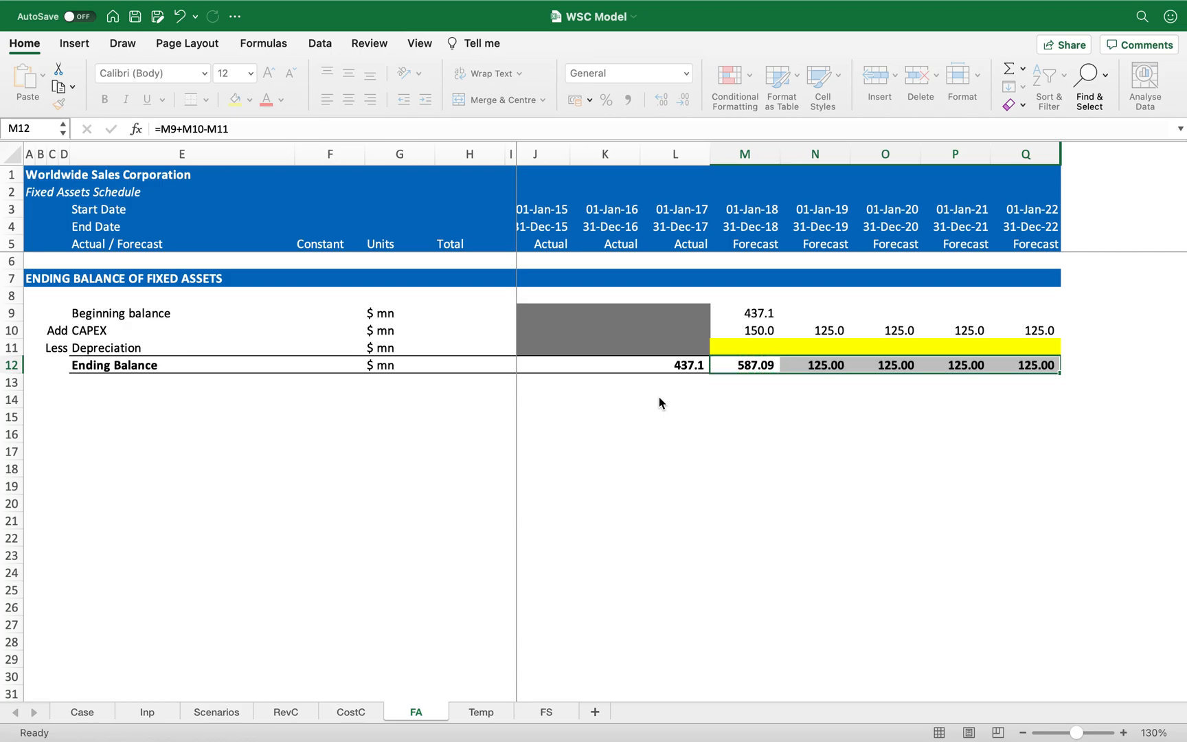
pyautogui.click(683, 101)
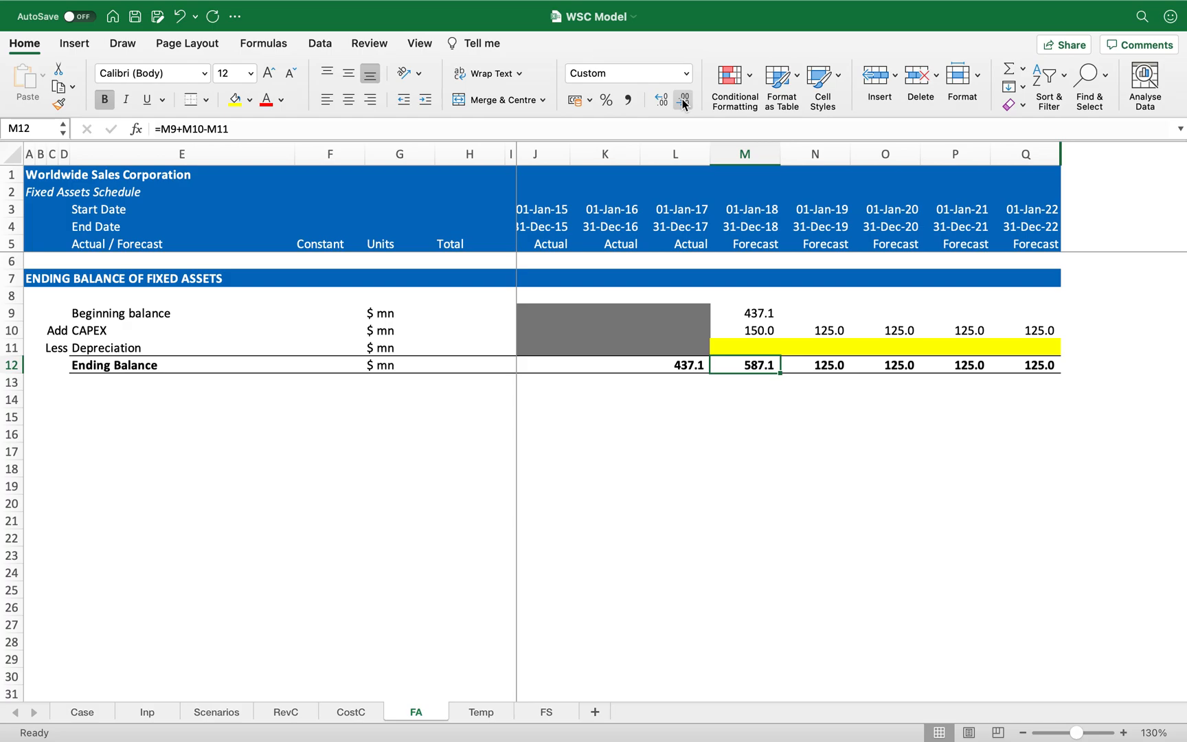
# - Check which cells the 2018 ending balance formula in M12 refers to
pyautogui.press('Up')
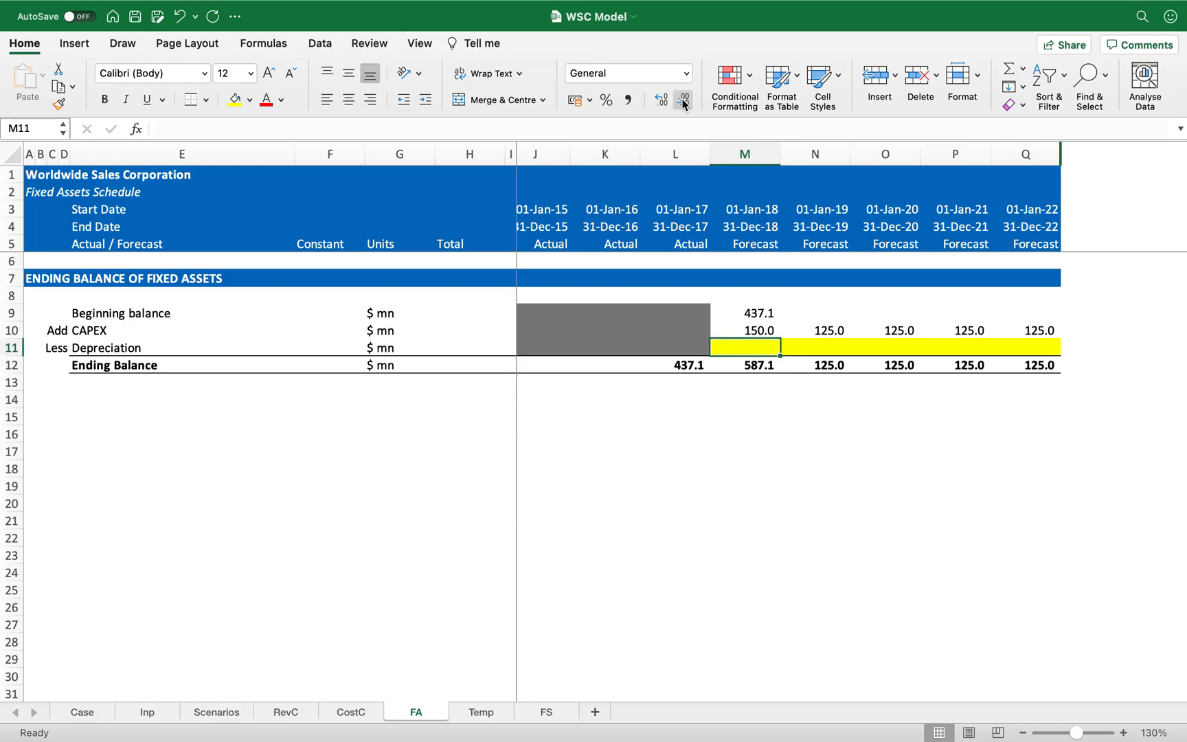
pyautogui.press('Down')
pyautogui.press('F2')
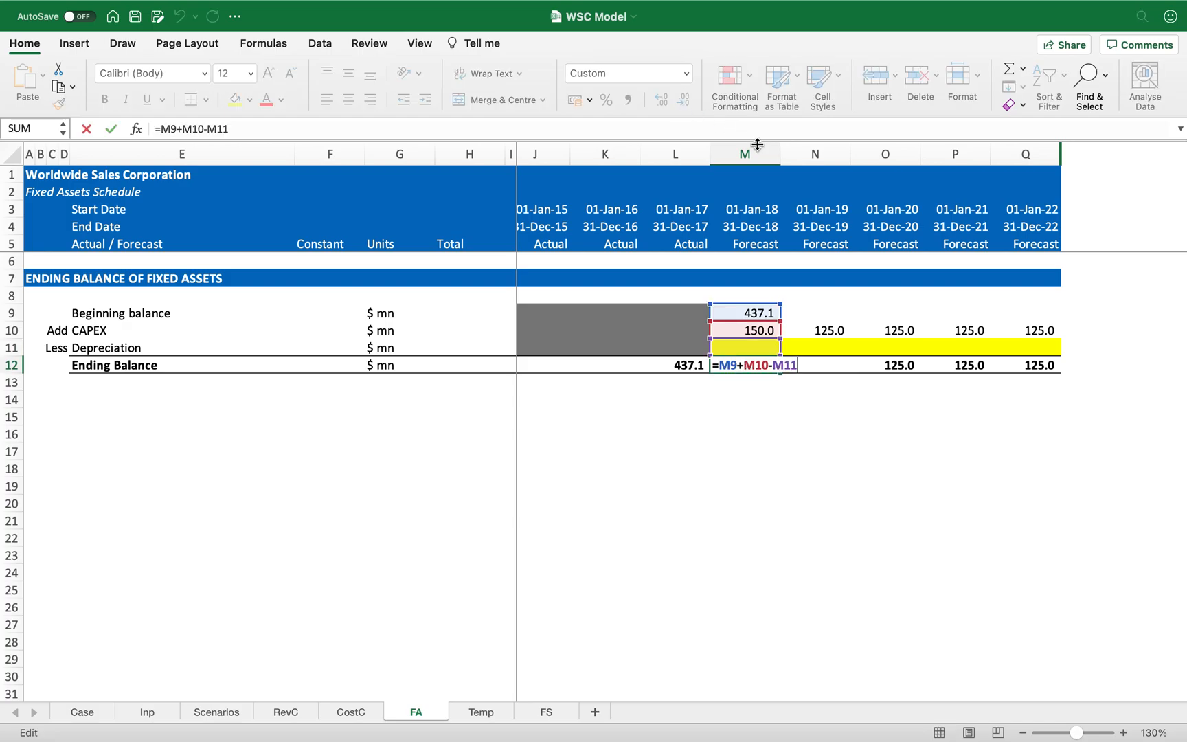
pyautogui.press('Escape')
pyautogui.press('Up')
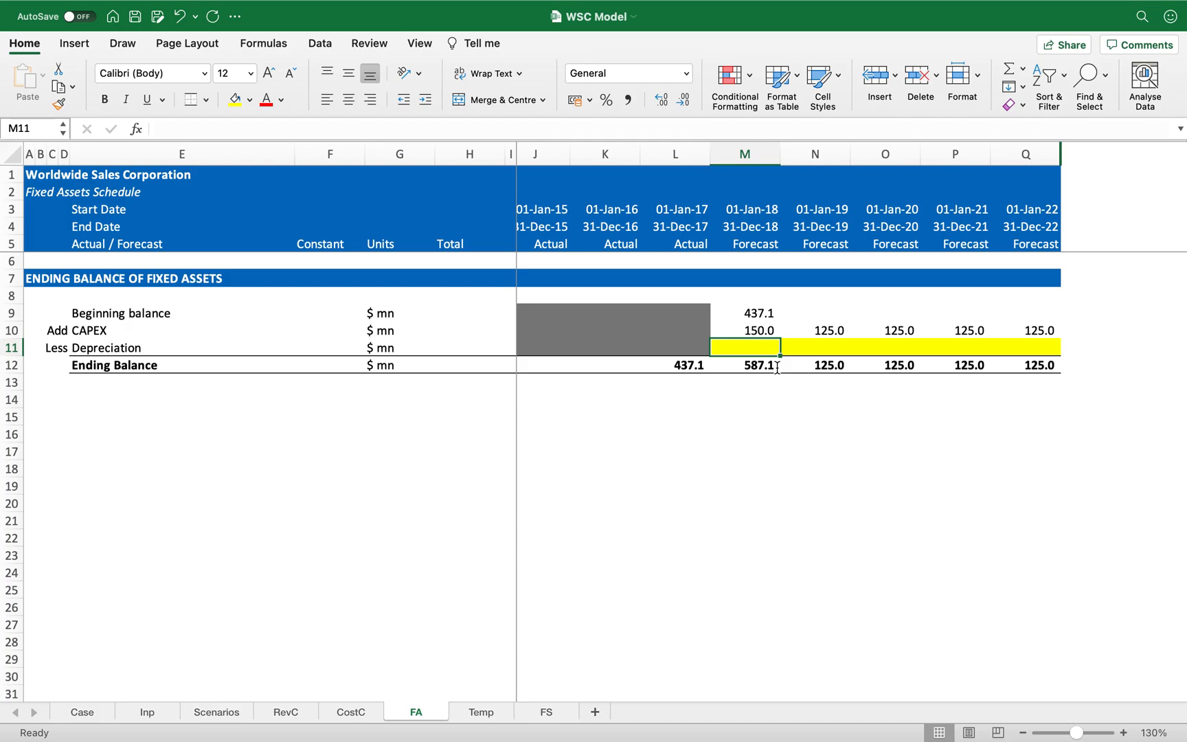
# - Try the ending balance in M12 as =SUM(M9:M11) and copy it across to Q12
pyautogui.click(777, 367)
pyautogui.write('=su')
pyautogui.press('Tab')
pyautogui.press('Up')
pyautogui.hotkey('shift', 'Up')
pyautogui.hotkey('shift', 'Up')
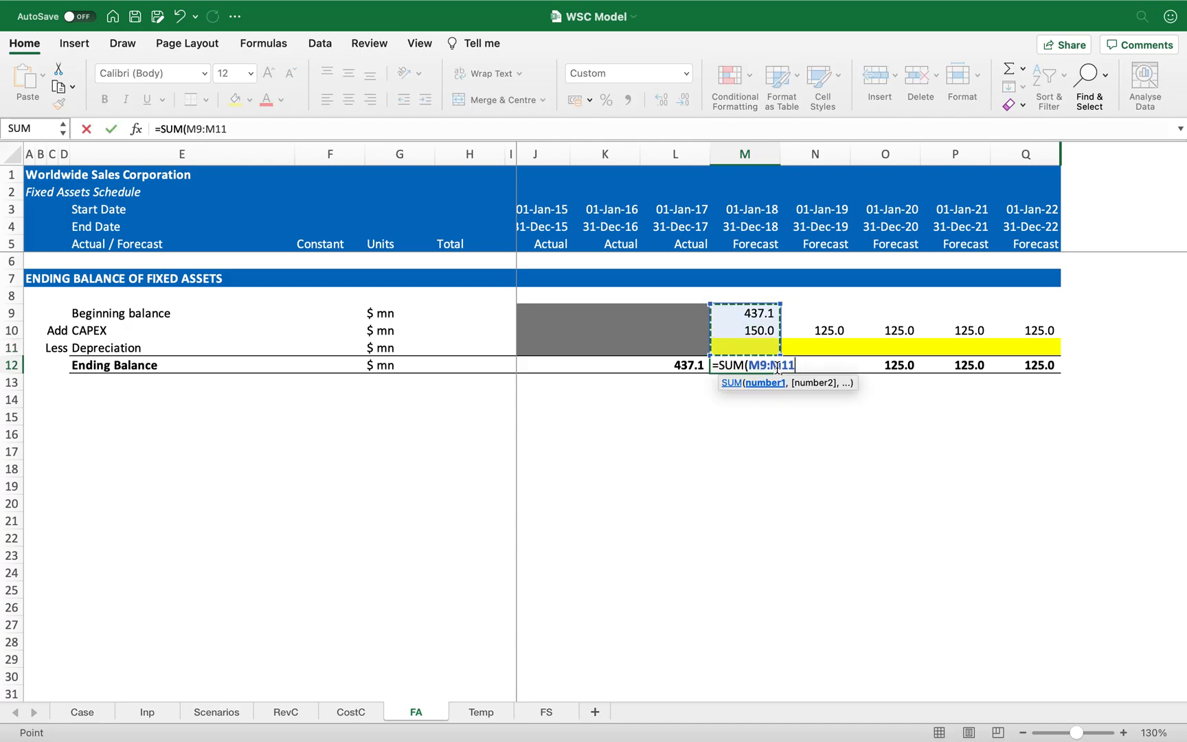
pyautogui.write(')')
pyautogui.hotkey('ctrl', 'Return')
pyautogui.press('super+c')
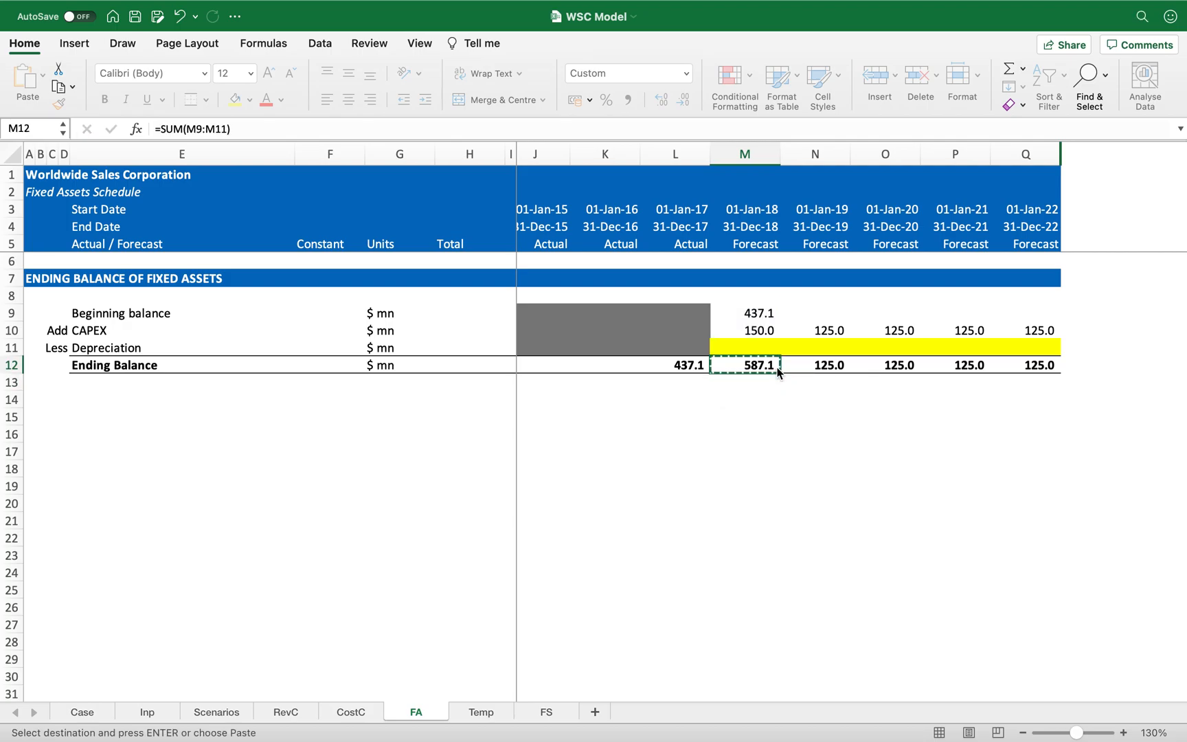
pyautogui.press('super+shift+Right')
pyautogui.press('Return')
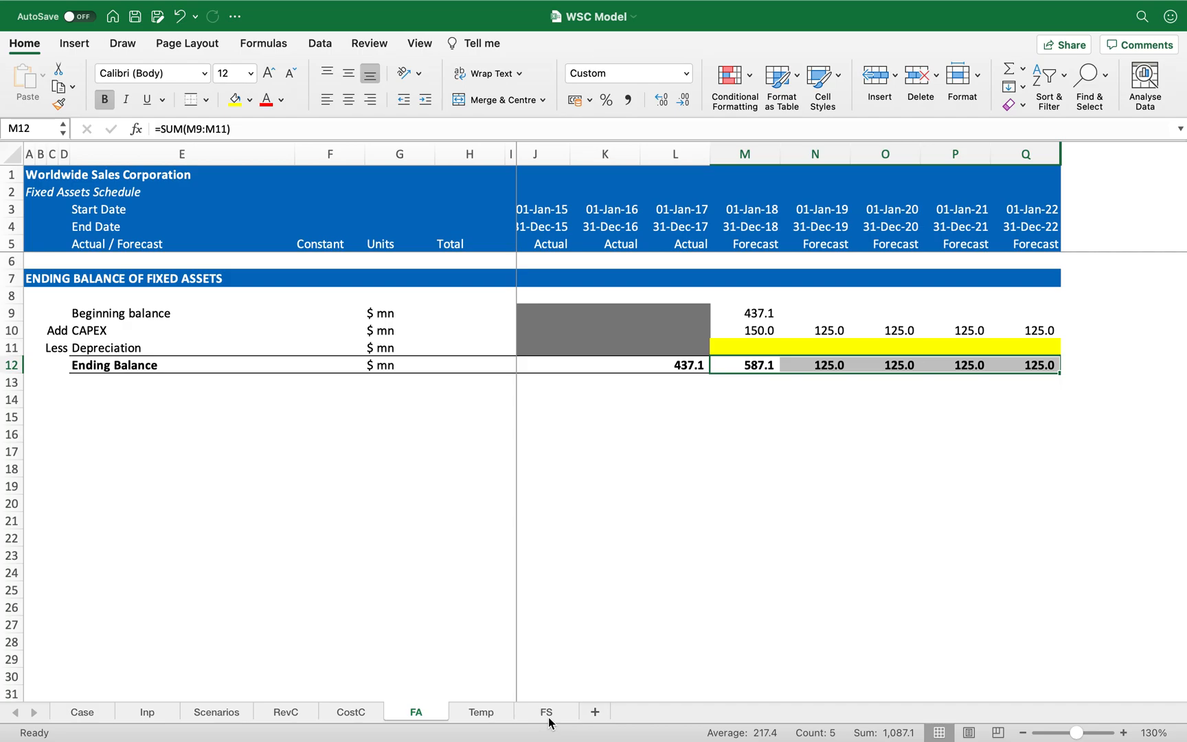
pyautogui.press('Left')
pyautogui.press('Right')
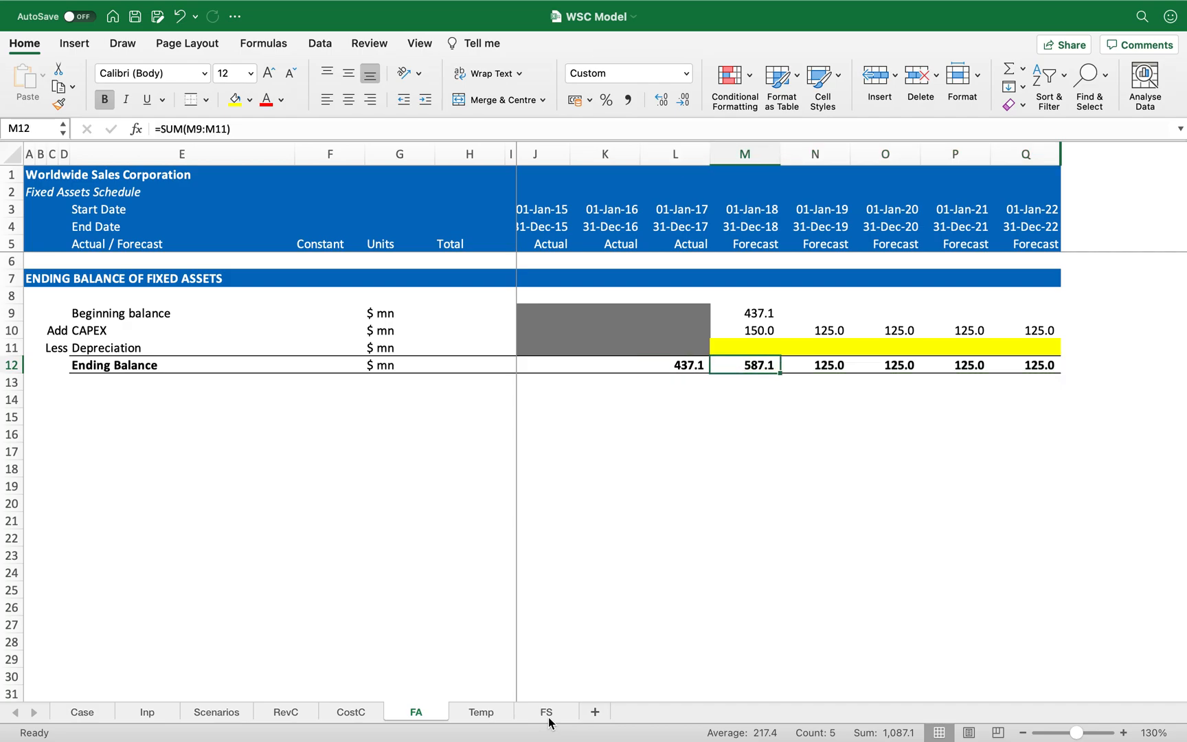
# - Enter the 2018 ending balance formula in M12 as =M9+M10-M11
pyautogui.write('=')
pyautogui.press('Up')
pyautogui.press('Up')
pyautogui.press('Up')
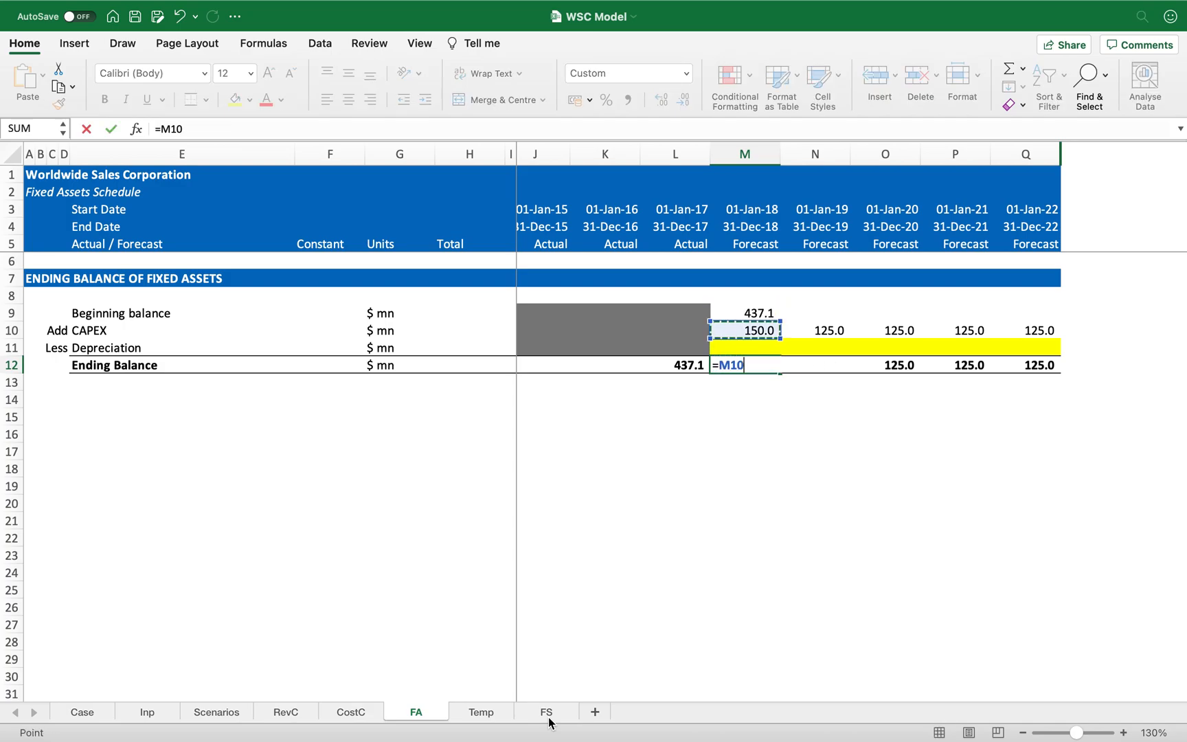
pyautogui.write('+')
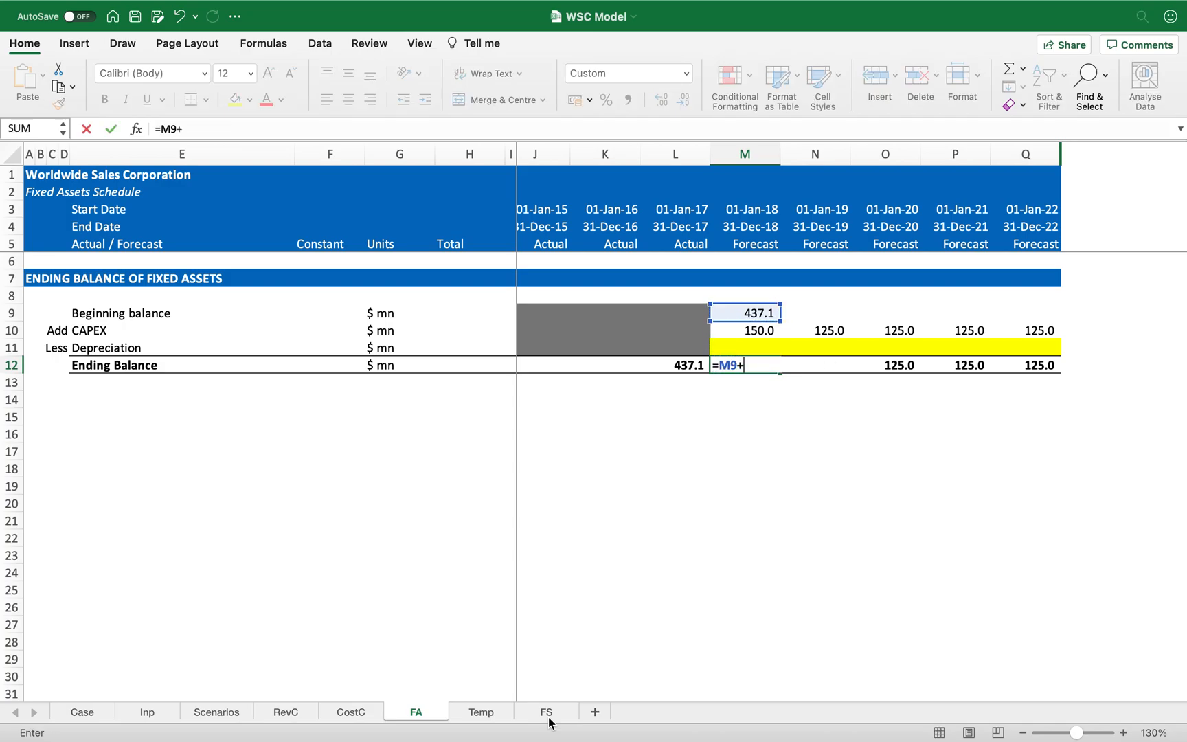
pyautogui.press('Up')
pyautogui.press('Up')
pyautogui.write('-')
pyautogui.press('Up')
pyautogui.press('Return')
# - Copy the ending balance formula from M12 across the remaining forecast years to Q12
pyautogui.press('super+c')
pyautogui.press('shift+super+Right')
pyautogui.press('Return')
# - Copy the "ENDING BALANCE OF FIXED ASSETS" heading row 7 into row 14
pyautogui.press('Left')
pyautogui.press('Down')
pyautogui.press('Down')
pyautogui.press('Left')
pyautogui.press('Left')
pyautogui.press('Left')
pyautogui.press('Left')
pyautogui.press('Left')
pyautogui.press('Left')
pyautogui.press('Left')
pyautogui.press('Left')
pyautogui.press('Left')
pyautogui.press('Left')
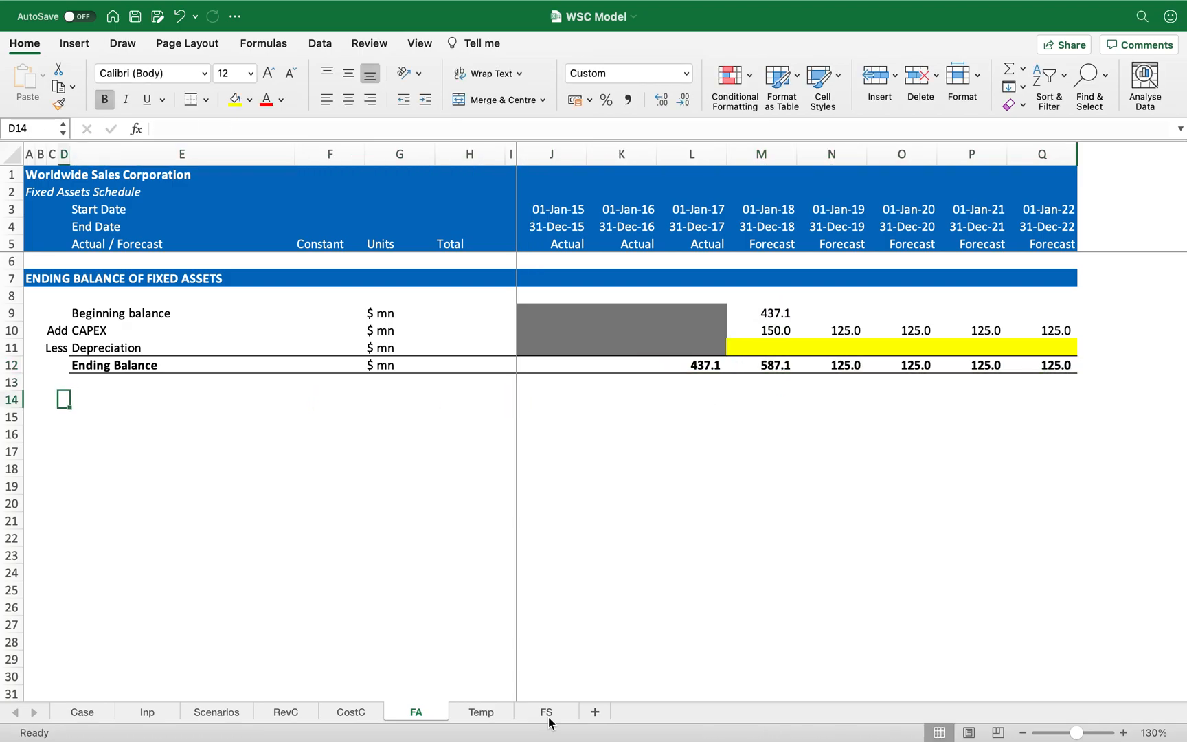
pyautogui.press('Left')
pyautogui.press('super+Up')
pyautogui.hotkey('shift', 'space')
pyautogui.press('super+c')
pyautogui.press('Down')
pyautogui.press('Down')
pyautogui.press('Down')
pyautogui.press('Down')
pyautogui.press('Down')
pyautogui.press('Down')
pyautogui.press('Down')
pyautogui.press('super+v')
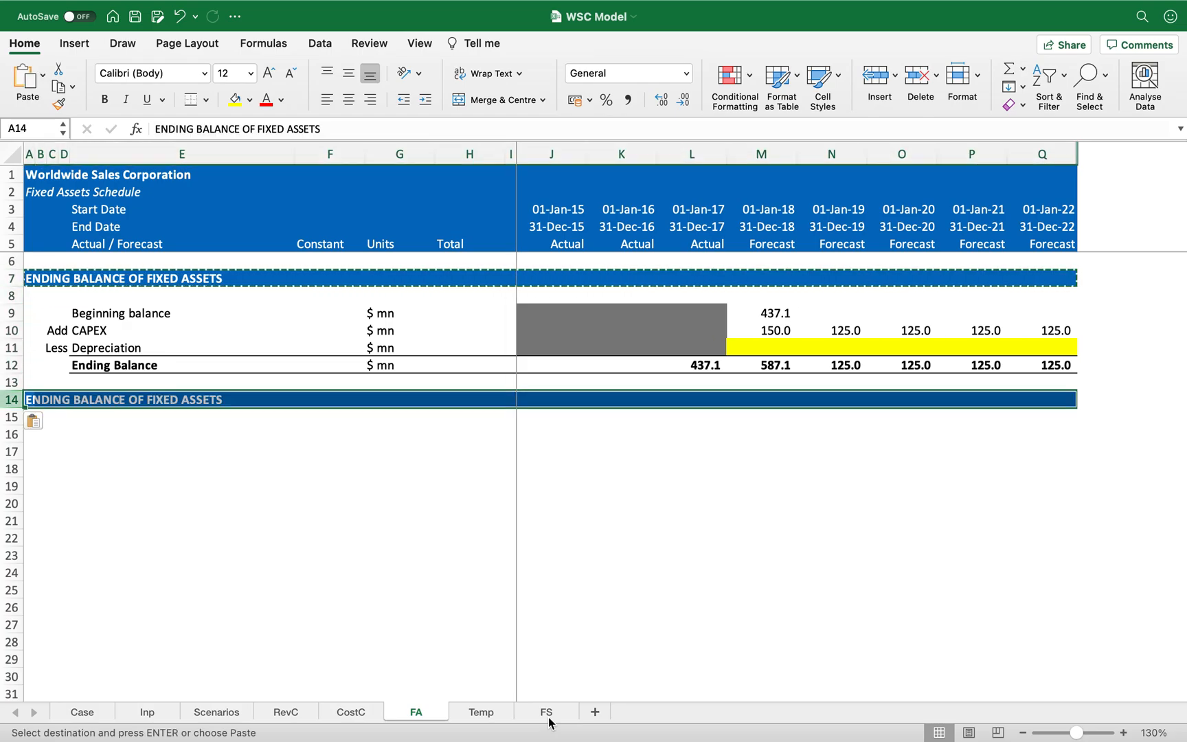
# - Retitle the copied section heading in A14 as DEPRECIATION
pyautogui.press('Escape')
pyautogui.write('DEPRECIATION')
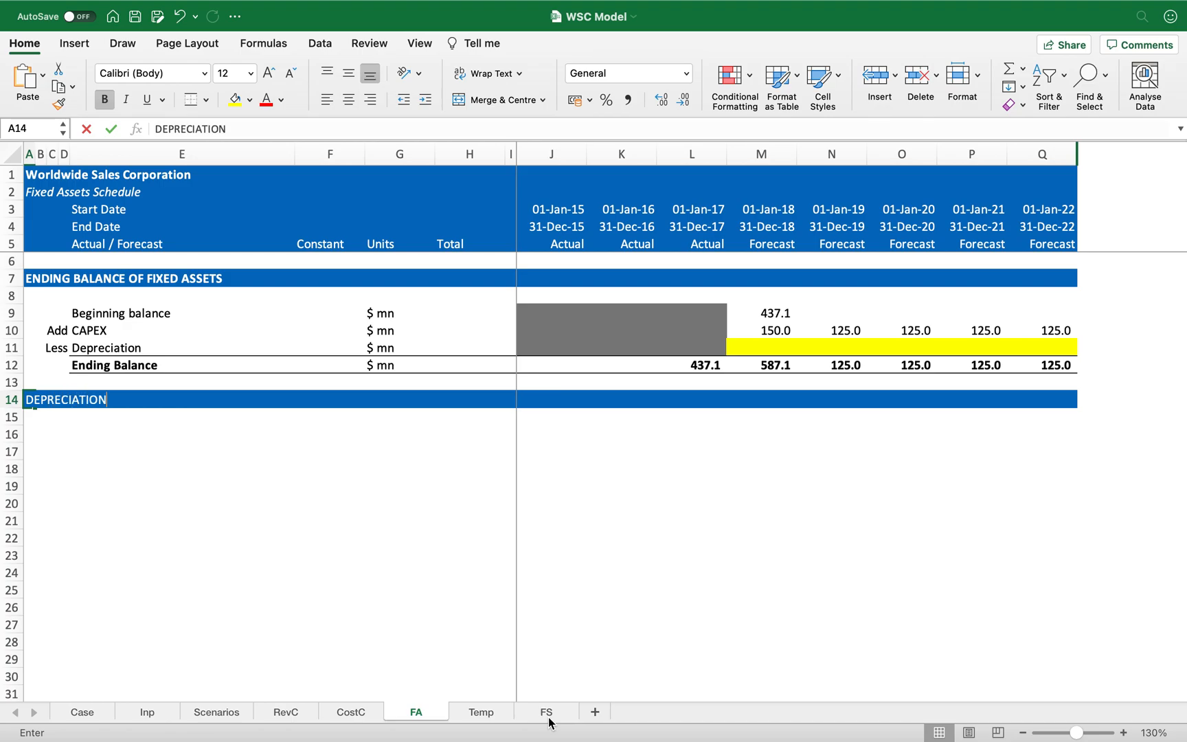
pyautogui.press('Return')
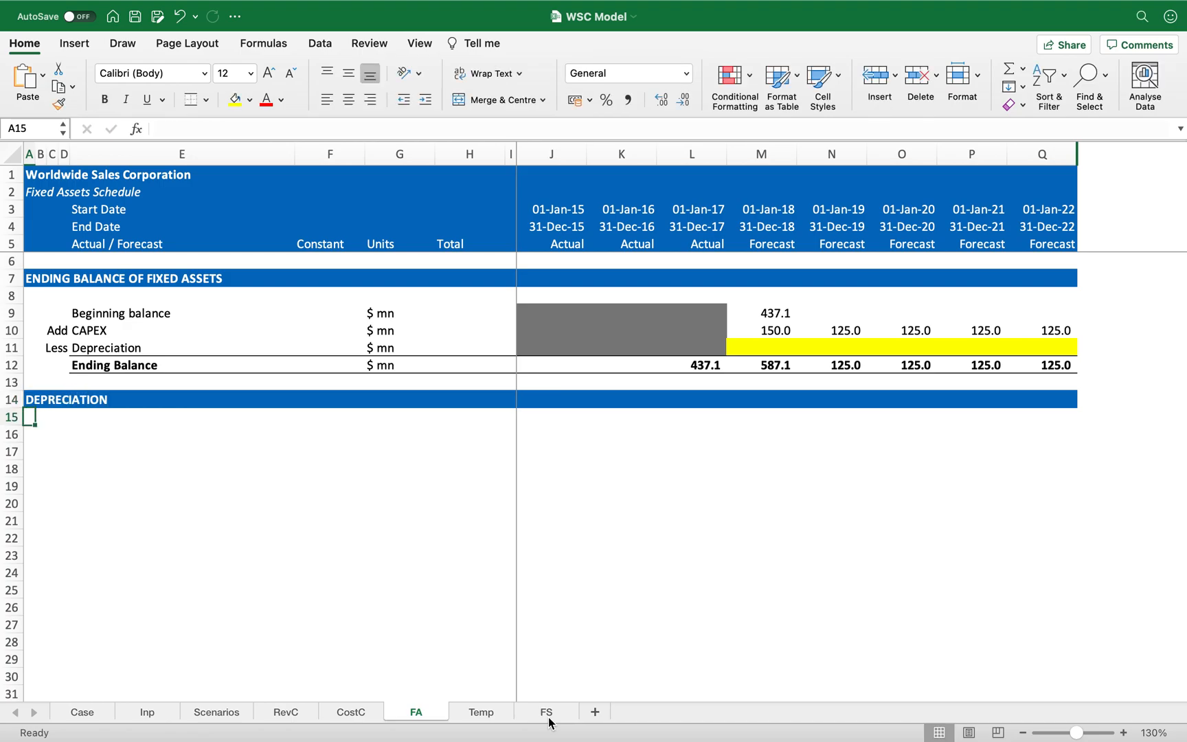
# - Add a bold "Existing Assets" subheading in B16 under the depreciation heading
pyautogui.press('Down')
pyautogui.press('Right')
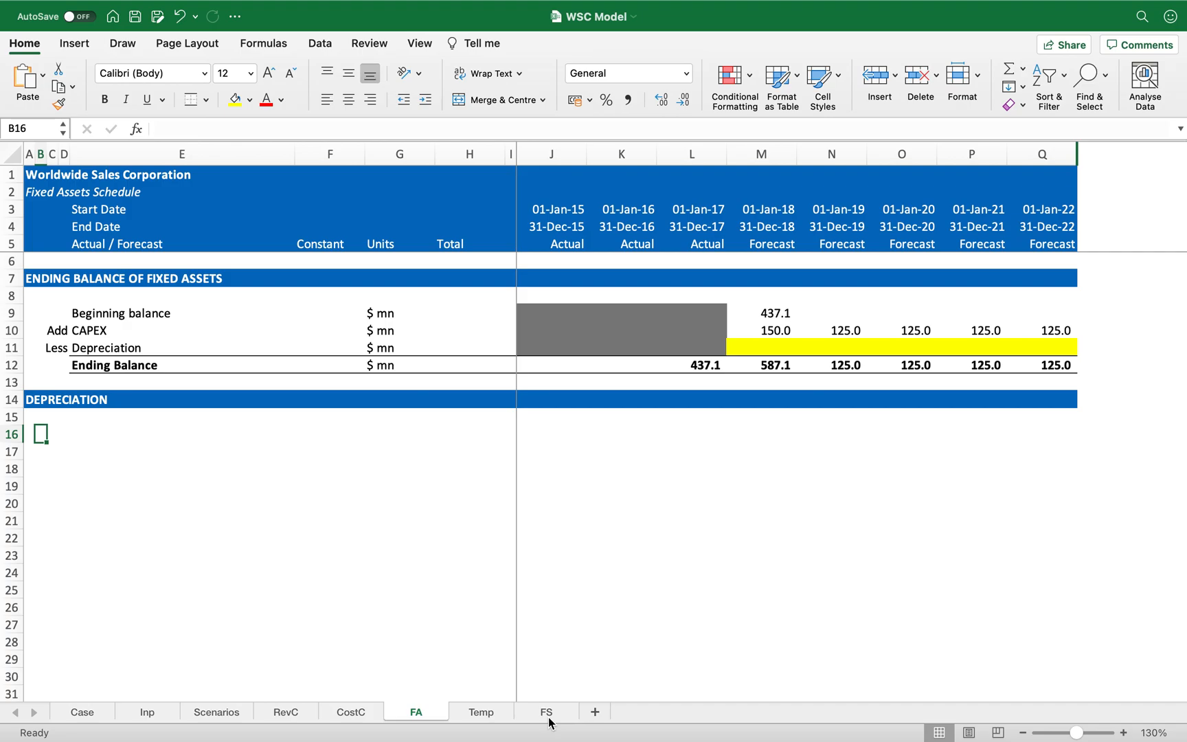
pyautogui.write('Existing ')
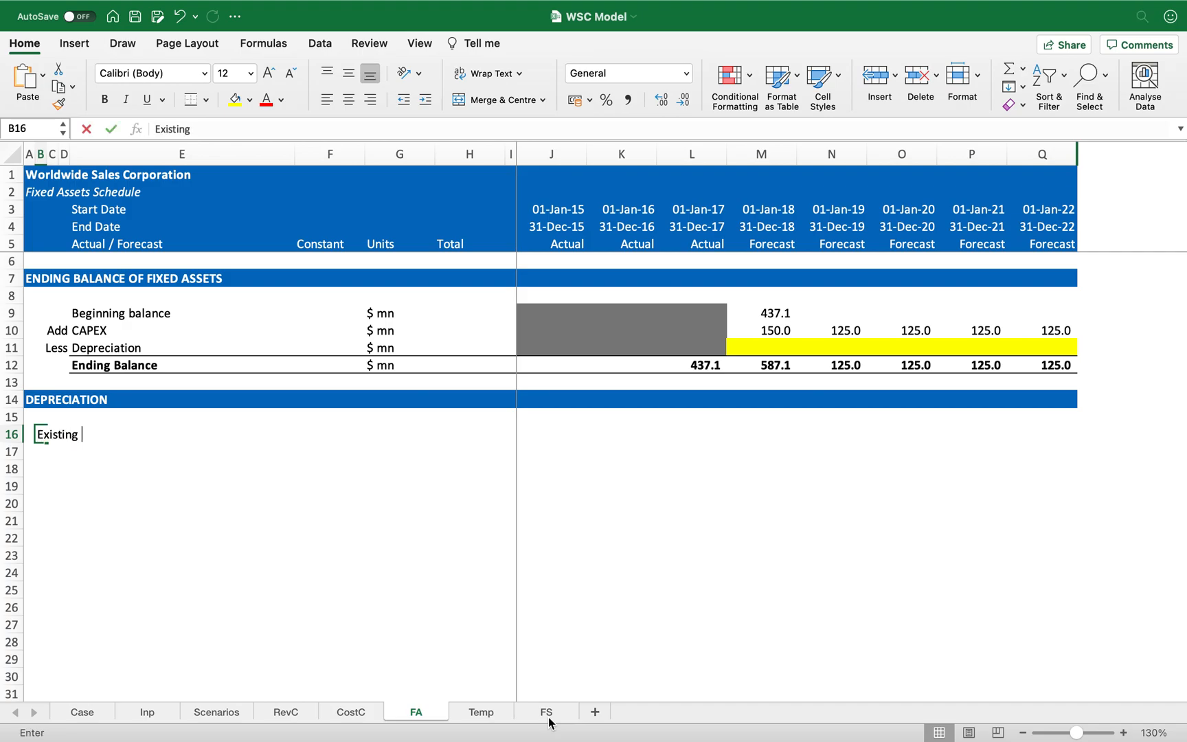
pyautogui.write('Assets')
pyautogui.press('Return')
pyautogui.press('Up')
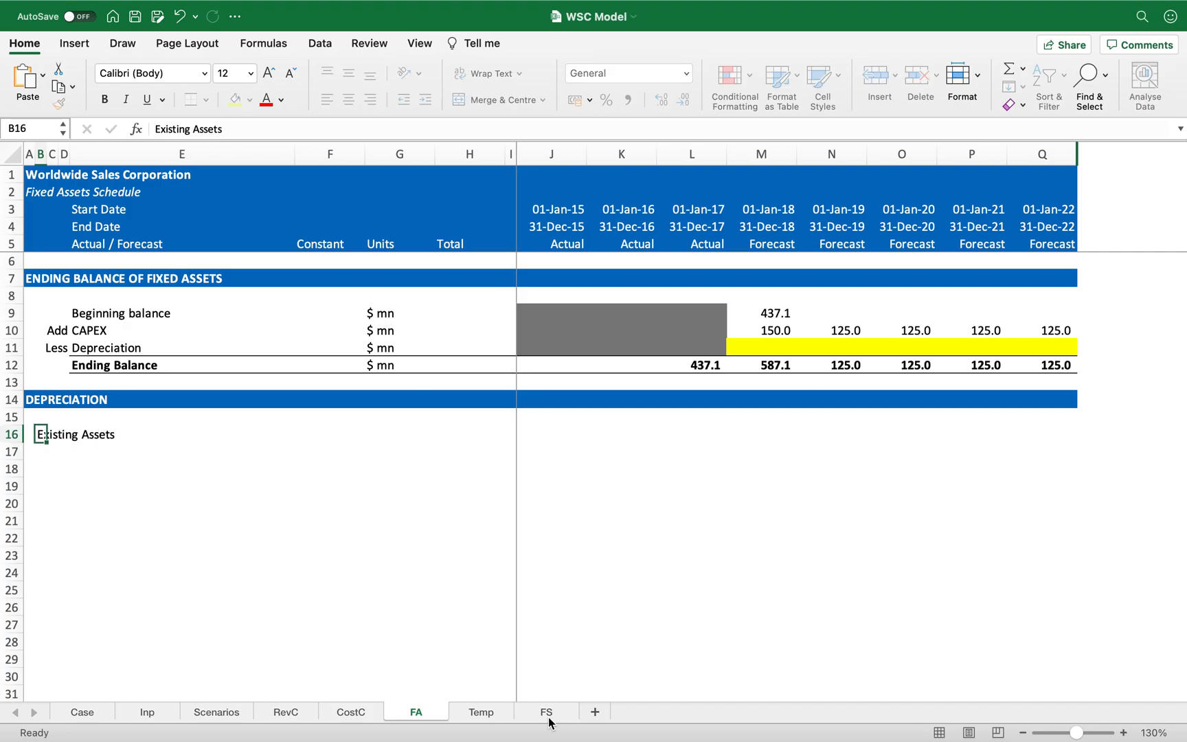
pyautogui.press('super+b')
# - Label the first row under Existing Assets in E17 as "Balance for 2017"
pyautogui.press('Down')
pyautogui.press('Right')
pyautogui.press('Right')
pyautogui.press('Right')
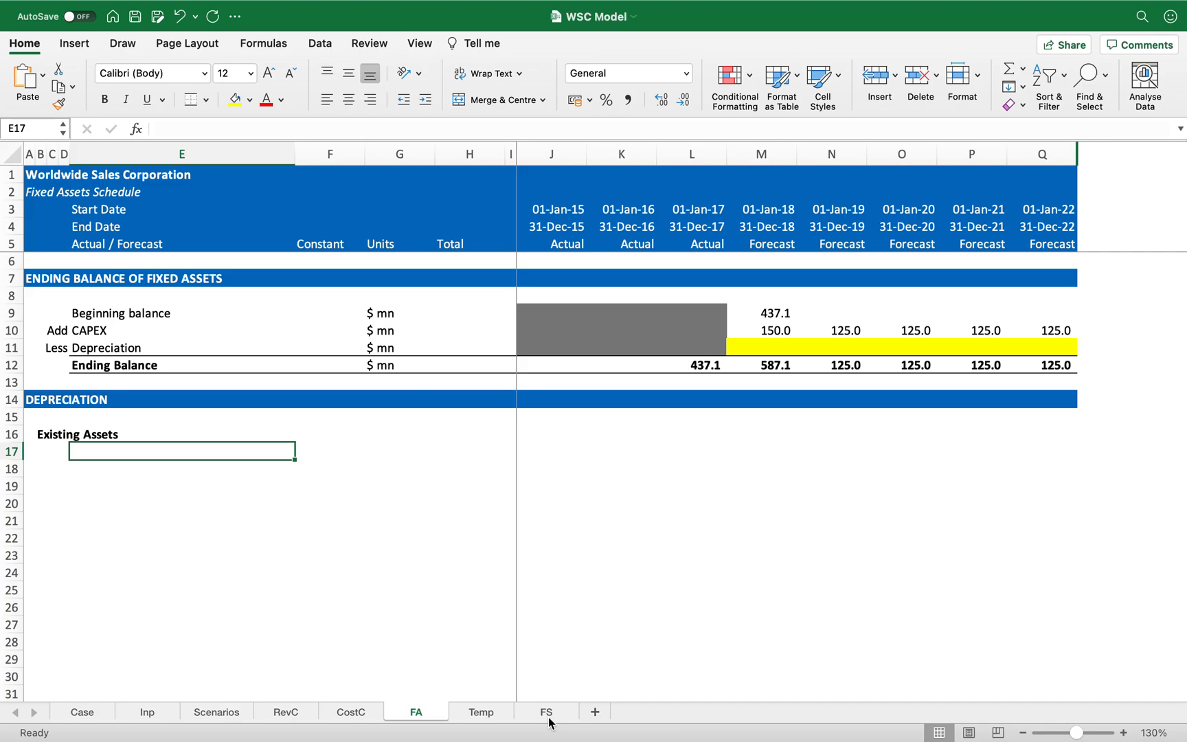
pyautogui.write('Balance for 2017')
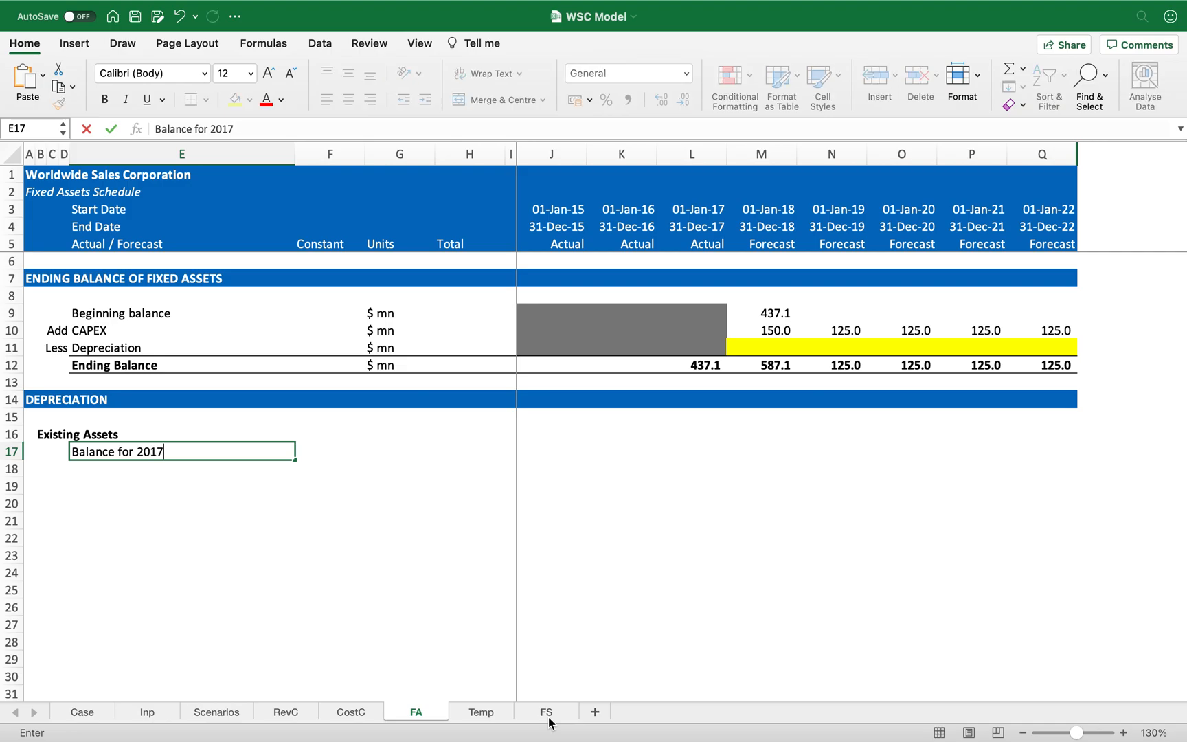
pyautogui.press('Tab')
pyautogui.hotkey('shift', 'Tab')
pyautogui.press('Tab')
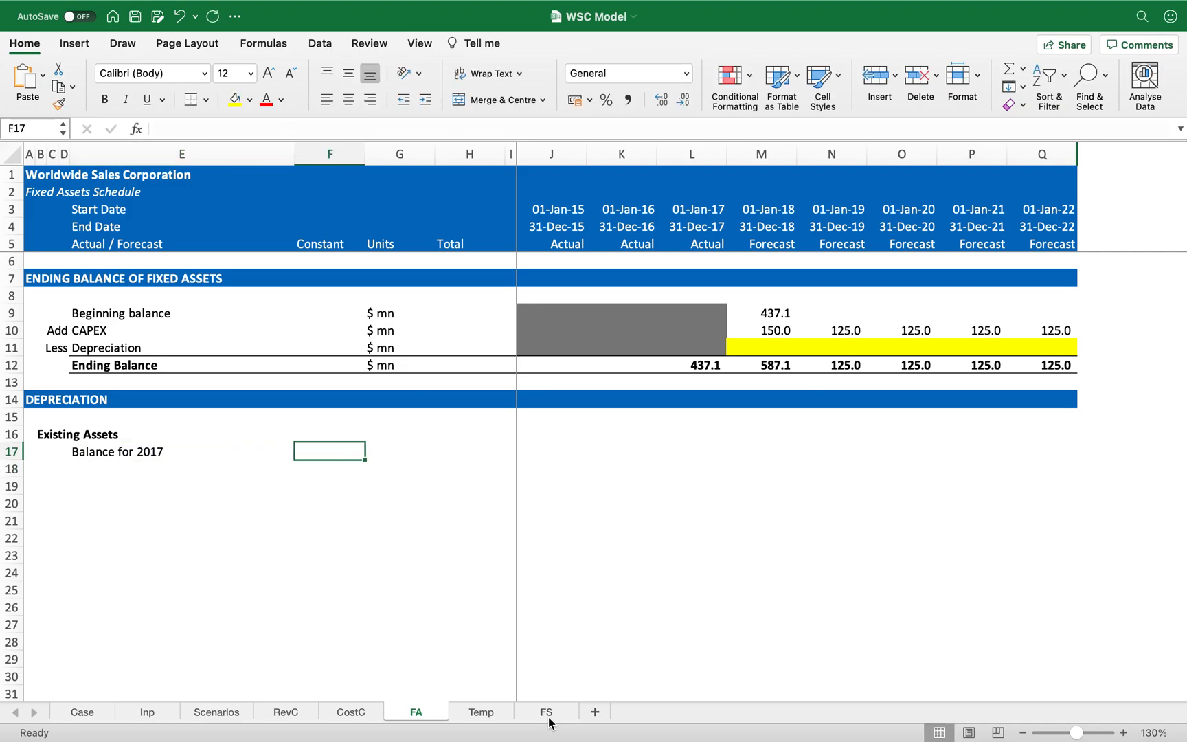
# - Link the 2017 balance in F17 to the 2017 Net PP&E on the balance sheet with =FS!L70
pyautogui.write('=')
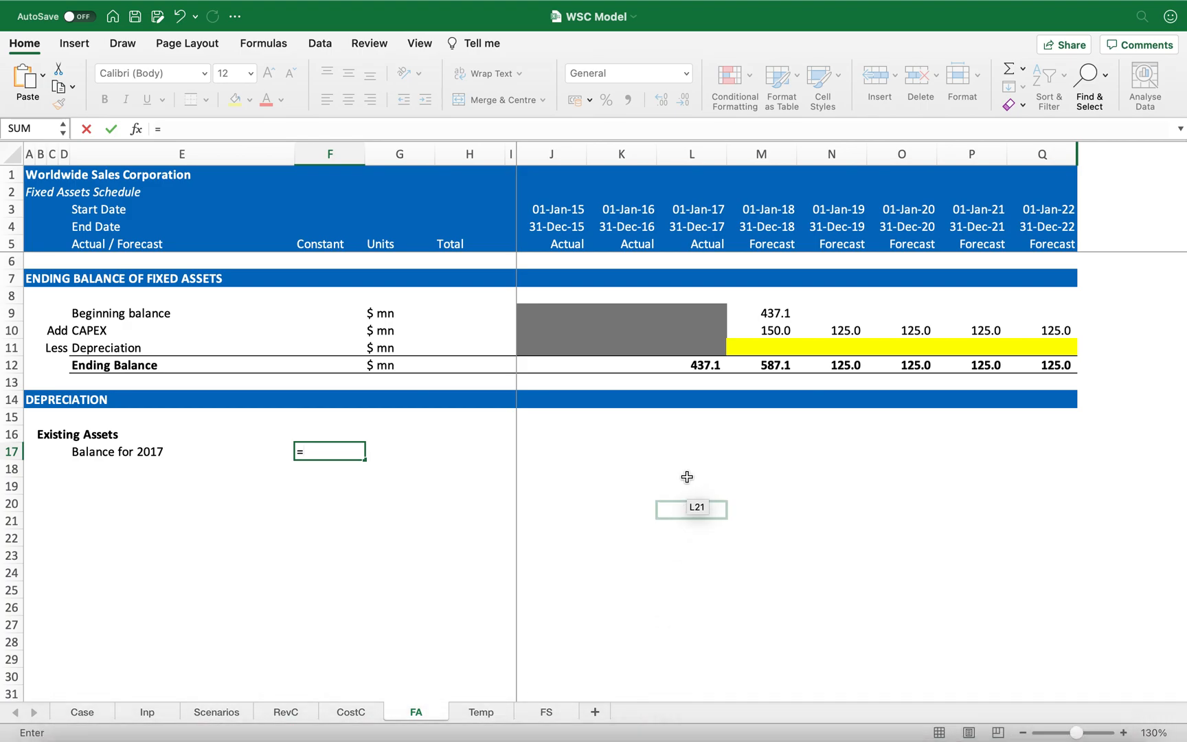
pyautogui.click(546, 711)
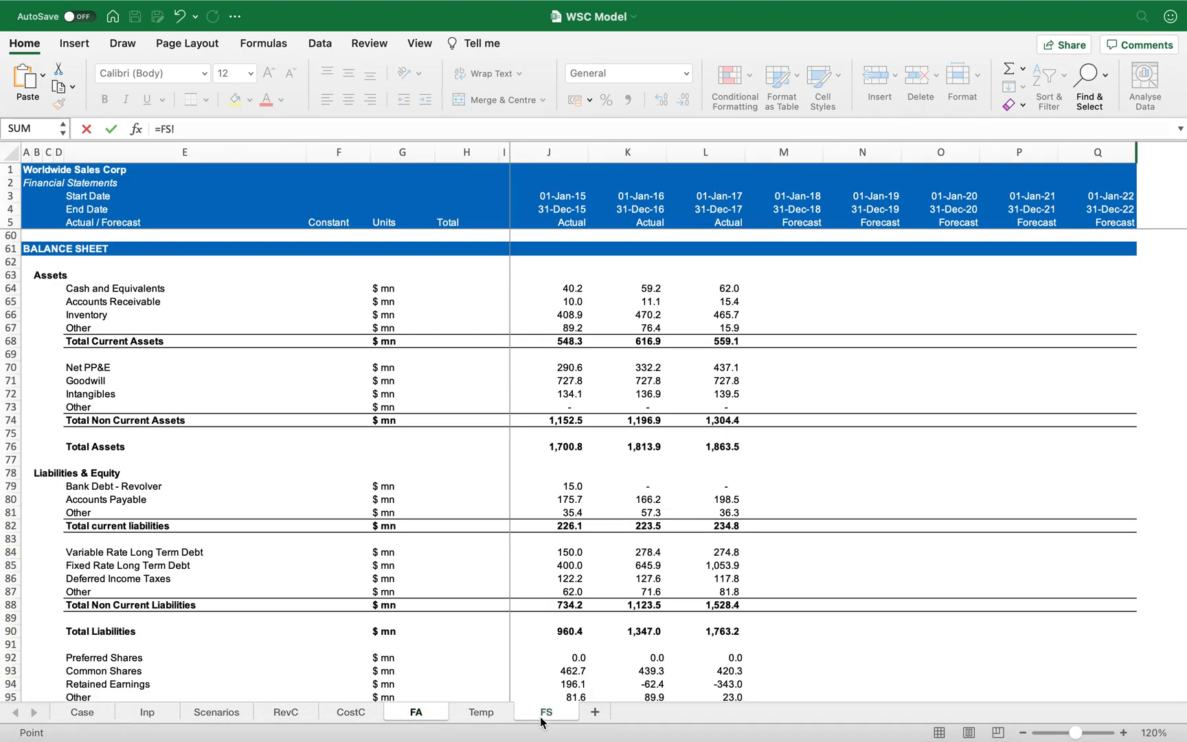
pyautogui.click(728, 367)
pyautogui.press('Return')
pyautogui.press('Up')
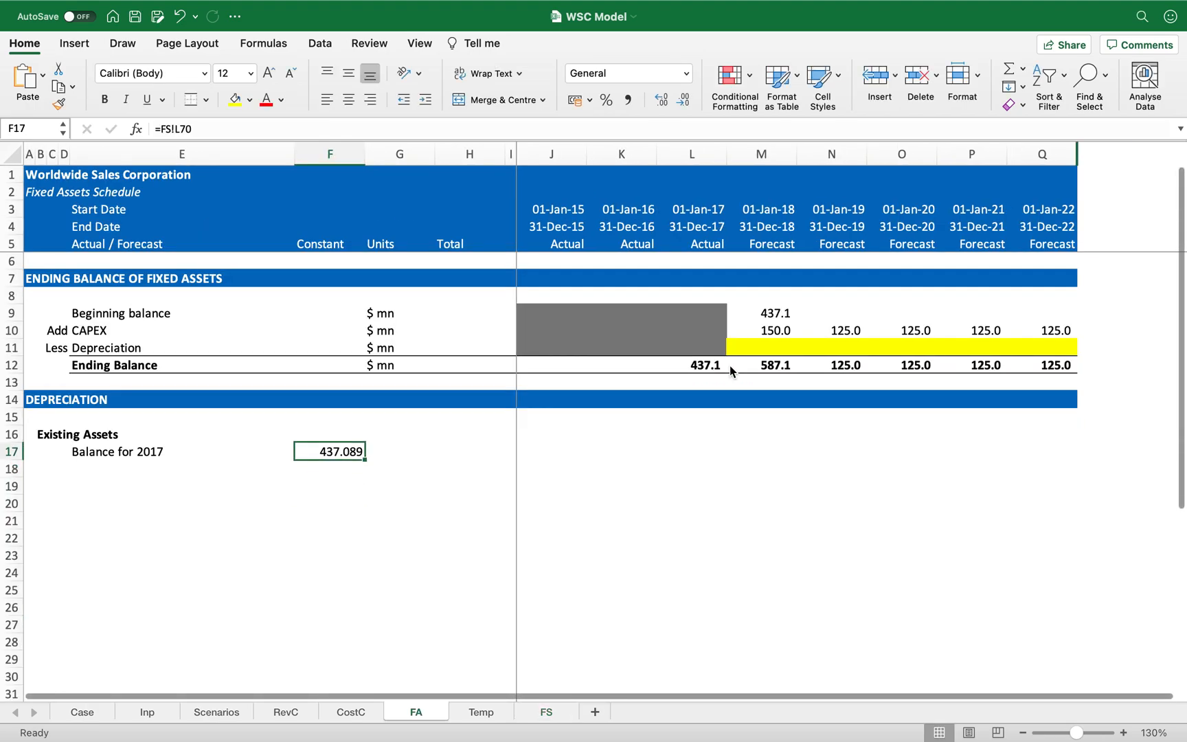
# - Format the 2017 balance in F17 to one decimal place and enter its unit "$ mn" in G17
pyautogui.click(629, 99)
pyautogui.click(683, 100)
pyautogui.press('Right')
pyautogui.write('$ mn')
pyautogui.press('Return')
# - Link E18 to the "Useful life of existing assets" label on the Inp sheet
pyautogui.press('Left')
pyautogui.press('Left')
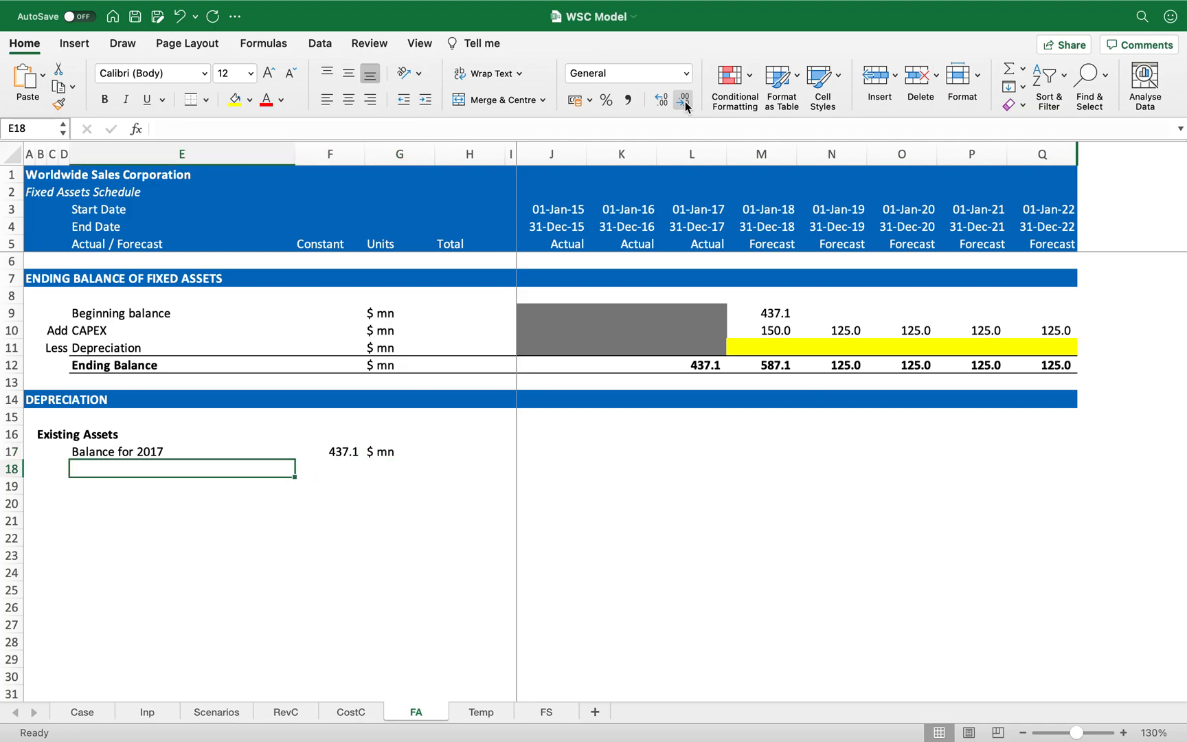
pyautogui.write('=')
pyautogui.click(165, 719)
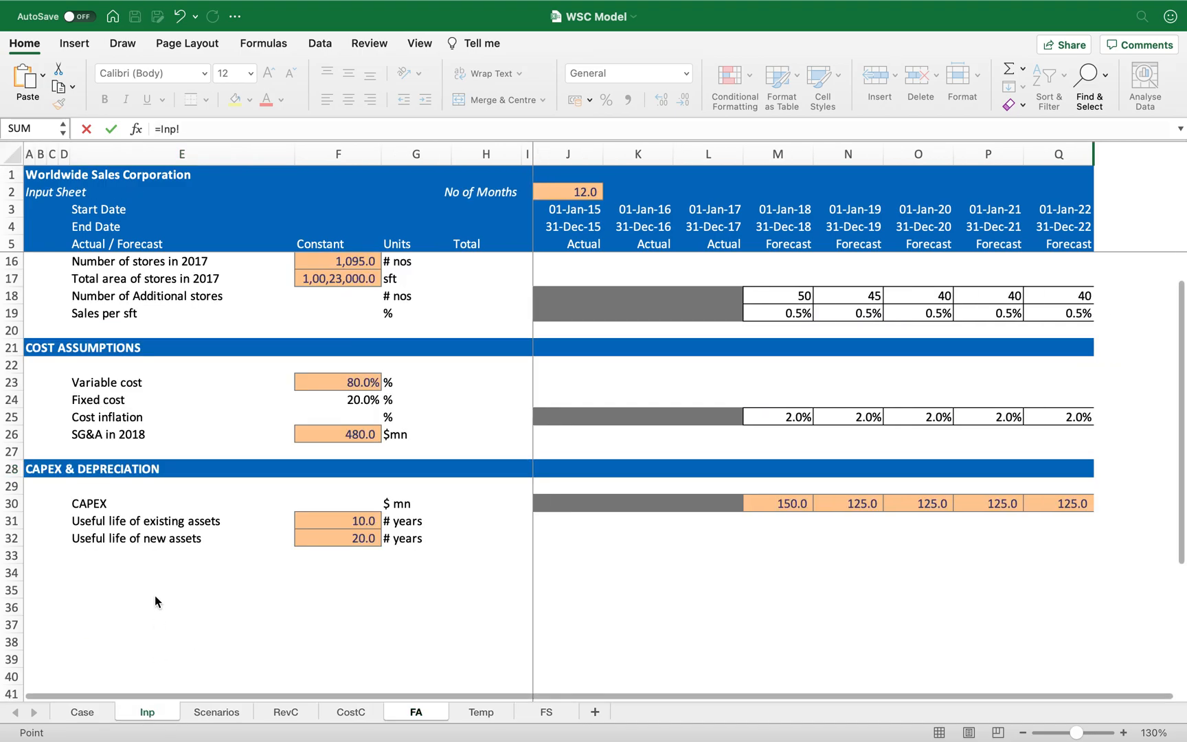
pyautogui.click(147, 524)
pyautogui.press('Return')
# - Copy the link from E18 across to F18 and G18 to bring in the useful life value and unit
pyautogui.press('Up')
pyautogui.press('super+c')
pyautogui.hotkey('shift', 'Right')
pyautogui.hotkey('shift', 'Right')
pyautogui.press('super+v')
pyautogui.press('Escape')
pyautogui.hotkey('shift', 'Left')
pyautogui.hotkey('shift', 'Left')
# - Format E19:Q19 as a bold total row with top and bottom borders
pyautogui.press('Down')
pyautogui.hotkey('shift', 'space')
pyautogui.hotkey('shift', 'BackSpace')
pyautogui.press('super+shift+Right')
pyautogui.click(194, 102)
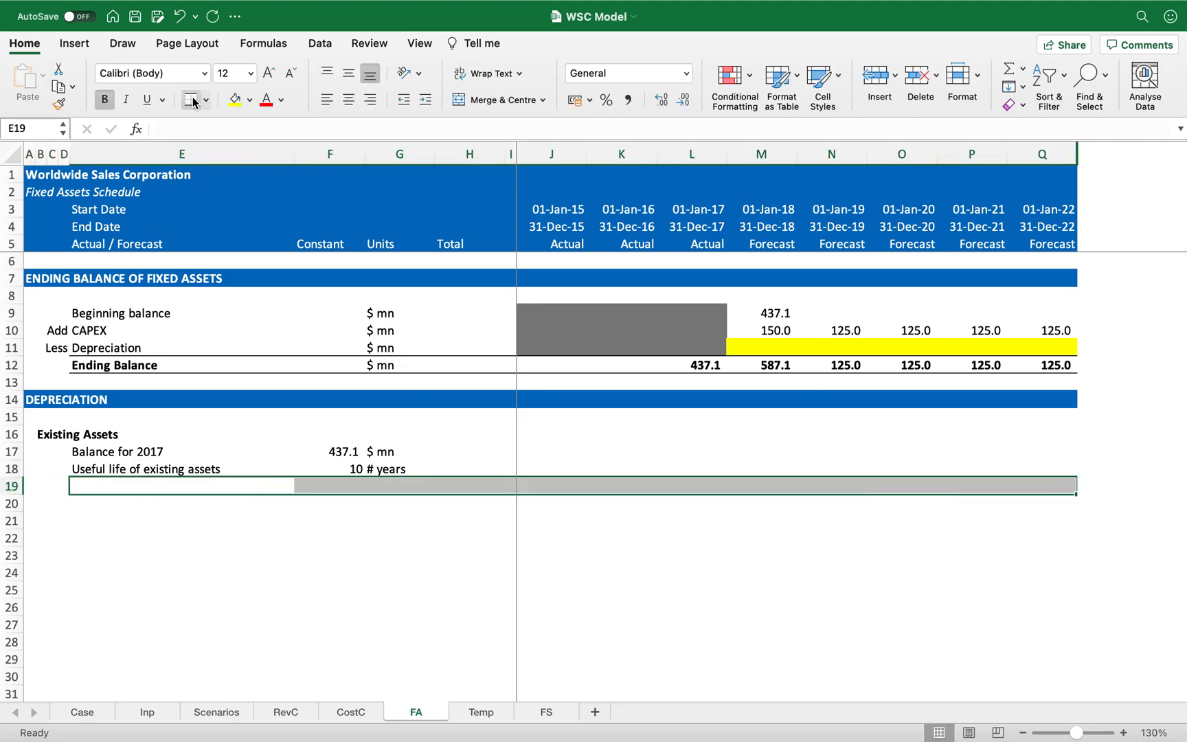
pyautogui.hotkey('shift', 'BackSpace')
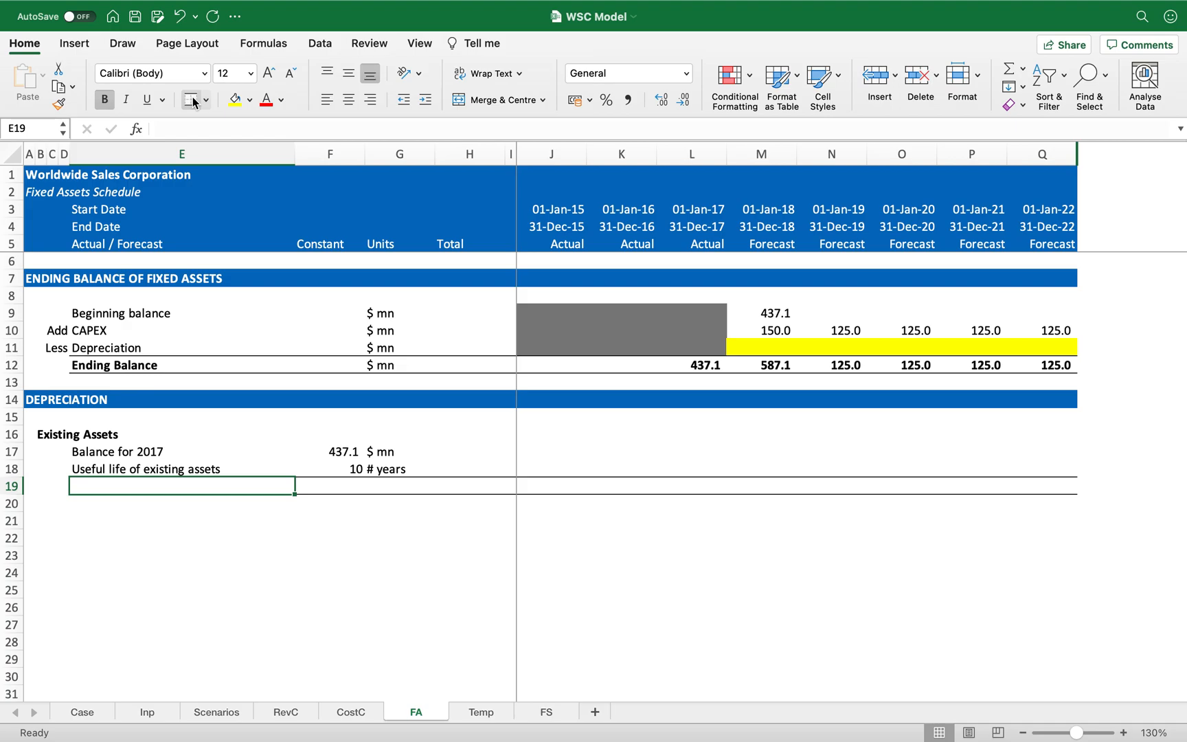
# - Label row 19 "Depreciation on existing assets" in E19 and enter its unit "$ mn" in G19
pyautogui.write('Depreciation on existing assets')
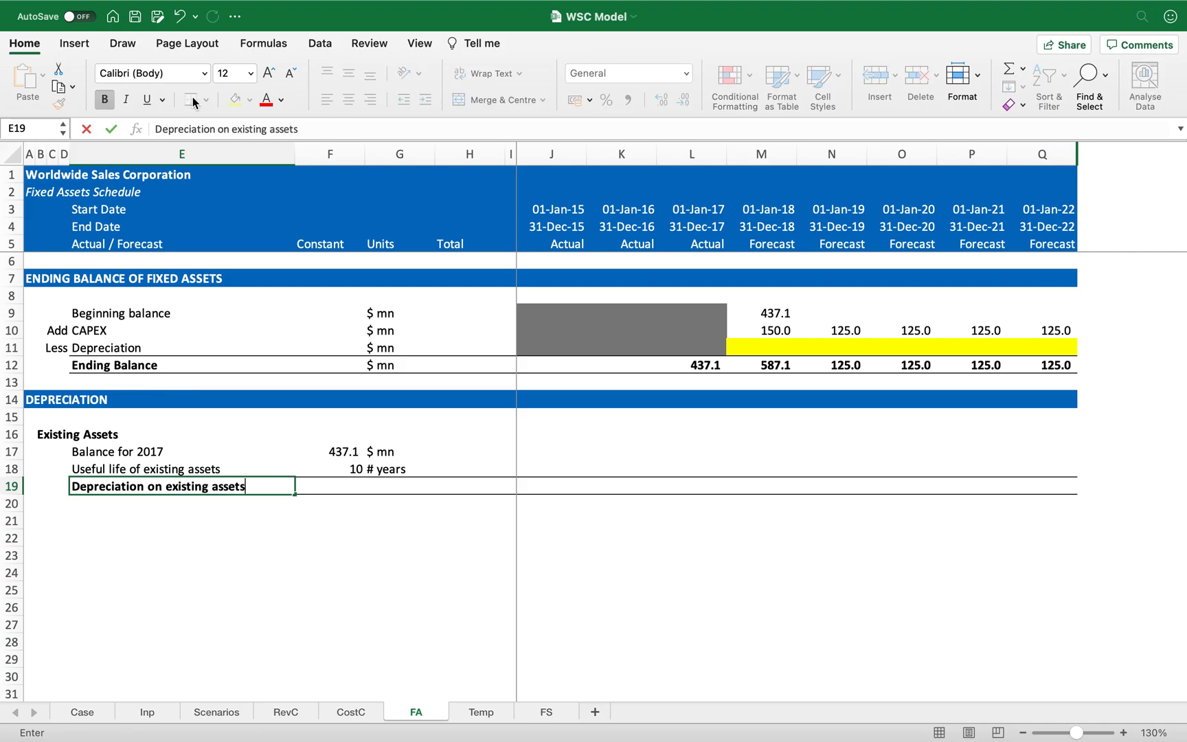
pyautogui.press('Tab')
pyautogui.press('Tab')
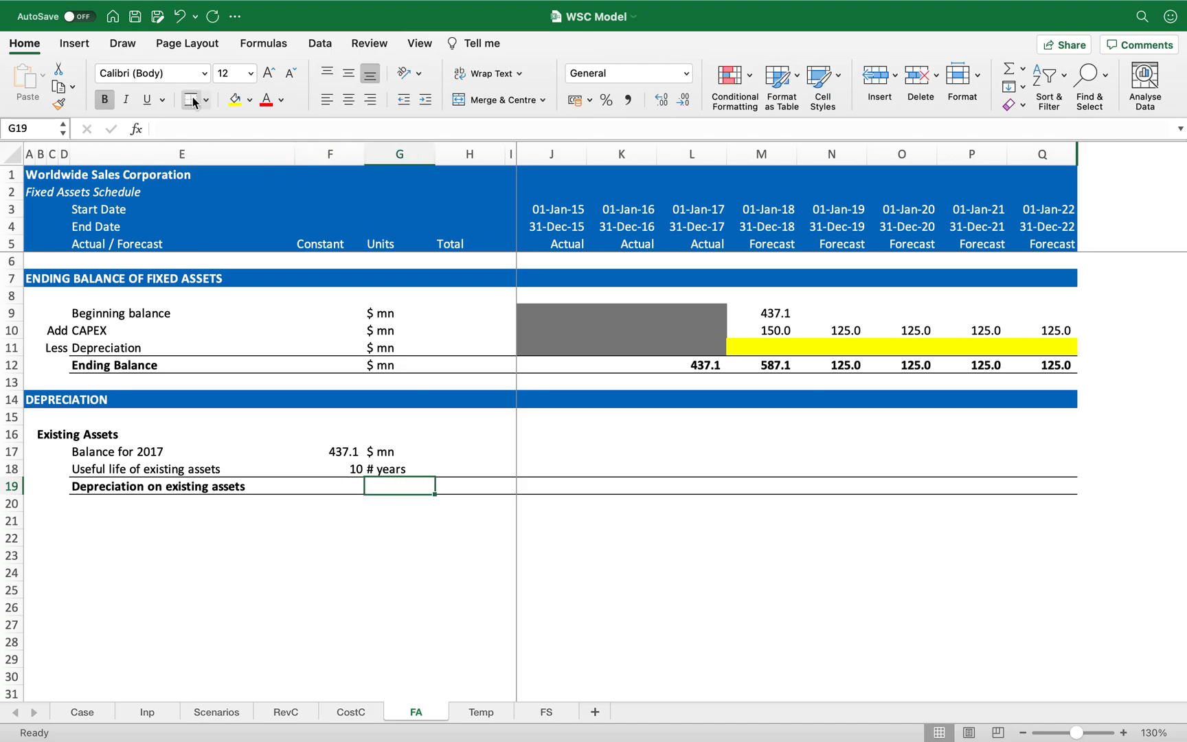
pyautogui.write('$ mn')
pyautogui.press('Return')
# - Copy the grey-shaded cell J10 onto J17:L18 to block out the actual years for the existing assets inputs
pyautogui.press('Up')
pyautogui.press('Right')
pyautogui.press('Right')
pyautogui.press('Right')
pyautogui.press('Right')
pyautogui.press('Right')
pyautogui.press('Left')
pyautogui.press('Left')
pyautogui.press('Up')
pyautogui.press('Up')
pyautogui.press('Up')
pyautogui.press('Up')
pyautogui.press('Up')
pyautogui.press('Up')
pyautogui.press('Up')
pyautogui.press('Up')
pyautogui.press('Up')
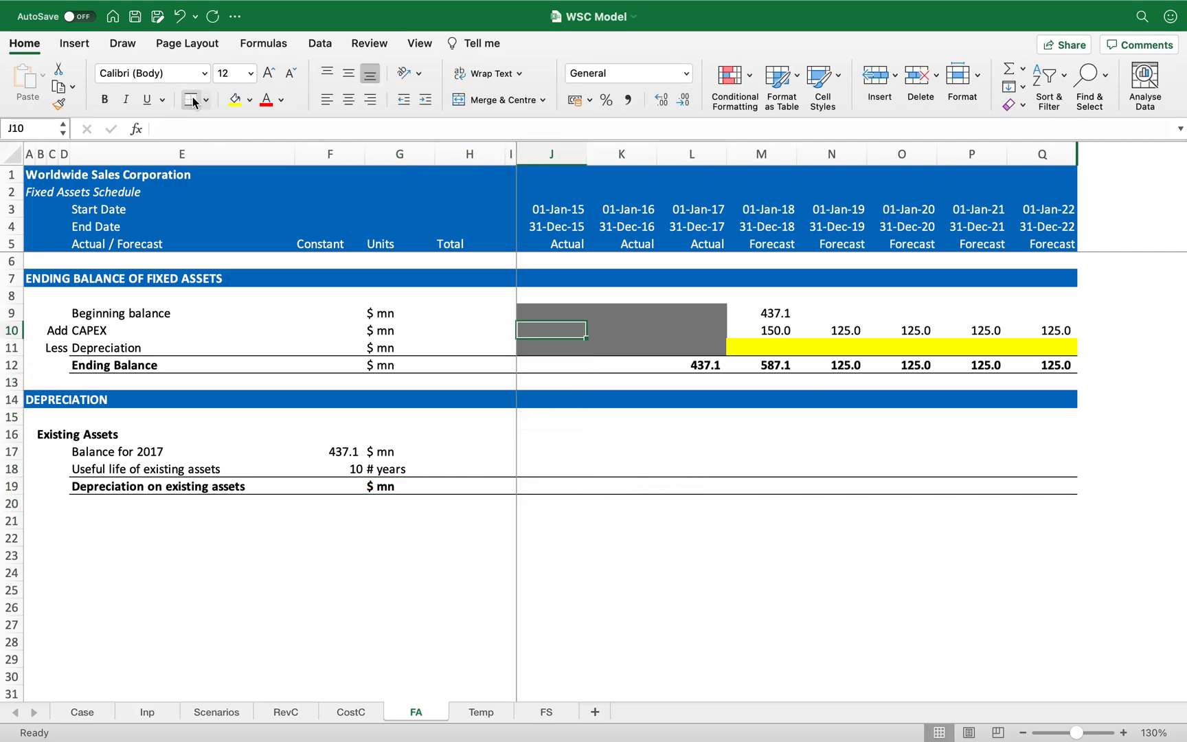
pyautogui.press('super+c')
pyautogui.press('Down')
pyautogui.press('Down')
pyautogui.press('Down')
pyautogui.press('Down')
pyautogui.press('Down')
pyautogui.press('Down')
pyautogui.press('Down')
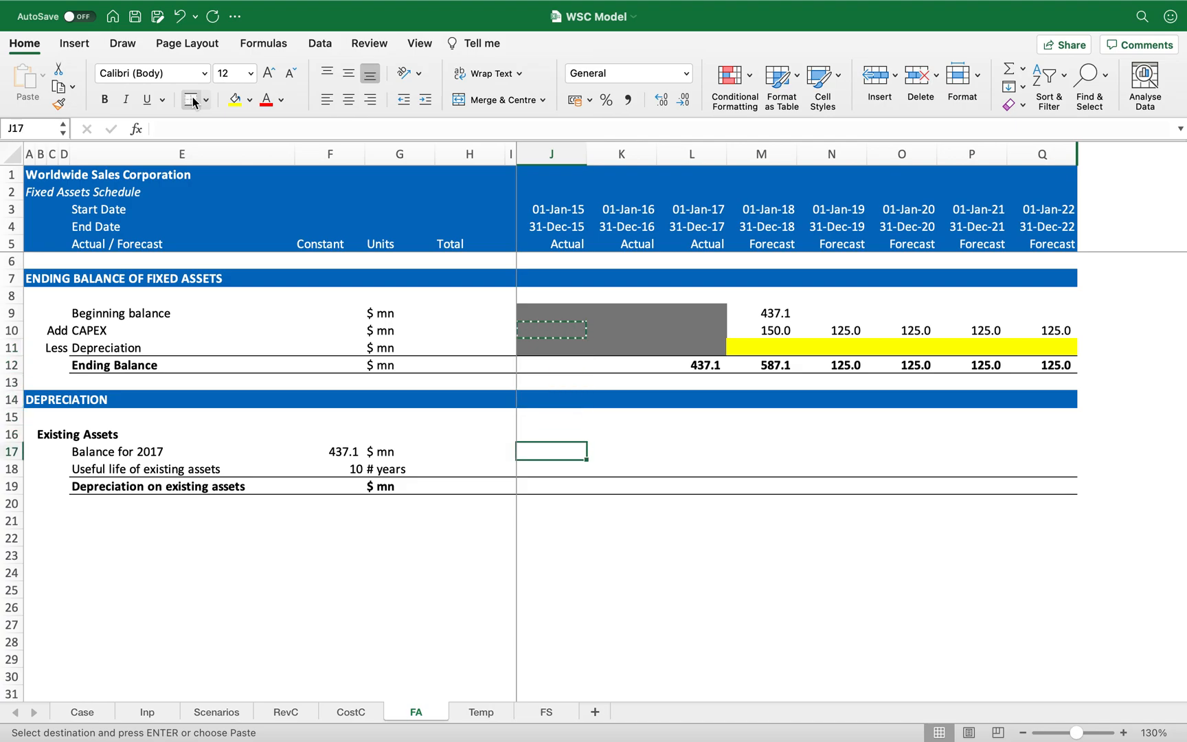
pyautogui.hotkey('shift', 'Right')
pyautogui.hotkey('shift', 'Right')
pyautogui.hotkey('shift', 'Down')
pyautogui.press('Return')
# - Paste the copied grey shading over J17:L18 in the balance and useful life rows
pyautogui.press('Right')
pyautogui.press('Right')
pyautogui.press('Right')
pyautogui.press('Down')
pyautogui.press('Down')
pyautogui.press('Left')
pyautogui.press('Left')
pyautogui.press('Left')
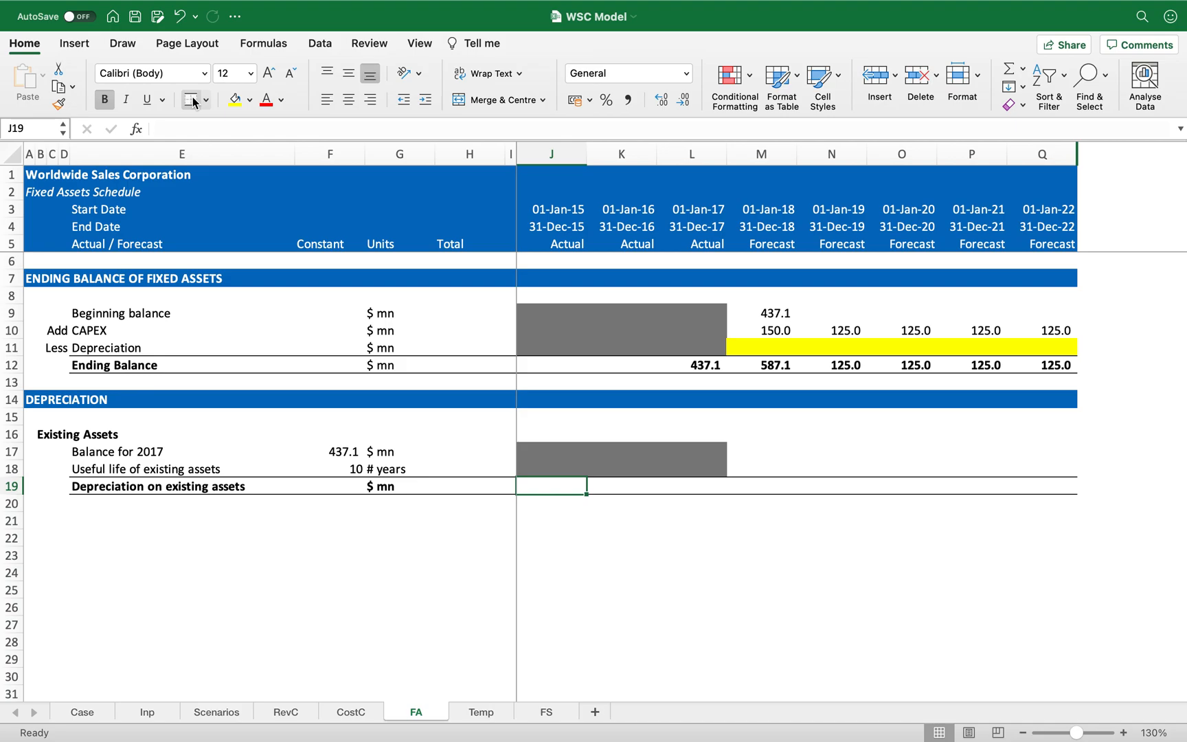
# - Enter the existing-assets depreciation formula =IF(YEAR(J4)>2017,$F17/$F18,0) in J19
pyautogui.write('IF(')
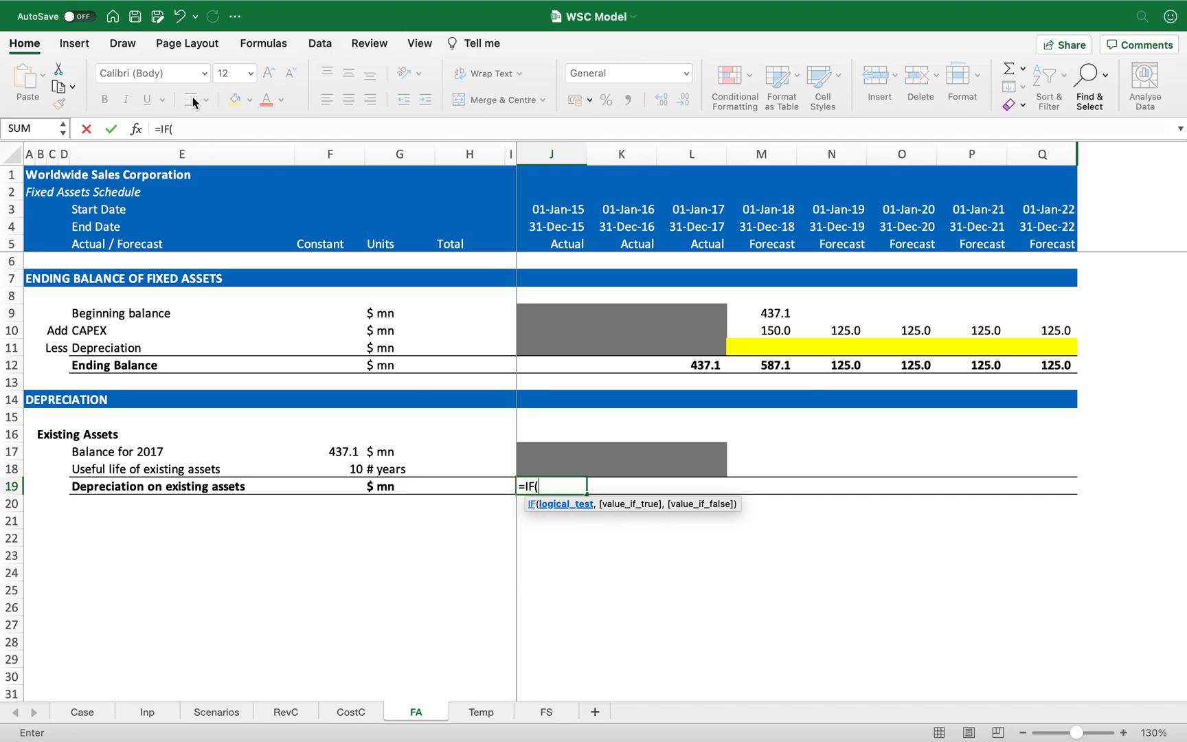
pyautogui.write('year')
pyautogui.press('Tab')
pyautogui.click(550, 234)
pyautogui.write(')')
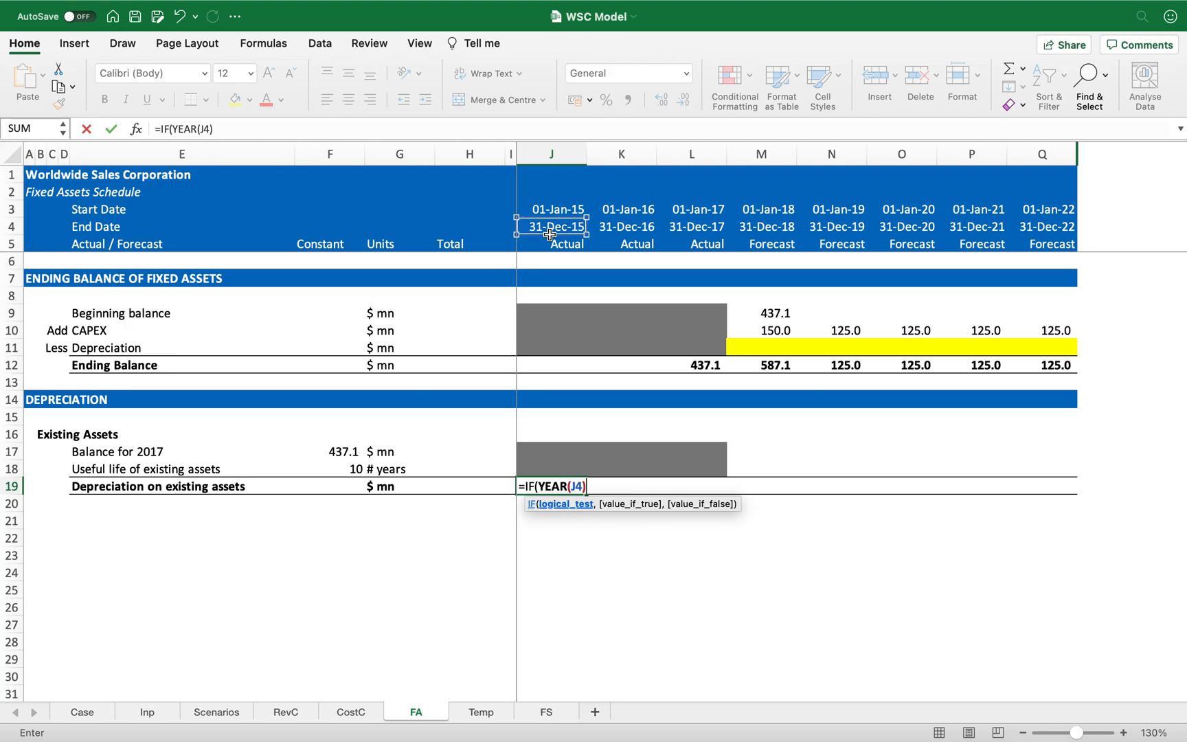
pyautogui.write('>2017,')
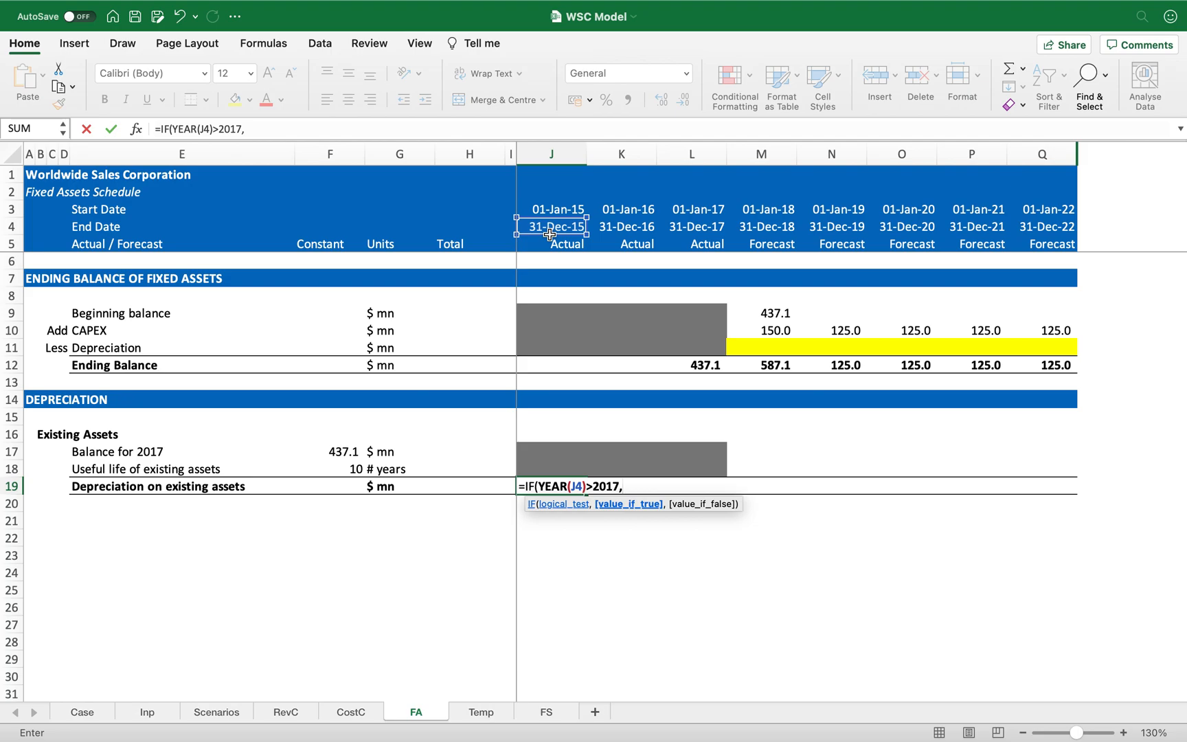
pyautogui.click(342, 452)
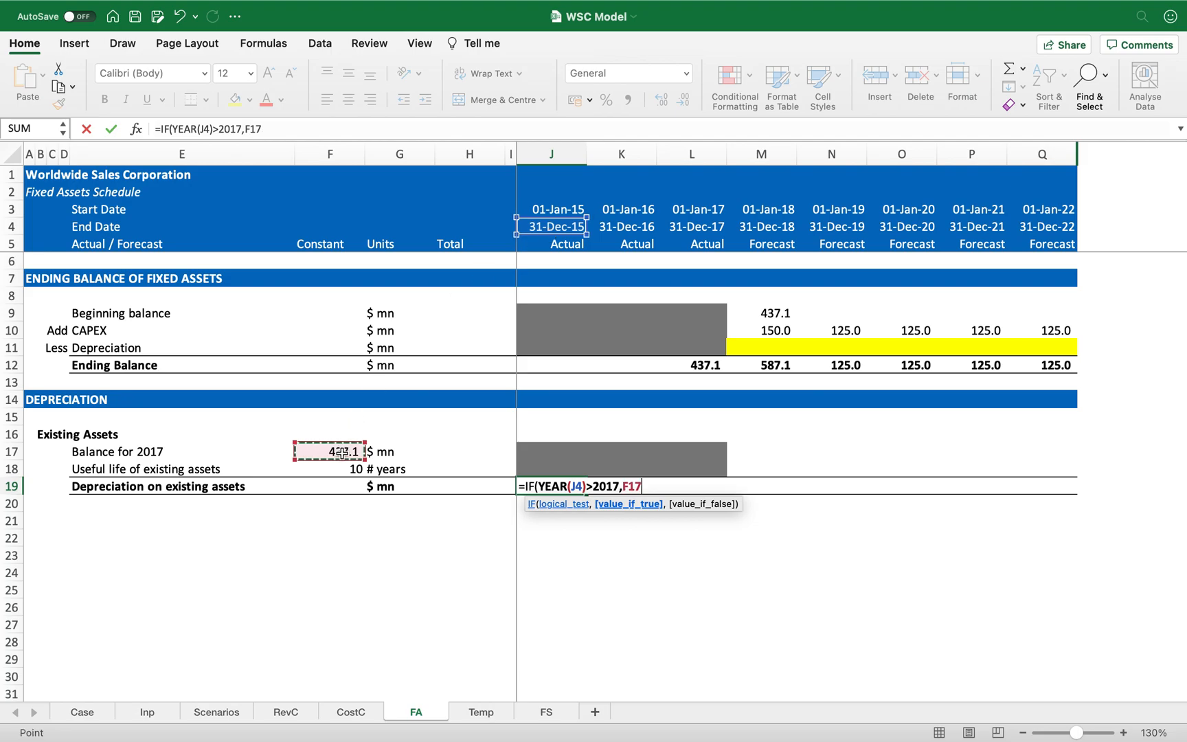
pyautogui.press('super+t')
pyautogui.press('super+t')
pyautogui.press('super+t')
pyautogui.write('/')
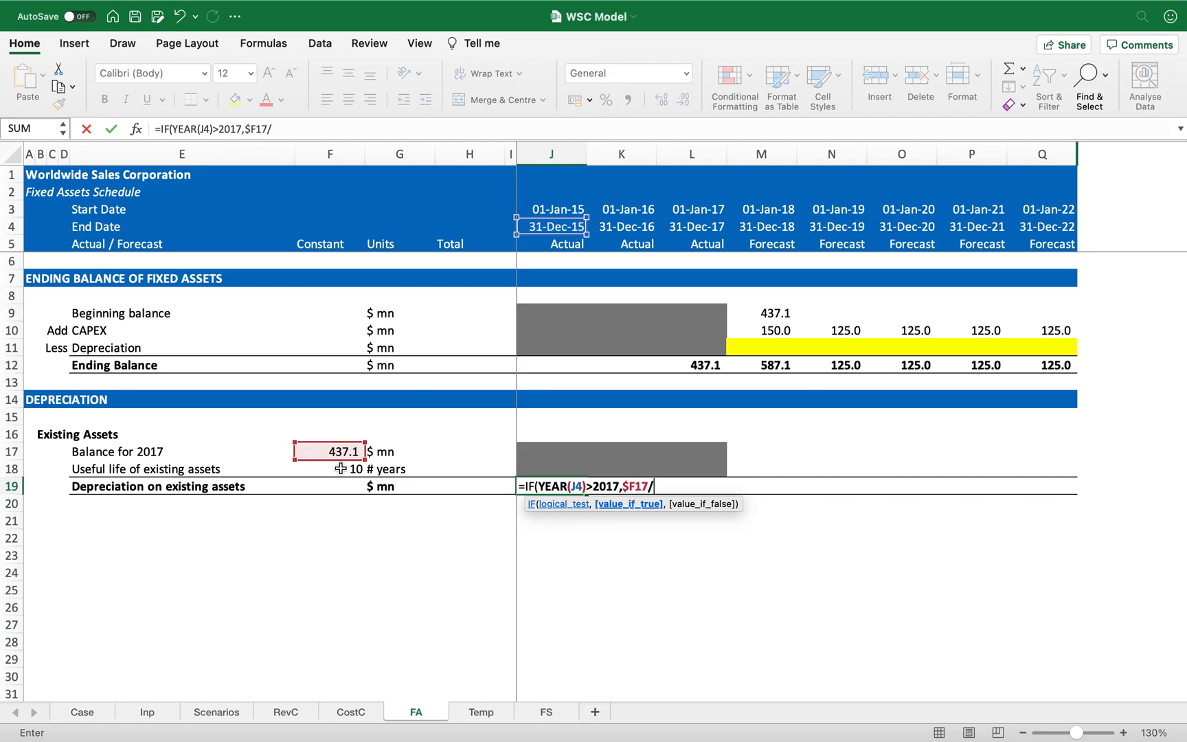
pyautogui.click(341, 470)
pyautogui.press('super+t')
pyautogui.press('super+t')
pyautogui.press('super+t')
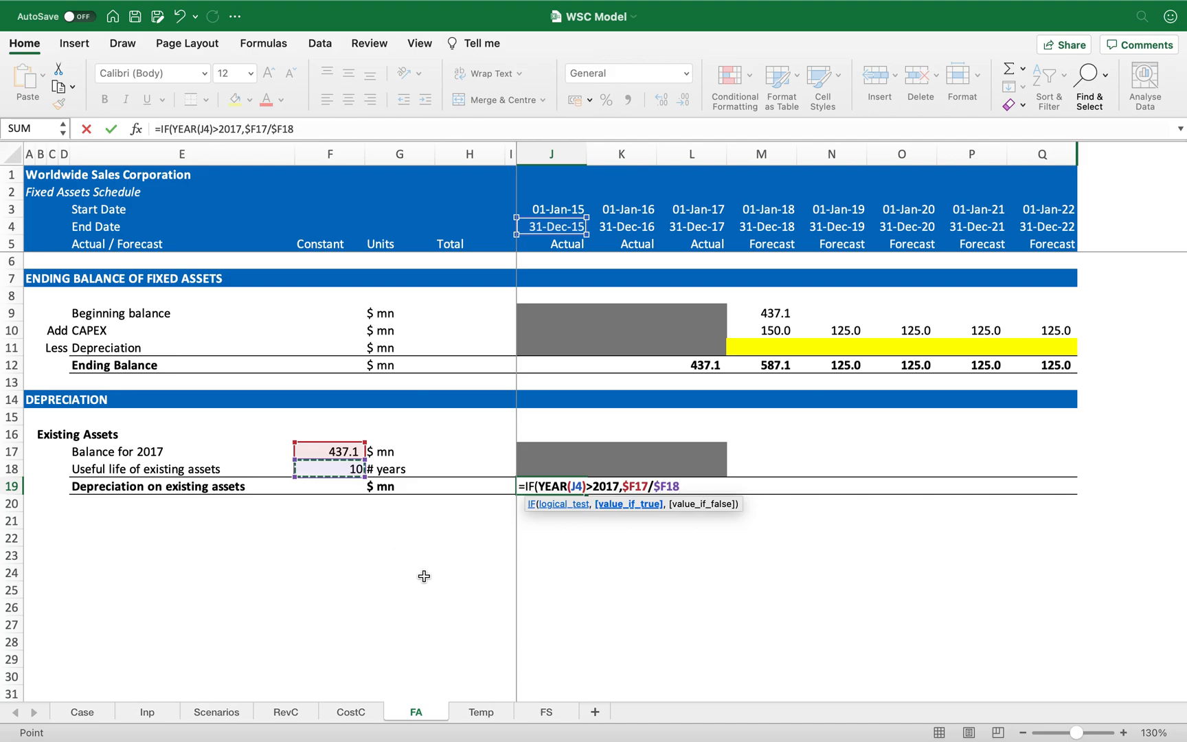
pyautogui.write(',0)')
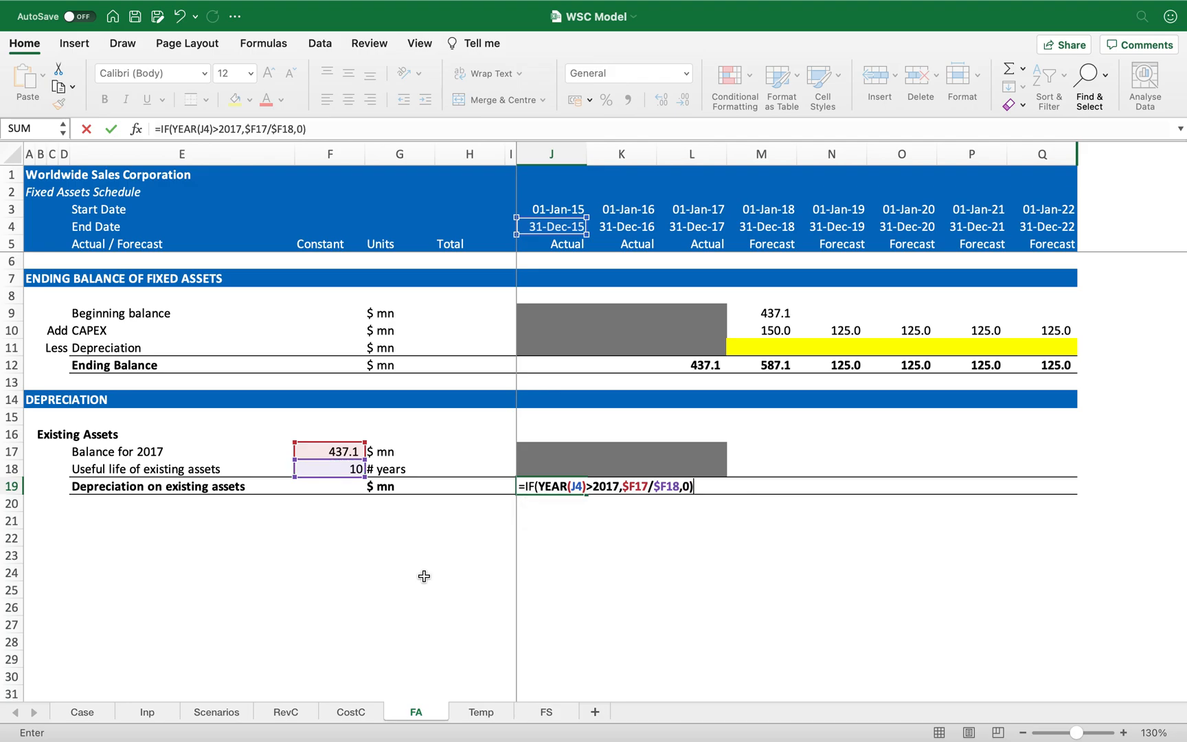
pyautogui.press('Return')
# - Copy the depreciation formula in J19 across the row to Q19
pyautogui.press('Up')
pyautogui.hotkey('ctrl', 'c')
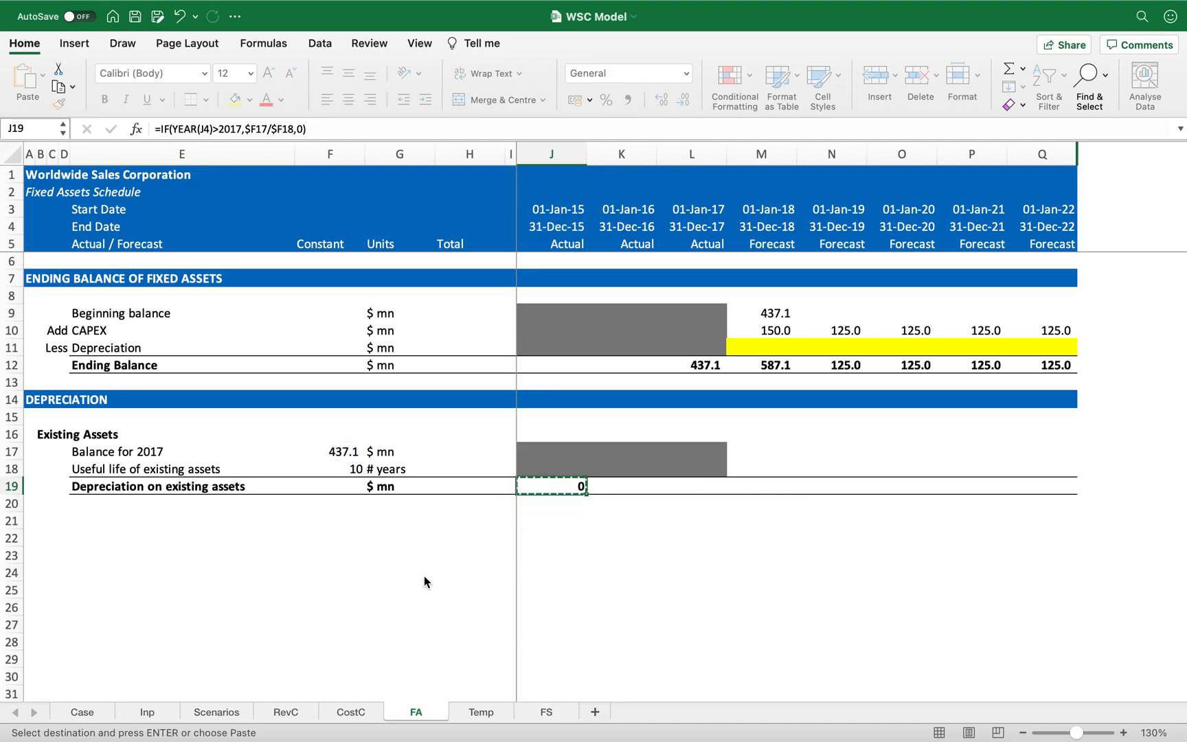
pyautogui.hotkey('shift', 'Right')
pyautogui.hotkey('shift', 'Right')
pyautogui.hotkey('shift', 'Right')
pyautogui.hotkey('shift', 'Right')
pyautogui.hotkey('shift', 'Right')
pyautogui.hotkey('shift', 'Right')
pyautogui.hotkey('shift', 'Right')
pyautogui.press('Return')
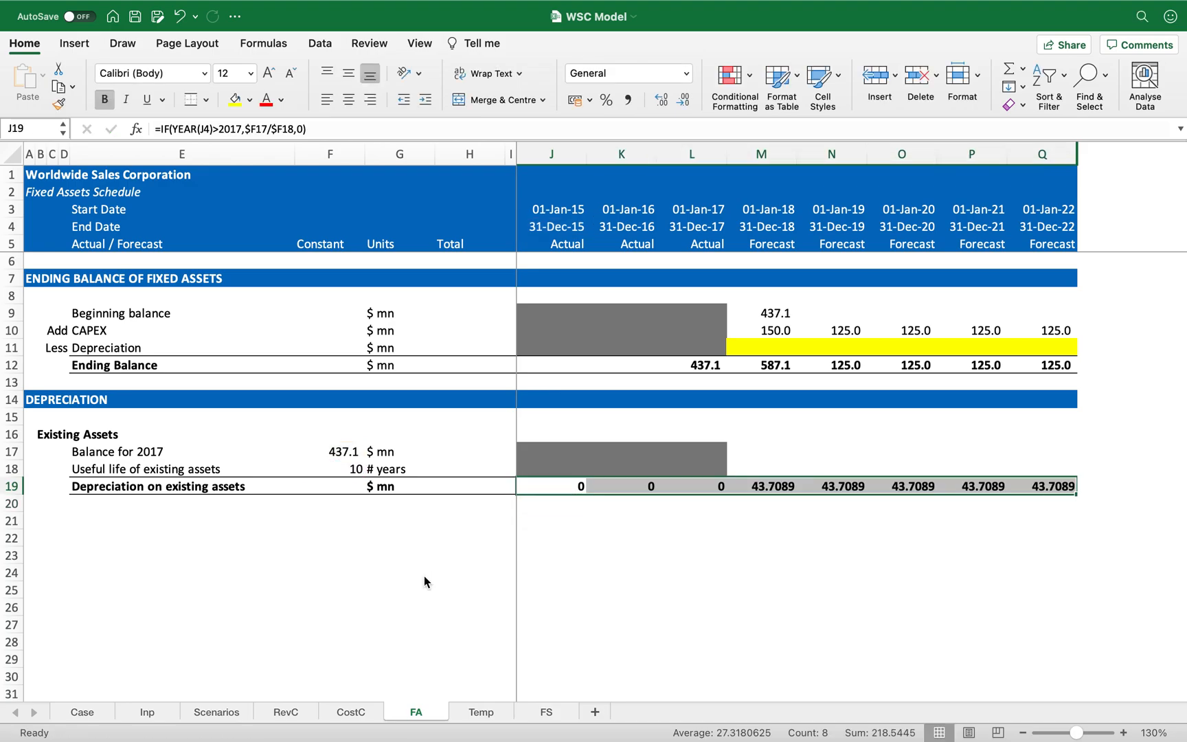
# - Format J19:Q19 with the comma number style and one decimal place
pyautogui.click(629, 101)
pyautogui.click(683, 100)
pyautogui.press('Down')
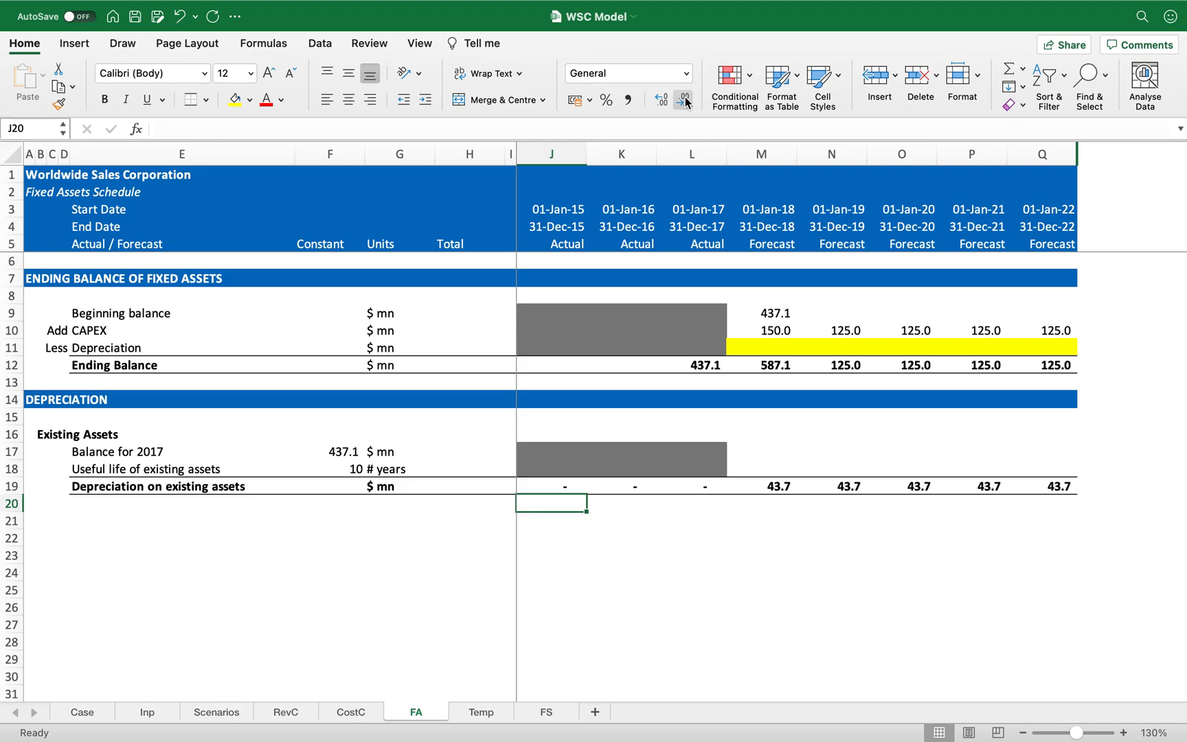
pyautogui.press('Left')
pyautogui.press('Left')
pyautogui.press('Left')
pyautogui.press('Left')
pyautogui.press('Left')
pyautogui.press('Left')
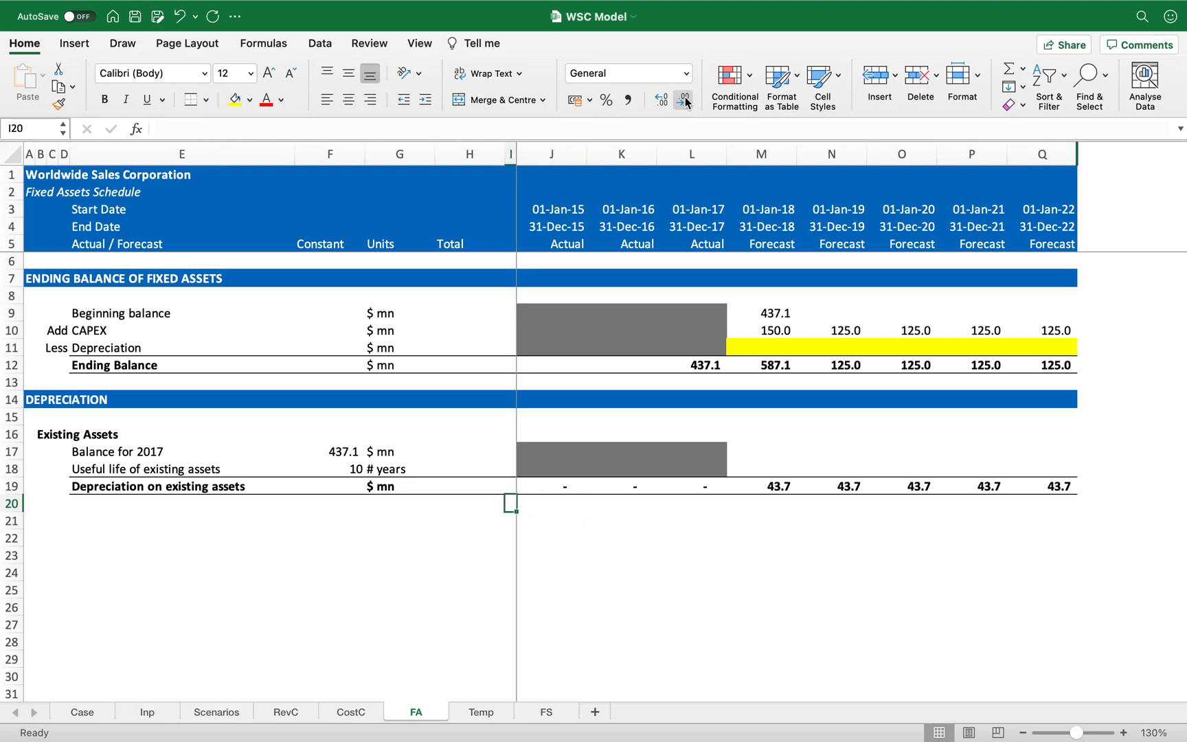
pyautogui.press('Right')
pyautogui.press('Left')
pyautogui.press('Left')
pyautogui.press('Left')
pyautogui.press('Left')
pyautogui.press('Right')
pyautogui.press('Up')
pyautogui.press('Up')
pyautogui.press('Up')
pyautogui.press('Up')
pyautogui.press('Up')
pyautogui.press('Down')
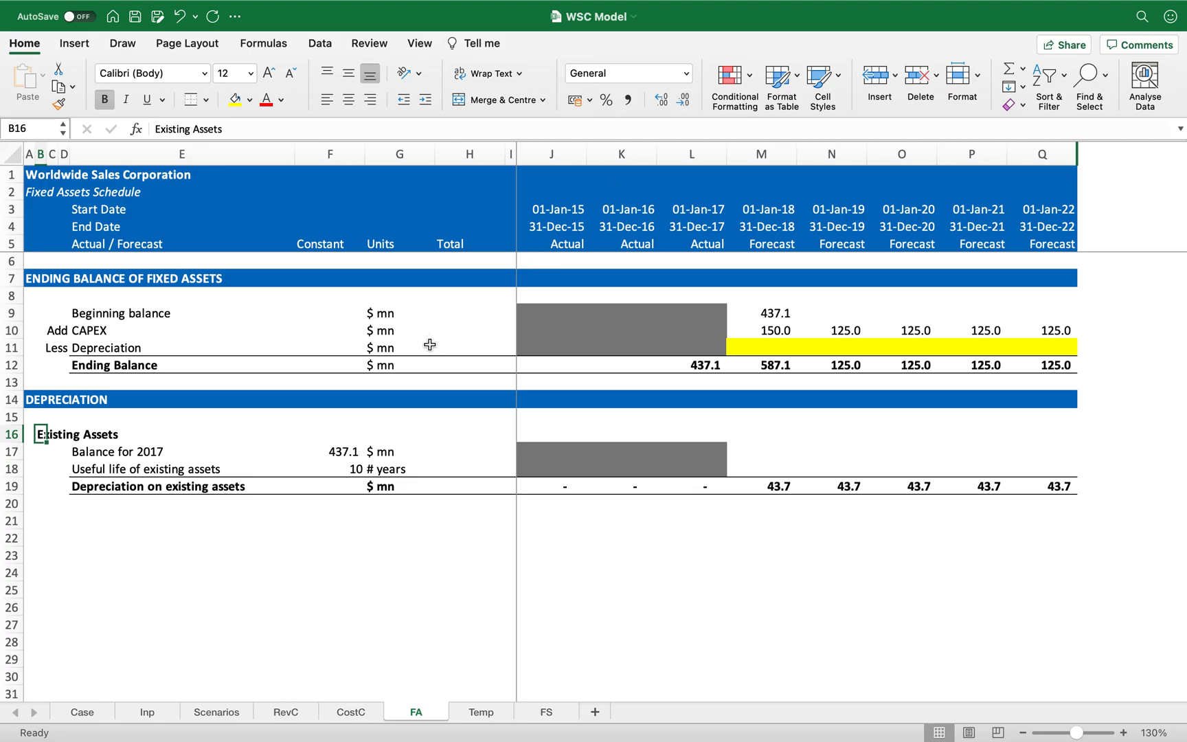
# - Copy the "Existing Assets" heading from B16 to B21 and retitle the copy "New Assets"
pyautogui.click(348, 469)
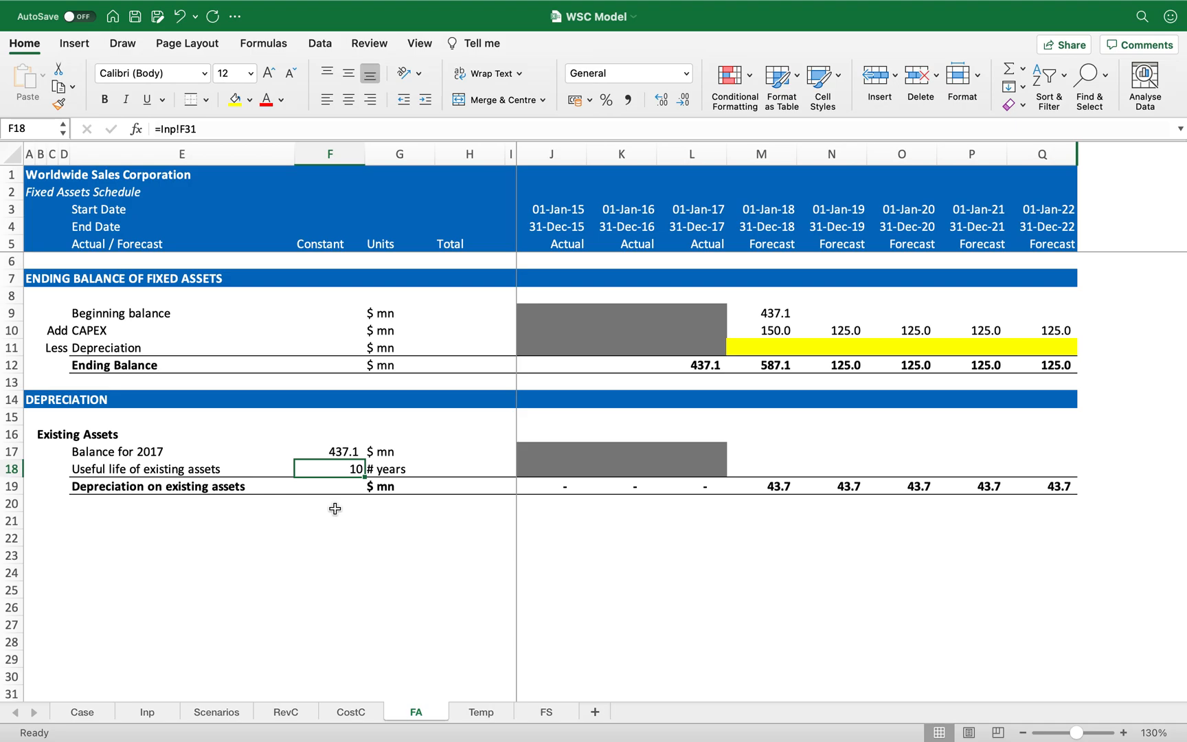
pyautogui.press('Left')
pyautogui.press('Left')
pyautogui.press('Left')
pyautogui.press('Left')
pyautogui.press('Left')
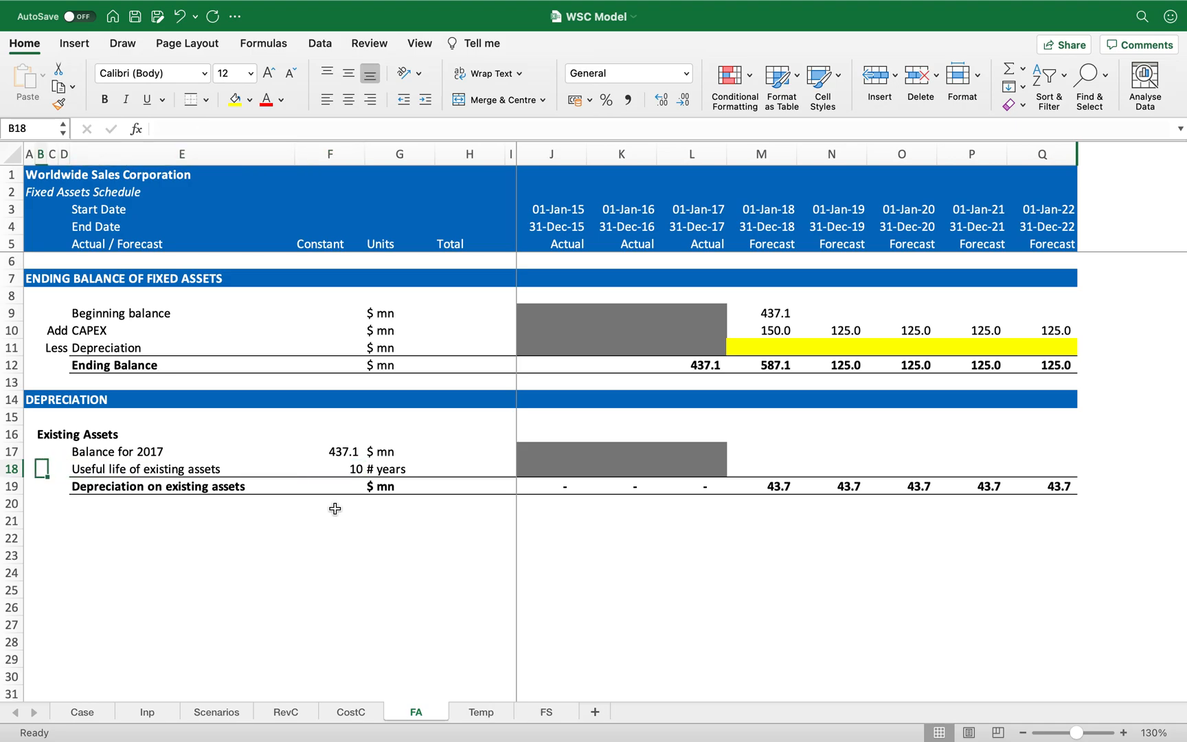
pyautogui.press('Right')
pyautogui.press('Up')
pyautogui.press('Up')
pyautogui.press('cmd+c')
pyautogui.press('Down')
pyautogui.press('Down')
pyautogui.press('Down')
pyautogui.press('Down')
pyautogui.press('Down')
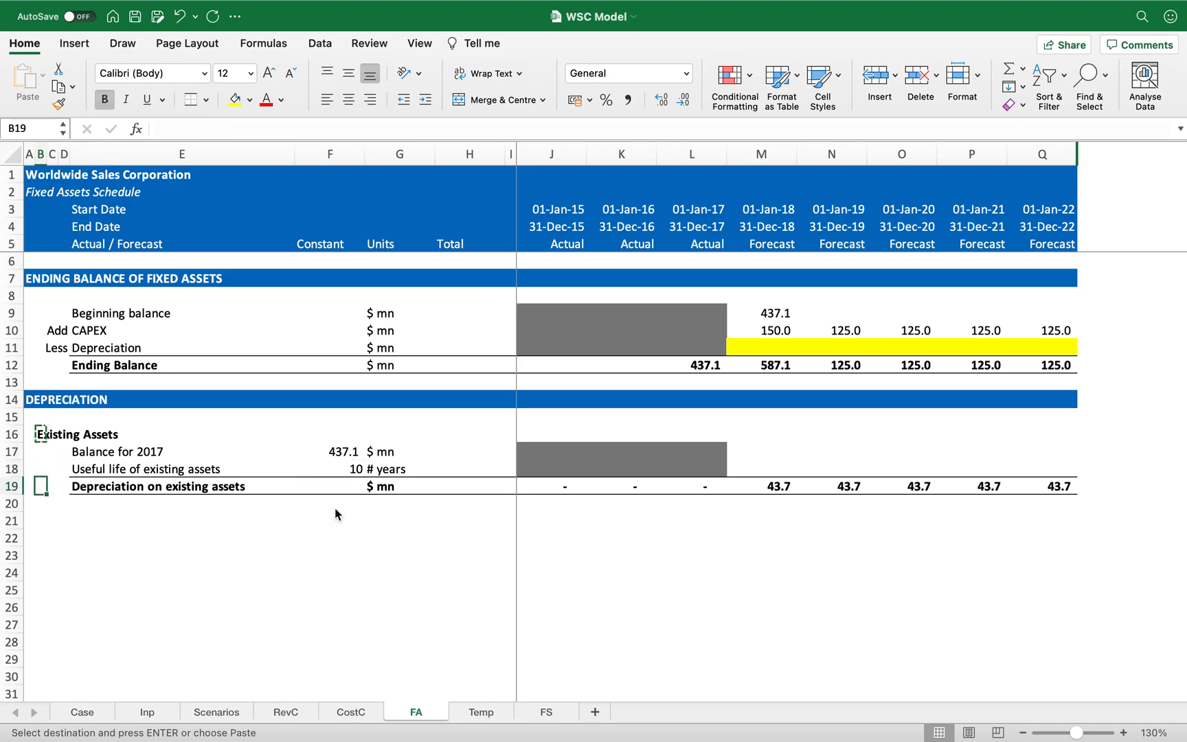
pyautogui.press('Return')
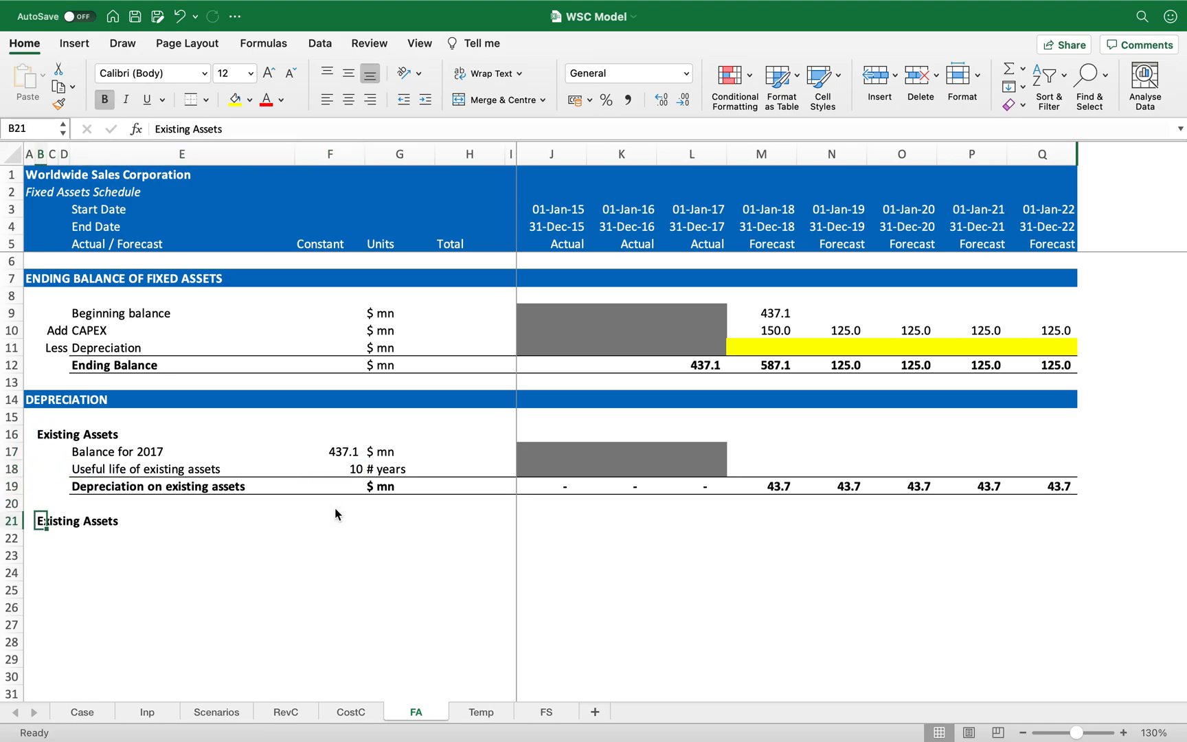
pyautogui.write('New Assets')
pyautogui.press('Return')
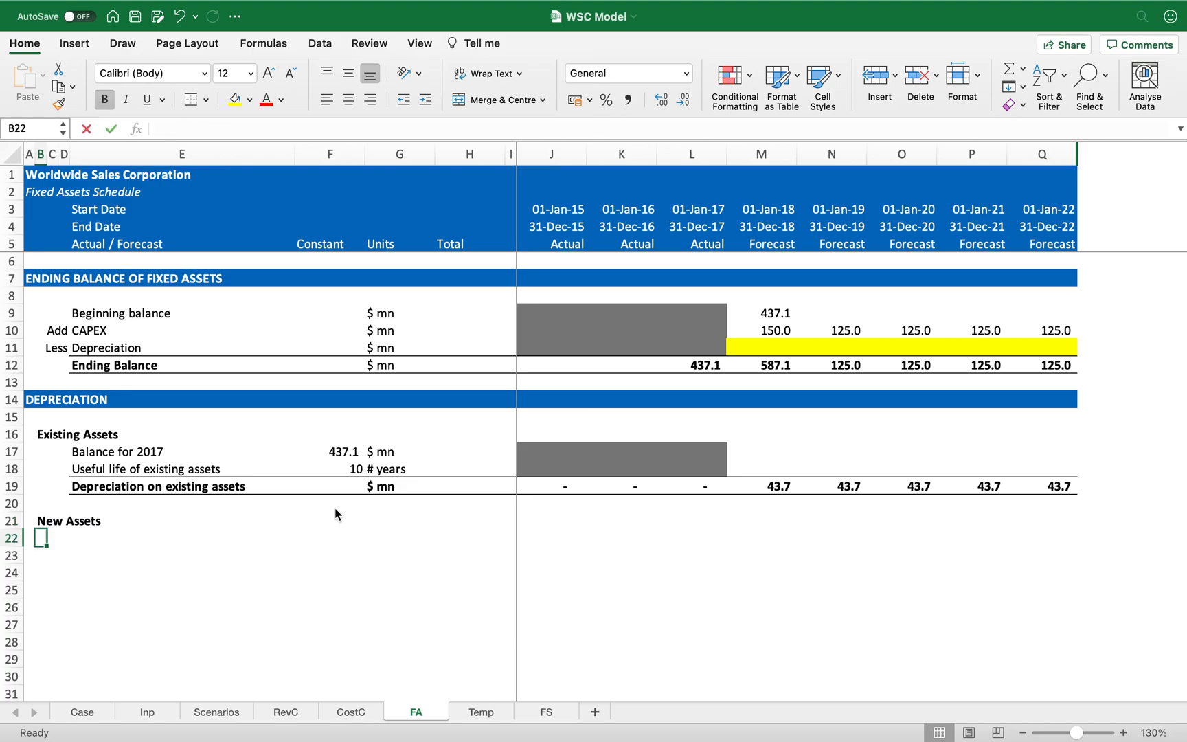
# - Link E22 to the CAPEX label in E30 of the Inp sheet, locking only the row reference
pyautogui.press('Right')
pyautogui.press('Right')
pyautogui.press('Right')
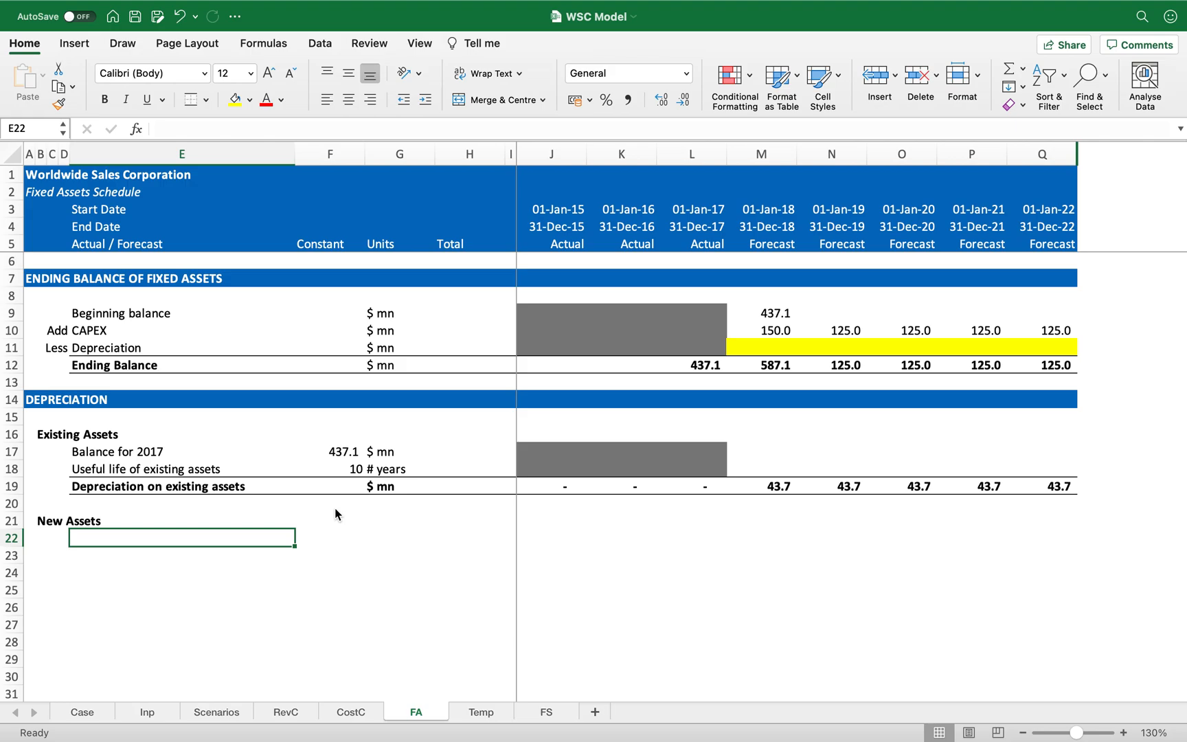
pyautogui.write('=')
pyautogui.click(138, 712)
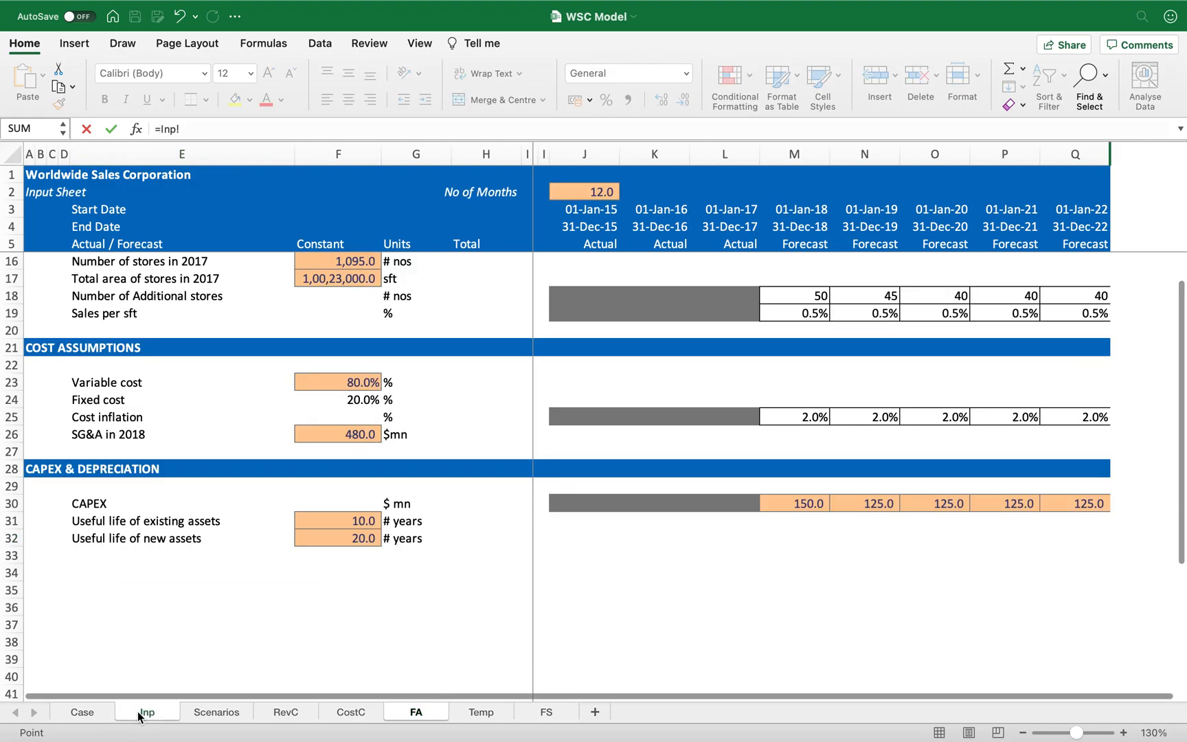
pyautogui.click(206, 503)
pyautogui.press('F4')
pyautogui.press('F4')
pyautogui.press('Return')
# - Copy the CAPEX link in E22 across the row through Q22
pyautogui.press('Up')
pyautogui.press('super+c')
pyautogui.hotkey('ctrl', 'shift', 'Right')
pyautogui.press('Return')
# - Clear the unneeded link results from F22 and H22:I22 in the CAPEX row
pyautogui.press('Right')
pyautogui.press('Delete')
pyautogui.press('Right')
pyautogui.press('Right')
pyautogui.hotkey('shift', 'Right')
pyautogui.press('Delete')
# - Copy the grey-shaded cell J17 onto J22:L22 to block out the actual years for CAPEX
pyautogui.press('Right')
pyautogui.press('Right')
pyautogui.press('Up')
pyautogui.press('Up')
pyautogui.press('Up')
pyautogui.press('Up')
pyautogui.press('Up')
pyautogui.press('super+c')
pyautogui.press('Down')
pyautogui.press('Down')
pyautogui.press('Down')
pyautogui.press('Down')
pyautogui.press('Down')
pyautogui.hotkey('shift', 'Right')
pyautogui.hotkey('shift', 'Right')
pyautogui.press('Return')
# - Format the forecast CAPEX values in M22:Q22 with the comma number style and one decimal place
pyautogui.press('Right')
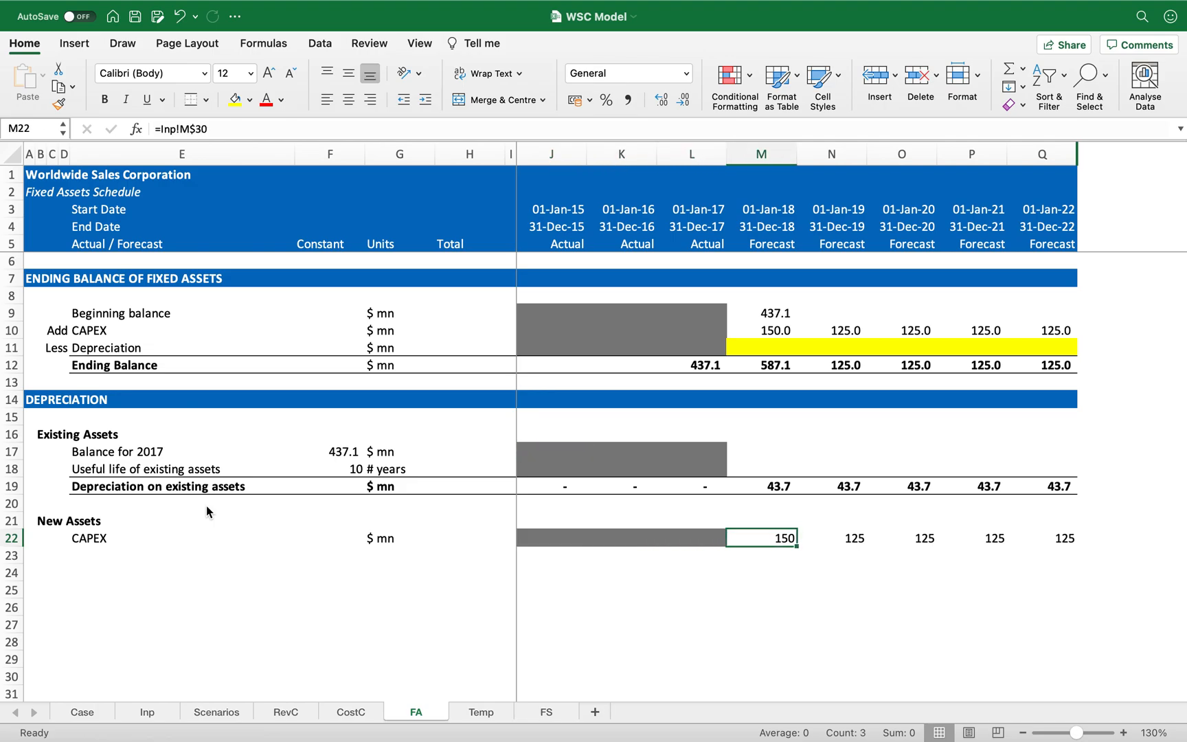
pyautogui.hotkey('ctrl', 'shift', 'Right')
pyautogui.click(627, 100)
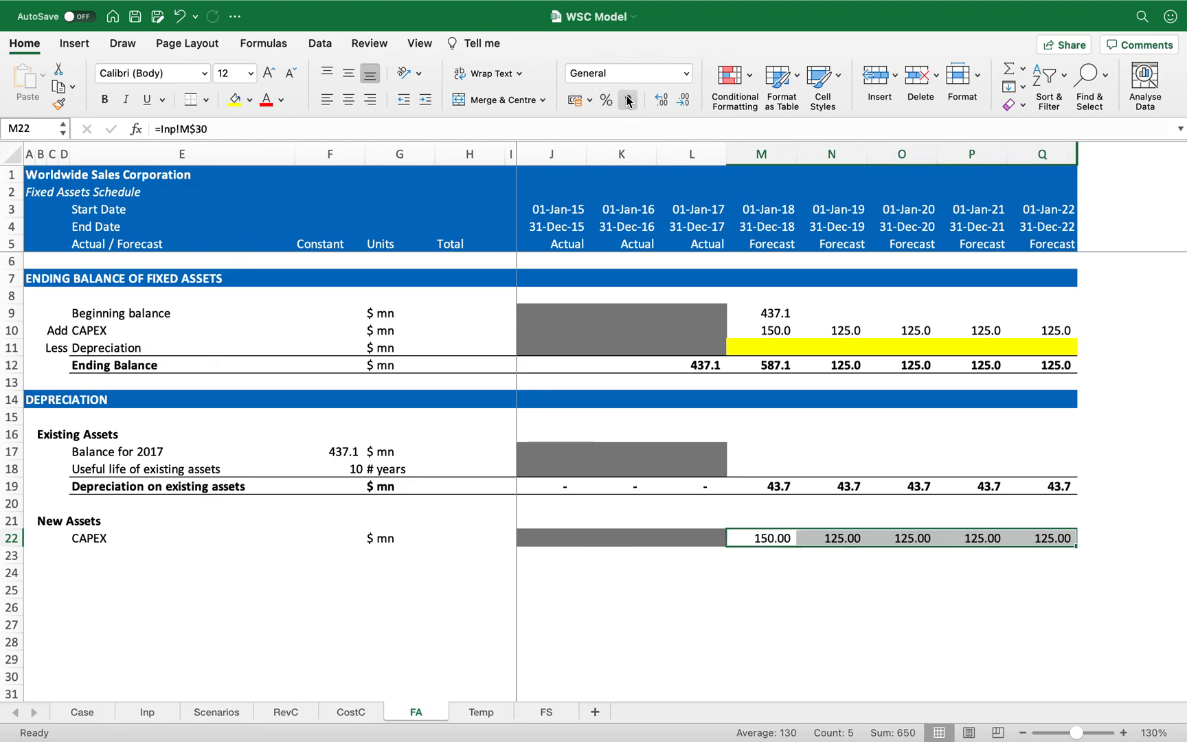
pyautogui.click(684, 99)
# - Link E23 to the "Useful life of new assets" label in row 32 of the Inp sheet
pyautogui.press('Left')
pyautogui.press('Left')
pyautogui.press('Left')
pyautogui.press('Left')
pyautogui.press('Left')
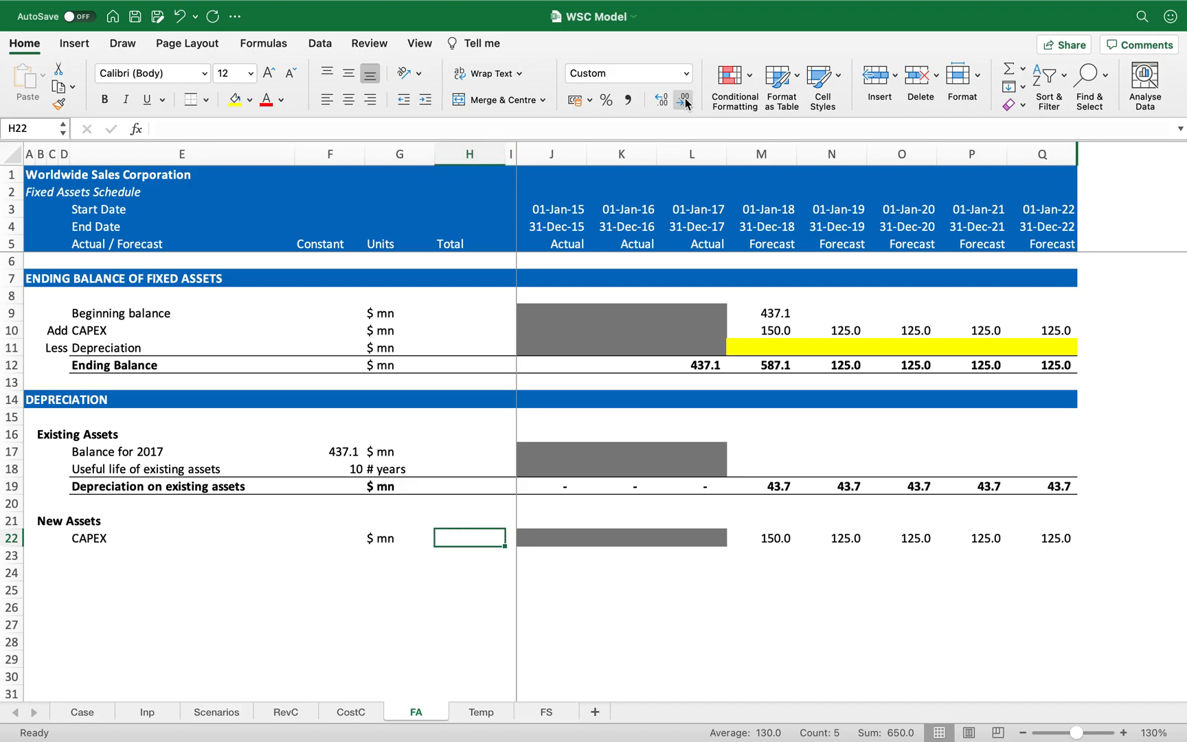
pyautogui.press('Down')
pyautogui.press('Left')
pyautogui.press('Left')
pyautogui.press('Left')
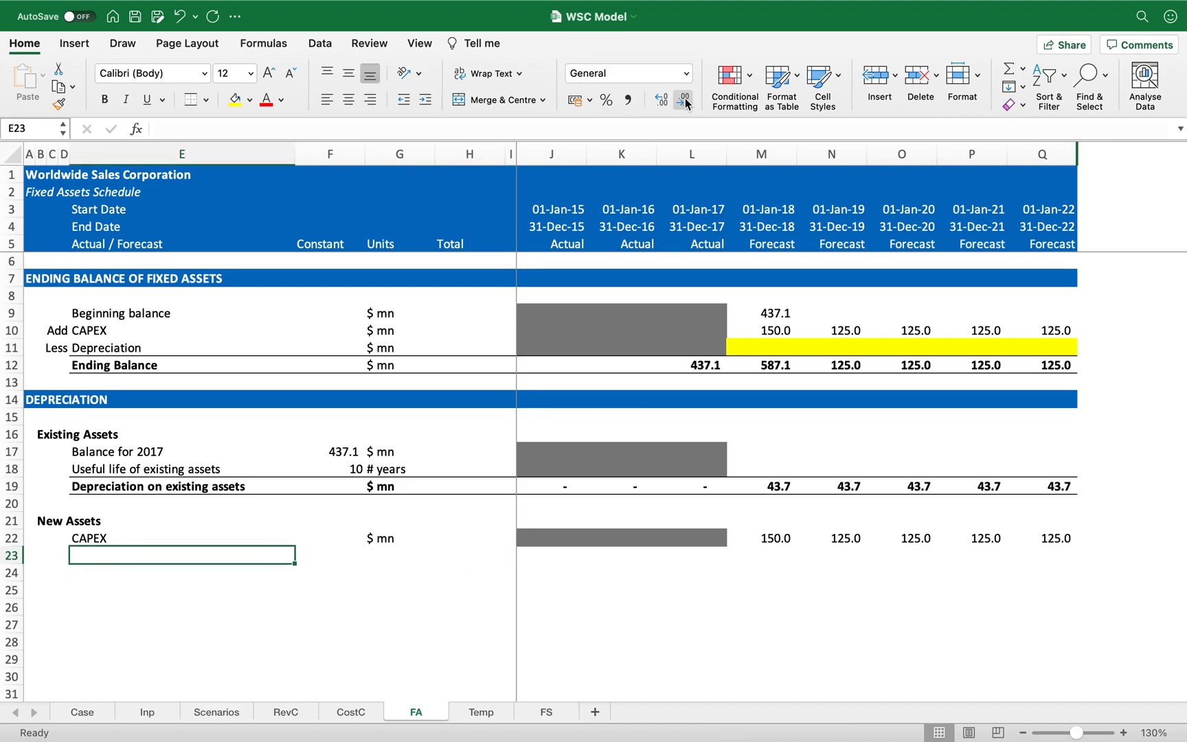
pyautogui.write('=')
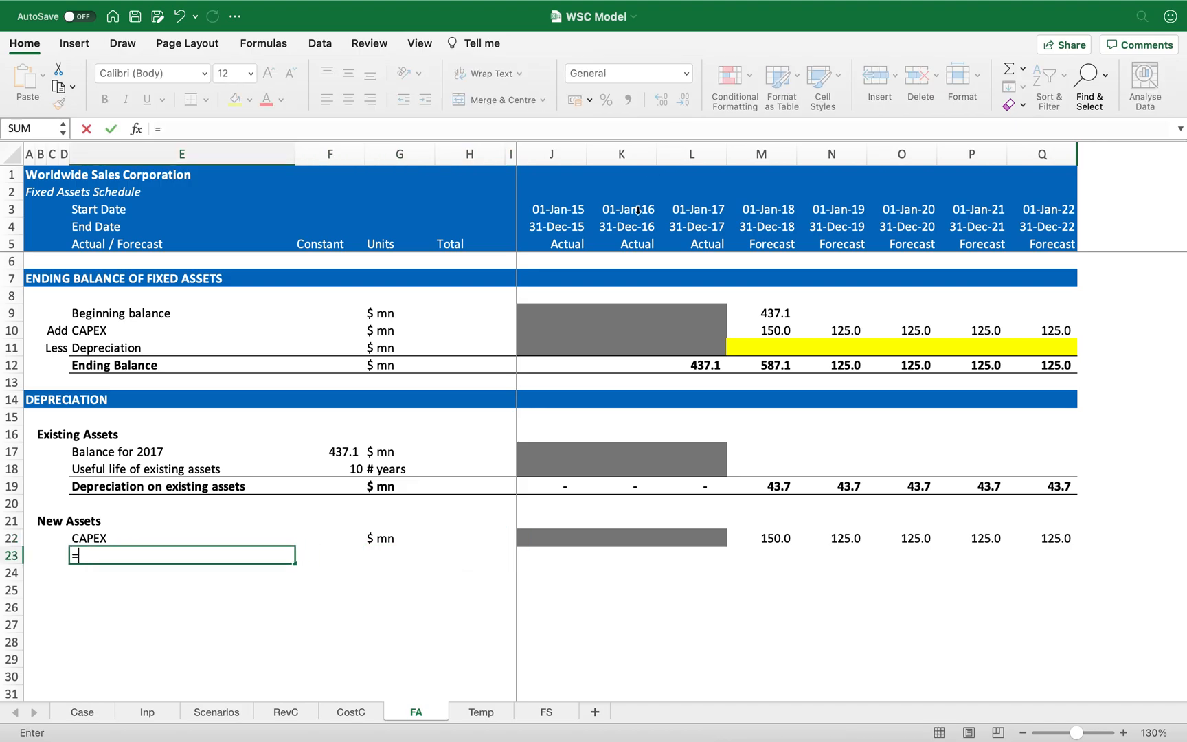
pyautogui.click(147, 711)
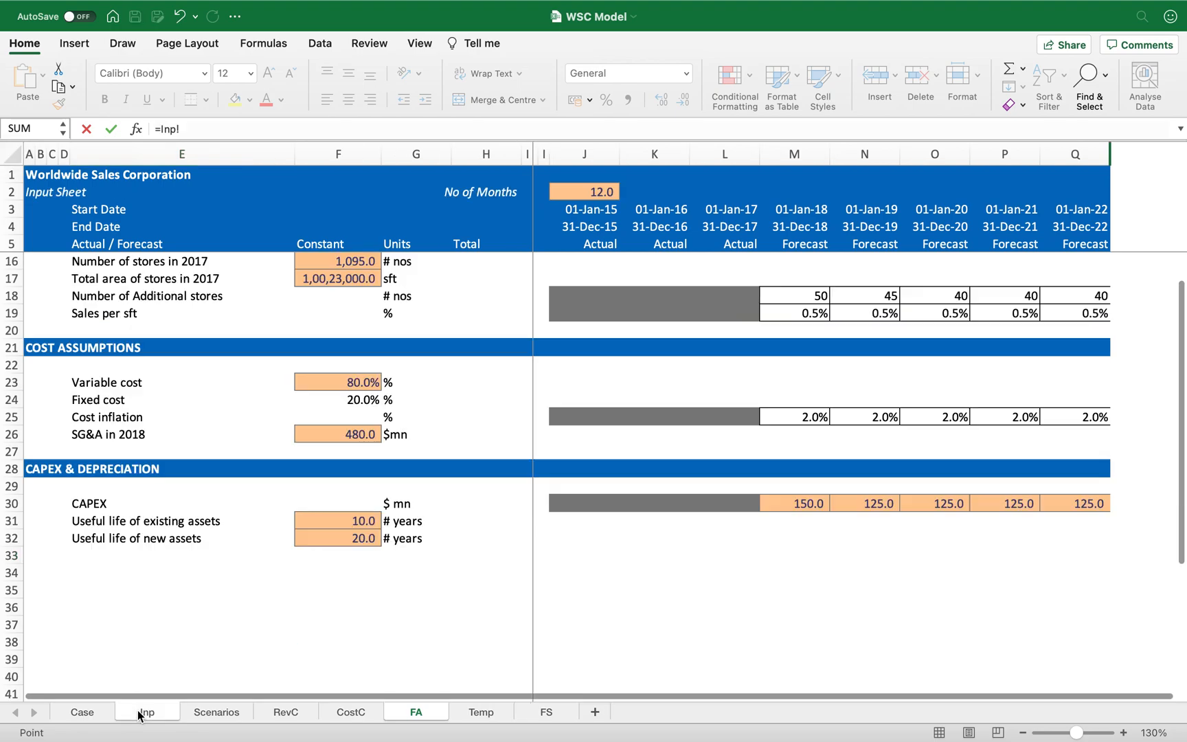
pyautogui.click(162, 556)
pyautogui.press('Return')
# - Copy the link from E23 across to F23 and G23 for the new assets' useful life value and unit
pyautogui.press('Up')
pyautogui.press('super+c')
pyautogui.press('Right')
pyautogui.press('super+v')
pyautogui.press('Escape')
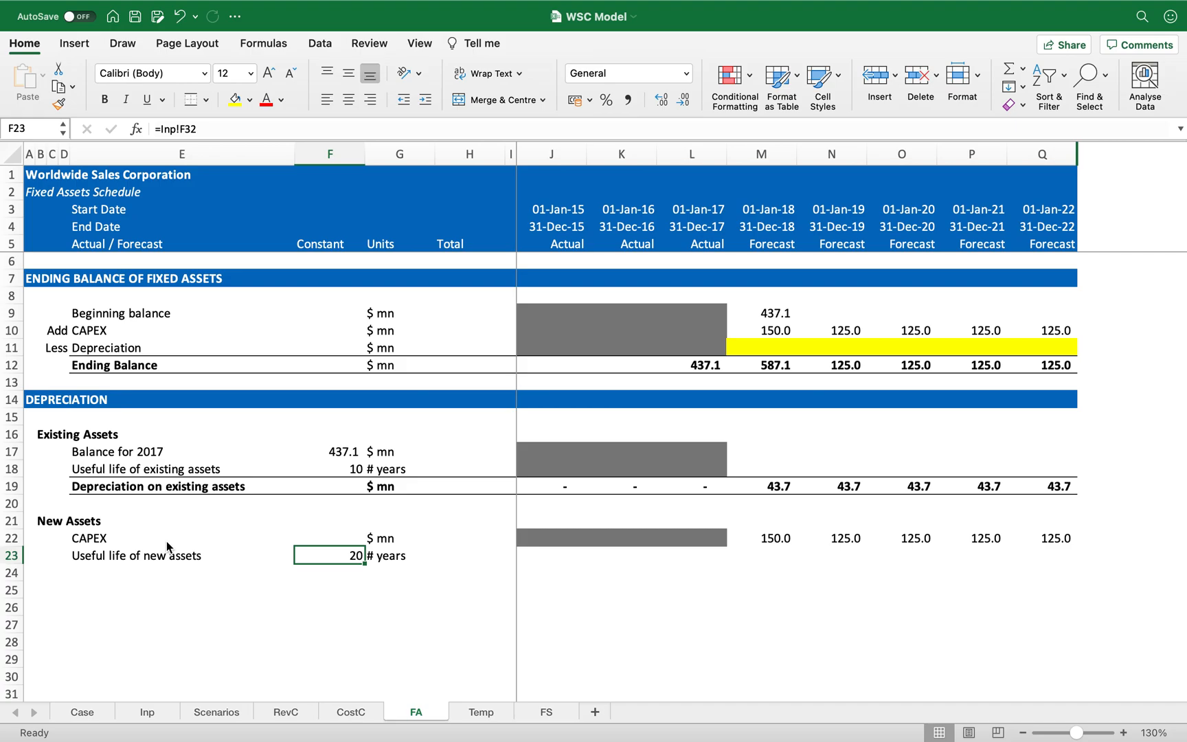
# - Enter the year 2018 in E27 below the new assets inputs
pyautogui.press('Down')
pyautogui.press('Down')
pyautogui.press('Left')
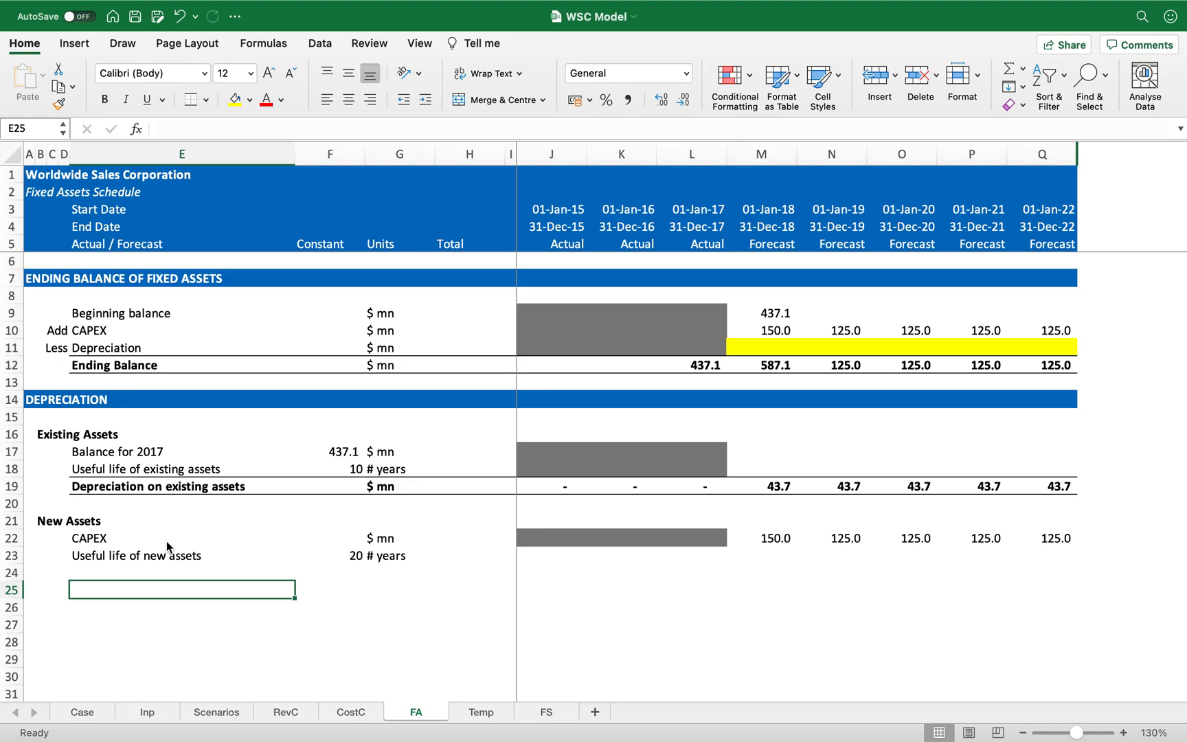
pyautogui.scroll(-3, 167, 541)
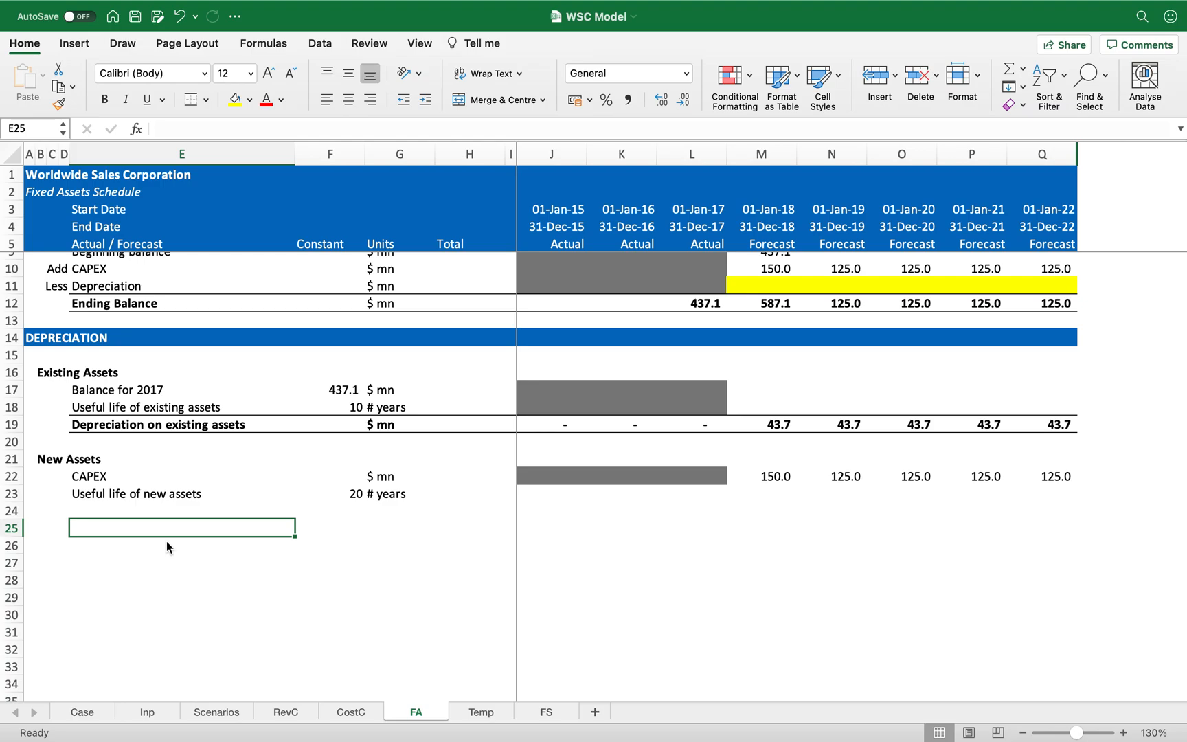
pyautogui.click(182, 558)
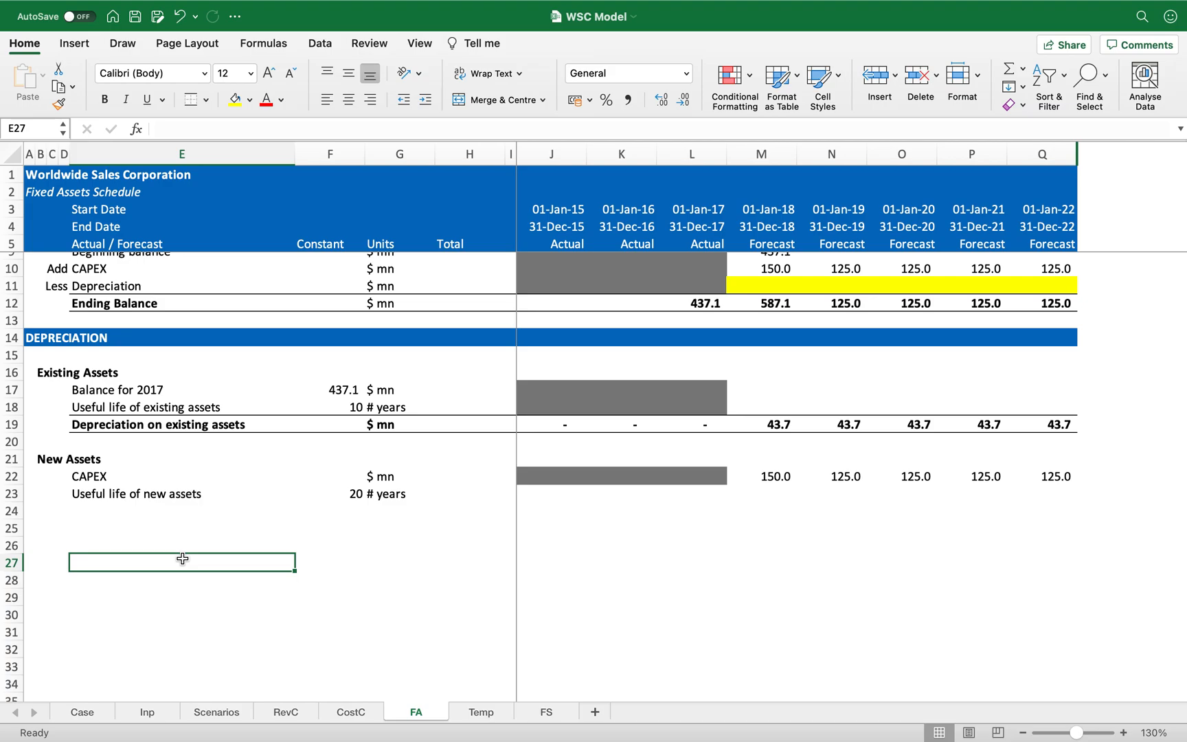
pyautogui.write('2017')
pyautogui.press('BackSpace')
pyautogui.write('8')
pyautogui.press('Return')
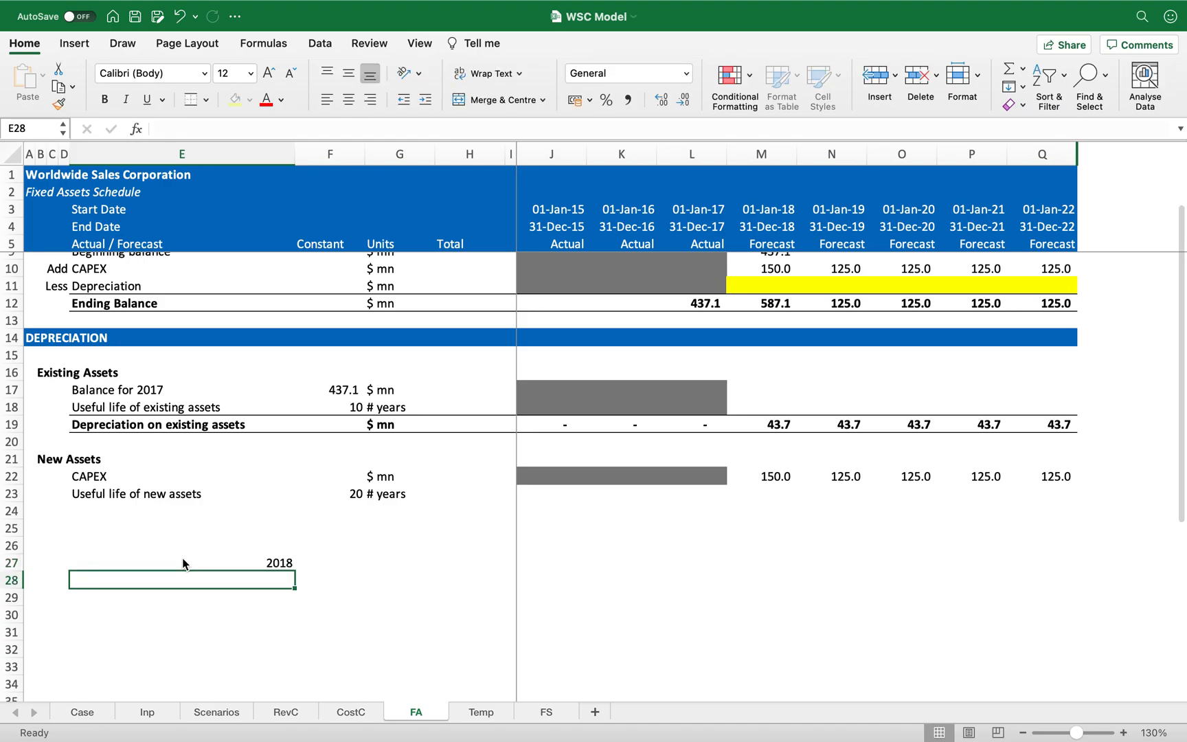
# - Enter 150 in F27 as the CAPEX amount beside the year 2018
pyautogui.press('Up')
pyautogui.press('Right')
pyautogui.write('150')
pyautogui.press('Return')
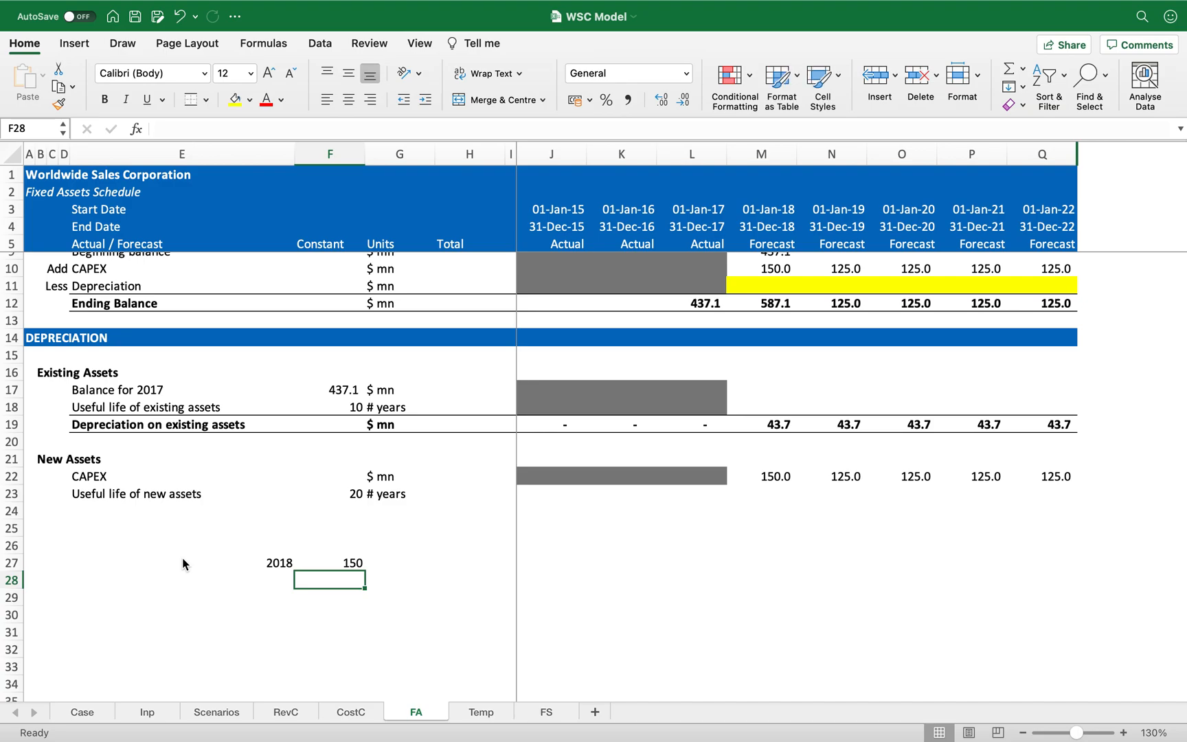
pyautogui.press('Up')
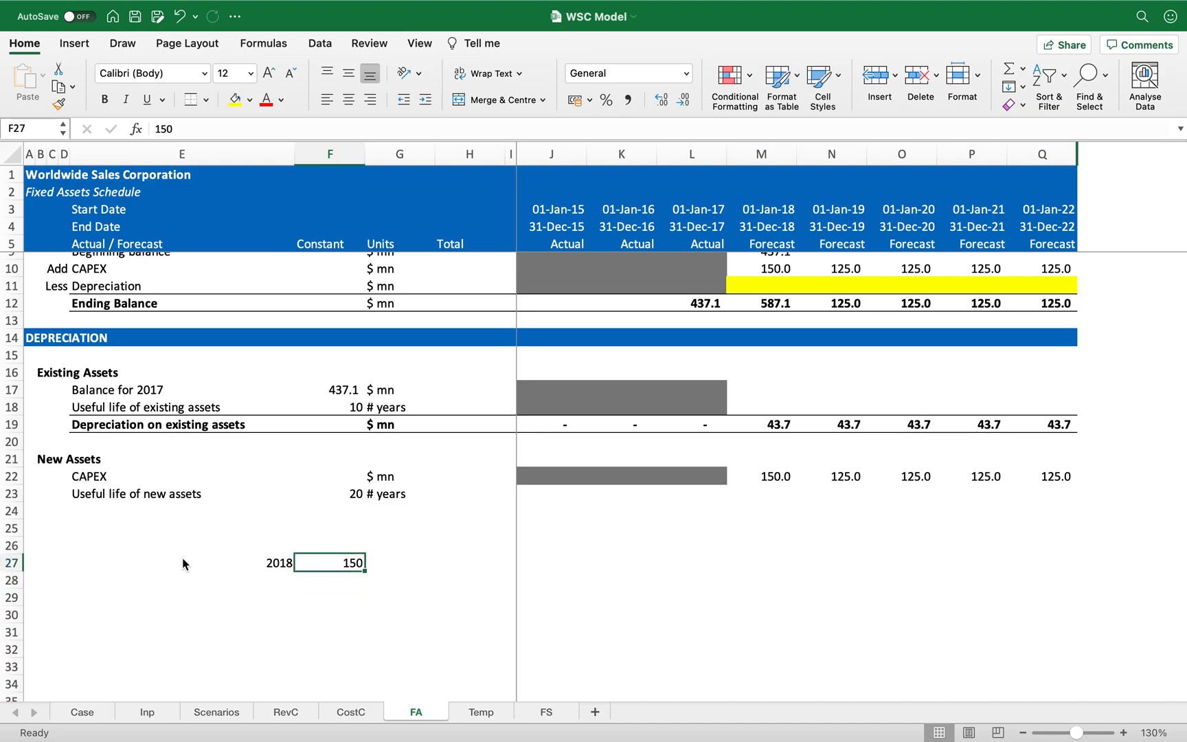
pyautogui.press('Right')
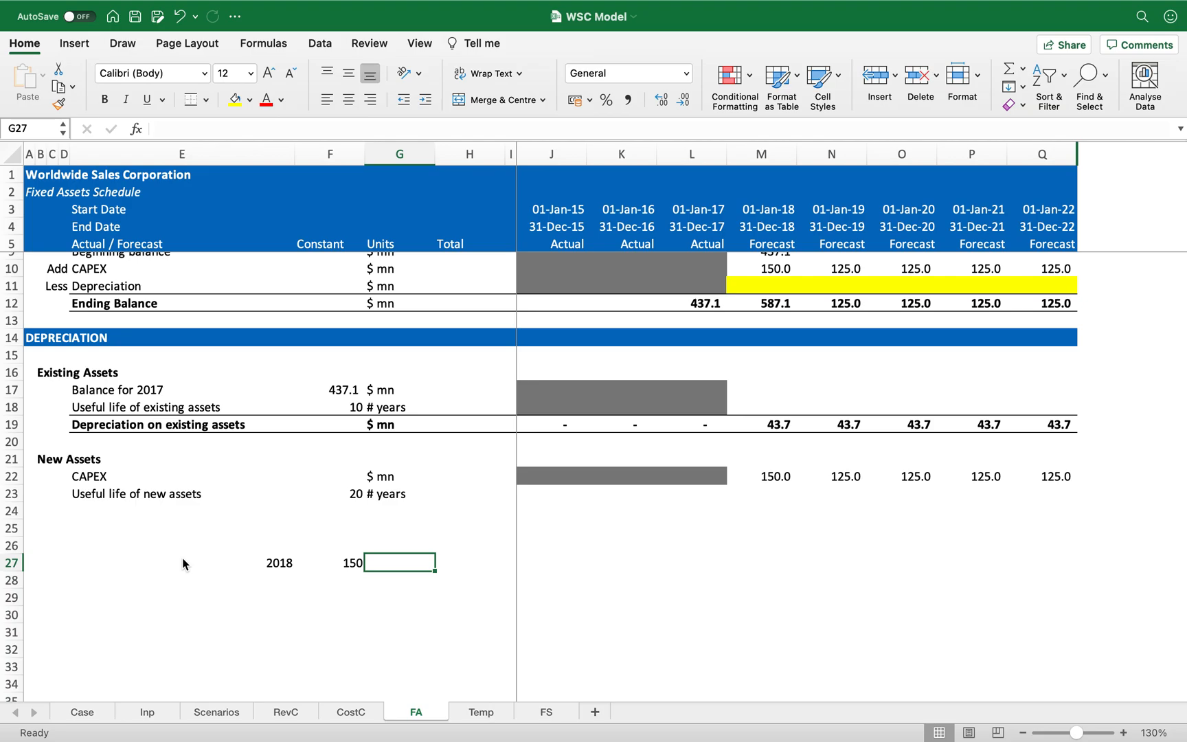
# - Calculate half-year depreciation for the 2018 CAPEX in G27 with =F27/F23*0.5
pyautogui.write('-=')
pyautogui.press('Left')
pyautogui.press('Escape')
pyautogui.write('=')
pyautogui.press('Left')
pyautogui.write('/')
pyautogui.press('Up')
pyautogui.press('Up')
pyautogui.press('Up')
pyautogui.press('Up')
pyautogui.press('Left')
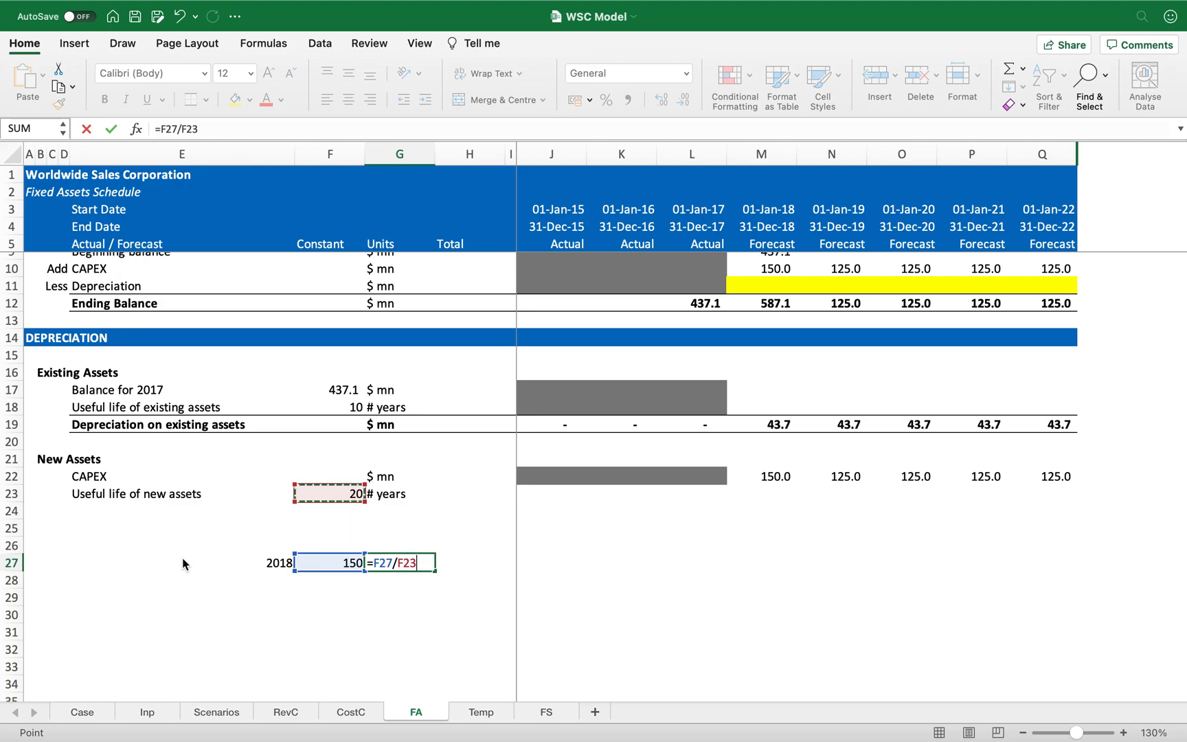
pyautogui.write('*0.5')
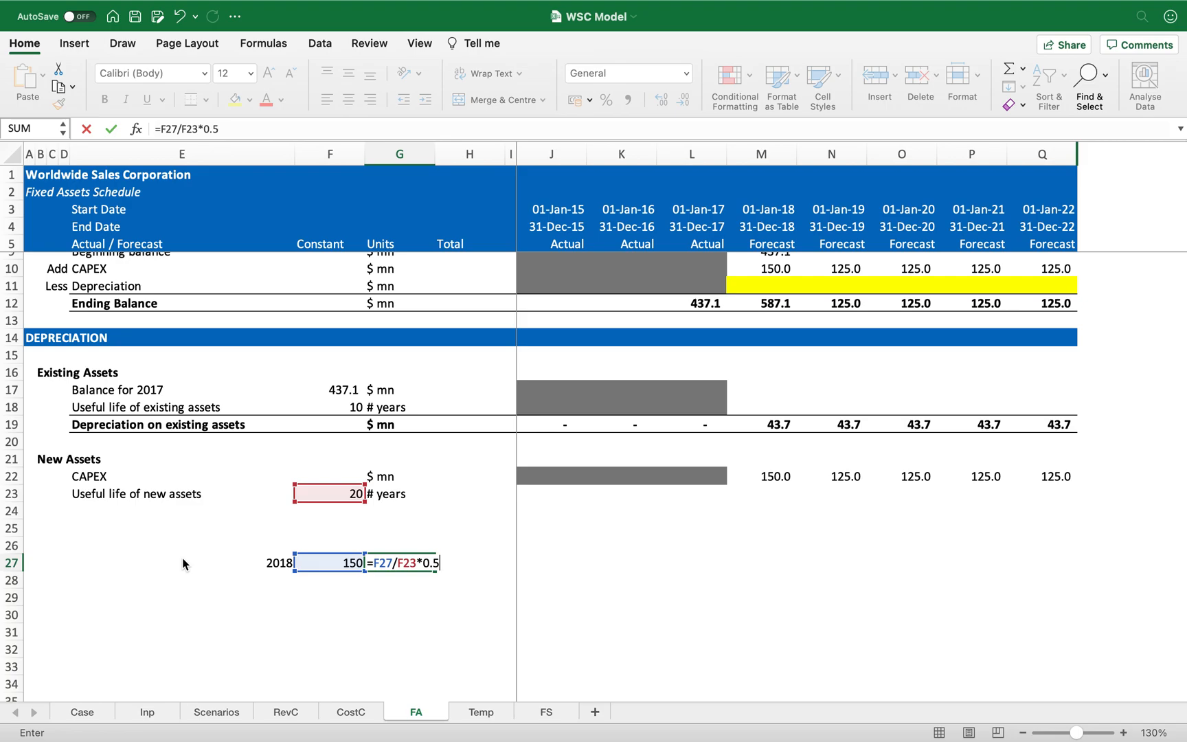
pyautogui.press('Return')
pyautogui.press('Return')
pyautogui.press('Up')
pyautogui.press('Up')
pyautogui.press('Up')
pyautogui.press('Down')
pyautogui.press('Down')
pyautogui.press('Up')
pyautogui.press('Left')
pyautogui.press('Down')
pyautogui.press('Left')
pyautogui.press('Right')
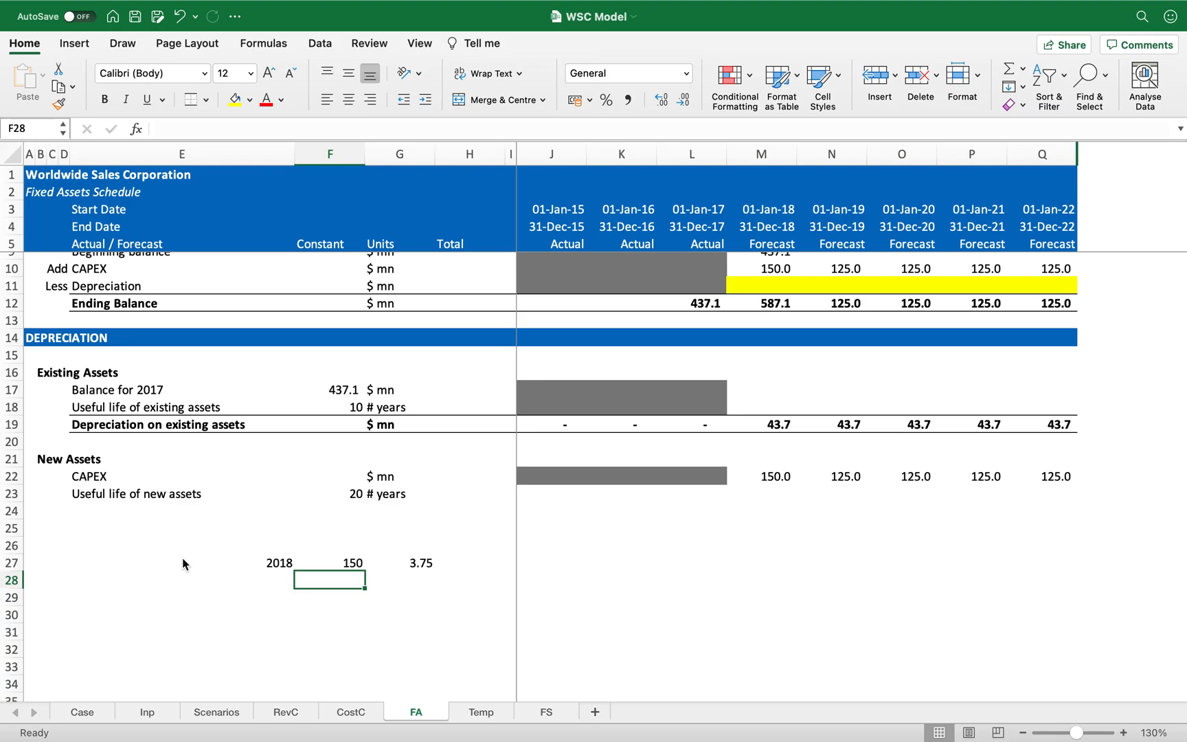
pyautogui.press('Up')
pyautogui.press('Right')
pyautogui.press('Left')
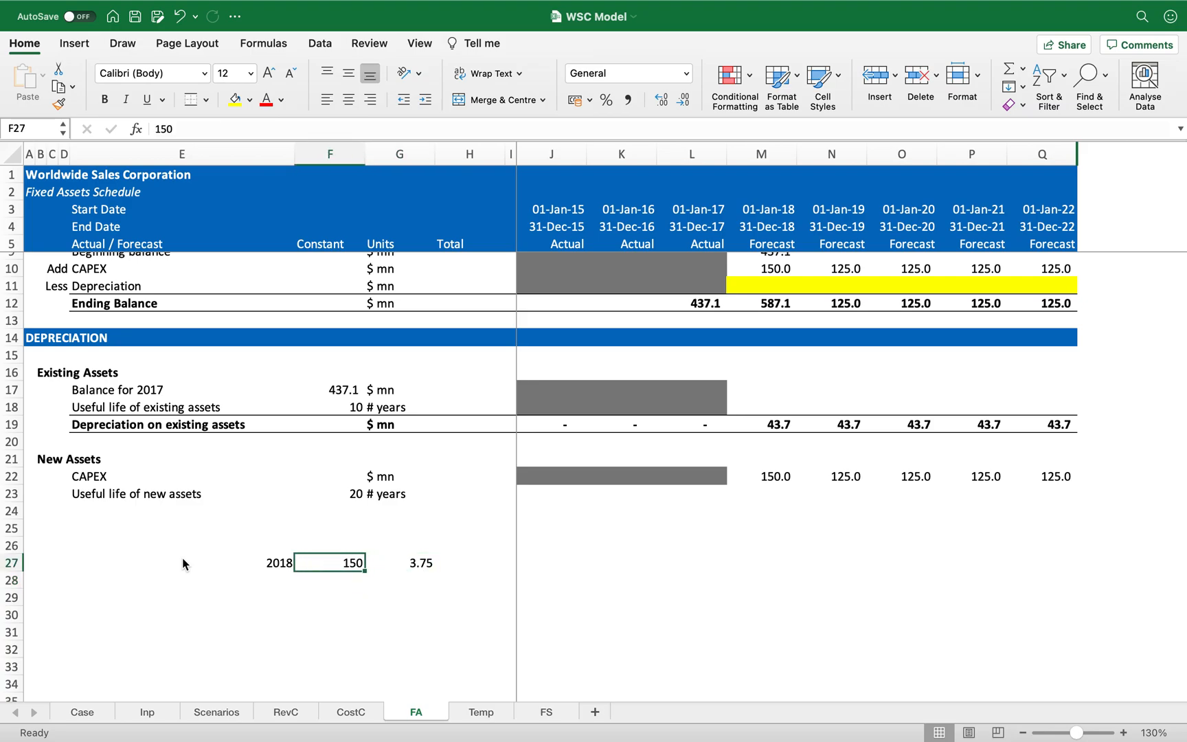
# - Calculate full-year depreciation on the example CAPEX in G28 with =F27/F23
pyautogui.press('Down')
pyautogui.press('Right')
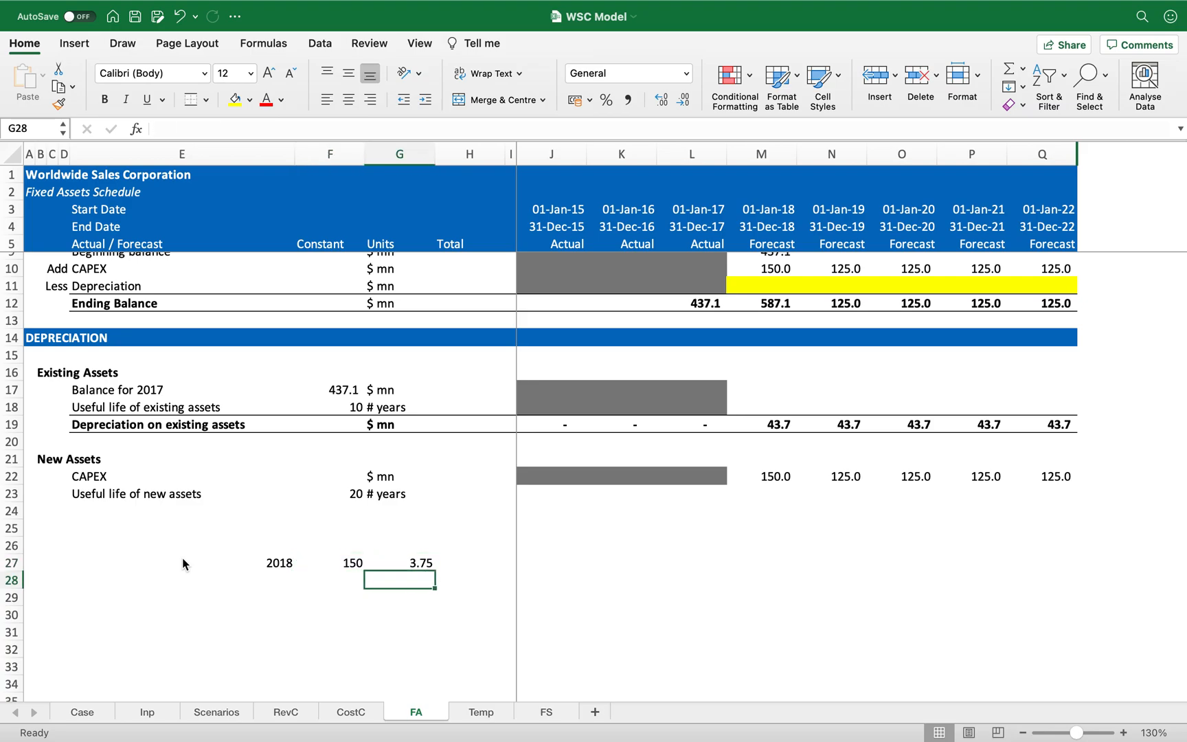
pyautogui.write('=')
pyautogui.press('Left')
pyautogui.press('Up')
pyautogui.write('/')
pyautogui.press('Up')
pyautogui.press('Up')
pyautogui.press('Up')
pyautogui.press('Up')
pyautogui.press('Up')
pyautogui.press('Up')
pyautogui.press('Left')
pyautogui.press('Down')
pyautogui.press('Return')
pyautogui.press('Up')
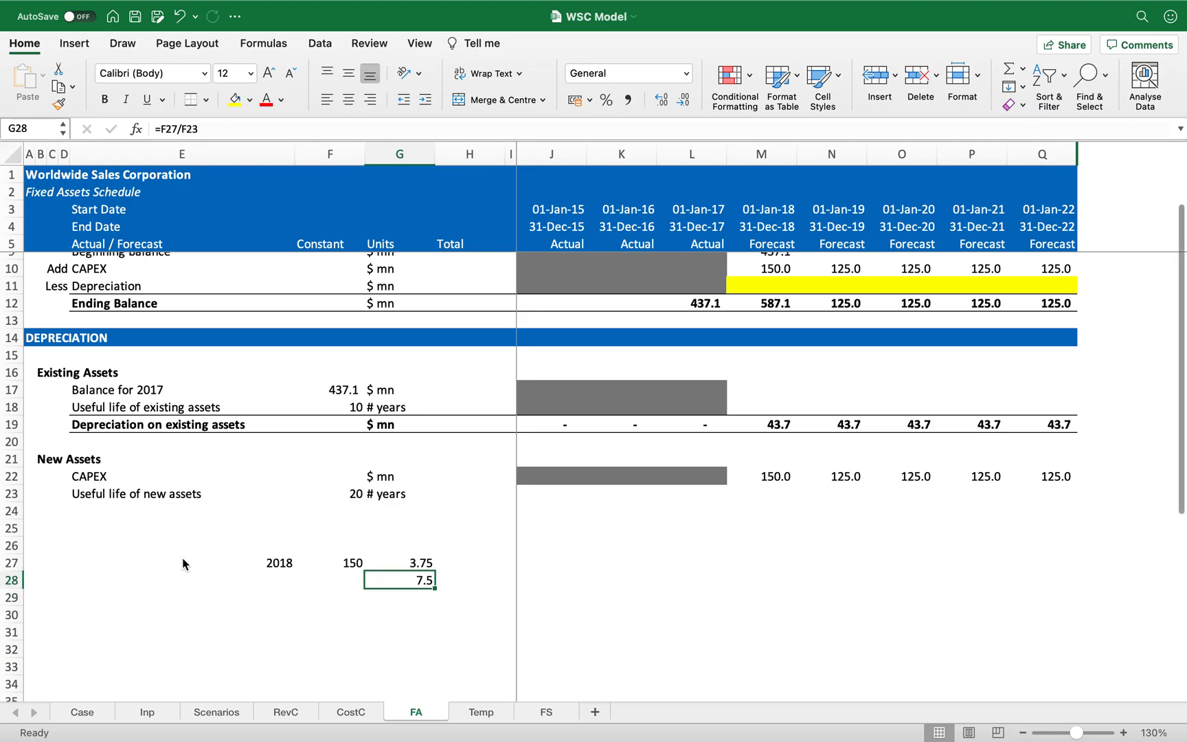
pyautogui.press('Up')
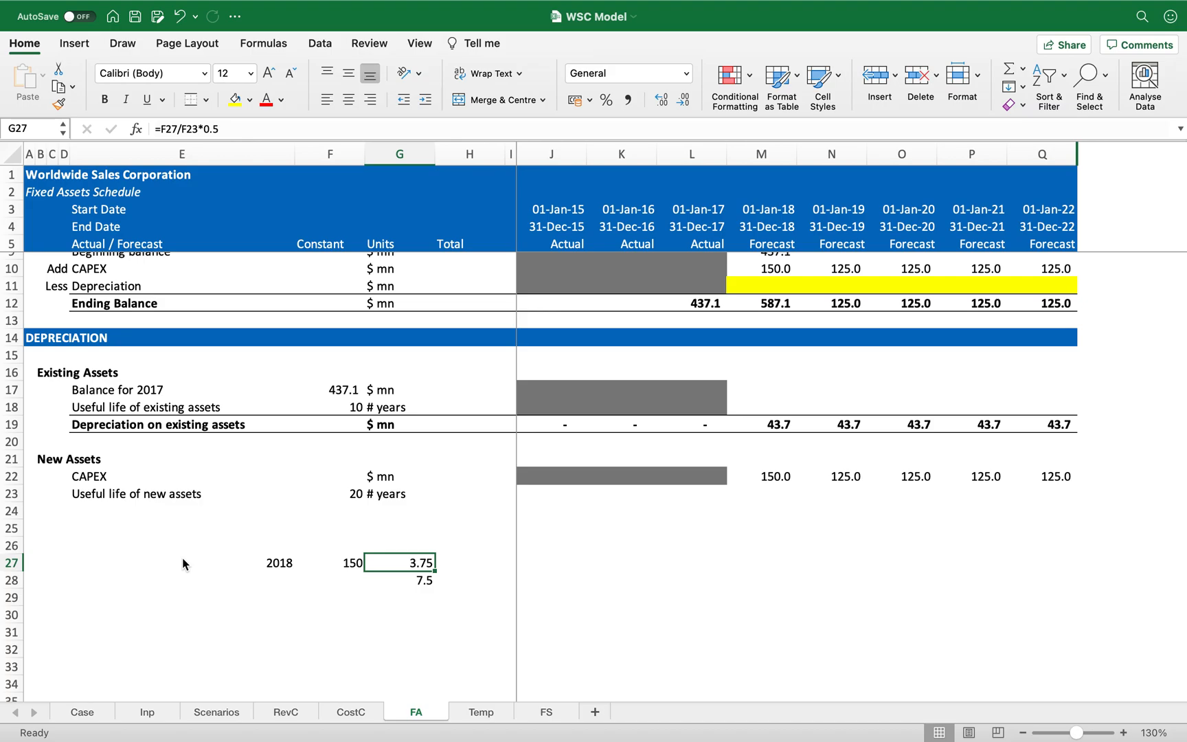
pyautogui.press('Down')
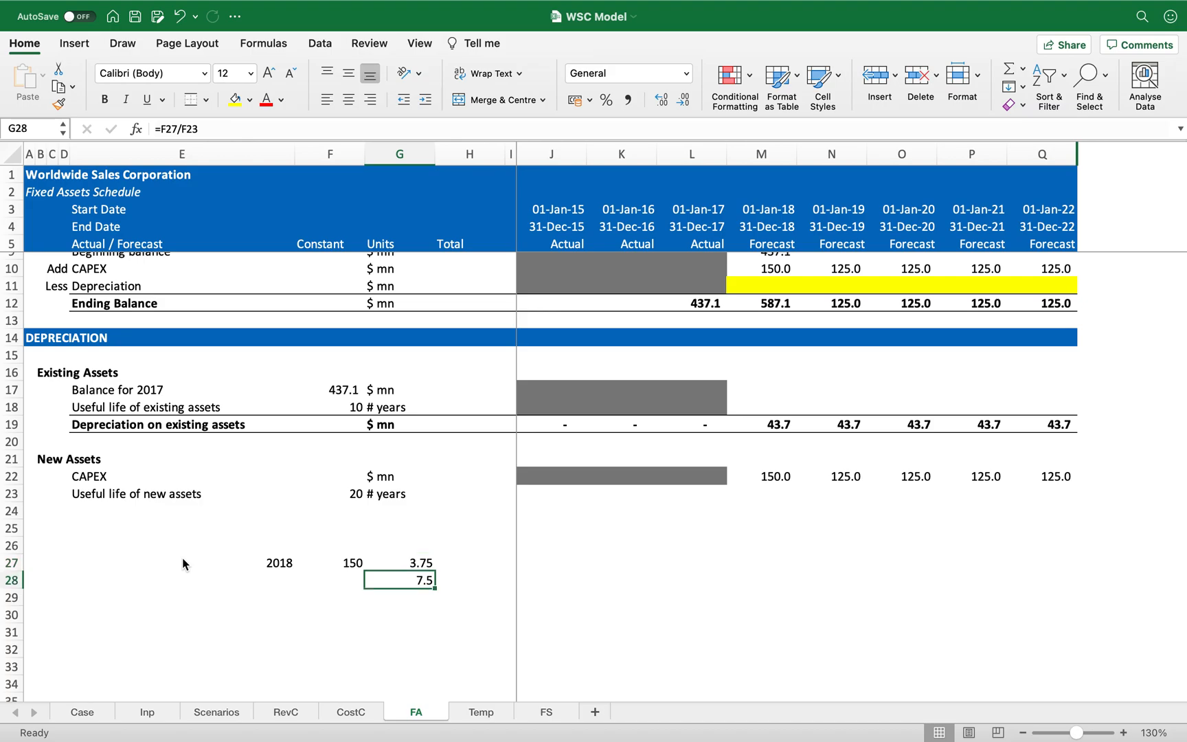
# - Clear the scratch depreciation example from the range E26:G29
pyautogui.press('Down')
pyautogui.press('super+c')
pyautogui.hotkey('shift', 'Up')
pyautogui.hotkey('shift', 'Up')
pyautogui.hotkey('shift', 'Up')
pyautogui.hotkey('shift', 'Left')
pyautogui.hotkey('shift', 'Left')
pyautogui.press('Delete')
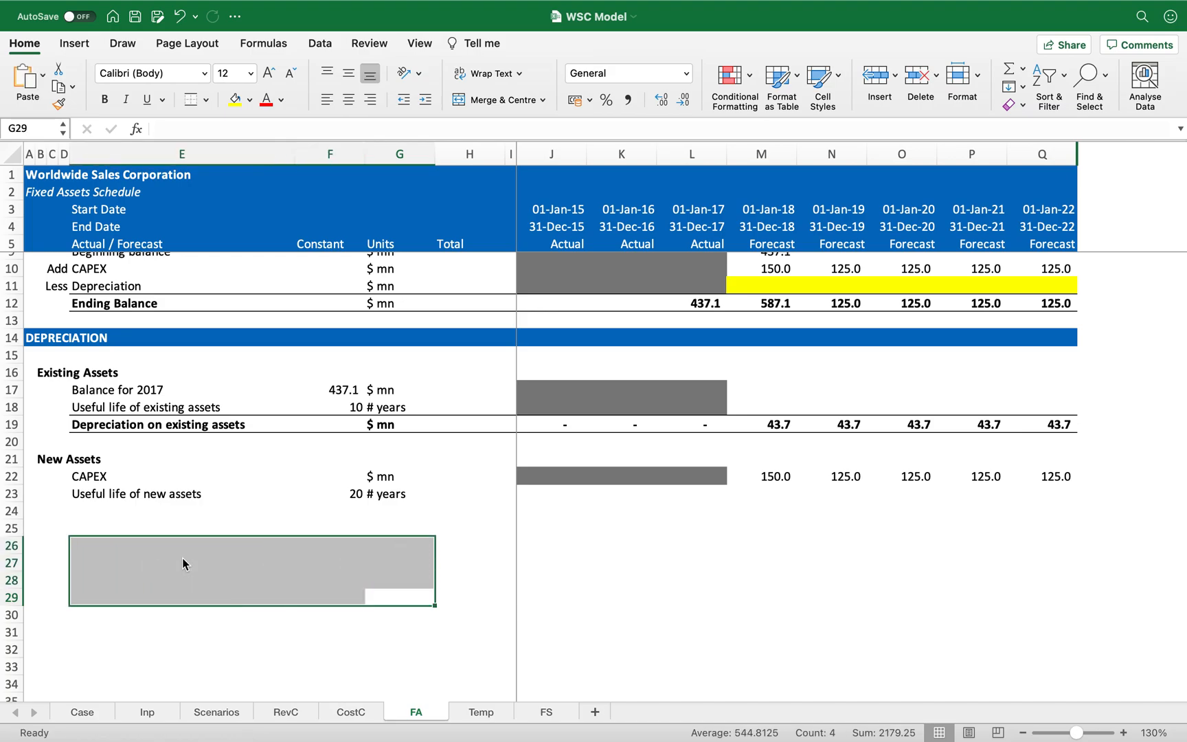
pyautogui.press('Left')
pyautogui.press('Up')
pyautogui.press('Left')
pyautogui.press('Up')
pyautogui.press('Up')
pyautogui.press('Up')
pyautogui.press('Up')
pyautogui.press('Up')
pyautogui.press('Up')
pyautogui.press('Up')
pyautogui.press('Down')
pyautogui.press('Down')
pyautogui.press('Down')
pyautogui.press('Down')
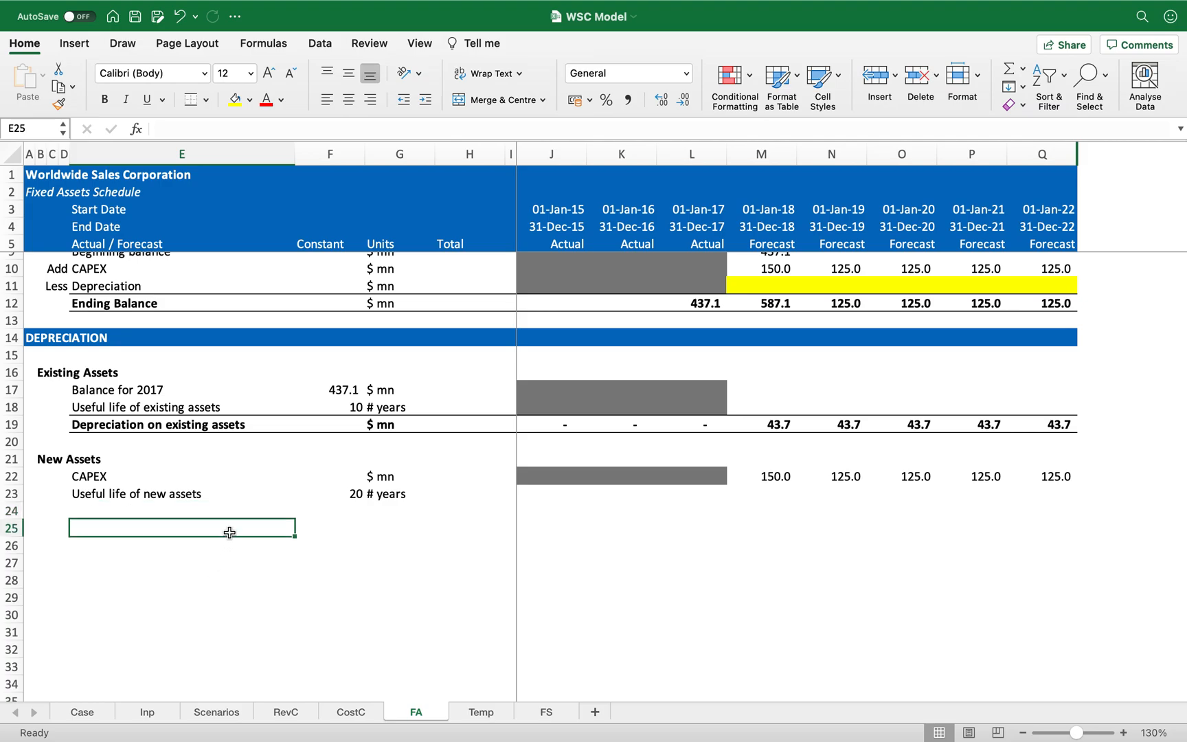
# - Compare the forecast end dates in M4:Q4 with the vertical space for them from E25 down
pyautogui.moveTo(230, 530); pyautogui.dragTo(231, 585)
pyautogui.click(267, 525)
pyautogui.click(763, 227)
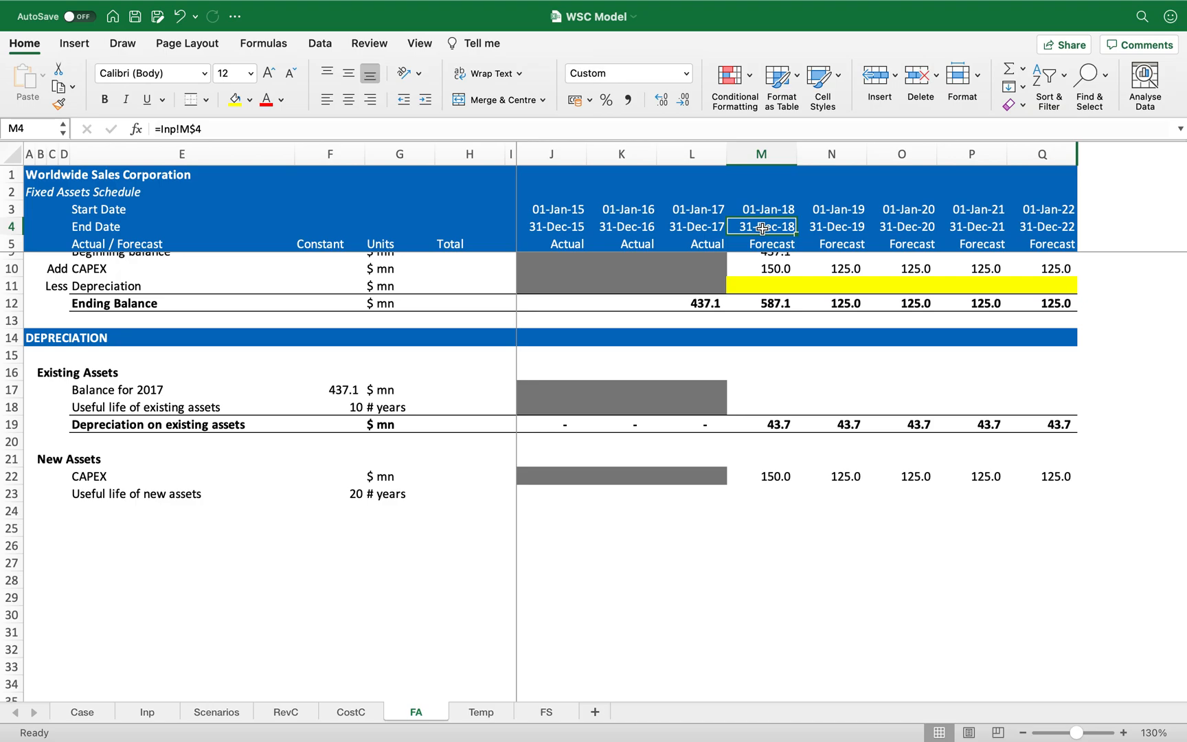
pyautogui.moveTo(762, 228); pyautogui.dragTo(1020, 225)
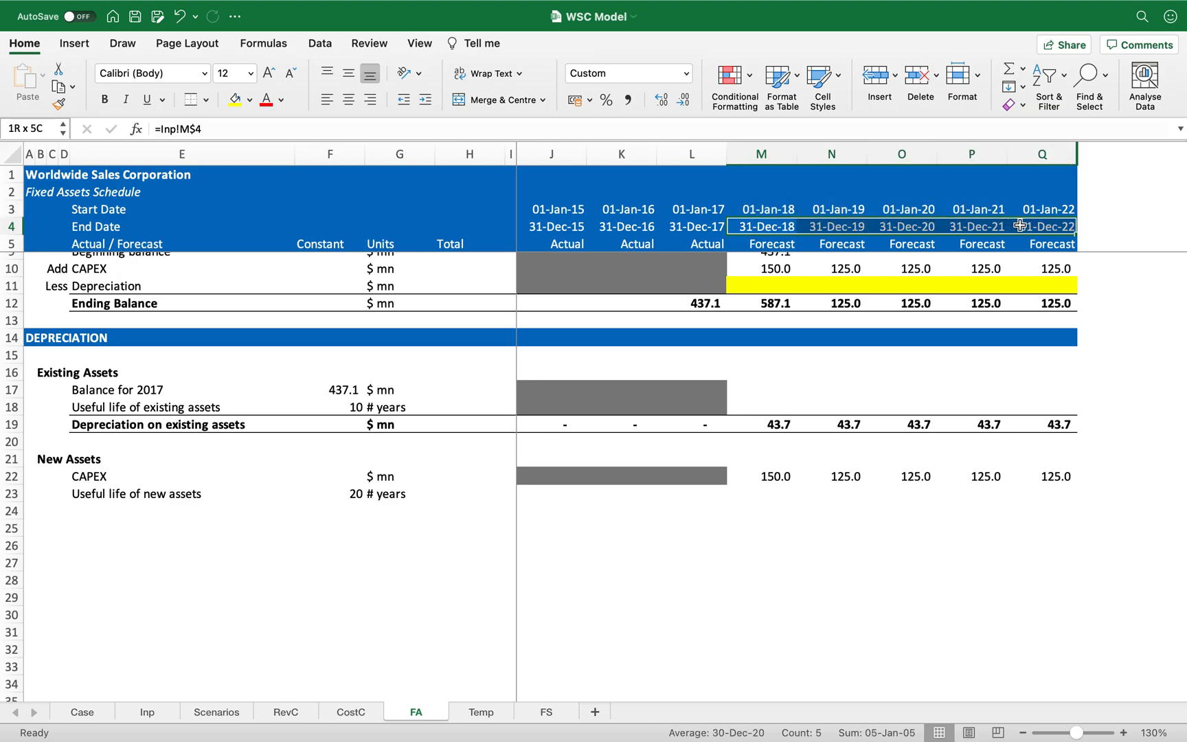
pyautogui.moveTo(188, 531); pyautogui.dragTo(190, 605)
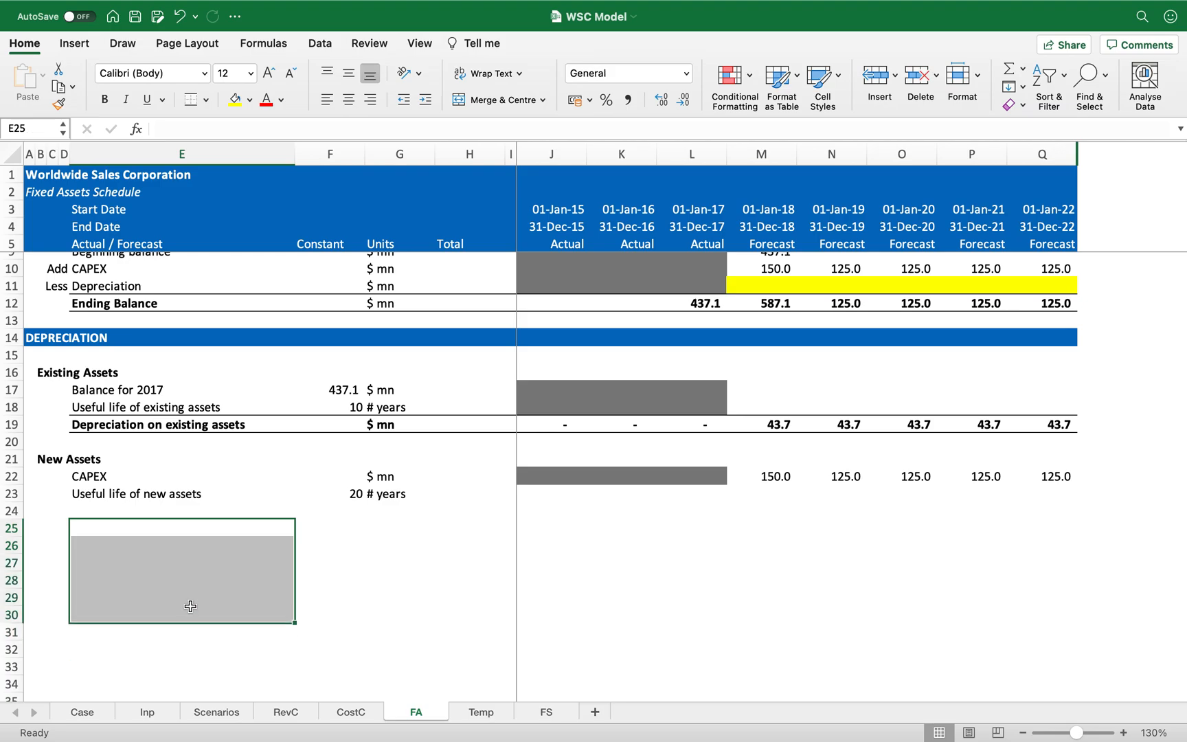
pyautogui.moveTo(766, 226); pyautogui.dragTo(1023, 227)
pyautogui.moveTo(175, 532); pyautogui.dragTo(173, 601)
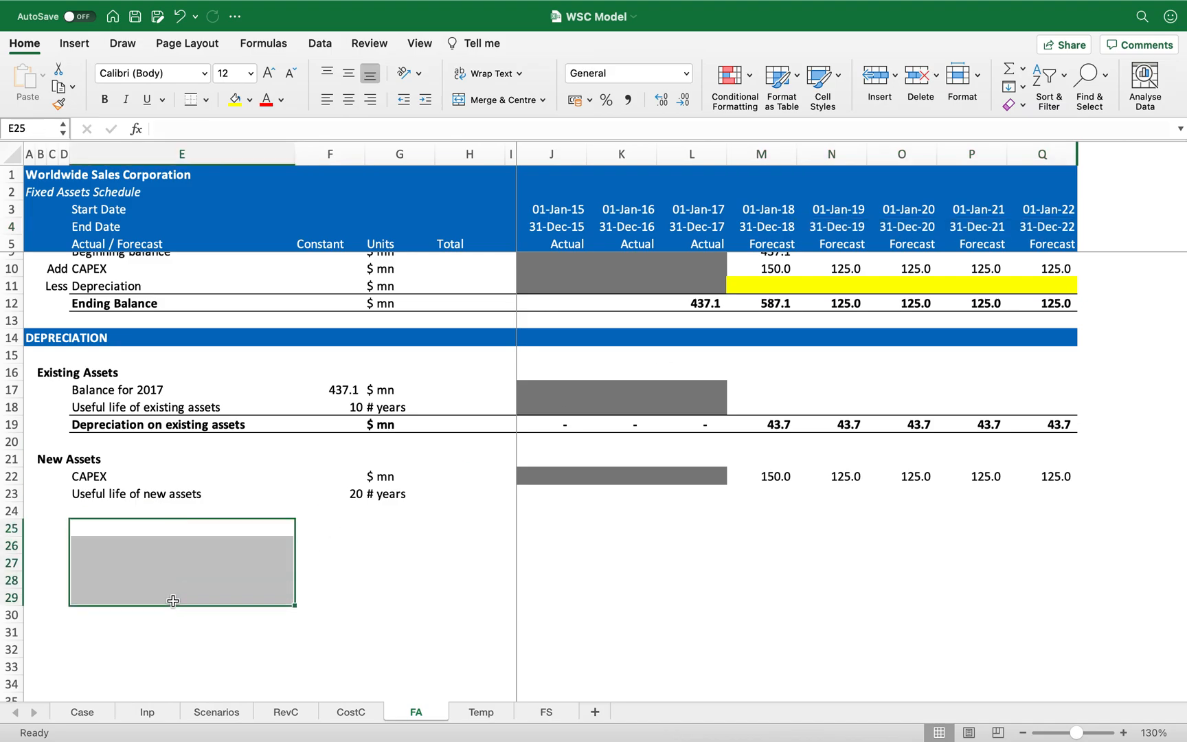
pyautogui.click(325, 559)
# - Transpose the forecast end dates into E25:E29 with the array formula =TRANSPOSE(M4:Q4) and format the cells as dates
pyautogui.click(249, 529)
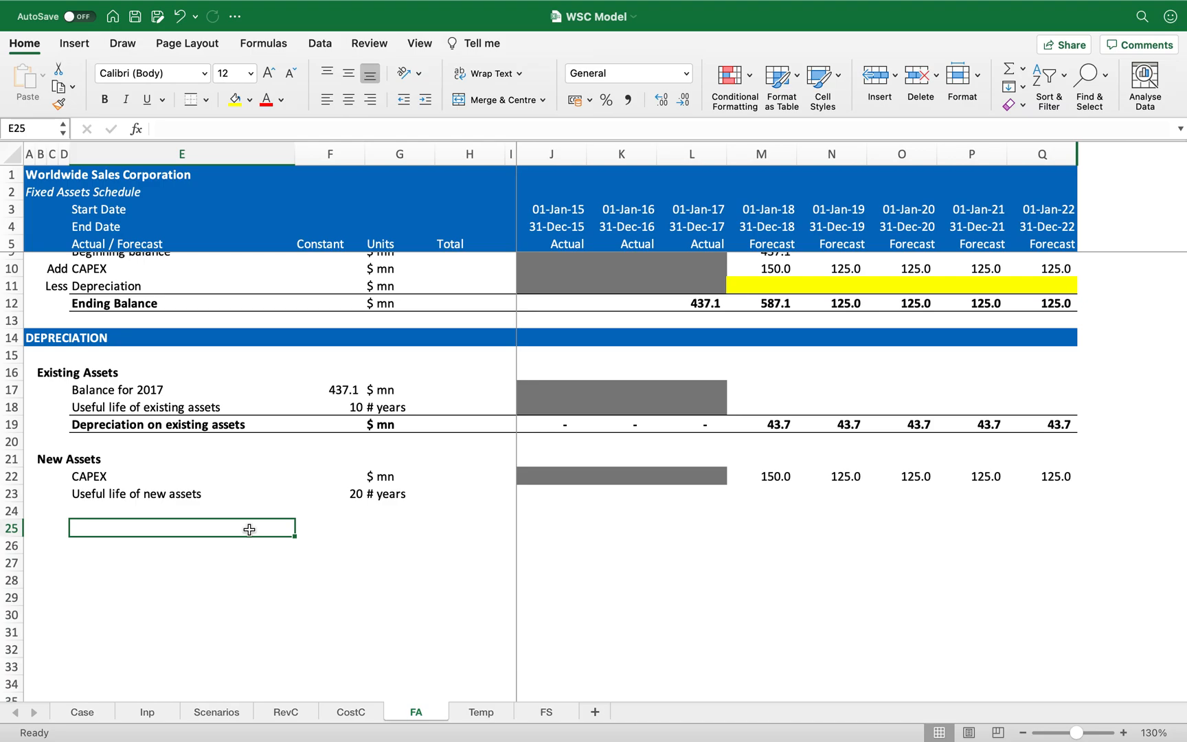
pyautogui.hotkey('shift', 'Down')
pyautogui.hotkey('shift', 'Down')
pyautogui.hotkey('shift', 'Down')
pyautogui.hotkey('shift', 'Down')
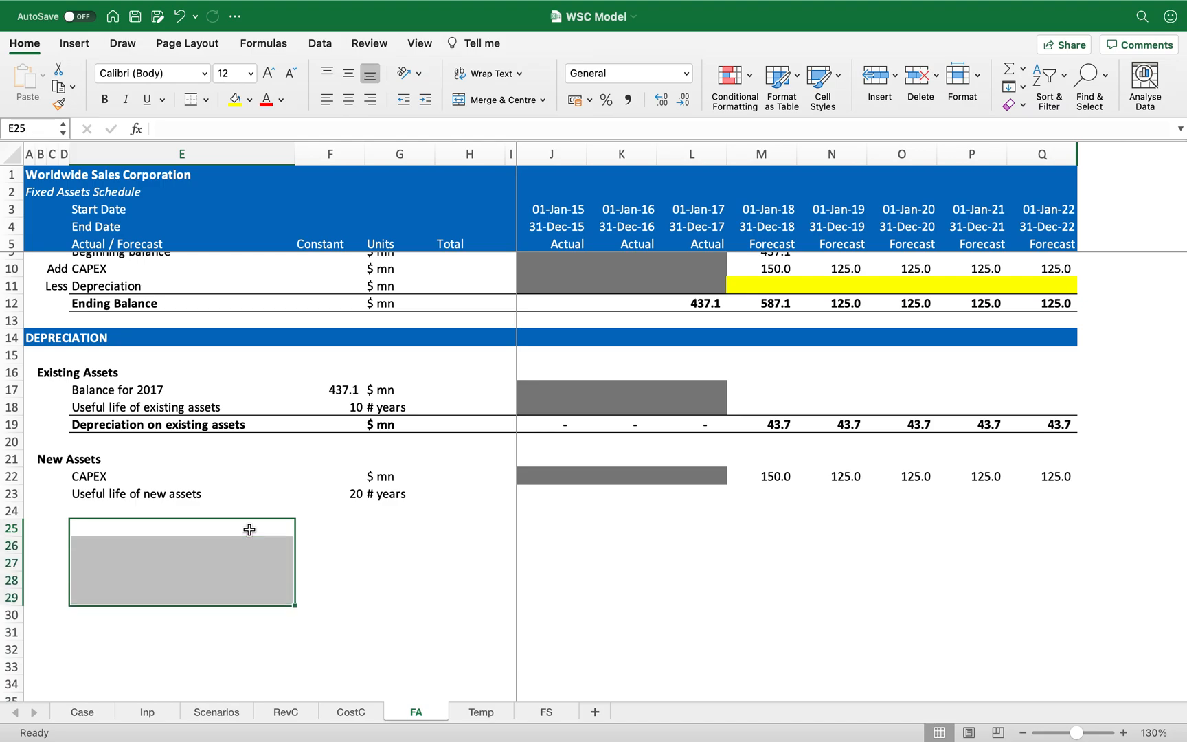
pyautogui.write('=transp')
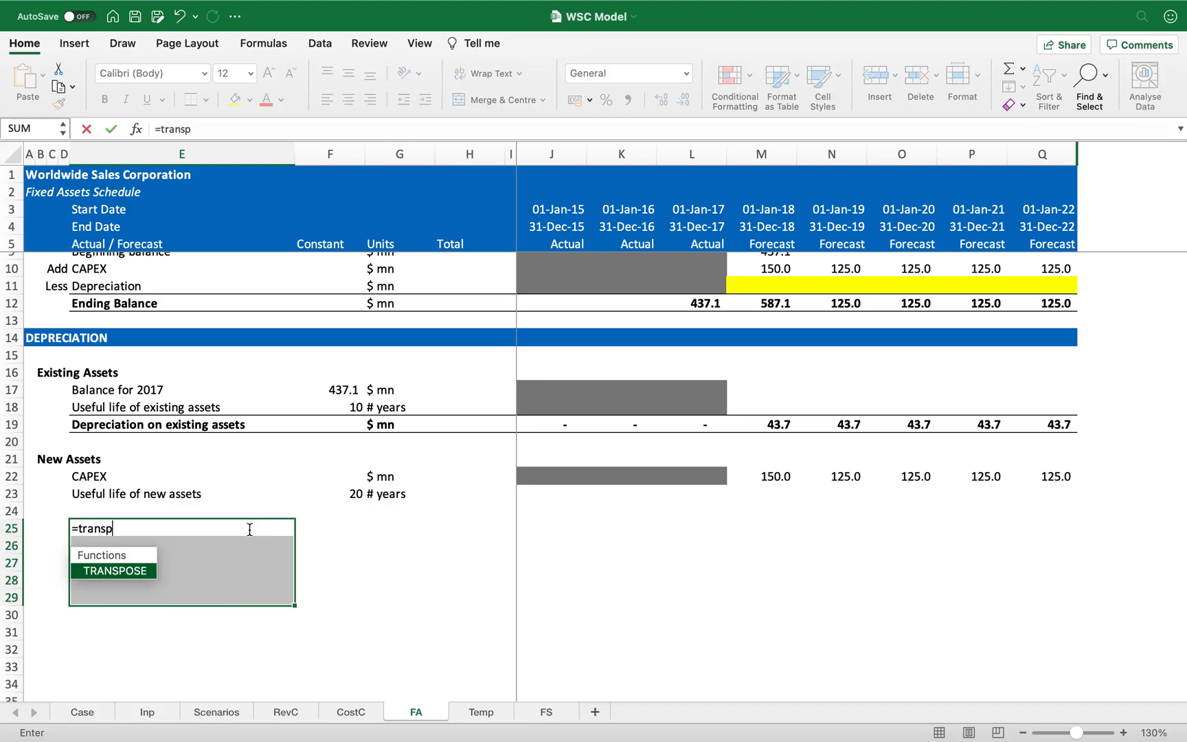
pyautogui.press('Tab')
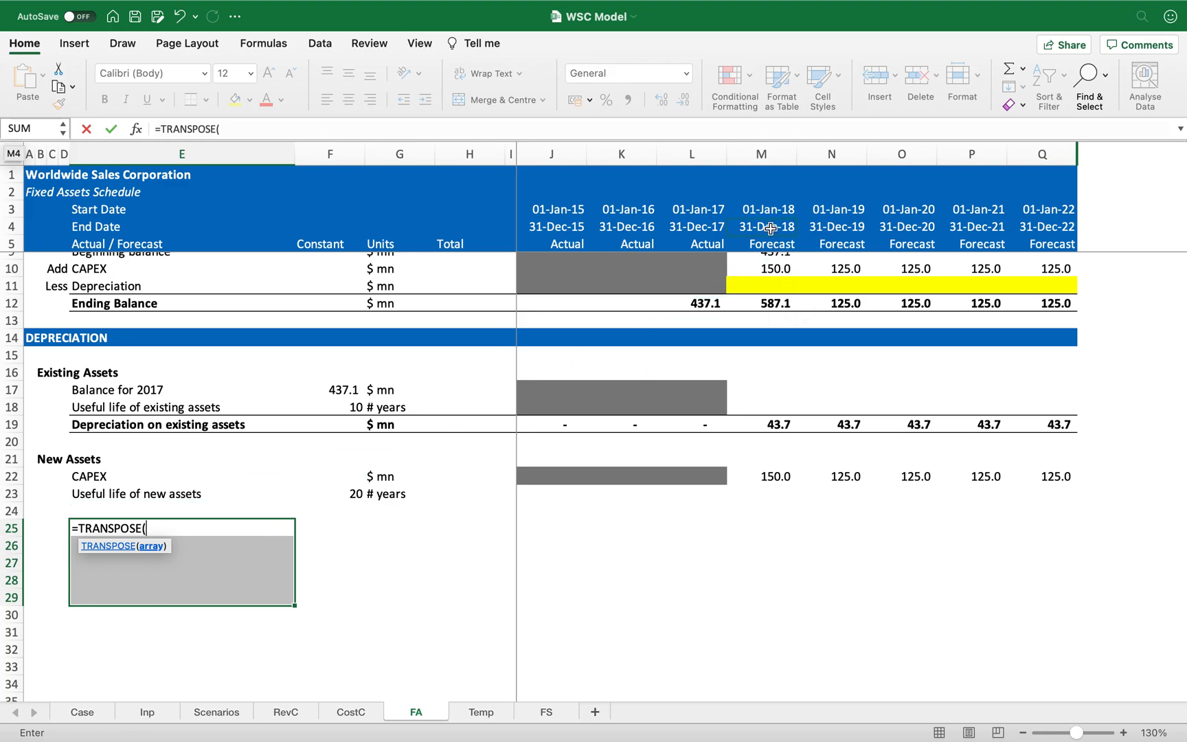
pyautogui.moveTo(767, 226); pyautogui.dragTo(1026, 226)
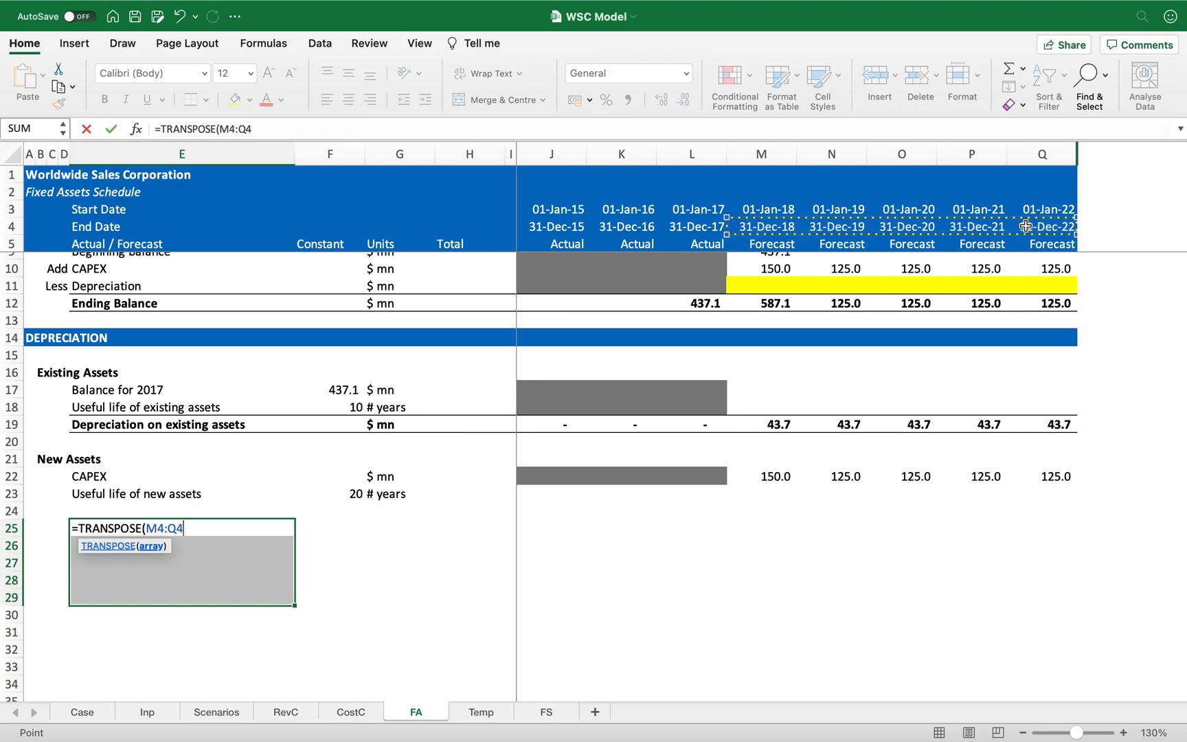
pyautogui.hotkey('ctrl', 'shift', 'Return')
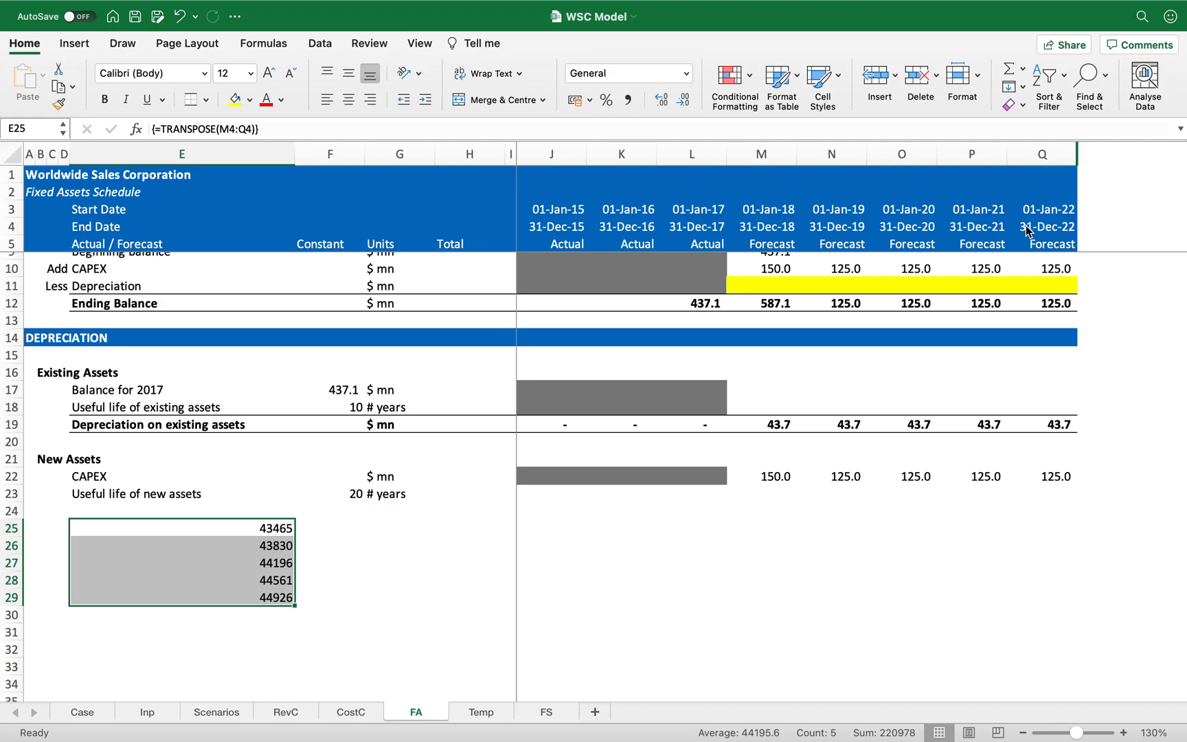
pyautogui.hotkey('ctrl', 'shift', '3')
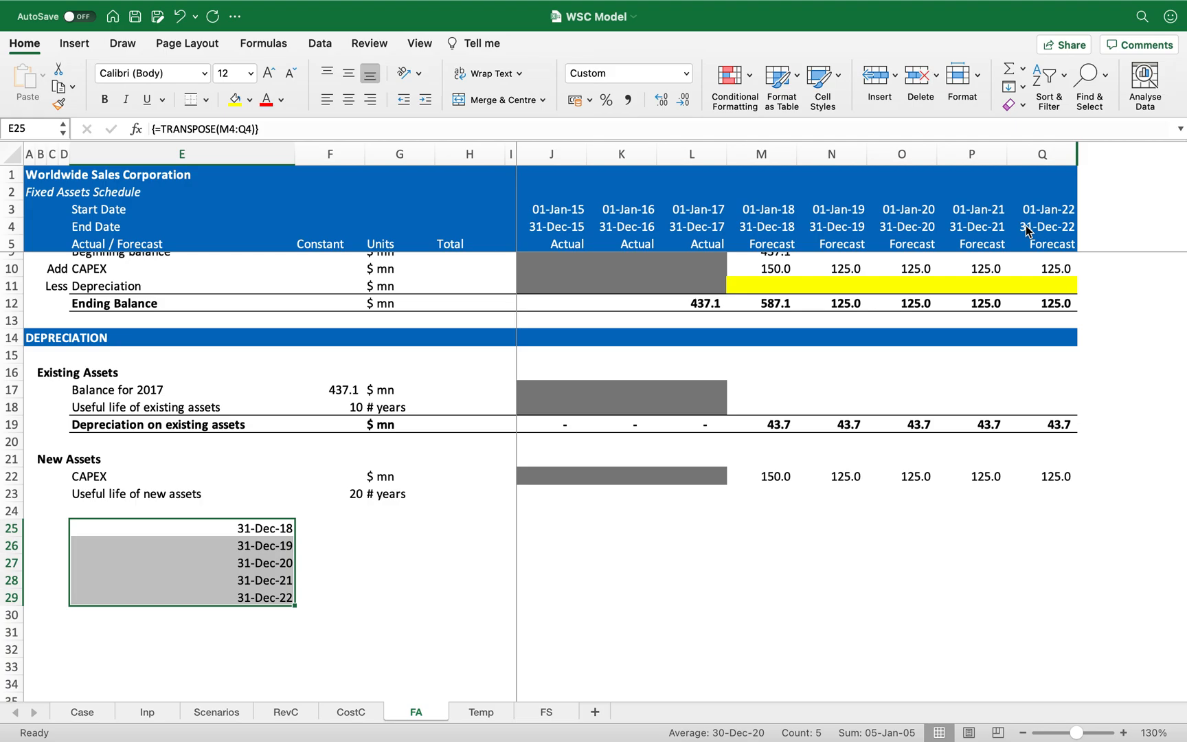
# - Undo the date formatting and the transposed array in E25:E29
pyautogui.press('super+z')
pyautogui.press('super+z')
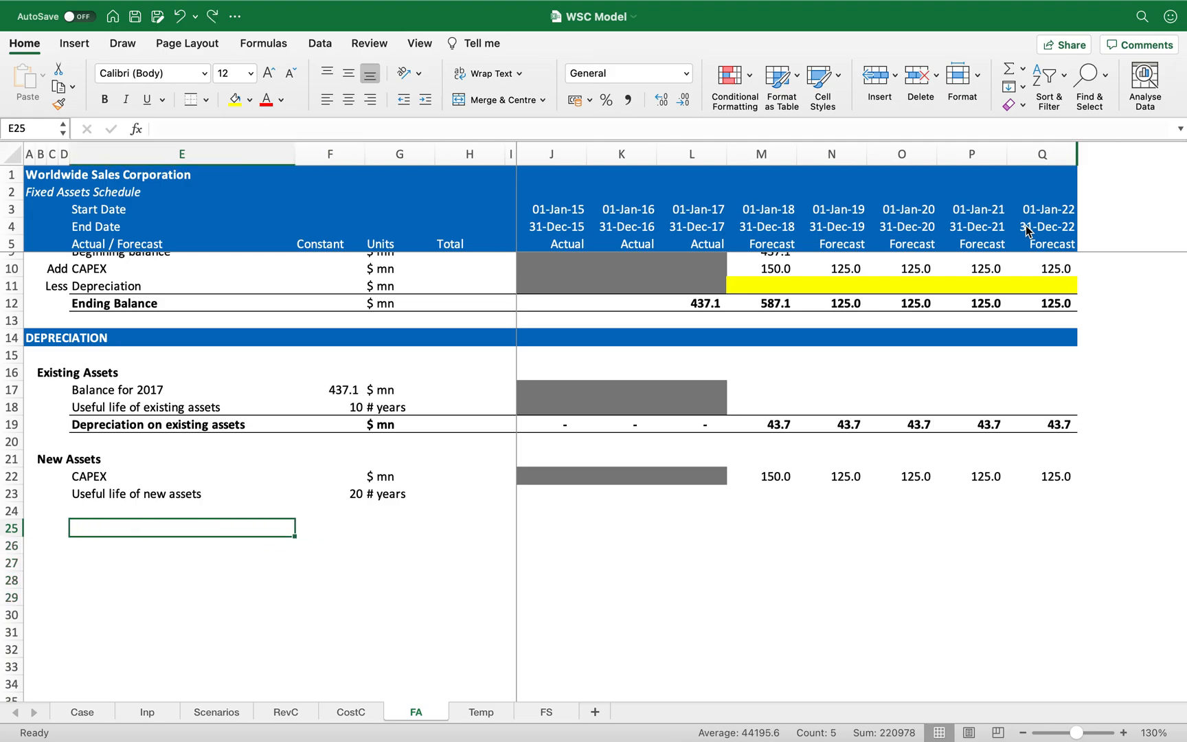
pyautogui.click(768, 226)
pyautogui.moveTo(814, 224); pyautogui.dragTo(1028, 226)
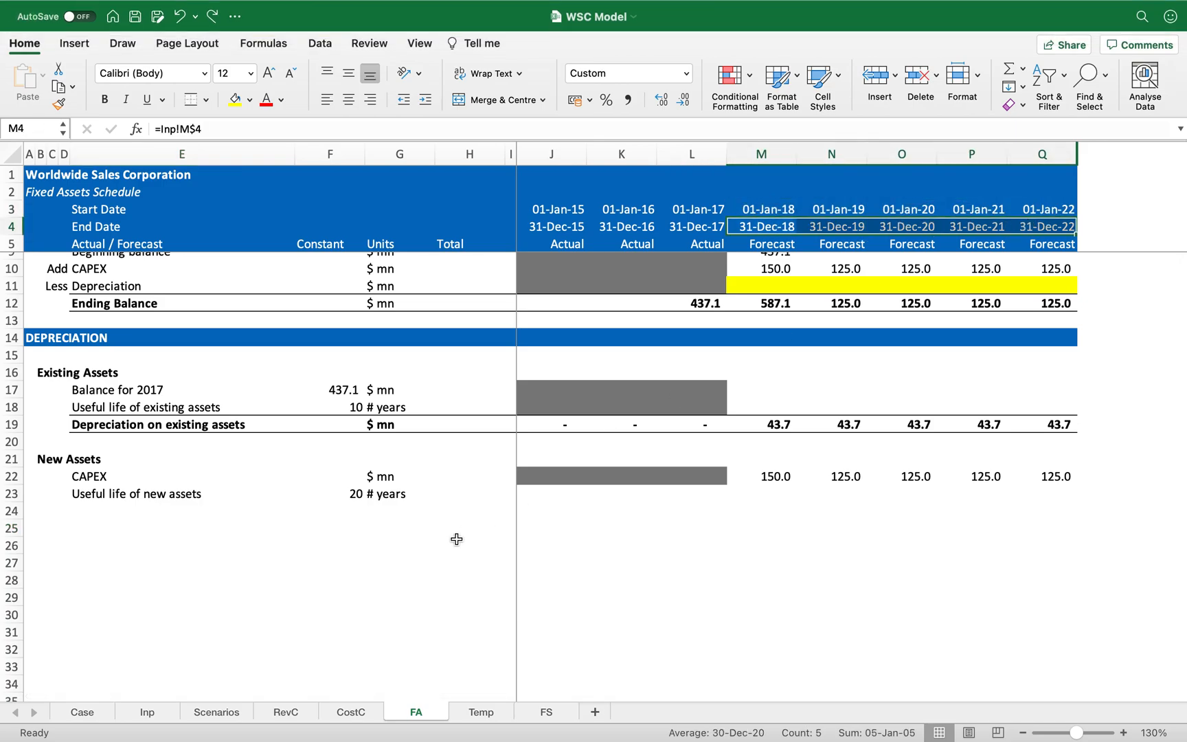
pyautogui.moveTo(133, 542); pyautogui.dragTo(143, 621)
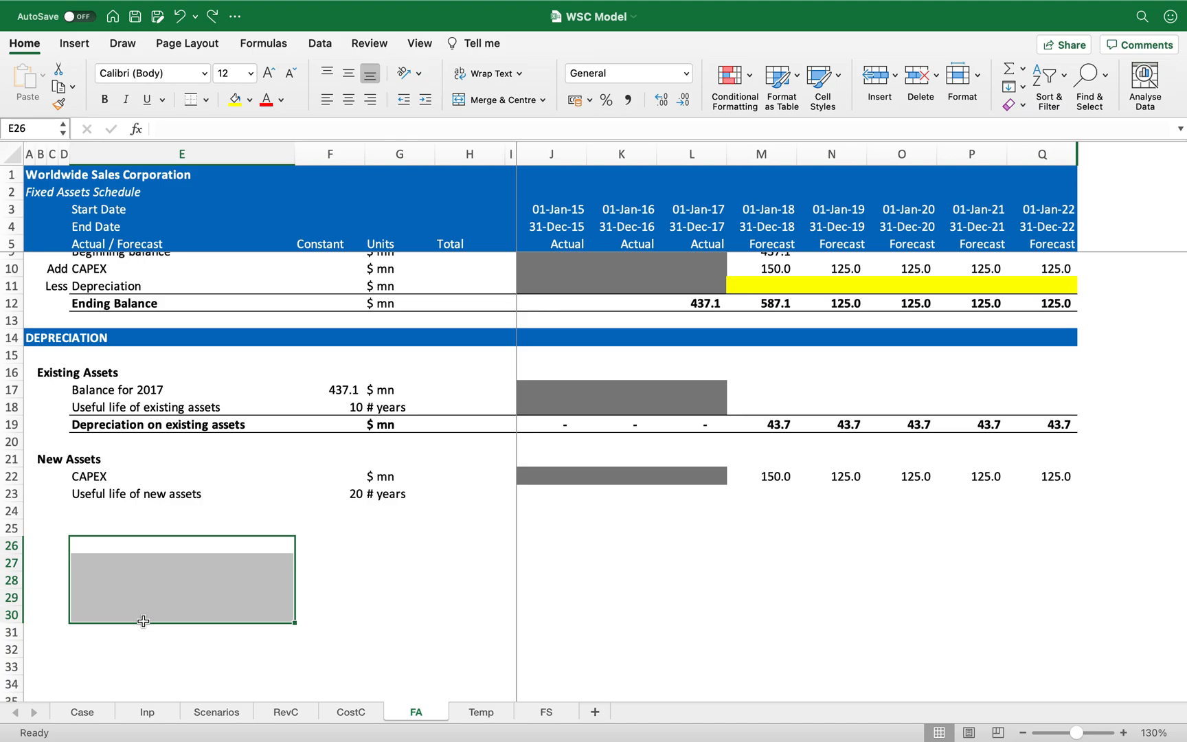
pyautogui.click(199, 611)
pyautogui.click(205, 541)
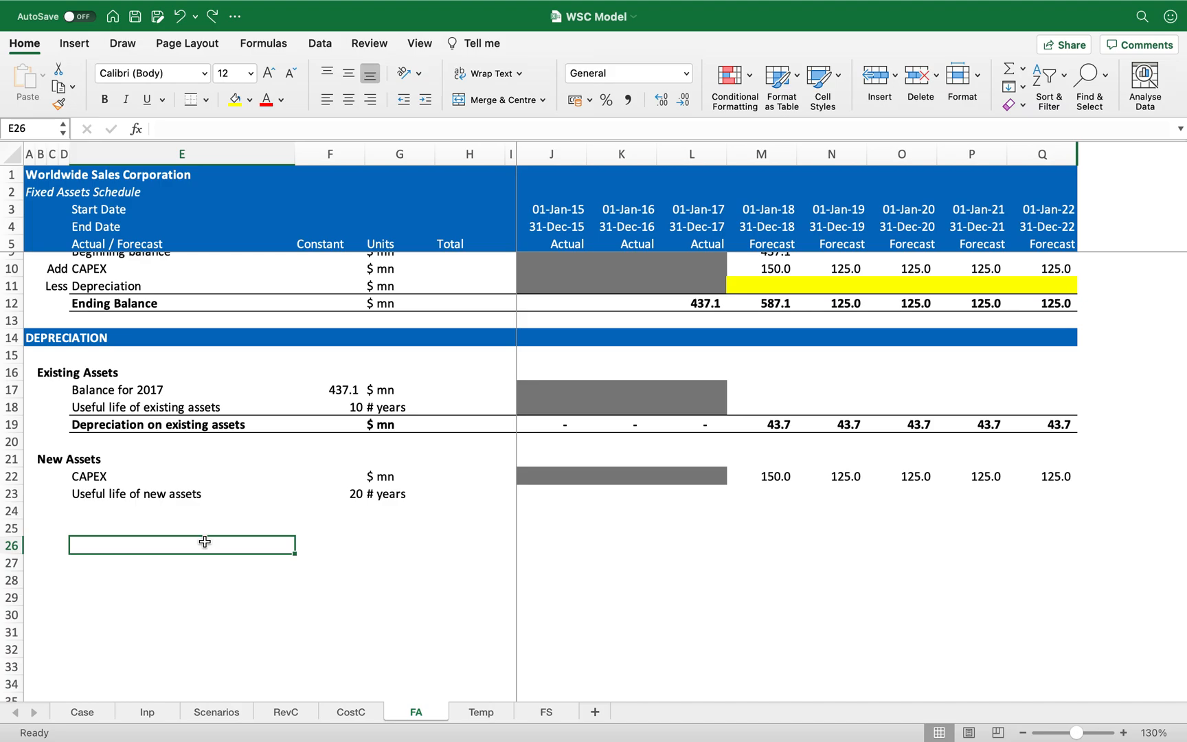
pyautogui.moveTo(790, 227); pyautogui.dragTo(1020, 228)
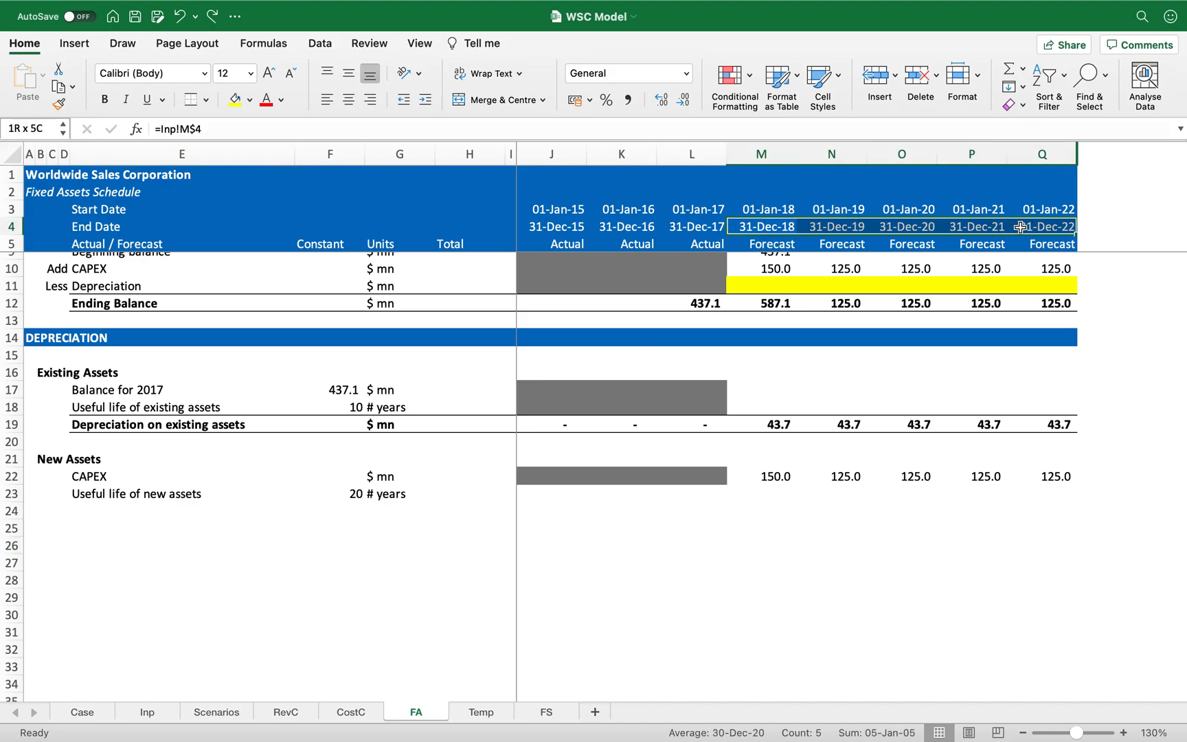
# - Fill E25:E29 with the forecast end dates using the array formula =TRANSPOSE(M4:Q4)
pyautogui.click(194, 539)
pyautogui.press('Up')
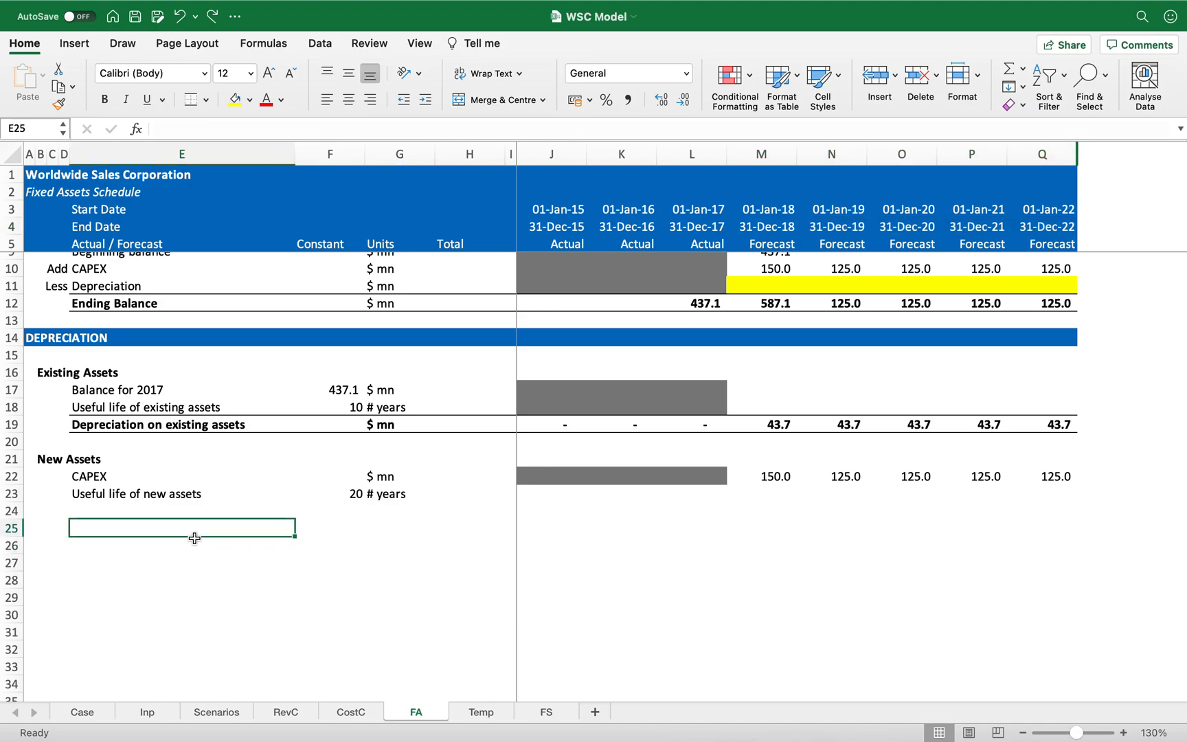
pyautogui.hotkey('shift', 'Down')
pyautogui.hotkey('shift', 'Down')
pyautogui.hotkey('shift', 'Down')
pyautogui.hotkey('shift', 'Down')
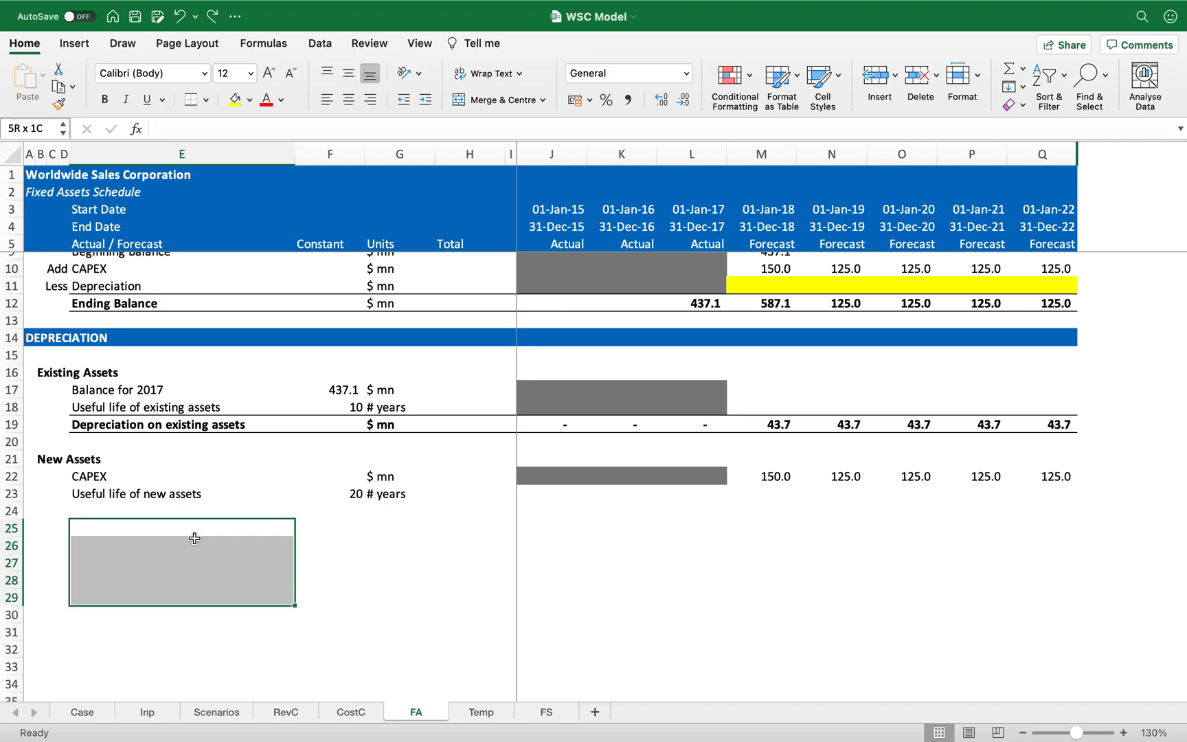
pyautogui.write('=trans')
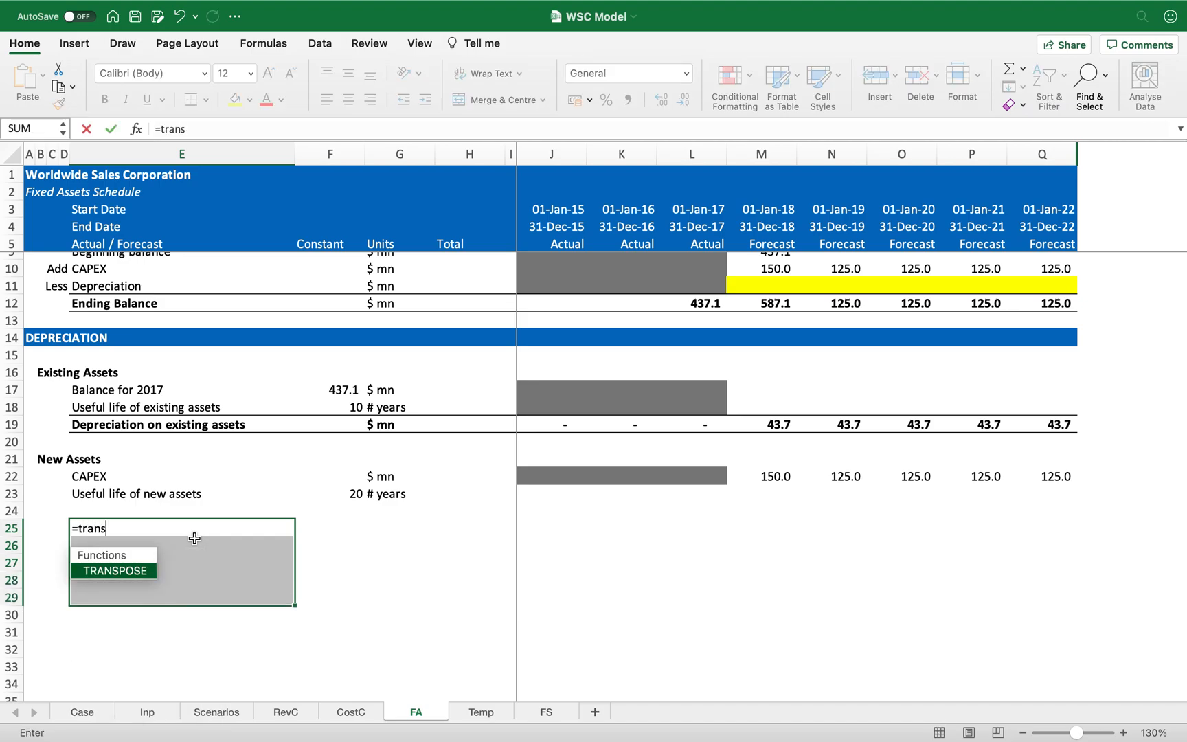
pyautogui.press('Tab')
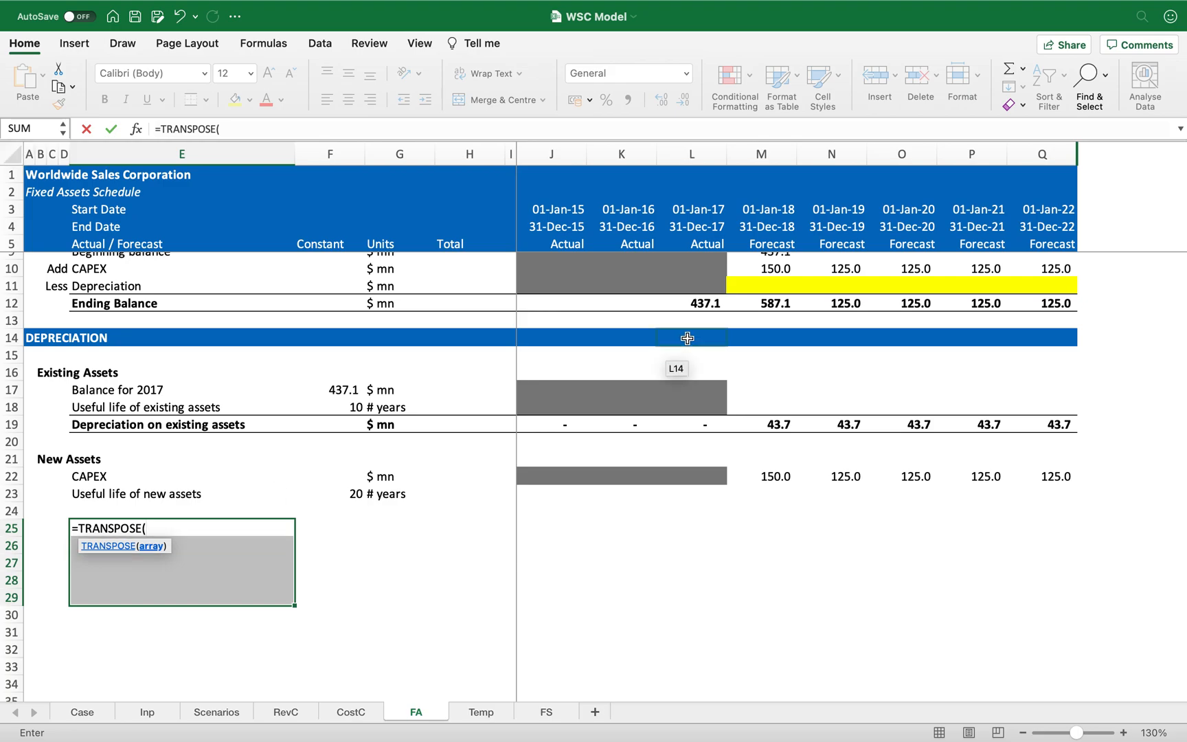
pyautogui.moveTo(950, 222); pyautogui.dragTo(1020, 222)
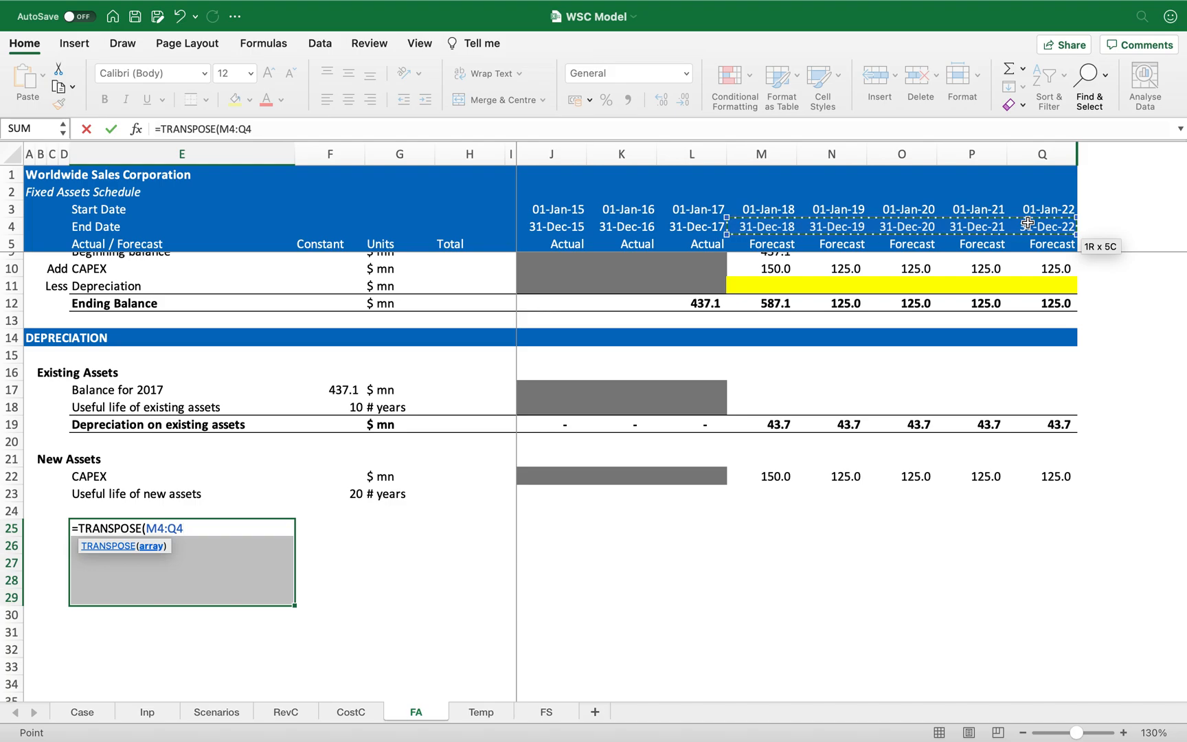
pyautogui.hotkey('ctrl', 'shift', 'Return')
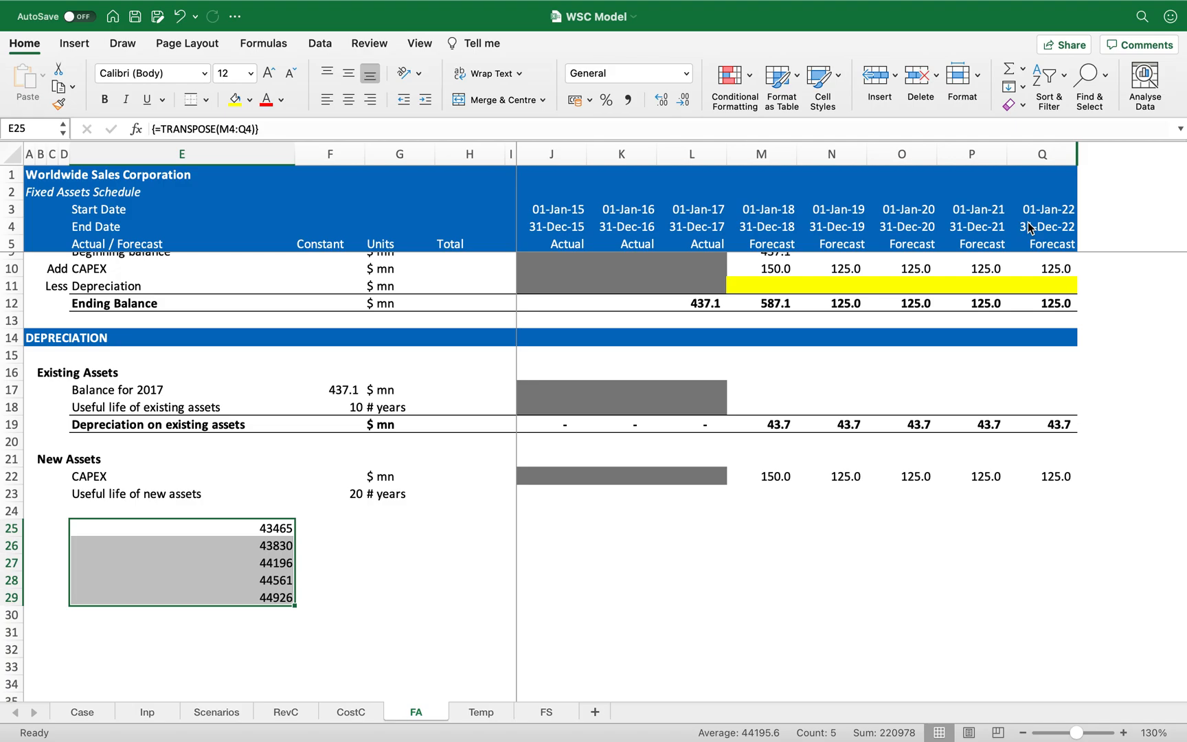
# - Format the transposed end dates in E25:E29 as day-month-year dates
pyautogui.hotkey('ctrl', 'shift', '3')
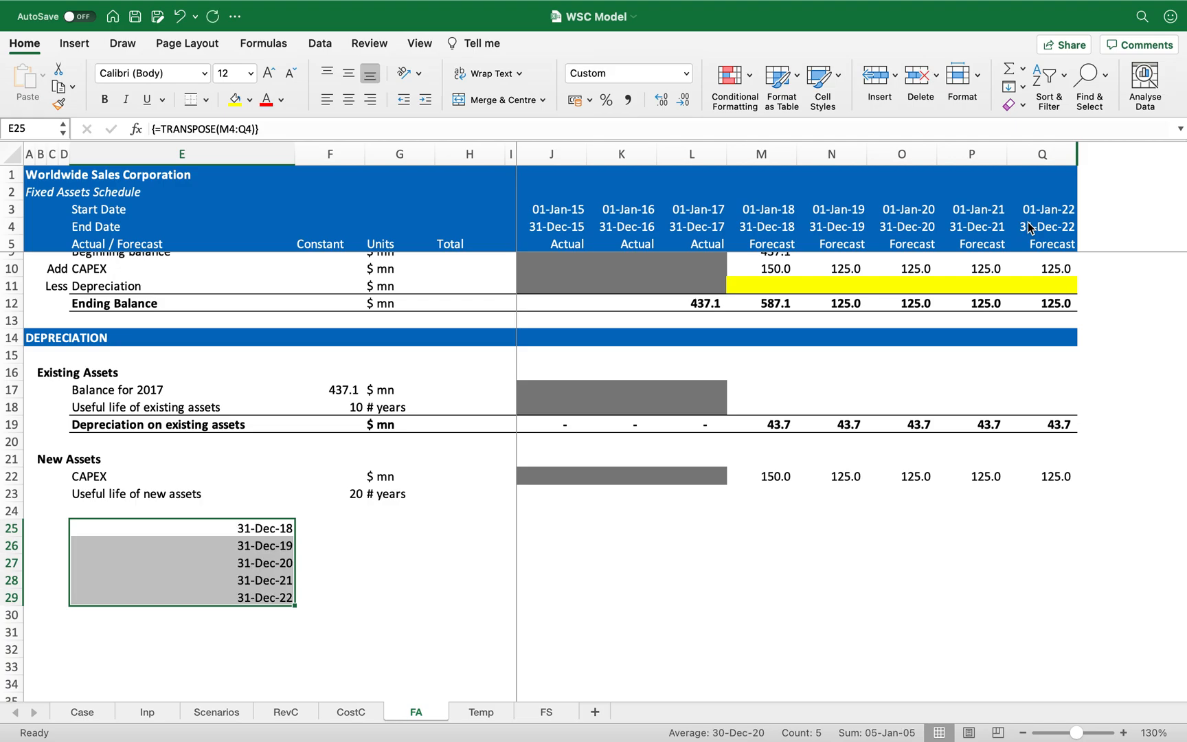
pyautogui.moveTo(780, 226); pyautogui.dragTo(1024, 220)
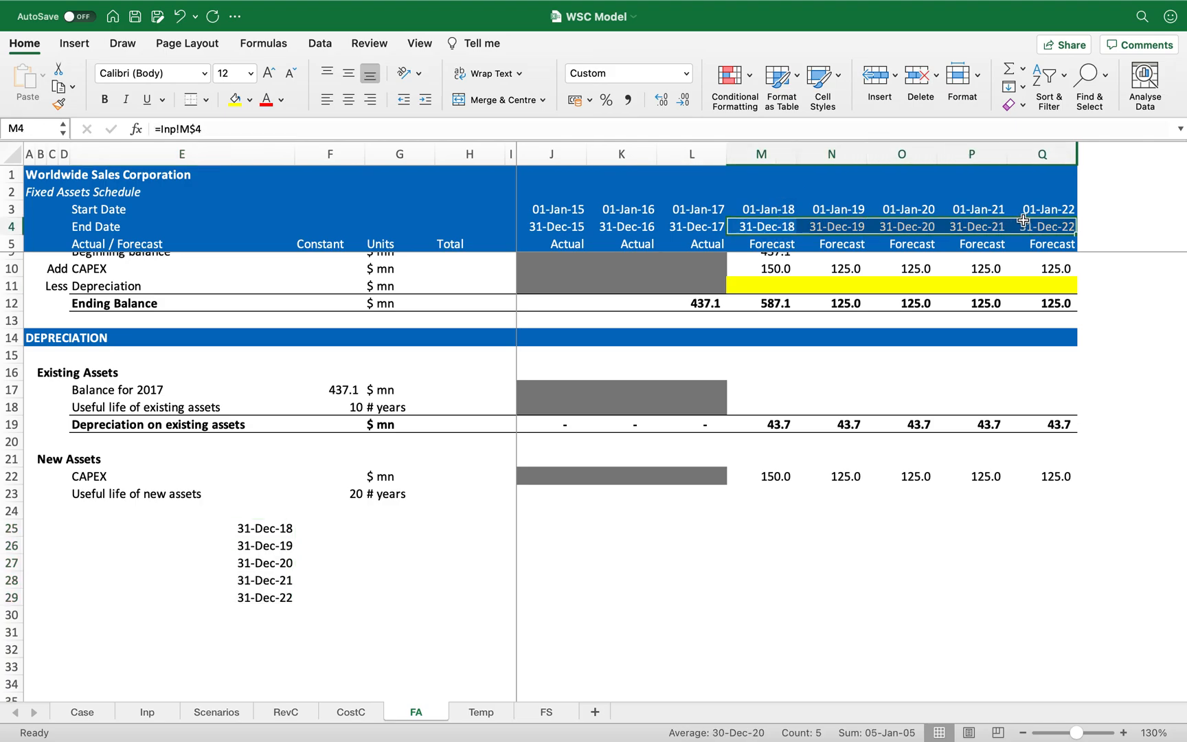
pyautogui.moveTo(267, 529); pyautogui.dragTo(268, 599)
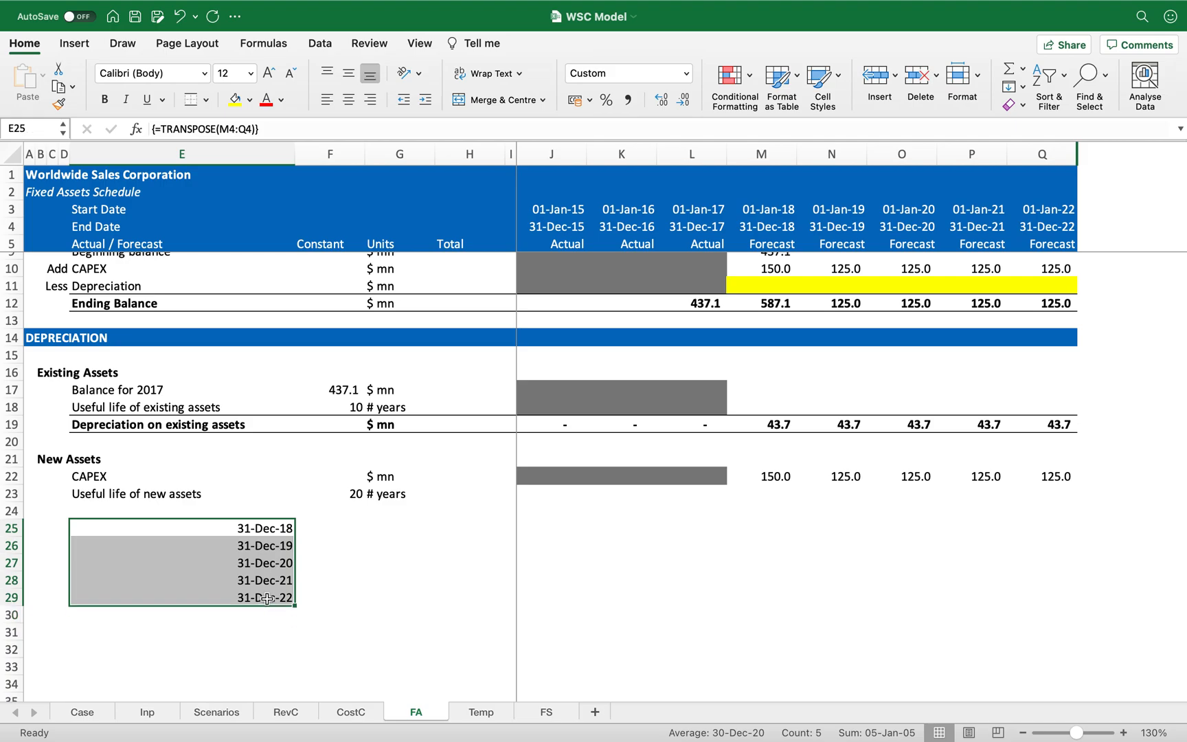
# - Fill F25:F29 with the forecast CAPEX amounts using the array formula =TRANSPOSE(M22:Q22)
pyautogui.click(341, 524)
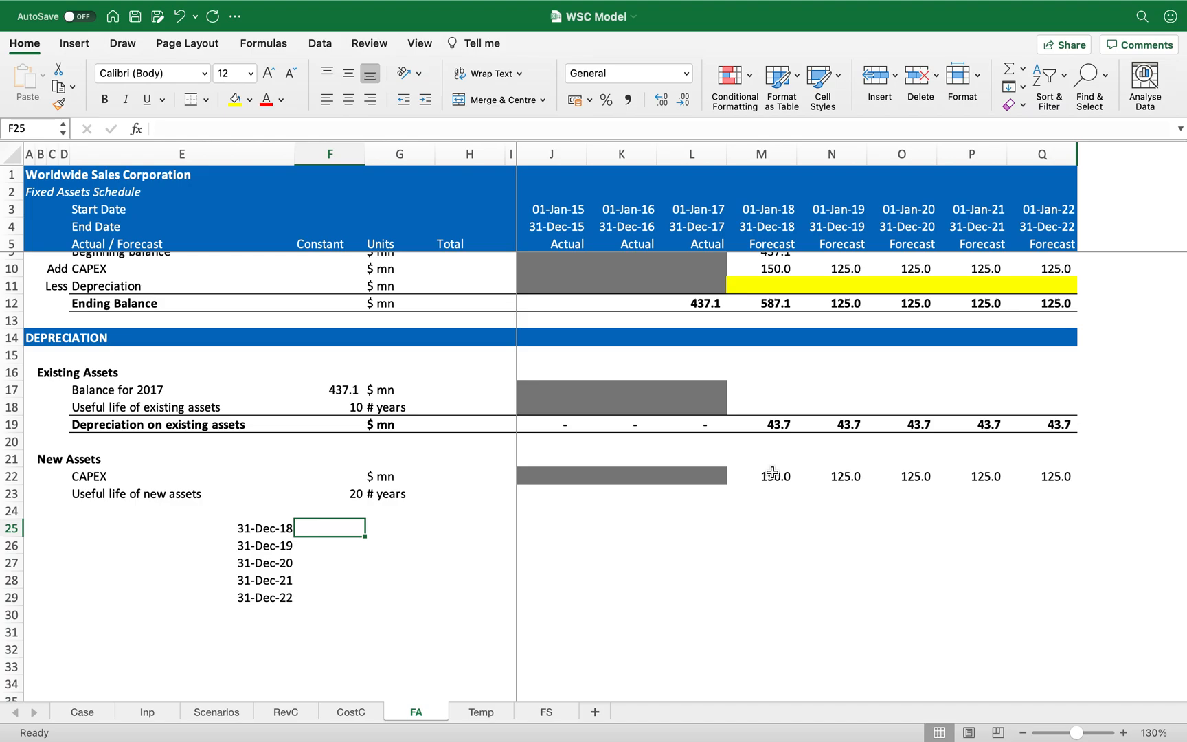
pyautogui.hotkey('shift', 'Down')
pyautogui.hotkey('shift', 'Down')
pyautogui.hotkey('shift', 'Down')
pyautogui.hotkey('shift', 'Down')
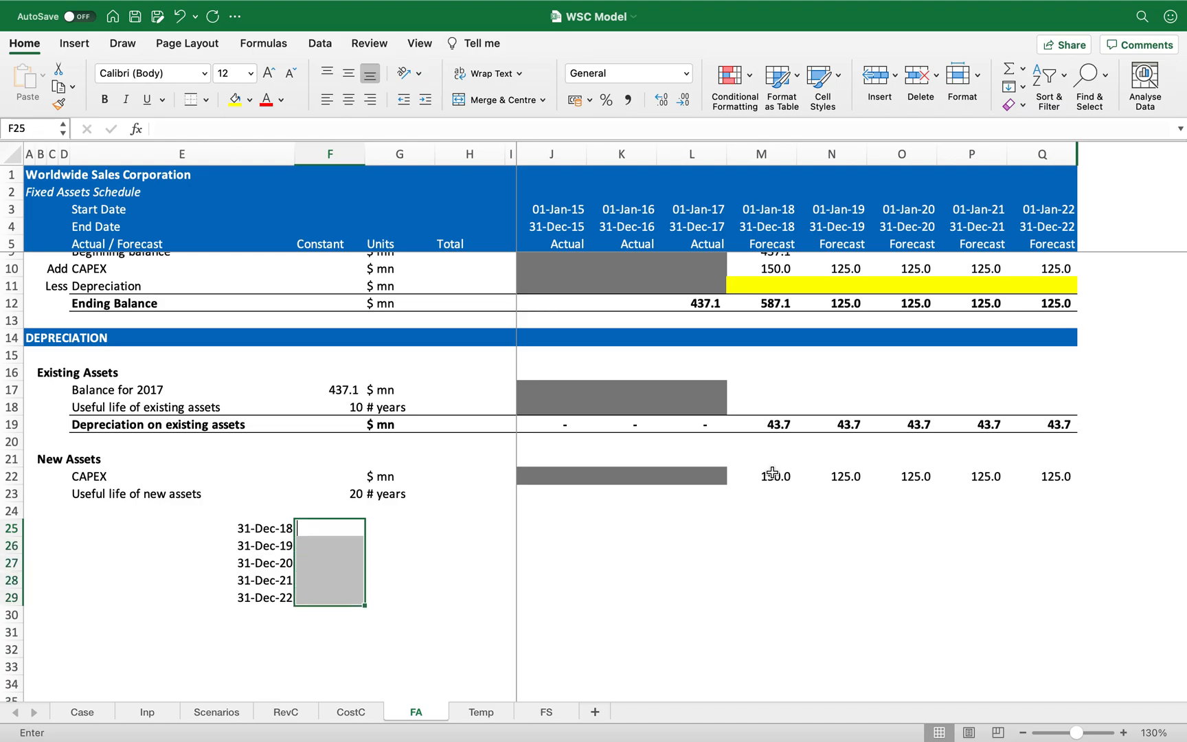
pyautogui.write('=tran')
pyautogui.press('Tab')
pyautogui.press('Right')
pyautogui.press('Right')
pyautogui.press('Right')
pyautogui.press('Right')
pyautogui.press('Right')
pyautogui.press('Up')
pyautogui.press('Up')
pyautogui.press('Up')
pyautogui.press('Right')
pyautogui.press('Right')
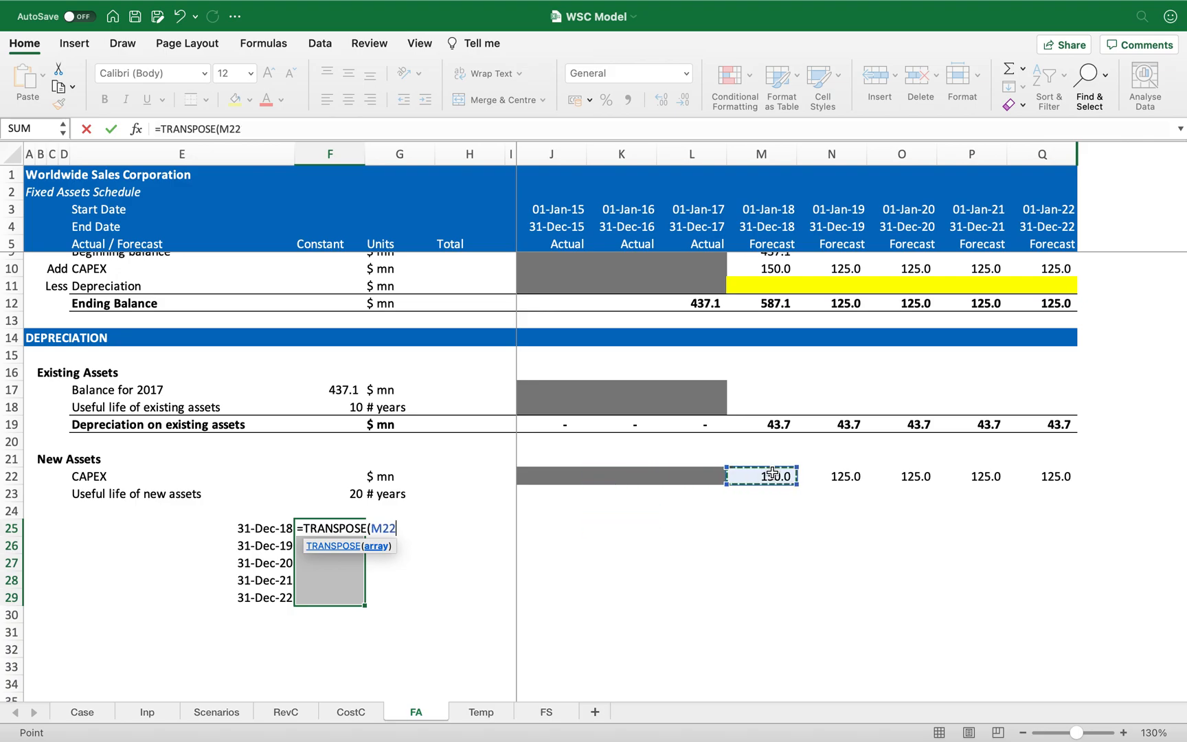
pyautogui.hotkey('ctrl', 'shift', 'Right')
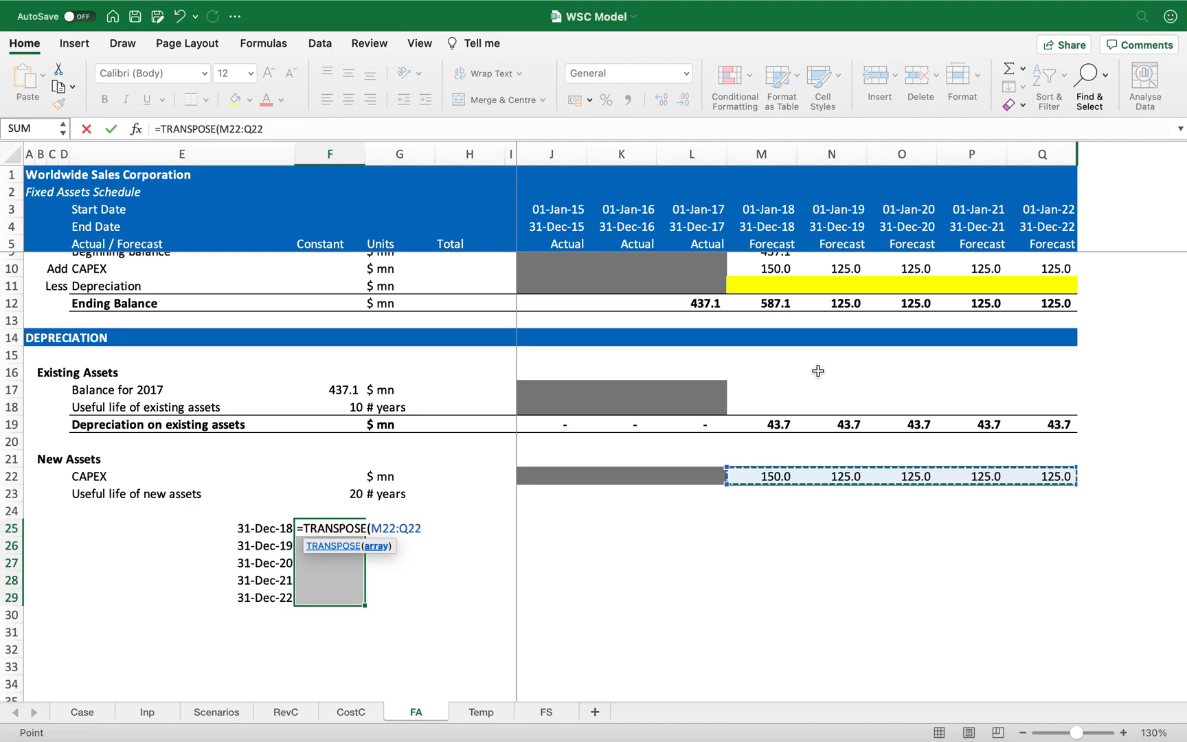
pyautogui.hotkey('ctrl', 'shift', 'Return')
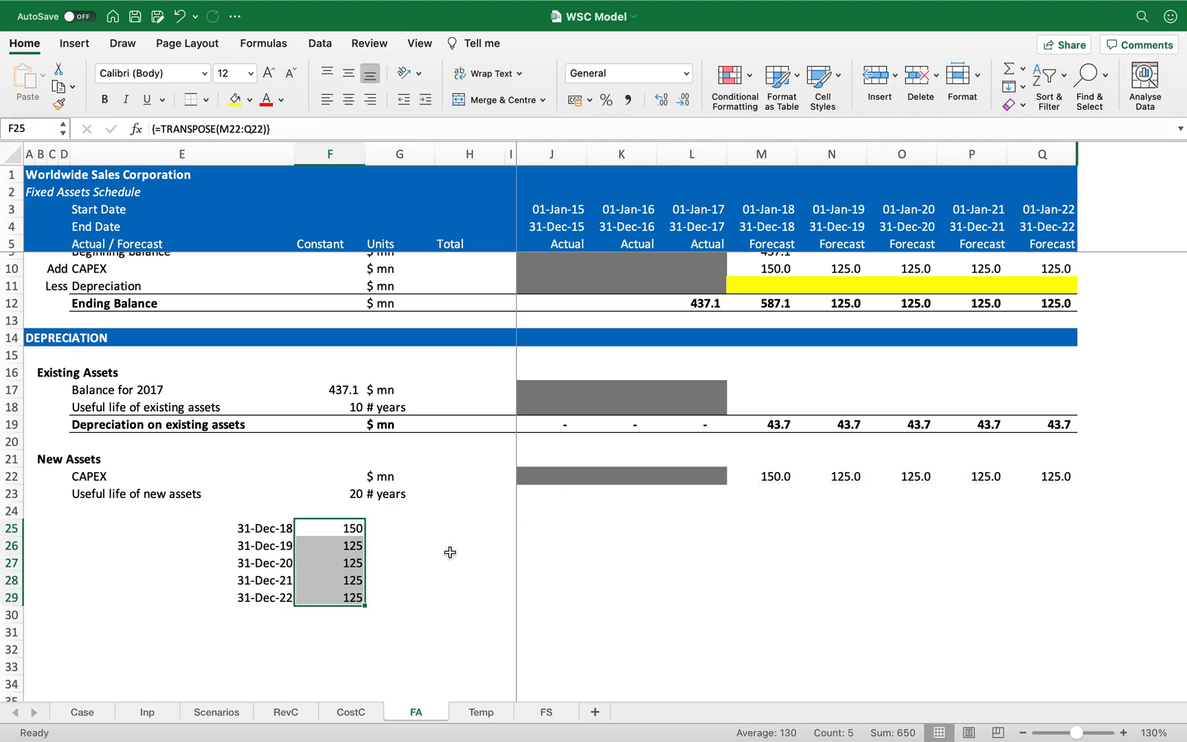
# - Enter the unit "$ mn" in G25:G29 beside the transposed CAPEX amounts
pyautogui.click(389, 526)
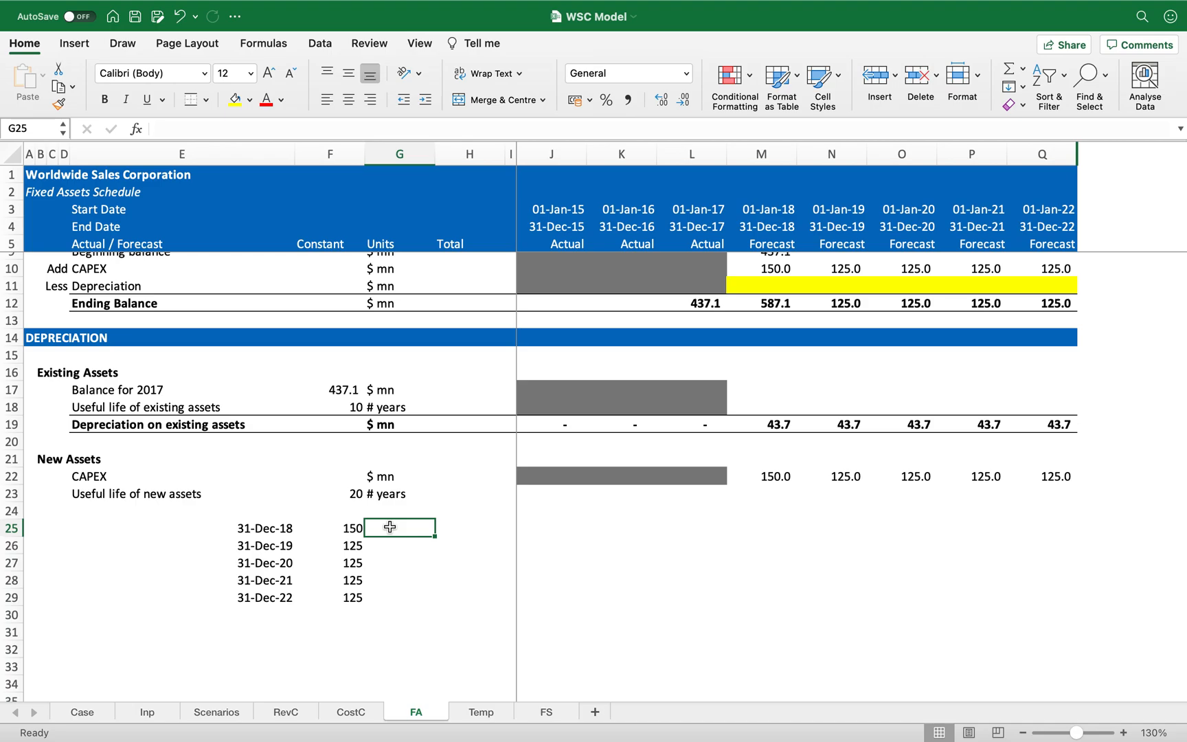
pyautogui.hotkey('shift', 'Down')
pyautogui.hotkey('shift', 'Down')
pyautogui.hotkey('shift', 'Down')
pyautogui.hotkey('shift', 'Down')
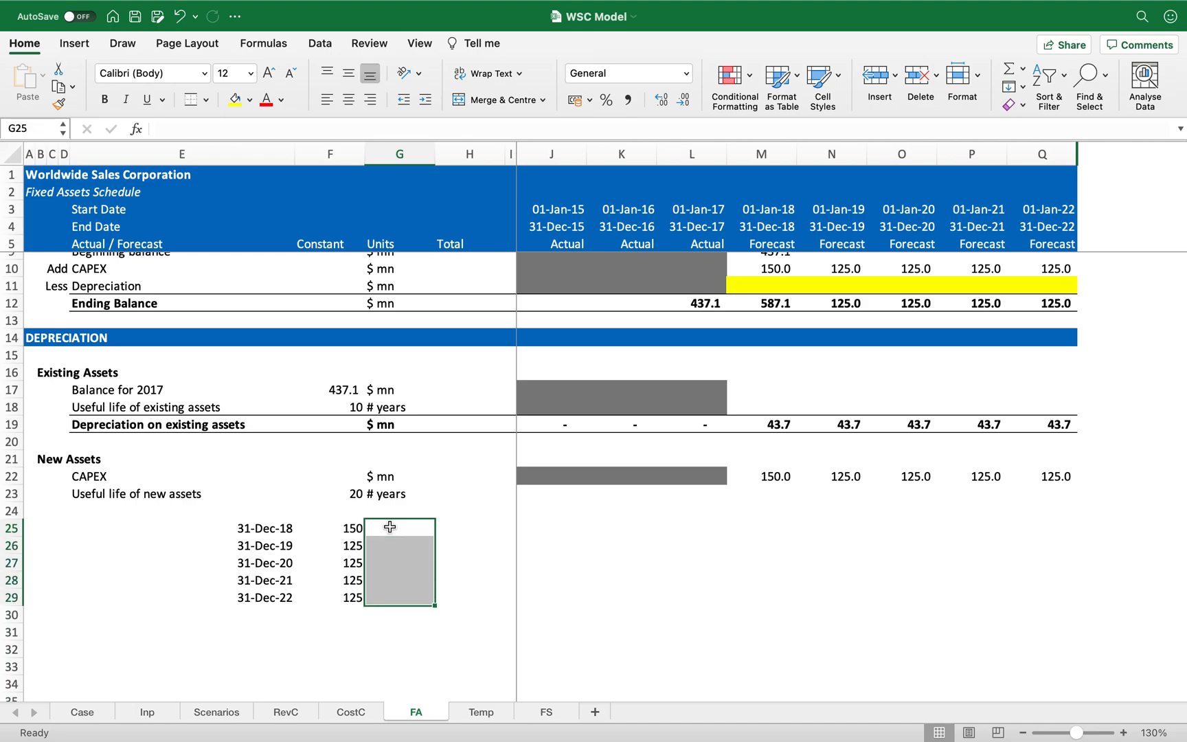
pyautogui.write('$ mn')
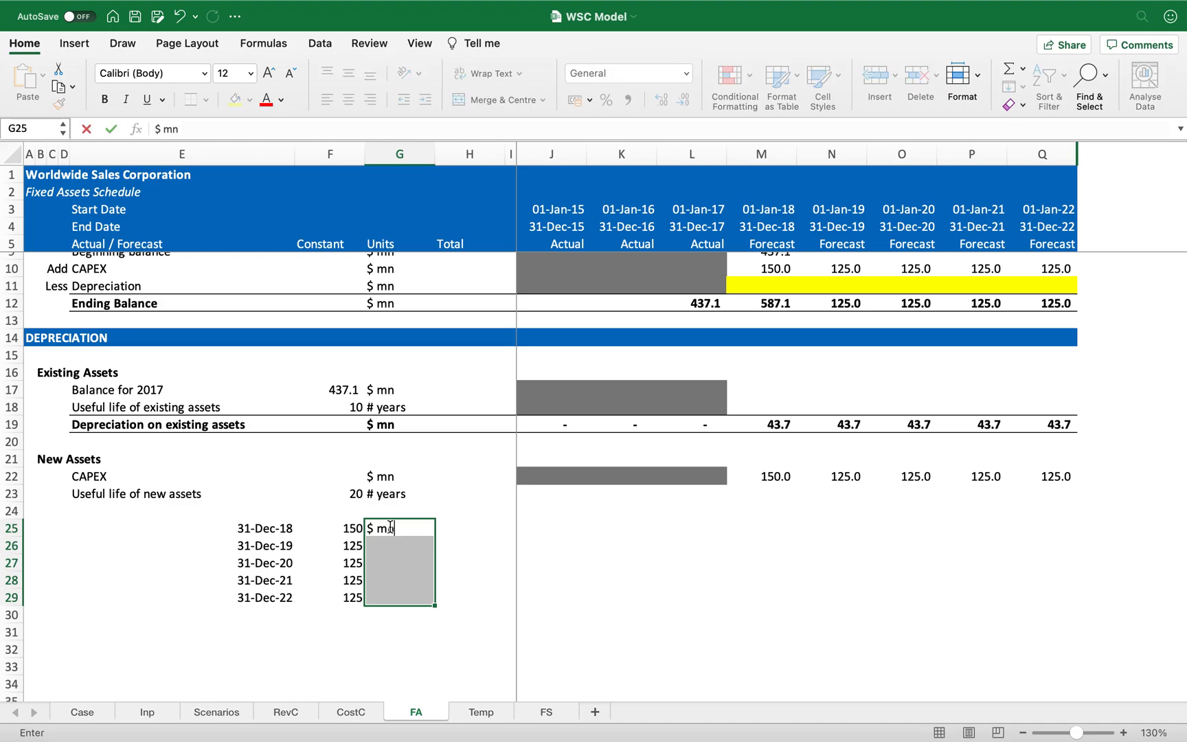
pyautogui.hotkey('ctrl', 'Return')
pyautogui.press('Right')
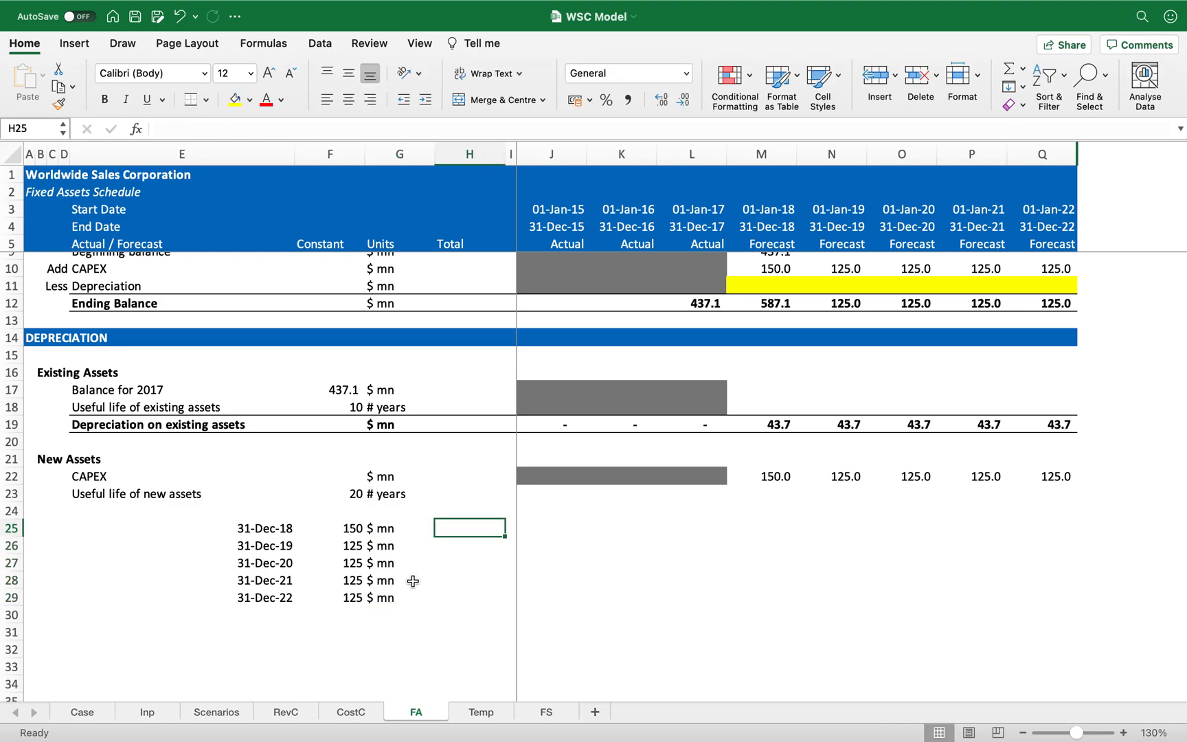
# - Copy the grey shading of the actual years from J22:L22 to J25:L25
pyautogui.click(557, 523)
pyautogui.press('Up')
pyautogui.press('Up')
pyautogui.press('Up')
pyautogui.hotkey('shift', 'Right')
pyautogui.hotkey('shift', 'Right')
pyautogui.press('super+c')
pyautogui.press('Down')
pyautogui.hotkey('shift', 'Right')
pyautogui.press('Down')
pyautogui.press('Down')
pyautogui.press('Return')
pyautogui.press('Right')
pyautogui.press('Right')
pyautogui.press('Right')
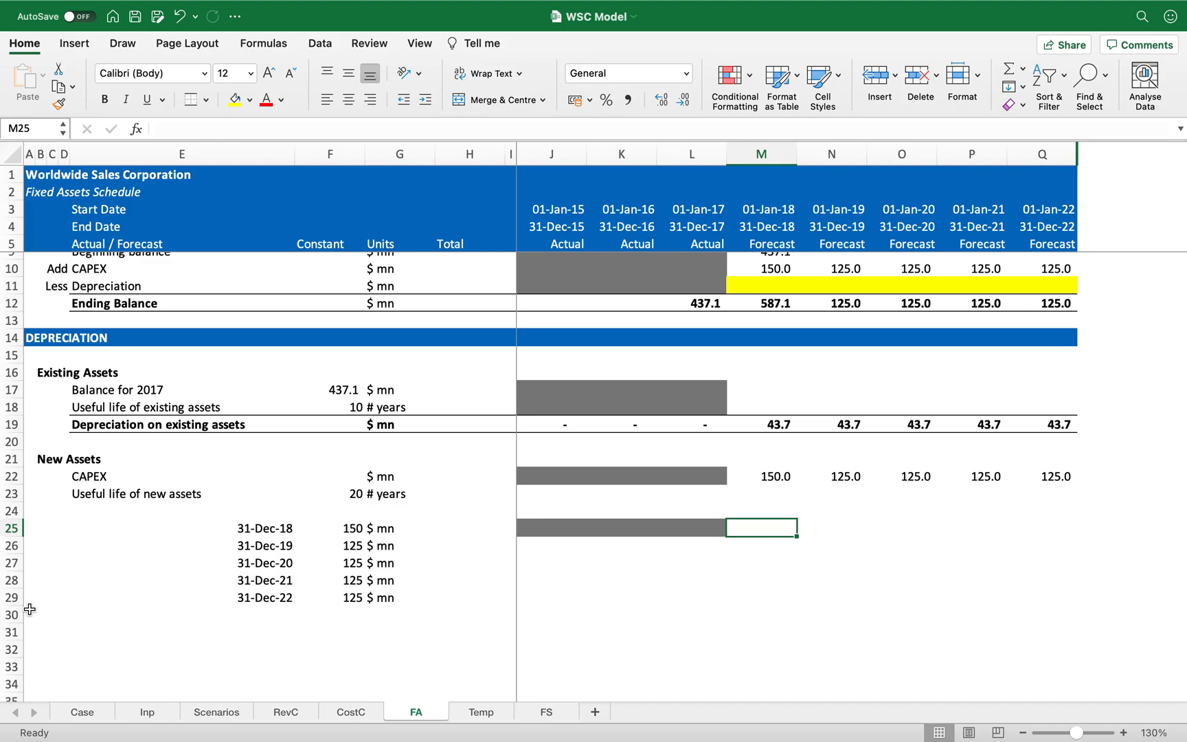
# - Begin an IF formula in M25 that tests whether the period end date matches the CAPEX date, M$4=$E25
pyautogui.click(778, 481)
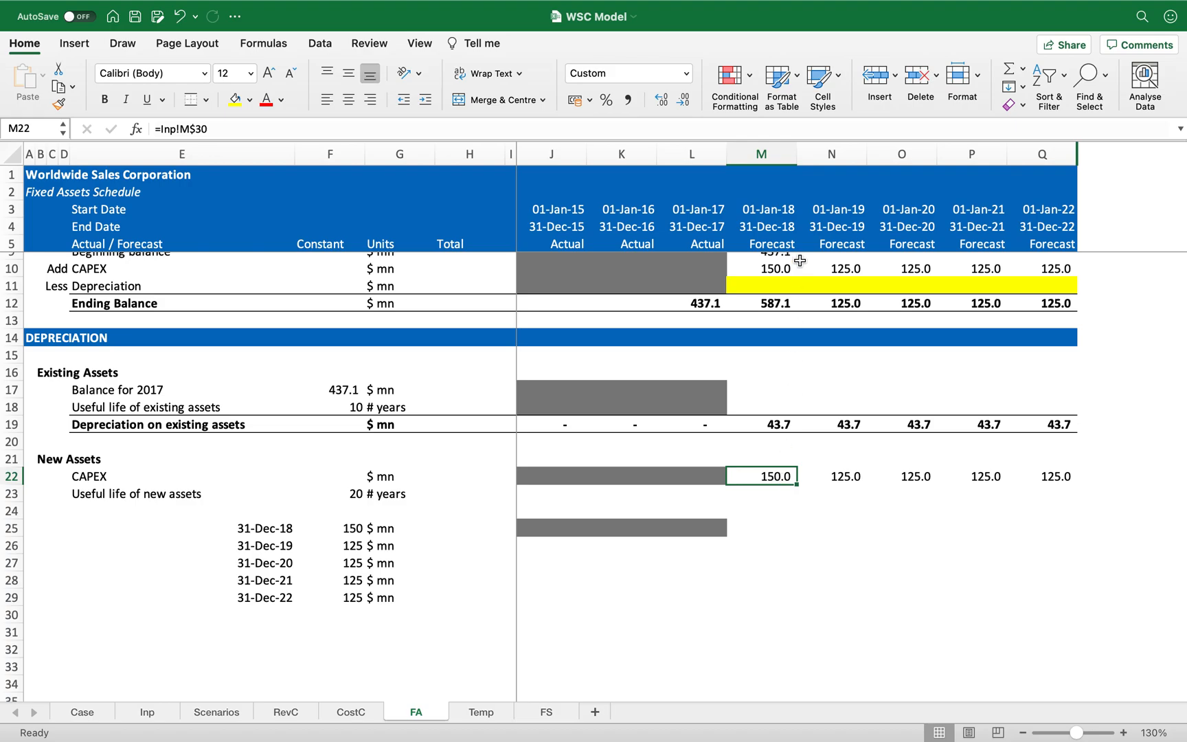
pyautogui.click(779, 227)
pyautogui.click(768, 477)
pyautogui.click(766, 528)
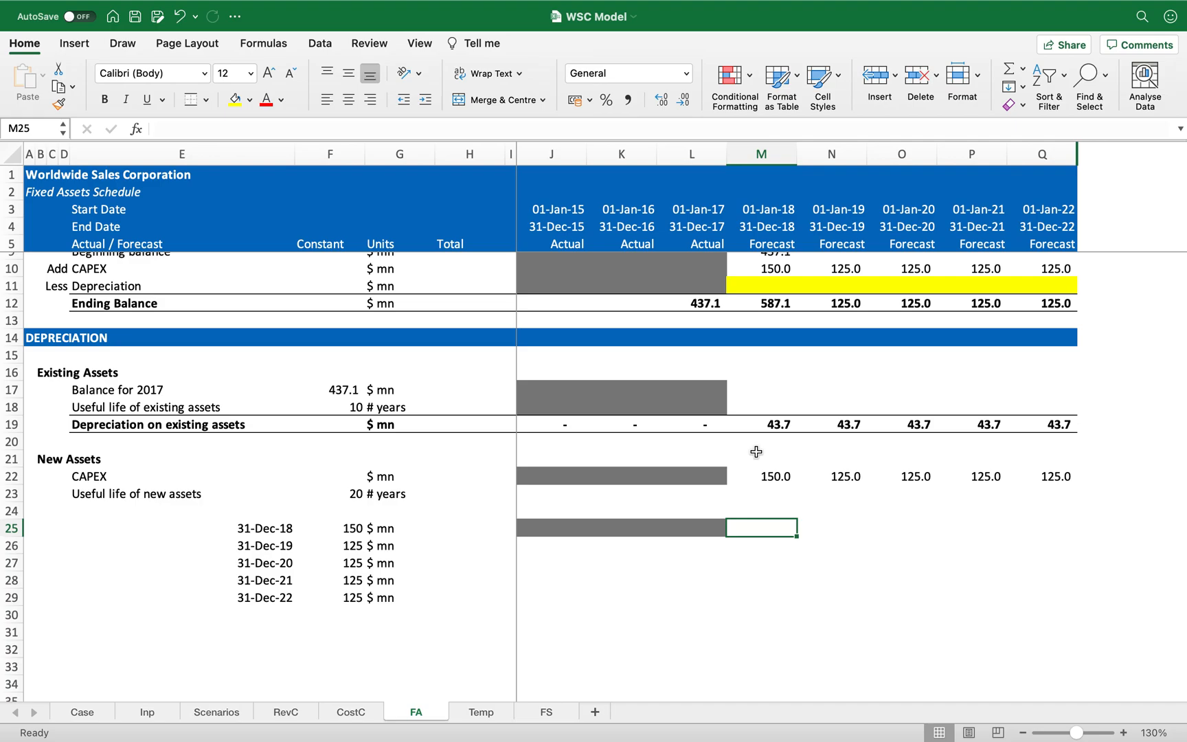
pyautogui.write('=IF(')
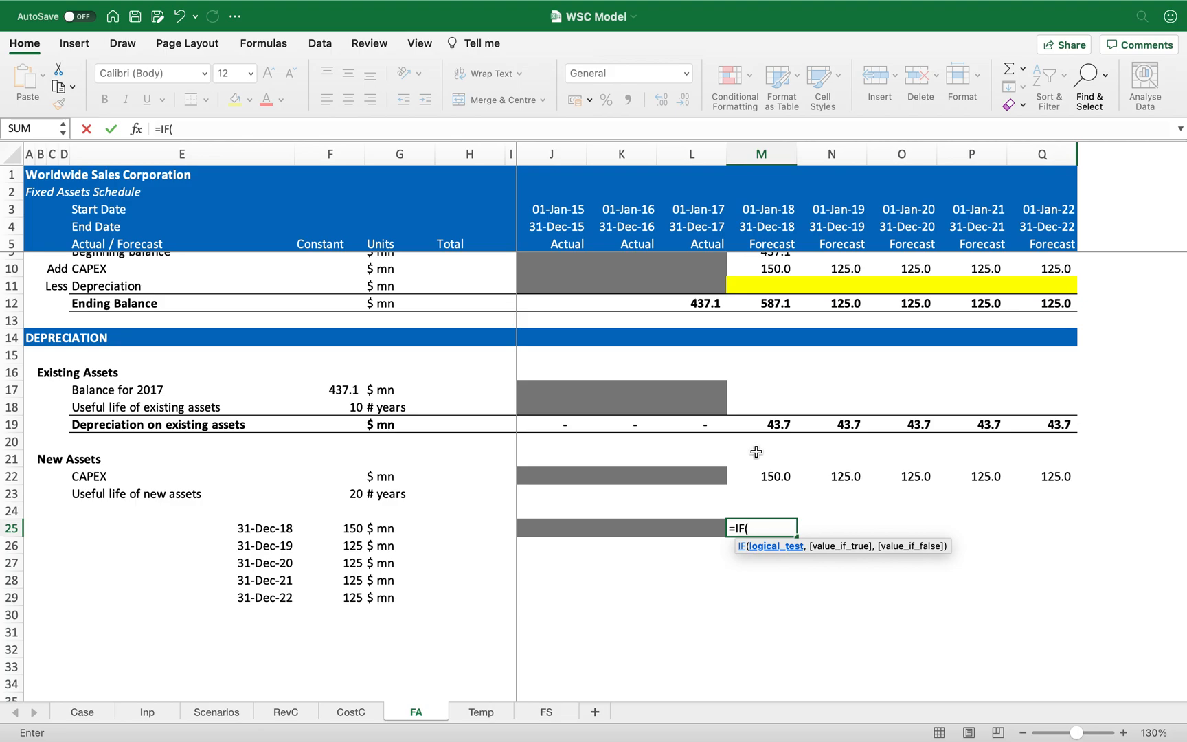
pyautogui.click(775, 229)
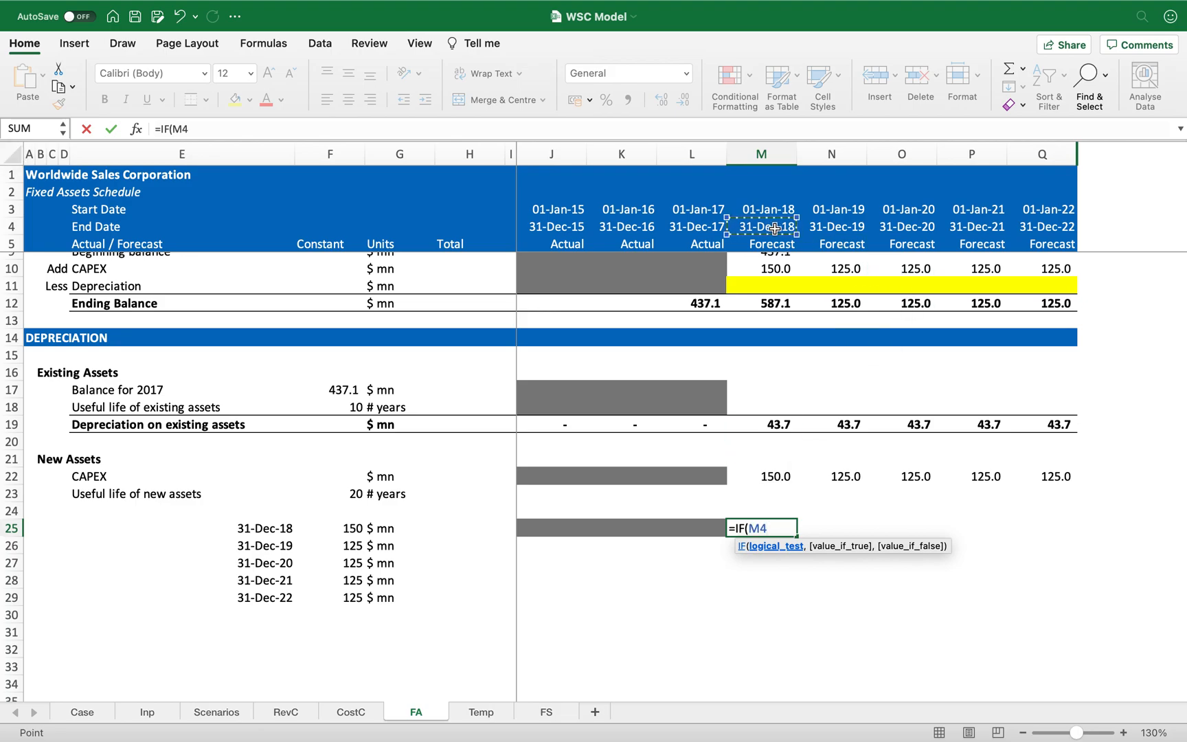
pyautogui.press('F4')
pyautogui.press('F4')
pyautogui.write('=')
pyautogui.click(276, 528)
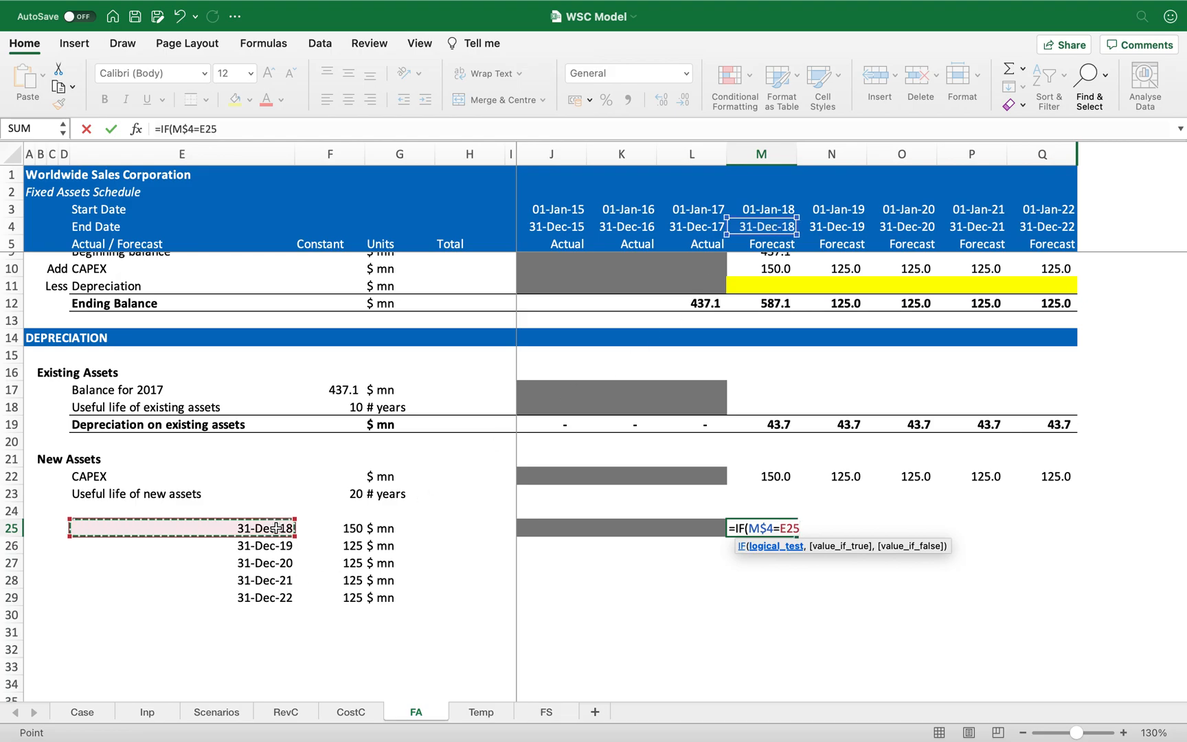
pyautogui.press('F4')
pyautogui.press('F4')
pyautogui.press('F4')
pyautogui.write(',')
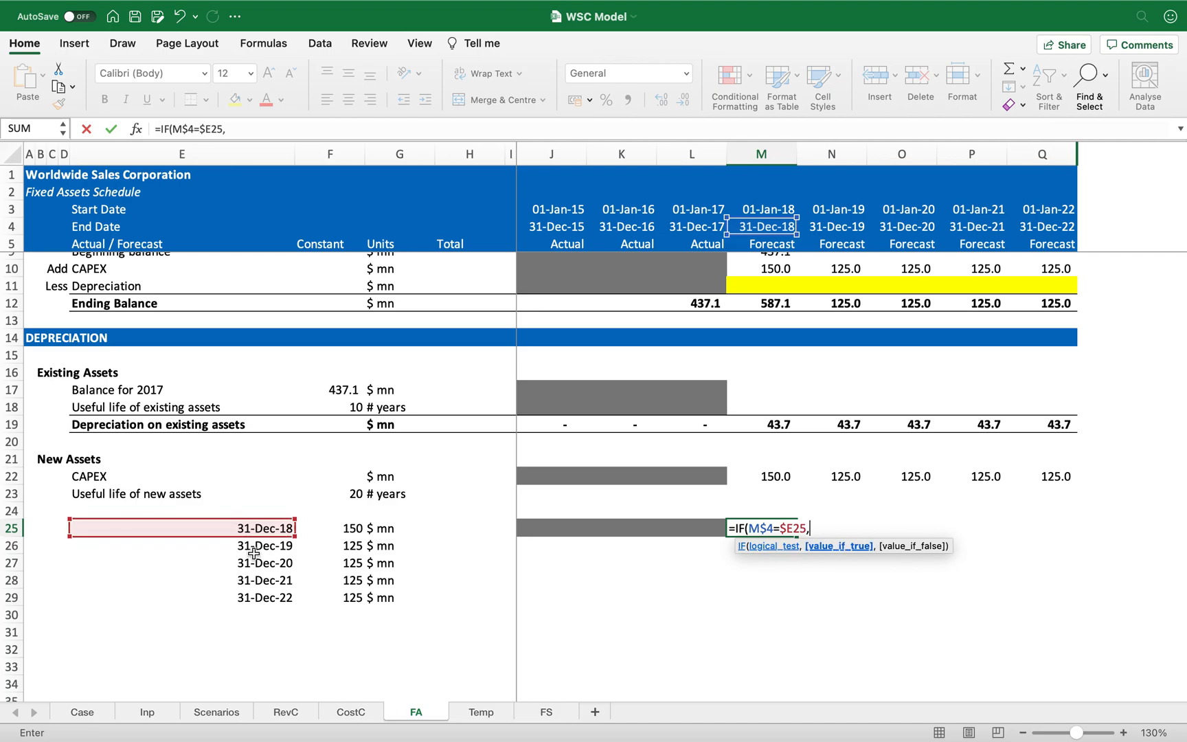
# - Set the IF formula's value if true to half a year's depreciation, $F25/$F$23/2
pyautogui.click(347, 527)
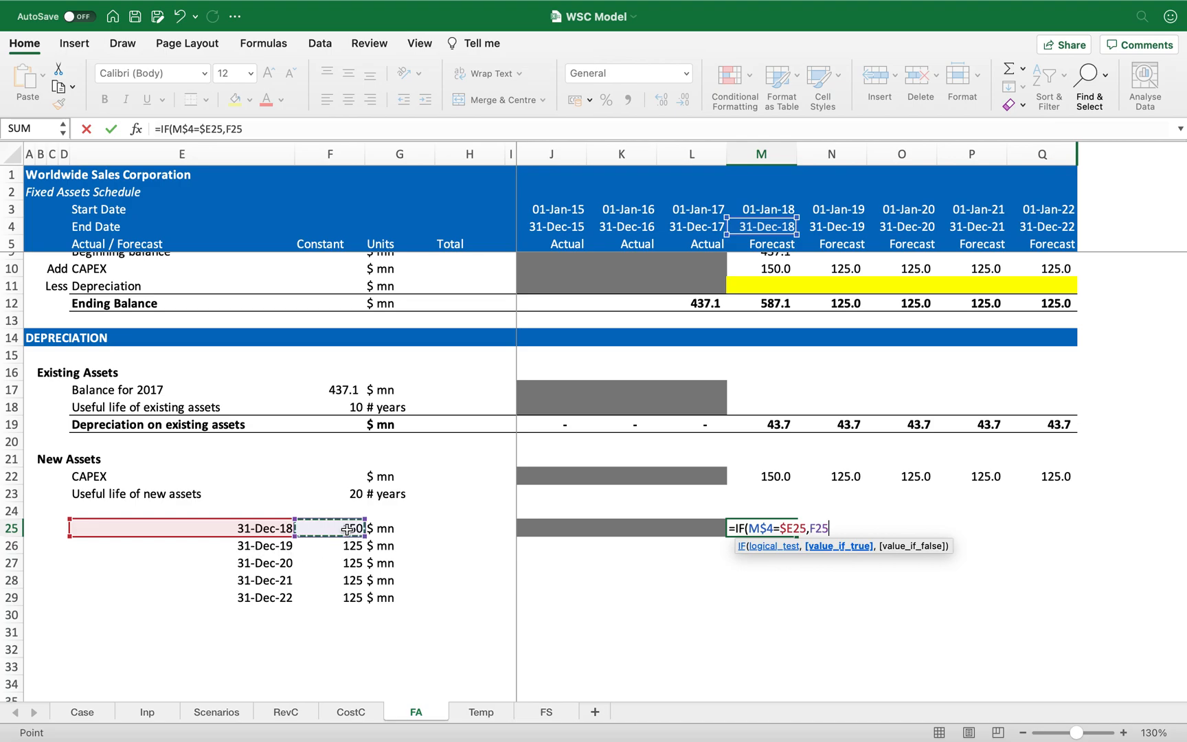
pyautogui.press('F4')
pyautogui.press('F4')
pyautogui.press('F4')
pyautogui.write('/')
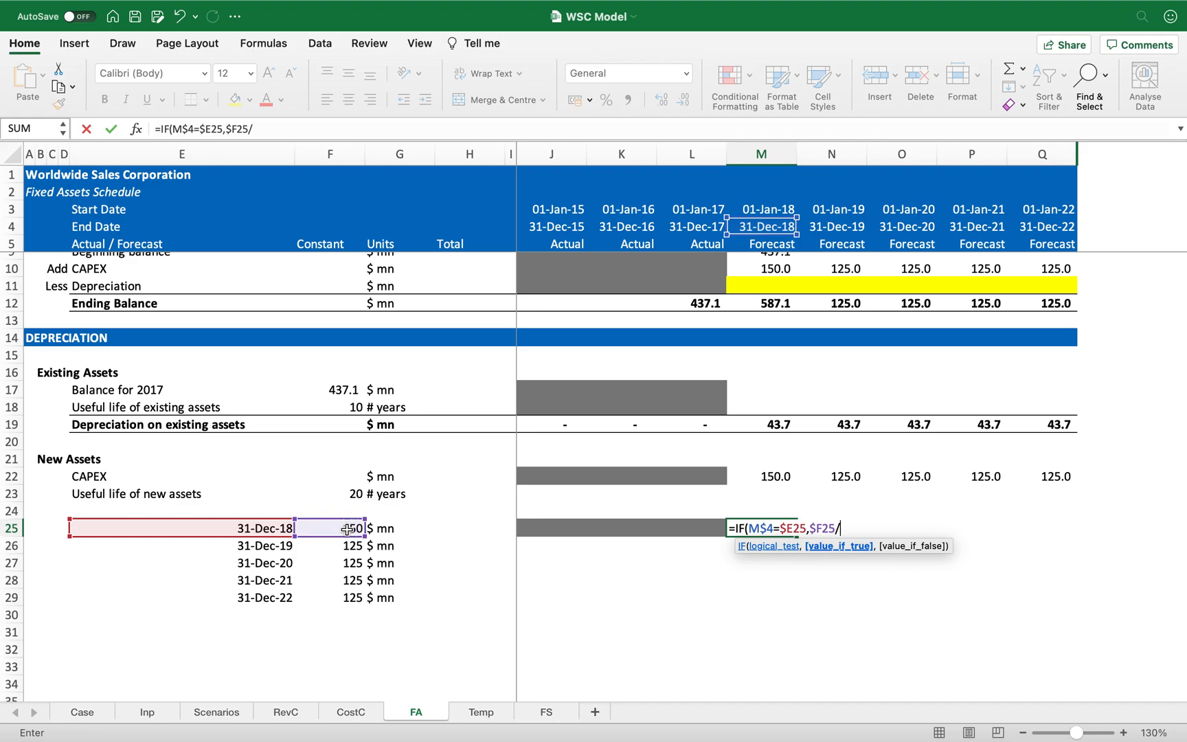
pyautogui.click(354, 494)
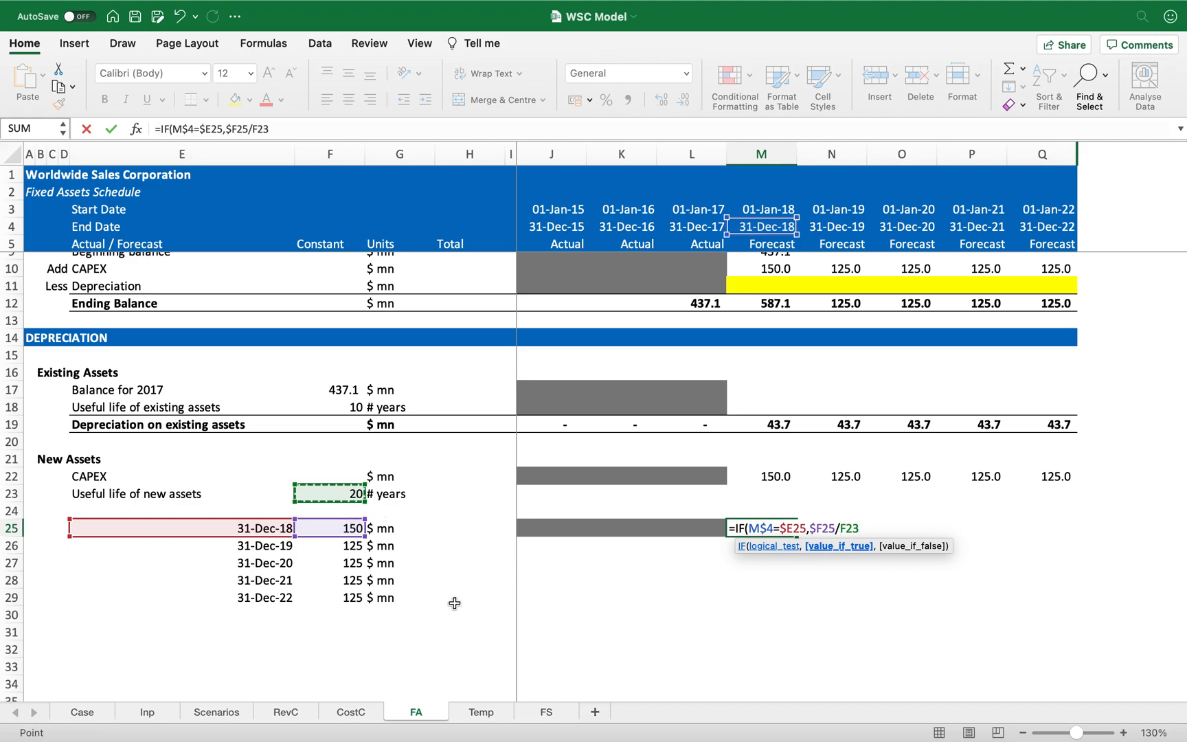
pyautogui.press('F4')
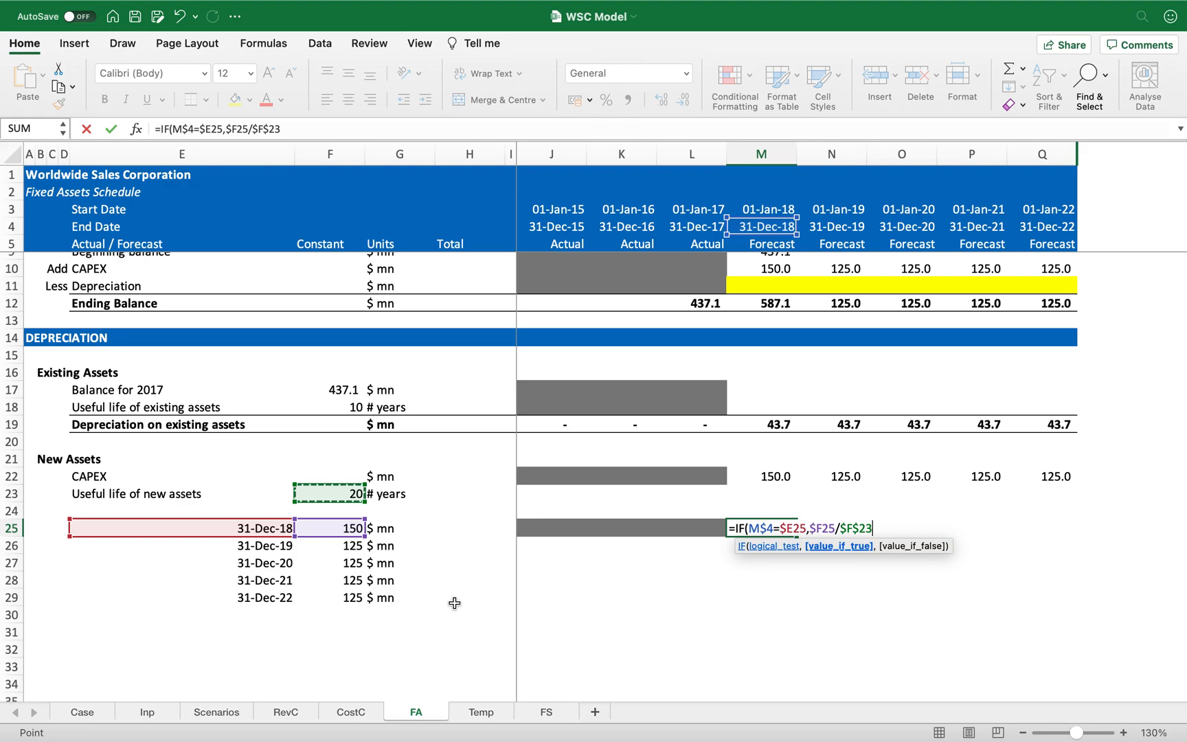
pyautogui.write('/2,')
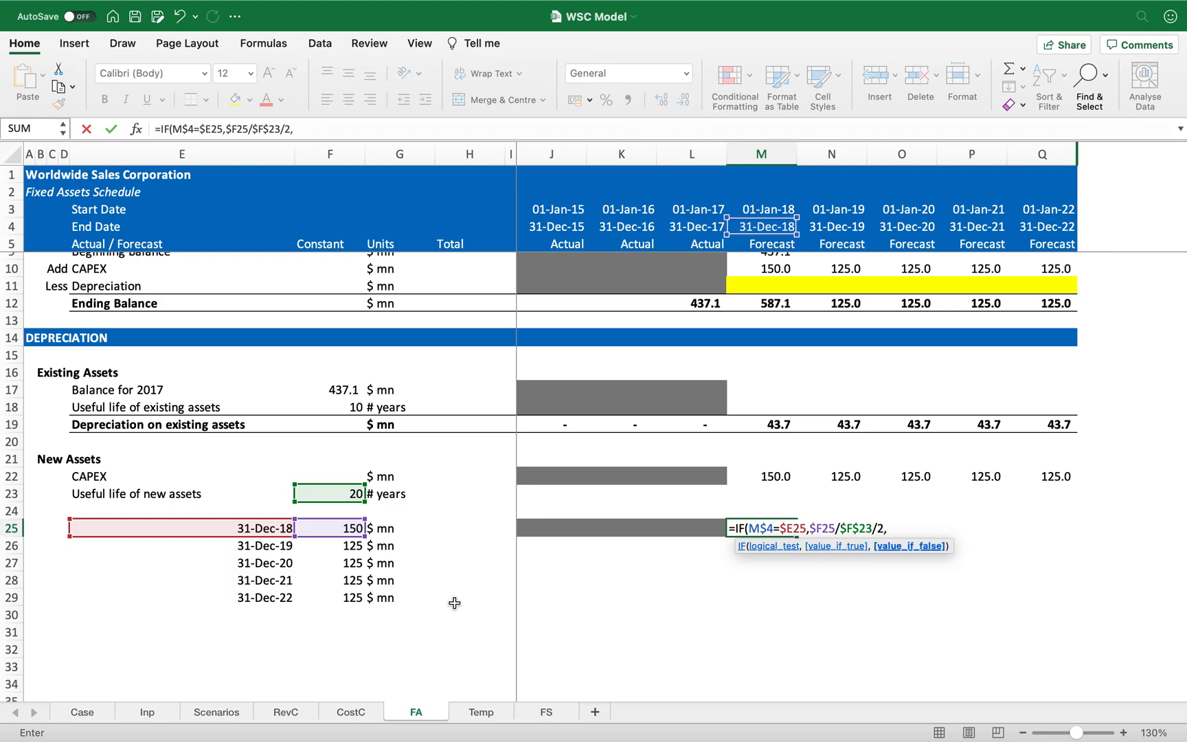
# - Set the value if false to a full year's depreciation, $F25/$F$23, and complete the formula in M25
pyautogui.click(340, 526)
pyautogui.press('F4')
pyautogui.press('F4')
pyautogui.press('F4')
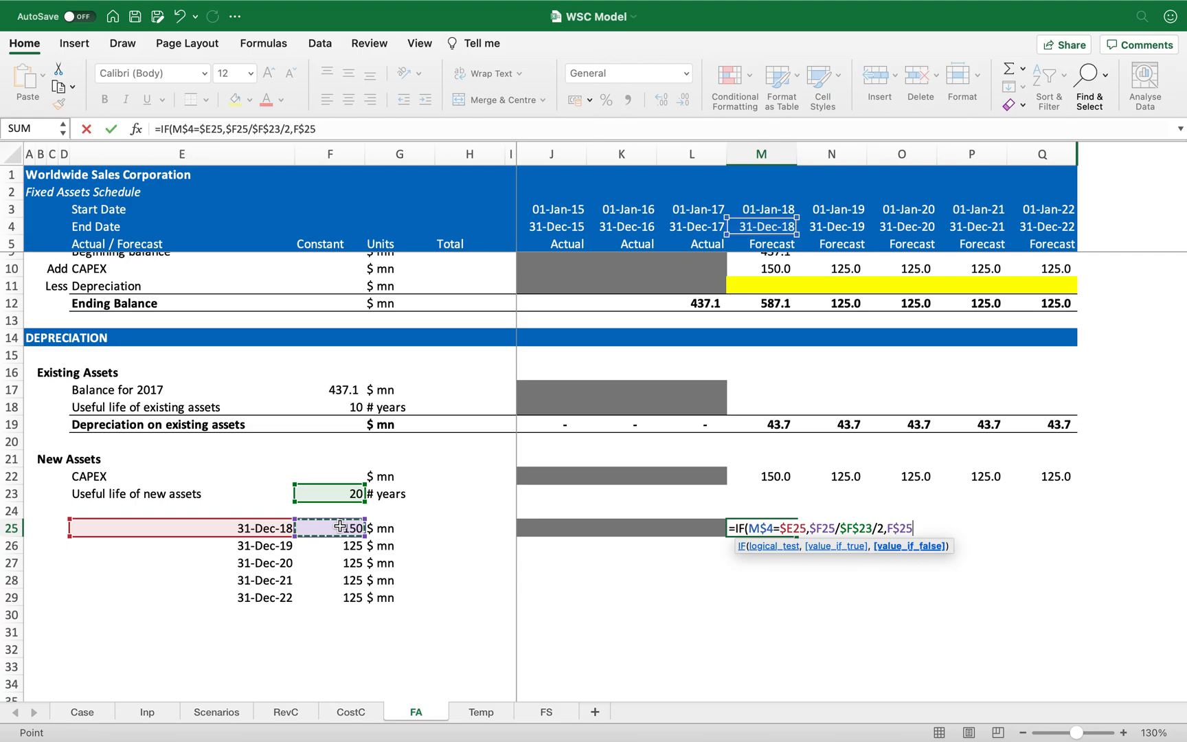
pyautogui.write('/')
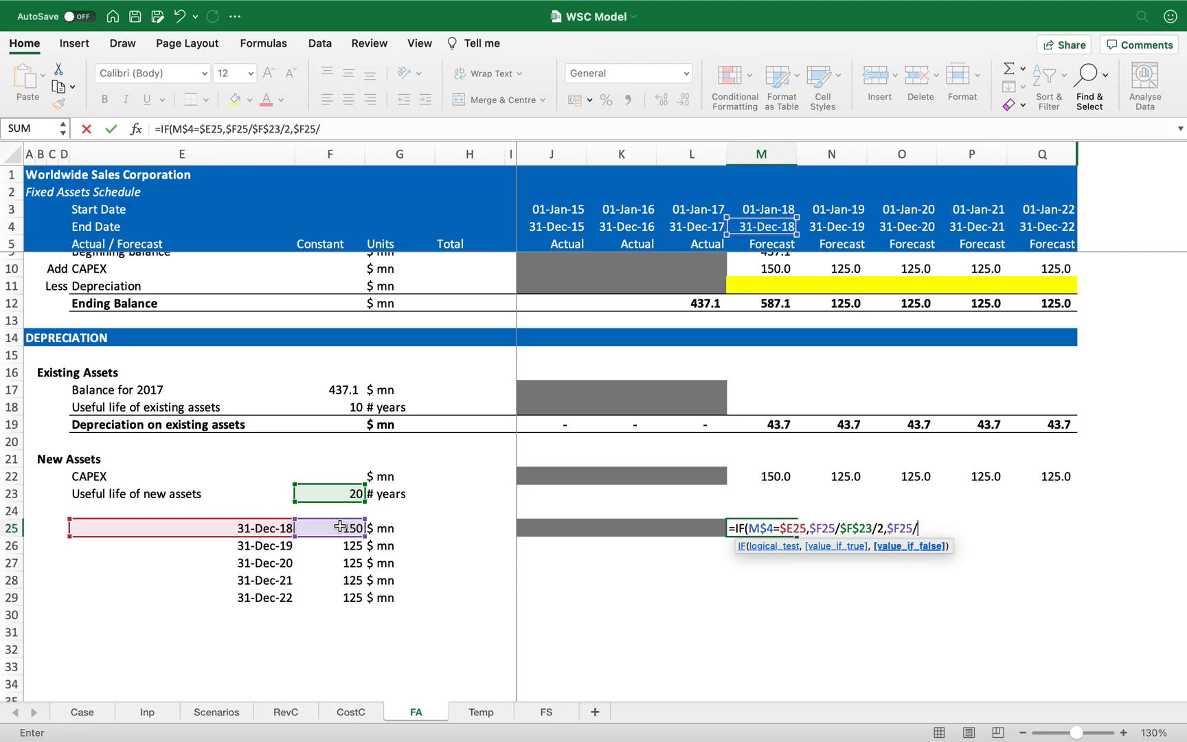
pyautogui.click(327, 493)
pyautogui.press('F4')
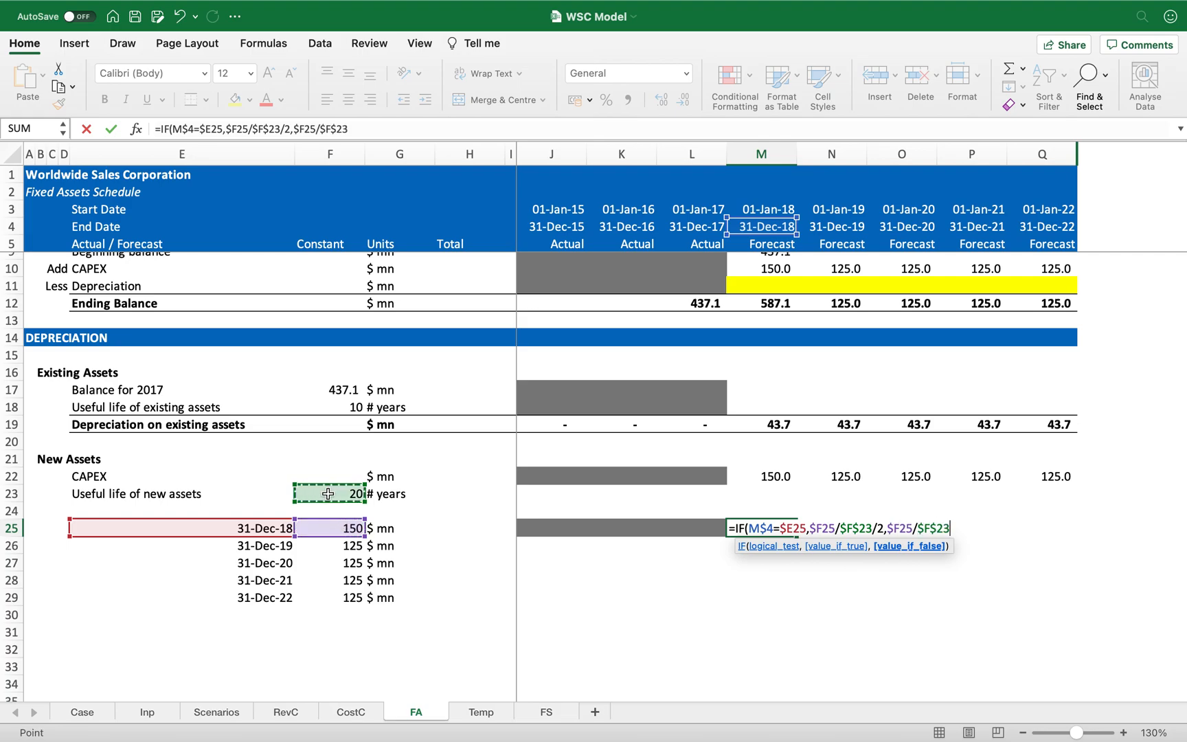
pyautogui.write(')')
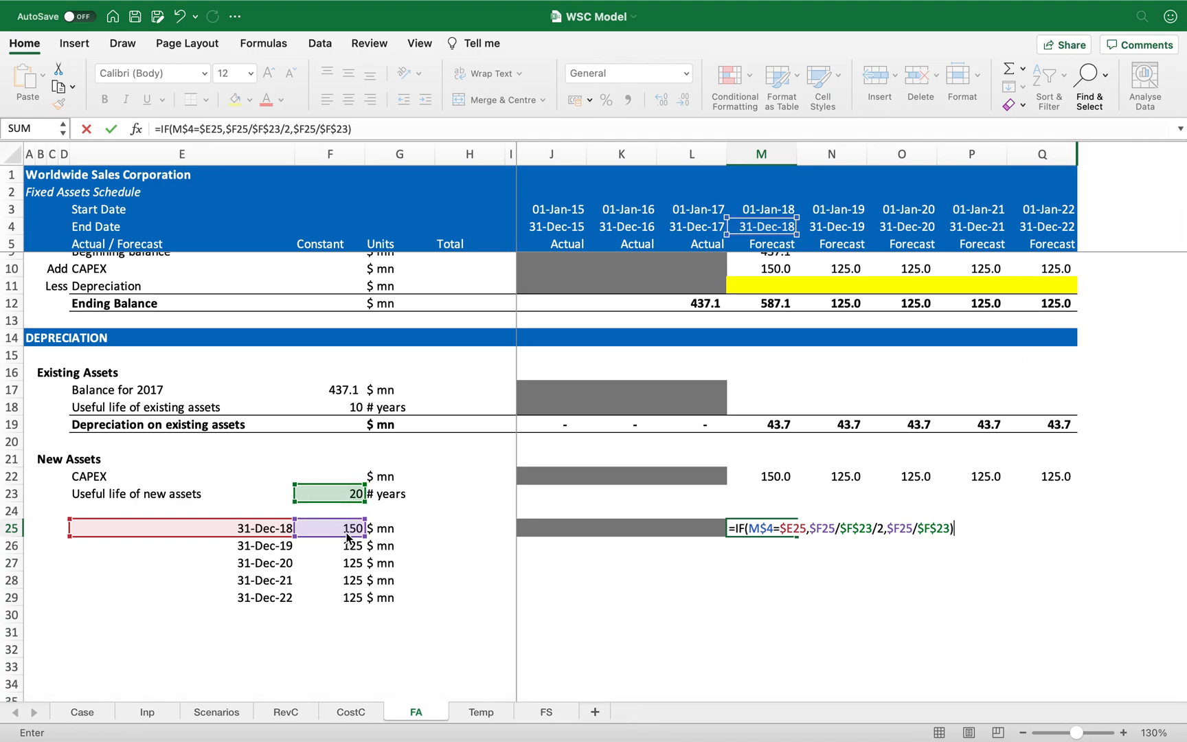
pyautogui.press('Return')
# - Copy the depreciation formula from M25 across the remaining forecast years in N25:Q25
pyautogui.press('Up')
pyautogui.press('super+c')
pyautogui.press('Right')
pyautogui.press('super+v')
pyautogui.press('super+c')
pyautogui.press('Right')
pyautogui.press('super+v')
pyautogui.press('super+c')
pyautogui.press('Right')
pyautogui.press('super+v')
pyautogui.press('super+c')
pyautogui.press('Right')
pyautogui.press('Return')
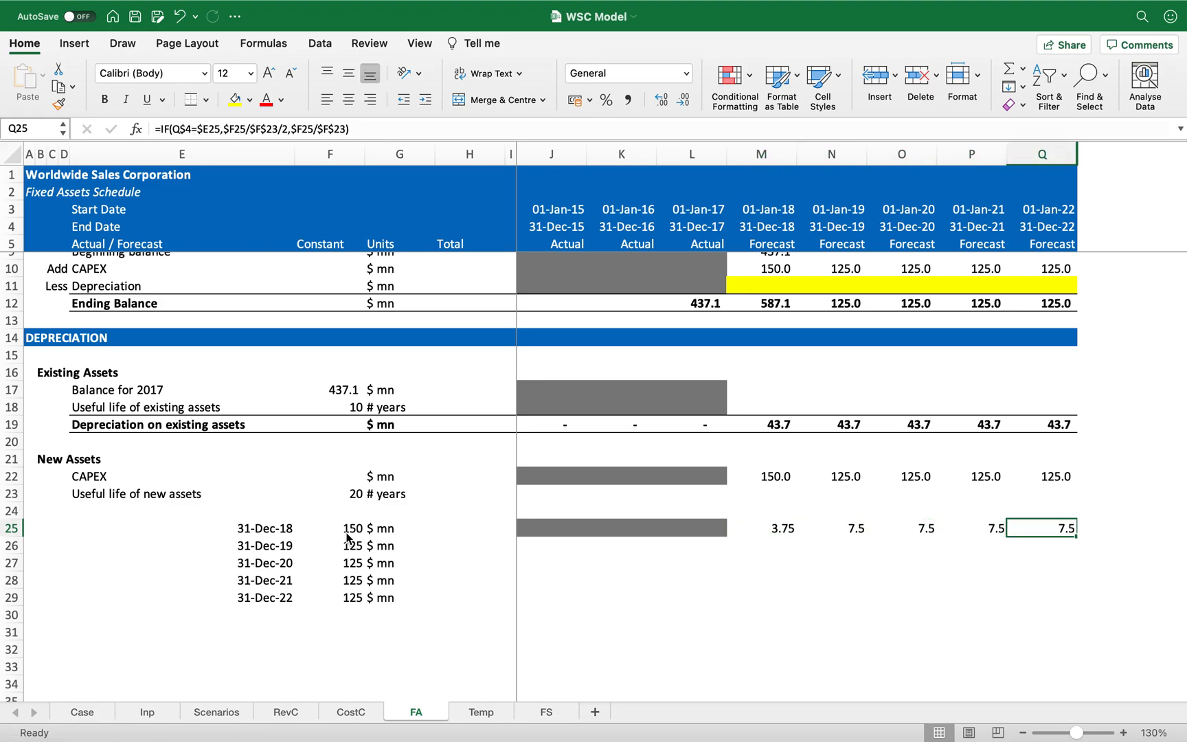
# - Copy the grey shading from row 25 into J26:M26 for the years before the 2019 CAPEX
pyautogui.press('Left')
pyautogui.press('Left')
pyautogui.press('Left')
pyautogui.press('Left')
pyautogui.press('Left')
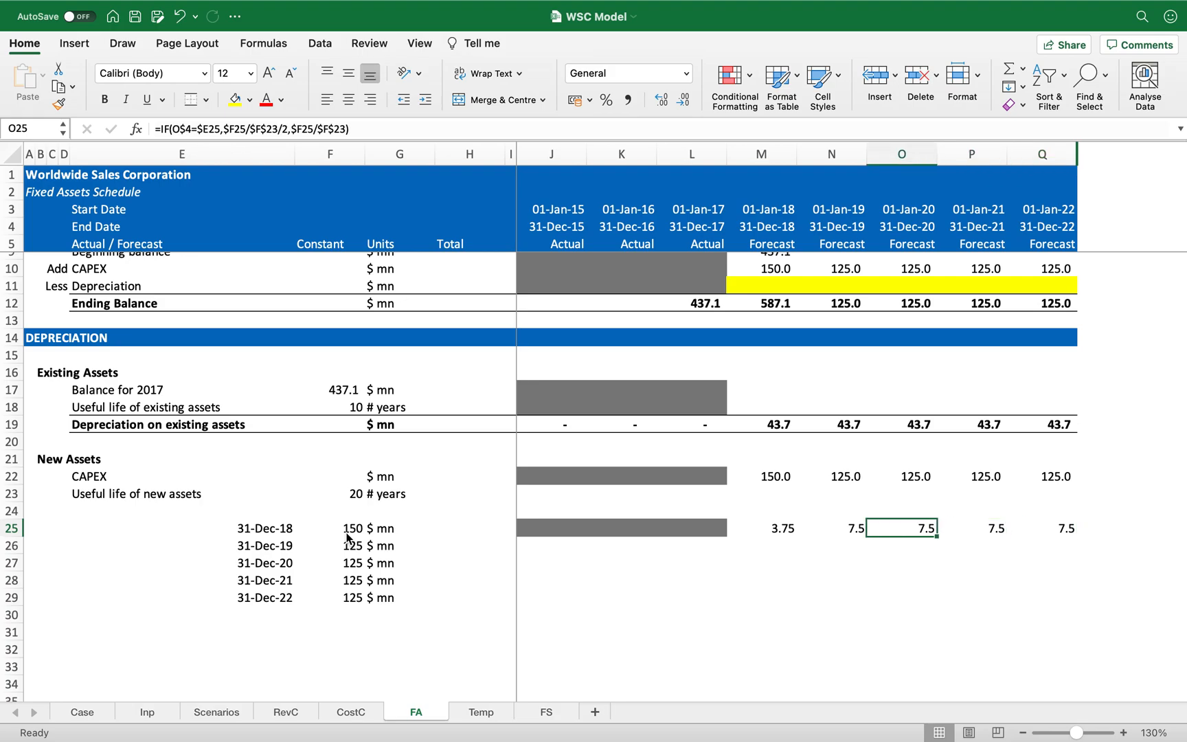
pyautogui.press('super+c')
pyautogui.press('Left')
pyautogui.press('Left')
pyautogui.hotkey('shift', 'Right')
pyautogui.hotkey('shift', 'Right')
pyautogui.press('super+c')
pyautogui.press('Down')
pyautogui.press('super+v')
pyautogui.press('Right')
pyautogui.press('Right')
pyautogui.press('super+c')
pyautogui.press('Right')
pyautogui.press('Return')
pyautogui.press('Right')
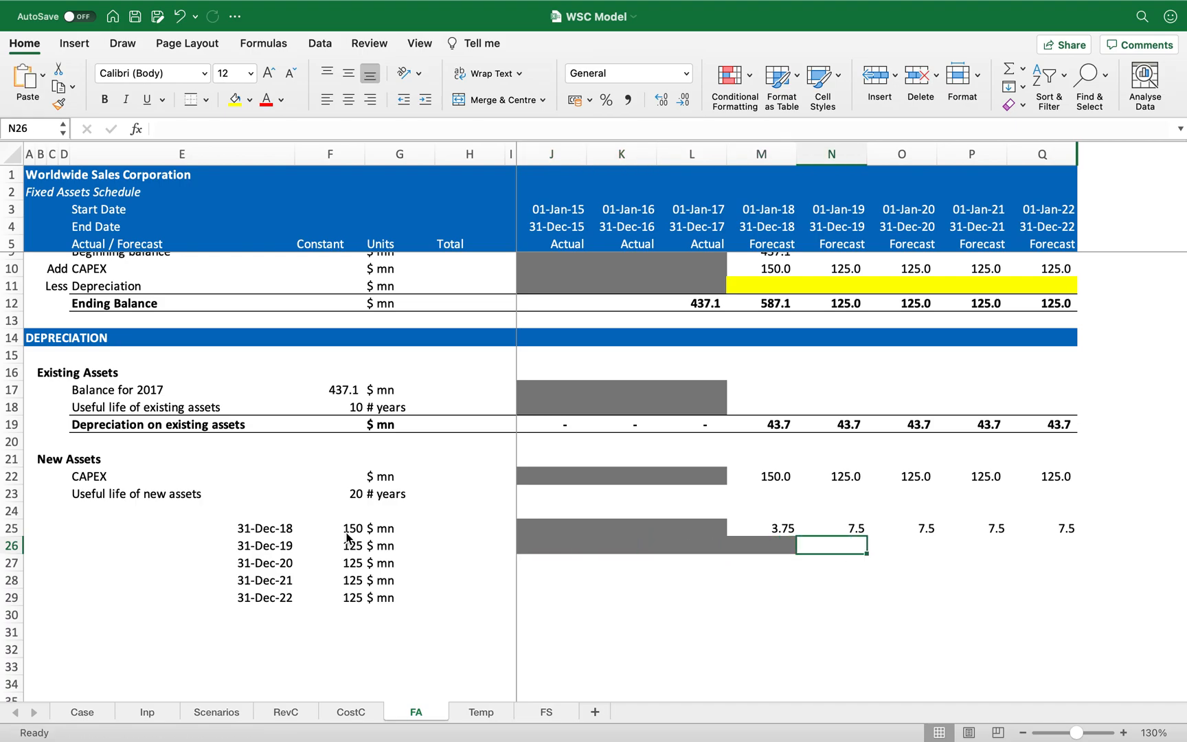
# - Copy the depreciation formula from N25 into N26:Q26 and format those cells in comma style with one decimal place
pyautogui.press('Left')
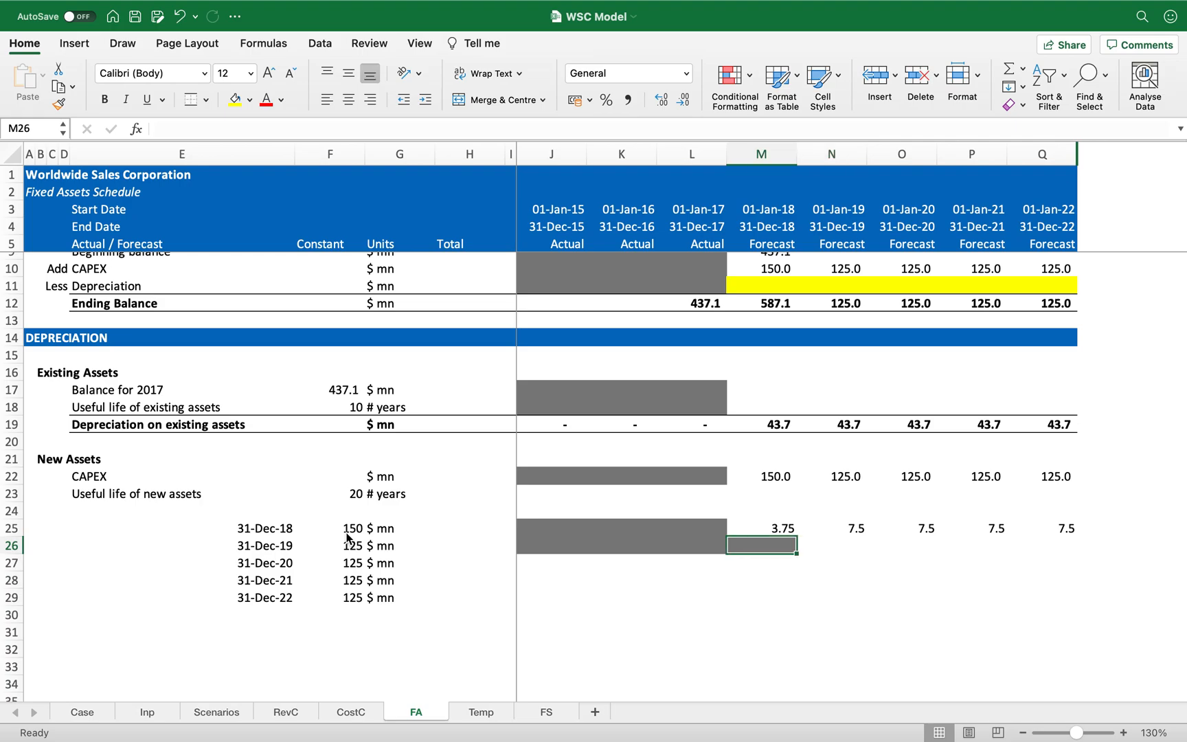
pyautogui.press('Up')
pyautogui.press('super+shift+Right')
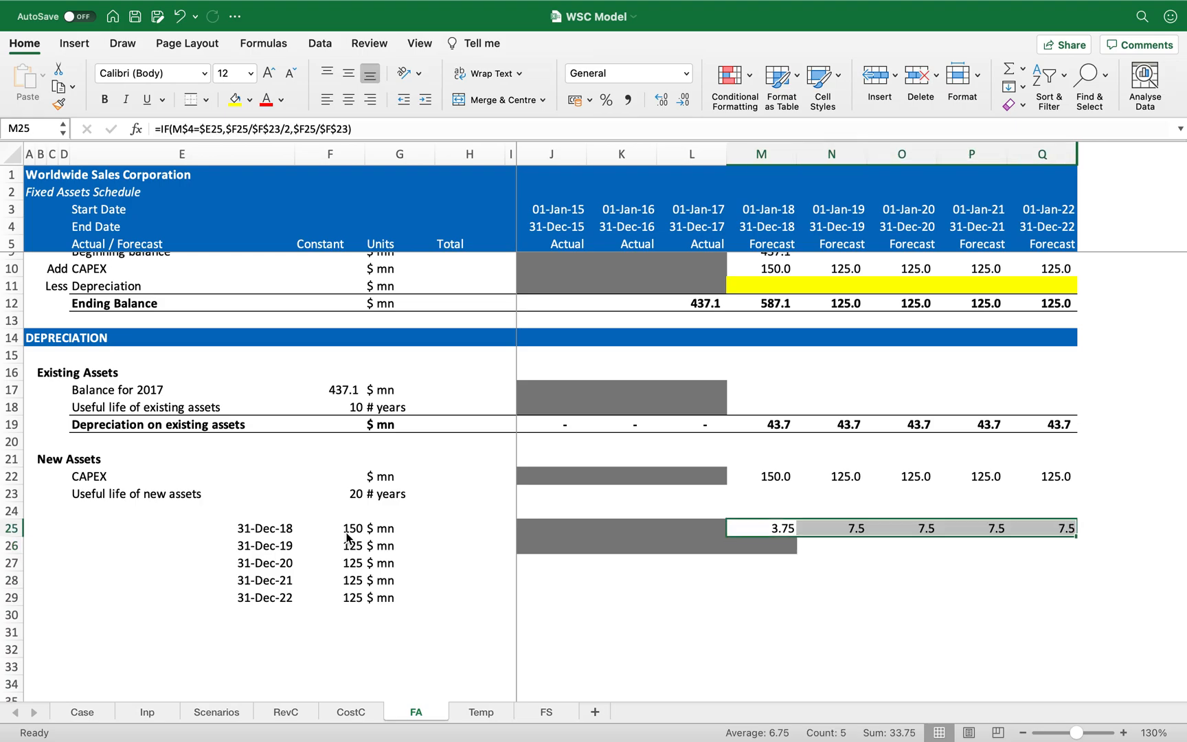
pyautogui.press('Down')
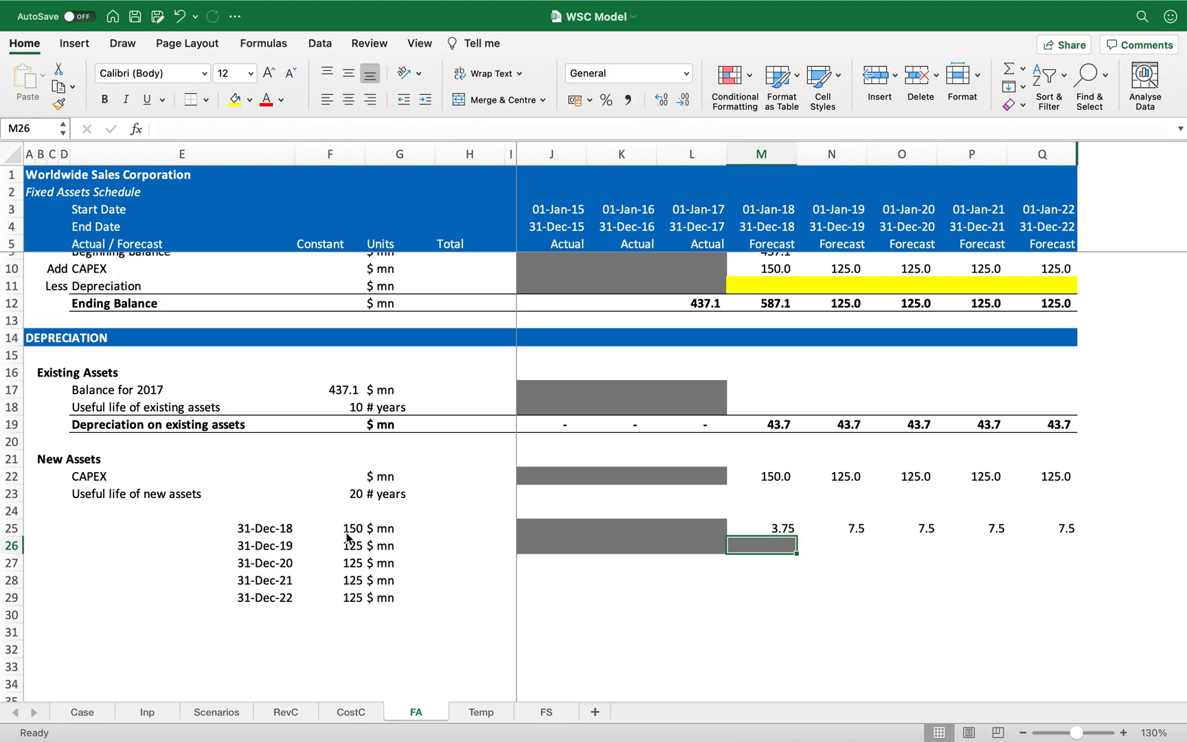
pyautogui.press('Right')
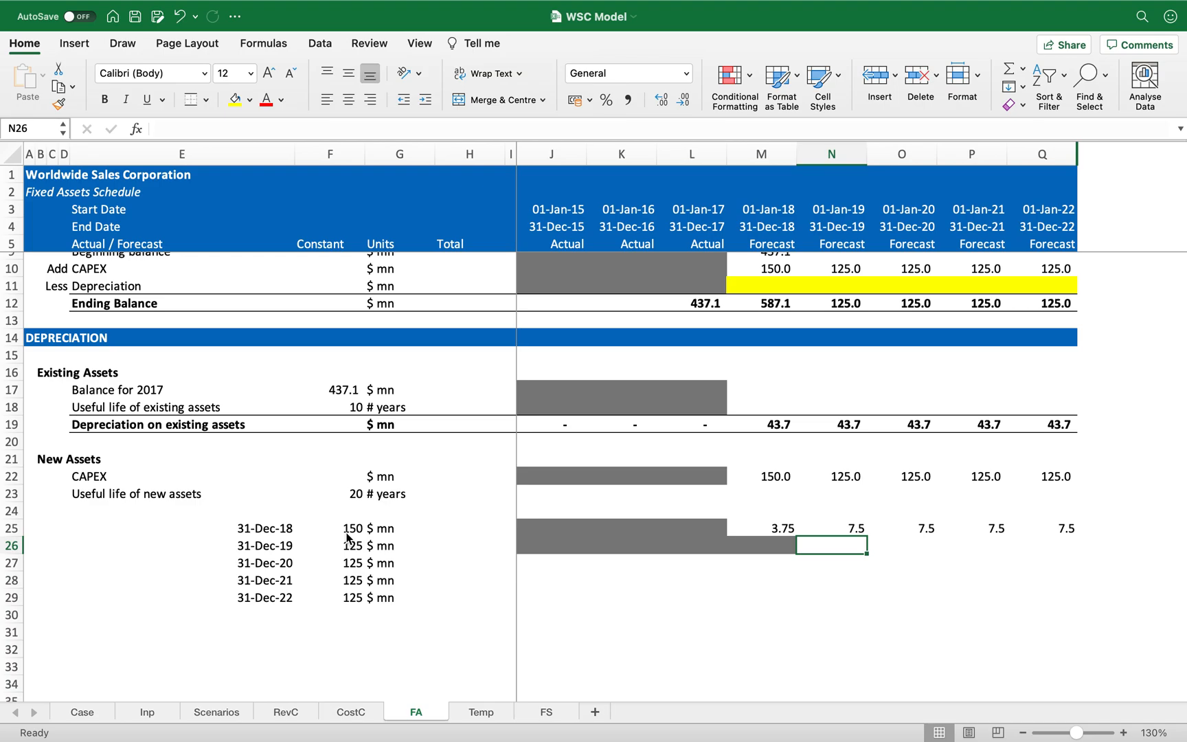
pyautogui.press('Up')
pyautogui.press('super+c')
pyautogui.press('Down')
pyautogui.press('super+v')
pyautogui.press('super+c')
pyautogui.hotkey('shift', 'Right')
pyautogui.hotkey('shift', 'Right')
pyautogui.hotkey('shift', 'Right')
pyautogui.press('Return')
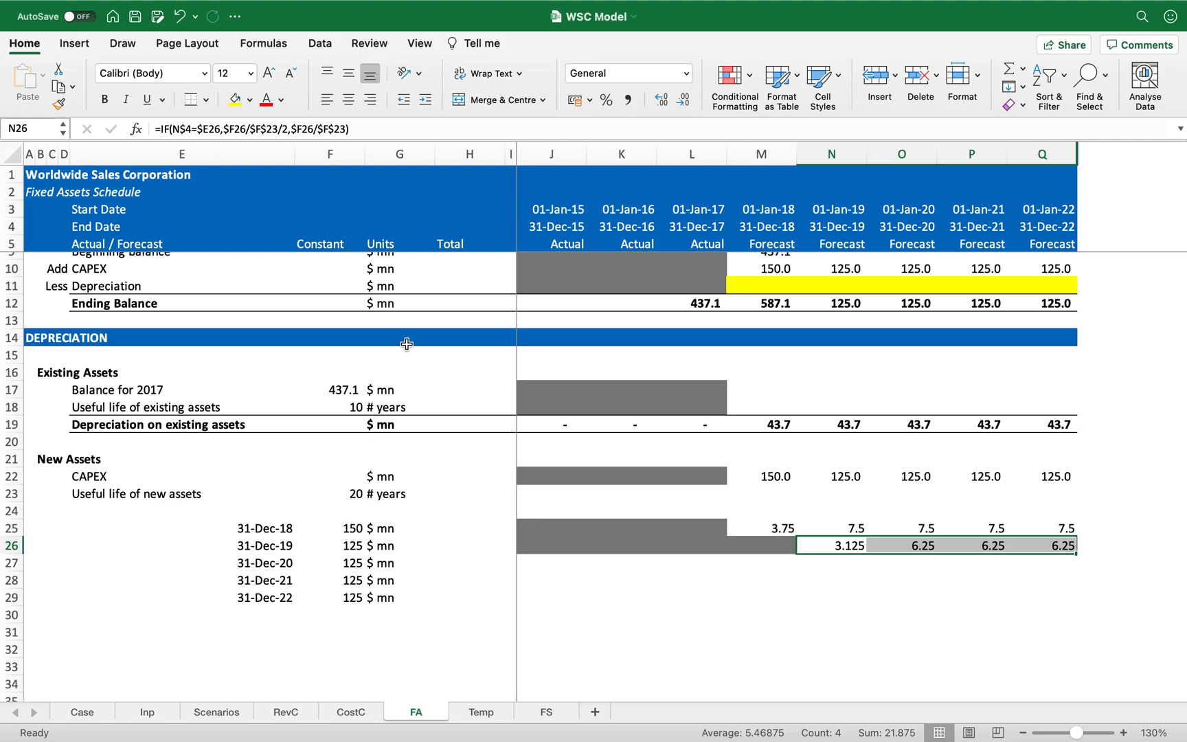
pyautogui.click(628, 101)
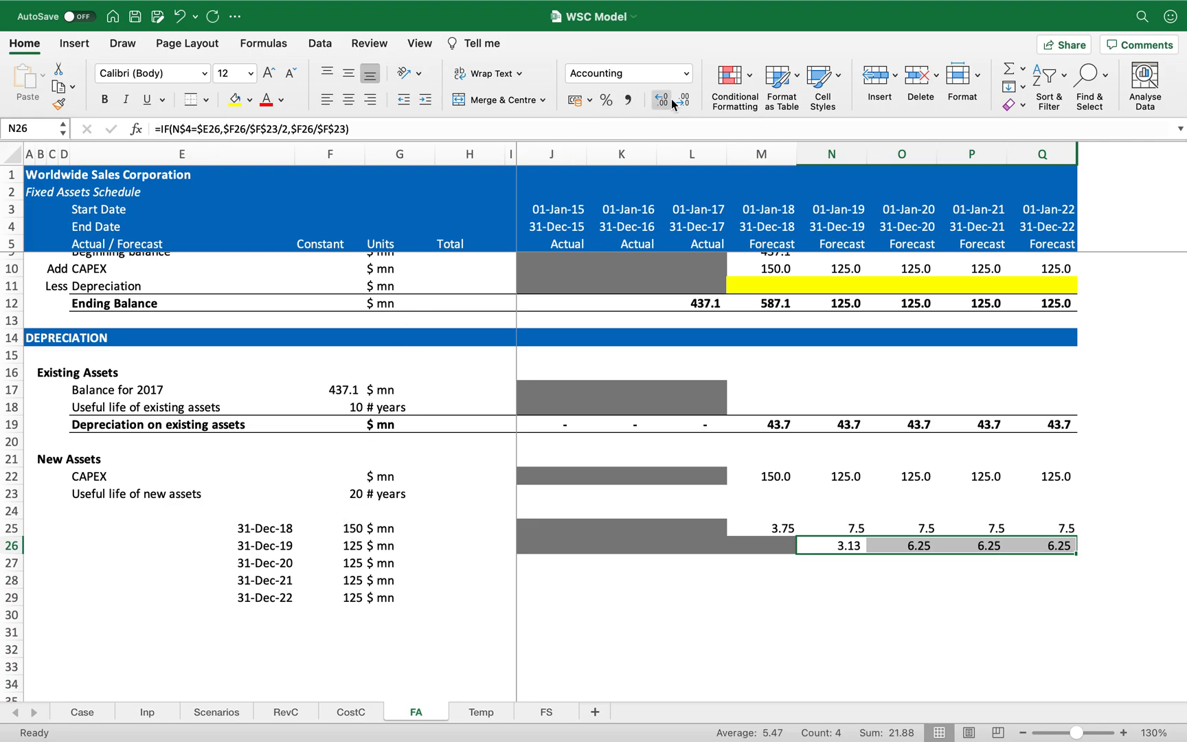
pyautogui.click(684, 101)
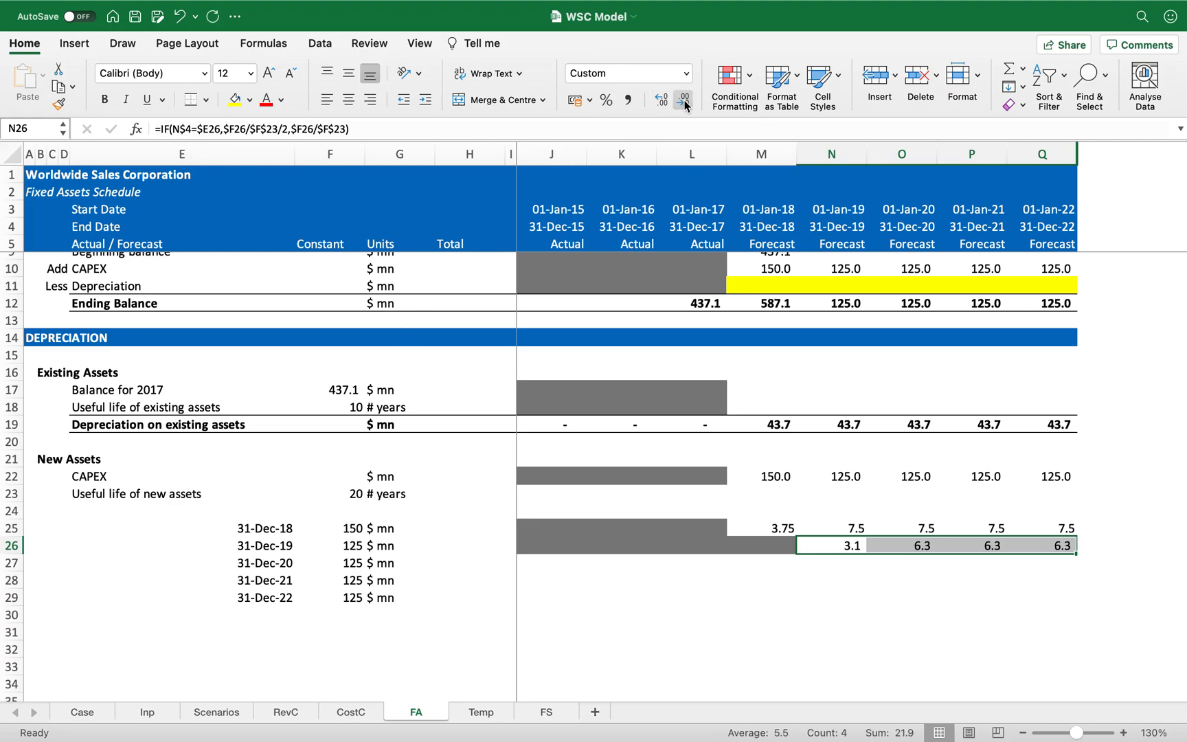
# - Format the 2018 CAPEX depreciation in M25:Q25 in comma style with one decimal place
pyautogui.press('Up')
pyautogui.press('Left')
pyautogui.hotkey('shift', 'Right')
pyautogui.hotkey('shift', 'Right')
pyautogui.hotkey('shift', 'Right')
pyautogui.hotkey('shift', 'Right')
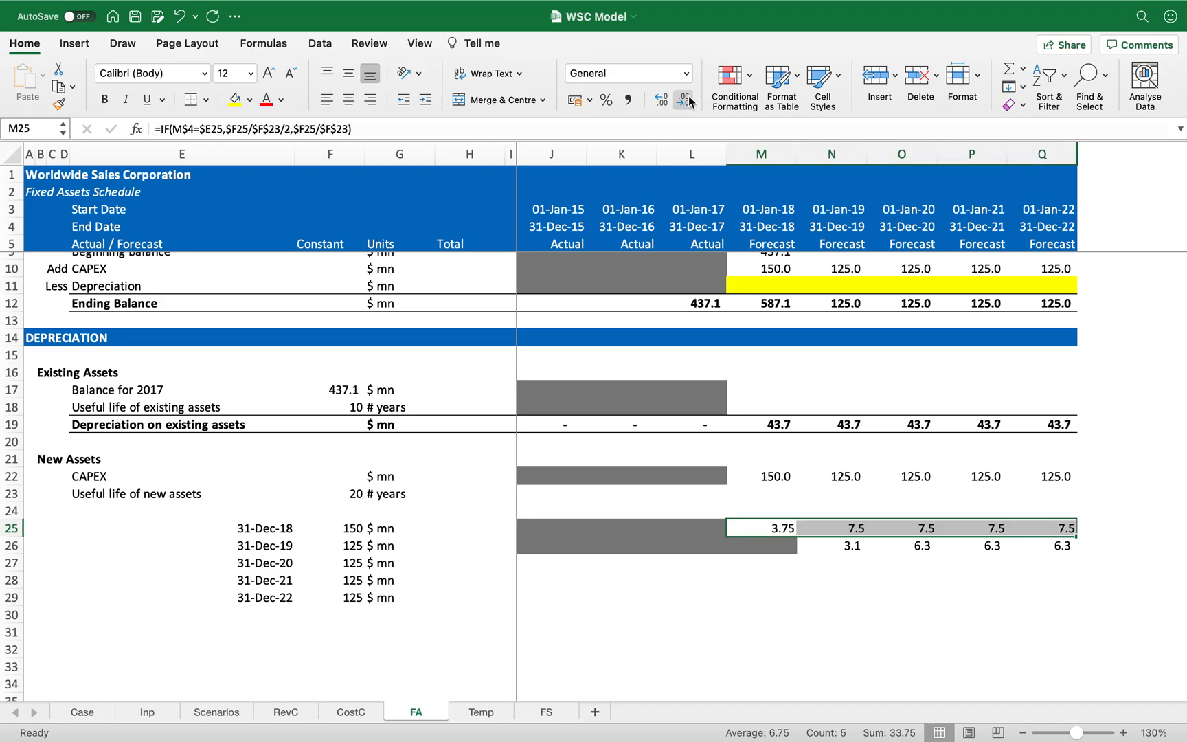
pyautogui.click(623, 102)
pyautogui.click(680, 101)
# - Copy the grey shading from row 26 into J27:N27 for the years before the 2020 CAPEX
pyautogui.press('Down')
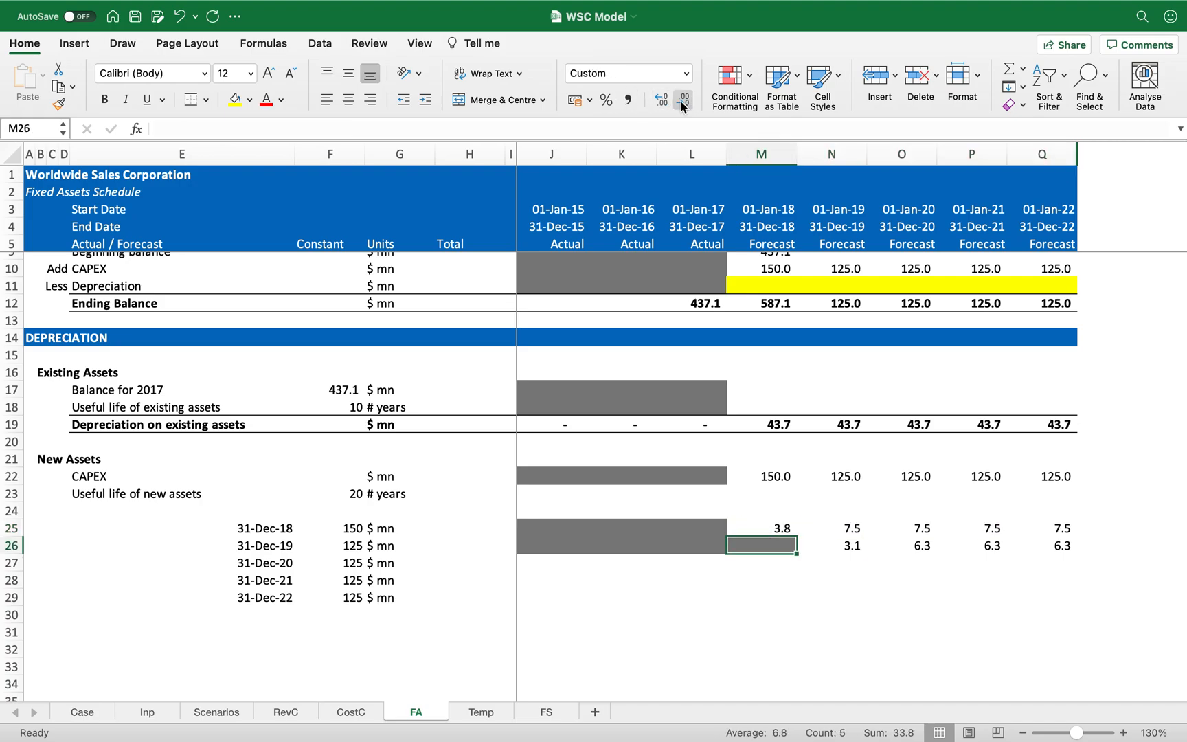
pyautogui.press('Left')
pyautogui.press('Left')
pyautogui.press('Left')
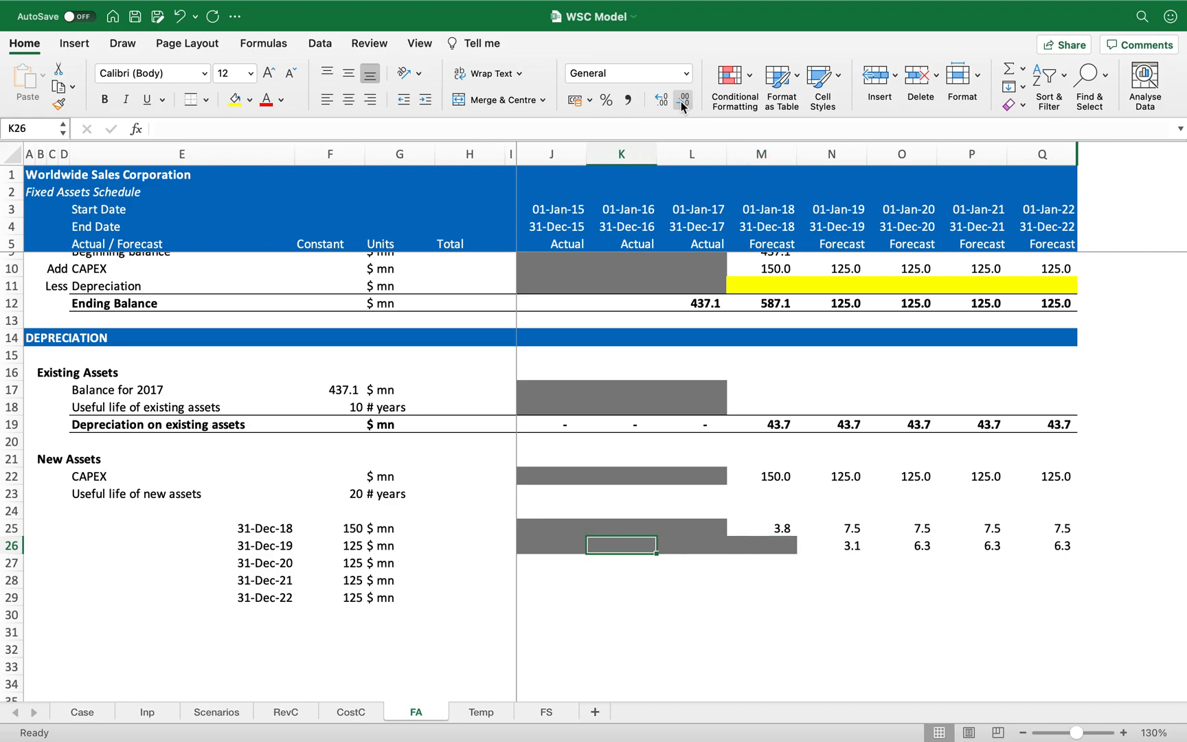
pyautogui.hotkey('shift', 'Right')
pyautogui.hotkey('shift', 'Right')
pyautogui.hotkey('shift', 'Right')
pyautogui.press('super+c')
pyautogui.press('Down')
pyautogui.press('Return')
pyautogui.press('Right')
pyautogui.press('Right')
pyautogui.press('Right')
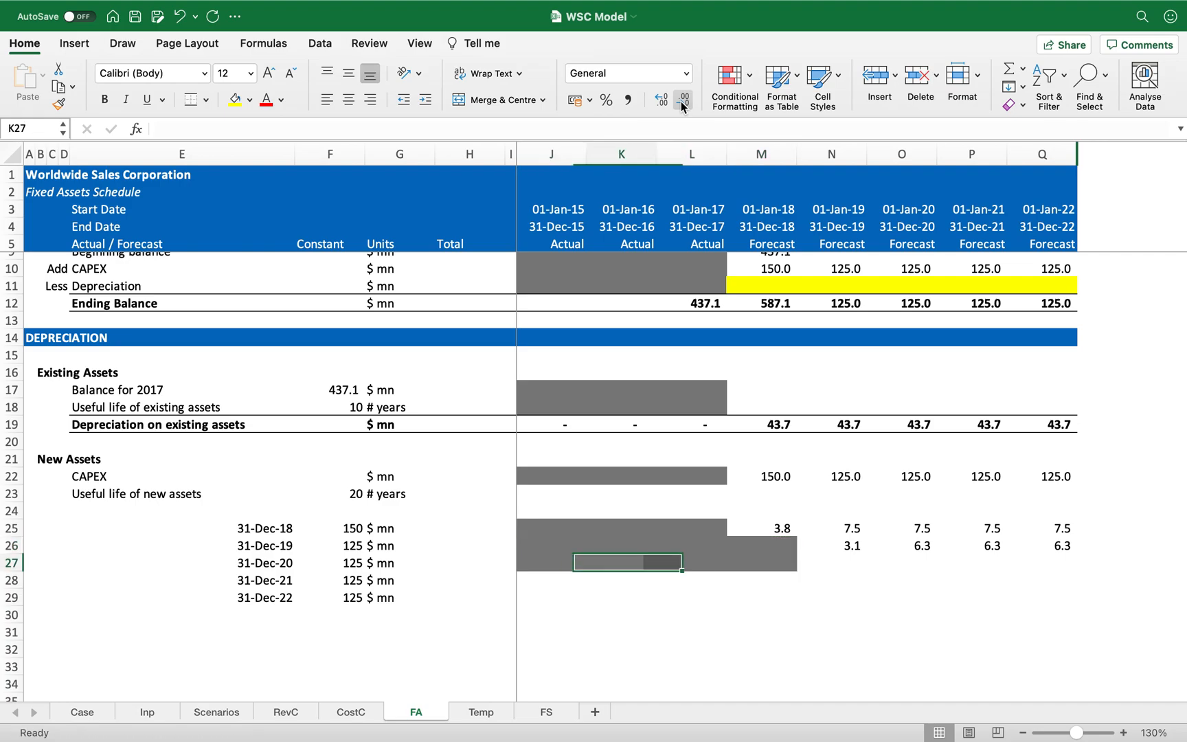
pyautogui.press('super+c')
pyautogui.press('Right')
pyautogui.press('Return')
pyautogui.press('Right')
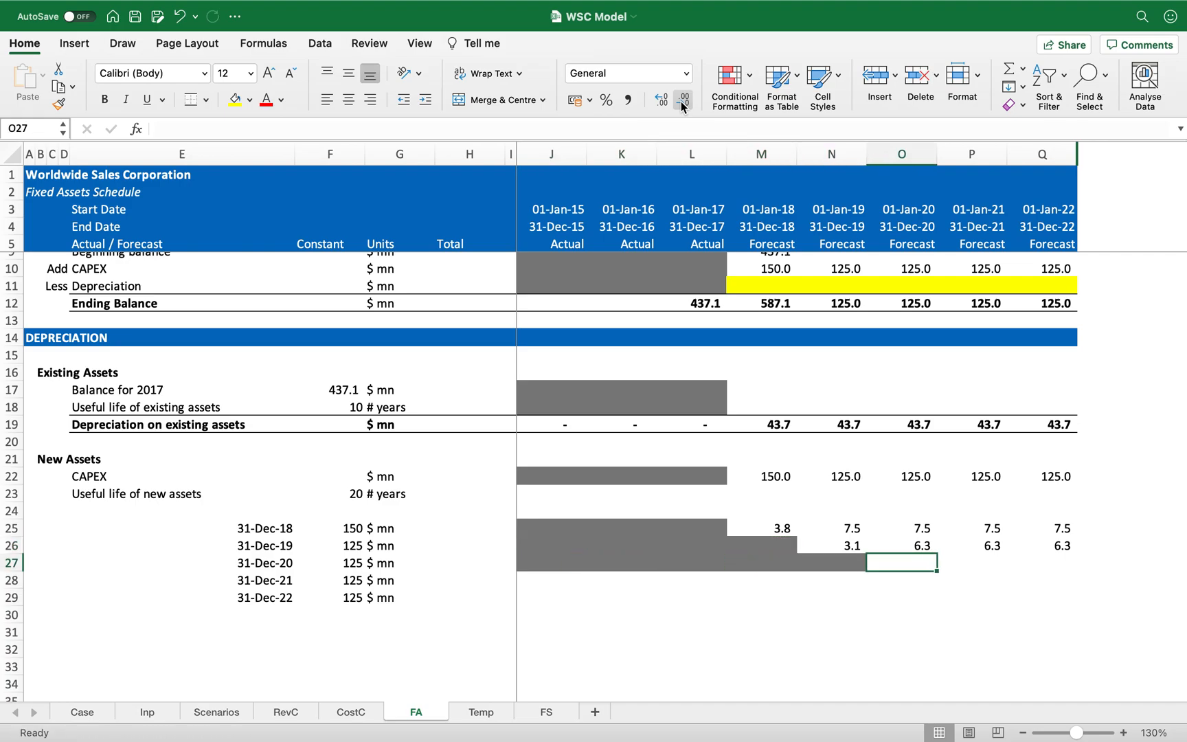
# - Copy the depreciation formulas from O26:Q26 into O27:Q27, displayed with one decimal place
pyautogui.press('Up')
pyautogui.hotkey('shift', 'Right')
pyautogui.hotkey('shift', 'Right')
pyautogui.press('super+c')
pyautogui.press('Down')
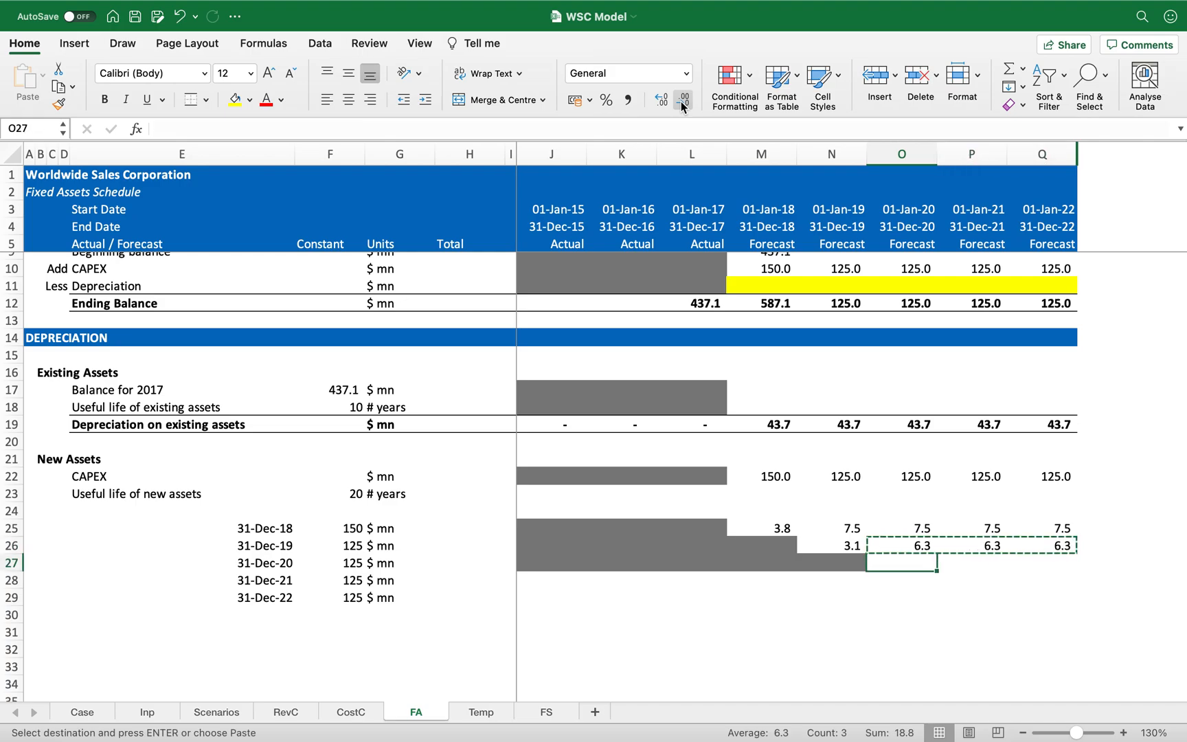
pyautogui.press('Return')
pyautogui.click(680, 101)
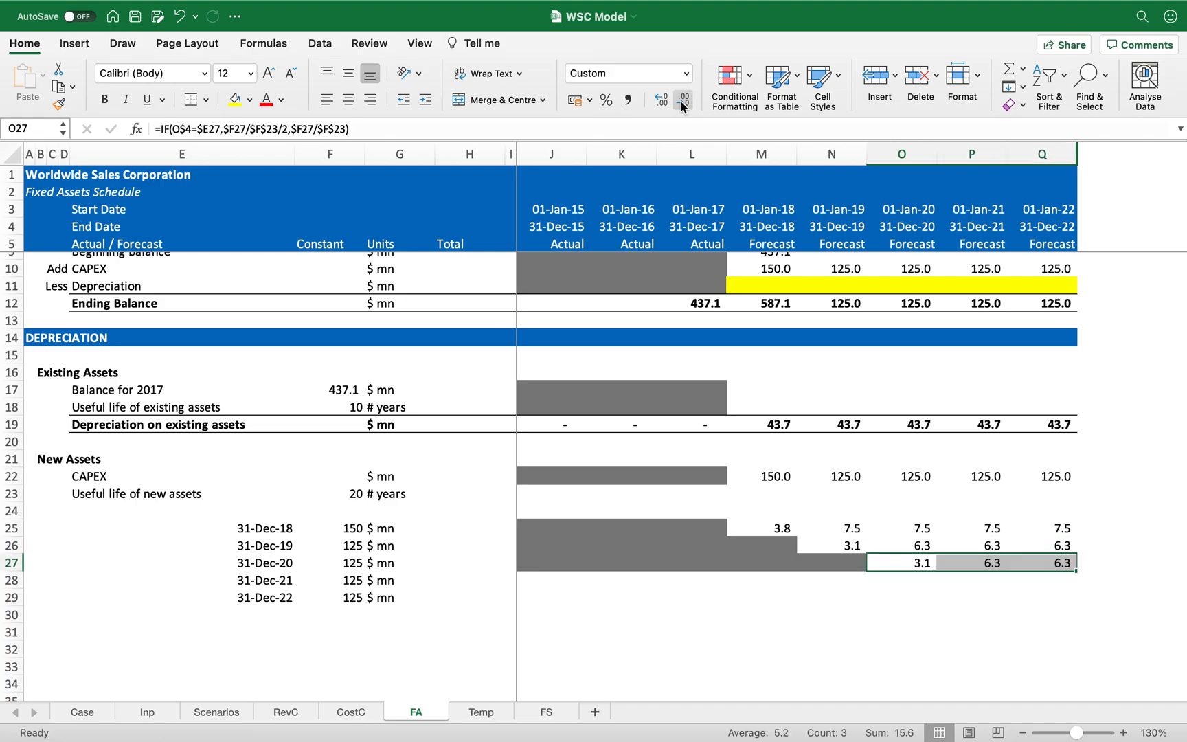
# - Copy the grey shading from J27:N27 into J28:N28
pyautogui.press('Left')
pyautogui.press('Left')
pyautogui.press('Left')
pyautogui.press('Left')
pyautogui.press('Left')
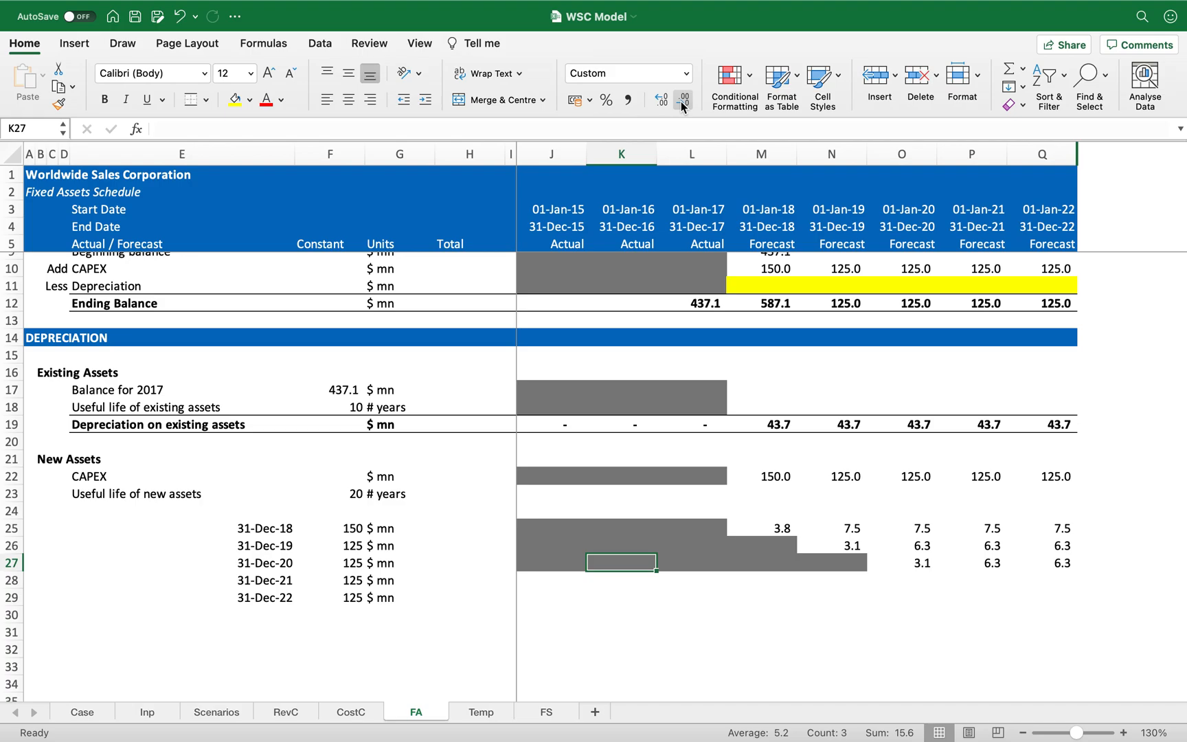
pyautogui.hotkey('shift', 'Right')
pyautogui.hotkey('shift', 'Right')
pyautogui.hotkey('shift', 'Right')
pyautogui.hotkey('shift', 'Right')
pyautogui.press('super+c')
pyautogui.press('Down')
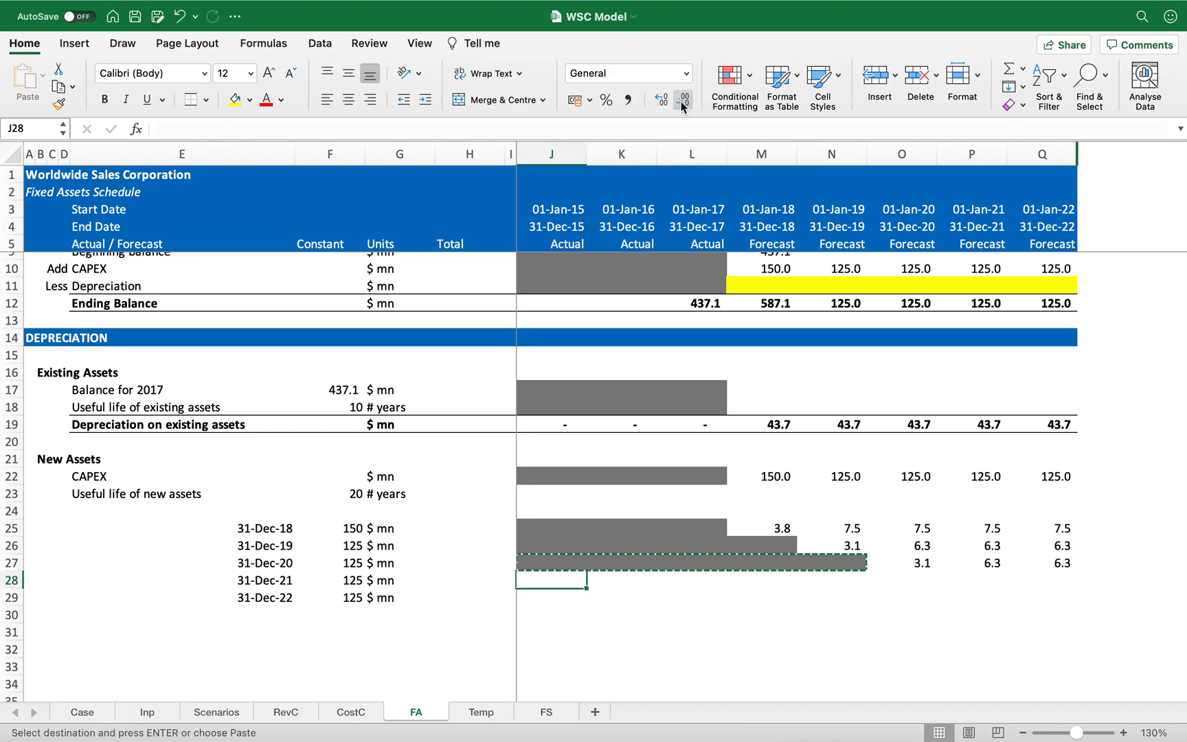
pyautogui.press('Return')
pyautogui.press('Right')
pyautogui.press('Right')
pyautogui.press('Right')
pyautogui.press('Right')
pyautogui.press('super+c')
pyautogui.press('super+Right')
pyautogui.press('Return')
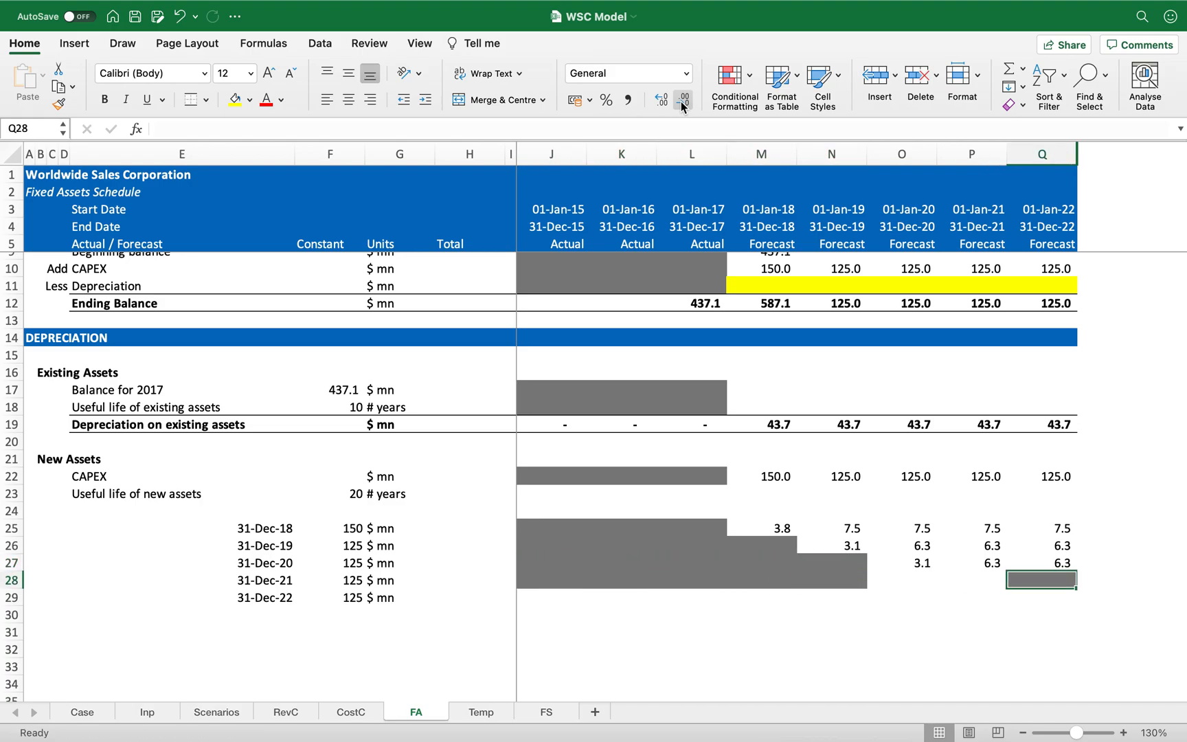
pyautogui.press('super+c')
pyautogui.press('super+z')
# - Extend the grey shading in row 28 to O28, covering all years before the 2021 CAPEX
pyautogui.press('Left')
pyautogui.press('Left')
pyautogui.press('Left')
pyautogui.press('super+c')
pyautogui.press('Right')
pyautogui.press('Return')
# - Copy the depreciation formula into P28:Q28 for the 2021 CAPEX
pyautogui.press('Right')
pyautogui.hotkey('shift', 'Right')
pyautogui.press('Return')
# - Fill row 28's grey shading and depreciation formulas down into J29:Q29
pyautogui.press('Down')
pyautogui.press('Left')
pyautogui.press('Left')
pyautogui.press('Left')
pyautogui.press('Left')
pyautogui.press('Left')
pyautogui.press('Left')
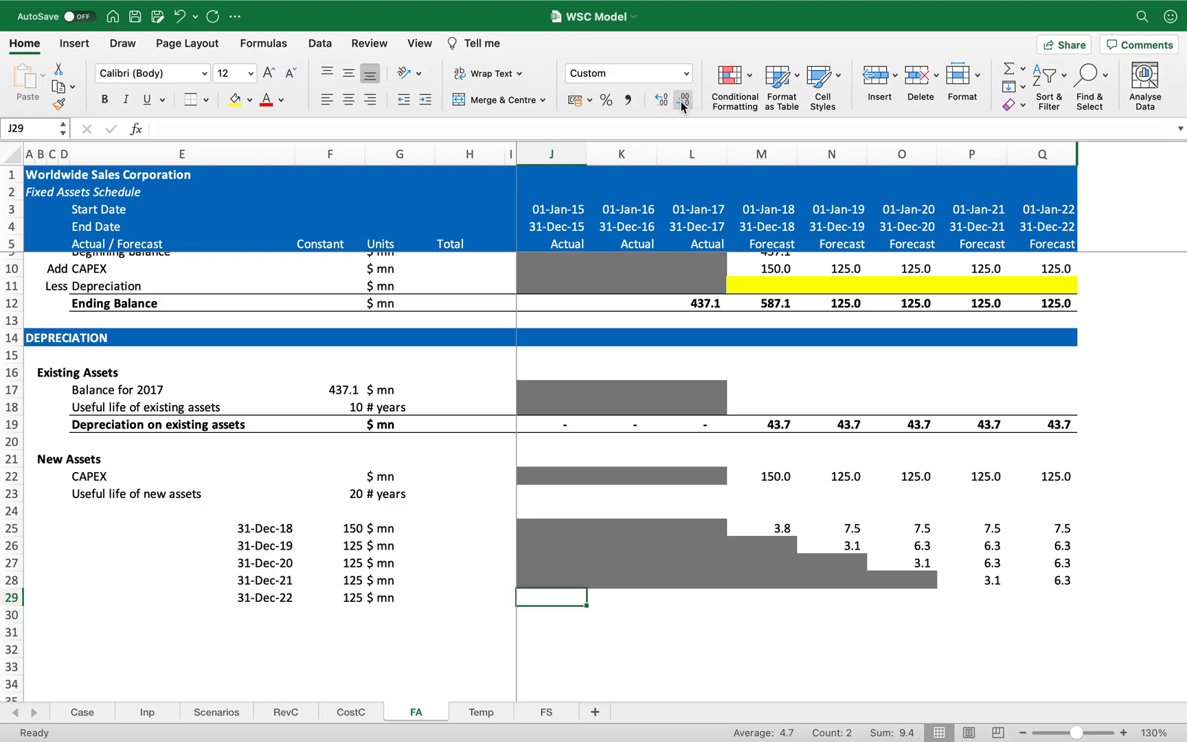
pyautogui.hotkey('shift', 'Right')
pyautogui.hotkey('shift', 'Right')
pyautogui.hotkey('shift', 'Right')
pyautogui.hotkey('shift', 'Right')
pyautogui.hotkey('shift', 'Right')
pyautogui.hotkey('shift', 'Right')
pyautogui.hotkey('shift', 'Right')
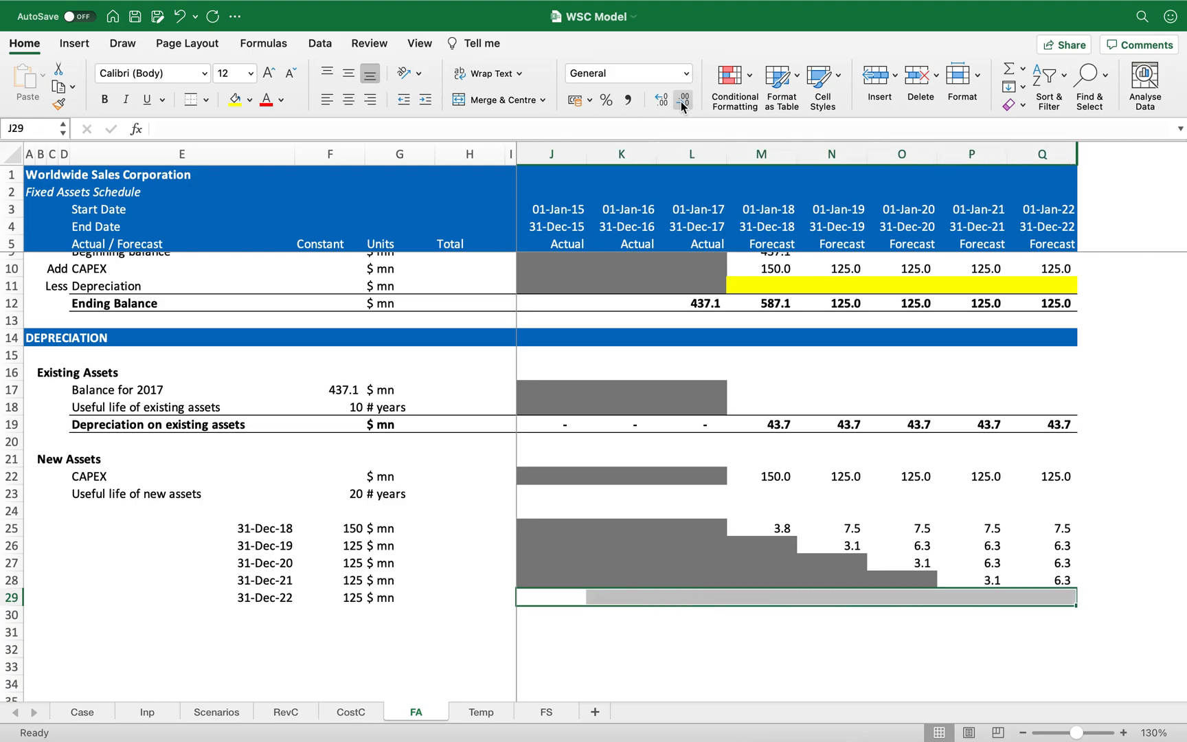
pyautogui.hotkey('ctrl', 'r')
# - Copy the grey shading from O29 over P29, leaving only Q29 for the 2022 CAPEX depreciation
pyautogui.press('Right')
pyautogui.press('Right')
pyautogui.press('Right')
pyautogui.press('Right')
pyautogui.press('Right')
pyautogui.press('super+c')
pyautogui.press('Right')
pyautogui.press('Return')
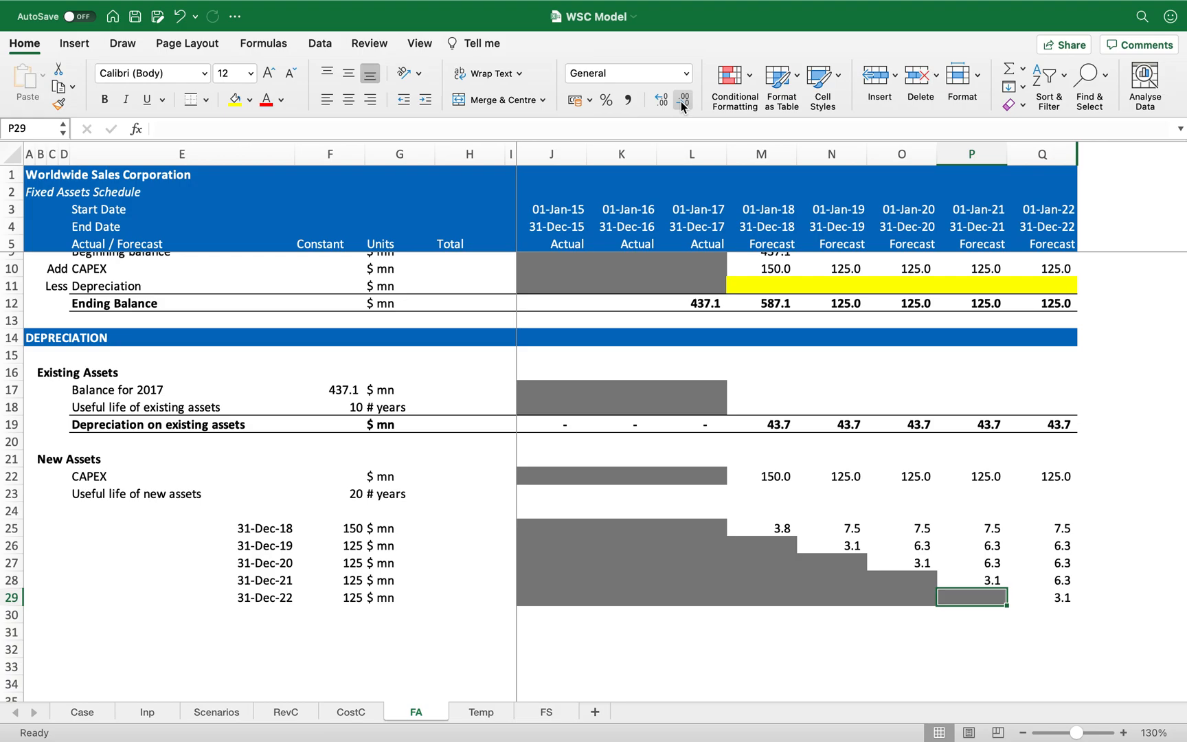
# - Make the whole of row 30, below the last CAPEX year, bold
pyautogui.press('Down')
pyautogui.press('Left')
pyautogui.press('Left')
pyautogui.press('Left')
pyautogui.press('Left')
pyautogui.press('Left')
pyautogui.press('Left')
pyautogui.press('Left')
pyautogui.press('Left')
pyautogui.press('Left')
pyautogui.press('Left')
pyautogui.press('Left')
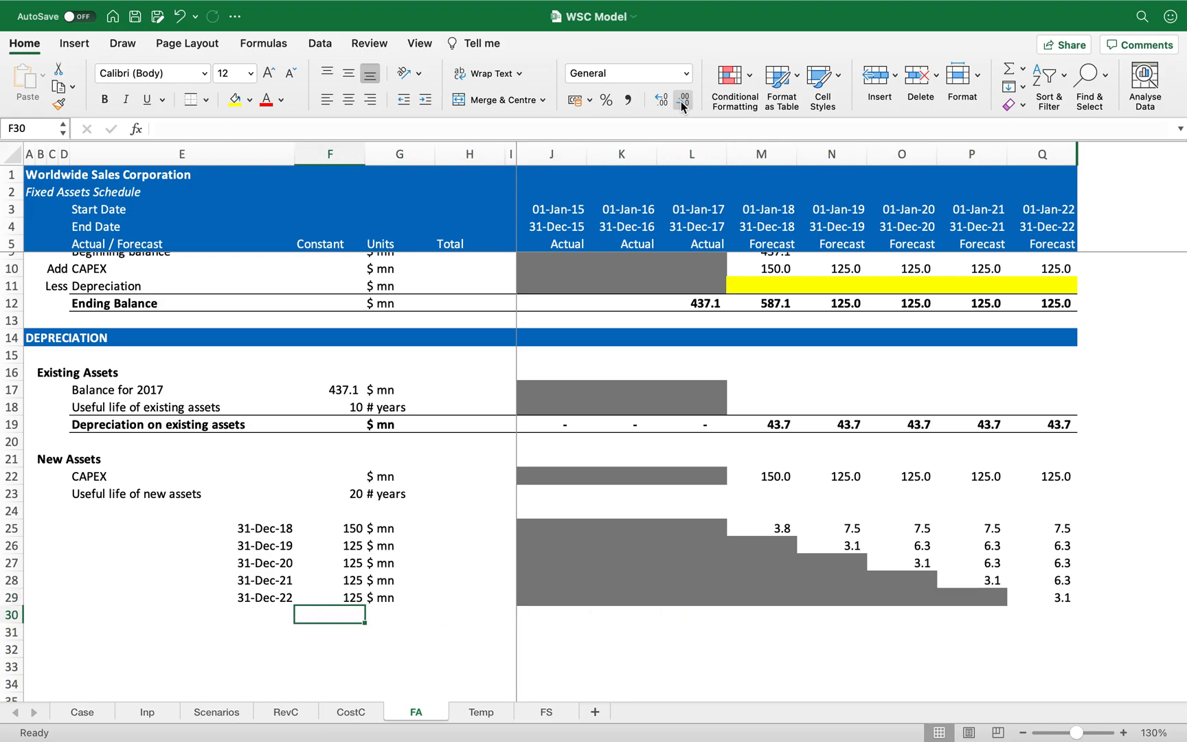
pyautogui.hotkey('shift', 'space')
pyautogui.press('super+b')
# - Add top and bottom borders to E30:Q30
pyautogui.press('Right')
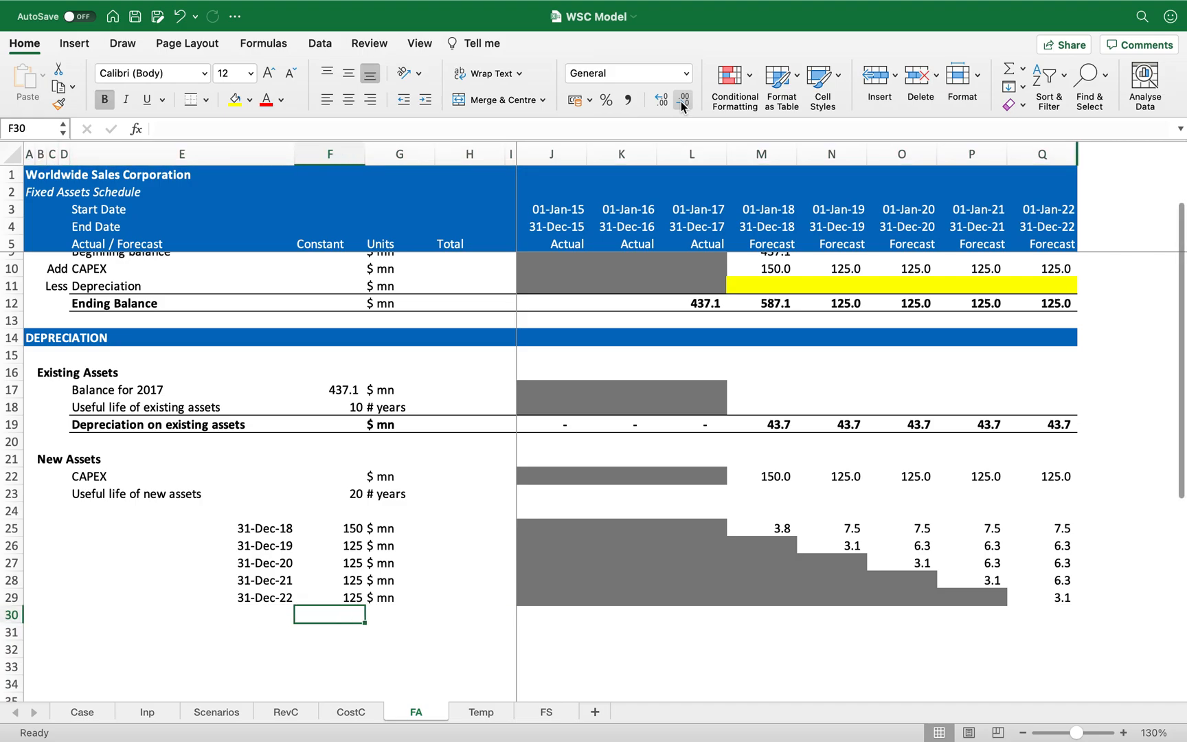
pyautogui.press('Left')
pyautogui.press('super+shift+Right')
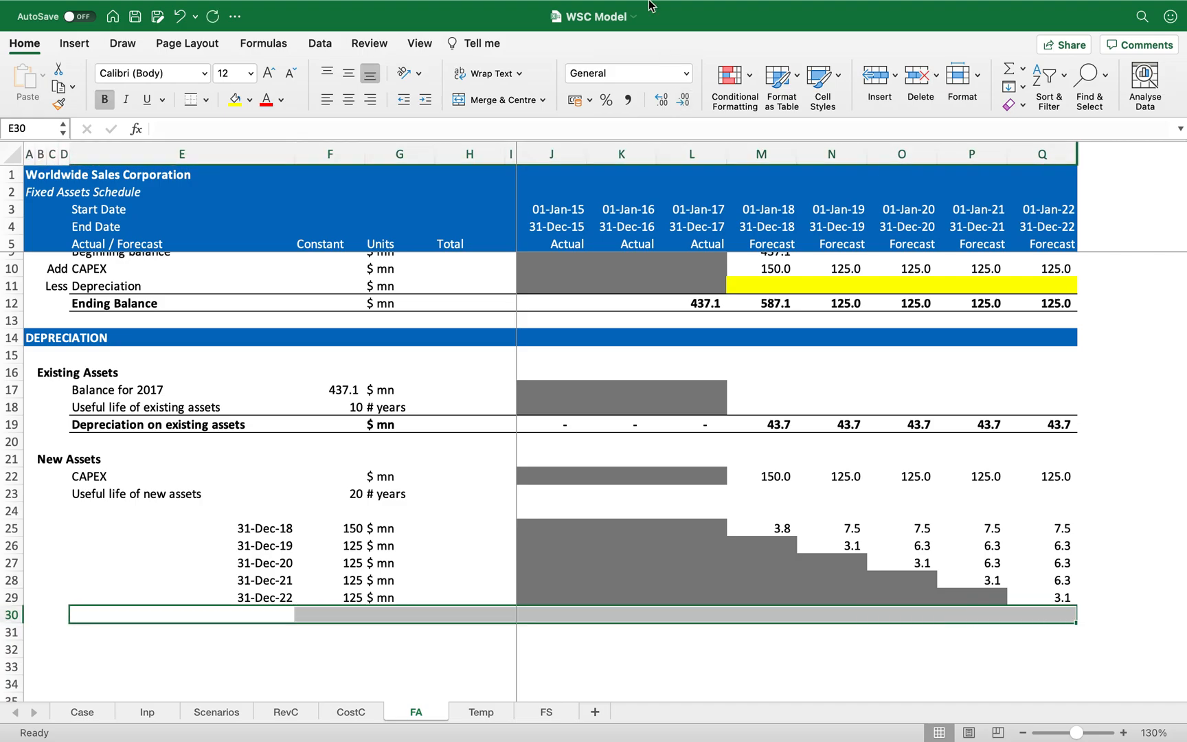
pyautogui.click(191, 99)
# - Label E30 "Depreciation for new assets" and enter "$ mn" as its unit in G30
pyautogui.press('Down')
pyautogui.press('Up')
pyautogui.write('Depreci')
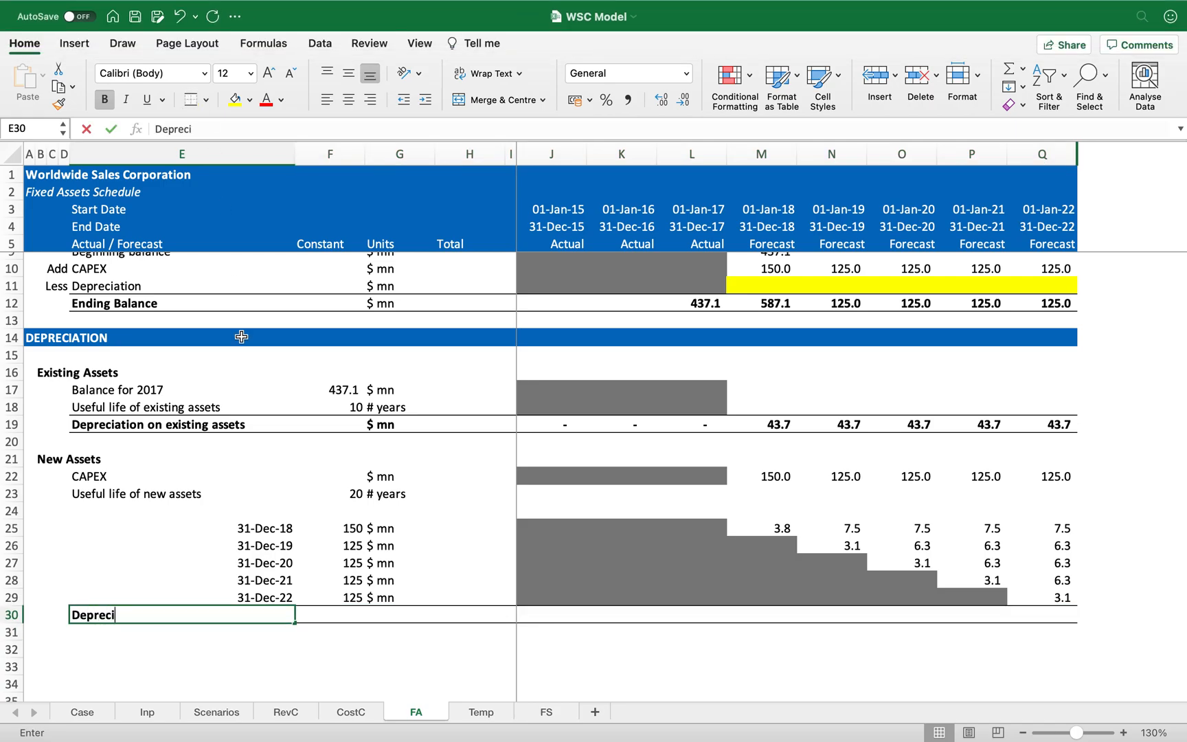
pyautogui.write('ation for new ')
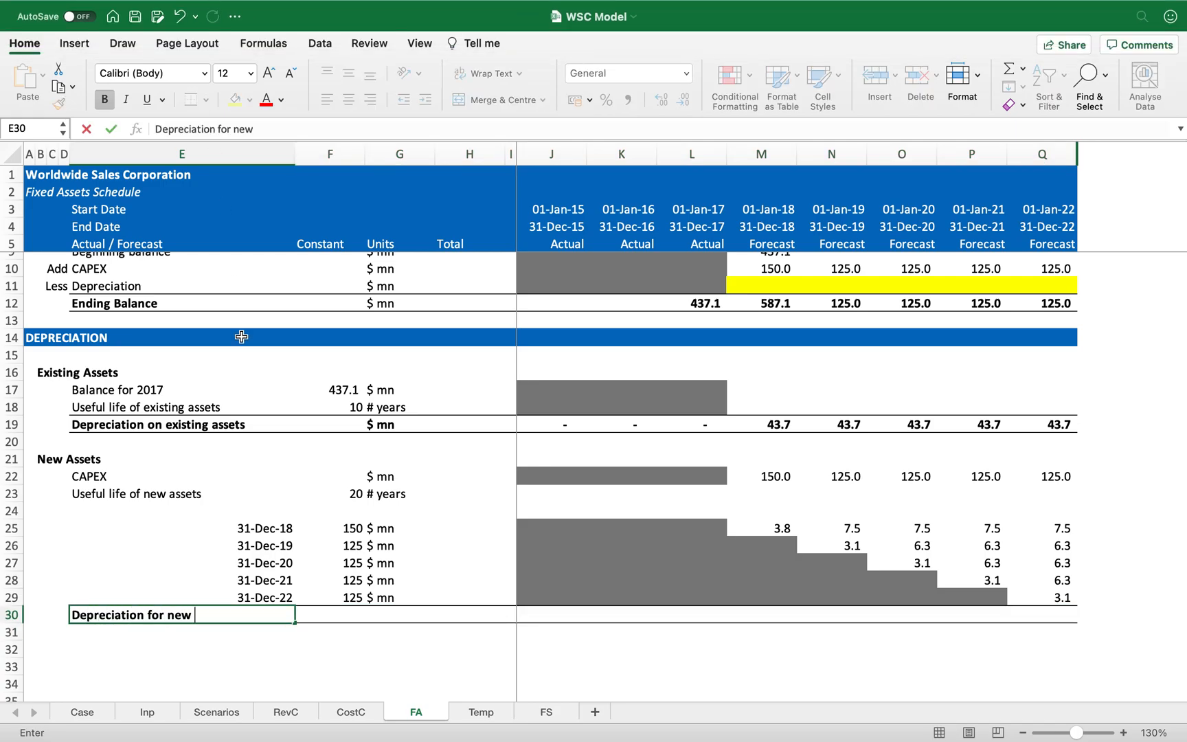
pyautogui.write('asse')
pyautogui.press('Tab')
pyautogui.press('Tab')
pyautogui.write('$ mn')
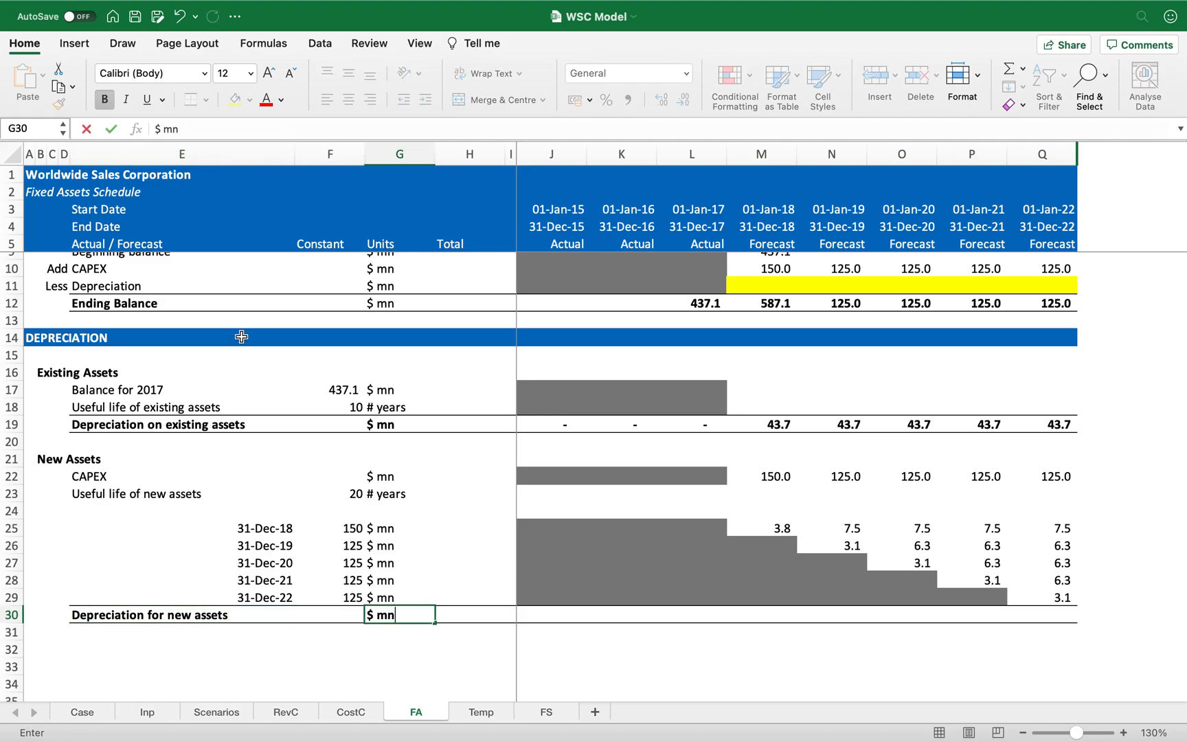
# - Enter =SUM(J25:J29) in J30 to total the new assets' depreciation
pyautogui.press('Tab')
pyautogui.press('Tab')
pyautogui.press('Tab')
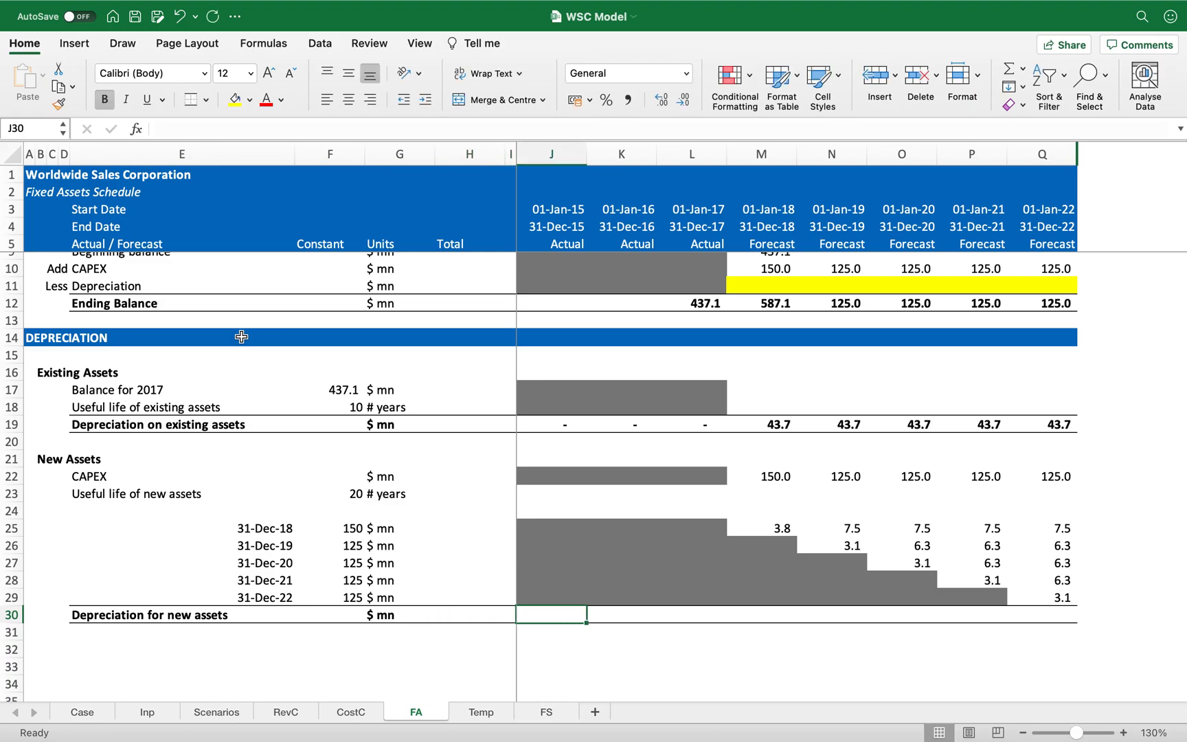
pyautogui.write('=sum(')
pyautogui.press('Up')
pyautogui.hotkey('shift', 'Up')
pyautogui.hotkey('shift', 'Up')
pyautogui.hotkey('shift', 'Up')
pyautogui.hotkey('shift', 'Up')
pyautogui.hotkey('ctrl', 'Return')
# - Copy the sum formula from J30 across the row through Q30
pyautogui.press('super+c')
pyautogui.hotkey('shift', 'Right')
pyautogui.hotkey('shift', 'Right')
pyautogui.hotkey('shift', 'Right')
pyautogui.hotkey('shift', 'Right')
pyautogui.hotkey('shift', 'Right')
pyautogui.hotkey('shift', 'Right')
pyautogui.hotkey('shift', 'Right')
pyautogui.press('Return')
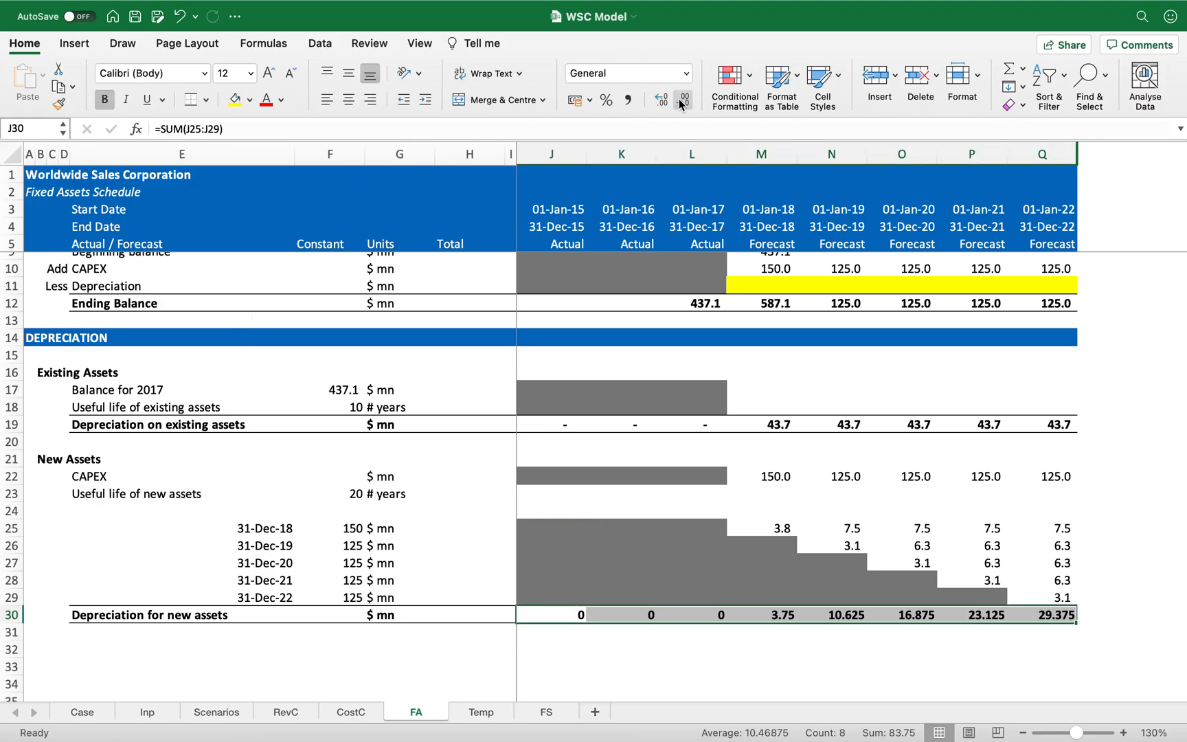
# - Format J30:Q30 in comma style with one decimal place
pyautogui.click(679, 99)
pyautogui.click(628, 100)
pyautogui.click(683, 102)
# - Enter the heading "Total Depreciation" in B32 and make it bold
pyautogui.press('Left')
pyautogui.press('Left')
pyautogui.press('Left')
pyautogui.press('Left')
pyautogui.press('Left')
pyautogui.press('Left')
pyautogui.press('Down')
pyautogui.press('Down')
pyautogui.press('Right')
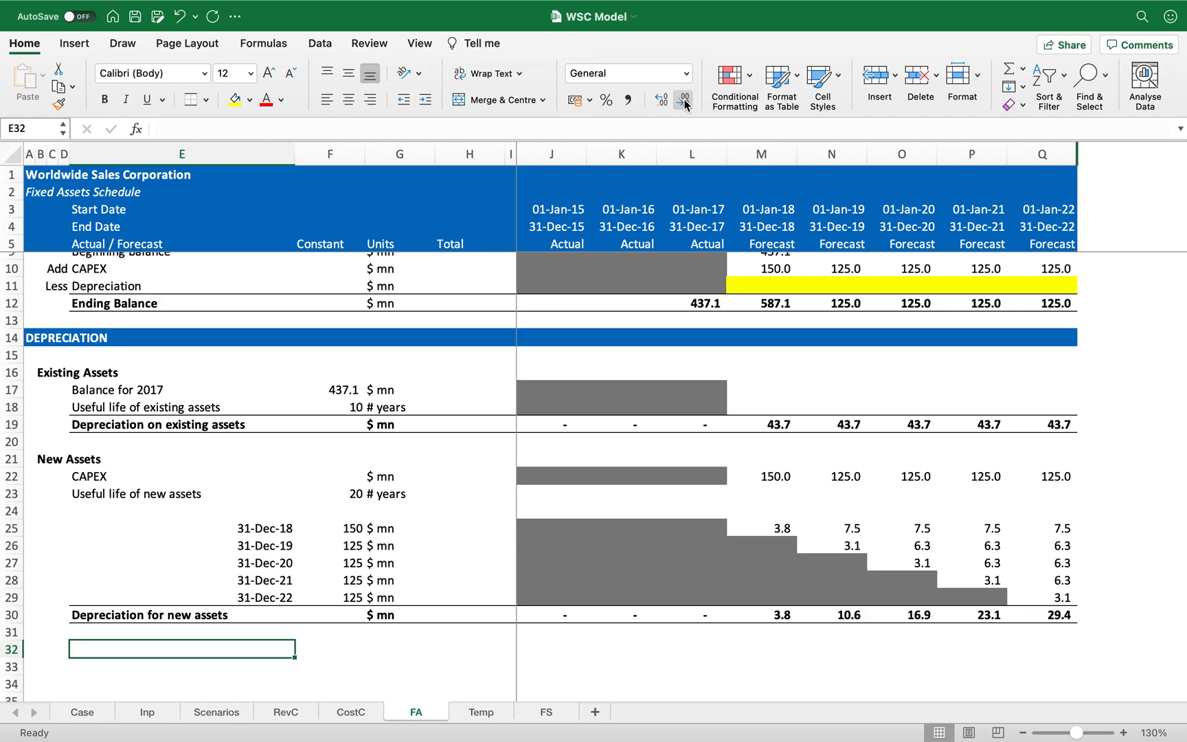
pyautogui.press('Left')
pyautogui.press('Left')
pyautogui.press('Left')
pyautogui.press('Left')
pyautogui.press('Right')
pyautogui.press('Right')
pyautogui.press('Left')
pyautogui.write('Total Depreciation')
pyautogui.press('Return')
pyautogui.press('Up')
pyautogui.press('super+b')
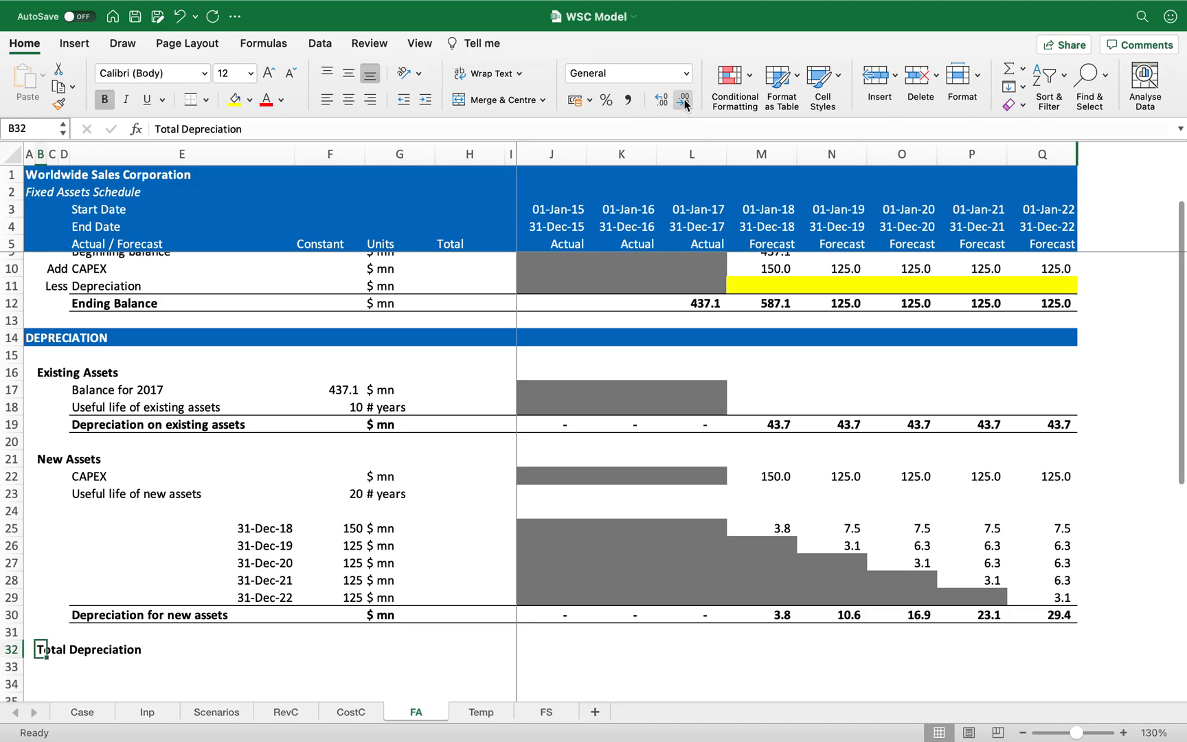
# - Link the first line label in E33 to the "Depreciation on existing assets" label with =E19
pyautogui.press('Down')
pyautogui.press('Right')
pyautogui.press('Right')
pyautogui.press('Right')
pyautogui.write('=')
pyautogui.press('Up')
pyautogui.press('Up')
pyautogui.press('Up')
pyautogui.press('Up')
pyautogui.press('Up')
pyautogui.press('Up')
pyautogui.press('Up')
pyautogui.press('Up')
pyautogui.press('Up')
pyautogui.press('Up')
pyautogui.press('Up')
pyautogui.press('Up')
pyautogui.press('Up')
pyautogui.press('Up')
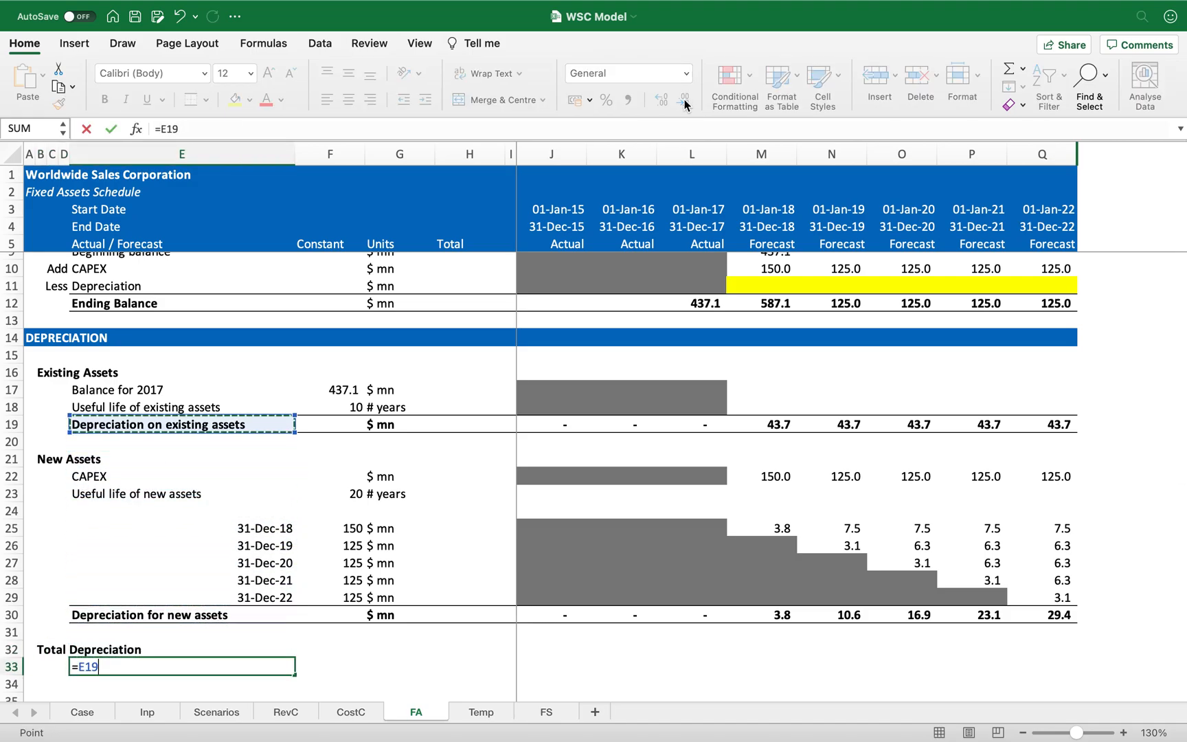
pyautogui.press('Return')
# - Link the second line label in E34 to the "Depreciation for new assets" label in E30
pyautogui.write('=')
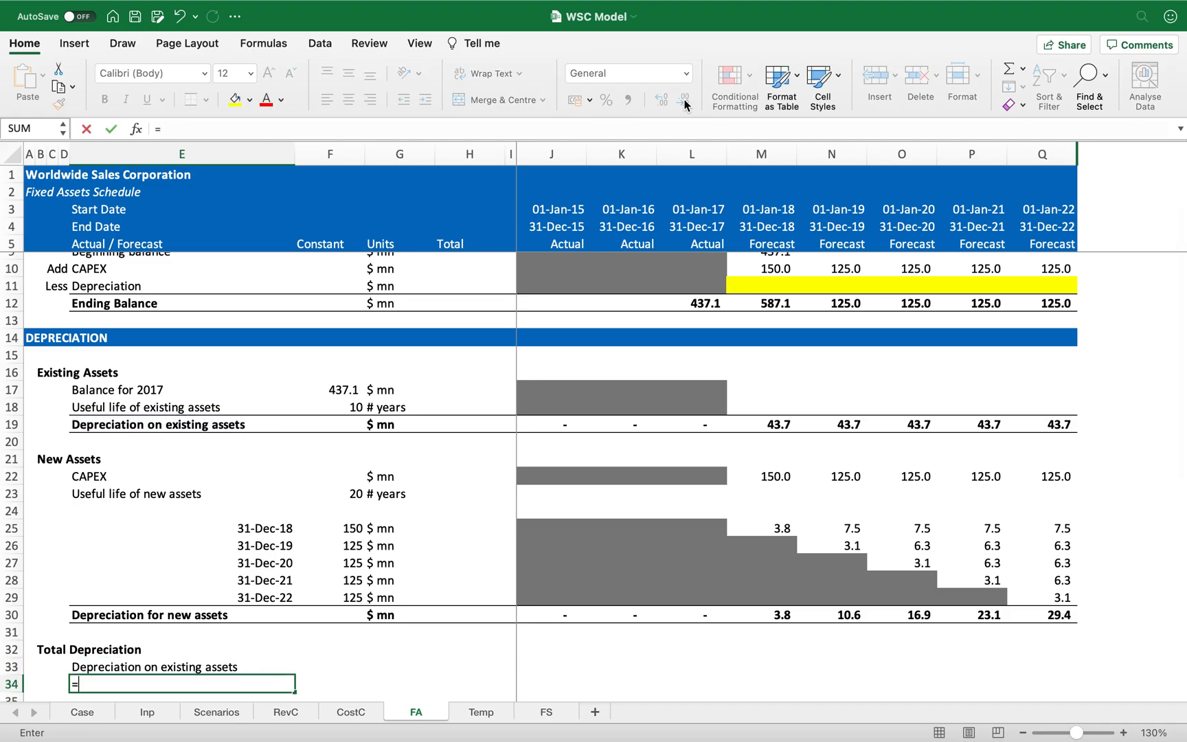
pyautogui.press('Up')
pyautogui.press('Up')
pyautogui.press('Up')
pyautogui.press('Up')
pyautogui.press('Return')
# - Copy the link formulas in E33:E34 across both rows through column Q
pyautogui.press('Up')
pyautogui.press('Up')
pyautogui.hotkey('shift', 'Down')
pyautogui.press('super+c')
pyautogui.press('super+shift+Right')
pyautogui.press('Return')
# - Clear the unneeded copied formulas from F33:F34 and H33:I34
pyautogui.press('Right')
pyautogui.hotkey('shift', 'Down')
pyautogui.press('Delete')
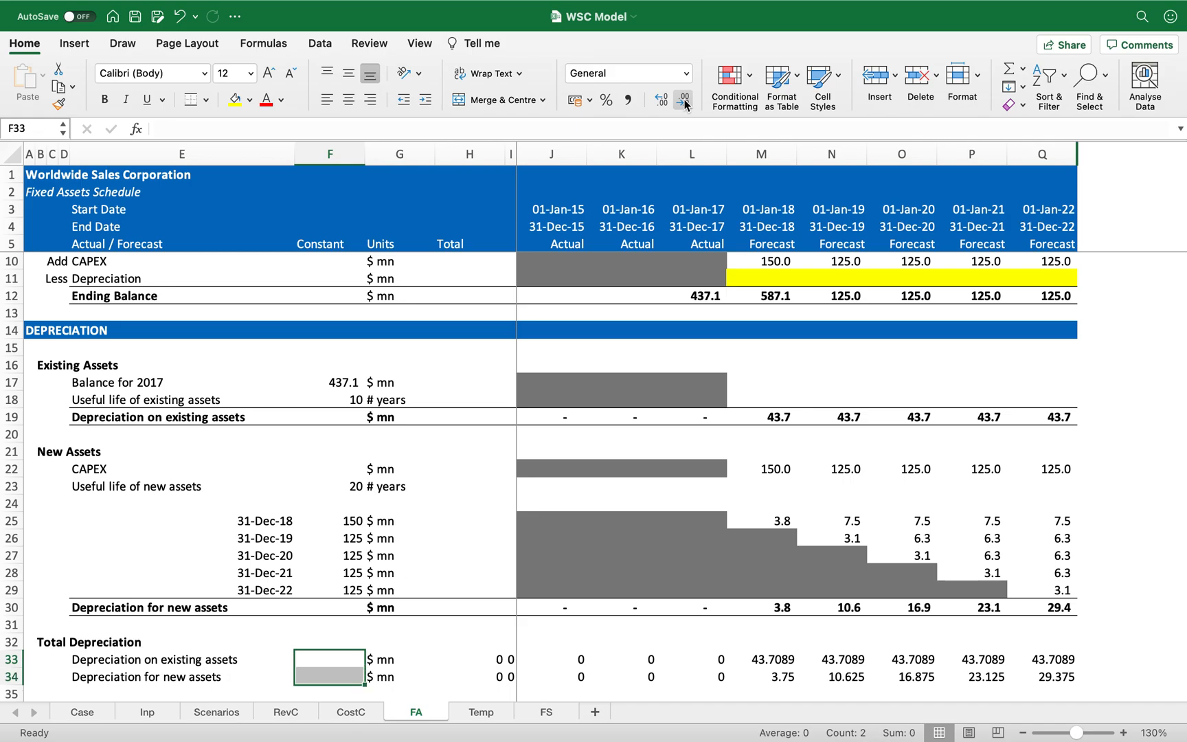
pyautogui.press('Right')
pyautogui.press('Right')
pyautogui.hotkey('shift', 'Right')
pyautogui.hotkey('shift', 'Down')
pyautogui.press('Delete')
pyautogui.press('Right')
pyautogui.press('Right')
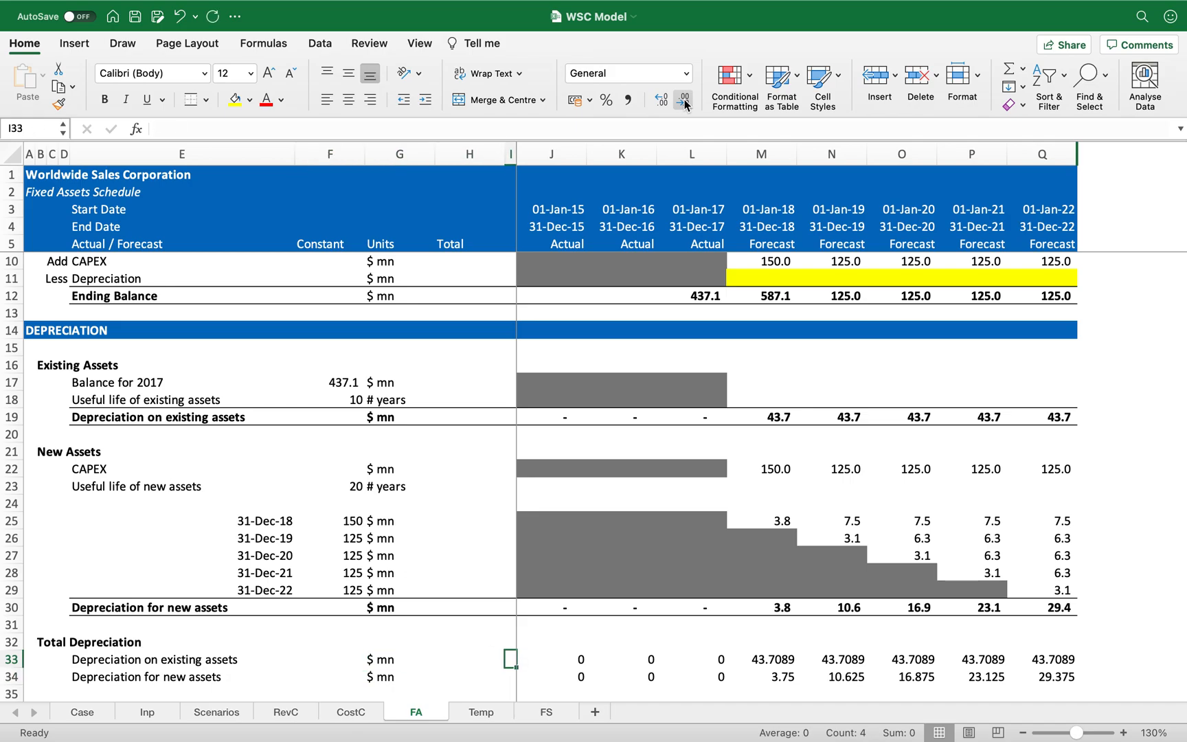
# - Format J33:Q34 in comma style with one decimal place
pyautogui.press('Up')
pyautogui.press('Up')
pyautogui.press('Up')
pyautogui.press('Up')
pyautogui.press('Up')
pyautogui.press('Down')
pyautogui.press('Down')
pyautogui.press('Down')
pyautogui.press('Down')
pyautogui.press('Down')
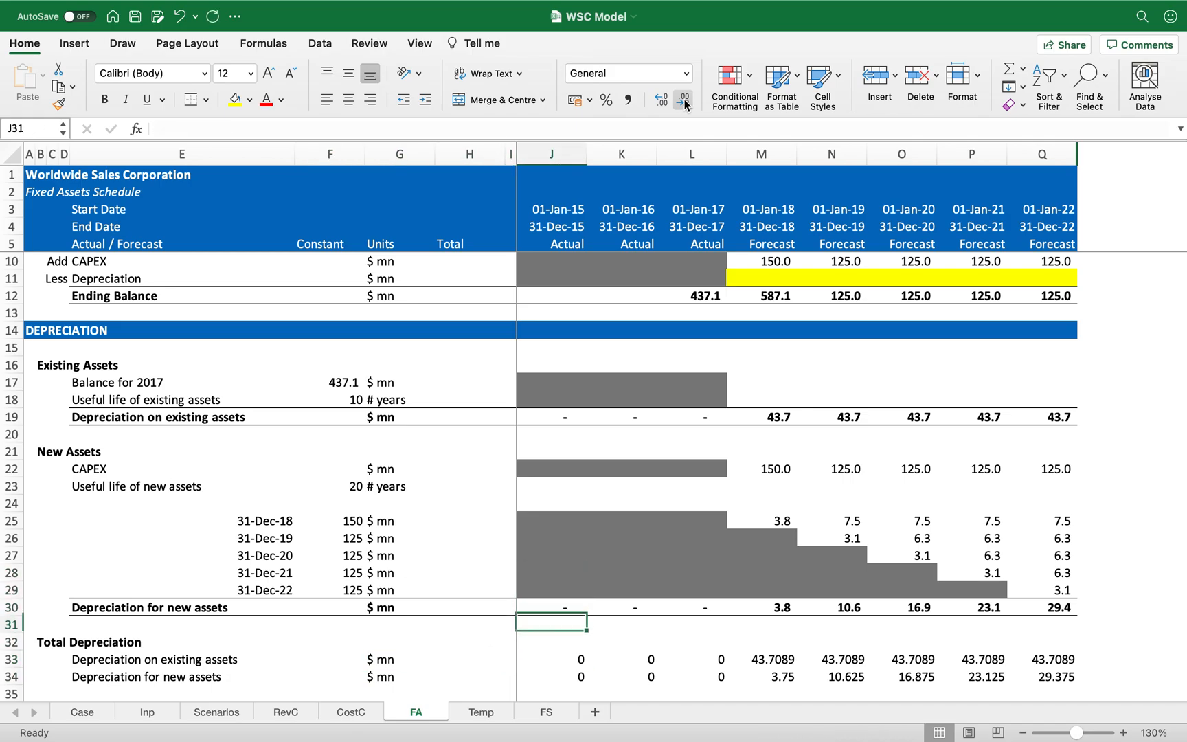
pyautogui.press('super+shift+Right')
pyautogui.hotkey('shift', 'Down')
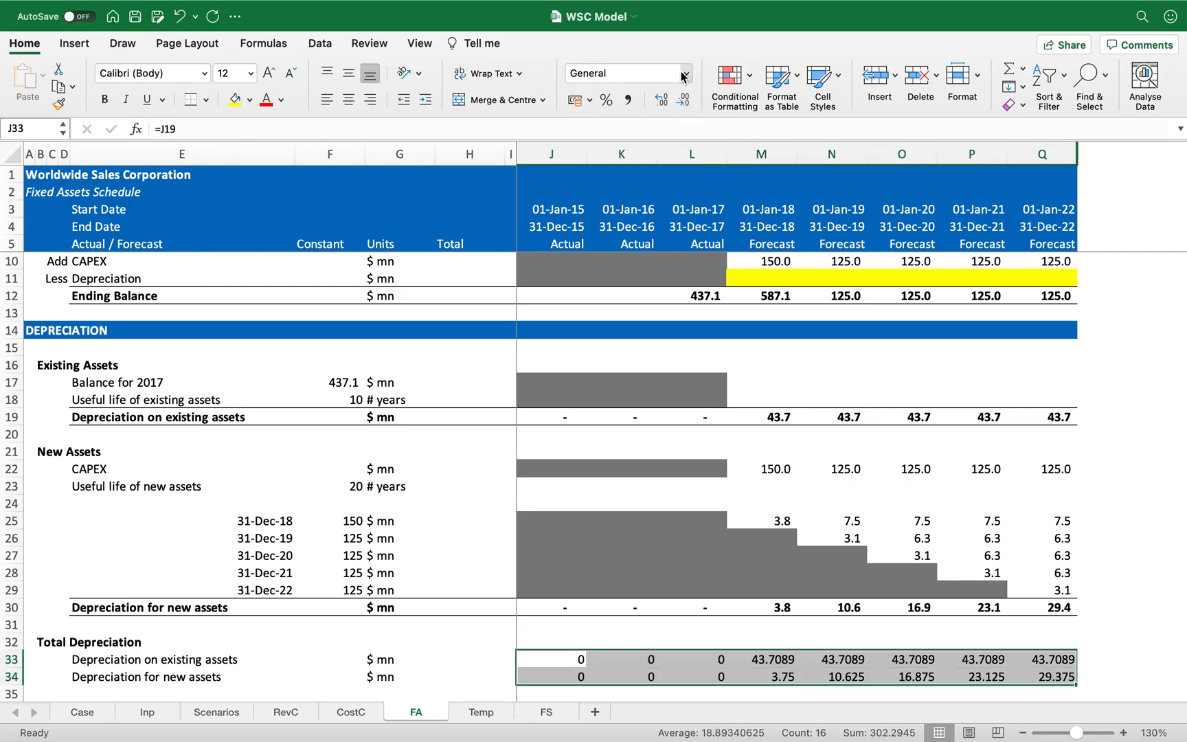
pyautogui.click(627, 99)
pyautogui.click(680, 102)
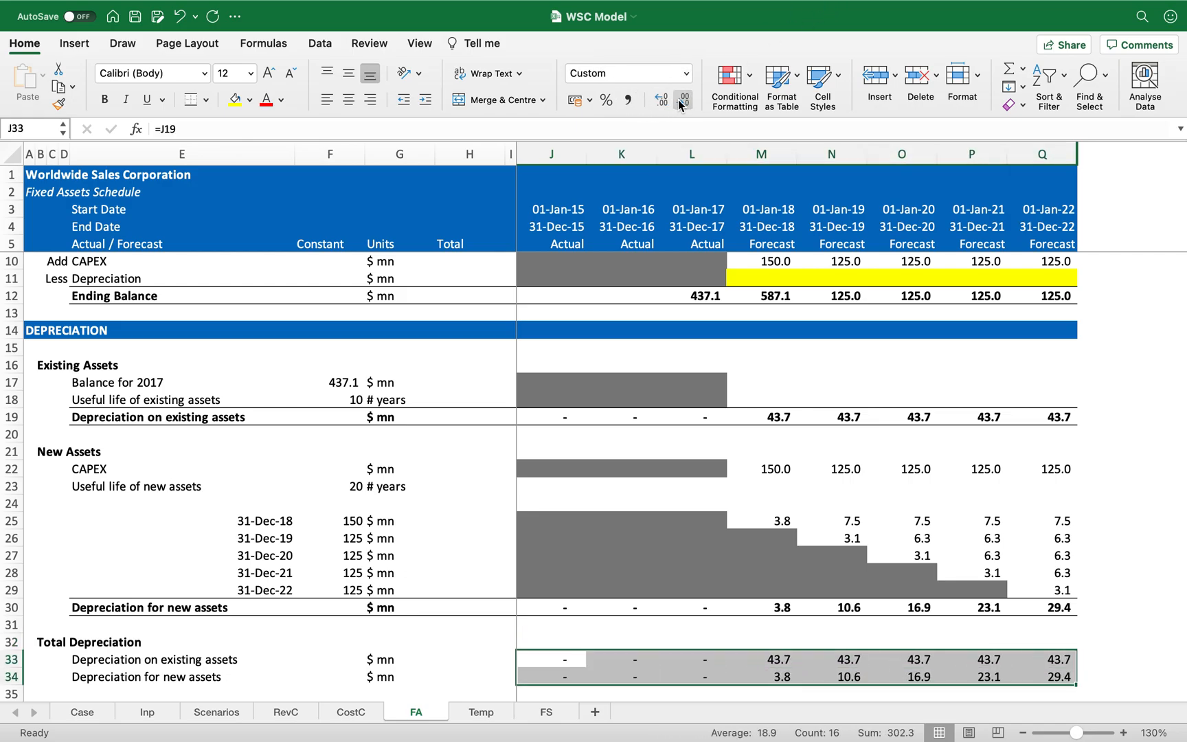
# - Make row 35, directly under the two depreciation lines, bold
pyautogui.press('Left')
pyautogui.press('Left')
pyautogui.press('Down')
pyautogui.press('Left')
pyautogui.press('Left')
pyautogui.press('Left')
pyautogui.press('Down')
pyautogui.hotkey('shift', 'space')
pyautogui.press('super+b')
pyautogui.press('Down')
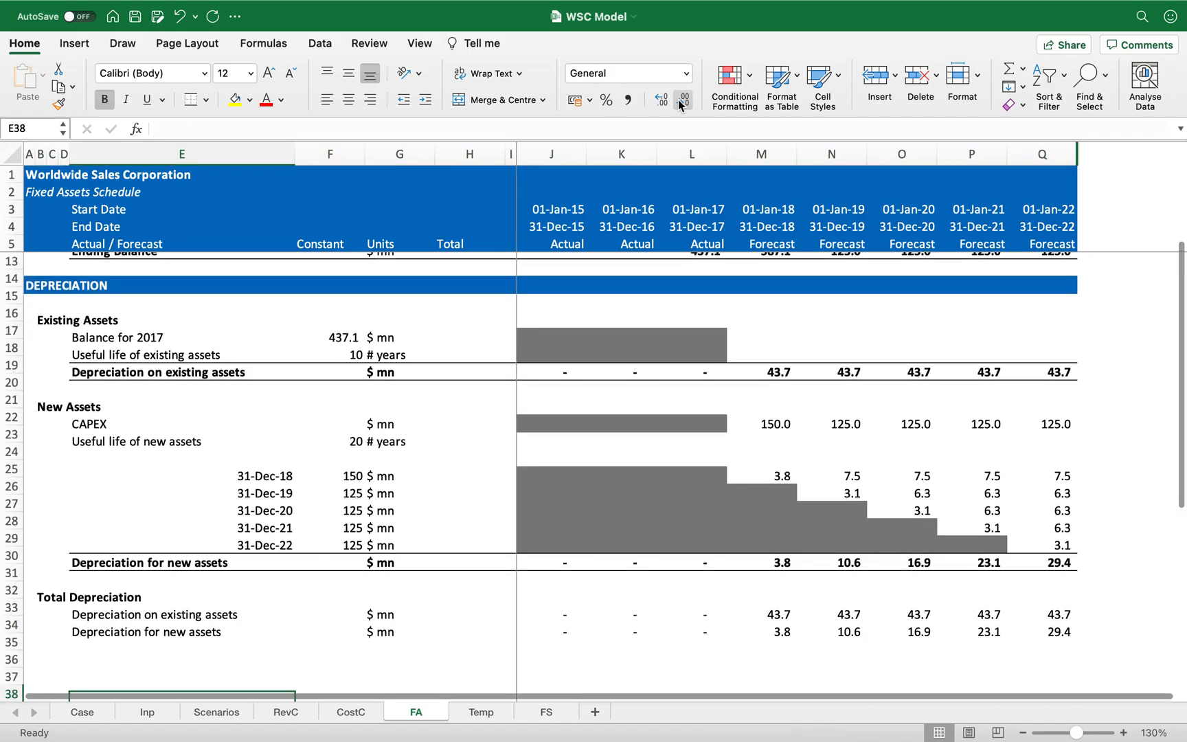
# - Add top and bottom borders to E35:Q35
pyautogui.press('Up')
pyautogui.hotkey('shift', 'Right')
pyautogui.hotkey('shift', 'Right')
pyautogui.hotkey('shift', 'Right')
pyautogui.hotkey('shift', 'Right')
pyautogui.hotkey('shift', 'Right')
pyautogui.hotkey('shift', 'Right')
pyautogui.hotkey('shift', 'Right')
pyautogui.hotkey('shift', 'Right')
pyautogui.hotkey('shift', 'Right')
pyautogui.hotkey('shift', 'Right')
pyautogui.hotkey('shift', 'Right')
pyautogui.hotkey('shift', 'Right')
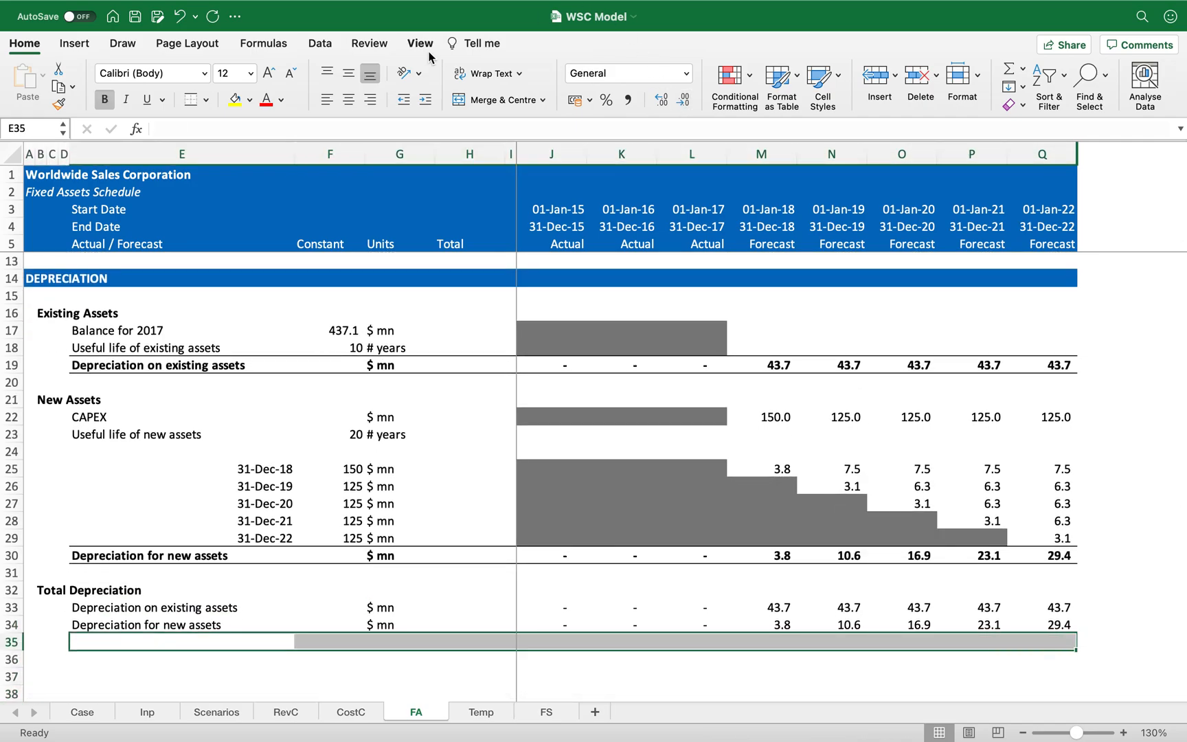
pyautogui.moveTo(386, 6)
pyautogui.press('Left')
pyautogui.press('Right')
# - Enter the label "Total depreciation" in E35 and the unit "$ mn" in G35
pyautogui.write('Totya')
pyautogui.press('BackSpace')
pyautogui.press('BackSpace')
pyautogui.write('al depreciation')
pyautogui.press('Return')
pyautogui.press('Up')
pyautogui.press('Right')
pyautogui.press('Right')
pyautogui.write('$')
pyautogui.press('Down')
# - Enter =SUM(J33:J34) in J35 to add up the existing and new assets' depreciation
pyautogui.press('Right')
pyautogui.press('Right')
pyautogui.press('Right')
pyautogui.write('=SUM(')
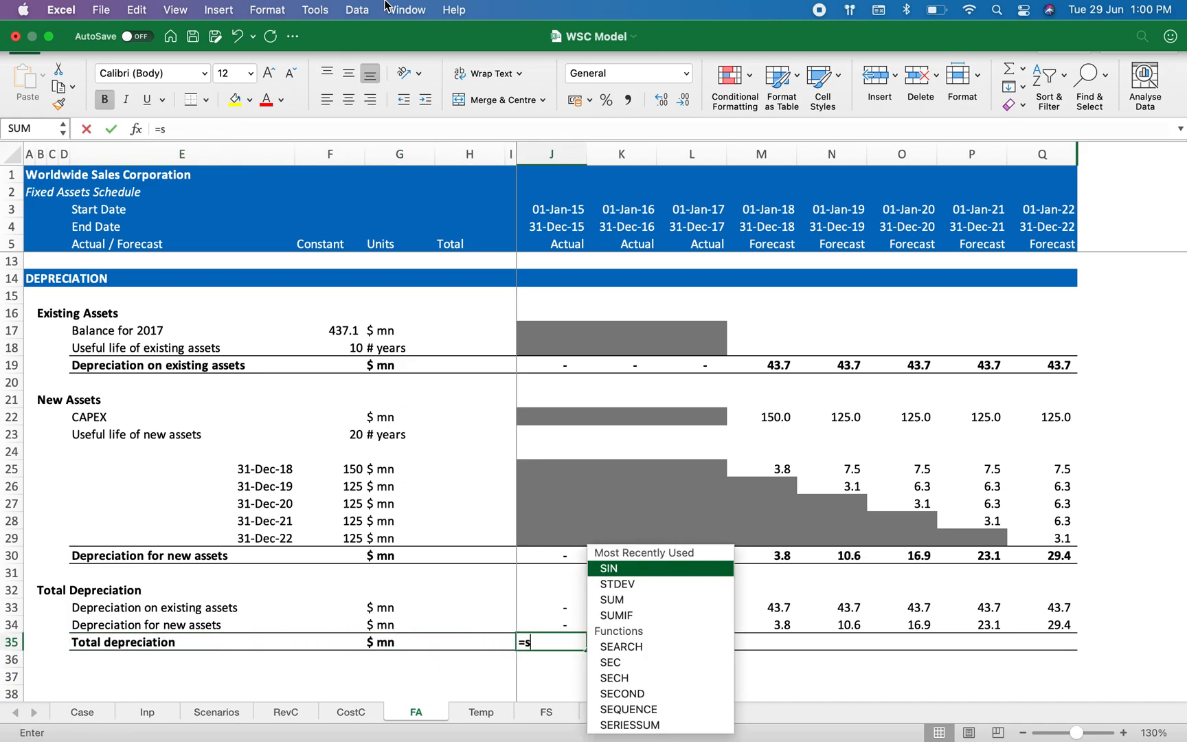
pyautogui.press('Up')
pyautogui.hotkey('shift', 'Up')
pyautogui.press('Return')
# - Copy the total depreciation formula from J35 across the row through Q35
pyautogui.press('Up')
pyautogui.press('super+c')
pyautogui.hotkey('shift', 'Right')
pyautogui.hotkey('shift', 'Right')
pyautogui.hotkey('shift', 'Right')
pyautogui.hotkey('shift', 'Right')
pyautogui.hotkey('shift', 'Right')
pyautogui.hotkey('shift', 'Right')
pyautogui.hotkey('shift', 'Right')
pyautogui.press('Return')
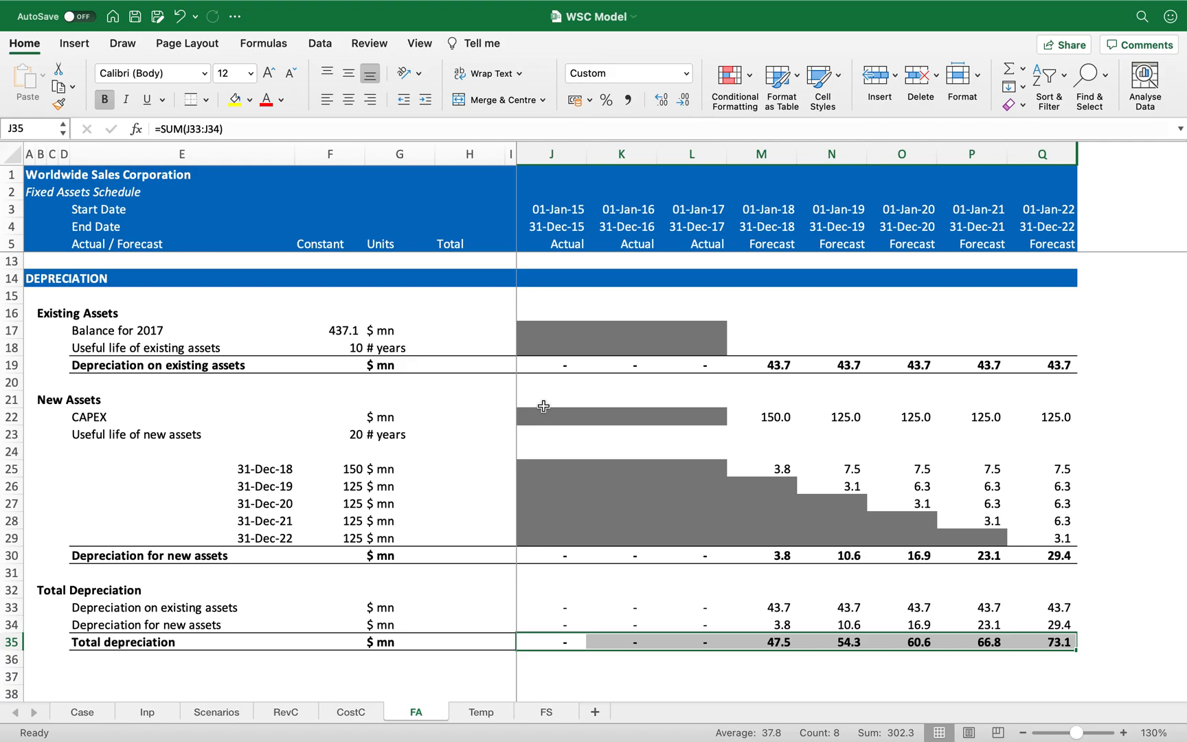
# - Link the Less Depreciation cell M11 to the 2018 total depreciation with =M35
pyautogui.scroll(2, 577, 435)
pyautogui.scroll(-2, 581, 437)
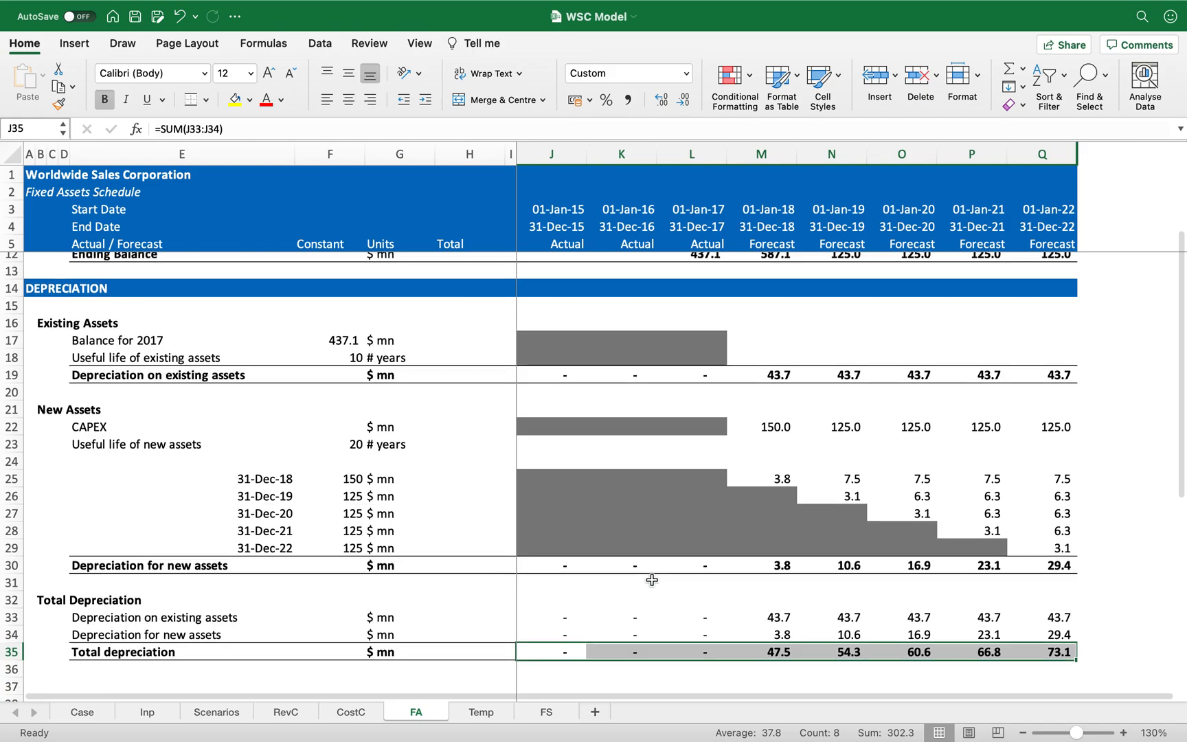
pyautogui.scroll(3, 652, 580)
pyautogui.click(772, 317)
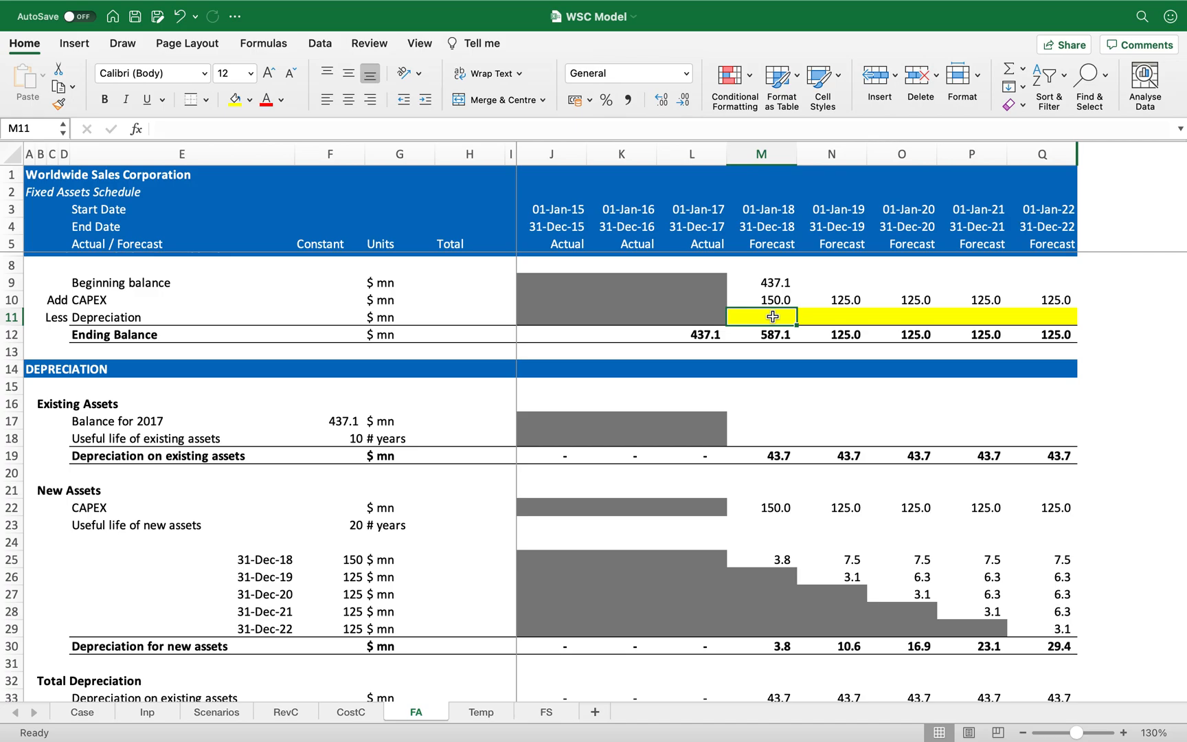
pyautogui.write('=-')
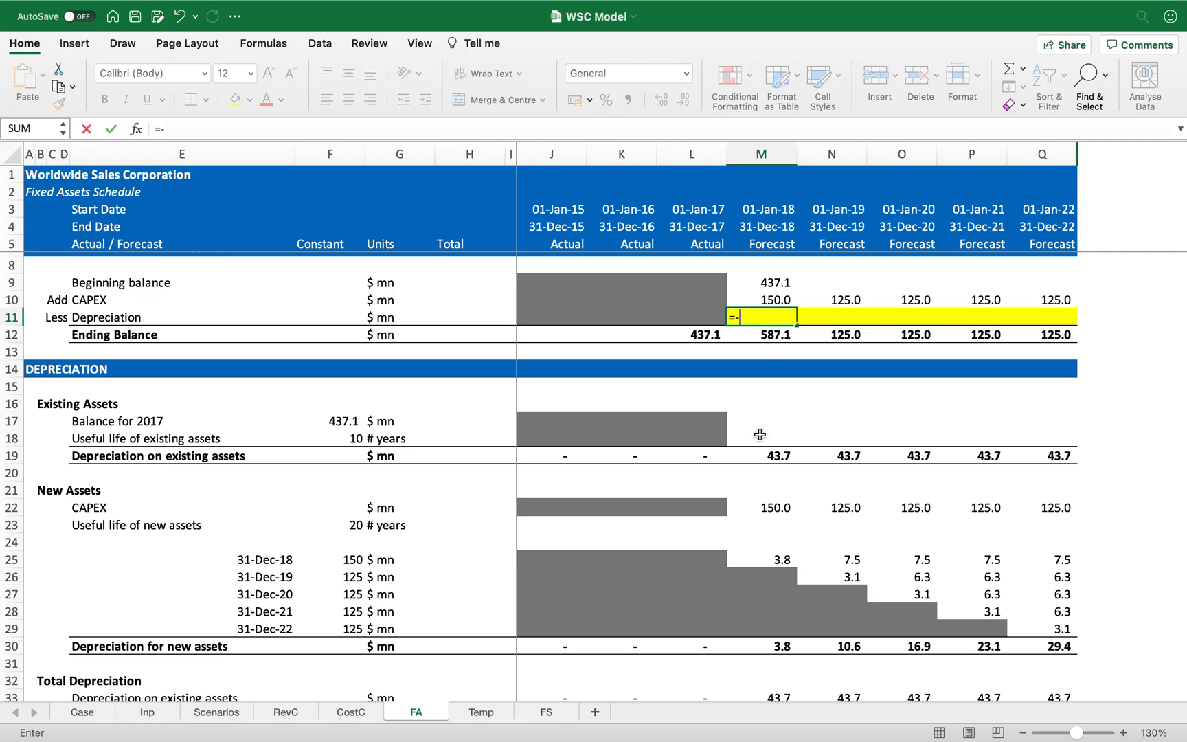
pyautogui.press('BackSpace')
pyautogui.scroll(-5, 790, 536)
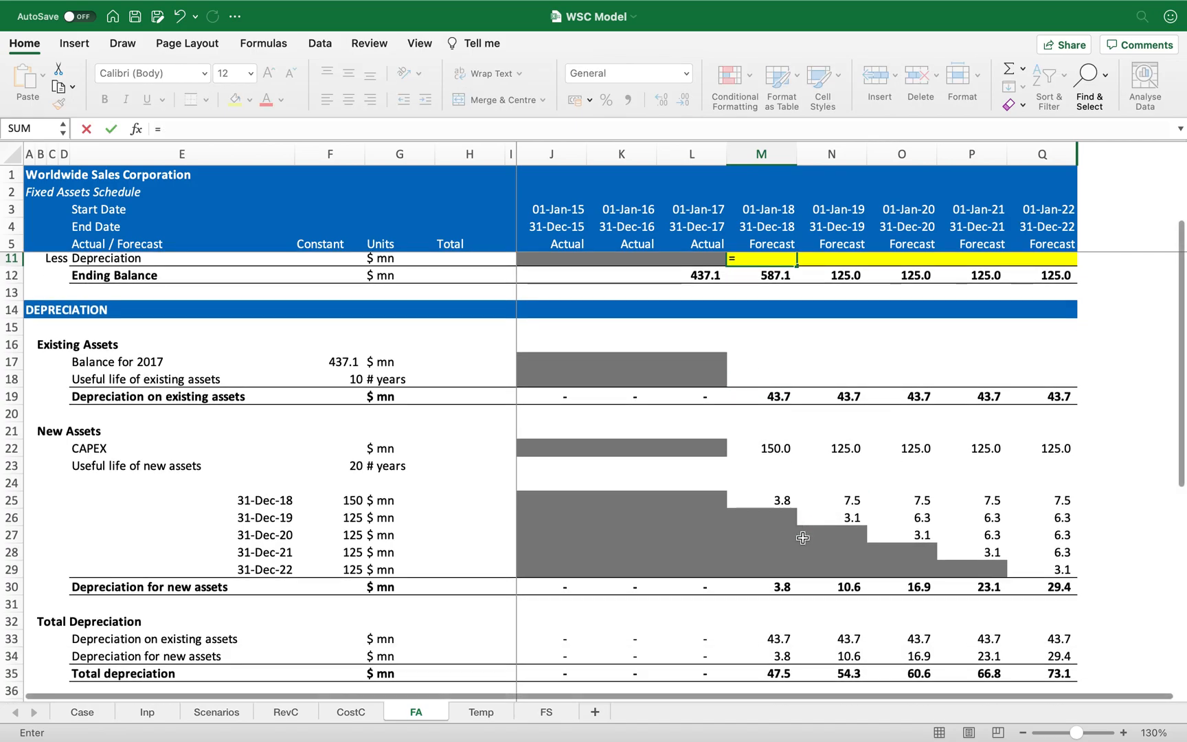
pyautogui.click(776, 636)
pyautogui.press('Return')
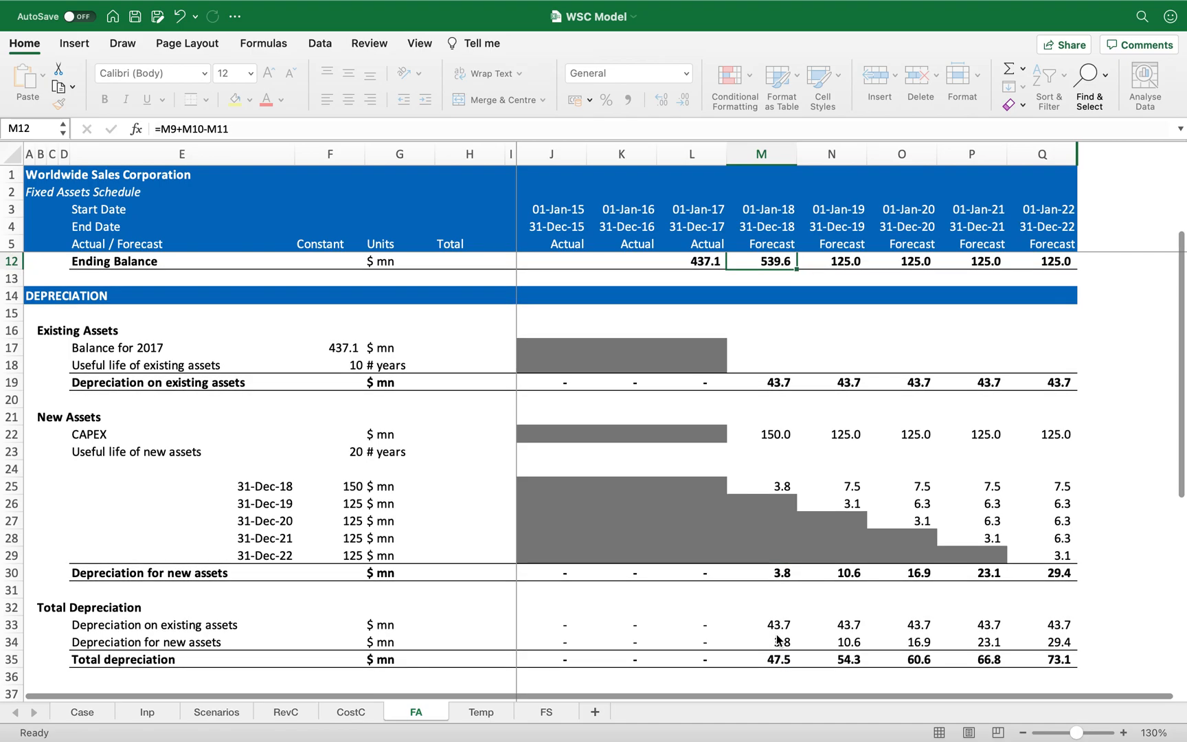
# - Copy the depreciation link from M11 across the forecast years through Q11
pyautogui.press('Up')
pyautogui.hotkey('ctrl', 'c')
pyautogui.hotkey('shift', 'Right')
pyautogui.hotkey('shift', 'Right')
pyautogui.hotkey('shift', 'Right')
pyautogui.hotkey('shift', 'Right')
pyautogui.press('Return')
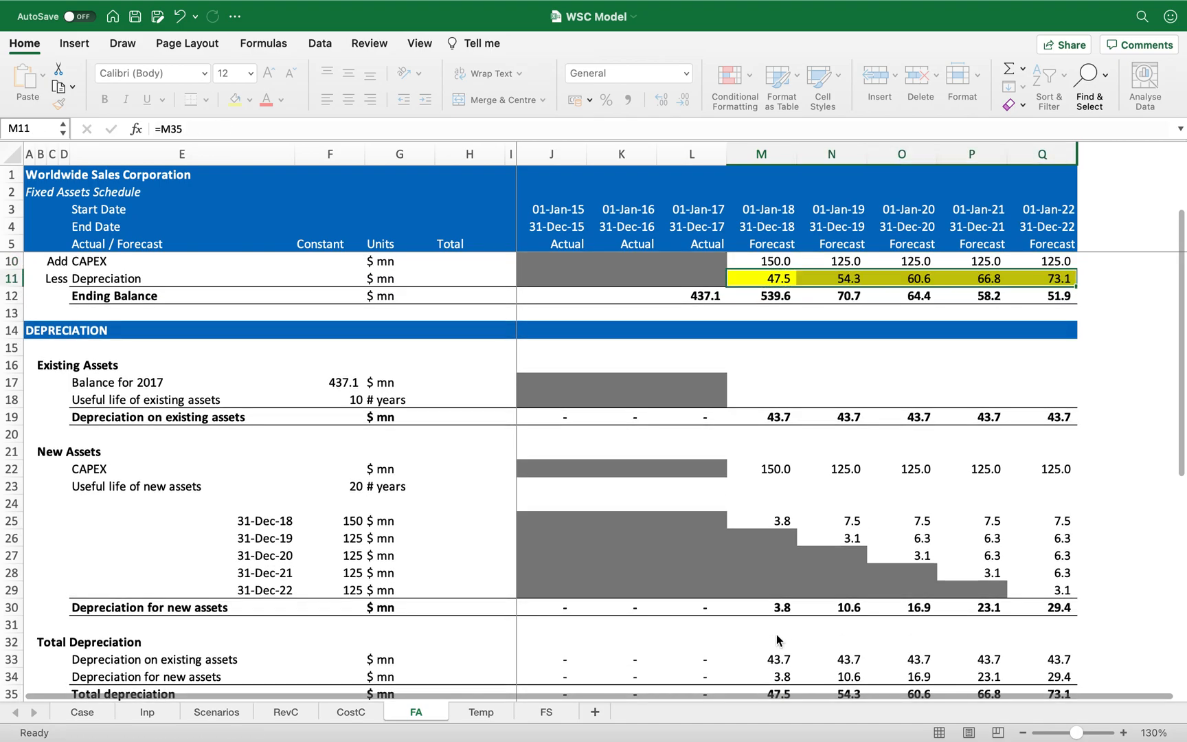
# - Copy the beginning balance formula from M9 across the forecast years through Q9
pyautogui.press('Down')
pyautogui.scroll(3, 792, 553)
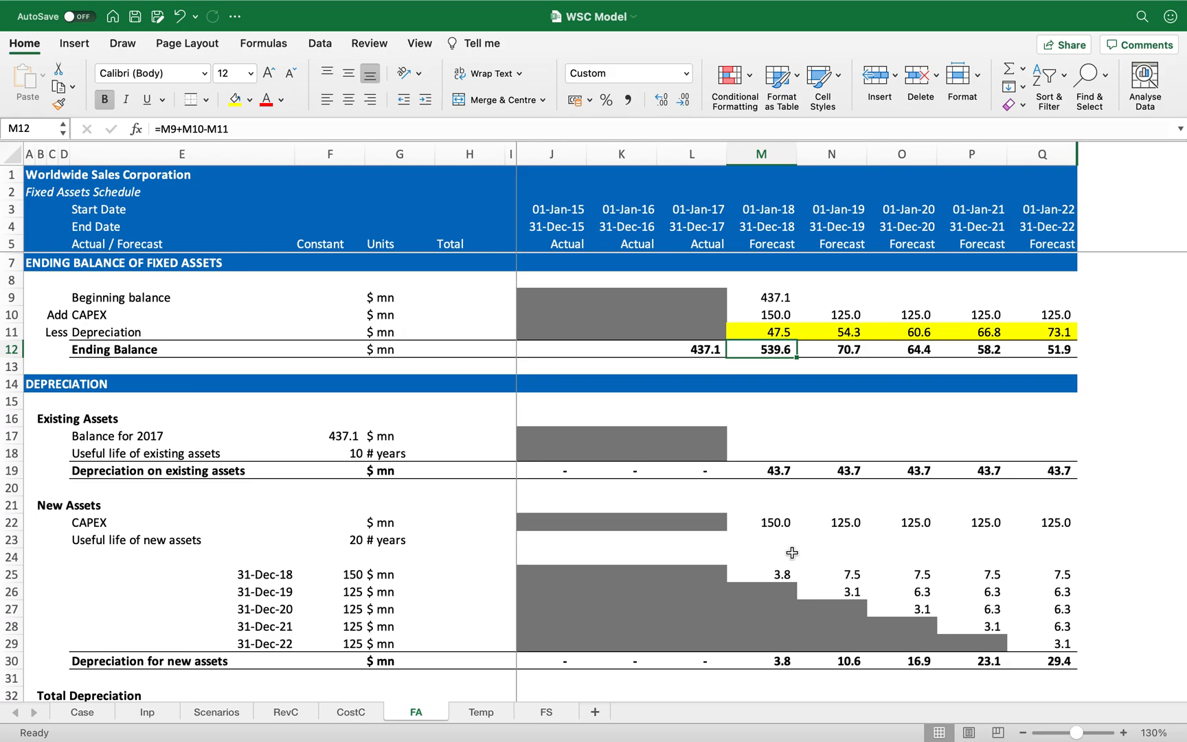
pyautogui.press('Up')
pyautogui.press('Up')
pyautogui.press('Up')
pyautogui.press('super+c')
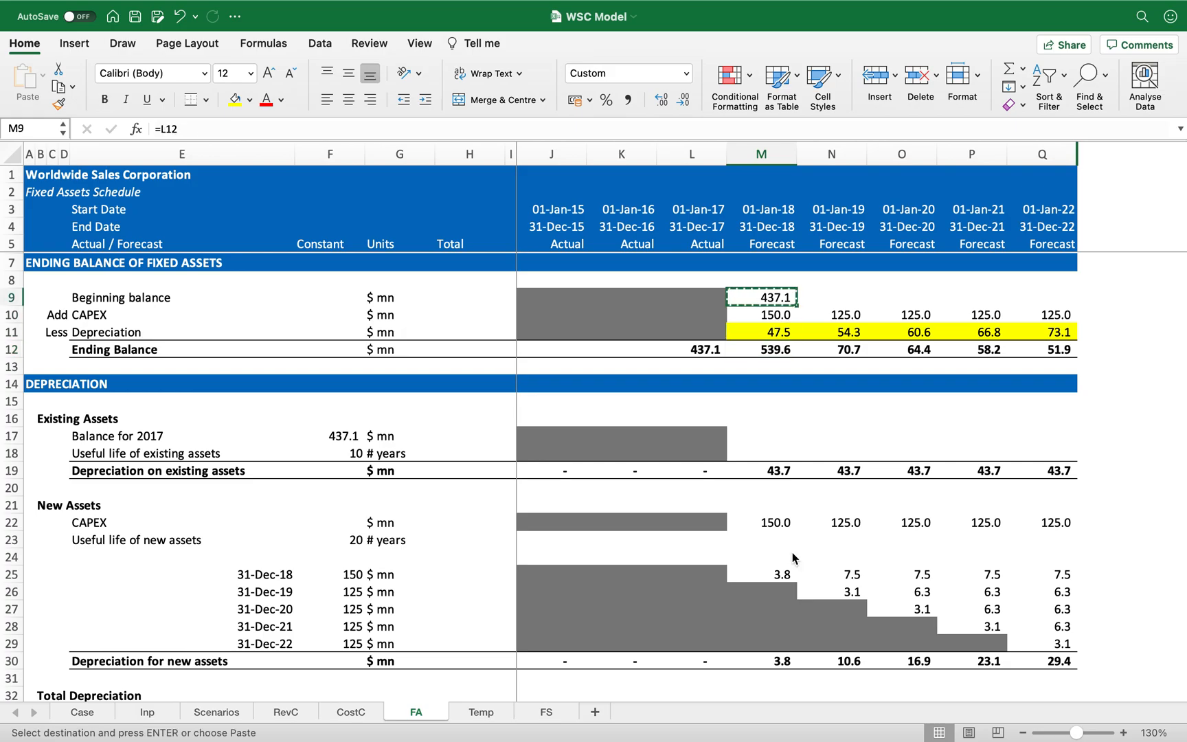
pyautogui.hotkey('shift', 'Right')
pyautogui.hotkey('shift', 'Right')
pyautogui.hotkey('shift', 'Right')
pyautogui.hotkey('shift', 'Right')
pyautogui.press('Return')
# - Remove the yellow fill from the Less Depreciation cells M11:Q11
pyautogui.hotkey('shift', 'Left')
pyautogui.hotkey('shift', 'Left')
pyautogui.hotkey('shift', 'Left')
pyautogui.hotkey('shift', 'Left')
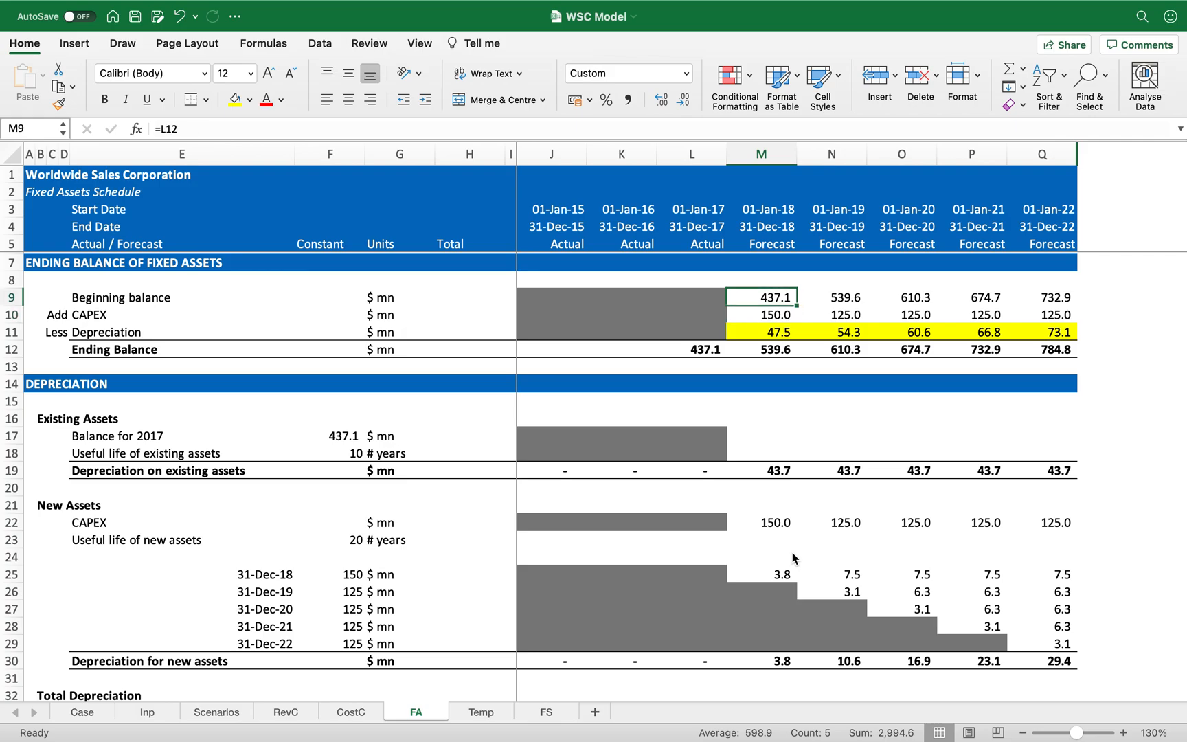
pyautogui.hotkey('shift', 'Down')
pyautogui.hotkey('shift', 'Down')
pyautogui.hotkey('shift', 'Down')
pyautogui.press('Down')
pyautogui.press('Down')
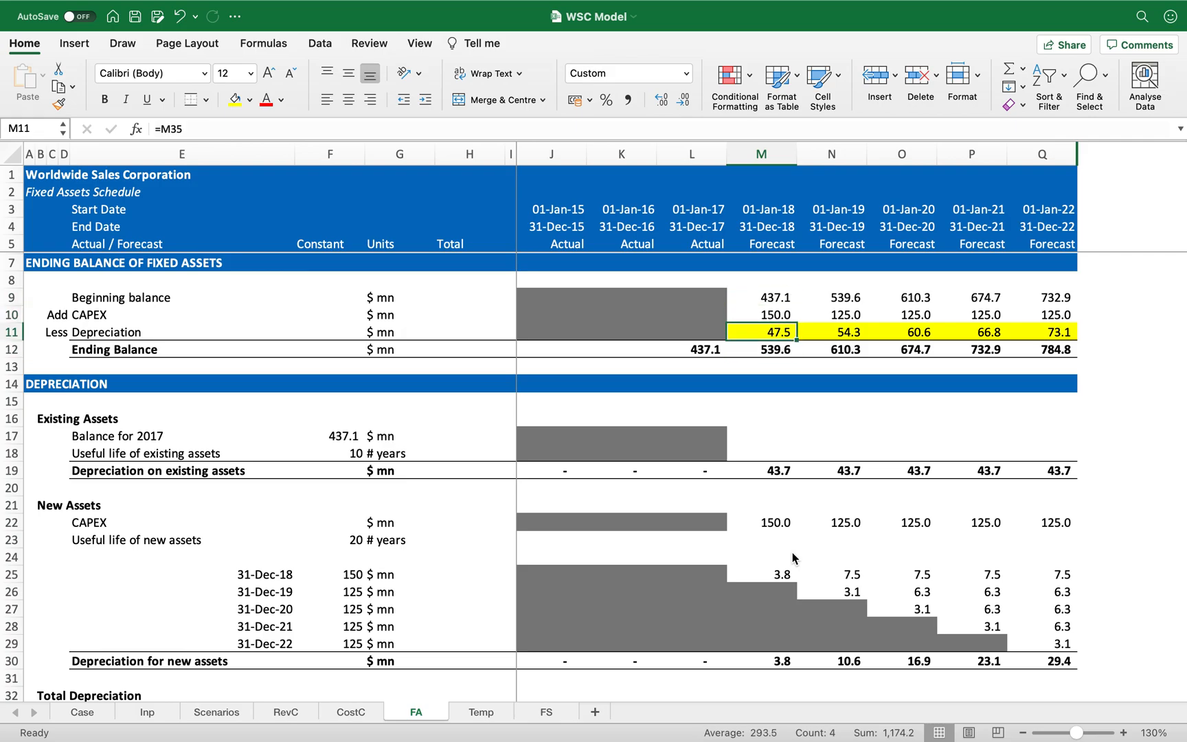
pyautogui.hotkey('shift', 'Right')
pyautogui.hotkey('shift', 'Right')
pyautogui.hotkey('shift', 'Right')
pyautogui.hotkey('shift', 'Right')
pyautogui.click(249, 99)
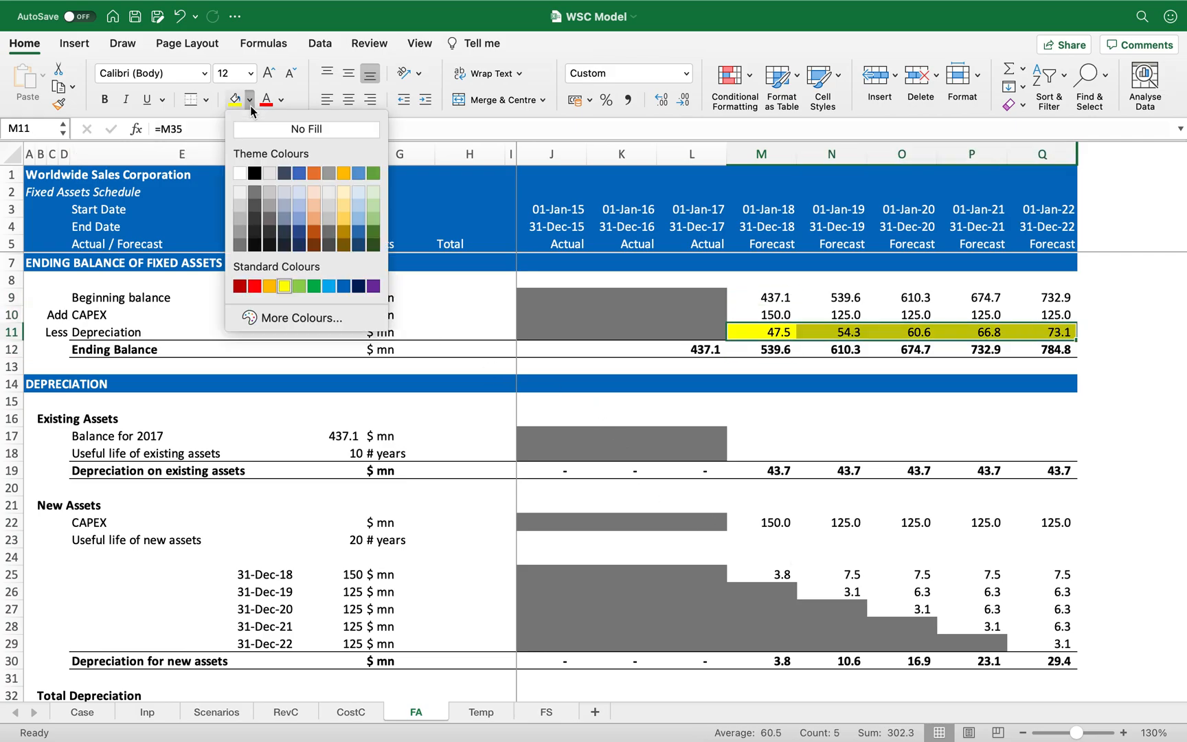
pyautogui.click(295, 100)
pyautogui.moveTo(447, 6)
pyautogui.press('Down')
pyautogui.press('Down')
pyautogui.press('Down')
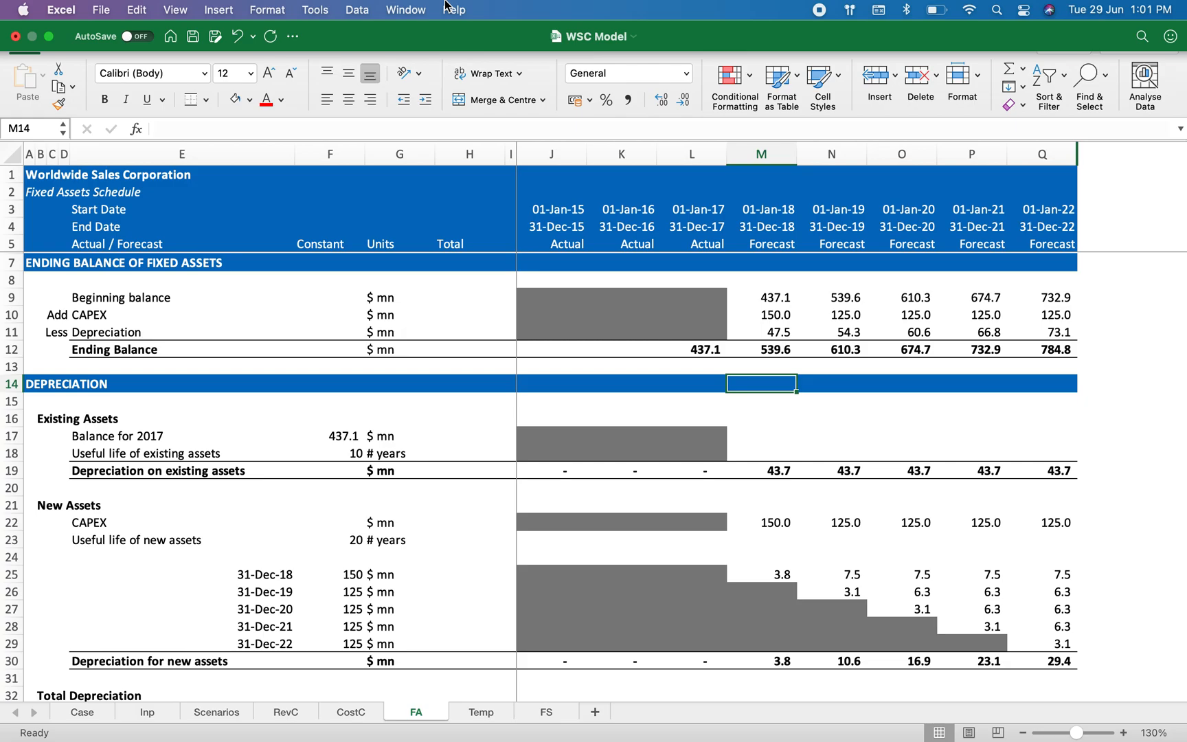
# - Copy the blue DEPRECIATION header band from row 14 to row 37, below the total depreciation
pyautogui.press('Left')
pyautogui.press('Left')
pyautogui.press('Left')
pyautogui.press('Left')
pyautogui.press('Left')
pyautogui.press('Left')
pyautogui.press('Left')
pyautogui.press('Left')
pyautogui.press('Left')
pyautogui.press('Left')
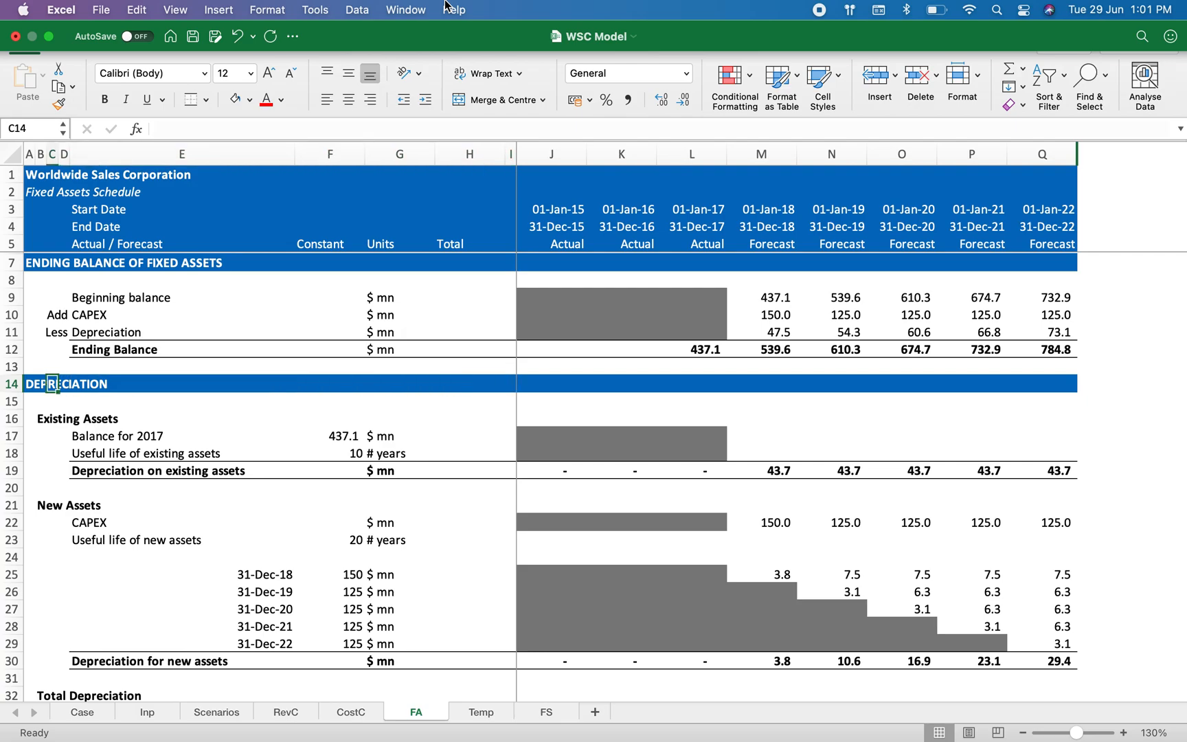
pyautogui.press('Left')
pyautogui.press('Left')
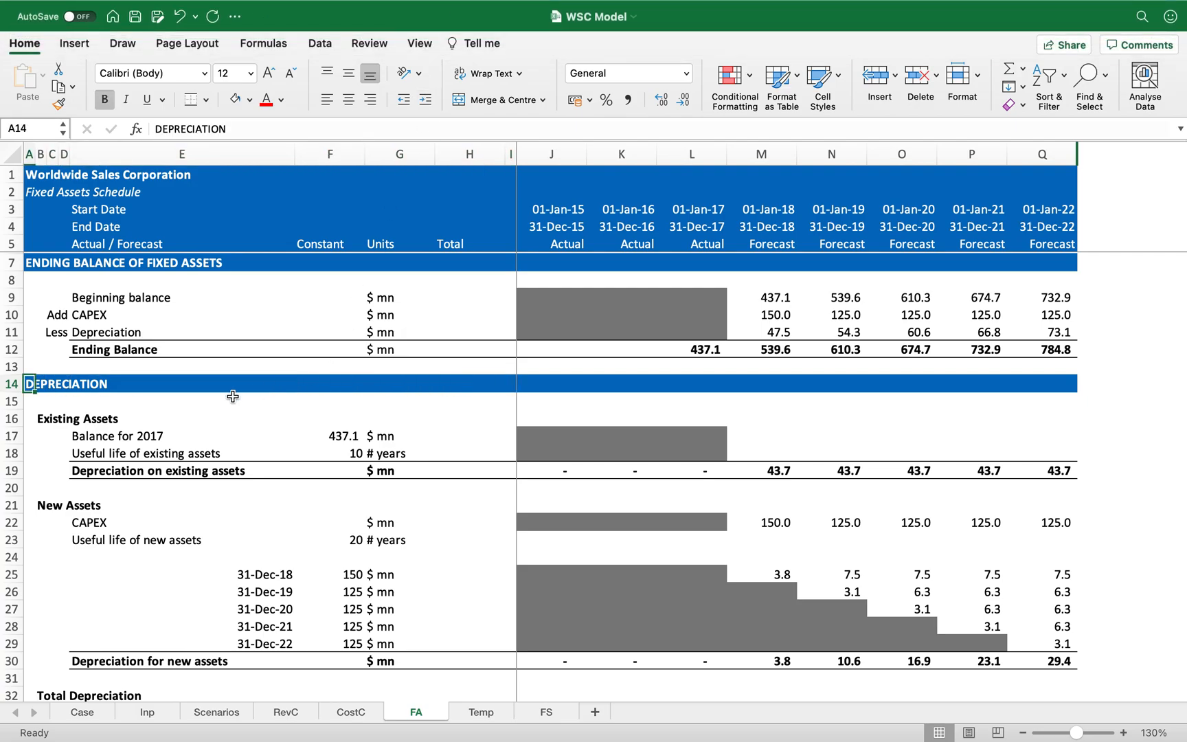
pyautogui.scroll(-3, 233, 396)
pyautogui.scroll(1, 233, 397)
pyautogui.press('super+shift+Right')
pyautogui.press('super+c')
pyautogui.scroll(-3, 233, 400)
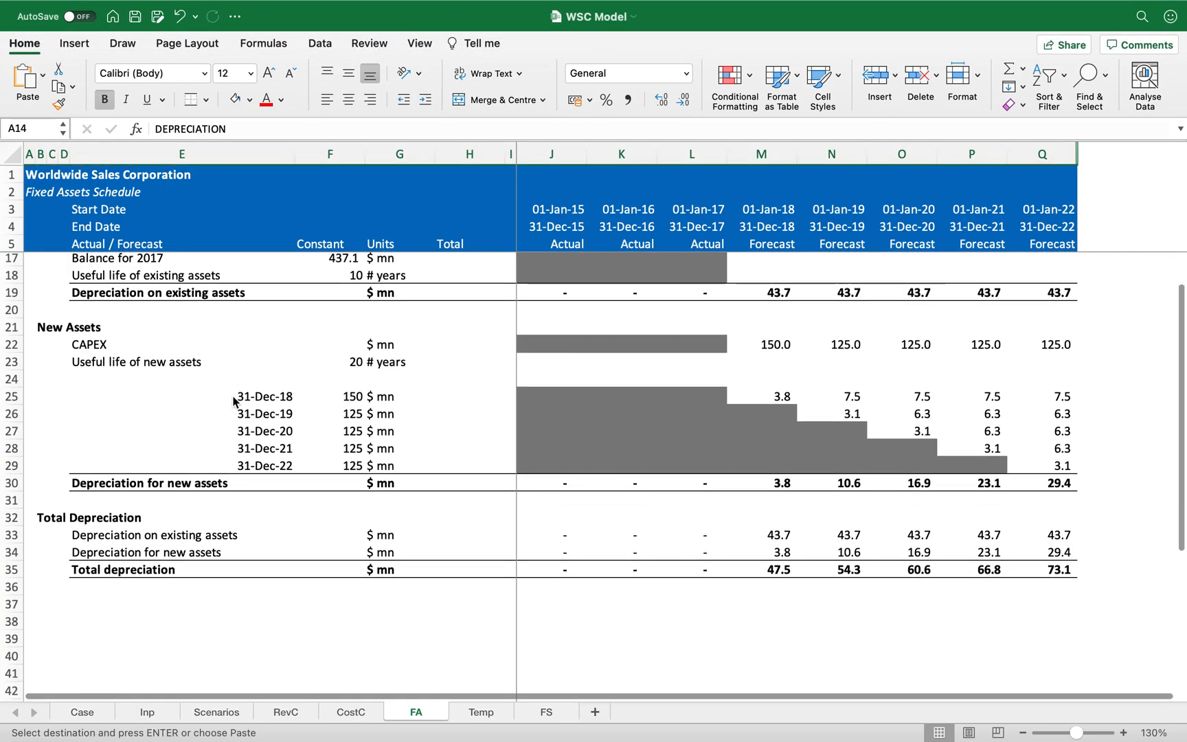
pyautogui.click(38, 568)
pyautogui.press('super+v')
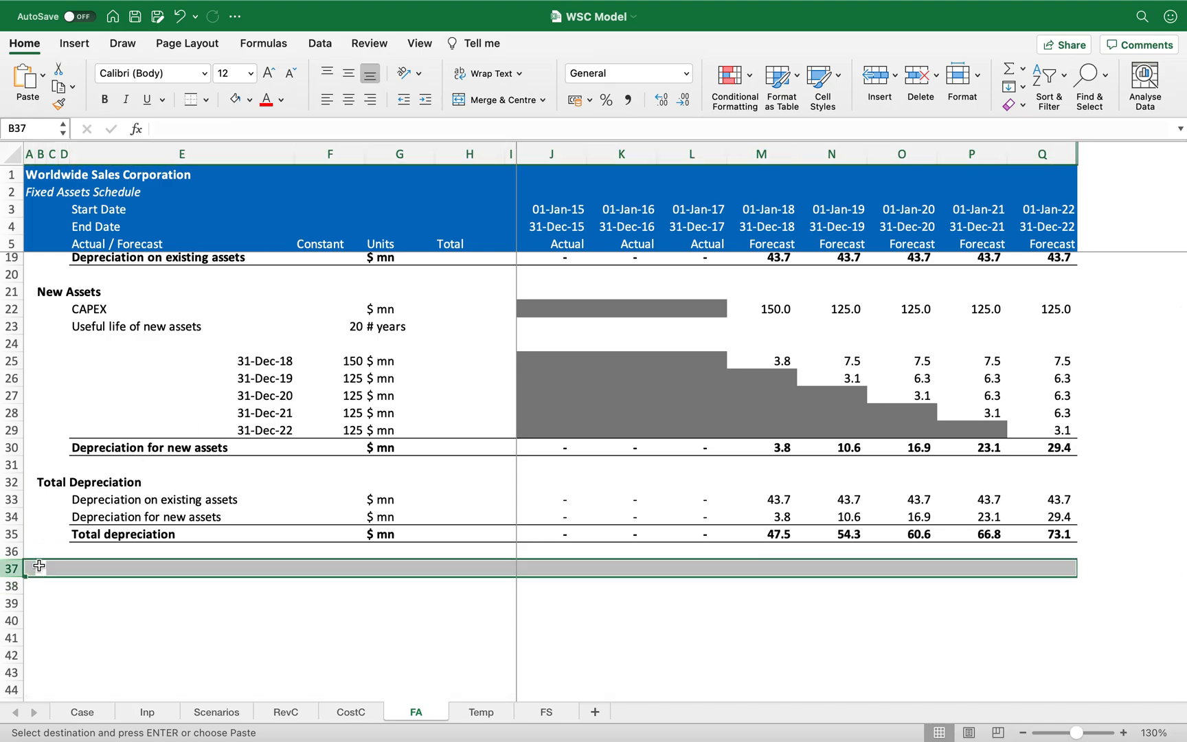
# - Relabel the header band in A37 as END OF SHEET
pyautogui.write('END OF SHEET')
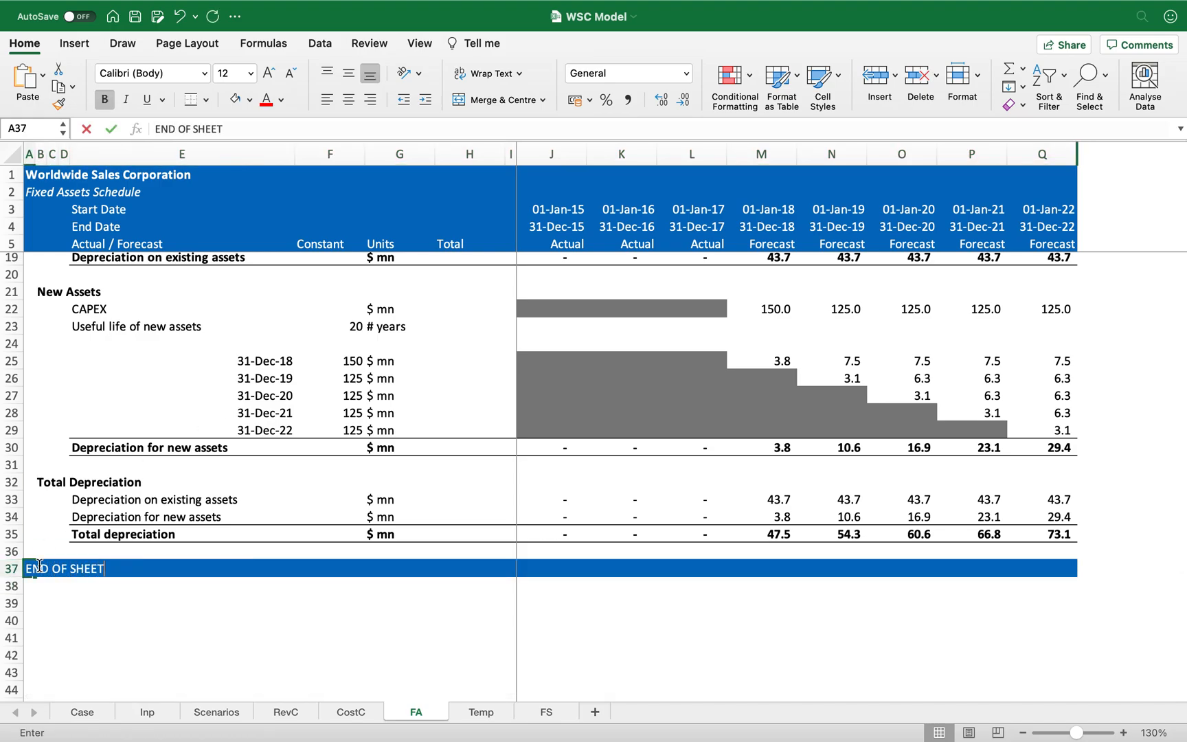
pyautogui.press('Return')
pyautogui.scroll(5, 96, 552)
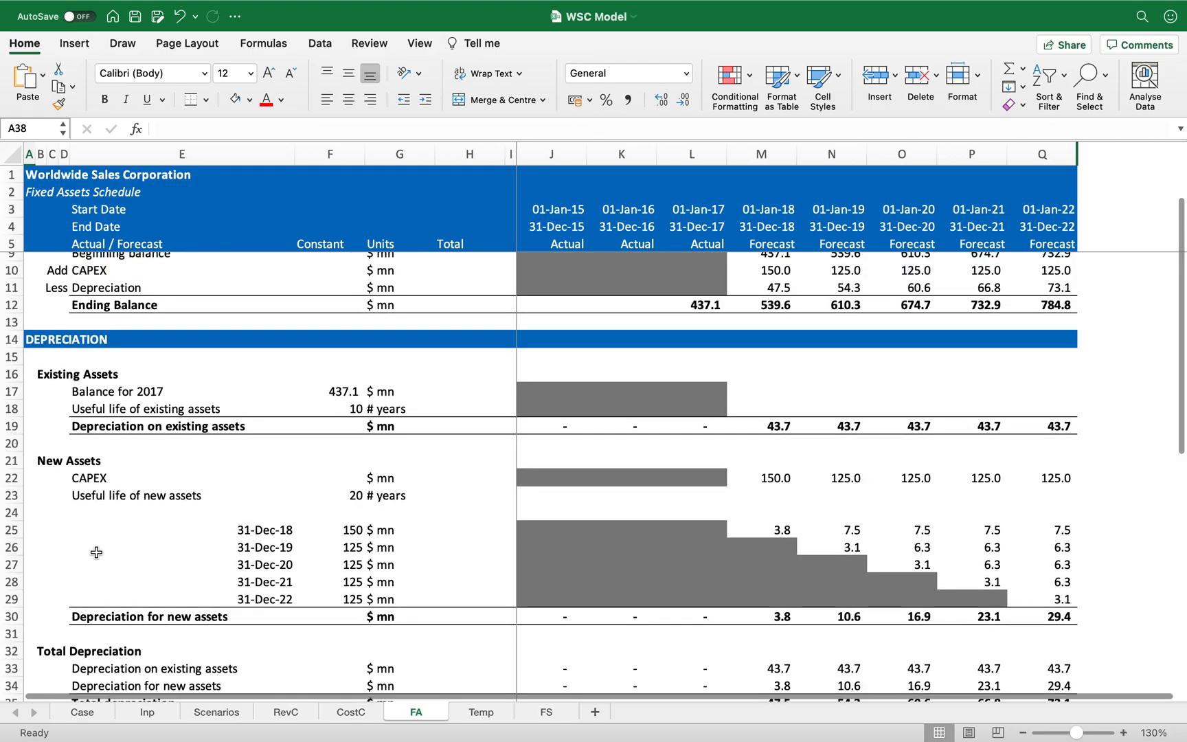
pyautogui.scroll(-3, 97, 552)
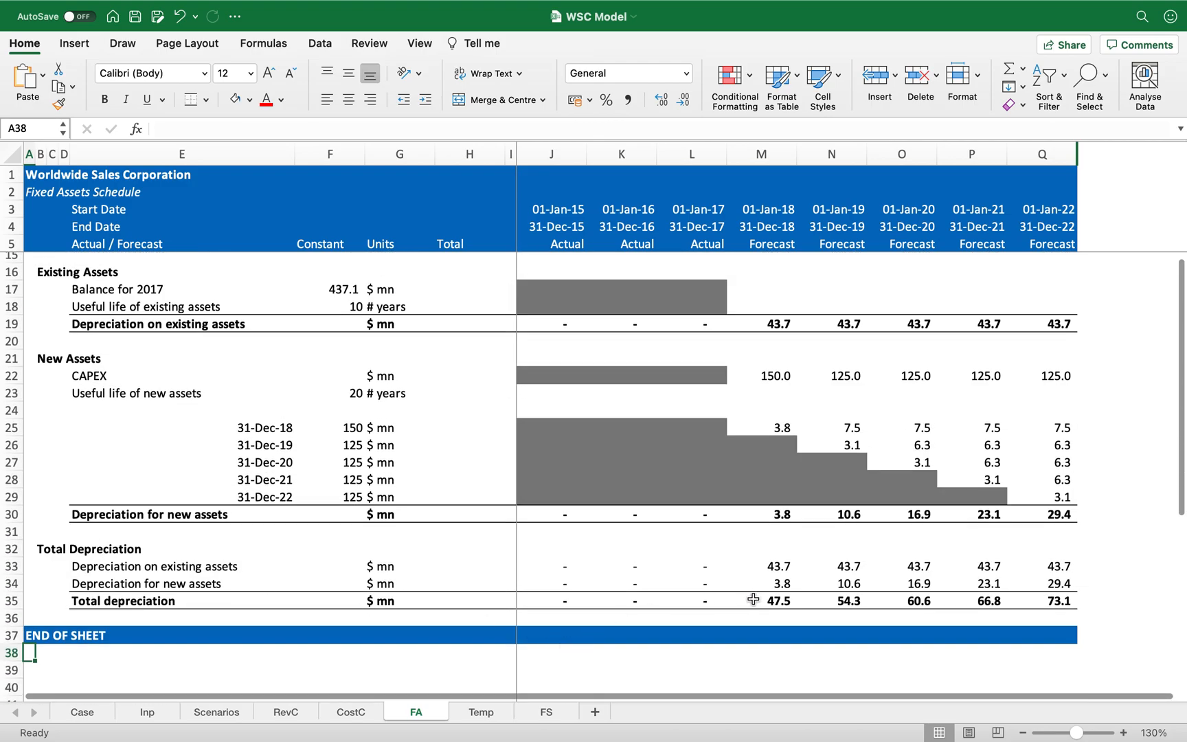
# - Link the 2018 Depreciation cell M13 in the FS income statement to the negative total depreciation with =-FA!M35
pyautogui.click(530, 714)
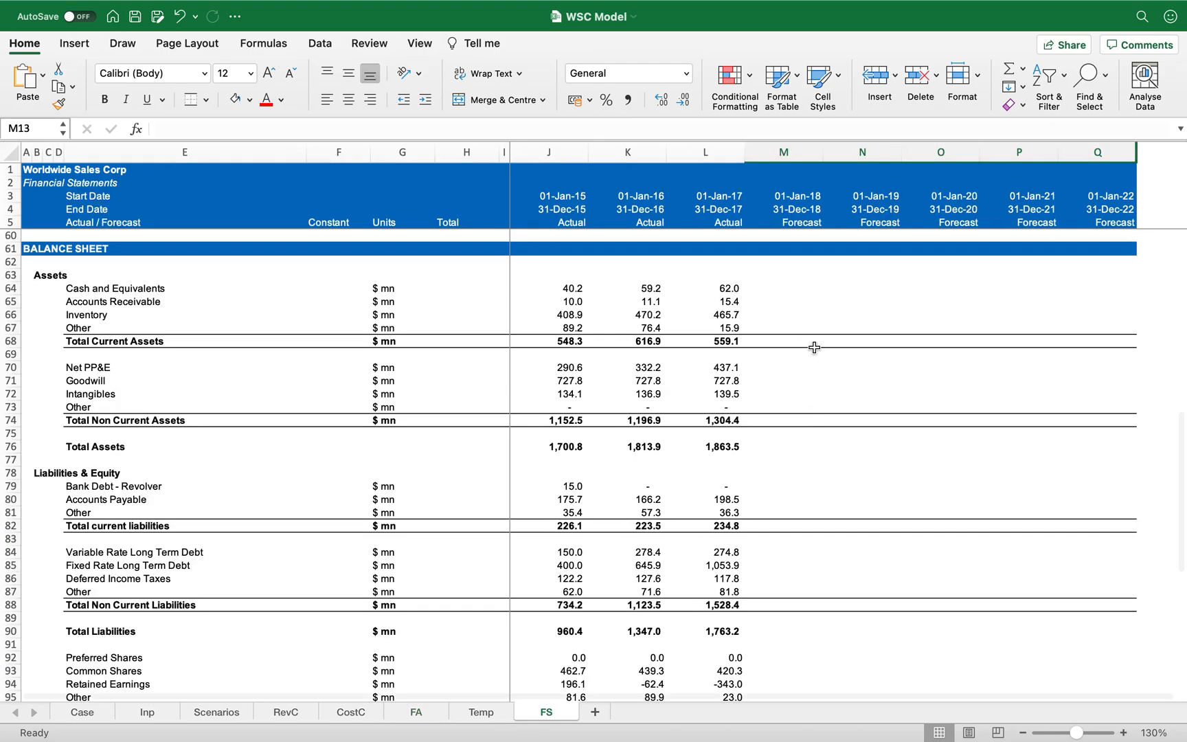
pyautogui.scroll(15, 780, 351)
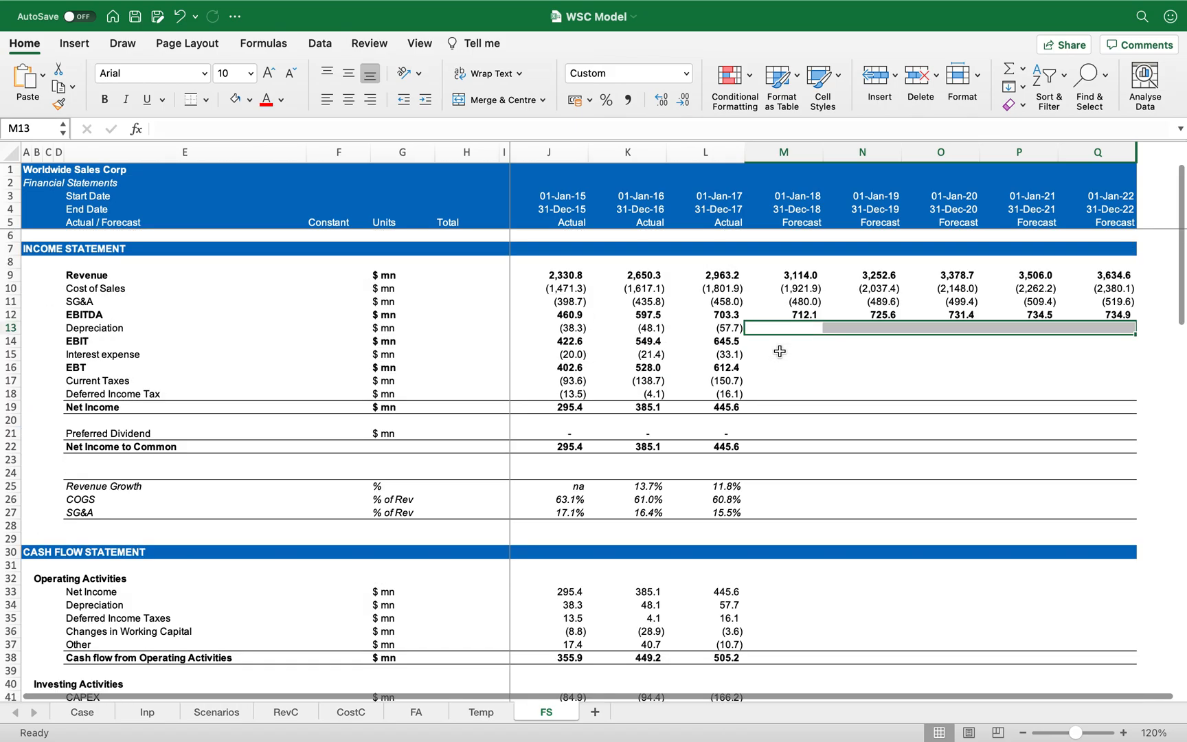
pyautogui.hotkey('shift', 'Left')
pyautogui.hotkey('shift', 'Left')
pyautogui.hotkey('shift', 'Left')
pyautogui.hotkey('shift', 'Left')
pyautogui.write('=-')
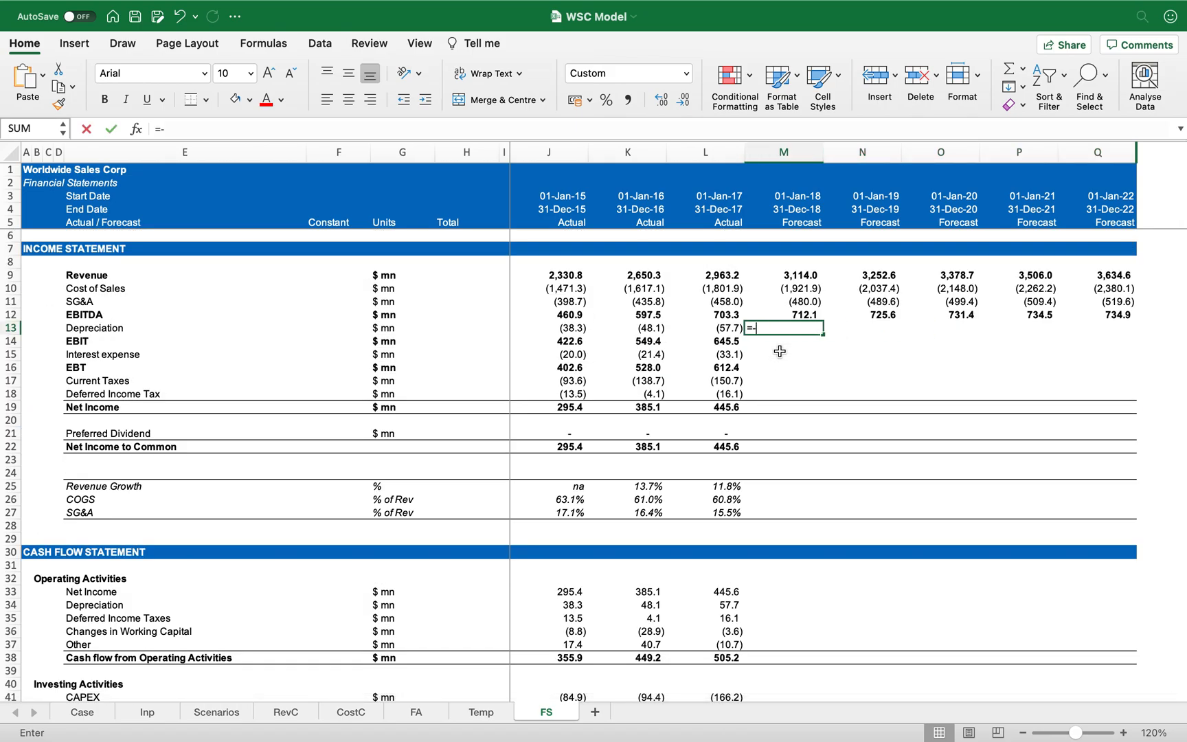
pyautogui.click(429, 712)
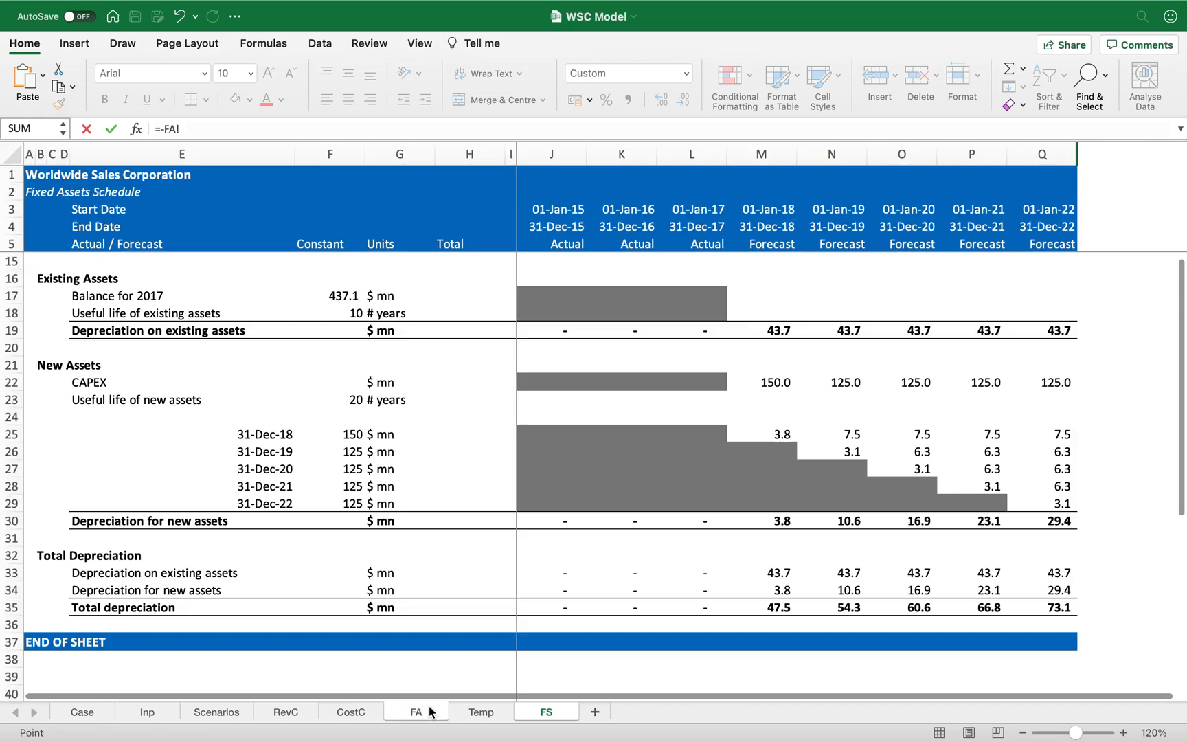
pyautogui.click(775, 612)
pyautogui.press('Return')
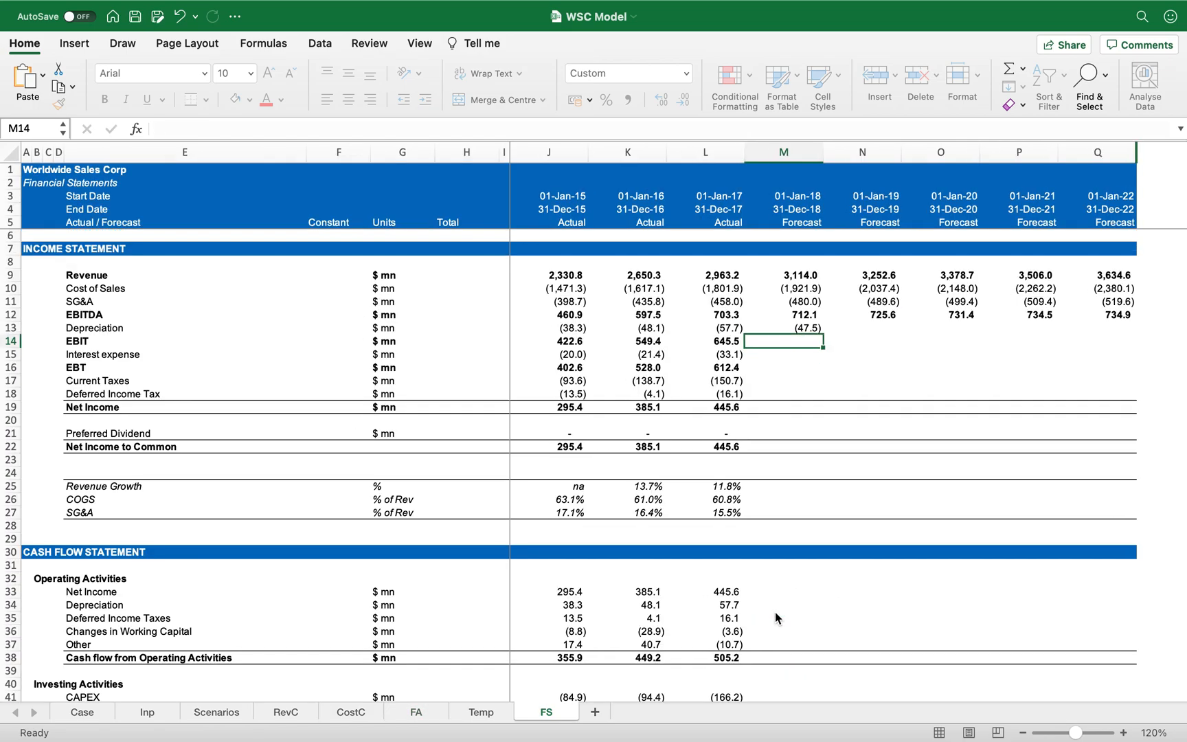
# - Copy the income statement depreciation link from M13 across the forecast years through Q13
pyautogui.press('Up')
pyautogui.hotkey('shift', 'Right')
pyautogui.hotkey('shift', 'Right')
pyautogui.hotkey('shift', 'Right')
pyautogui.hotkey('shift', 'Right')
pyautogui.hotkey('ctrl', 'r')
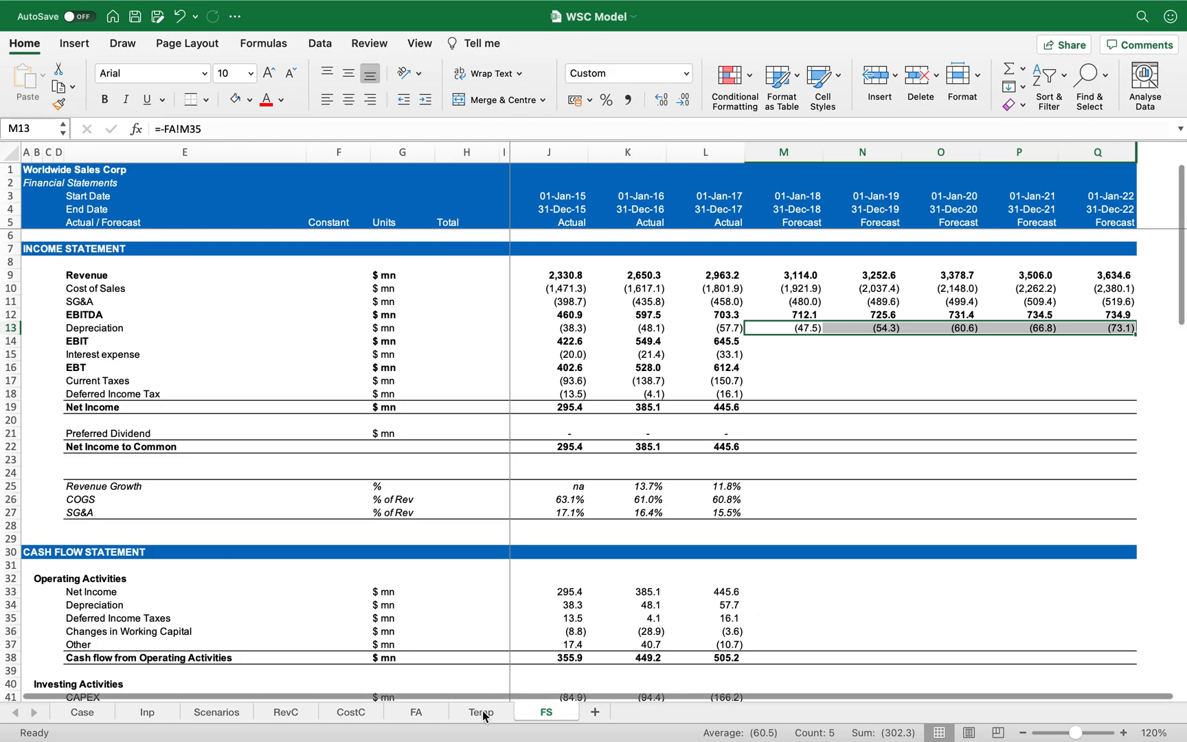
# - Link the 2018 Net PP&E cell M70 in the FS balance sheet to the fixed assets' ending balance with =FA!M12
pyautogui.click(416, 713)
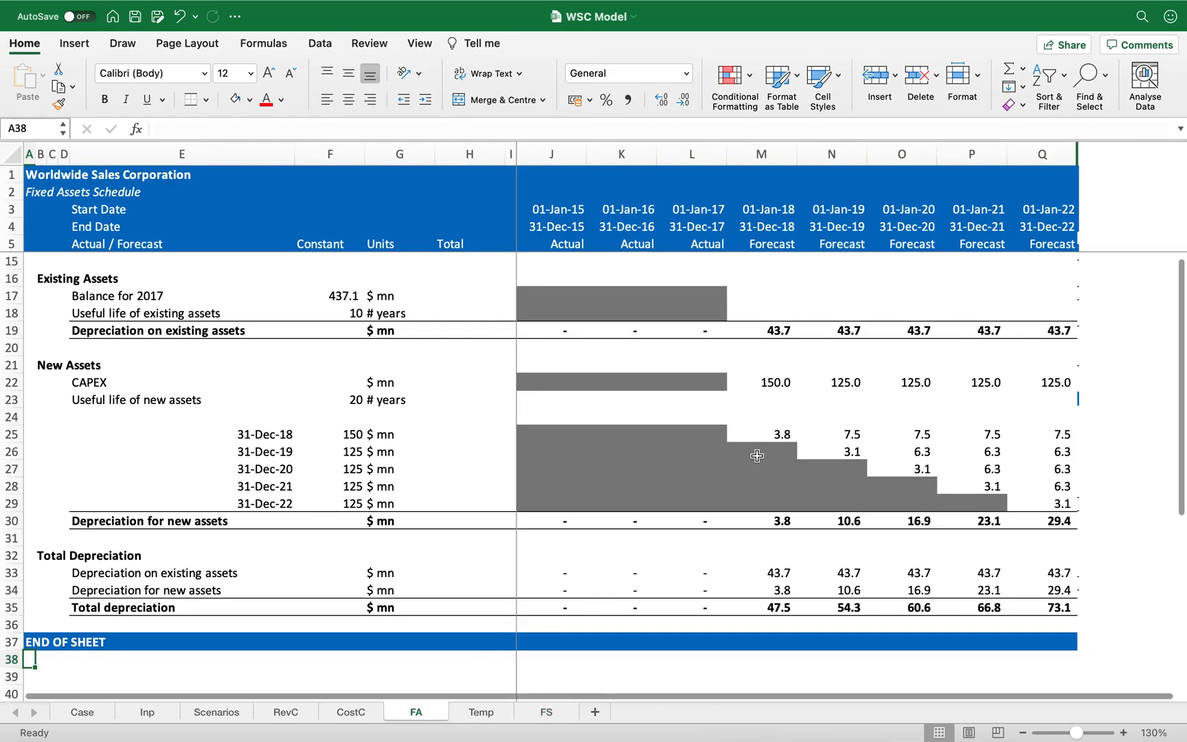
pyautogui.scroll(3, 755, 456)
pyautogui.scroll(5, 783, 386)
pyautogui.click(774, 340)
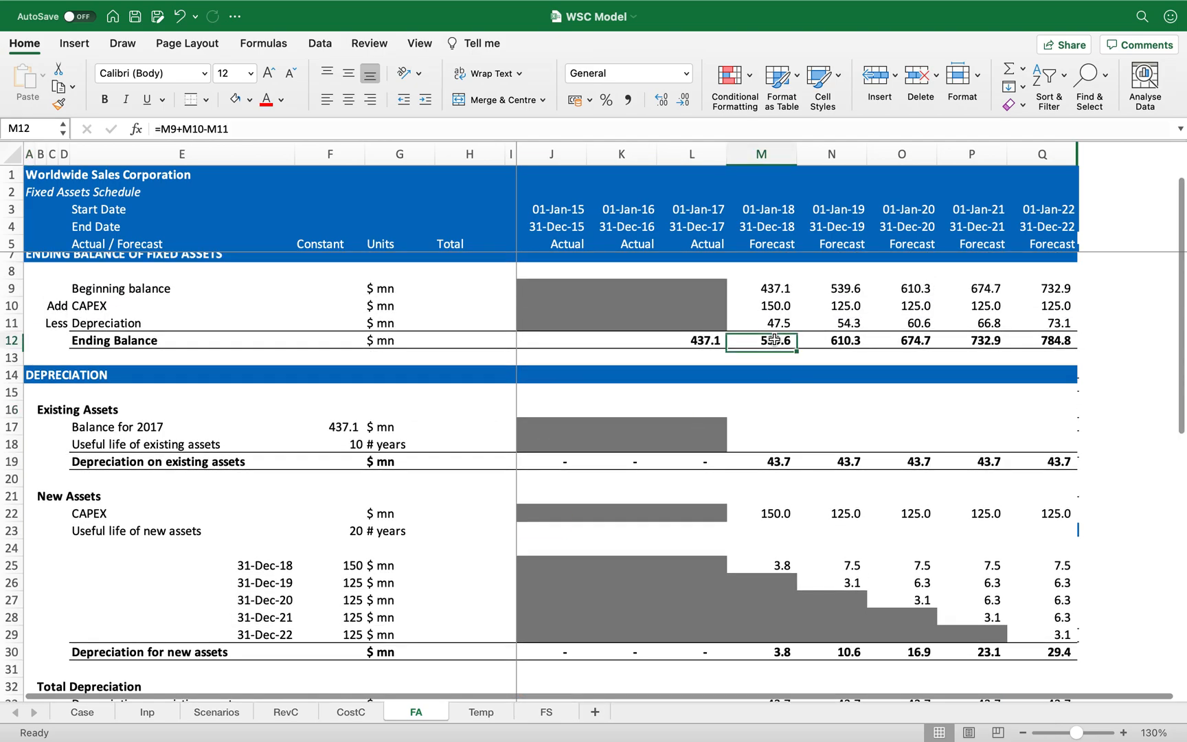
pyautogui.click(550, 711)
pyautogui.scroll(-14, 770, 582)
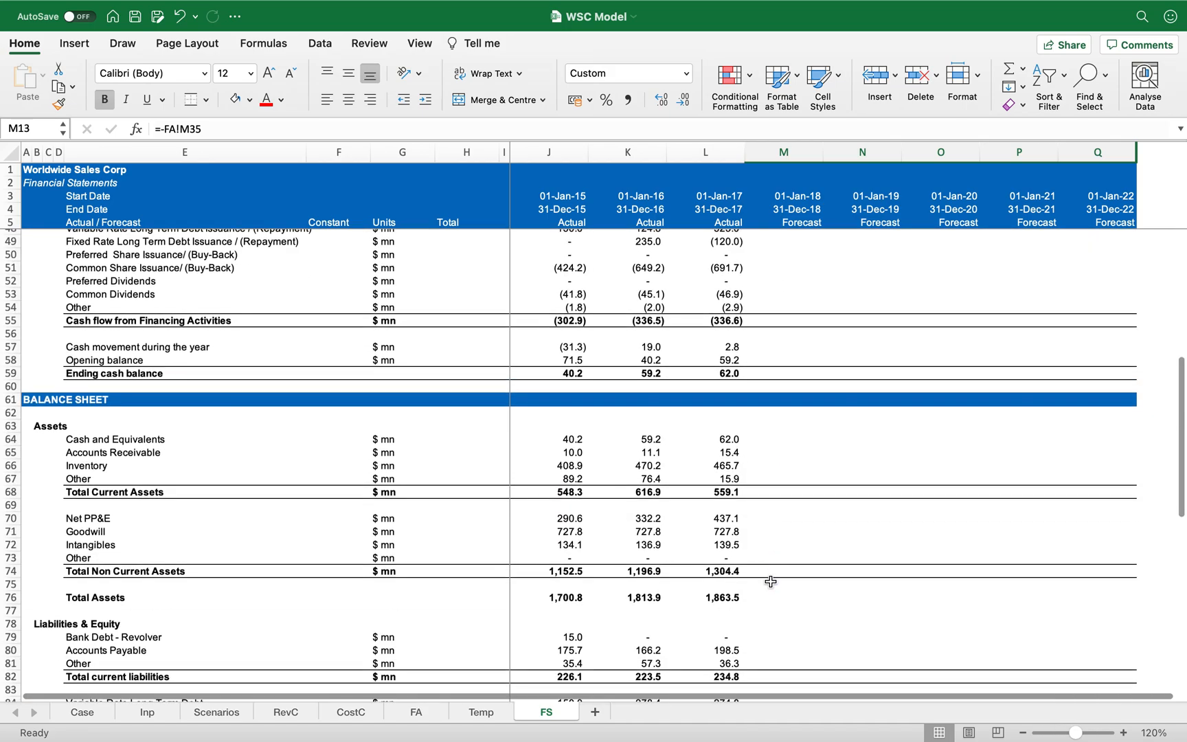
pyautogui.click(776, 518)
pyautogui.write('=')
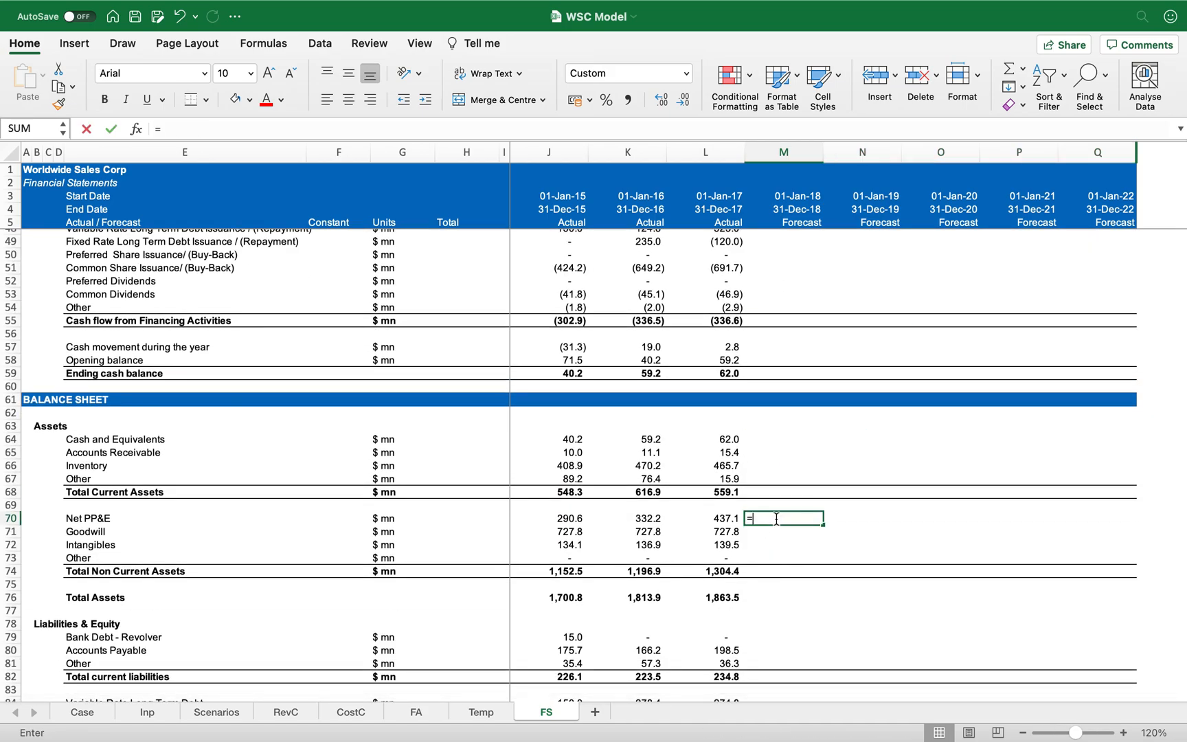
pyautogui.click(402, 714)
pyautogui.click(772, 349)
pyautogui.press('Return')
# - Copy the Net PP&E link from M70 across the forecast years through Q70
pyautogui.hotkey('ctrl', 'c')
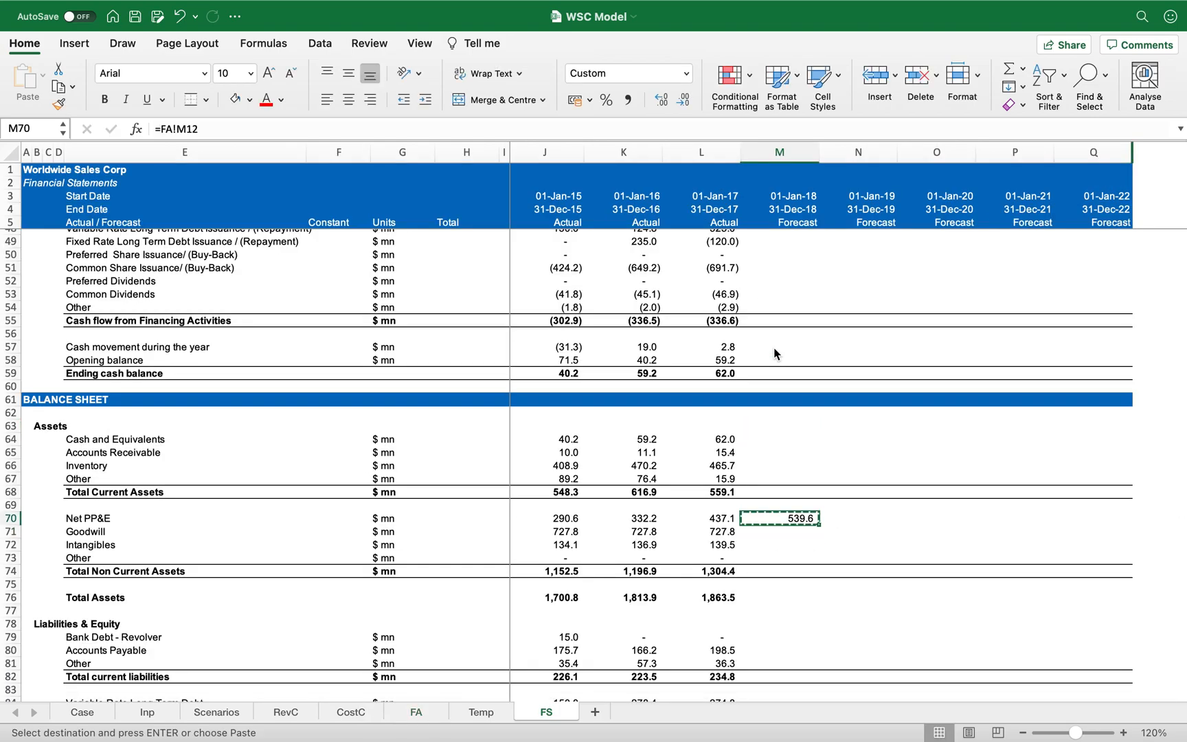
pyautogui.hotkey('shift', 'Right')
pyautogui.hotkey('shift', 'Right')
pyautogui.hotkey('shift', 'Right')
pyautogui.hotkey('shift', 'Right')
pyautogui.press('Return')
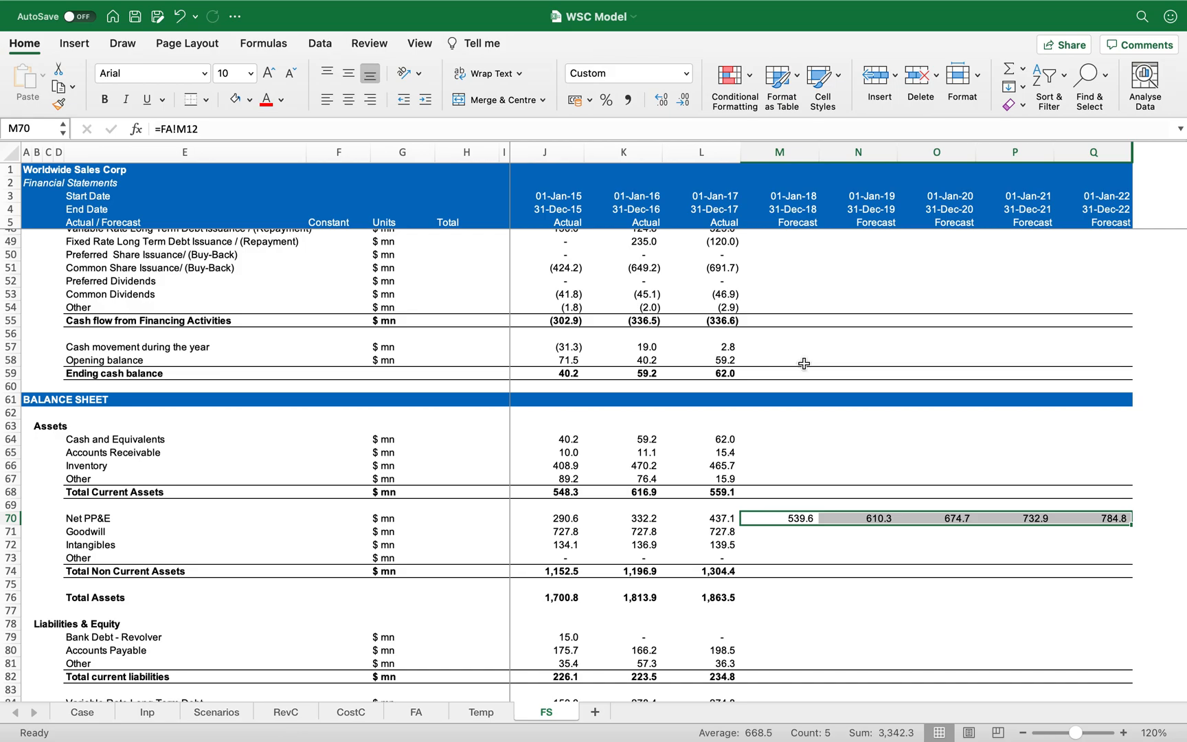
# - Look over the forecast columns of the cash flow statement and the income statement
pyautogui.scroll(3, 803, 363)
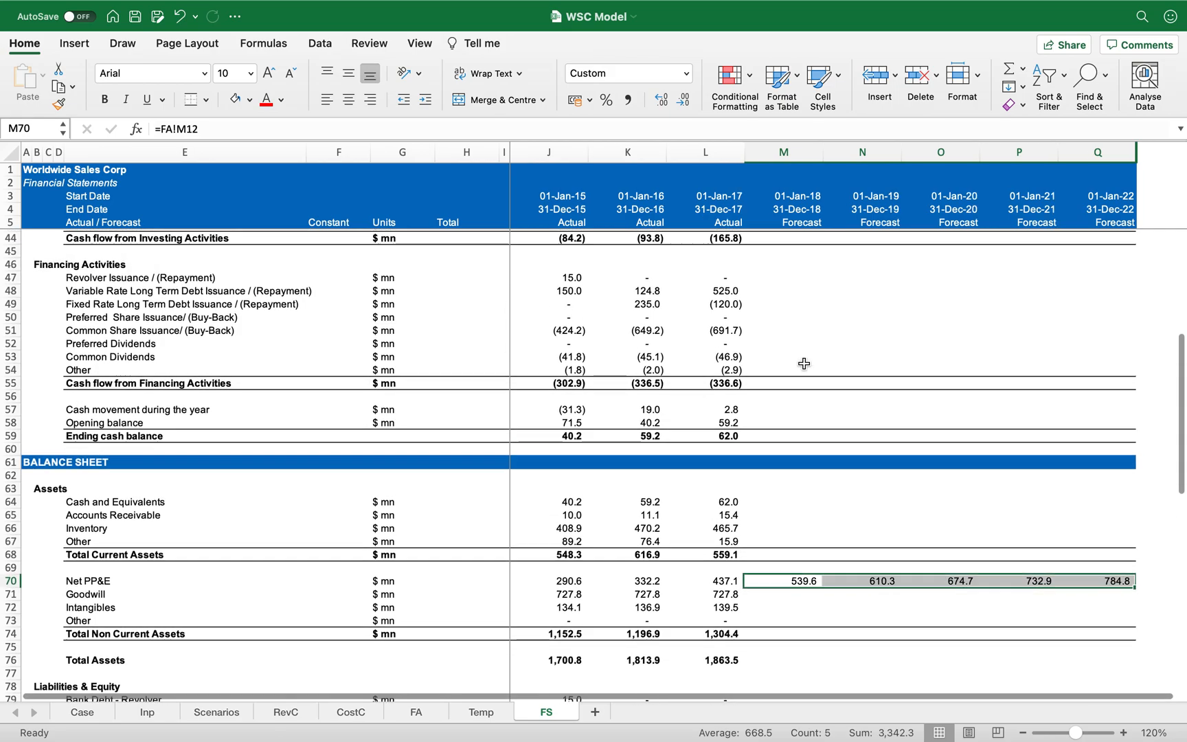
pyautogui.press('Up')
pyautogui.press('Up')
pyautogui.press('Up')
pyautogui.press('Up')
pyautogui.press('Up')
pyautogui.press('Up')
pyautogui.press('Up')
pyautogui.press('Up')
pyautogui.press('Up')
pyautogui.press('Up')
pyautogui.press('Up')
pyautogui.press('Up')
pyautogui.press('Up')
pyautogui.press('Up')
pyautogui.press('Up')
pyautogui.scroll(9, 803, 362)
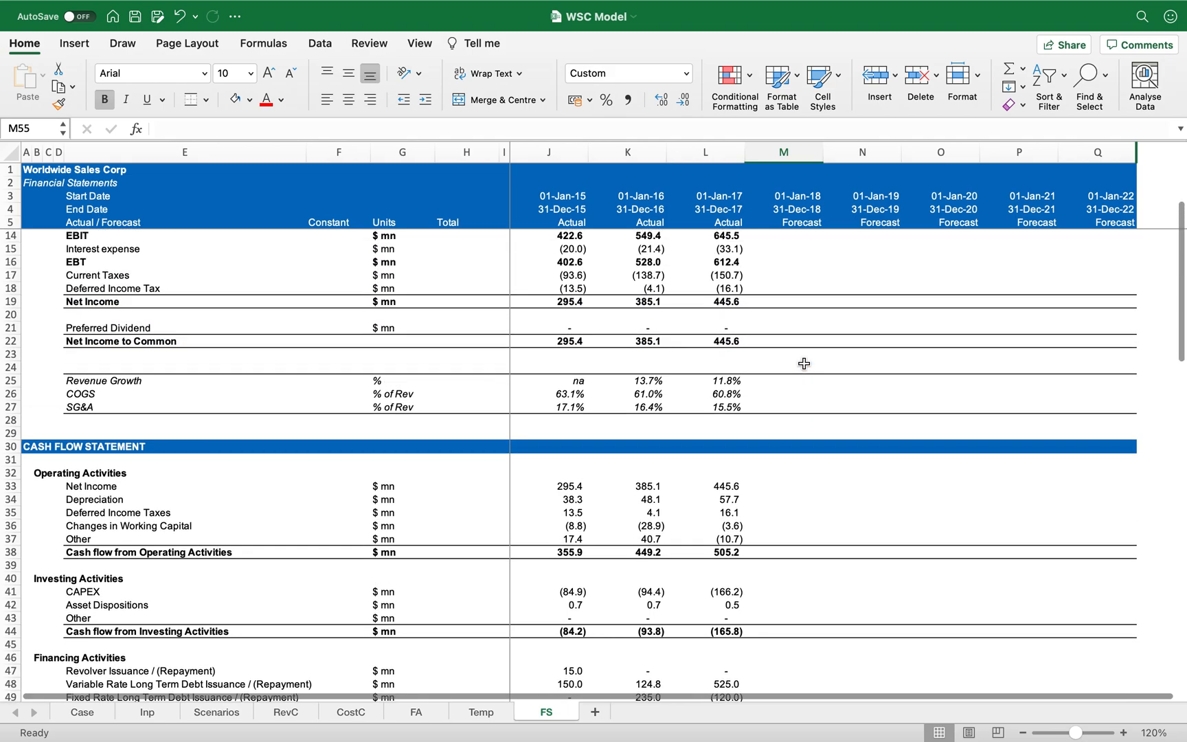
pyautogui.scroll(3, 804, 362)
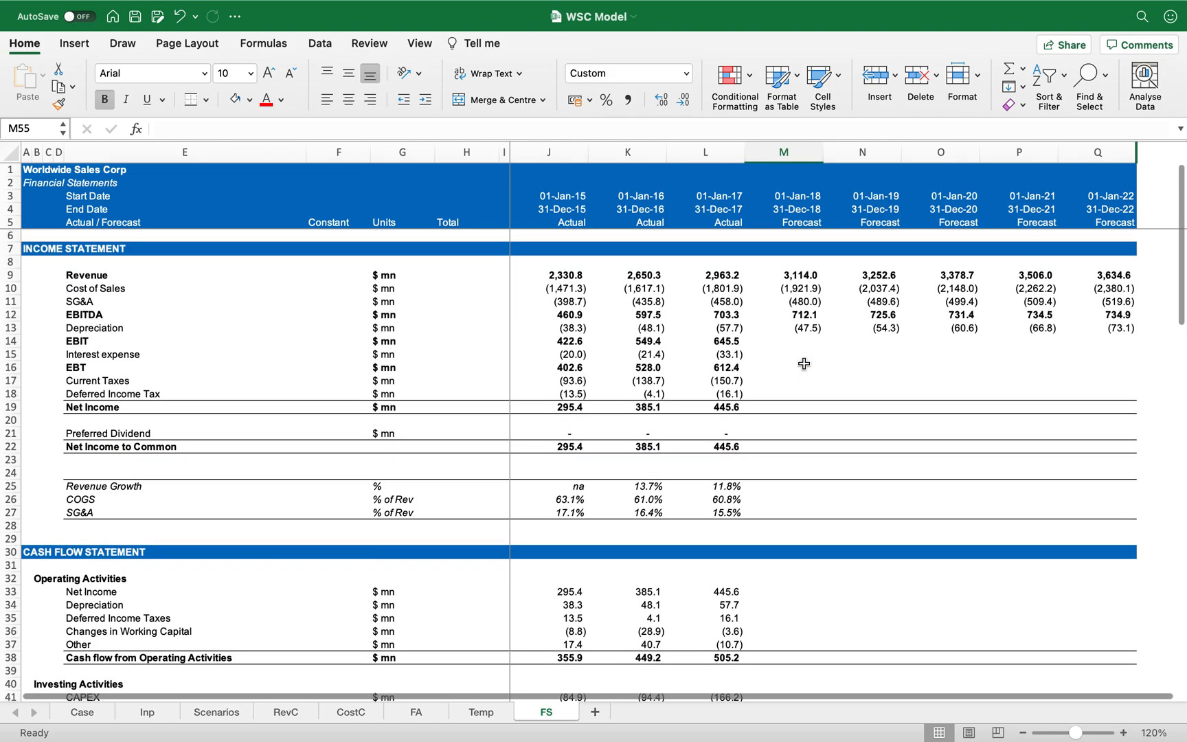
pyautogui.scroll(-1, 804, 362)
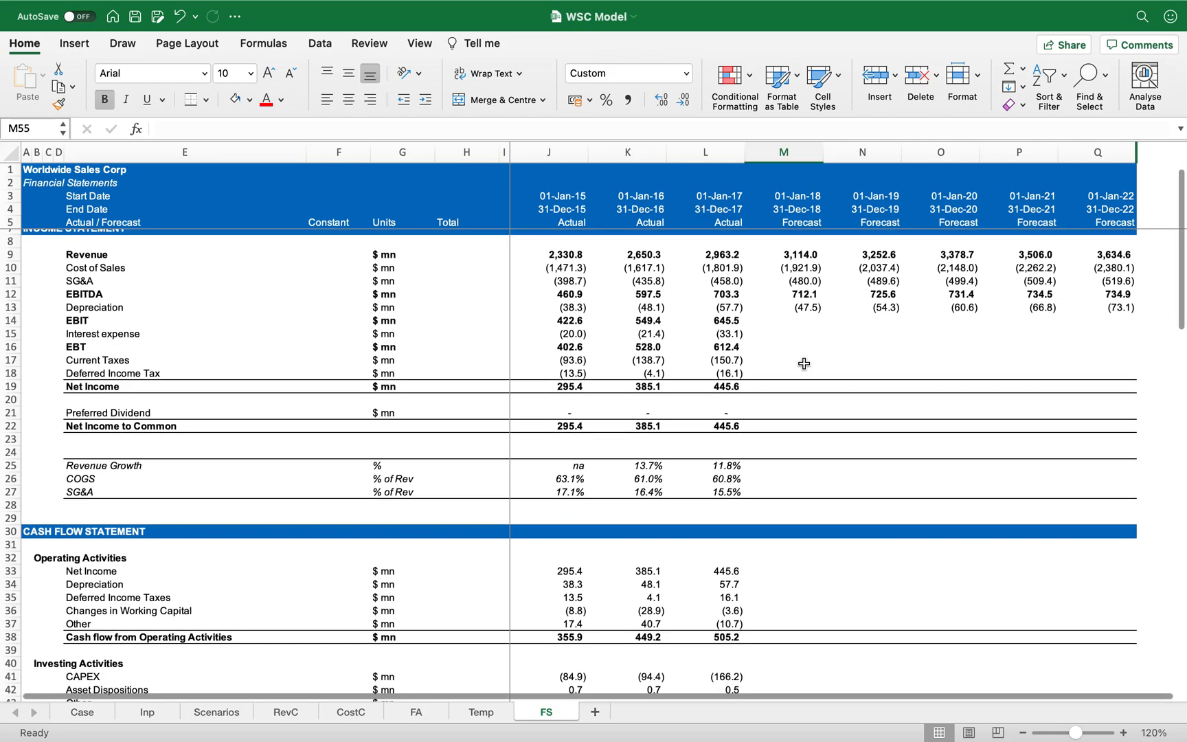
# - Copy the EBIT formula from L14 into the forecast years M14:Q14
pyautogui.click(796, 325)
pyautogui.press('Left')
pyautogui.press('super+c')
pyautogui.press('Right')
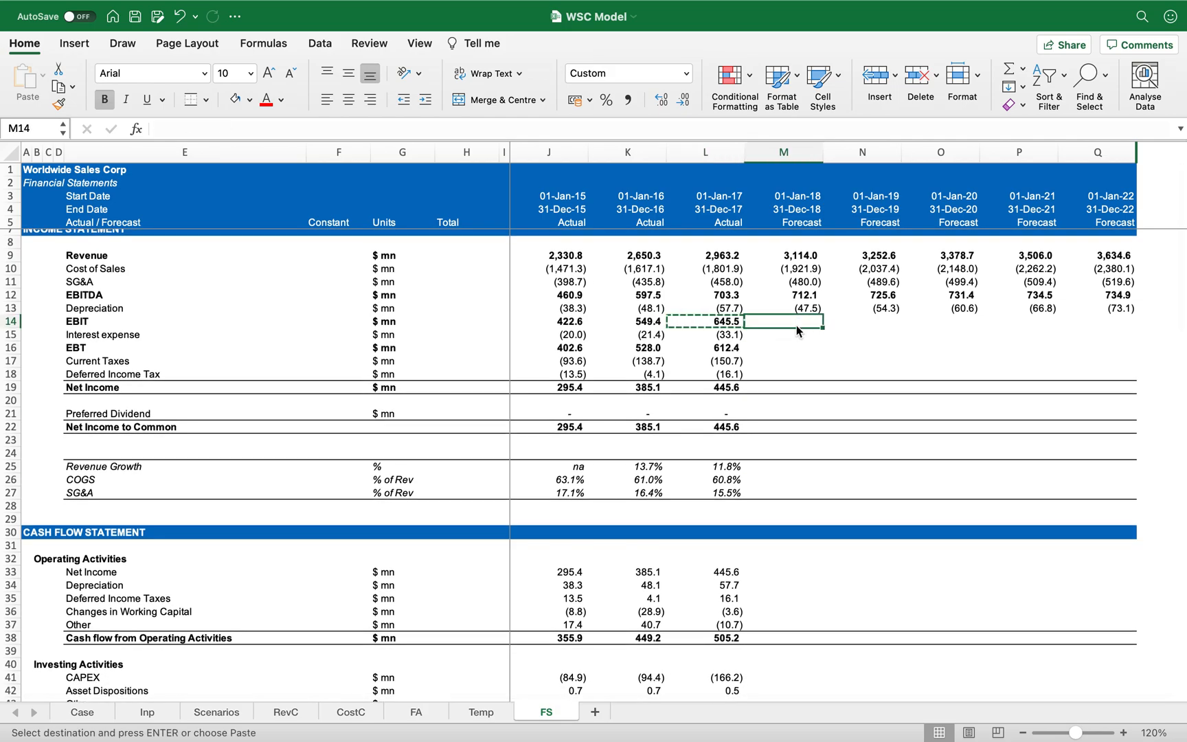
pyautogui.hotkey('shift', 'Right')
pyautogui.hotkey('shift', 'Right')
pyautogui.hotkey('shift', 'Right')
pyautogui.hotkey('shift', 'Right')
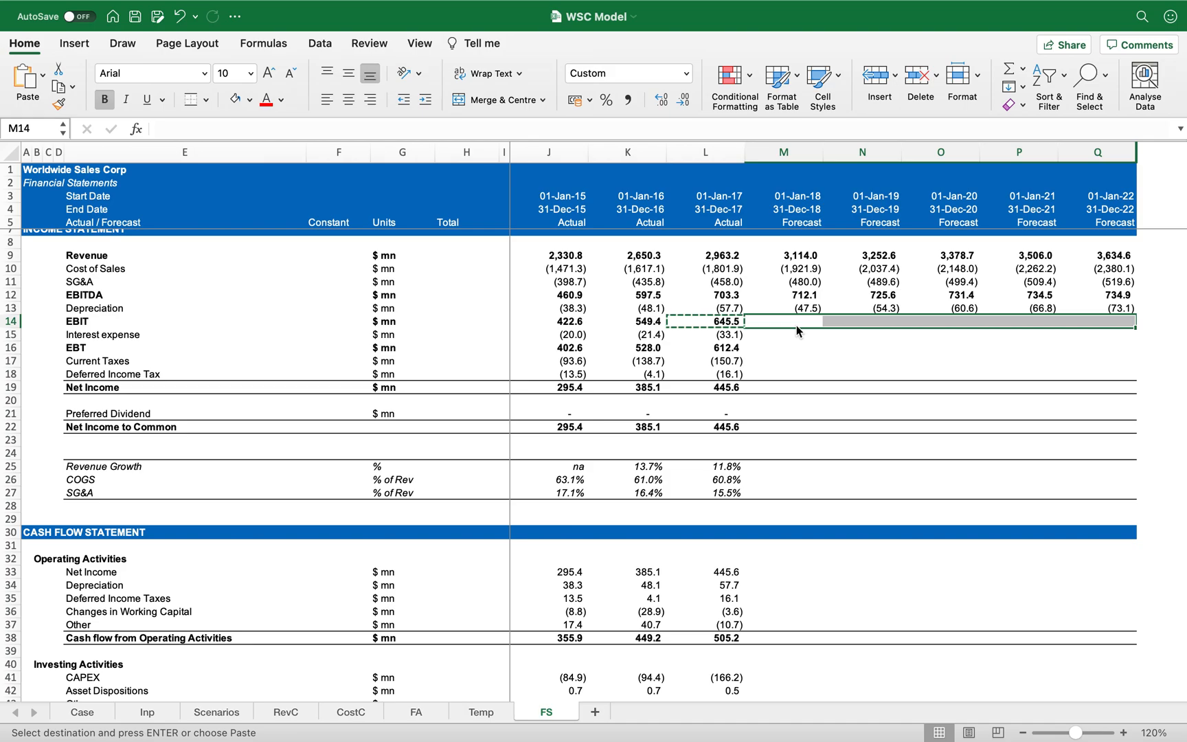
pyautogui.press('Return')
# - Check the cell references of the forecast EBIT formulas in row 14, starting from M14
pyautogui.press('Left')
pyautogui.press('Right')
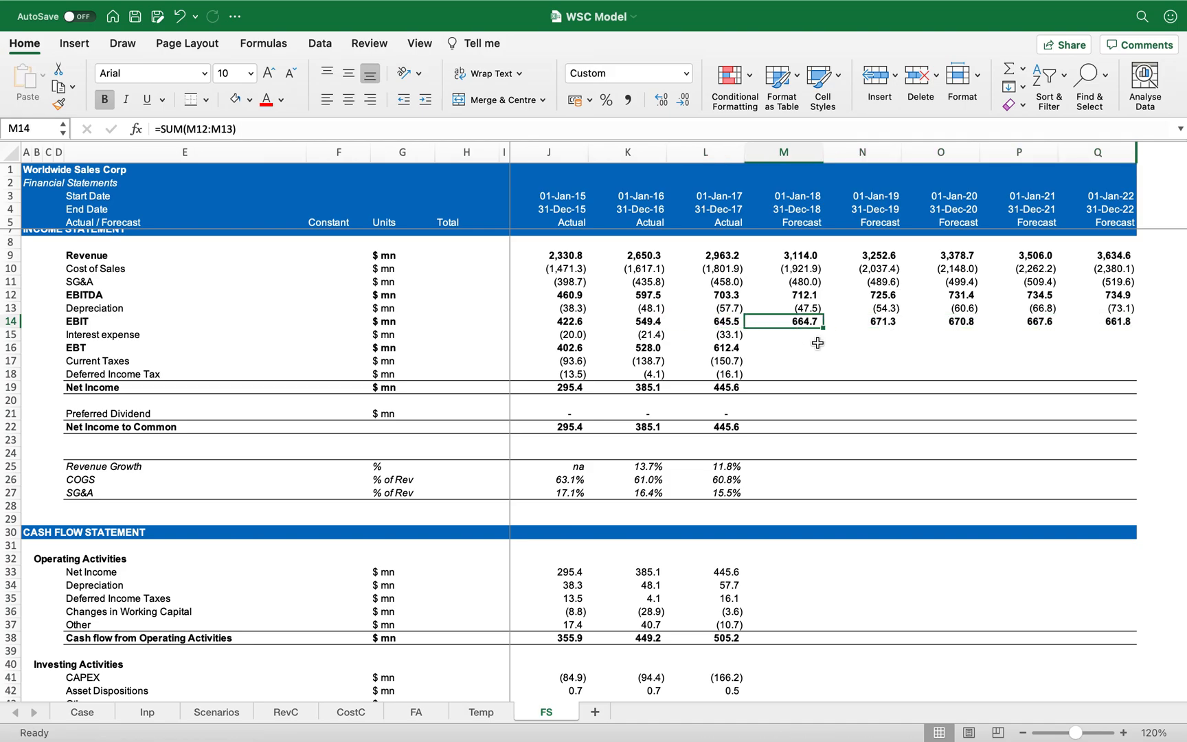
pyautogui.press('F2')
pyautogui.press('Tab')
pyautogui.press('F2')
pyautogui.press('Tab')
pyautogui.press('F2')
pyautogui.press('Tab')
pyautogui.press('Left')
pyautogui.press('Left')
pyautogui.press('Left')
# - Fill the empty forecast Interest expense cells M15:Q15 with yellow
pyautogui.press('Down')
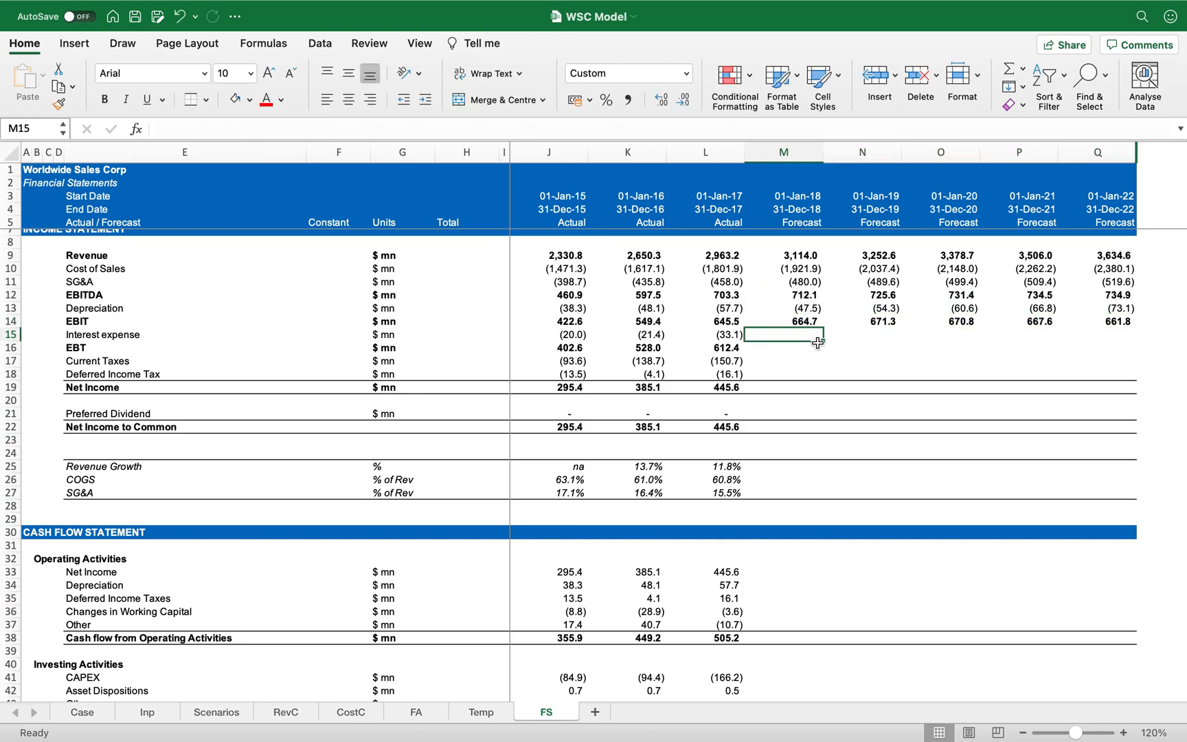
pyautogui.hotkey('shift', 'Right')
pyautogui.hotkey('shift', 'Right')
pyautogui.hotkey('shift', 'Right')
pyautogui.hotkey('shift', 'Right')
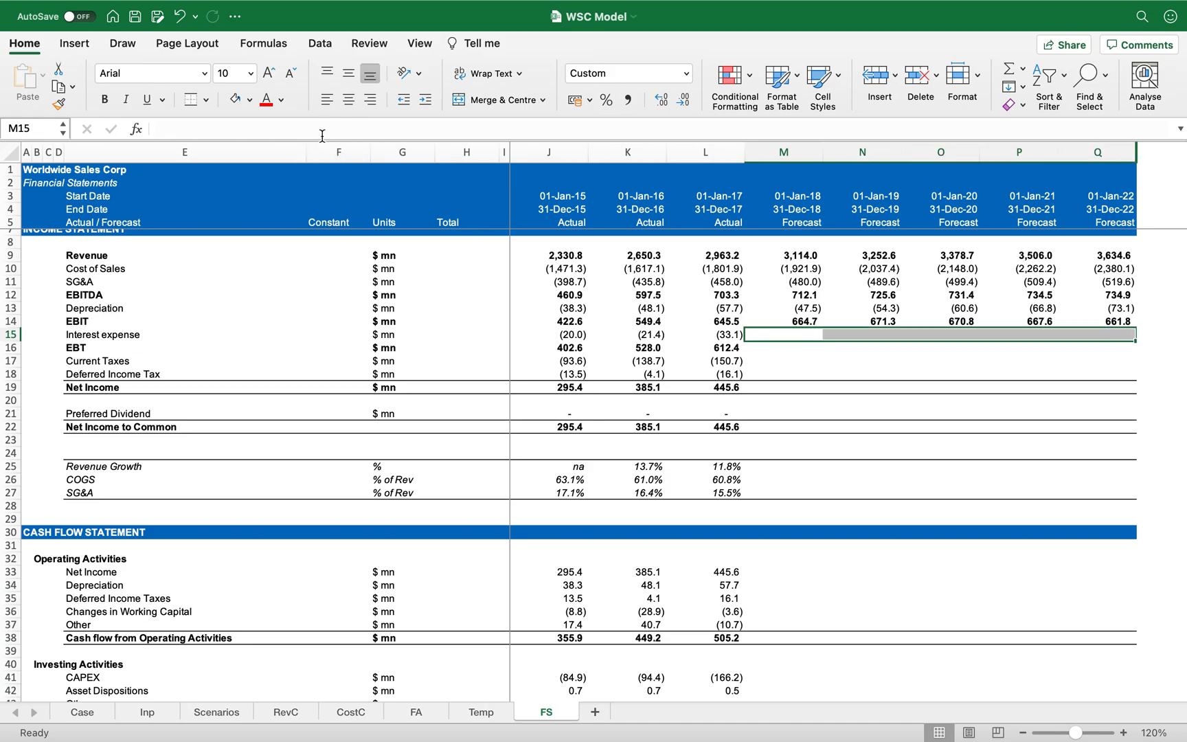
pyautogui.click(249, 100)
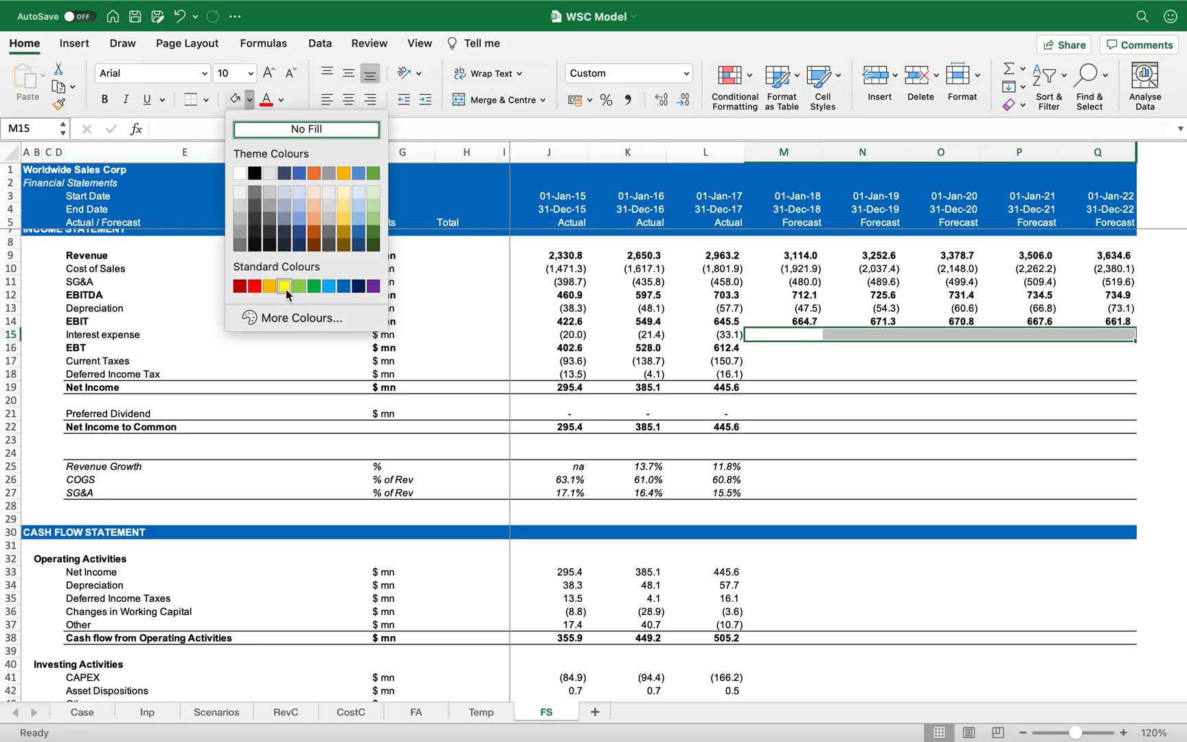
pyautogui.click(286, 280)
pyautogui.moveTo(492, 6)
# - Copy the EBT formula from L16 into the forecast years M16:Q16
pyautogui.press('Down')
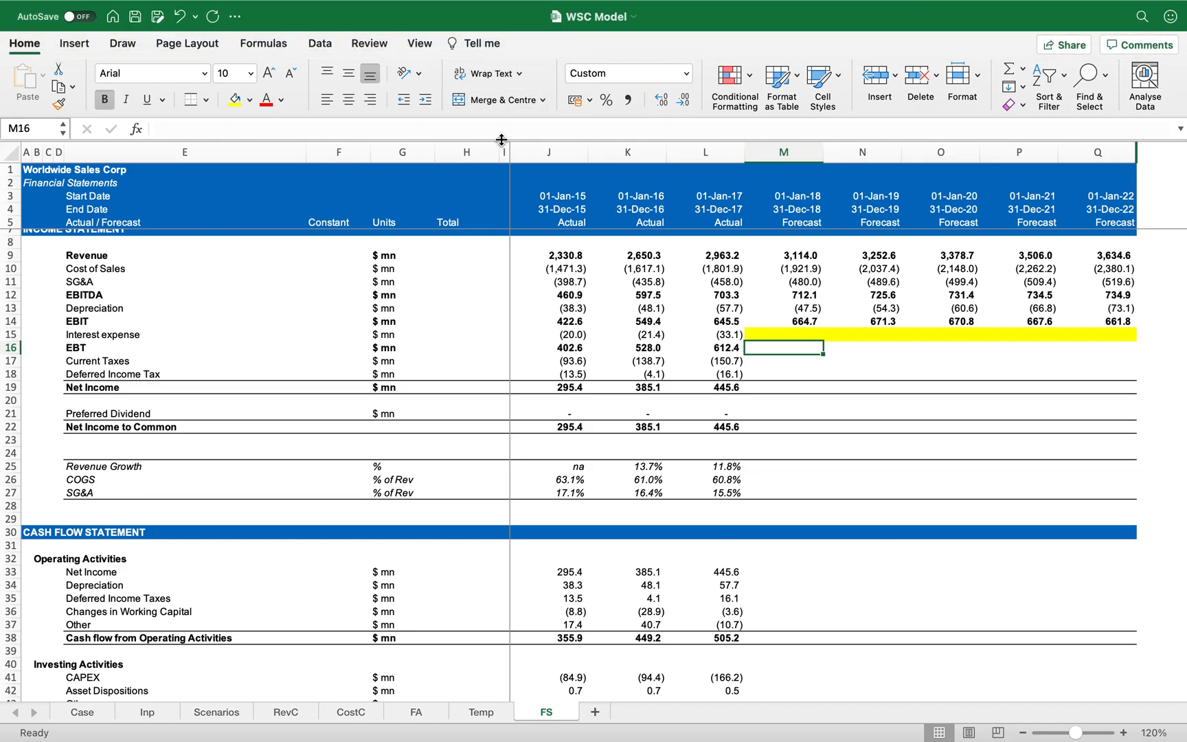
pyautogui.press('Left')
pyautogui.press('super+c')
pyautogui.press('Right')
pyautogui.hotkey('shift', 'Right')
pyautogui.hotkey('shift', 'Right')
pyautogui.hotkey('shift', 'Right')
pyautogui.hotkey('shift', 'Right')
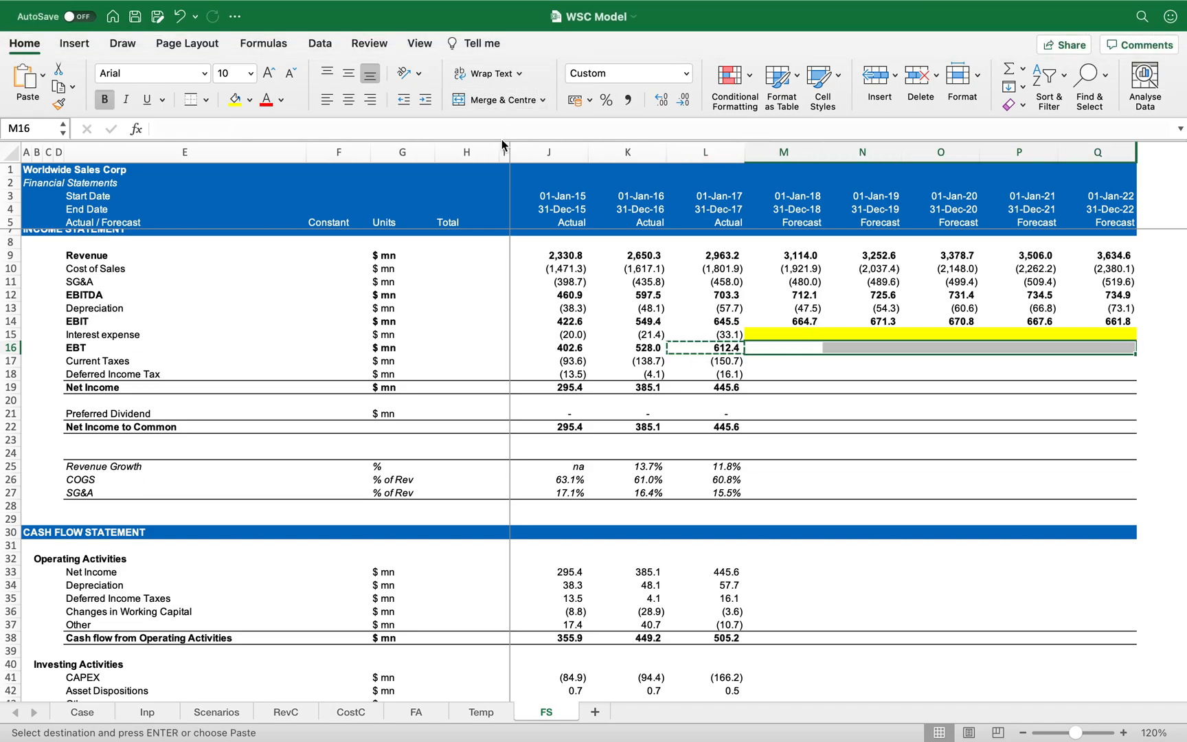
pyautogui.press('Return')
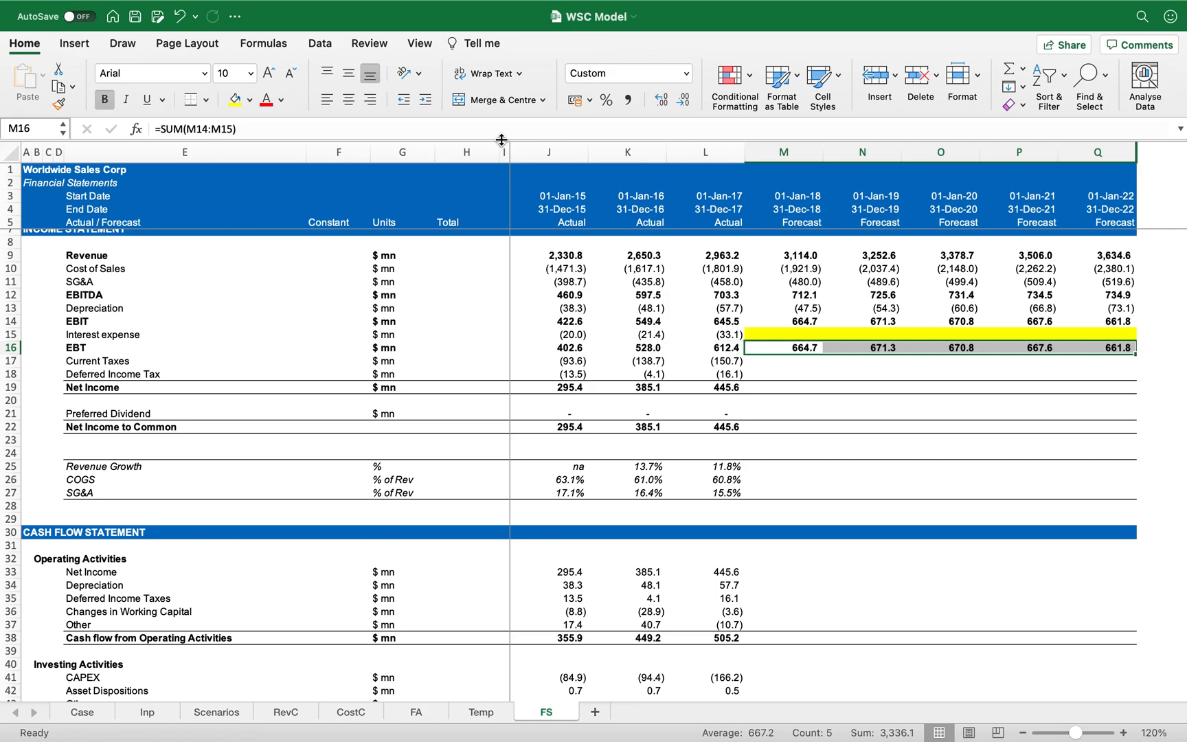
# - Check the cell references of the 2018 EBT formula in M16
pyautogui.press('F2')
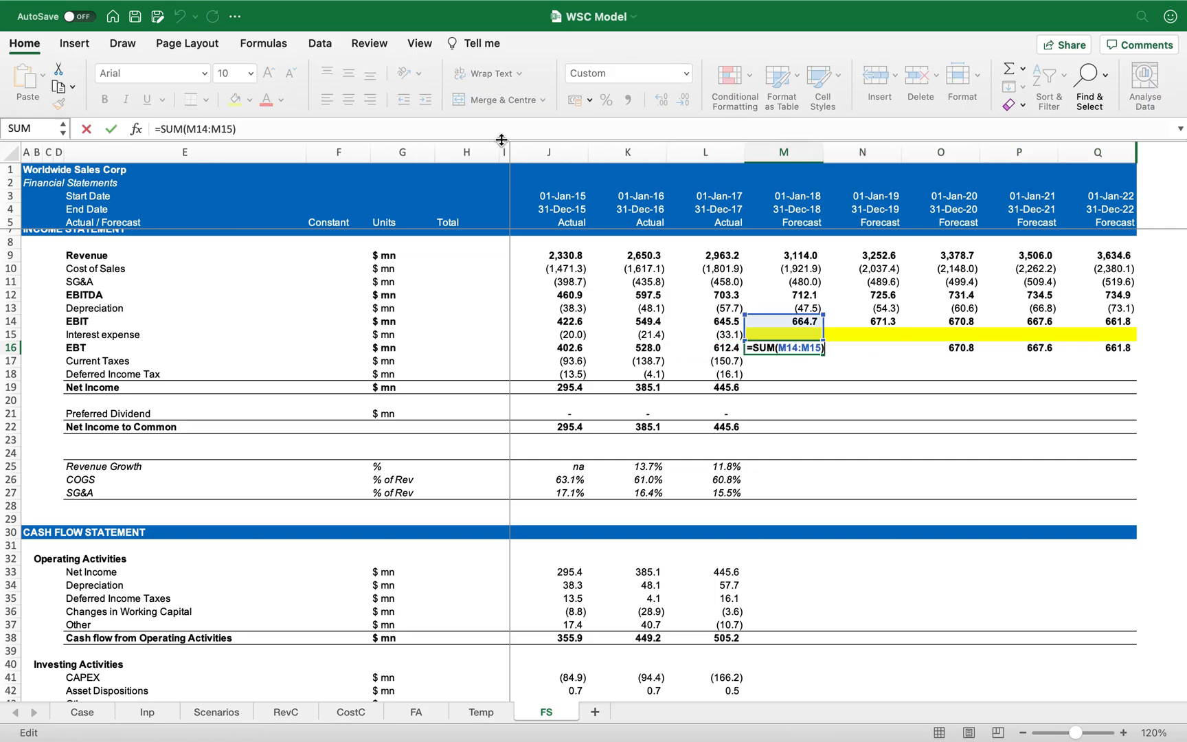
pyautogui.press('Escape')
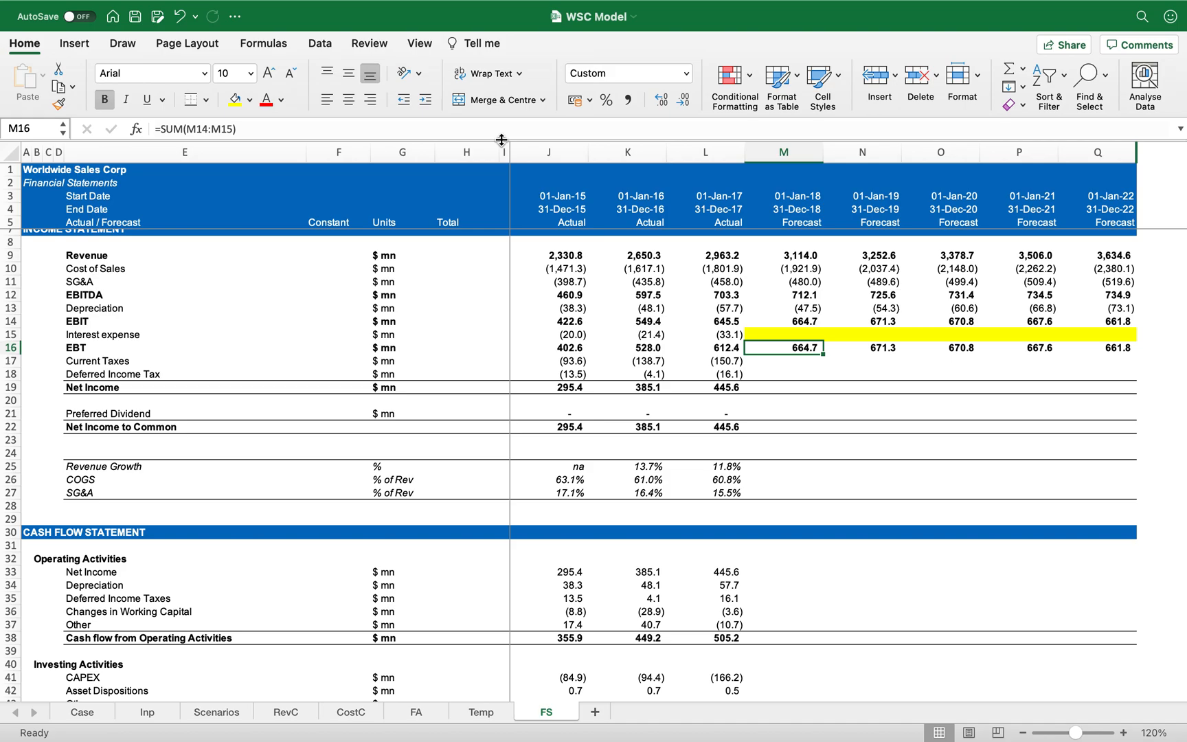
pyautogui.press('Escape')
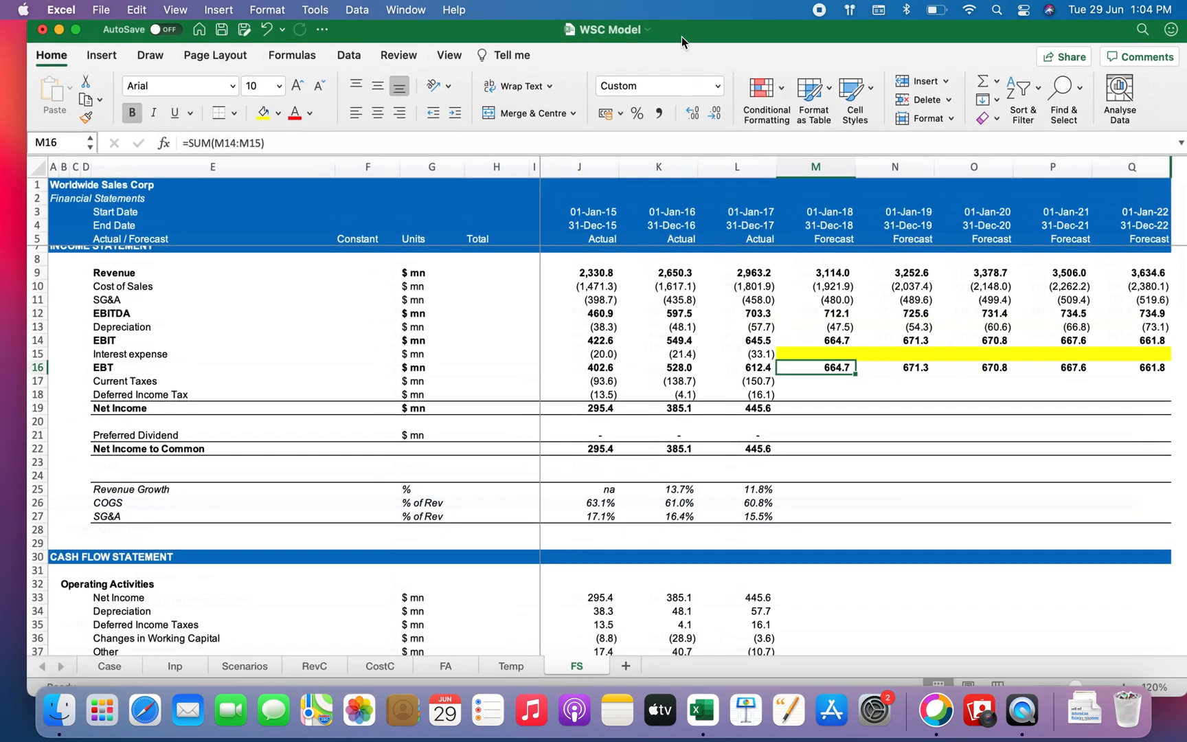